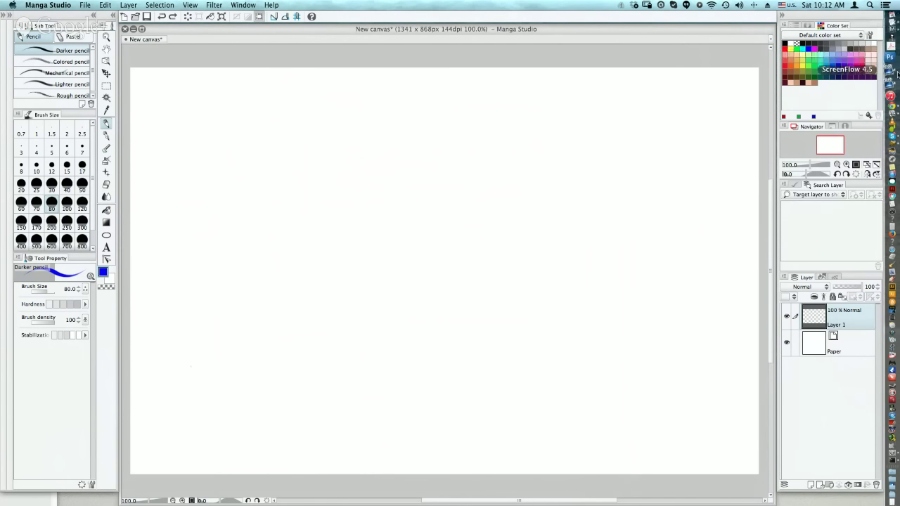
left_click(891, 94)
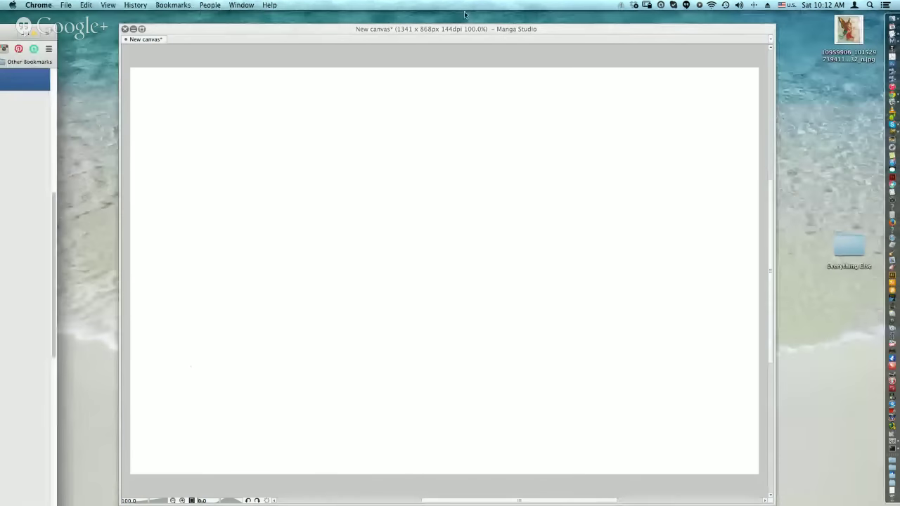
left_click(463, 36)
left_click(242, 5)
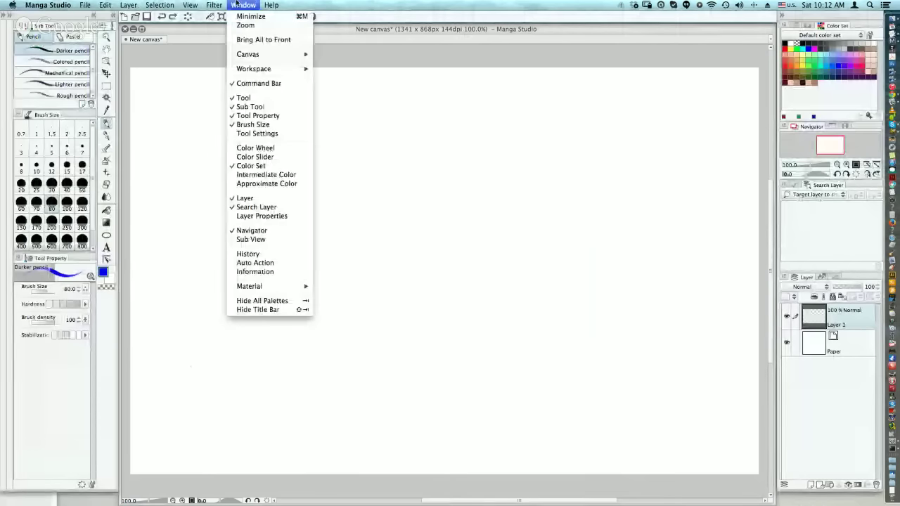
left_click(243, 5)
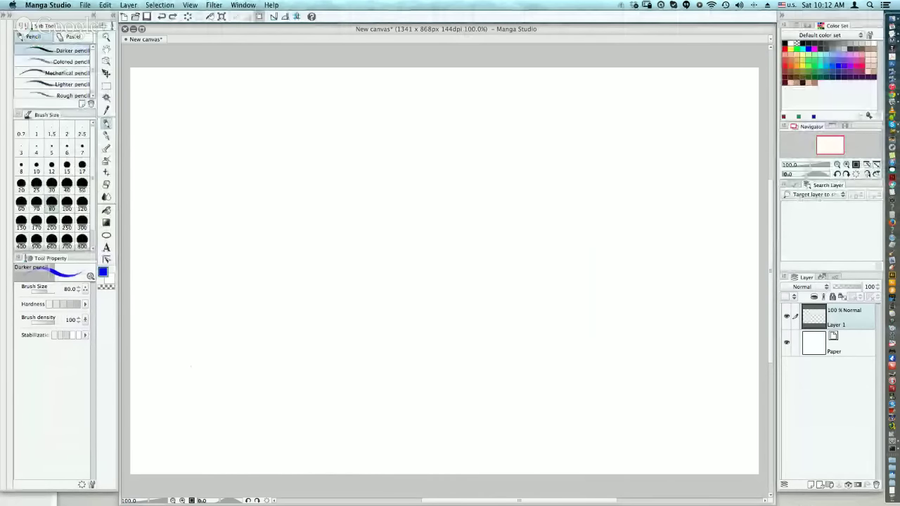
left_click(2, 30)
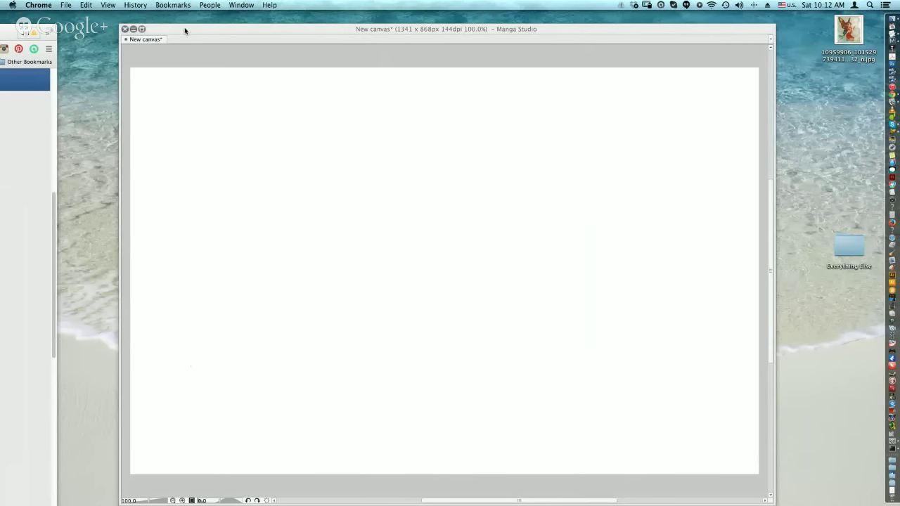
left_click(233, 3)
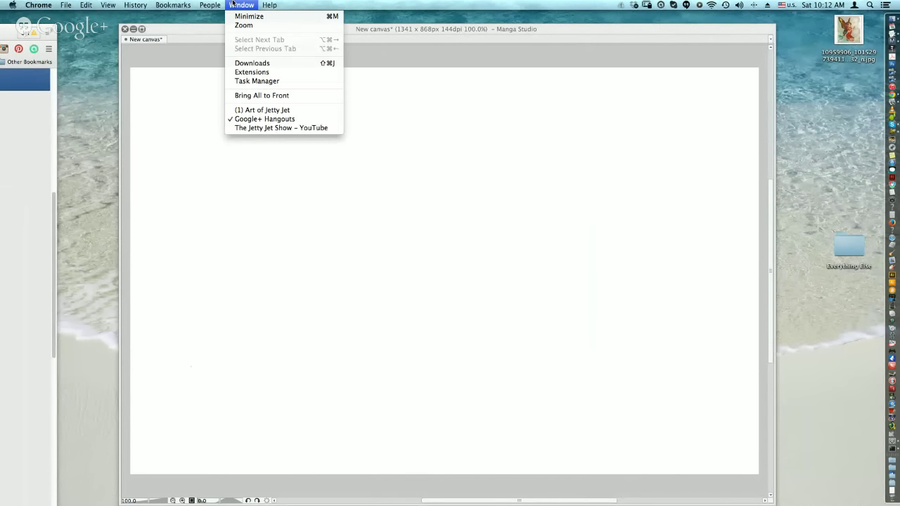
left_click(233, 3)
left_click(233, 3)
left_click(233, 4)
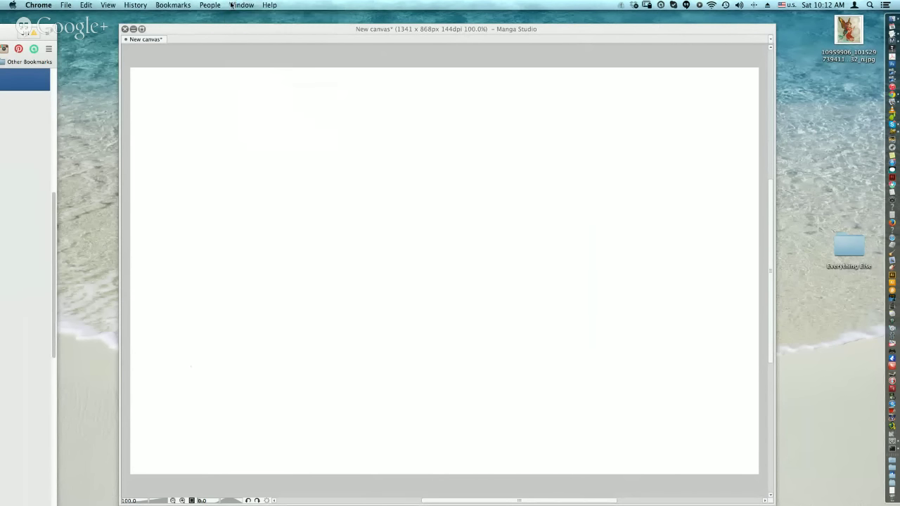
left_click(216, 28)
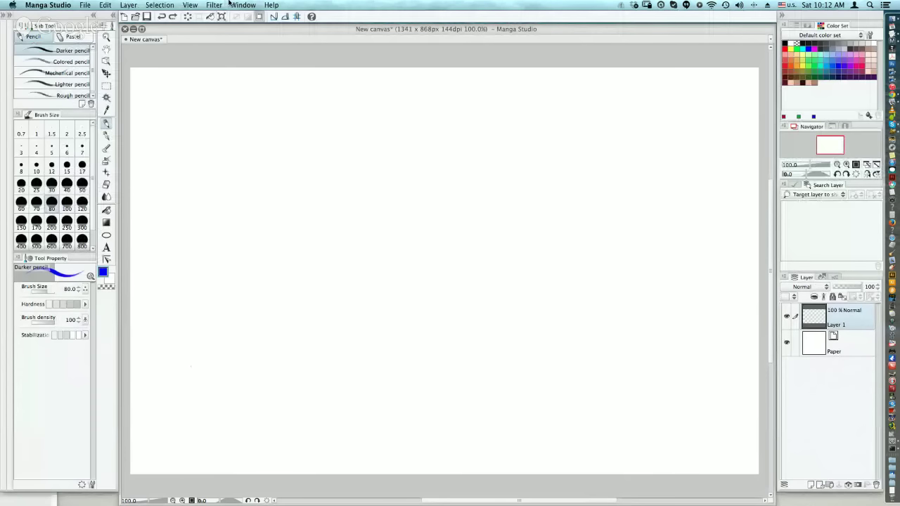
left_click(230, 3)
left_click(230, 4)
left_click(229, 3)
left_click(229, 3)
key("super+Tab")
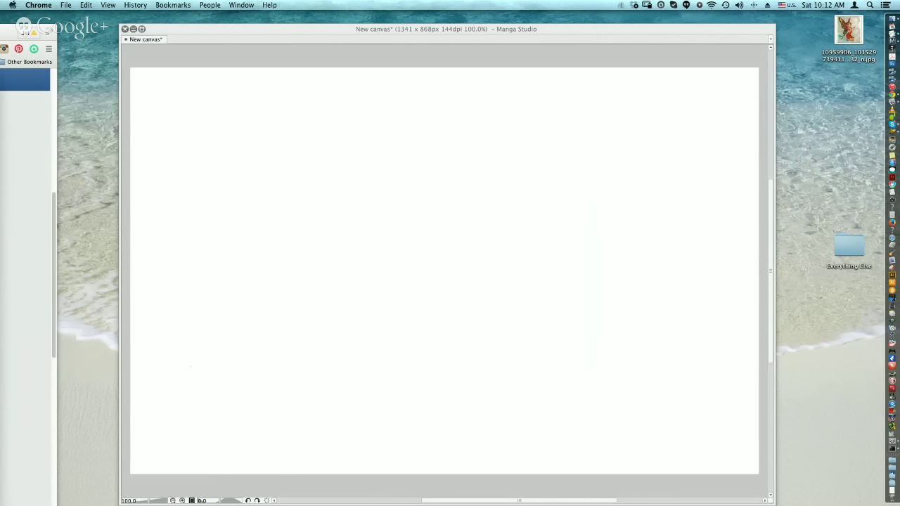
left_click(438, 263)
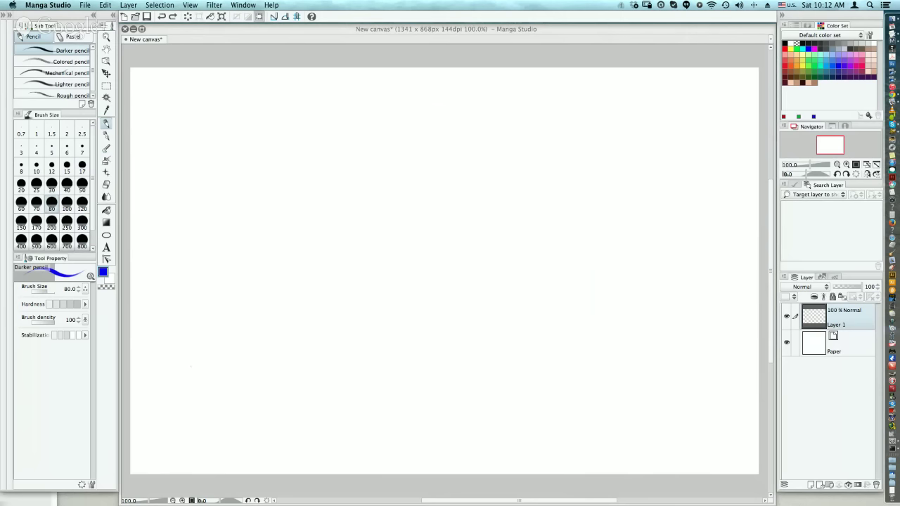
Step: Test the blue Darker pencil at size 80 with two freehand strokes across the canvas and undo both
mouse_move(355, 209)
left_mouse_down()
mouse_move(384, 210)
mouse_move(446, 206)
mouse_move(544, 191)
left_mouse_up()
key("super+Tab")
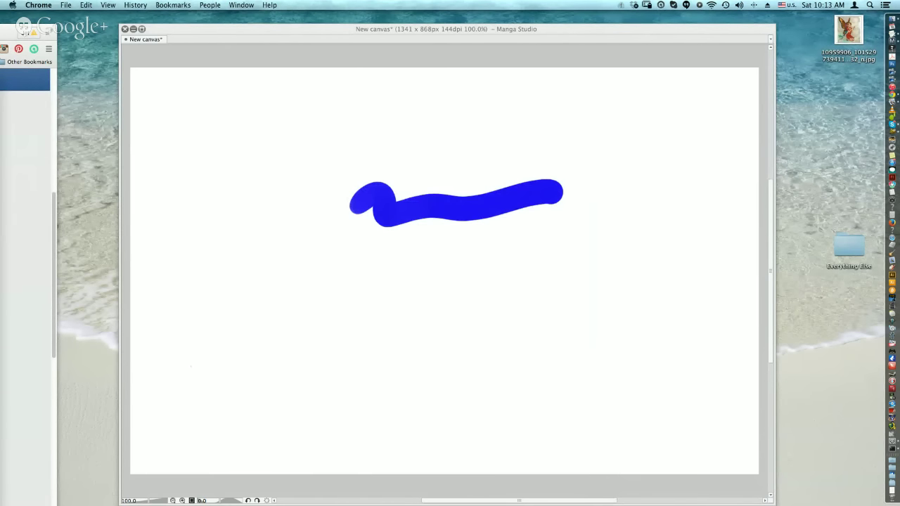
left_click(537, 177)
mouse_move(527, 170)
left_mouse_down()
mouse_move(578, 140)
mouse_move(597, 167)
mouse_move(594, 196)
mouse_move(530, 231)
mouse_move(482, 227)
mouse_move(425, 175)
mouse_move(344, 130)
mouse_move(277, 251)
mouse_move(296, 310)
mouse_move(534, 313)
mouse_move(554, 289)
left_mouse_up()
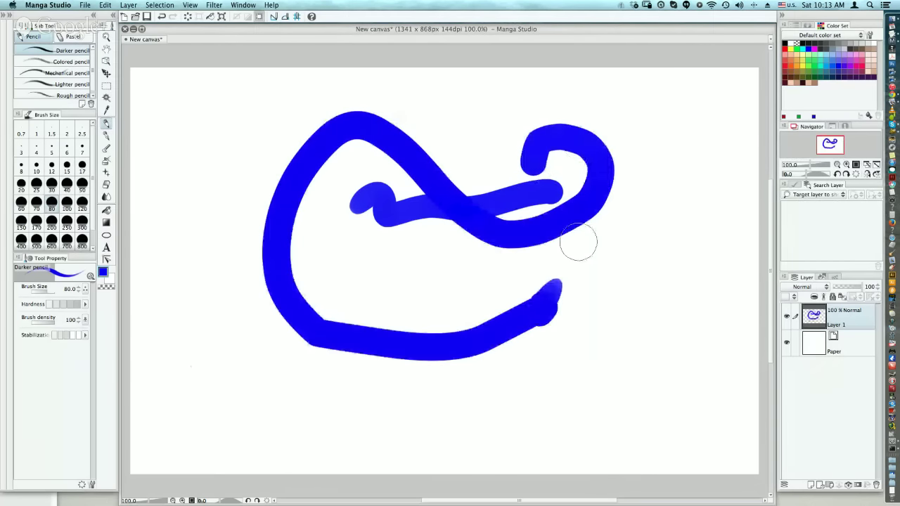
key("super+z")
key("super+z")
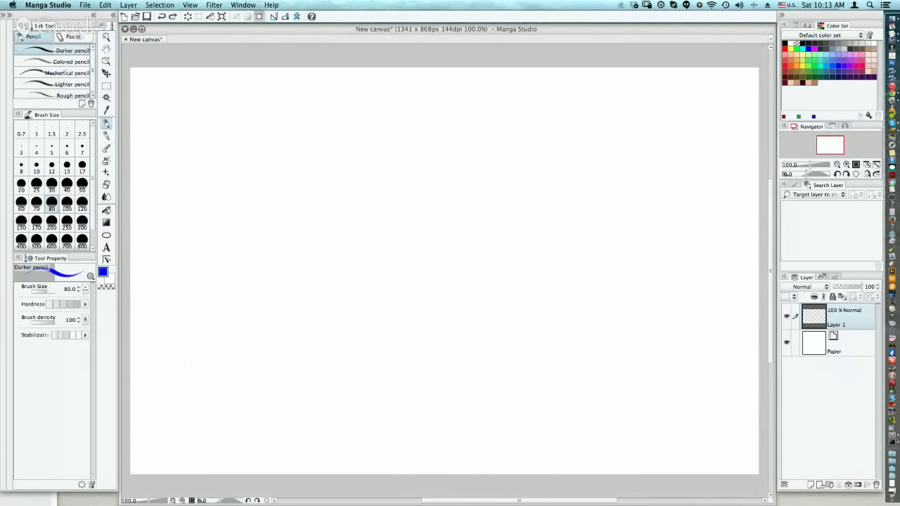
Step: Reduce the Darker pencil's brush size to 15
key("super+Tab")
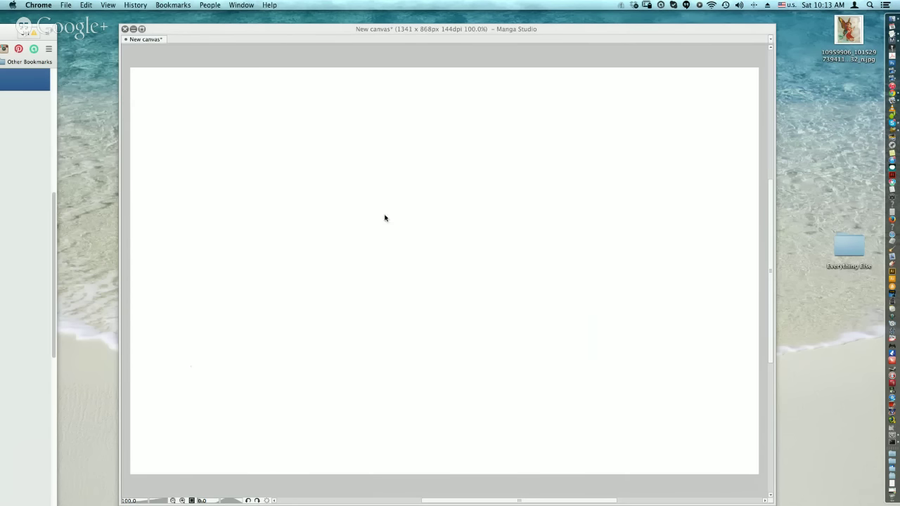
left_click(416, 345)
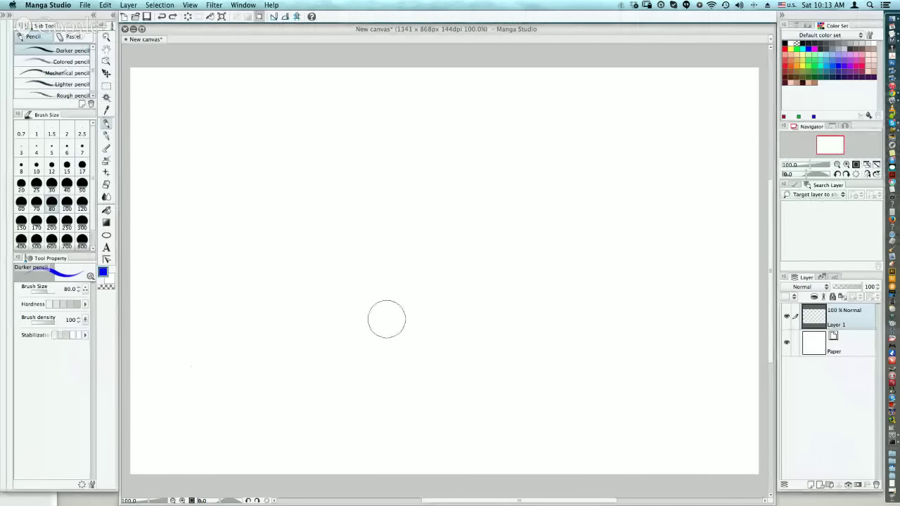
key("bracketleft")
key("bracketleft")
key("bracketleft")
key("bracketleft")
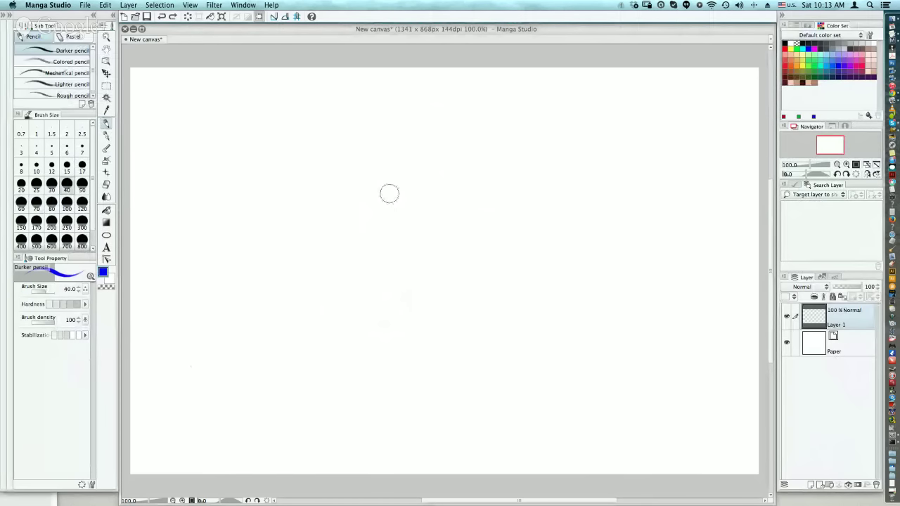
key("bracketleft")
key("bracketleft")
key("bracketleft")
key("bracketleft")
key("bracketleft")
key("bracketleft")
Step: Test the blue pencil at size 15 with two short scribbles around the middle of the canvas, undoing each one
mouse_move(440, 183)
left_mouse_down()
mouse_move(462, 184)
mouse_move(472, 201)
mouse_move(501, 170)
left_mouse_up()
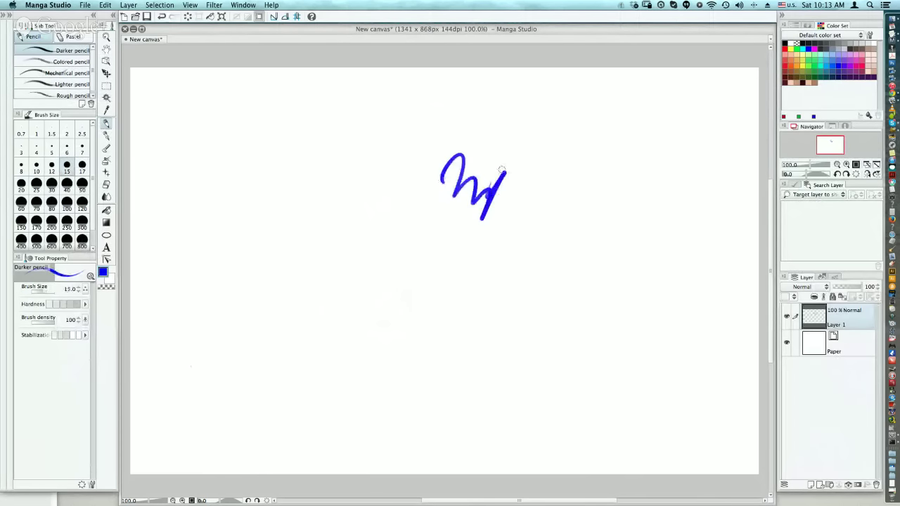
key("super+z")
key("bracketright")
left_click_drag(419, 217, 438, 244)
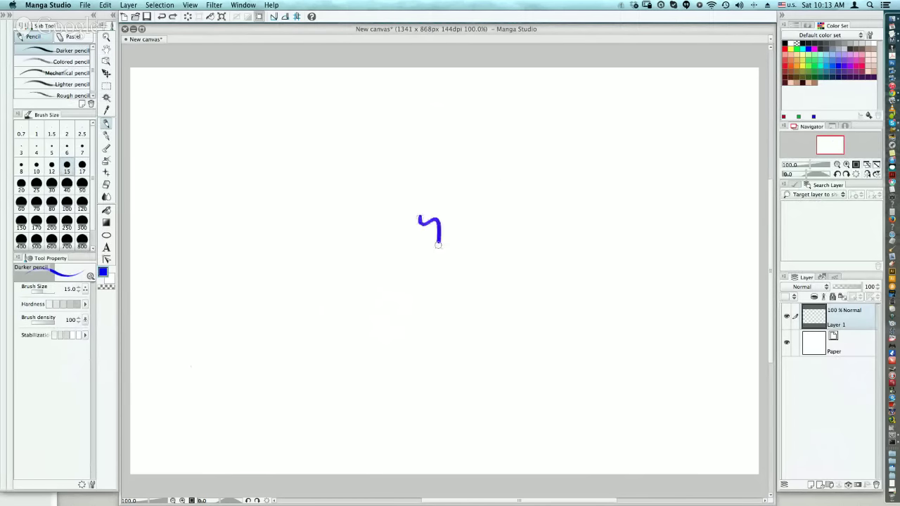
key("super+z")
Step: Change the drawing color to dark gray from the color set and reduce the pencil's brush size to 8
left_click(832, 43)
key("bracketleft")
key("bracketleft")
key("bracketleft")
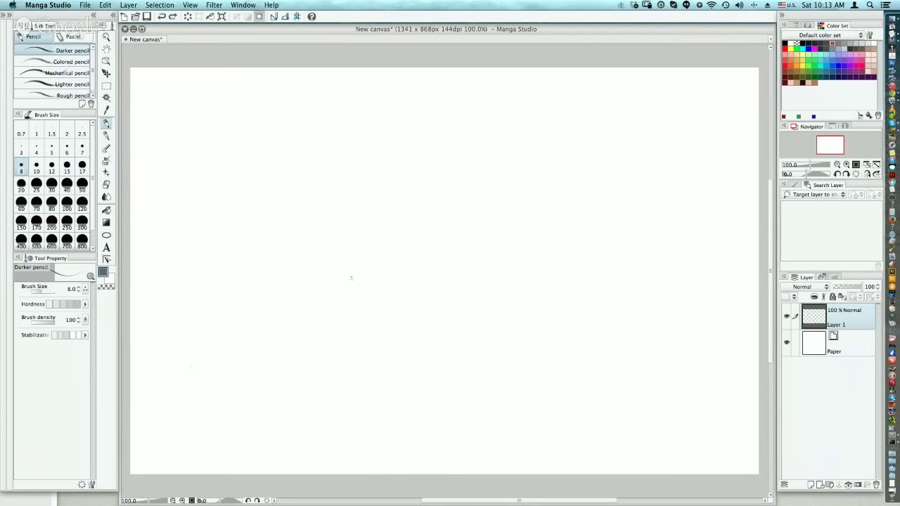
Step: Test the dark gray pencil at size 8 with two strokes on the canvas, undoing each one
mouse_move(338, 256)
left_mouse_down()
mouse_move(379, 218)
mouse_move(393, 226)
left_mouse_up()
key("super+z")
mouse_move(413, 193)
left_mouse_down()
mouse_move(500, 227)
mouse_move(523, 148)
mouse_move(546, 192)
mouse_move(396, 185)
mouse_move(532, 176)
left_mouse_up()
key("super+z")
Step: Bring Chrome's Google+ Hangouts window to the front and return to the Manga Studio canvas
left_click(889, 93)
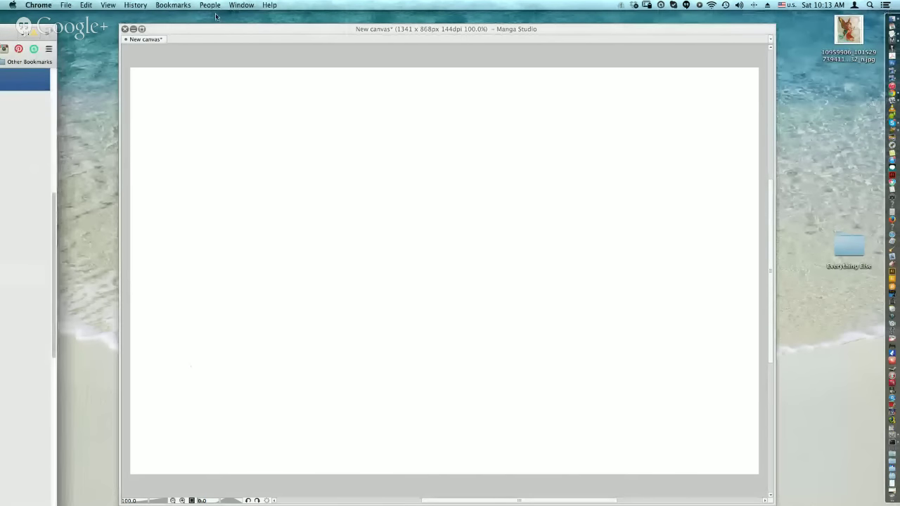
left_click(240, 5)
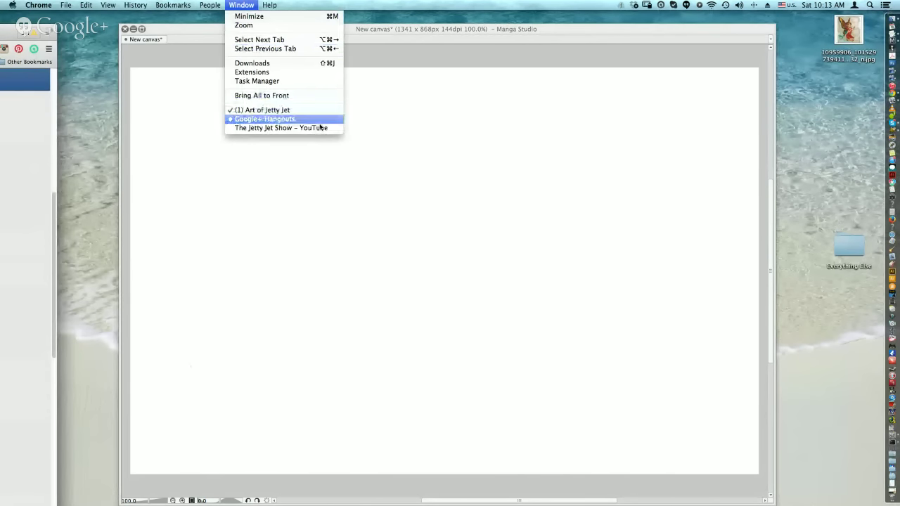
left_click(280, 119)
left_click(249, 230)
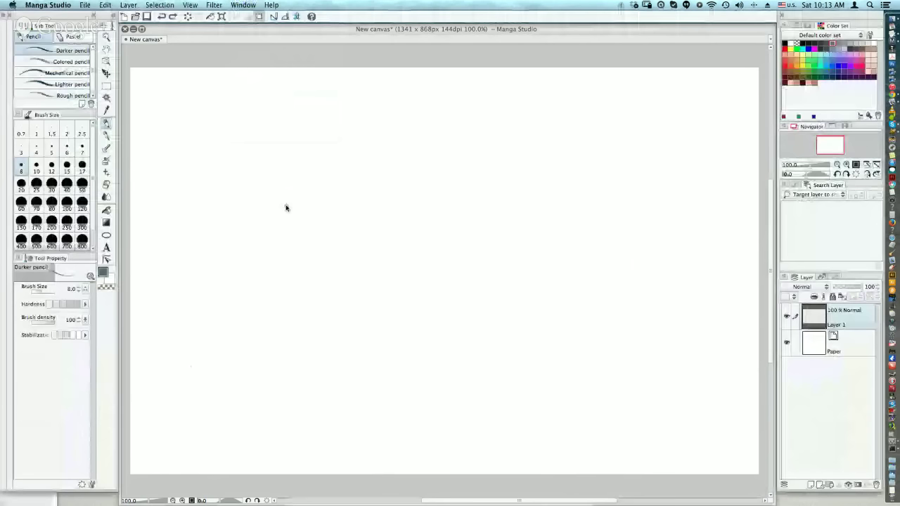
Step: Scribble gray test strokes with the pencil at sizes 8 and 15, and clear them all from the canvas
mouse_move(308, 191)
left_mouse_down()
mouse_move(355, 185)
mouse_move(378, 200)
mouse_move(419, 248)
mouse_move(475, 181)
mouse_move(442, 333)
mouse_move(489, 159)
mouse_move(427, 277)
left_mouse_up()
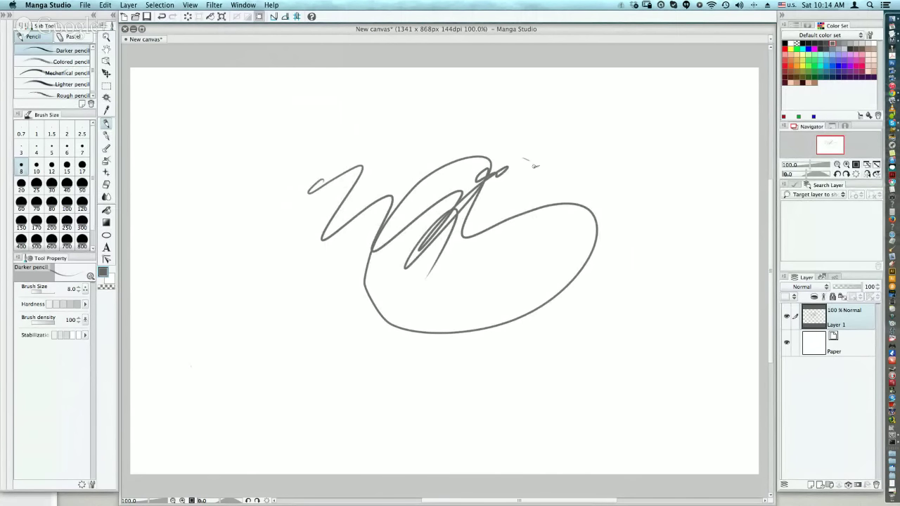
mouse_move(534, 167)
left_mouse_down()
mouse_move(537, 196)
mouse_move(485, 218)
mouse_move(450, 268)
left_mouse_up()
key("bracketright")
key("bracketright")
key("bracketright")
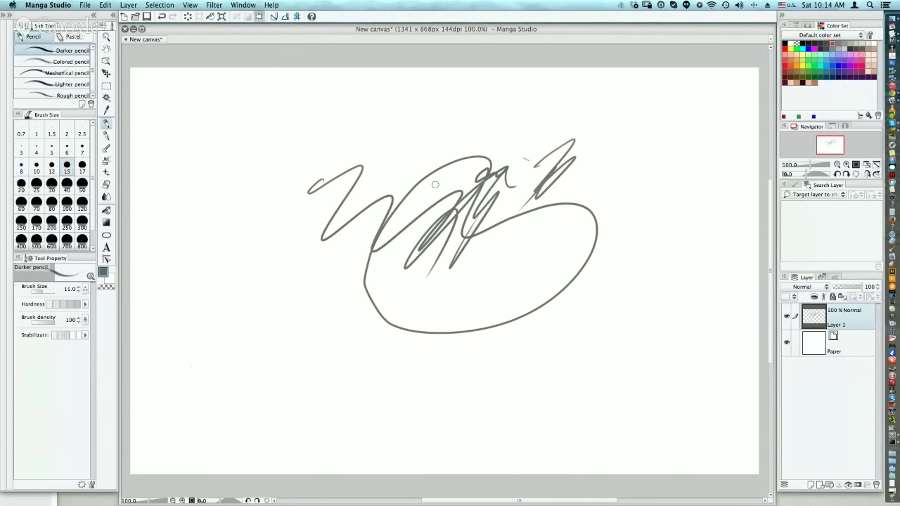
key("e")
mouse_move(453, 236)
left_mouse_down()
mouse_move(382, 137)
mouse_move(316, 219)
mouse_move(428, 315)
mouse_move(508, 313)
mouse_move(579, 157)
mouse_move(486, 216)
mouse_move(497, 171)
left_mouse_up()
key("p")
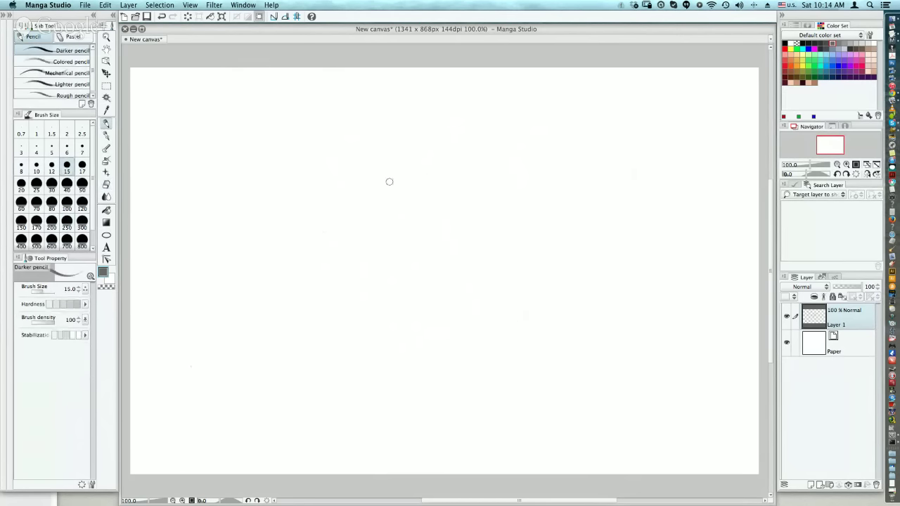
mouse_move(387, 180)
left_mouse_down()
mouse_move(412, 166)
mouse_move(431, 213)
left_mouse_up()
key("super+z")
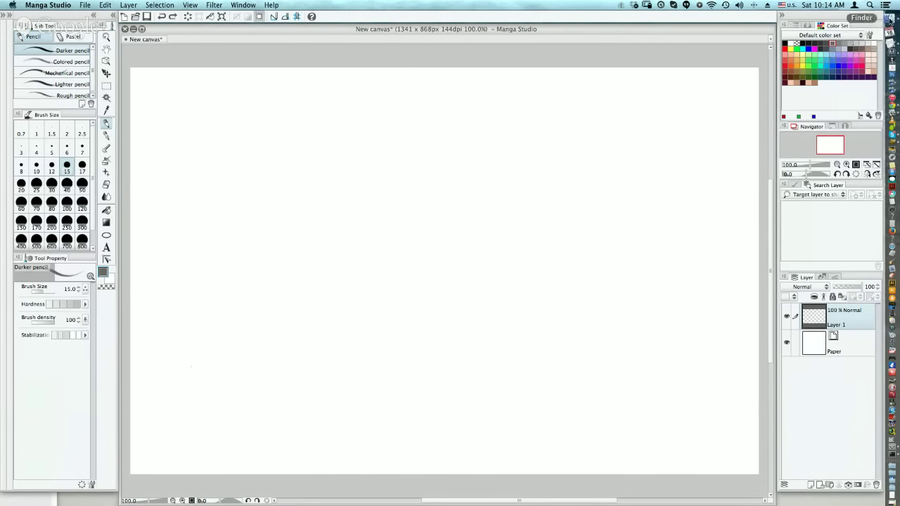
left_click(868, 37)
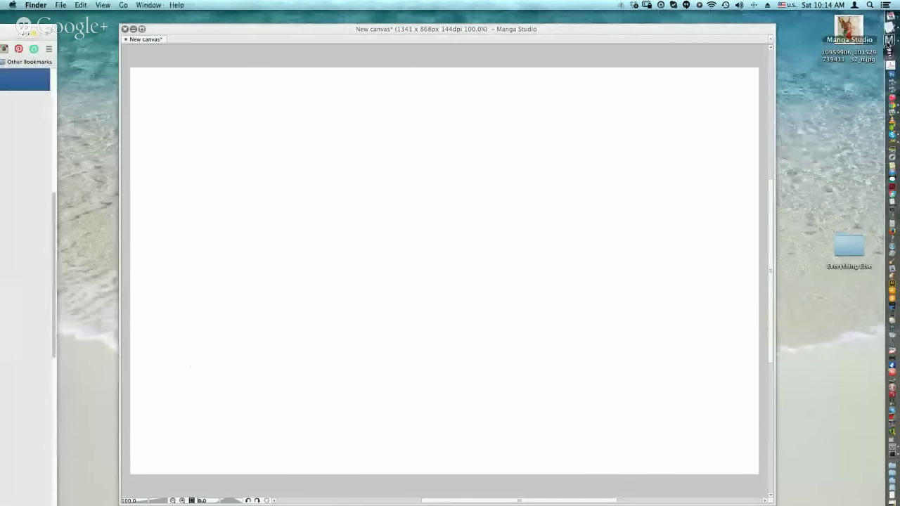
left_click(889, 101)
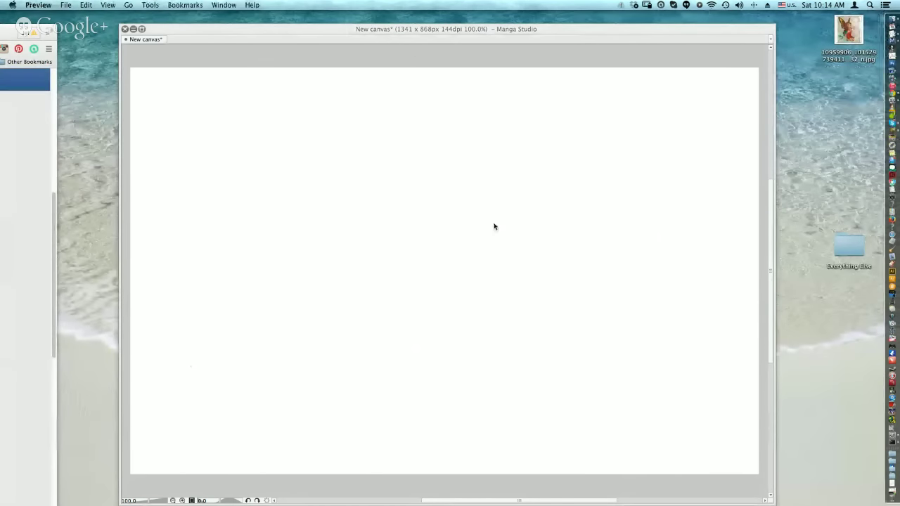
left_click(418, 238)
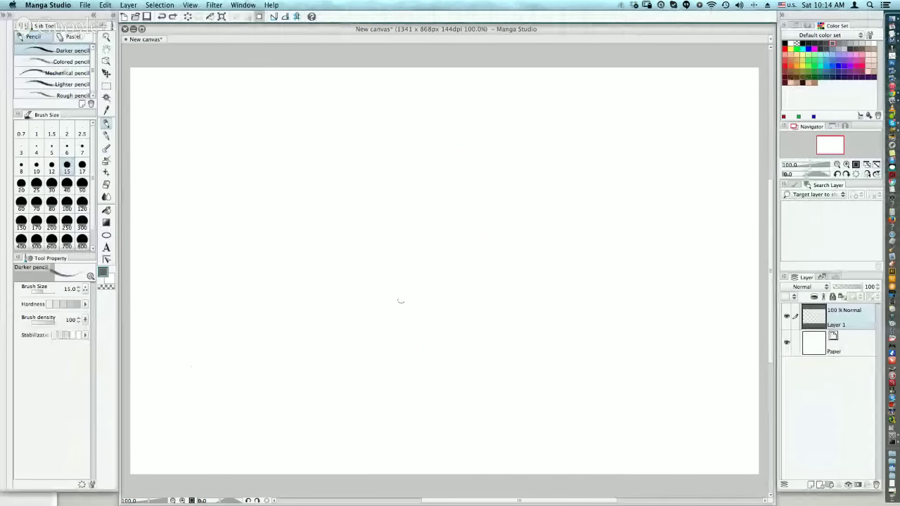
Step: Set the Darker pencil's brush size back to 8
key("bracketleft")
key("bracketleft")
key("bracketleft")
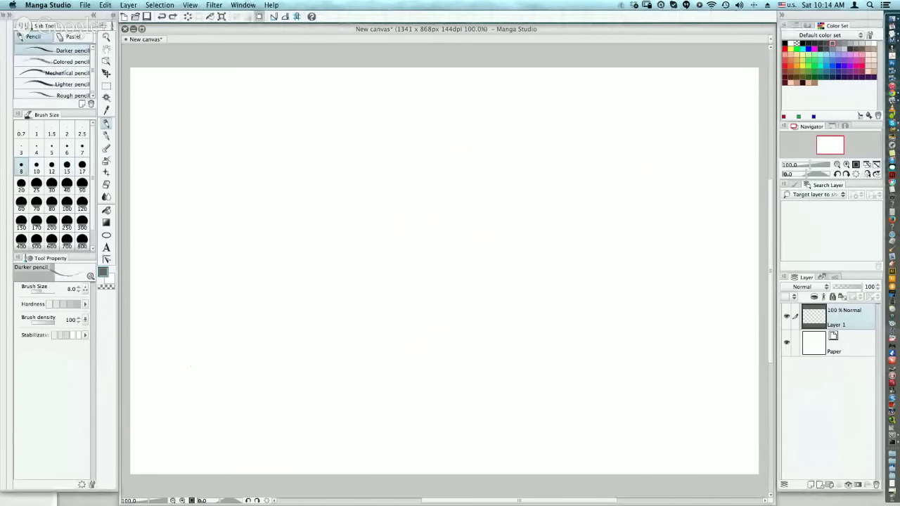
key("super+Tab")
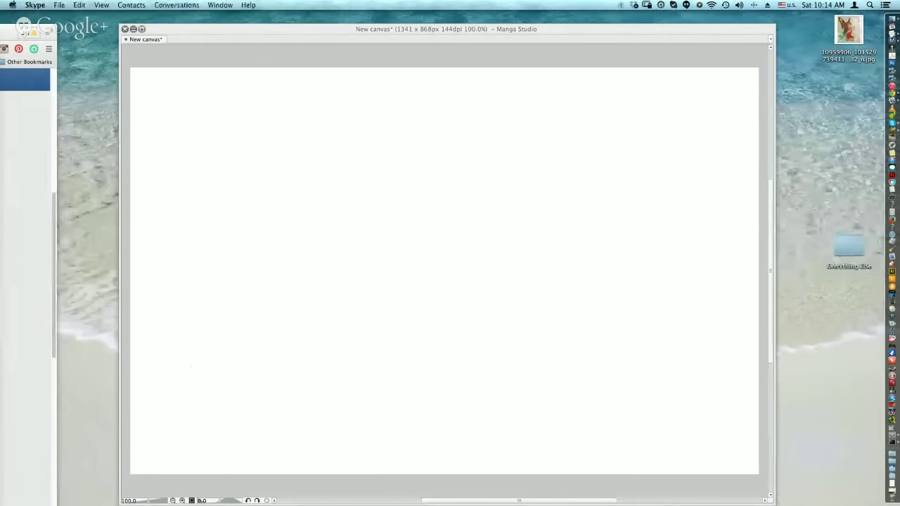
left_click(524, 219)
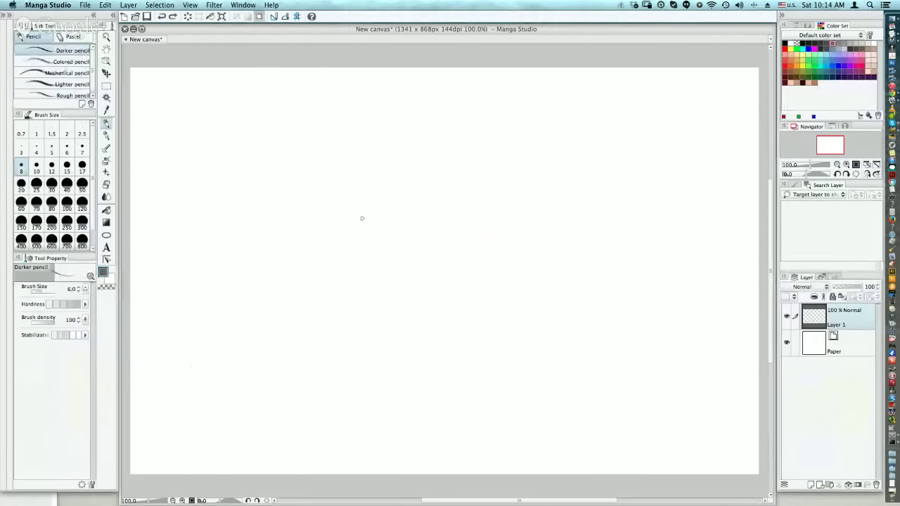
key("super+Tab")
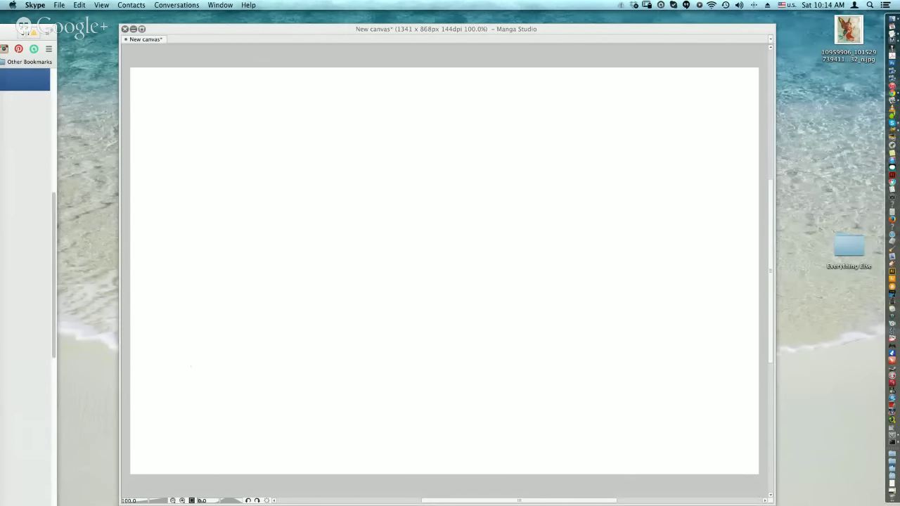
left_click(513, 209)
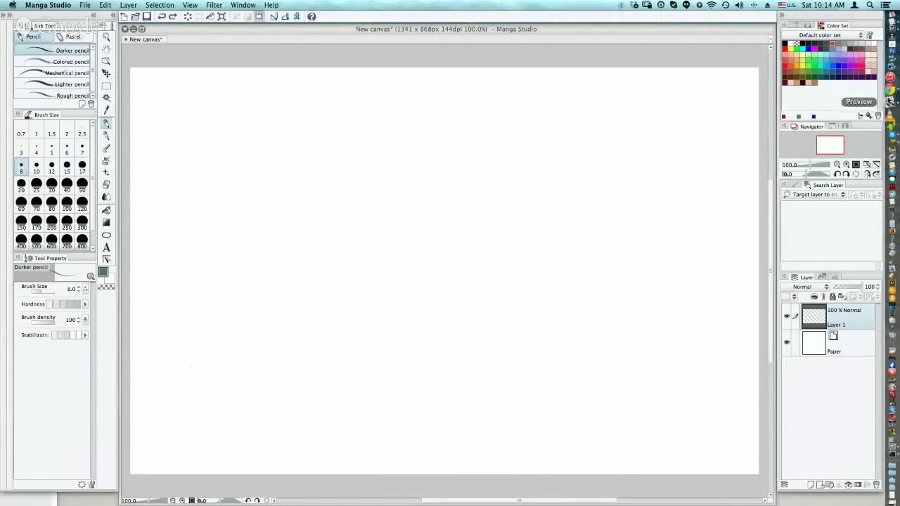
left_click(892, 100)
left_click(437, 136)
left_click(437, 137)
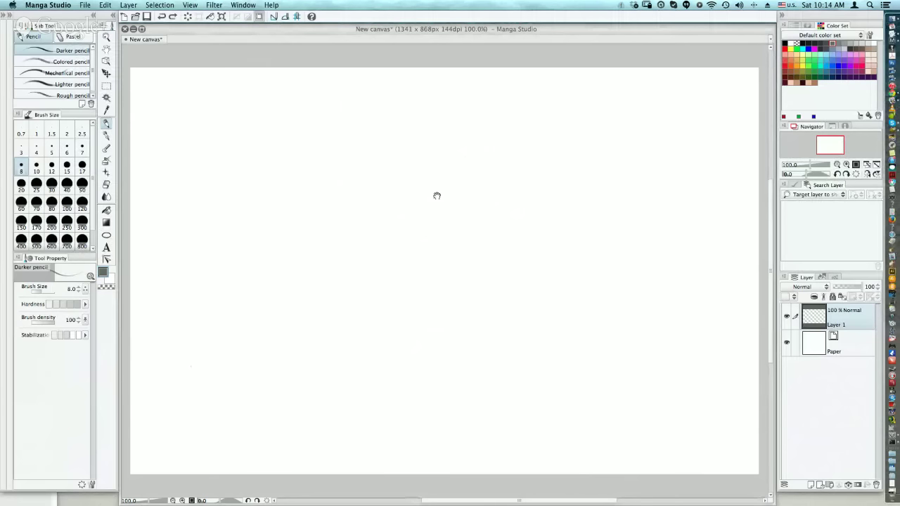
Step: Try a small rounded outline in the upper middle of the canvas and undo it
left_click_drag(444, 193, 412, 159)
key("super+z")
key("super+z")
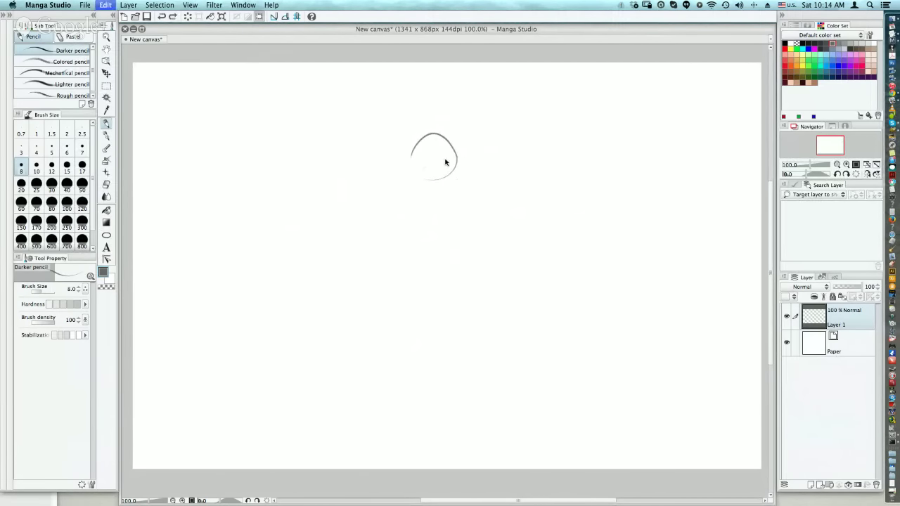
Step: Try a rough round head outline in the upper middle of the canvas
mouse_move(439, 204)
left_mouse_down()
mouse_move(423, 156)
mouse_move(434, 143)
mouse_move(421, 180)
mouse_move(455, 155)
mouse_move(454, 178)
mouse_move(436, 143)
mouse_move(532, 157)
mouse_move(568, 214)
left_mouse_up()
key("super+z")
key("super+z")
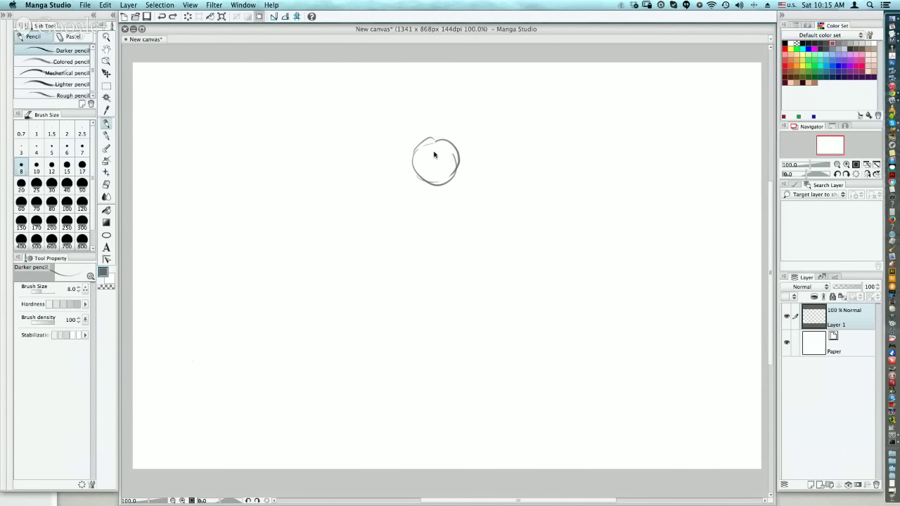
key("super+z")
left_click_drag(425, 156, 424, 153)
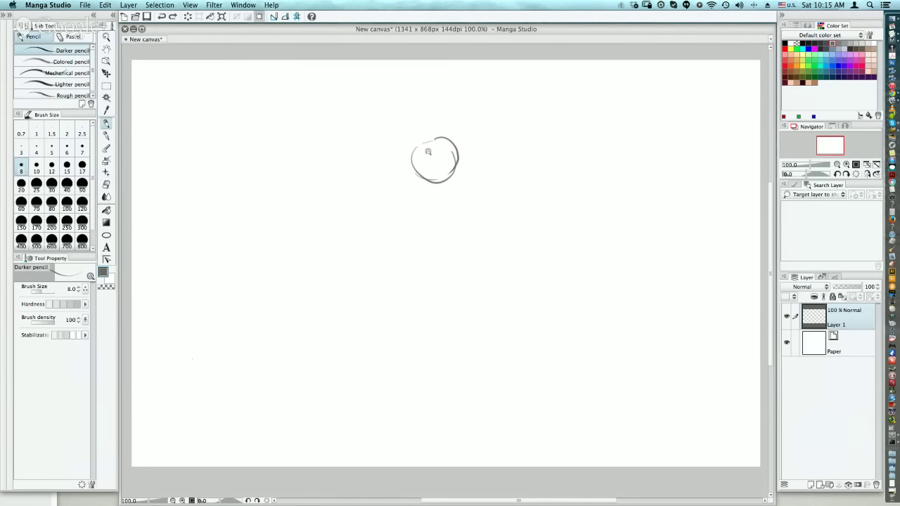
left_click(428, 151)
Step: Try a much larger pencil size over the round outline and clear the whole sketch from the canvas
key("]")
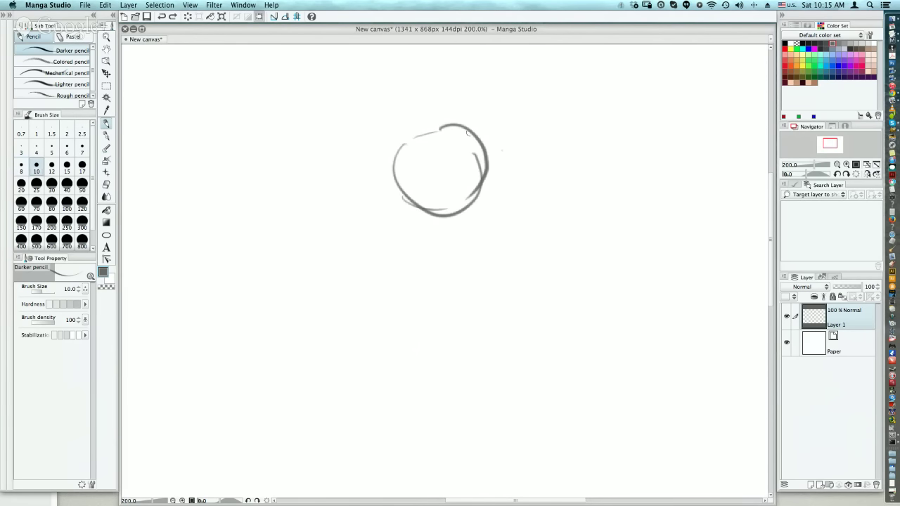
key("bracketright")
key("bracketright")
key("bracketright")
key("bracketright")
key("bracketright")
key("bracketright")
key("bracketright")
key("bracketright")
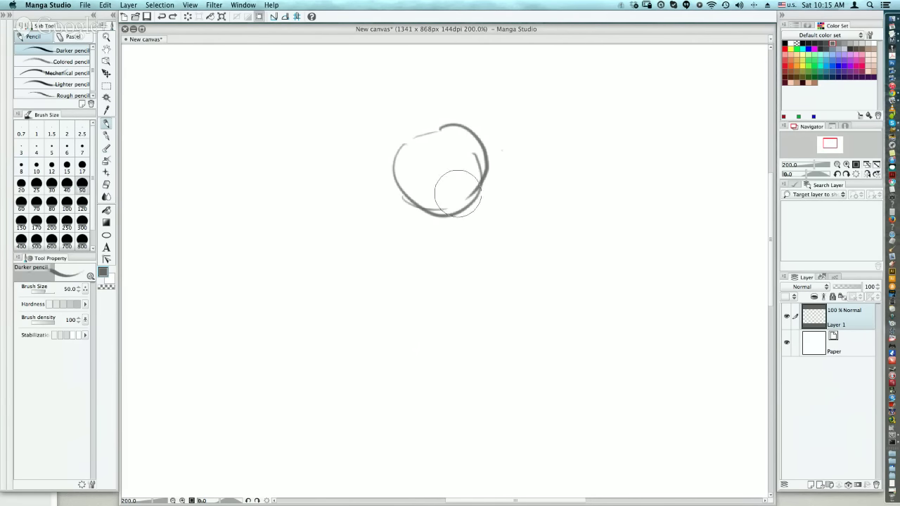
mouse_move(444, 198)
left_mouse_down()
mouse_move(455, 157)
mouse_move(434, 156)
mouse_move(448, 165)
left_mouse_up()
key("super+z")
key("e")
key("p")
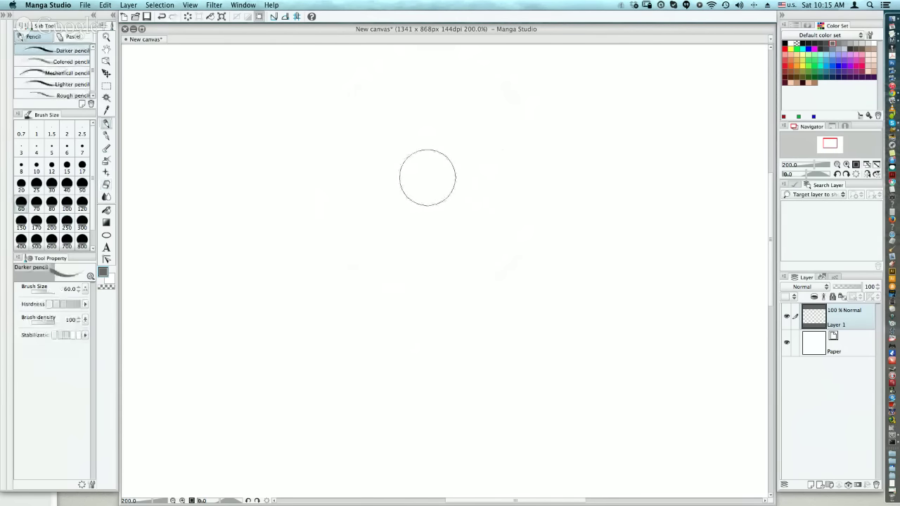
Step: Set the Darker pencil's brush size to 5
key("bracketleft")
key("bracketleft")
key("bracketleft")
key("bracketleft")
key("bracketleft")
key("bracketleft")
key("bracketleft")
key("bracketleft")
key("bracketleft")
key("bracketleft")
key("bracketleft")
key("bracketleft")
key("bracketleft")
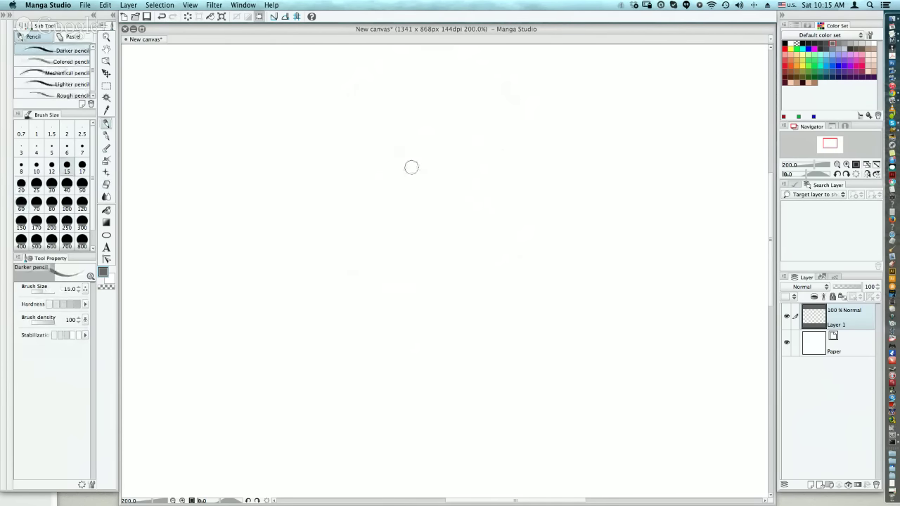
Step: Sketch a head outline in the upper middle of the canvas with a rounded top, long sides and a pointed chin
mouse_move(412, 118)
left_mouse_down()
mouse_move(451, 110)
mouse_move(416, 107)
mouse_move(473, 105)
mouse_move(412, 171)
mouse_move(406, 118)
mouse_move(424, 185)
left_mouse_up()
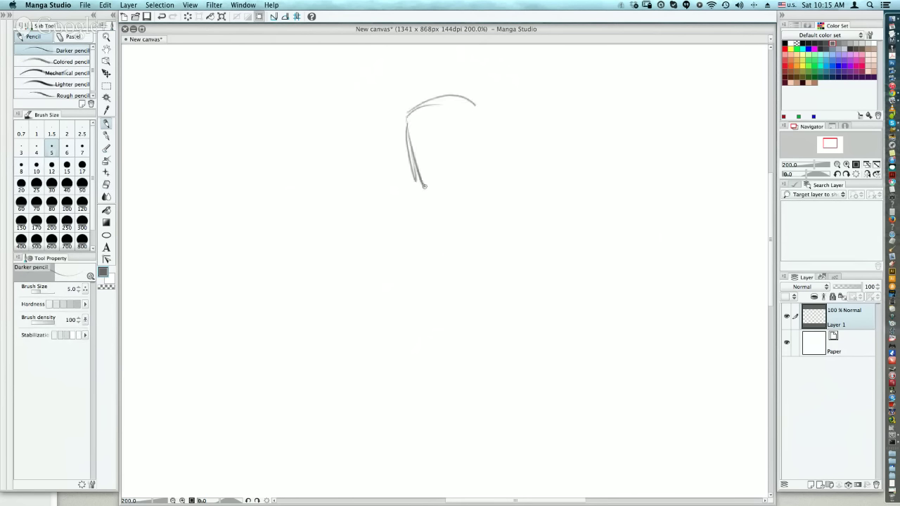
left_click_drag(475, 104, 483, 177)
left_click_drag(419, 182, 462, 208)
key("super+z")
key("super+z")
key("super+z")
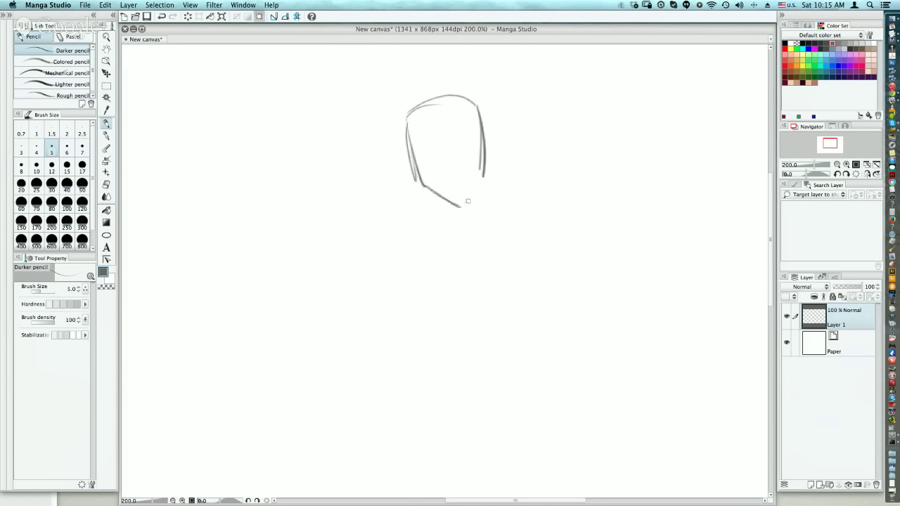
mouse_move(483, 166)
left_mouse_down()
mouse_move(424, 185)
mouse_move(464, 204)
left_mouse_up()
key("super+z")
key("super+z")
Step: Sketch a slightly curved eye guideline across the face, rising toward the right side of the head
left_click_drag(407, 157, 480, 138)
key("super+z")
left_click_drag(417, 160, 475, 142)
key("super+z")
key("super+z")
left_click_drag(412, 155, 478, 140)
key("super+z")
left_click_drag(409, 160, 477, 151)
left_click_drag(414, 161, 478, 140)
key("super+z")
mouse_move(419, 162)
left_mouse_down()
mouse_move(487, 139)
mouse_move(483, 149)
left_mouse_up()
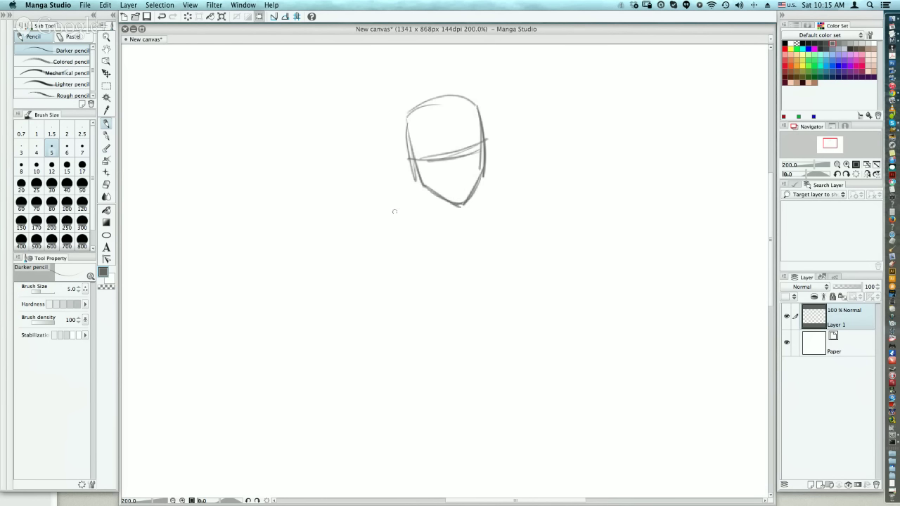
Step: Sketch a slanted shoulder line below the chin with an oval shoulder joint at each end
mouse_move(395, 210)
left_mouse_down()
mouse_move(419, 203)
mouse_move(411, 208)
mouse_move(531, 219)
mouse_move(497, 215)
mouse_move(513, 232)
mouse_move(512, 218)
mouse_move(433, 218)
mouse_move(523, 237)
mouse_move(520, 243)
left_mouse_up()
key("super+z")
key("super+z")
key("super+z")
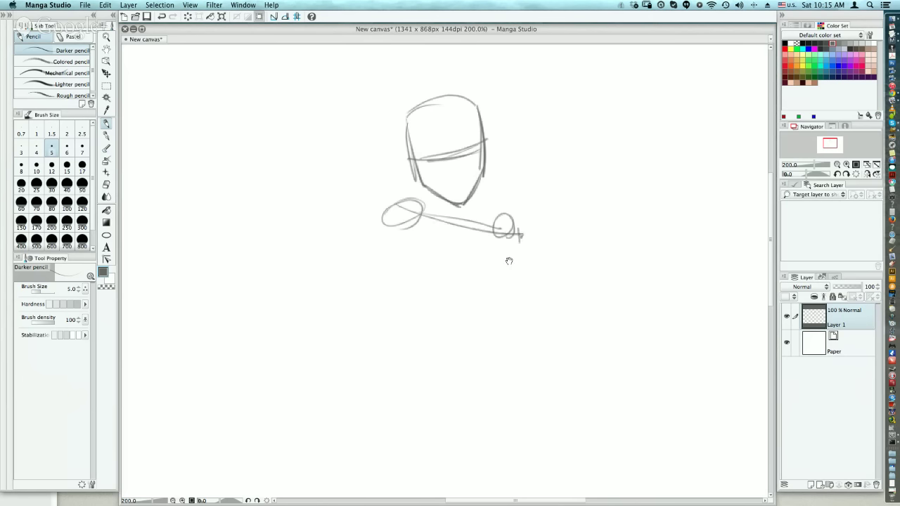
Step: Darken the right side of the head and sketch a long spine line slanting down from the shoulders
scroll(509, 260, "down", 1)
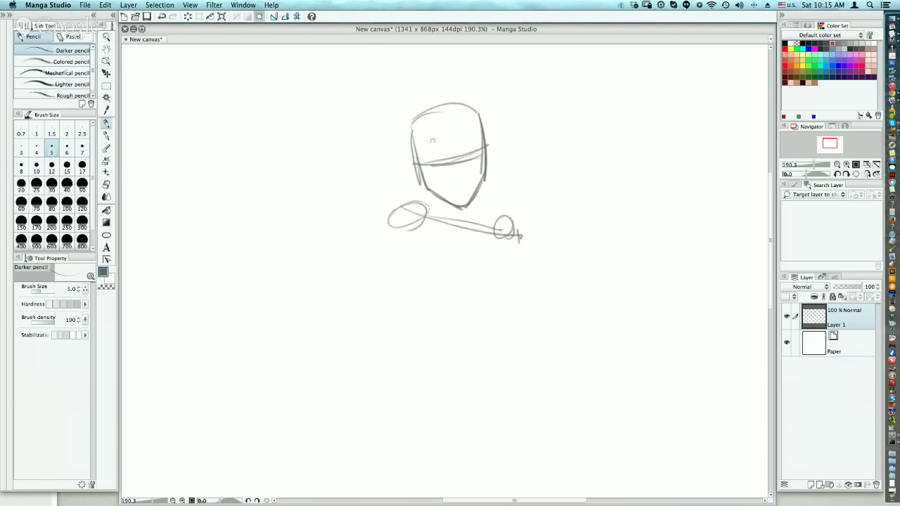
left_click_drag(482, 121, 481, 170)
mouse_move(457, 211)
left_mouse_down()
mouse_move(455, 262)
mouse_move(426, 383)
mouse_move(440, 405)
left_mouse_up()
Step: Sketch the ribcage around the spine with curved sides and an arched lower edge
left_click_drag(422, 306, 412, 261)
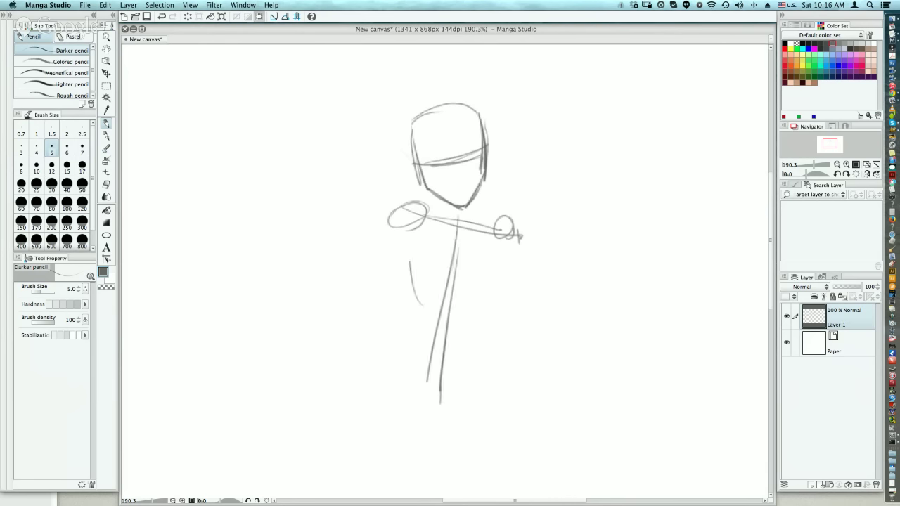
key("ctrl+z")
scroll(426, 270, "down", 1)
scroll(440, 316, "down", 1)
left_click_drag(441, 316, 432, 226)
mouse_move(401, 150)
left_mouse_down()
mouse_move(407, 221)
mouse_move(456, 223)
mouse_move(454, 237)
mouse_move(482, 213)
mouse_move(490, 165)
mouse_move(465, 225)
left_mouse_up()
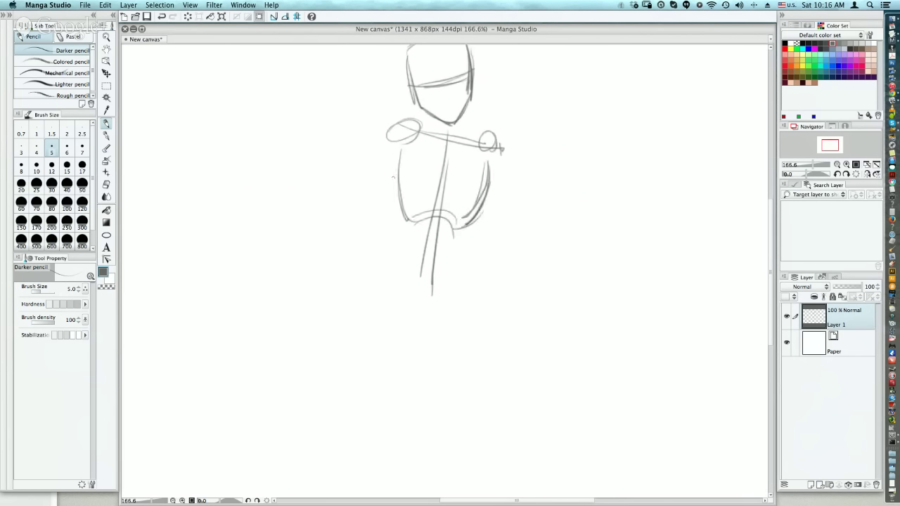
Step: Sketch the arm hanging from the left shoulder, with an oval elbow and a forearm line angled outward
left_click_drag(388, 137, 363, 232)
mouse_move(377, 201)
left_mouse_down()
mouse_move(351, 246)
mouse_move(357, 237)
mouse_move(363, 271)
left_mouse_up()
left_click_drag(382, 222, 341, 307)
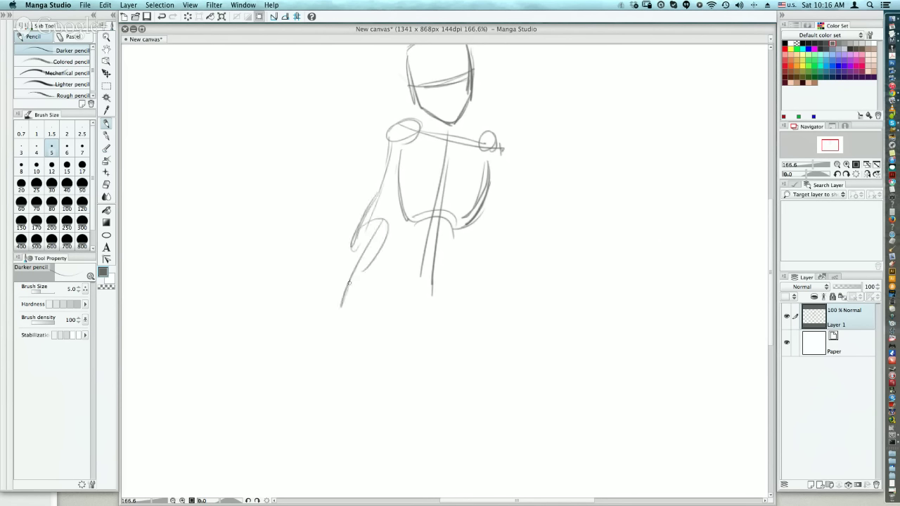
left_click_drag(355, 260, 334, 325)
Step: Sketch the bent arm on the figure's right side with a boxy hand beside the jaw, and add the left upper arm's inner contour
left_click_drag(496, 148, 517, 240)
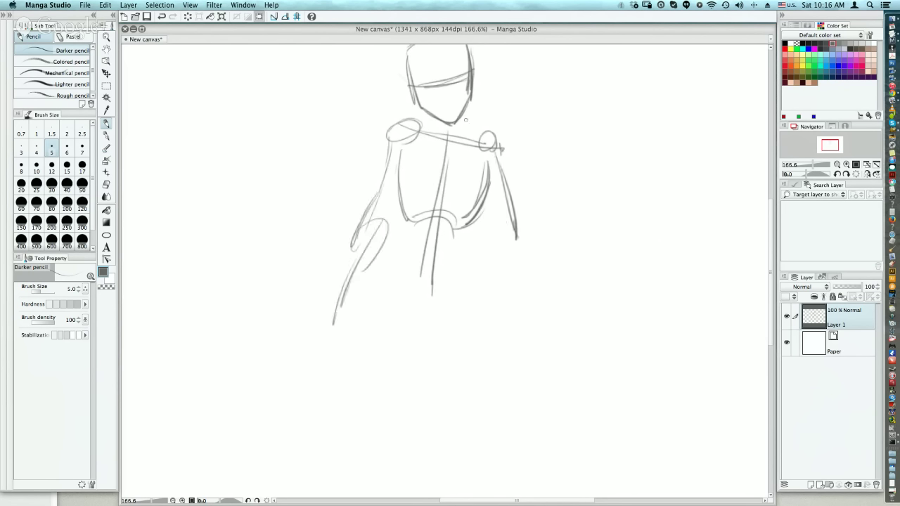
mouse_move(465, 122)
left_mouse_down()
mouse_move(482, 92)
mouse_move(488, 95)
left_mouse_up()
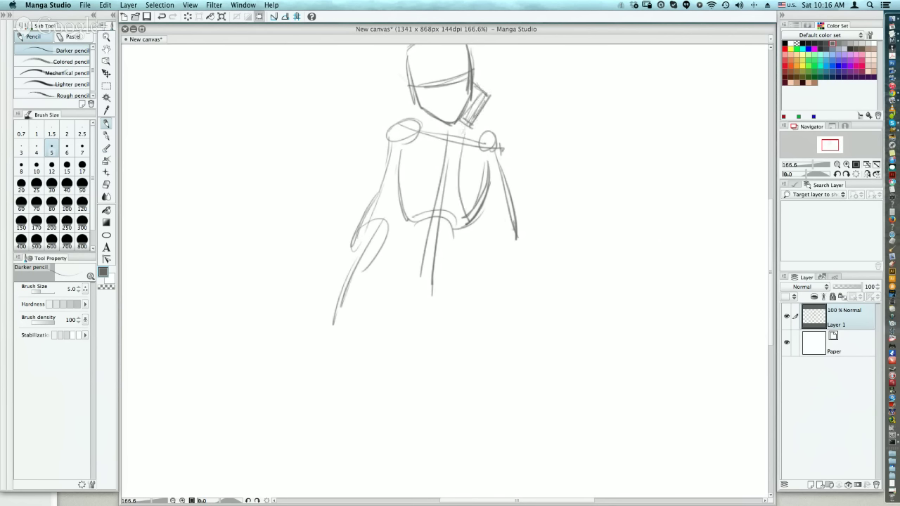
left_click_drag(464, 131, 480, 223)
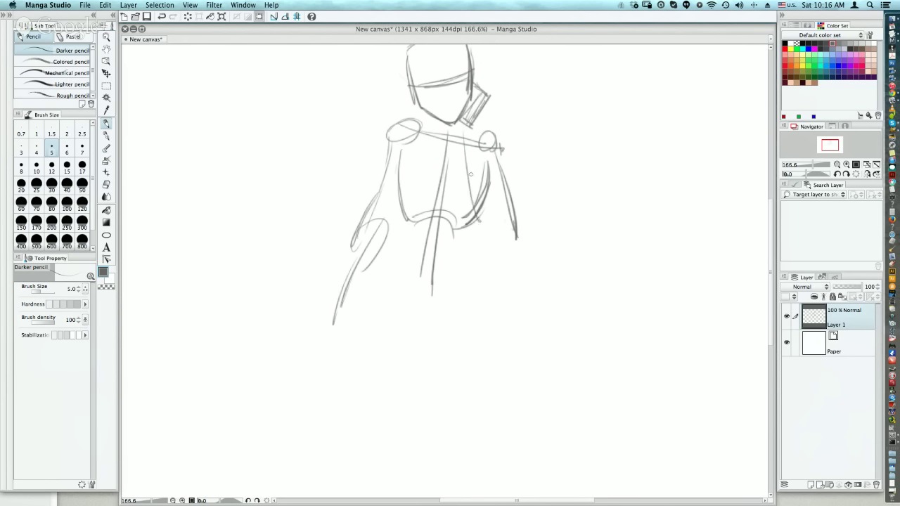
left_click_drag(485, 179, 493, 232)
mouse_move(502, 149)
left_mouse_down()
mouse_move(510, 229)
mouse_move(507, 211)
left_mouse_up()
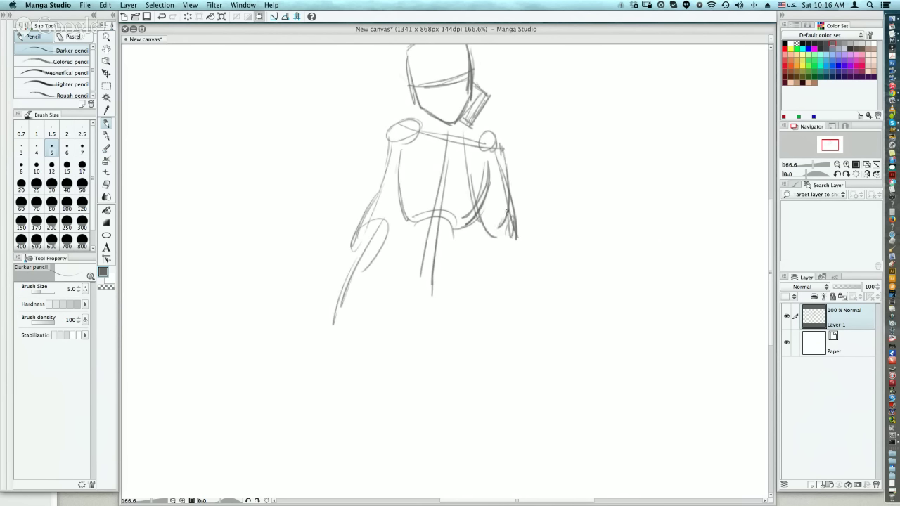
left_click_drag(481, 143, 502, 195)
mouse_move(480, 163)
left_mouse_down()
mouse_move(507, 229)
mouse_move(509, 219)
left_mouse_up()
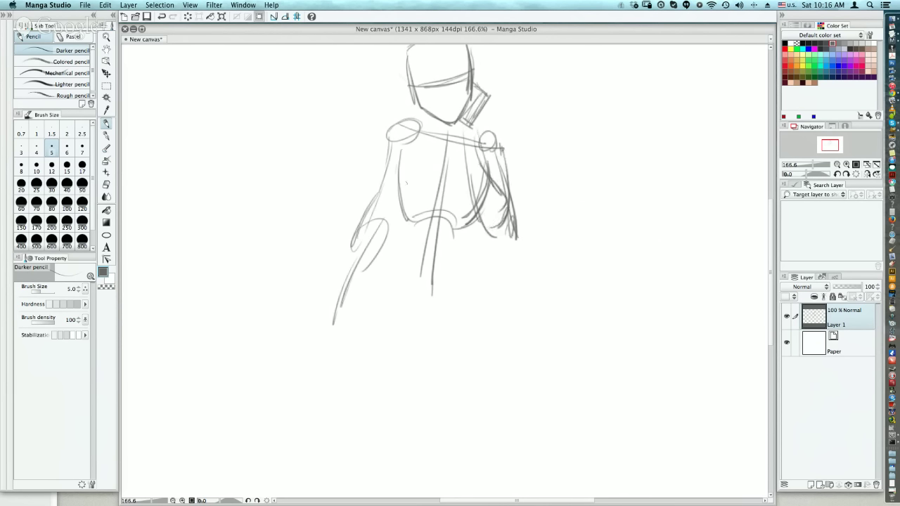
mouse_move(385, 222)
left_mouse_down()
mouse_move(408, 164)
mouse_move(402, 184)
left_mouse_up()
left_click_drag(411, 164, 403, 206)
Step: Sketch the pelvis curve and an oval right hip joint, with a curved thigh line running outward and down
left_click_drag(404, 261, 481, 251)
key("super+z")
mouse_move(408, 257)
left_mouse_down()
mouse_move(469, 244)
mouse_move(476, 226)
mouse_move(564, 340)
left_mouse_up()
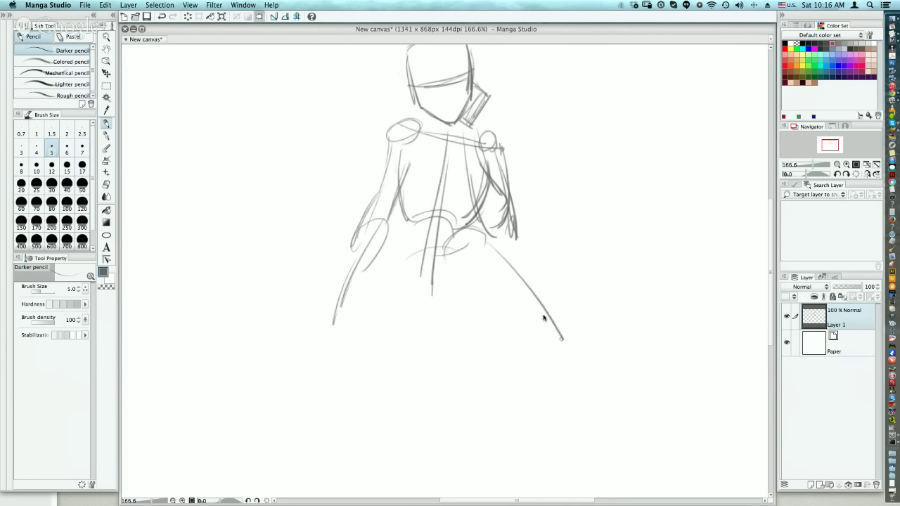
key("super+z")
left_click_drag(470, 237, 567, 332)
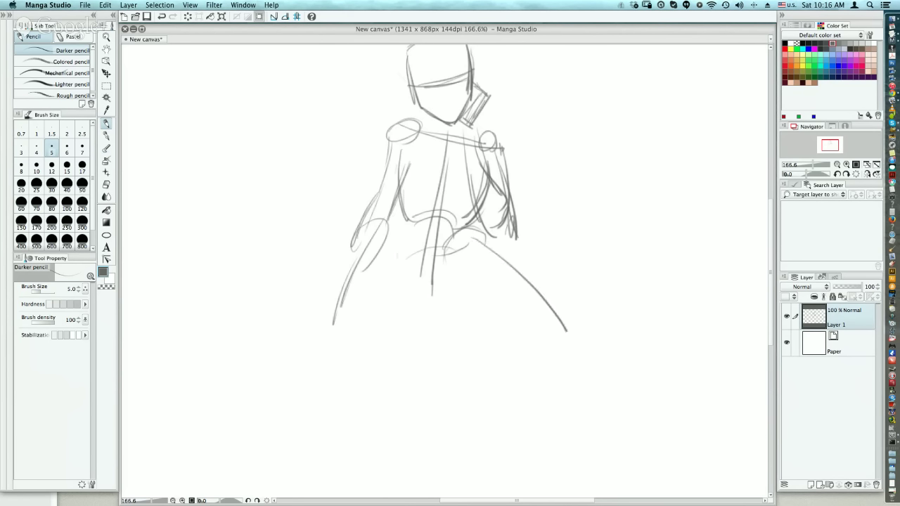
Step: Sketch the left hip circle and its thigh line, and add rounded hip contours on both sides of the pelvis
mouse_move(424, 271)
left_mouse_down()
mouse_move(362, 370)
mouse_move(371, 367)
left_mouse_up()
key("super+z")
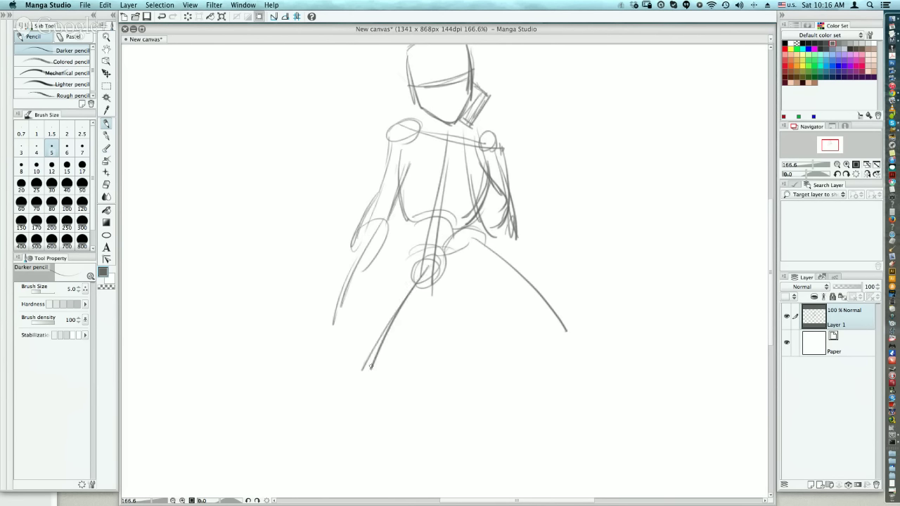
mouse_move(404, 235)
left_mouse_down()
mouse_move(394, 282)
mouse_move(409, 290)
left_mouse_up()
mouse_move(376, 265)
left_mouse_down()
mouse_move(406, 294)
mouse_move(381, 254)
left_mouse_up()
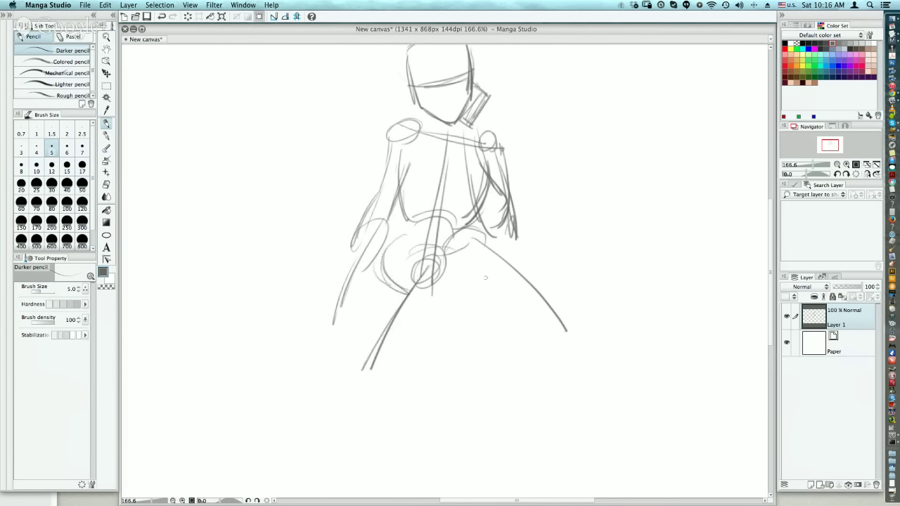
mouse_move(443, 247)
left_mouse_down()
mouse_move(444, 299)
mouse_move(449, 282)
mouse_move(457, 295)
mouse_move(498, 298)
mouse_move(487, 299)
left_mouse_up()
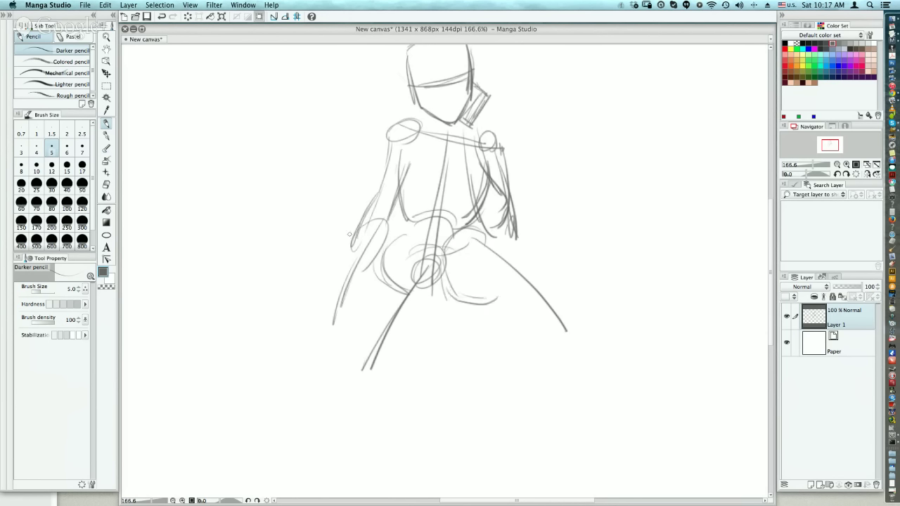
Step: Refine the left forearm's contours and sketch a blocky hand at its end
mouse_move(357, 250)
left_mouse_down()
mouse_move(323, 341)
mouse_move(380, 213)
mouse_move(328, 320)
left_mouse_up()
left_click_drag(350, 259, 326, 328)
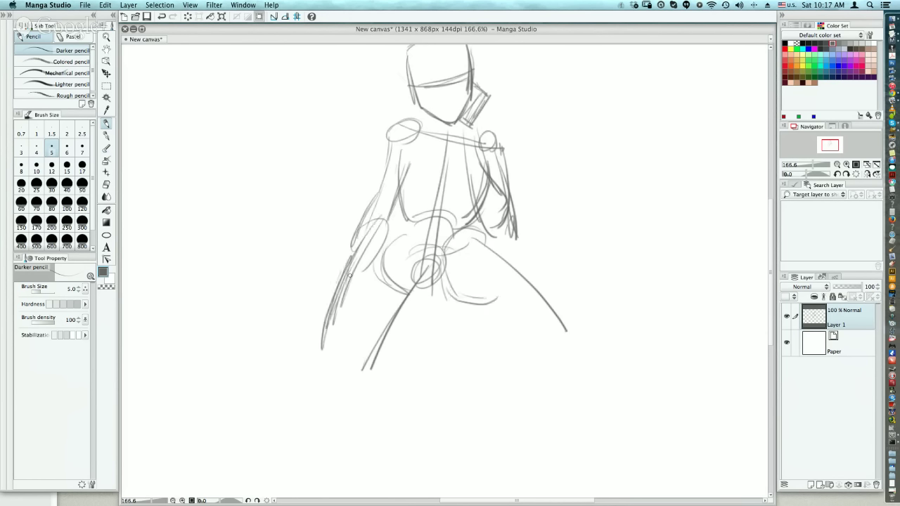
key("super+z")
left_click_drag(363, 250, 340, 302)
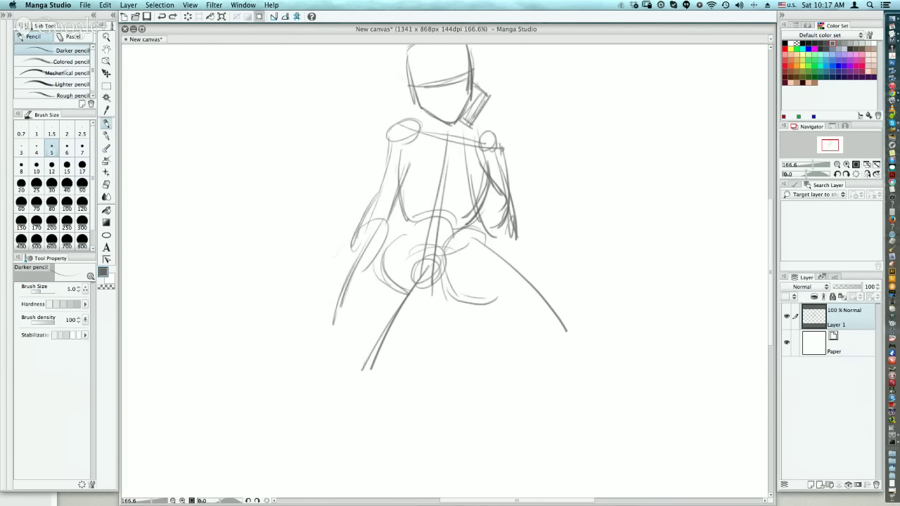
mouse_move(357, 268)
left_mouse_down()
mouse_move(340, 305)
mouse_move(310, 318)
mouse_move(343, 317)
mouse_move(336, 320)
mouse_move(356, 274)
left_mouse_up()
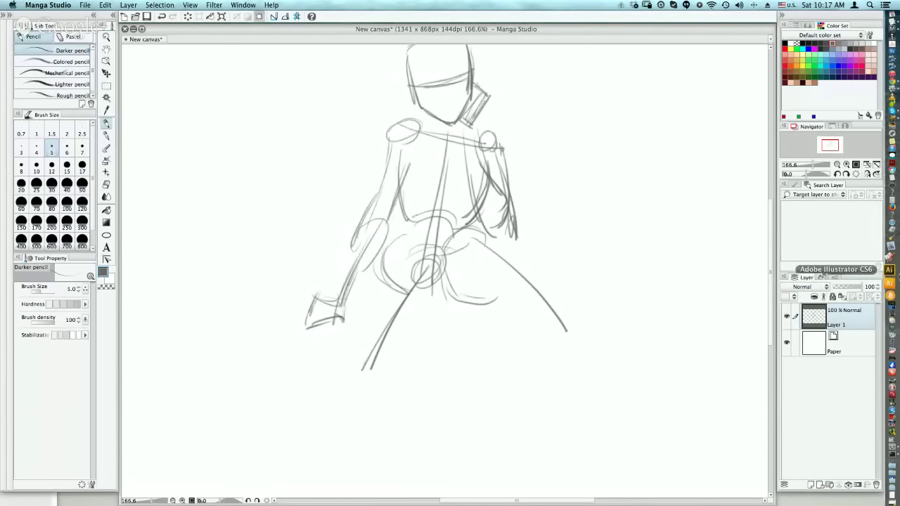
Step: Switch to Chrome and bring up the Art of Jetty Jet window, followed by The Jetty Jet Show YouTube window
left_click(892, 93)
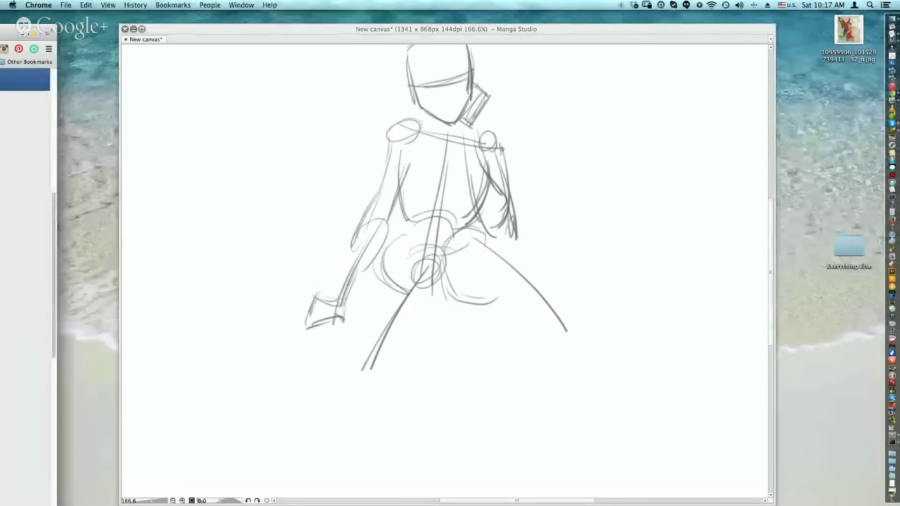
left_click(8, 34)
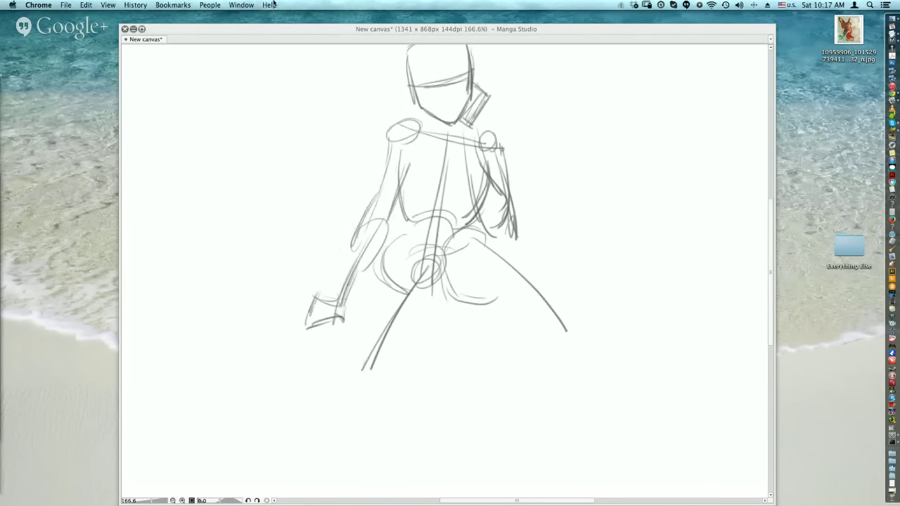
left_click(243, 5)
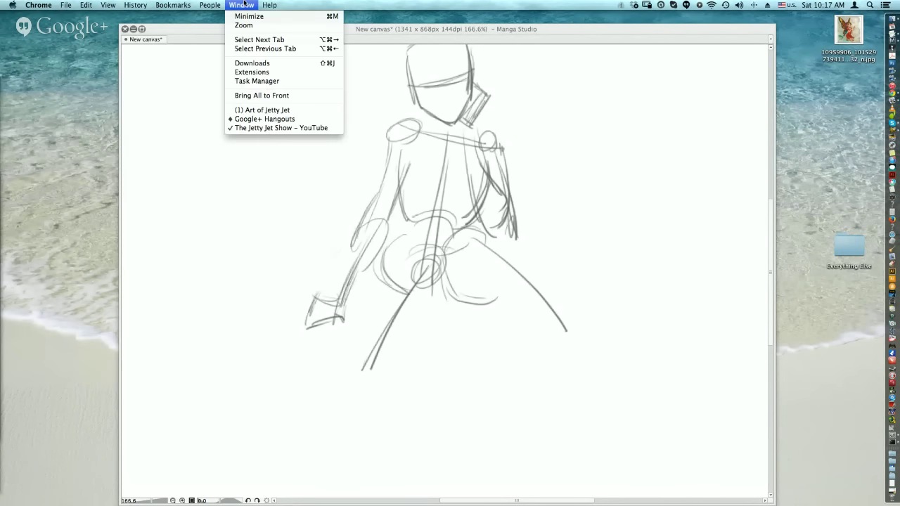
left_click(272, 110)
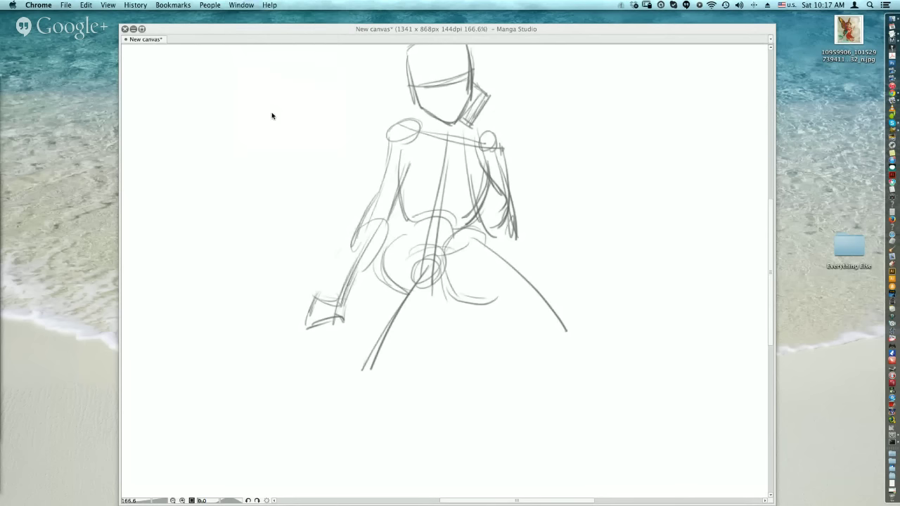
left_click(241, 5)
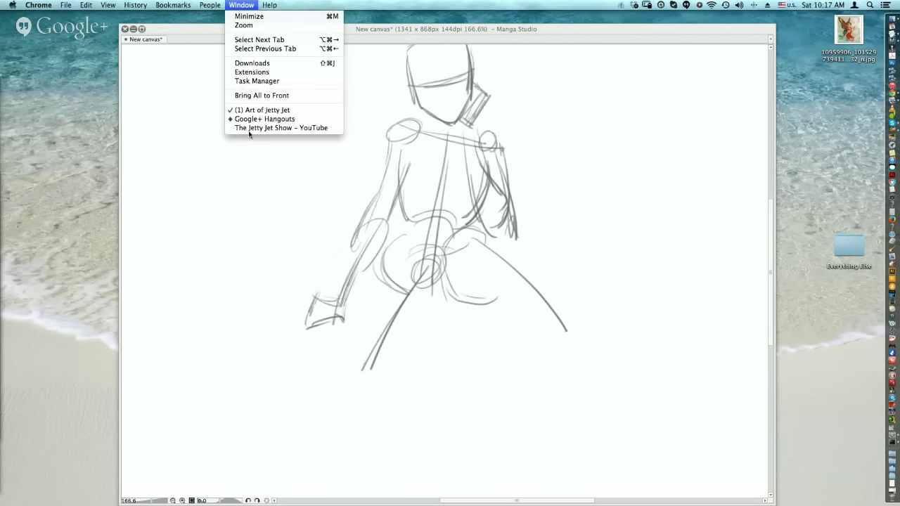
left_click(250, 129)
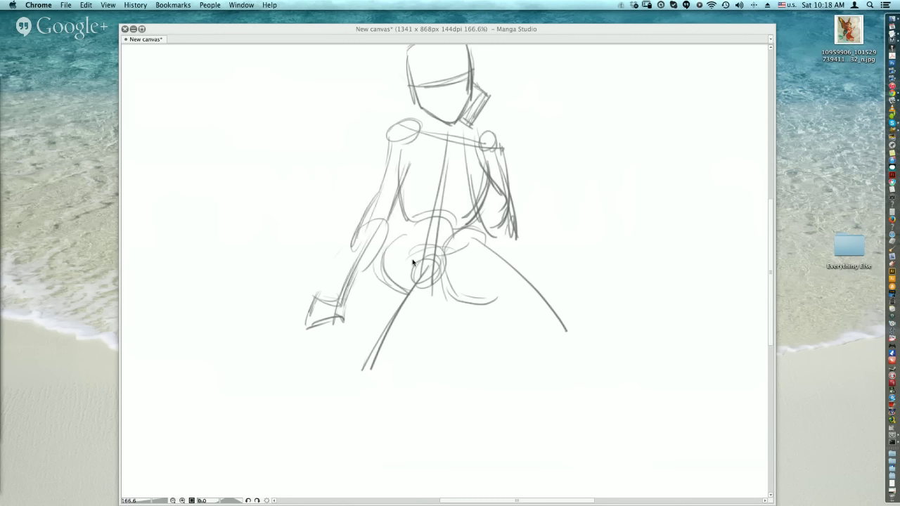
Step: Return to the Manga Studio canvas, reinforce the right hip and sketch the underside of the right thigh
left_click(464, 251)
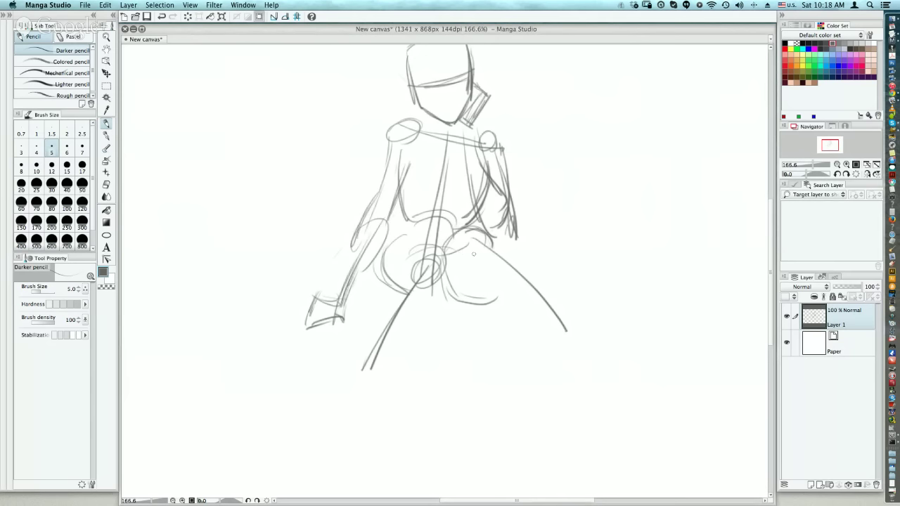
mouse_move(475, 260)
left_mouse_down()
mouse_move(516, 311)
mouse_move(545, 328)
left_mouse_up()
left_click_drag(516, 301, 555, 334)
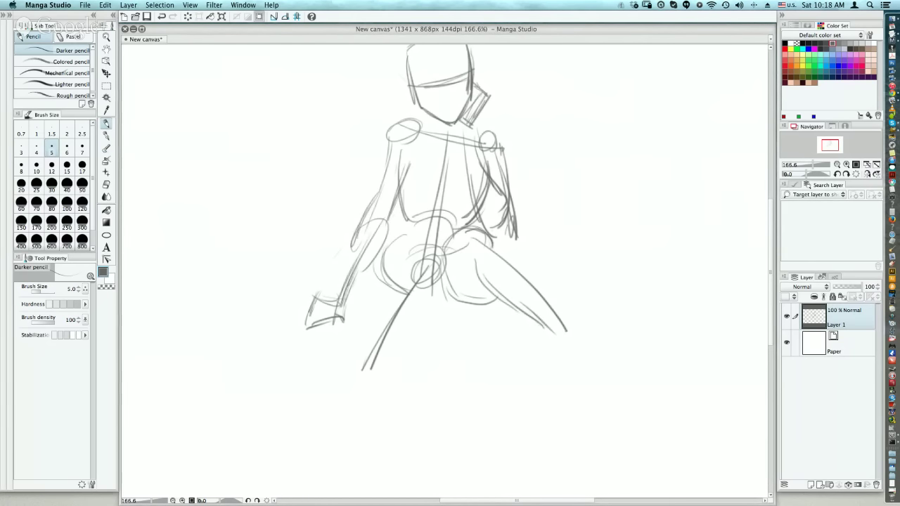
Step: Thicken the right thigh's upper contour and sketch the inner contour of the left leg down from the hip circle
left_click_drag(504, 247, 571, 326)
left_click_drag(545, 289, 566, 322)
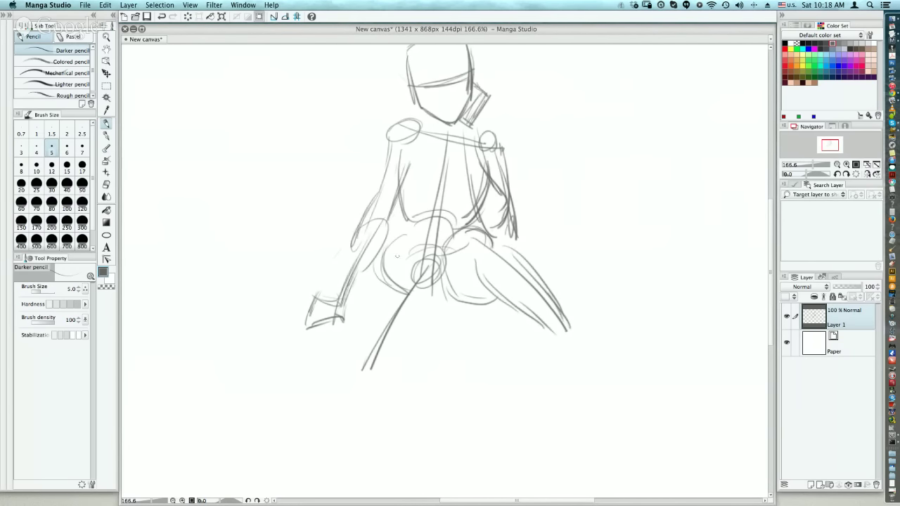
mouse_move(431, 262)
left_mouse_down()
mouse_move(415, 327)
mouse_move(398, 348)
left_mouse_up()
left_click_drag(432, 289, 382, 370)
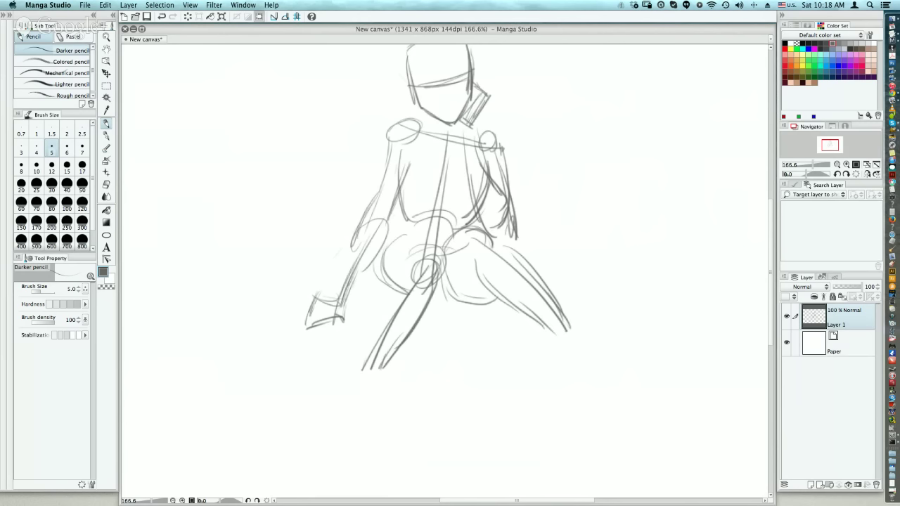
Step: Switch to Chrome, bring the YouTube window into view to check the live chat, and return to the Manga Studio canvas
key("super+Tab")
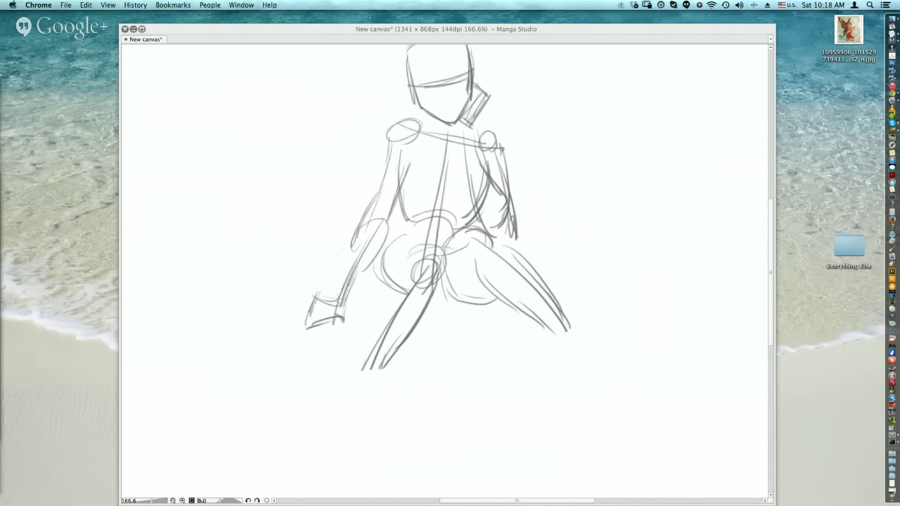
left_click_drag(0, 61, 105, 23)
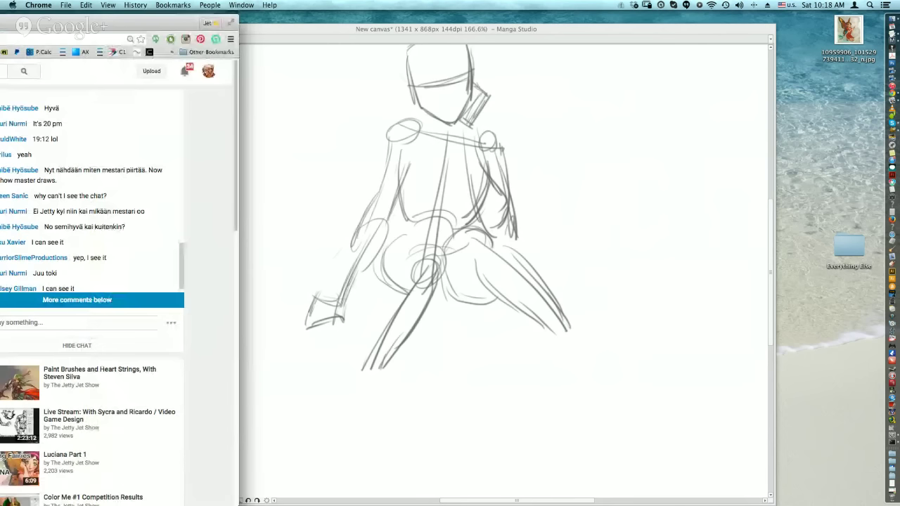
left_click_drag(45, 38, 0, 38)
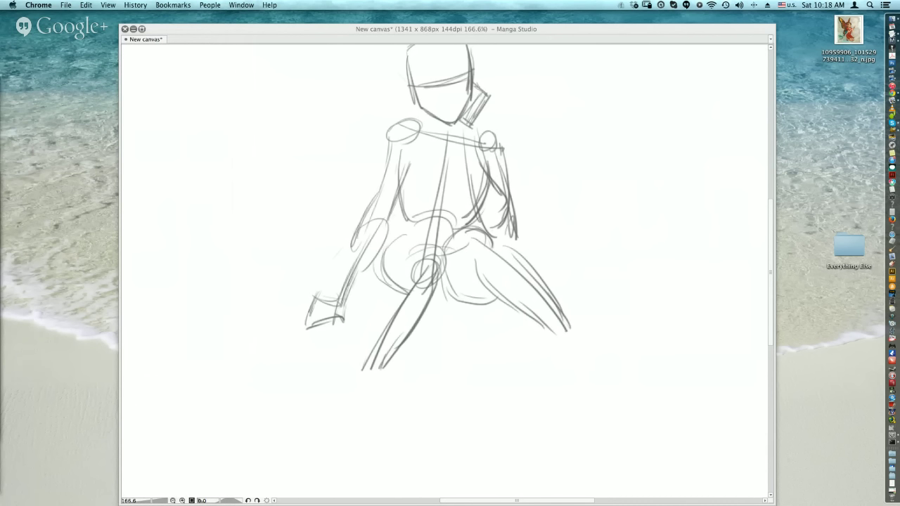
left_click(475, 236)
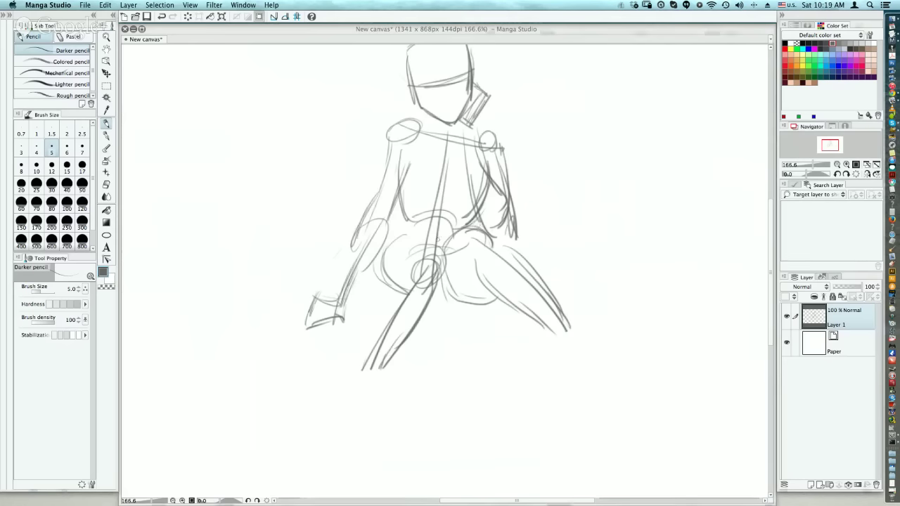
left_click_drag(410, 236, 390, 257)
left_click_drag(428, 253, 402, 320)
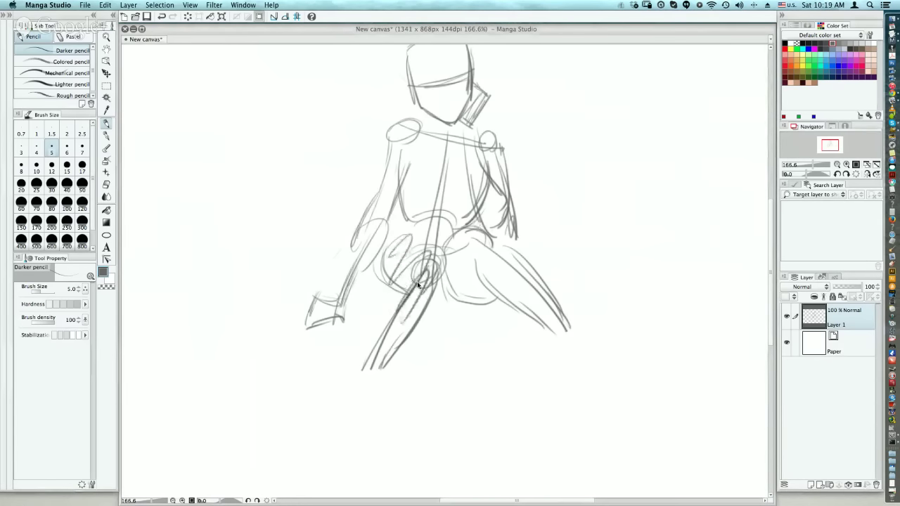
key("super+z")
key("super+z")
left_click_drag(419, 259, 399, 284)
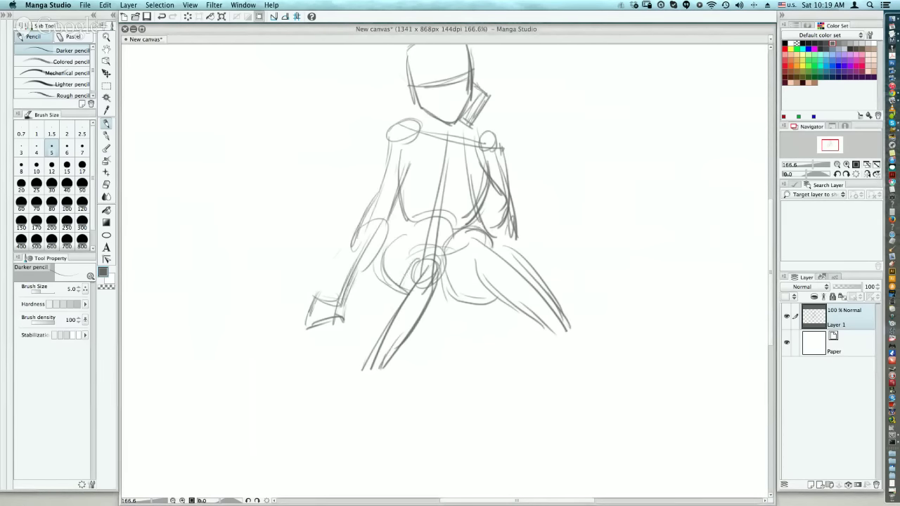
left_click(891, 99)
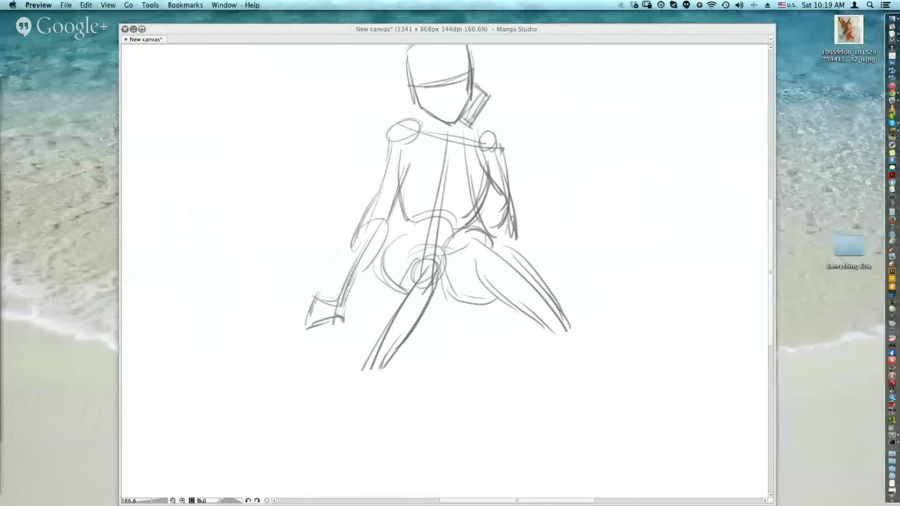
left_click(423, 320)
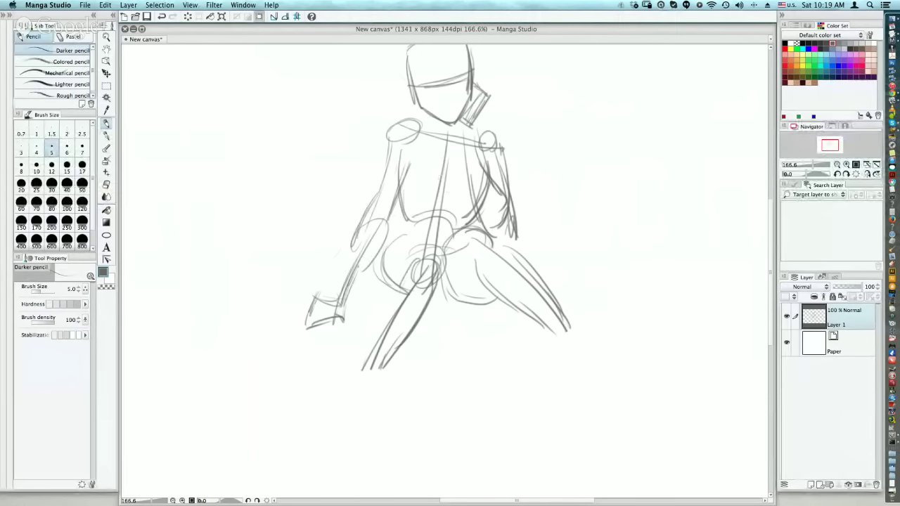
Step: Sketch a curved line across the lower chest and a deep V-shaped neckline on the torso
left_click_drag(405, 189, 482, 195)
mouse_move(430, 132)
left_mouse_down()
mouse_move(439, 189)
mouse_move(470, 143)
left_mouse_up()
left_click_drag(457, 187, 469, 144)
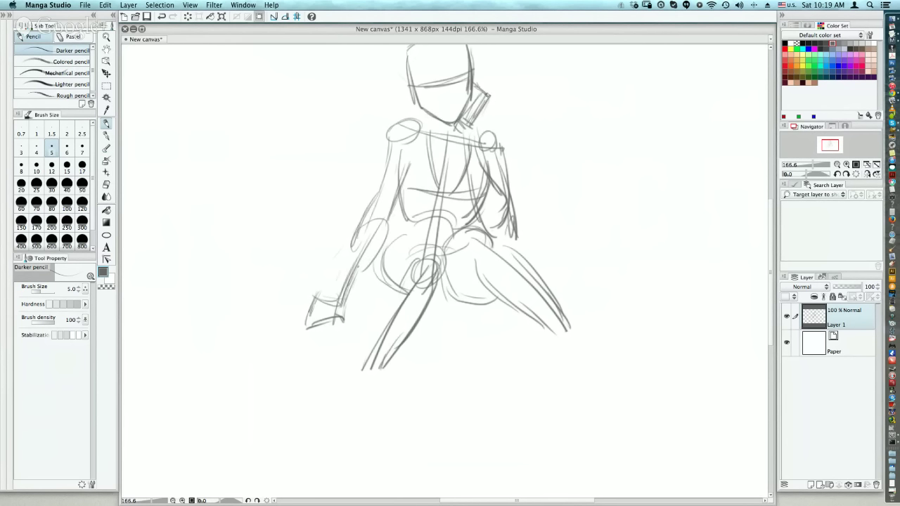
Step: Rework the raised hand and bent right forearm, and reinforce both shoulders and the left arm's outer contour
mouse_move(491, 106)
left_mouse_down()
mouse_move(475, 120)
mouse_move(483, 156)
mouse_move(504, 187)
left_mouse_up()
left_click_drag(480, 147, 481, 170)
left_click_drag(463, 130, 479, 211)
mouse_move(464, 164)
left_mouse_down()
mouse_move(467, 208)
mouse_move(485, 223)
mouse_move(504, 208)
left_mouse_up()
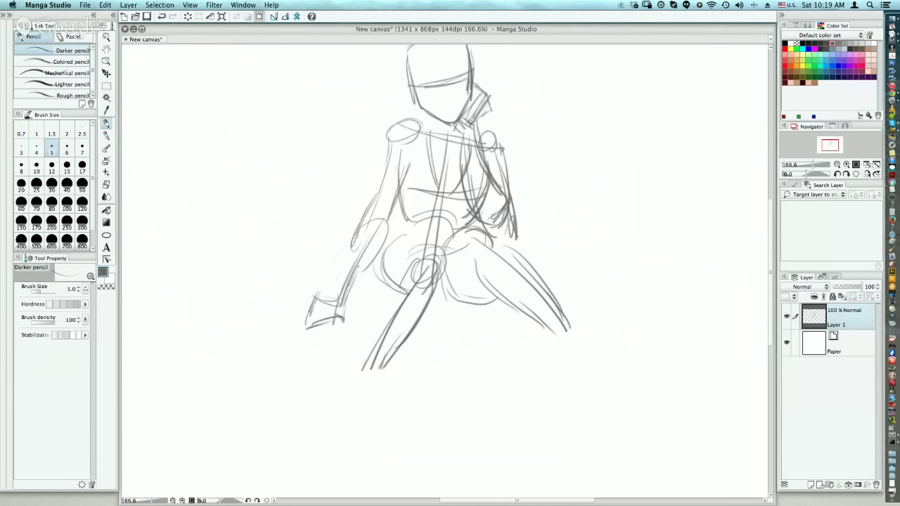
mouse_move(473, 126)
left_mouse_down()
mouse_move(507, 145)
mouse_move(502, 161)
left_mouse_up()
mouse_move(399, 114)
left_mouse_down()
mouse_move(425, 113)
mouse_move(398, 124)
mouse_move(421, 116)
mouse_move(383, 148)
mouse_move(341, 262)
left_mouse_up()
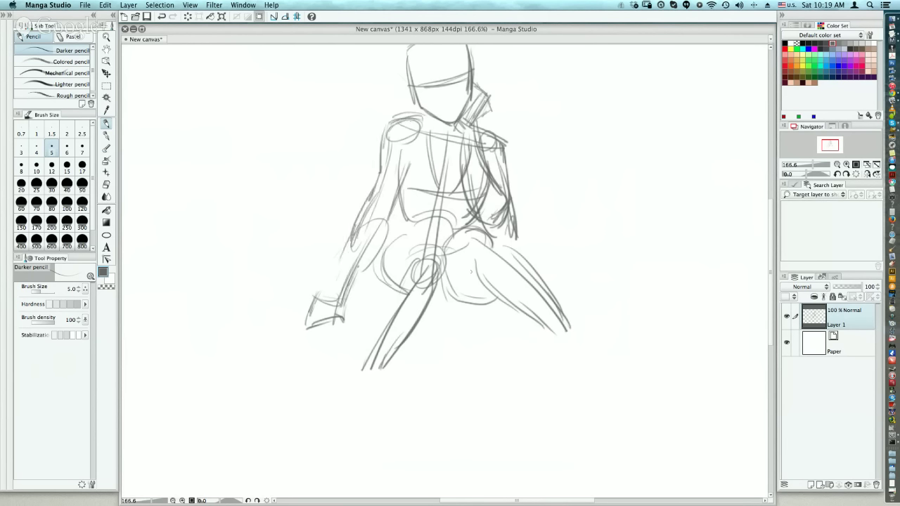
Step: Darken the rounded underside of the right hip and the upper contour of the right thigh
mouse_move(443, 275)
left_mouse_down()
mouse_move(478, 297)
mouse_move(442, 276)
mouse_move(468, 296)
mouse_move(454, 293)
mouse_move(479, 303)
left_mouse_up()
left_click_drag(457, 233, 522, 270)
left_click_drag(494, 242, 561, 318)
left_click_drag(529, 273, 551, 296)
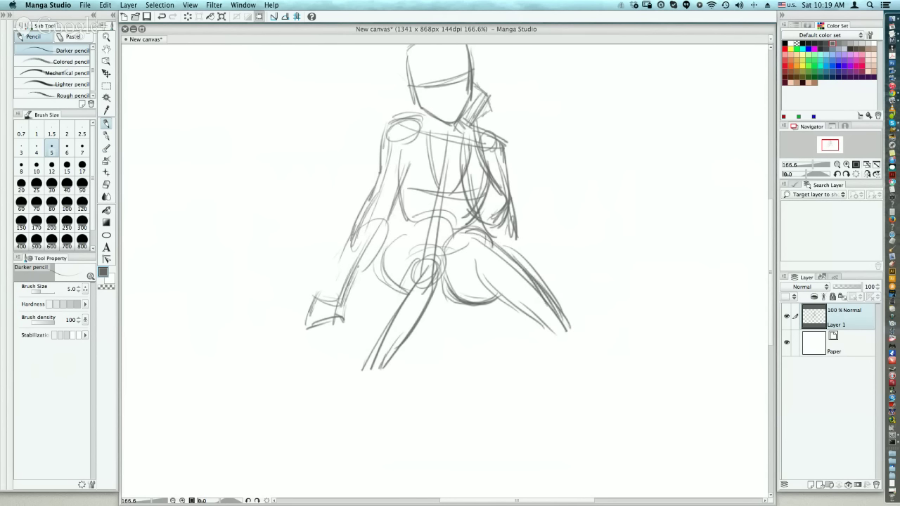
Step: Sketch the outer contour of the left leg from the hip to its lower end with several overlapping strokes
left_click_drag(407, 259, 365, 331)
left_click_drag(398, 275, 371, 343)
left_click_drag(384, 298, 357, 373)
left_click_drag(369, 338, 350, 368)
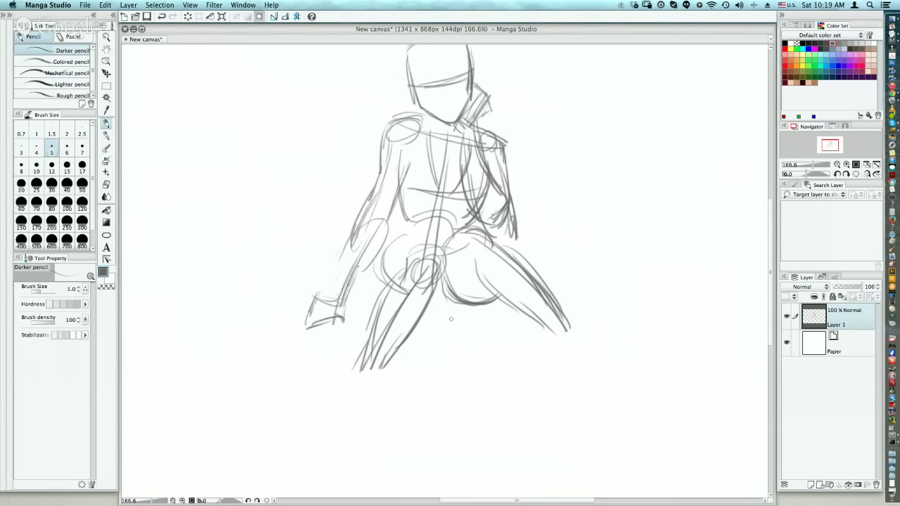
left_click_drag(414, 268, 355, 374)
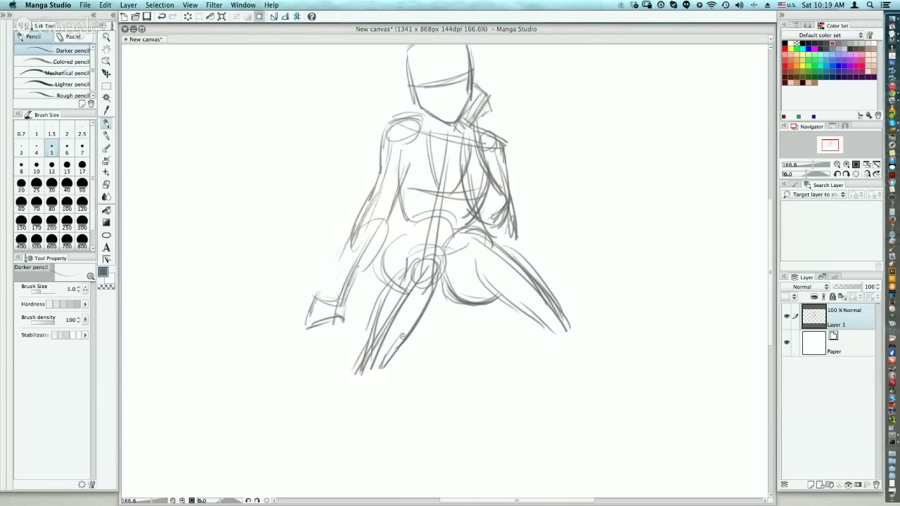
Step: Sketch rough feet at the ends of both legs, extending the right leg down to its ankle
scroll(403, 336, "up", 1)
scroll(365, 373, "down", 2)
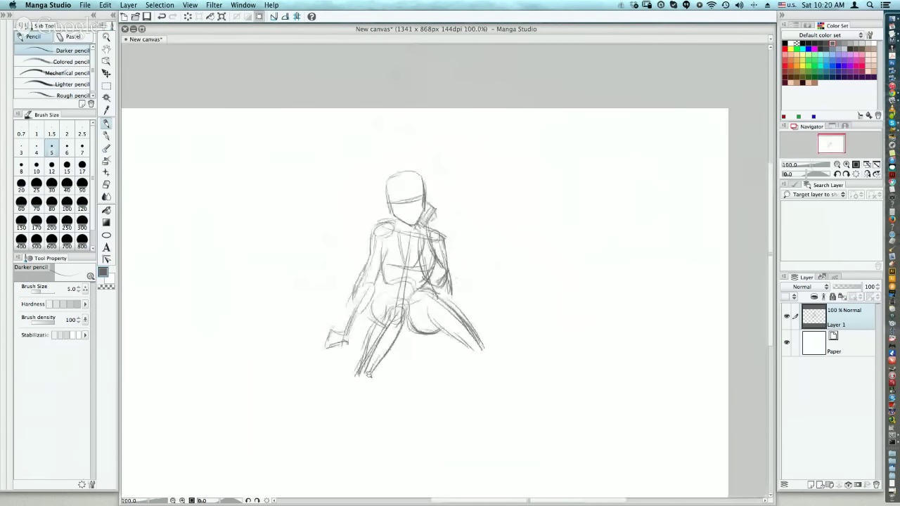
mouse_move(349, 383)
left_mouse_down()
mouse_move(359, 406)
mouse_move(378, 396)
left_mouse_up()
mouse_move(471, 338)
left_mouse_down()
mouse_move(495, 363)
mouse_move(477, 377)
mouse_move(504, 383)
left_mouse_up()
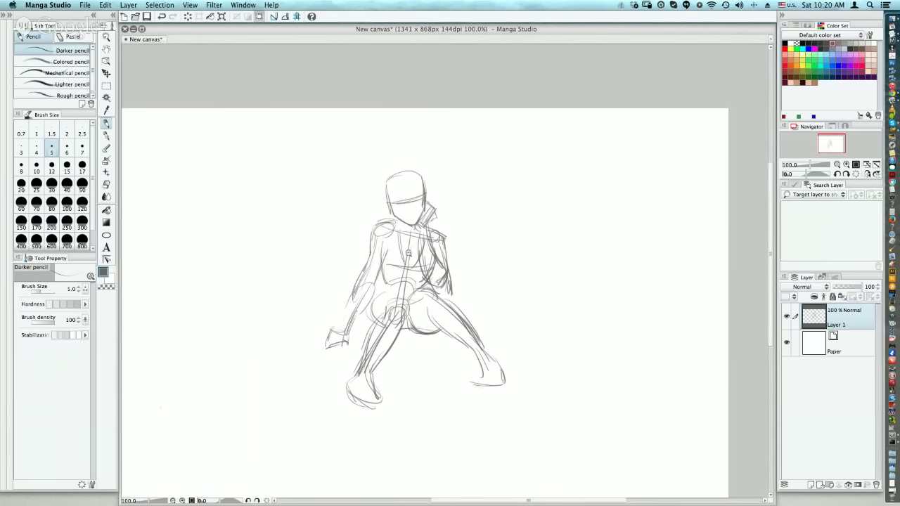
Step: Sketch the outer hair contours on both sides of the head, from the crown down to the jaw
scroll(408, 253, "up", 3)
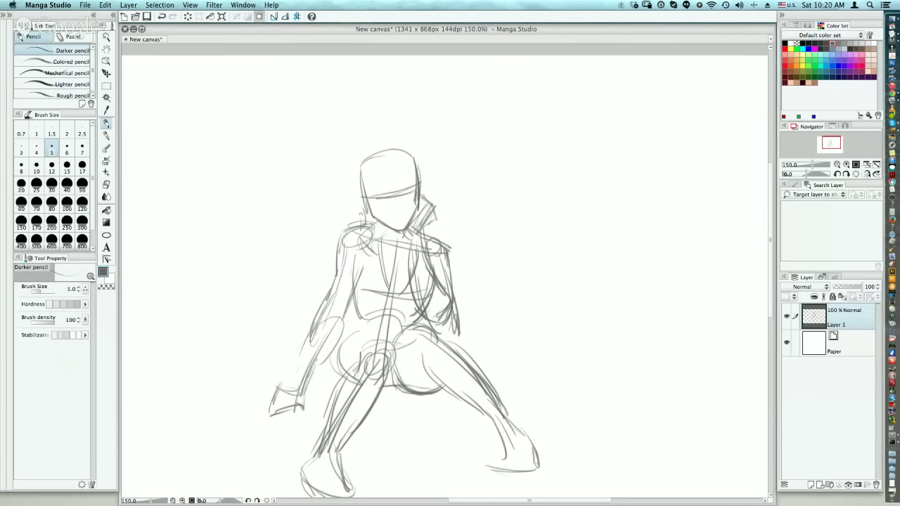
left_click_drag(356, 172, 352, 219)
left_click(364, 200, "super")
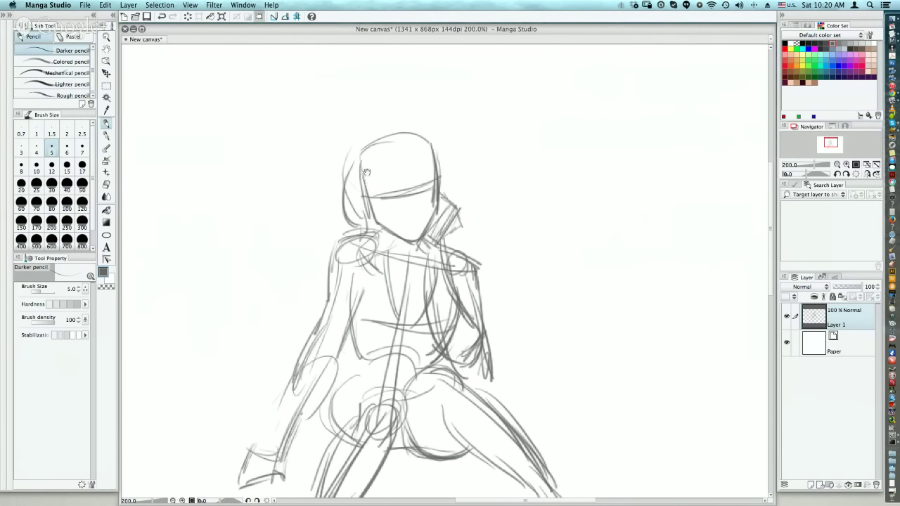
mouse_move(361, 140)
left_mouse_down()
mouse_move(338, 176)
mouse_move(344, 222)
mouse_move(341, 175)
mouse_move(354, 226)
left_mouse_up()
key("super+z")
left_click_drag(432, 139, 443, 185)
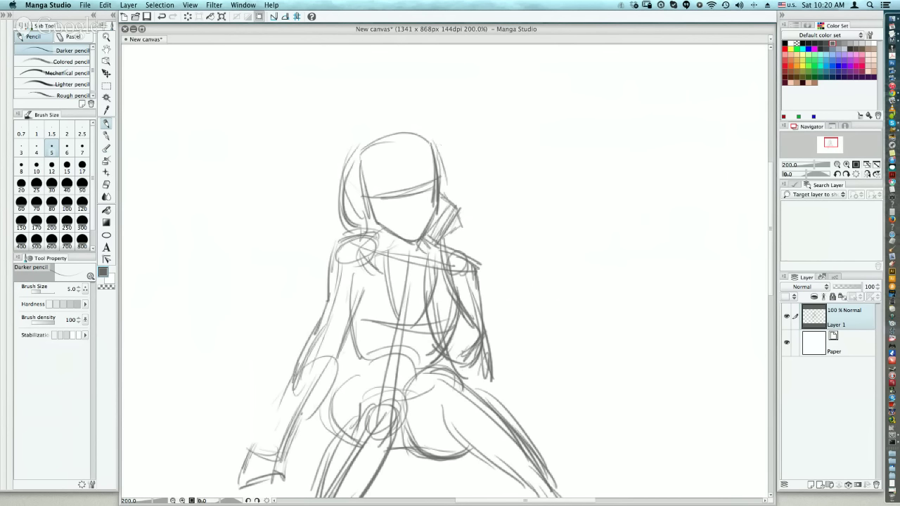
mouse_move(430, 131)
left_mouse_down()
mouse_move(459, 176)
mouse_move(446, 211)
left_mouse_up()
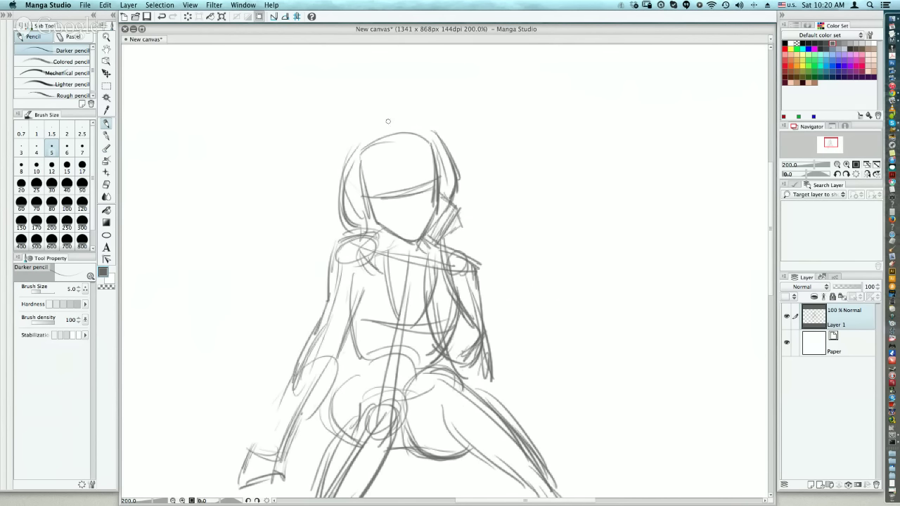
Step: Sketch the top of the hair and a parted fringe sweeping across both sides of the forehead
mouse_move(351, 159)
left_mouse_down()
mouse_move(379, 121)
mouse_move(407, 120)
mouse_move(443, 140)
mouse_move(410, 130)
mouse_move(403, 116)
mouse_move(379, 192)
left_mouse_up()
key("super+z")
left_click_drag(403, 147, 378, 198)
left_click_drag(405, 140, 400, 179)
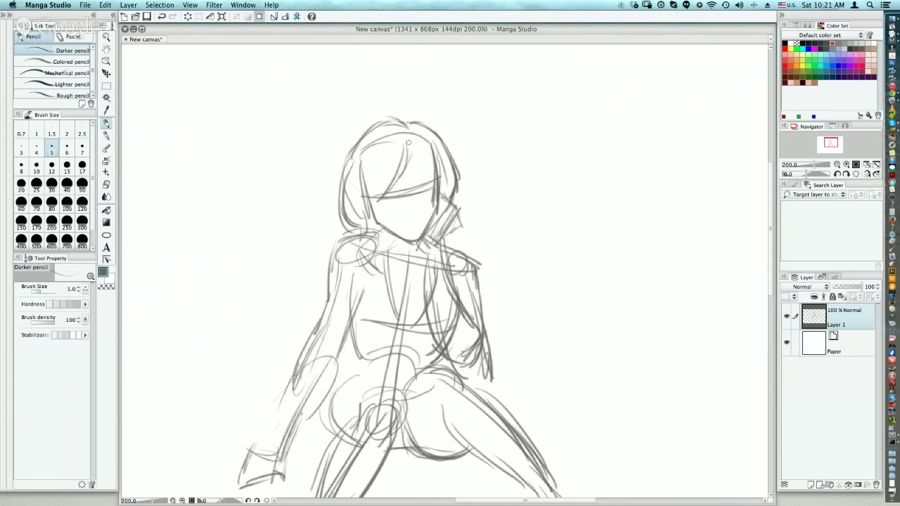
left_click_drag(408, 141, 431, 164)
mouse_move(376, 211)
left_mouse_down()
mouse_move(384, 231)
mouse_move(419, 242)
mouse_move(435, 199)
left_mouse_up()
key("super+z")
key("super+z")
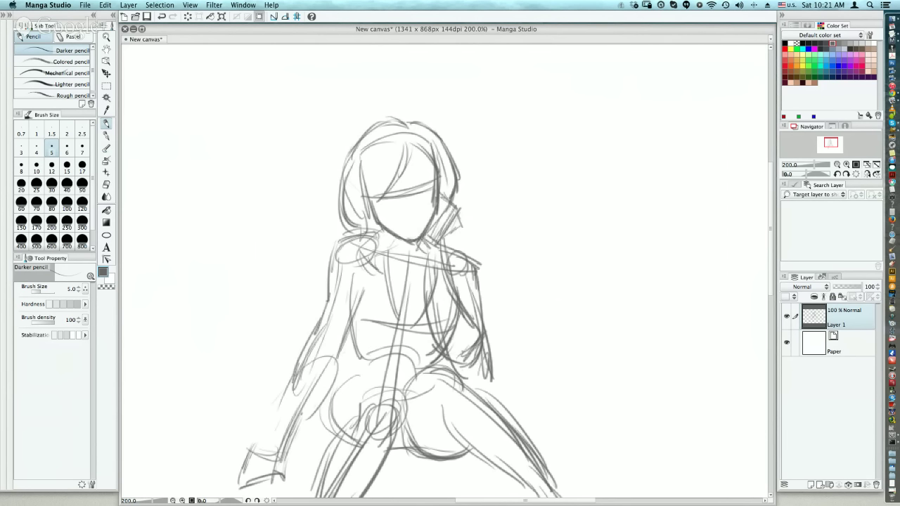
mouse_move(441, 168)
left_mouse_down()
mouse_move(450, 201)
mouse_move(446, 174)
mouse_move(440, 202)
left_mouse_up()
key("super+z")
Step: Reinforce the left edge of the face and the left side contour of the torso
left_click_drag(366, 199, 369, 214)
mouse_move(407, 267)
left_mouse_down()
mouse_move(402, 212)
mouse_move(358, 251)
mouse_move(357, 298)
left_mouse_up()
left_click_drag(364, 242, 371, 280)
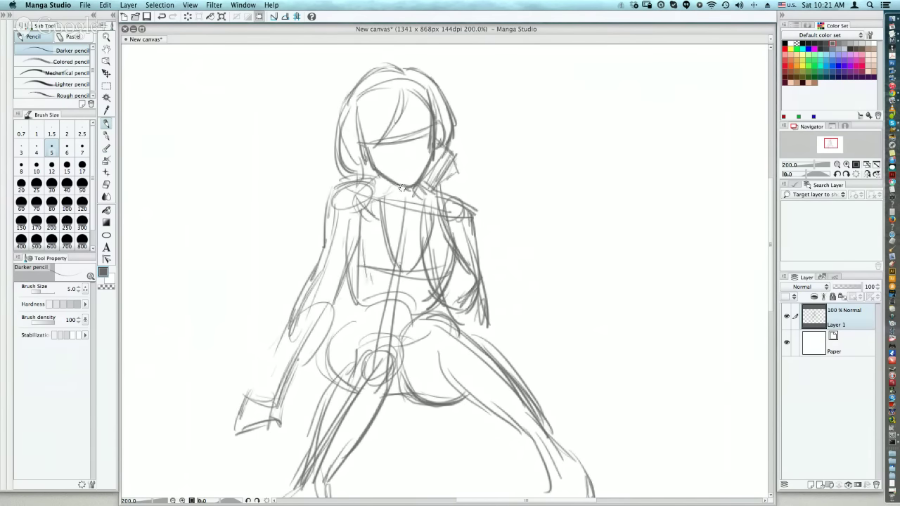
Step: Sketch the eyebrows and upper eyelids along the eye line of the face
left_click_drag(408, 161, 421, 127)
mouse_move(421, 127)
left_mouse_down()
mouse_move(408, 183)
mouse_move(425, 179)
mouse_move(360, 200)
mouse_move(369, 183)
mouse_move(347, 200)
mouse_move(421, 165)
left_mouse_up()
key("super+z")
key("super+z")
left_click_drag(342, 174, 366, 175)
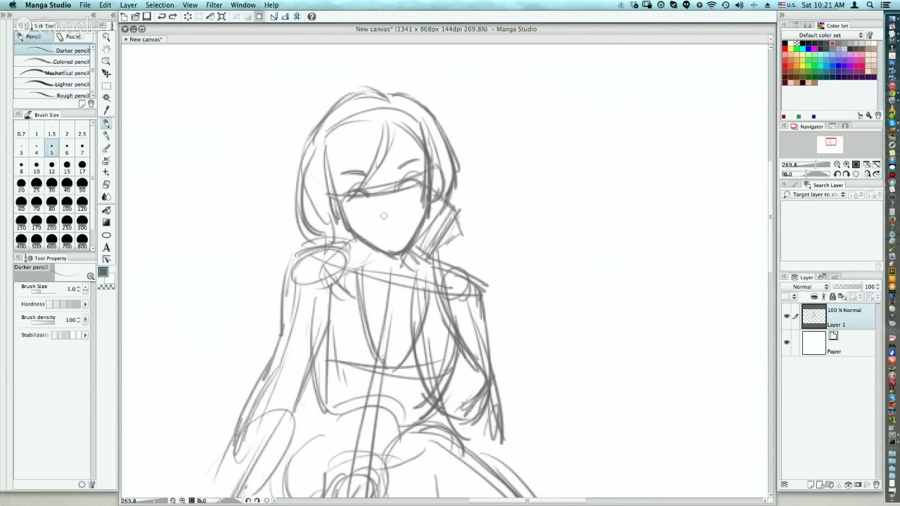
Step: Sketch a small broken-line smiling mouth on the lower face
mouse_move(384, 217)
left_mouse_down()
mouse_move(379, 230)
mouse_move(400, 226)
mouse_move(383, 230)
left_mouse_up()
key("super+z")
left_click_drag(381, 200, 346, 201)
left_click_drag(345, 201, 375, 108)
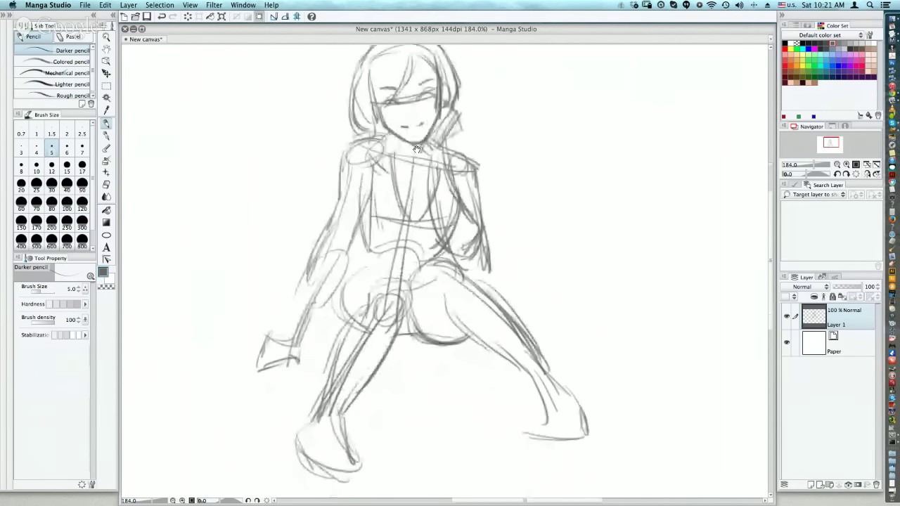
Step: Sketch a curved waistline above the hips and darken the lower point of the neckline
mouse_move(354, 250)
left_mouse_down()
mouse_move(348, 264)
mouse_move(361, 270)
mouse_move(417, 262)
mouse_move(457, 270)
left_mouse_up()
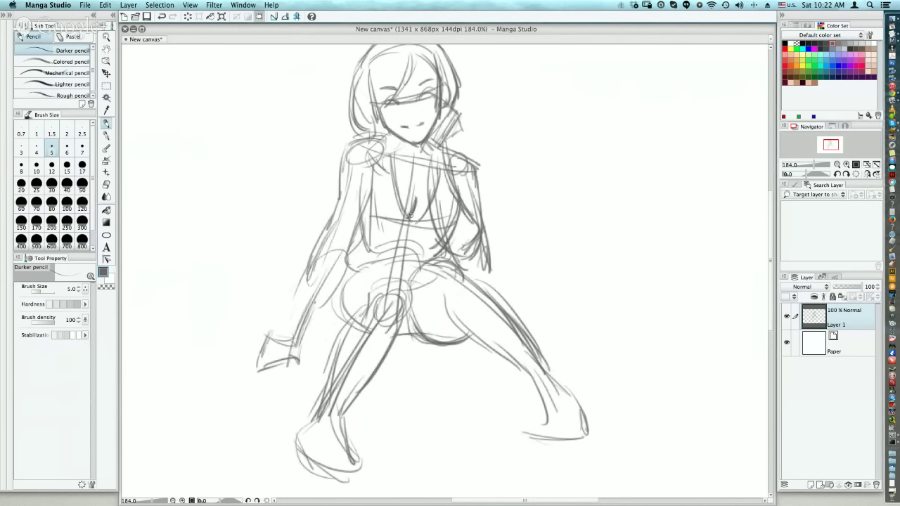
left_click_drag(392, 184, 417, 225)
left_click(892, 123)
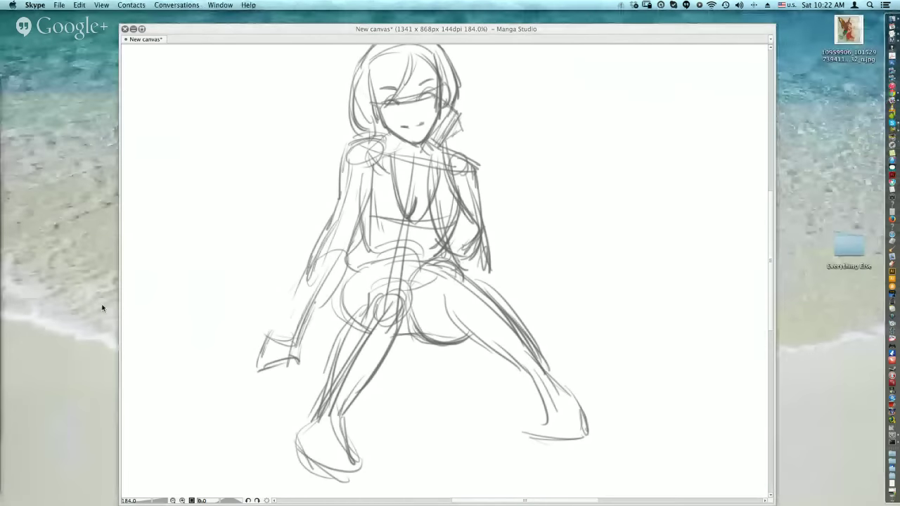
left_click(436, 219)
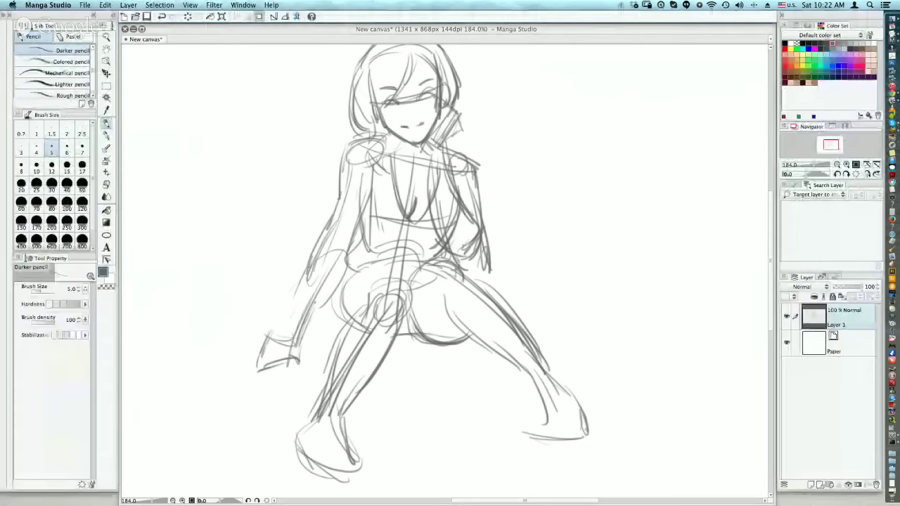
Step: Darken the outer hair contours on the left and right sides of the face
left_click_drag(359, 63, 351, 123)
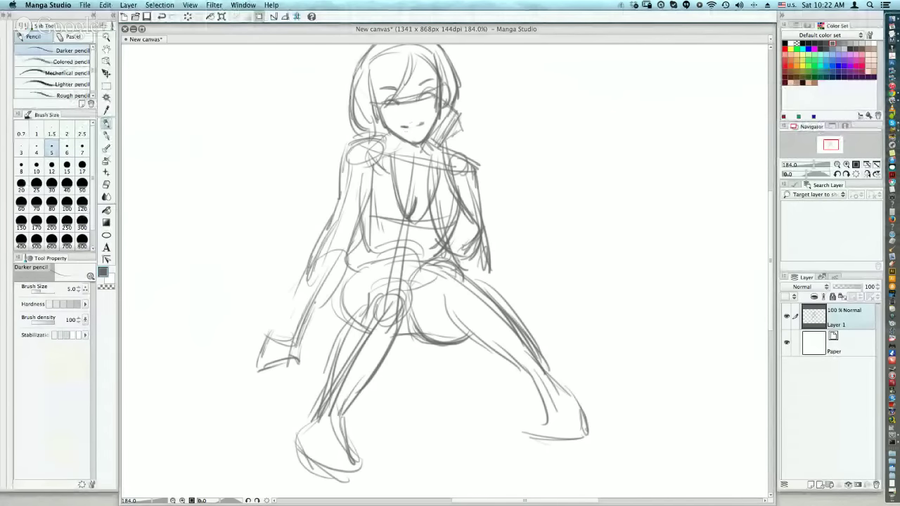
mouse_move(353, 80)
left_mouse_down()
mouse_move(350, 124)
mouse_move(370, 136)
left_mouse_up()
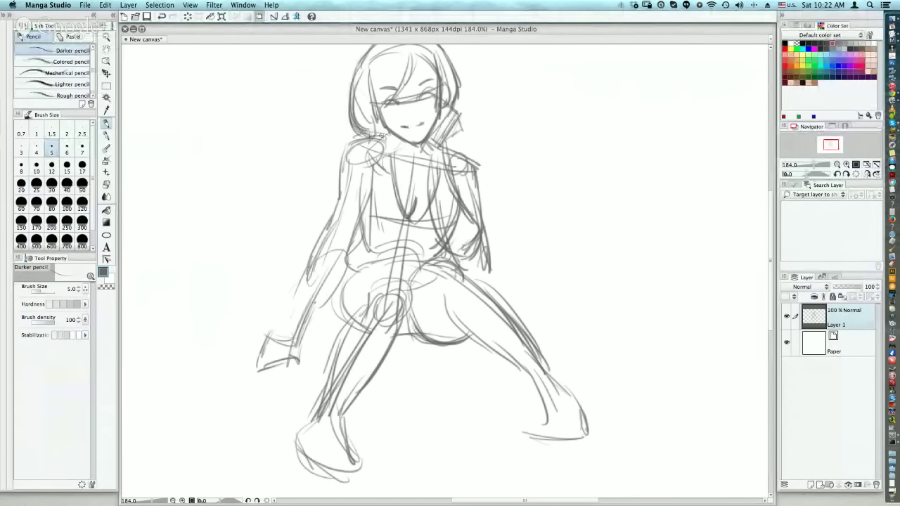
left_click_drag(455, 83, 451, 117)
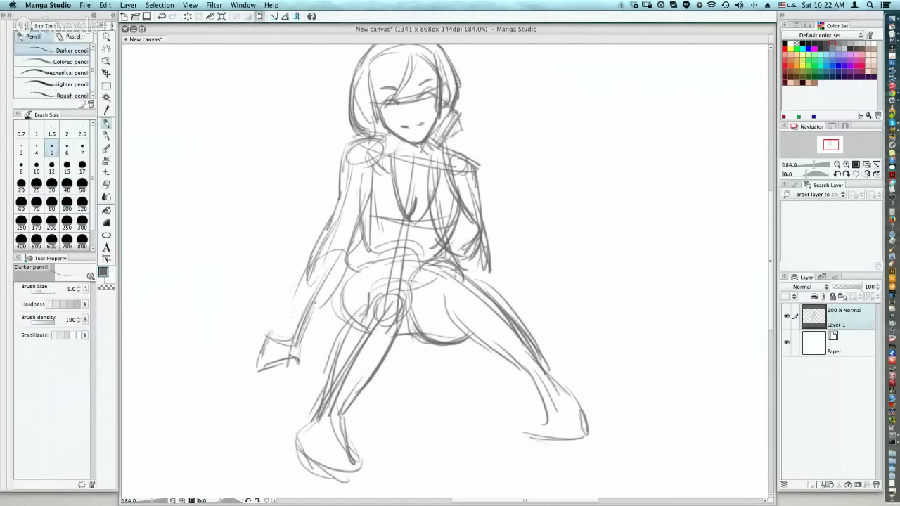
left_click(891, 123)
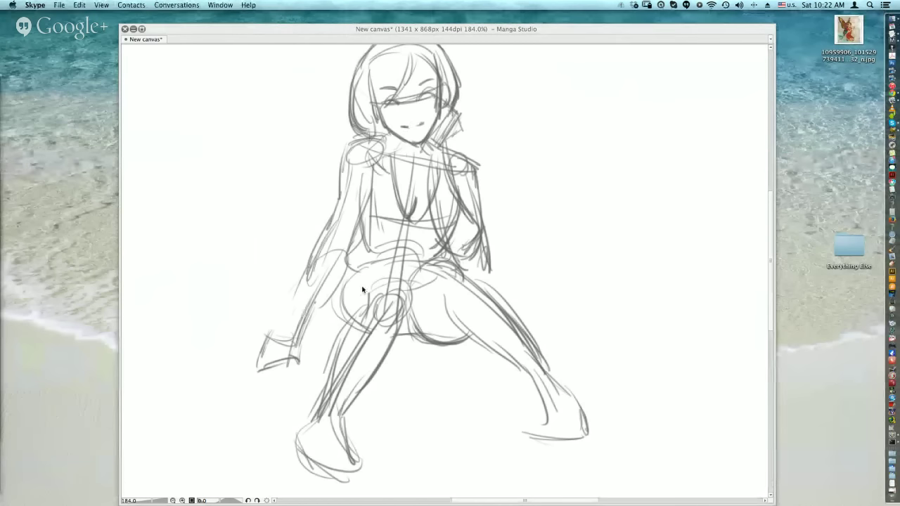
left_click(671, 167)
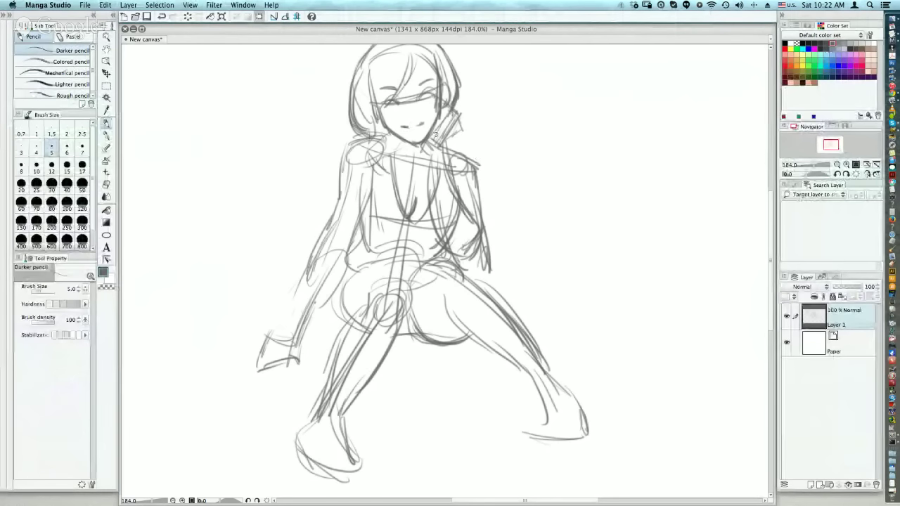
Step: Adjust the computer's sound volume to a lower level
left_click(892, 93)
left_click(404, 169)
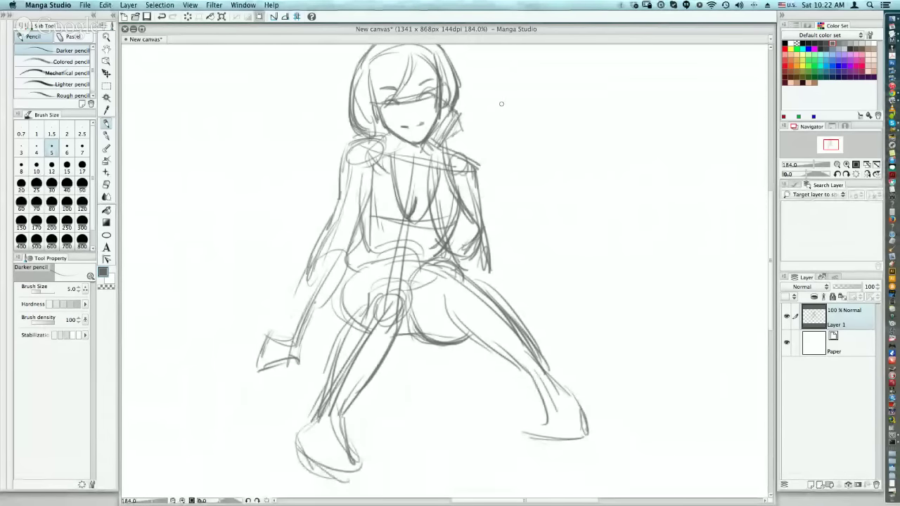
key("XF86AudioLowerVolume")
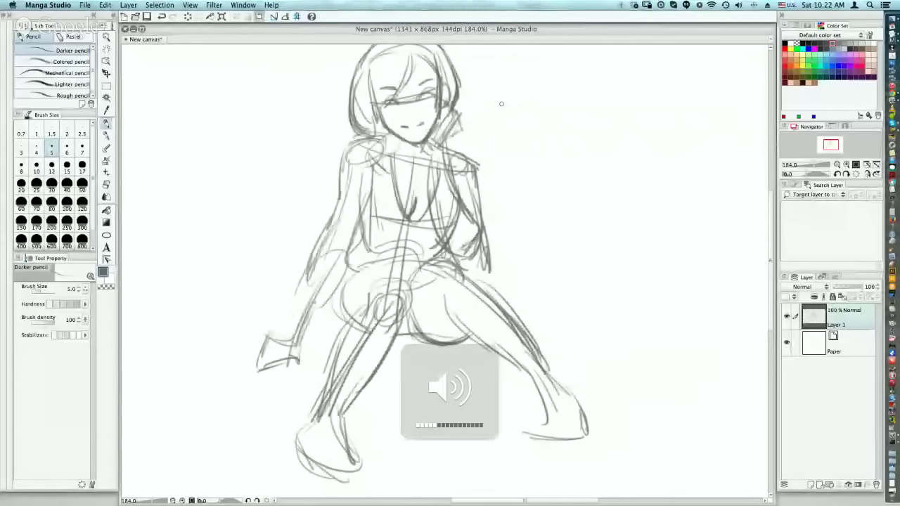
key("XF86AudioLowerVolume")
key("XF86AudioLowerVolume")
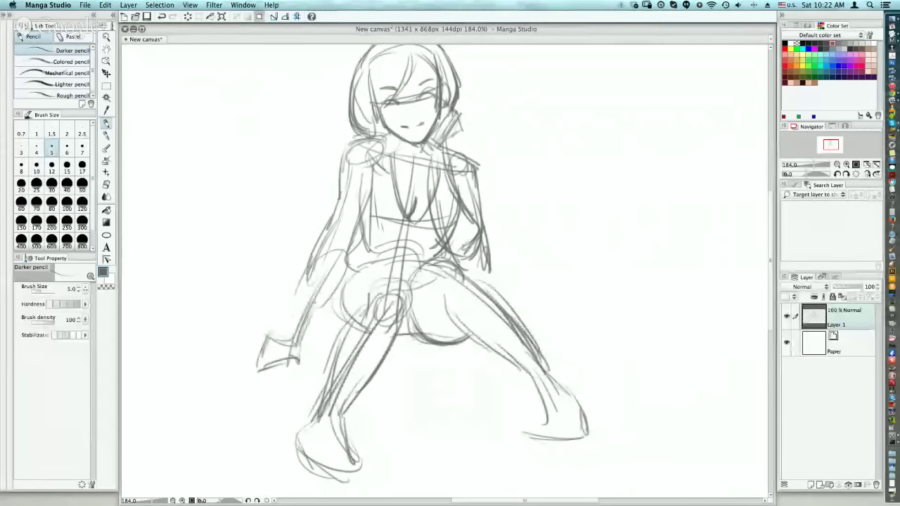
key("XF86AudioRaiseVolume")
key("XF86AudioRaiseVolume")
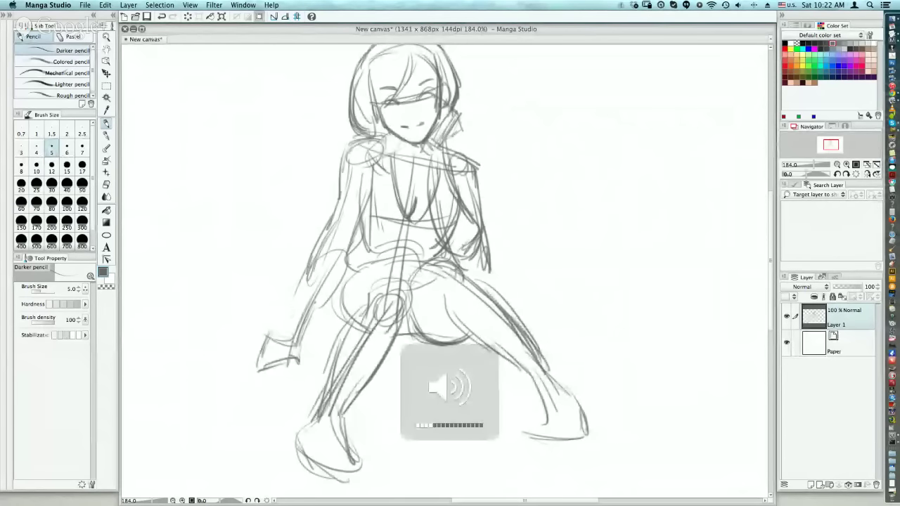
key("super+Tab")
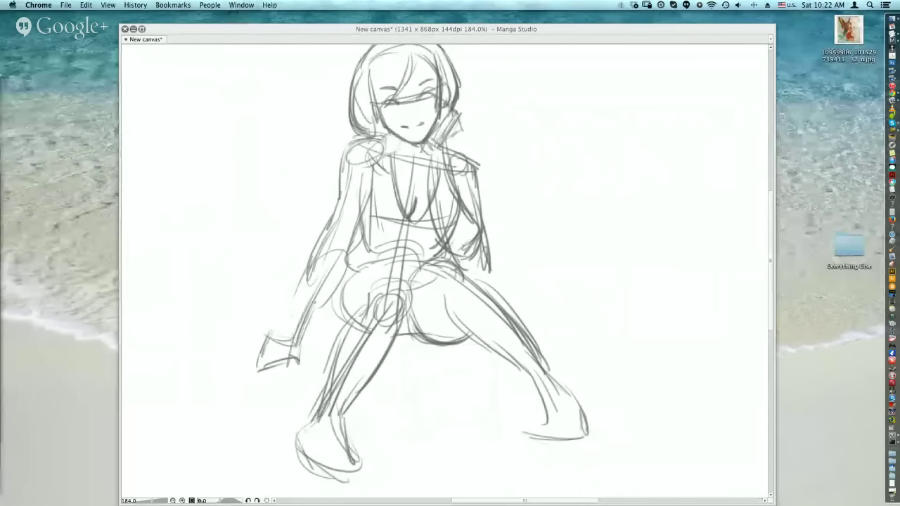
key("super+Tab")
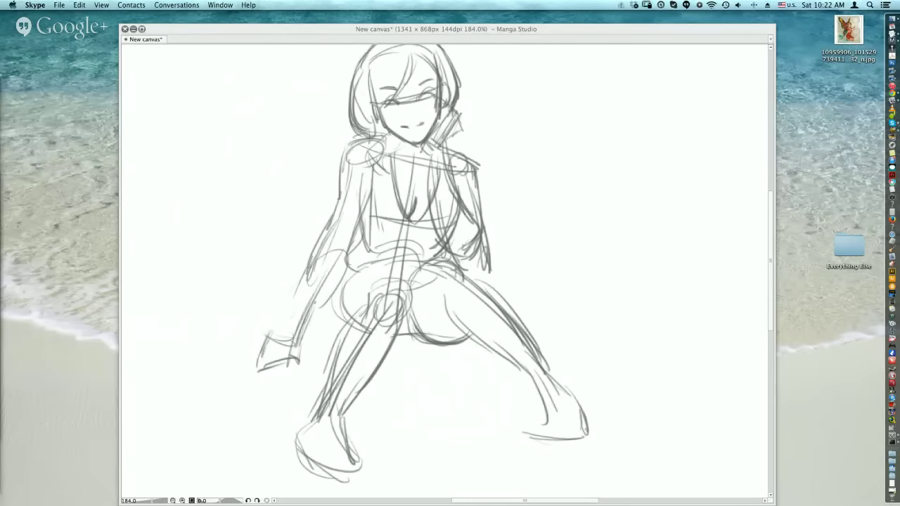
Step: Return to Manga Studio and sketch a darker rounded contour around the knee of the bent leg beside the hanging arm
left_click(167, 211)
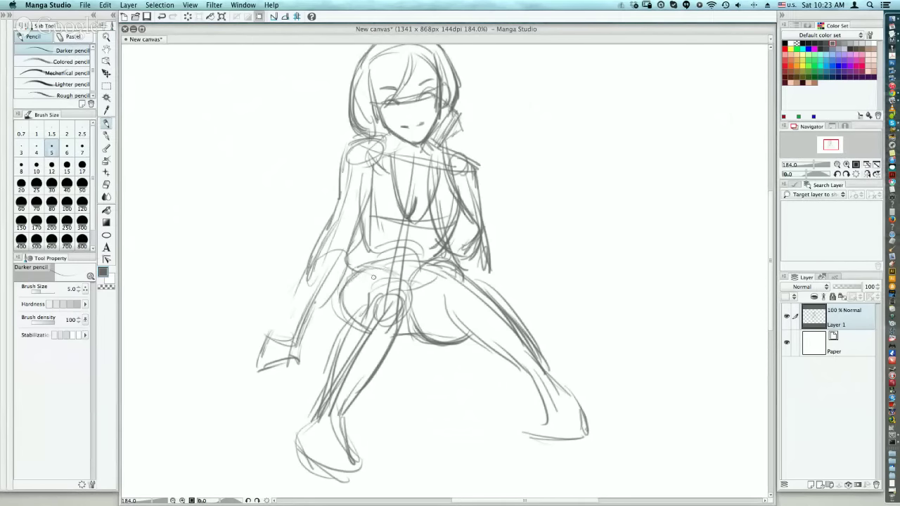
mouse_move(357, 280)
left_mouse_down()
mouse_move(401, 278)
mouse_move(387, 280)
mouse_move(408, 284)
mouse_move(387, 273)
mouse_move(406, 283)
mouse_move(405, 312)
mouse_move(414, 290)
mouse_move(400, 322)
left_mouse_up()
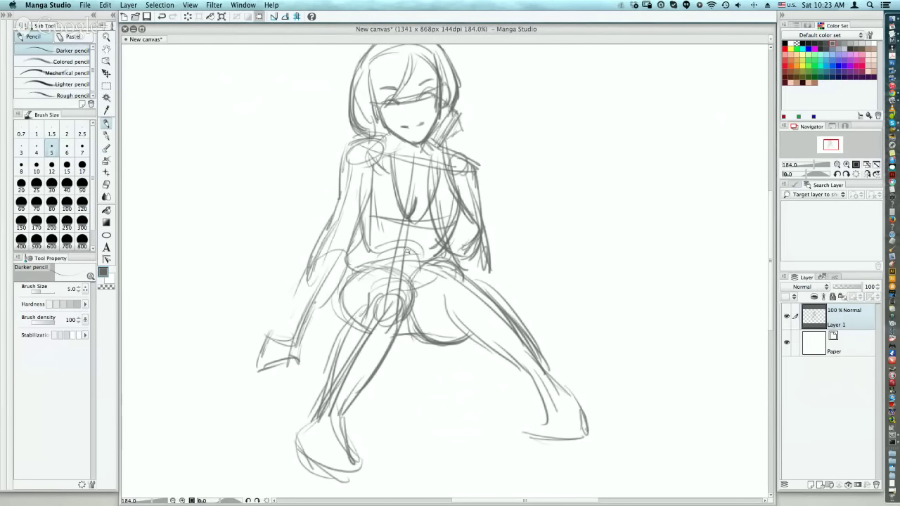
scroll(425, 229, "down", 3)
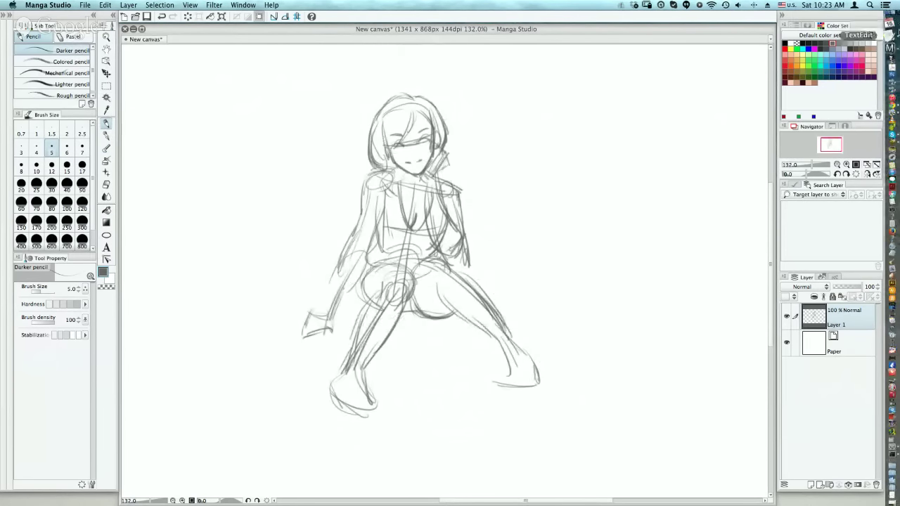
Step: Switch to TextEdit to check the note with the viewers' questions, and return to the canvas in Manga Studio
key("super+Tab")
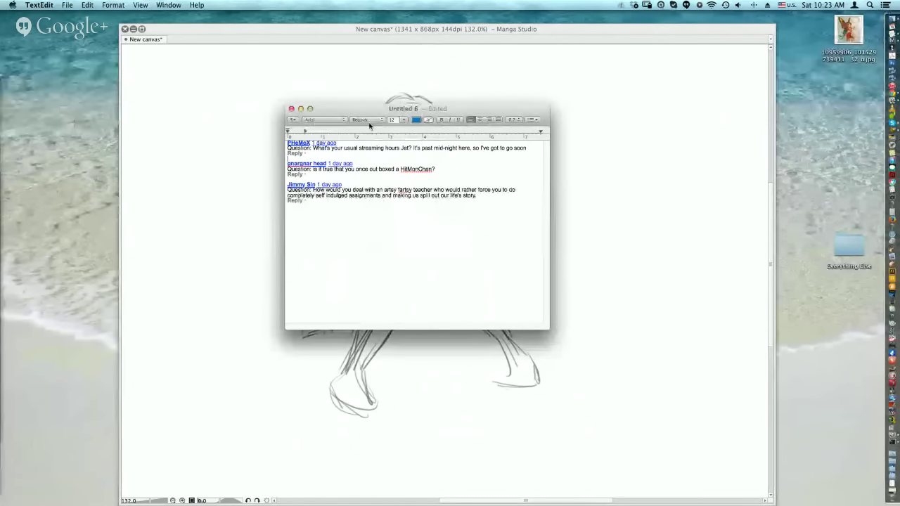
left_click(207, 49)
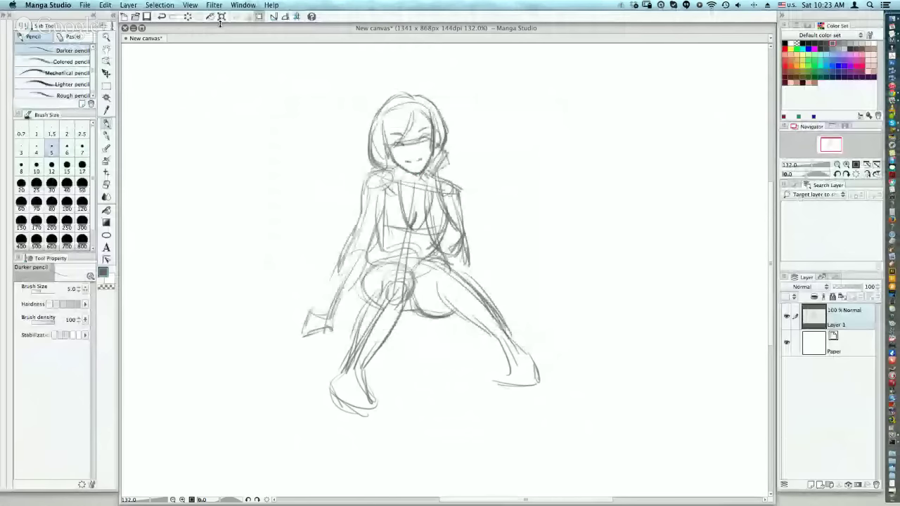
key("super+Tab")
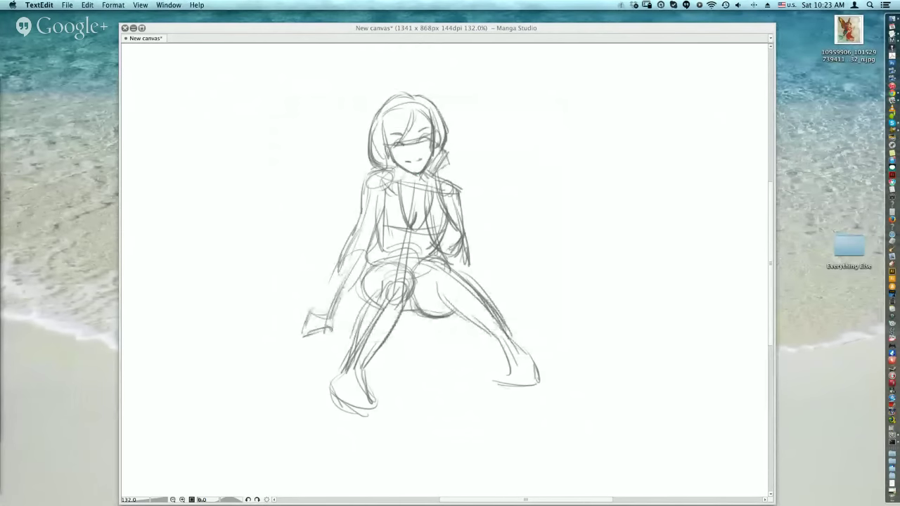
left_click(537, 28)
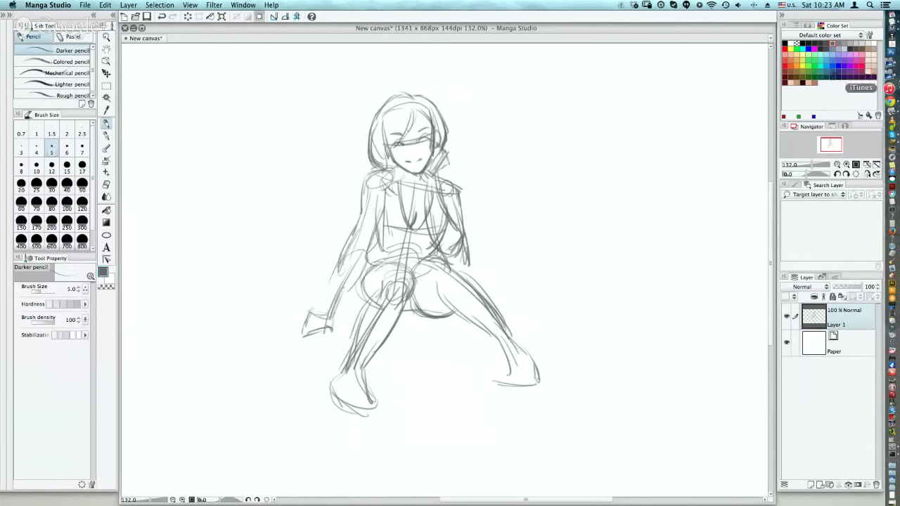
Step: Switch to Chrome and bring up the Google+ Hangouts window to check the broadcast
left_click(890, 92)
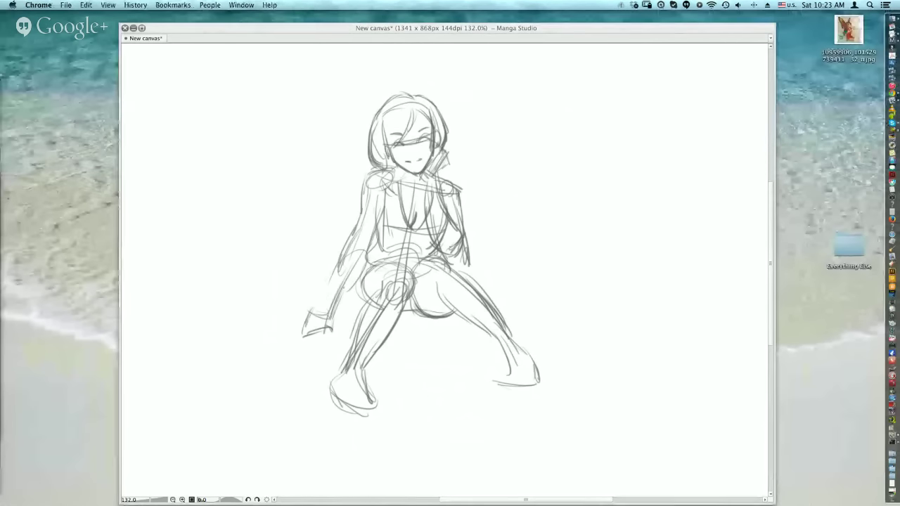
left_click(232, 5)
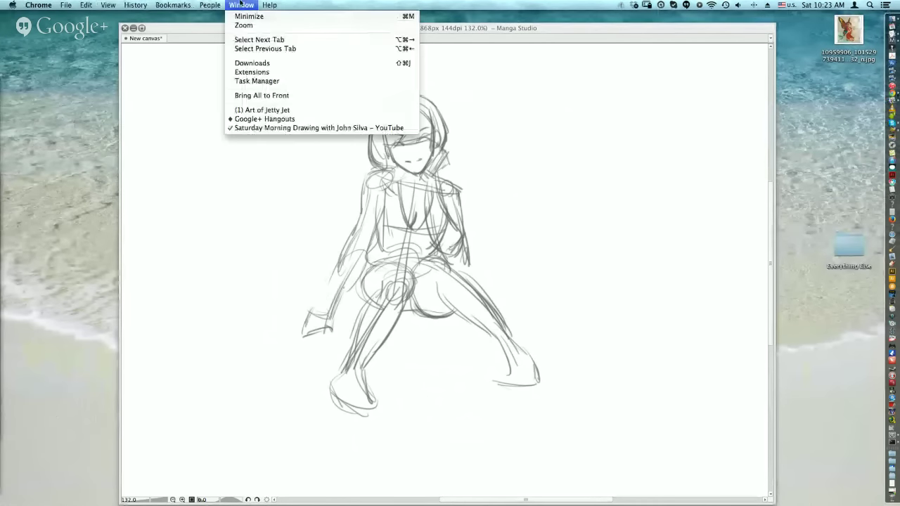
left_click(267, 120)
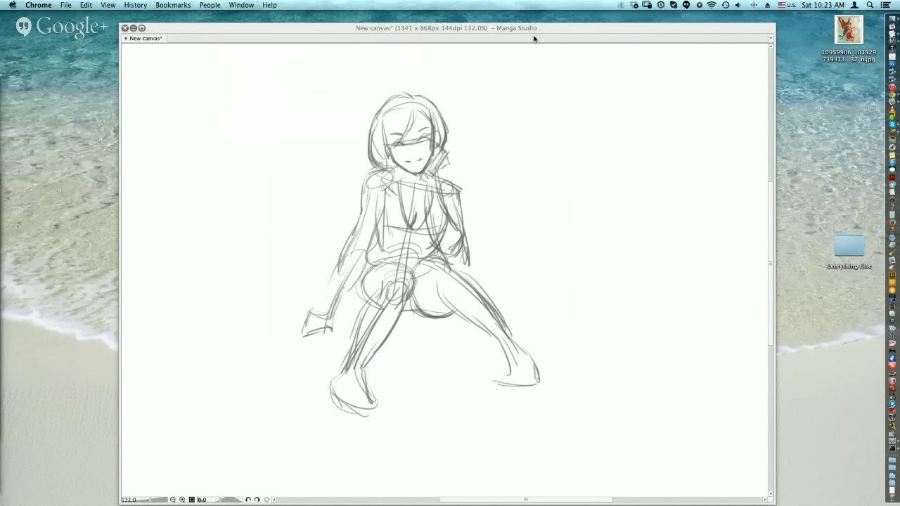
left_click(530, 26)
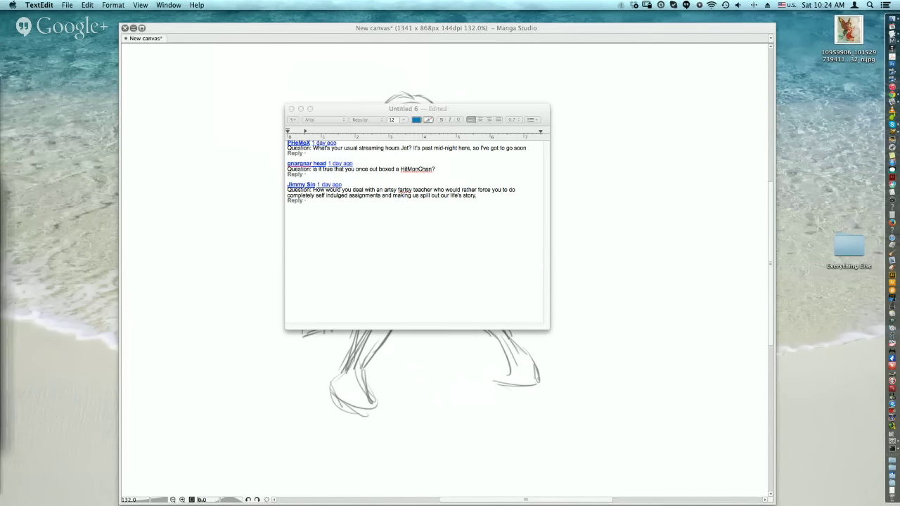
Step: Check the list of open TextEdit documents and return to the canvas in Manga Studio
left_click(170, 5)
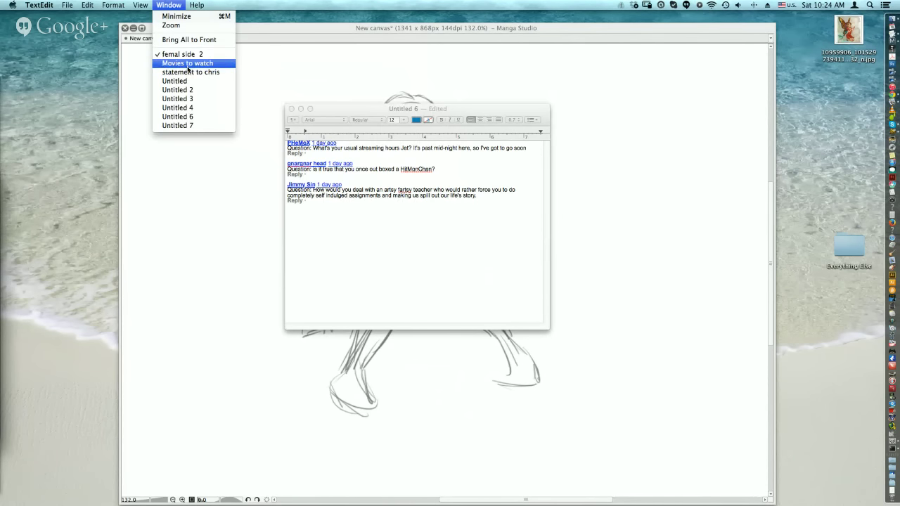
left_click(107, 64)
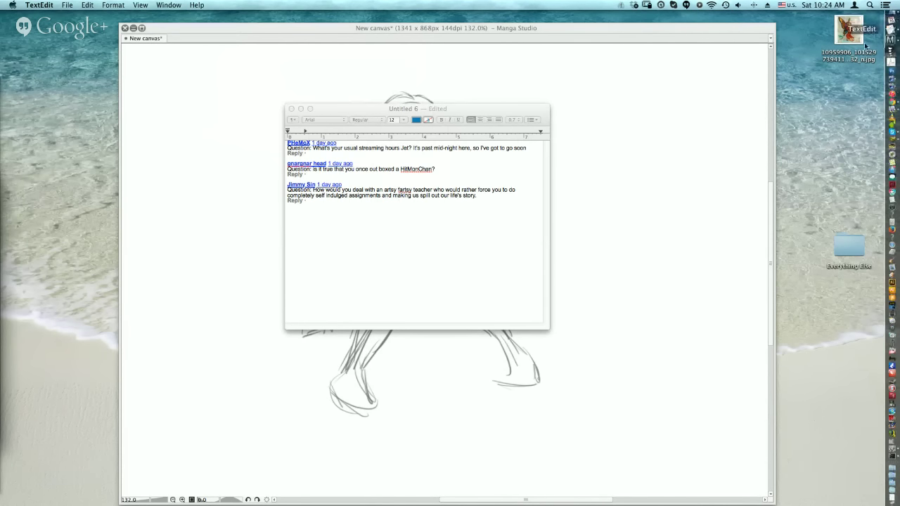
left_click(605, 57)
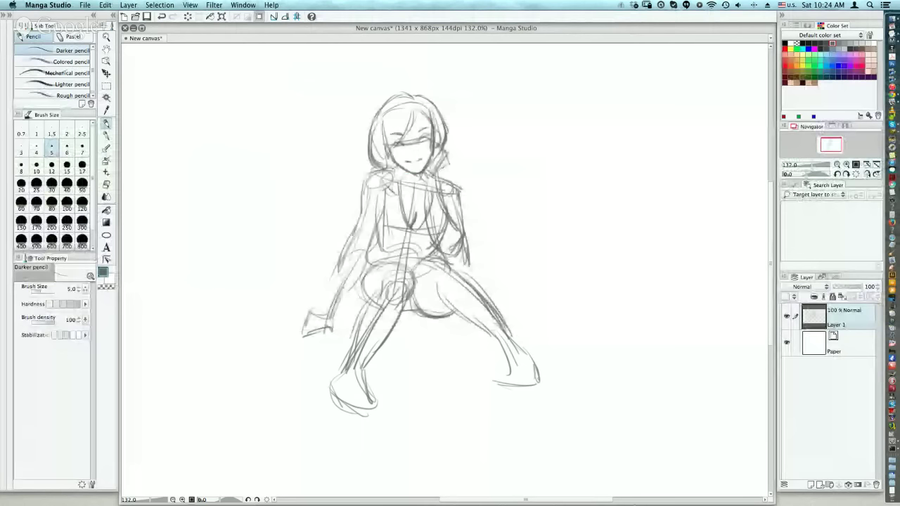
key("super+Tab")
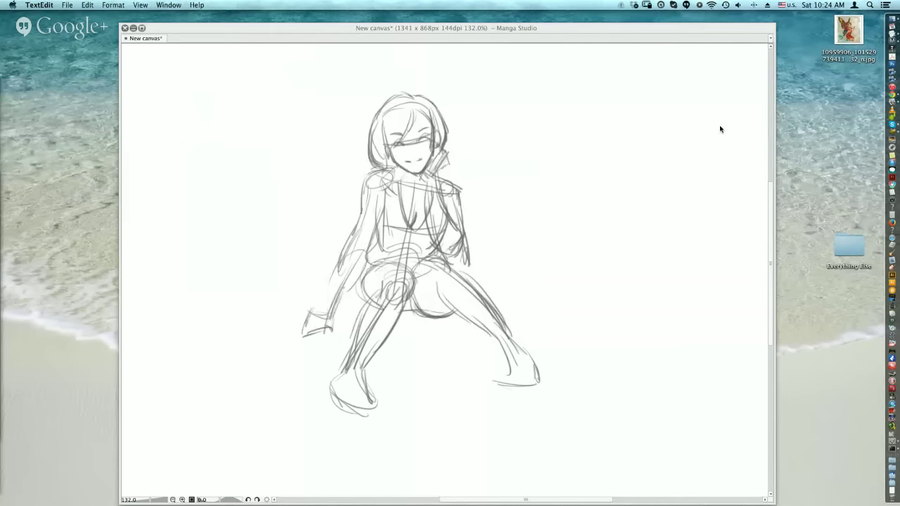
left_click(679, 91)
left_click(664, 32)
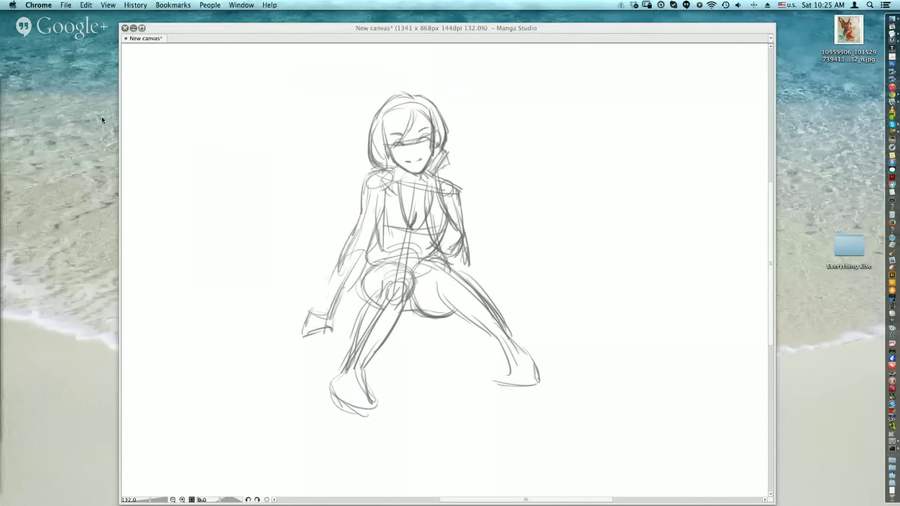
Step: In Chrome, view Sea Dragon - Advanced ver. from the DeviantArt search results and open its artist's profile
left_click_drag(102, 118, 347, 33)
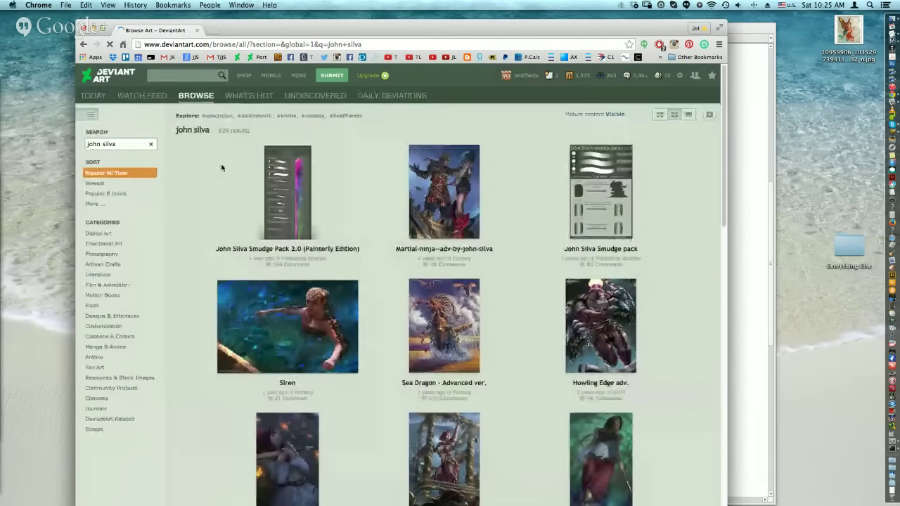
left_click(422, 303)
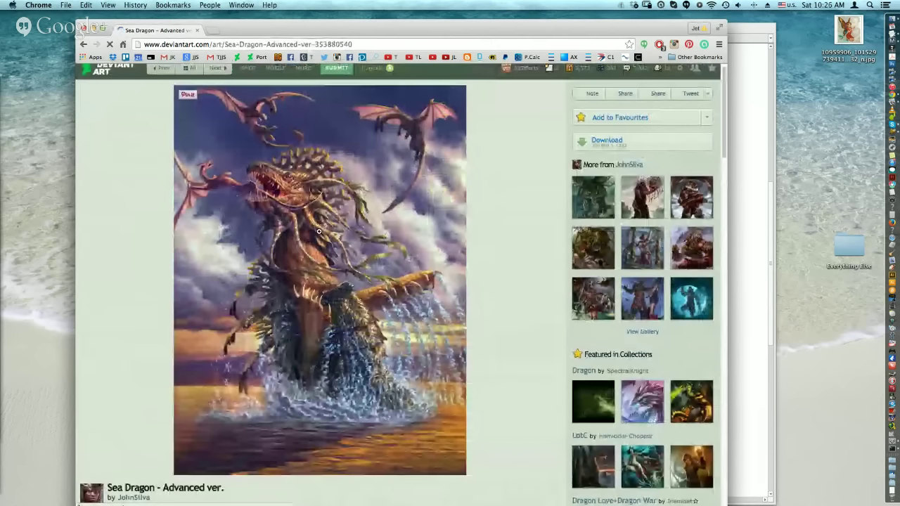
scroll(319, 232, "down", 3)
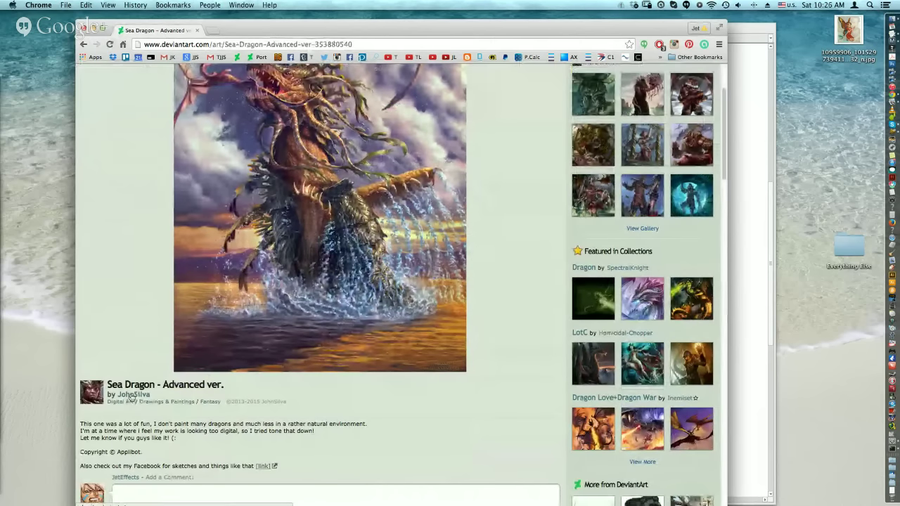
left_click(131, 396)
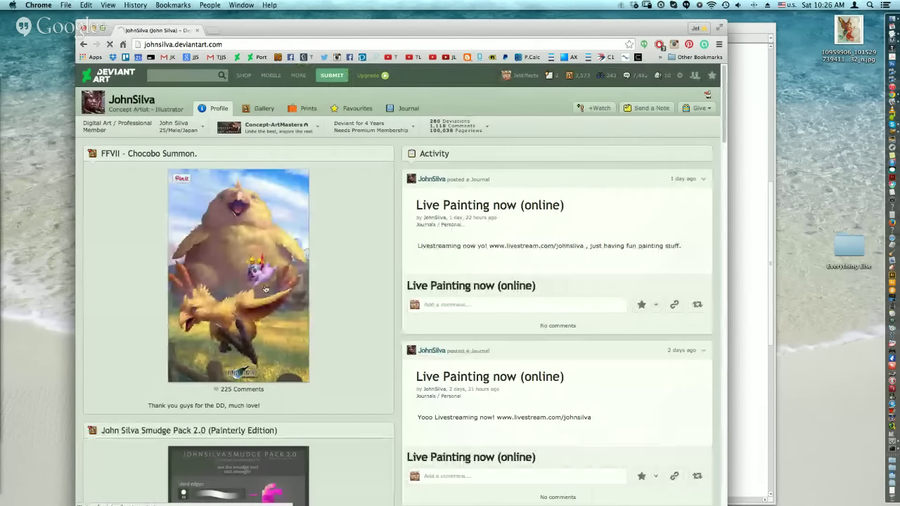
Step: Open the artwork FFVII - Chocobo Summon and examine the painting and its description
left_click(265, 288)
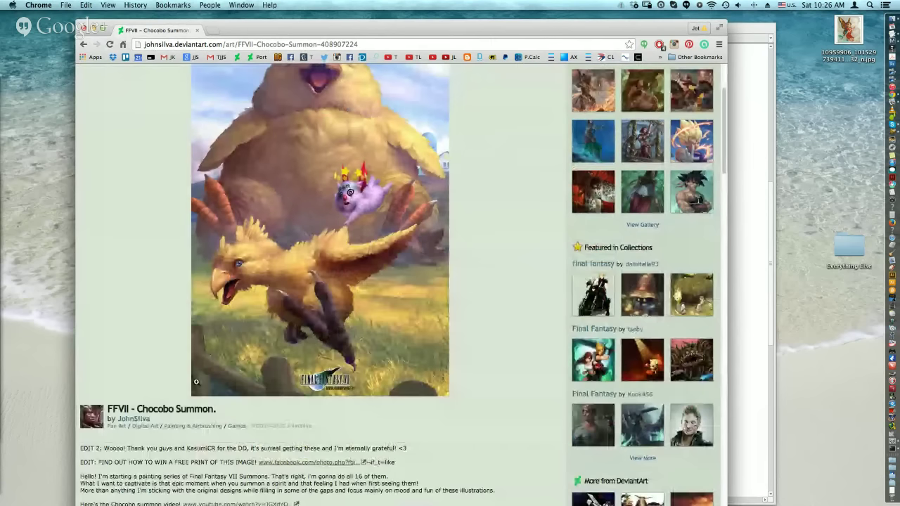
scroll(210, 382, "down", 2)
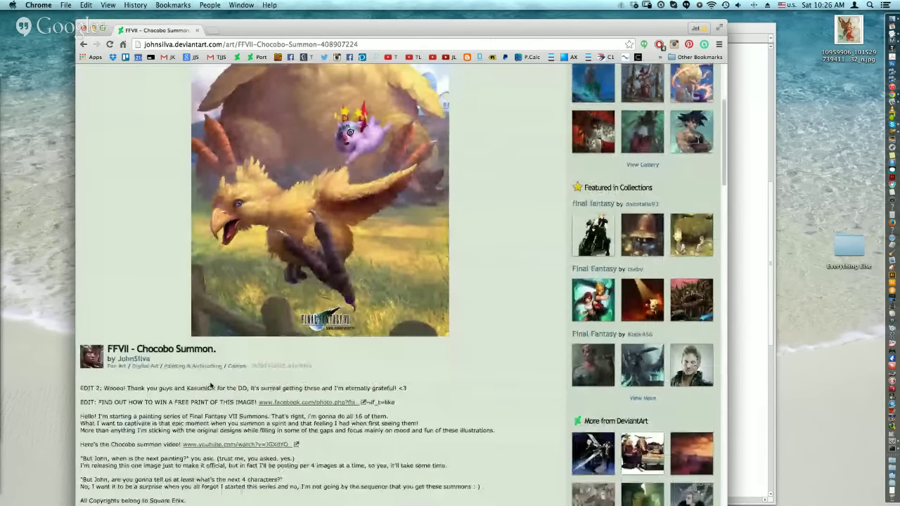
scroll(209, 382, "up", 4)
scroll(210, 382, "up", 2)
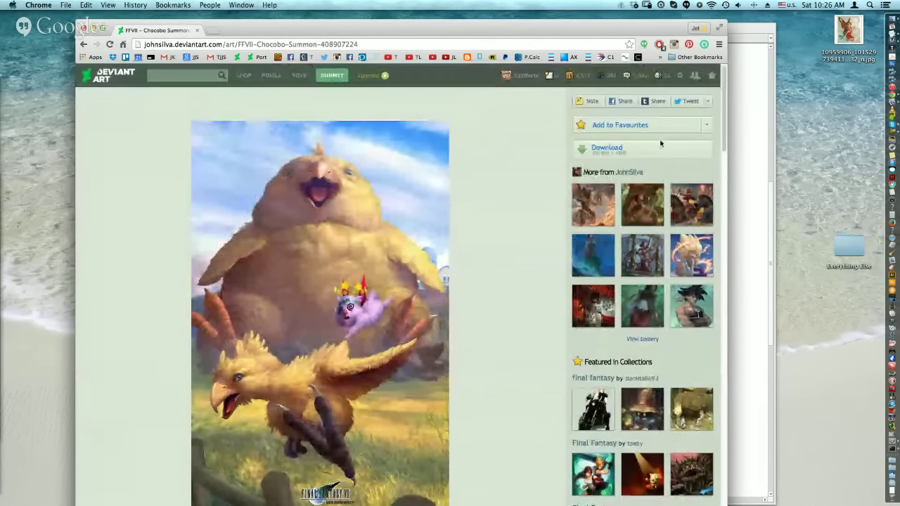
scroll(405, 277, "down", 2)
scroll(405, 278, "down", 3)
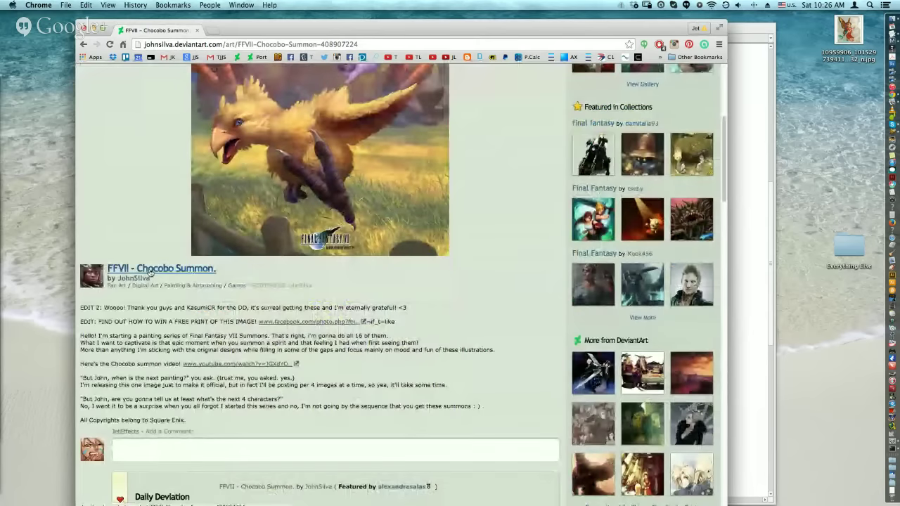
Step: Go back to the artist's profile and look over the Smudge Pack 2.0 (Painterly Edition) brush preview
left_click(147, 279)
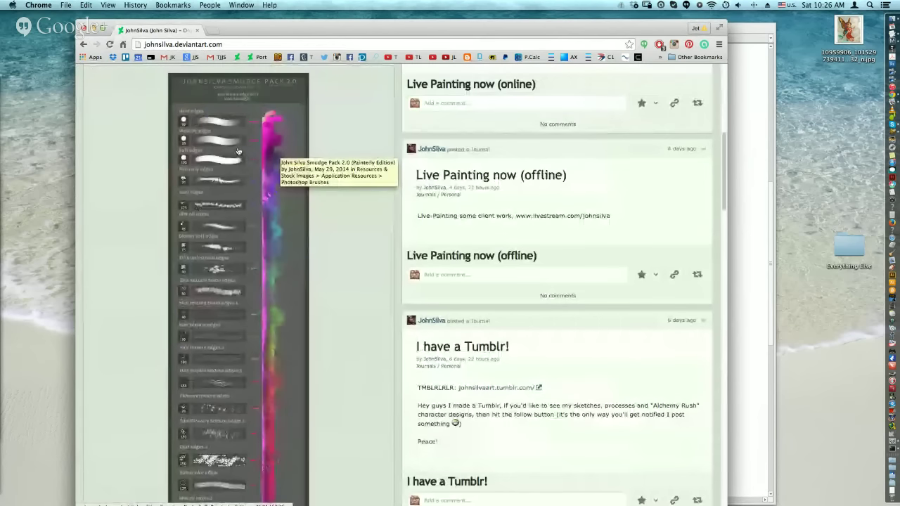
scroll(238, 151, "down", 10)
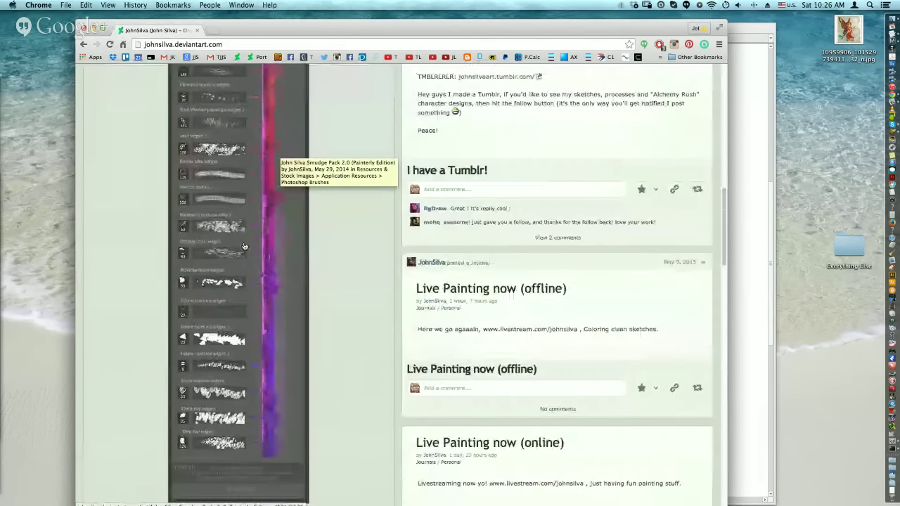
scroll(244, 246, "up", 5)
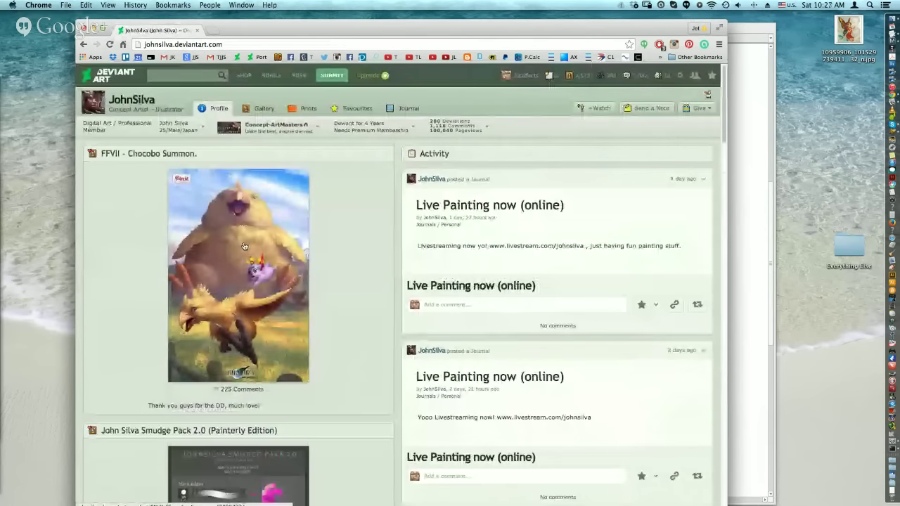
Step: View the artwork Yagara from the artist's page and advance to Titus the Patriarch of the Holy Land
scroll(244, 246, "down", 5)
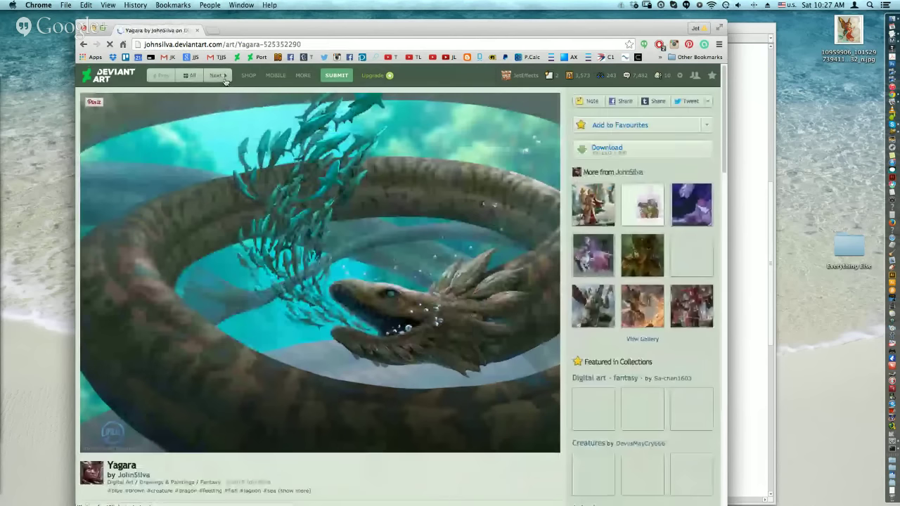
left_click(223, 76)
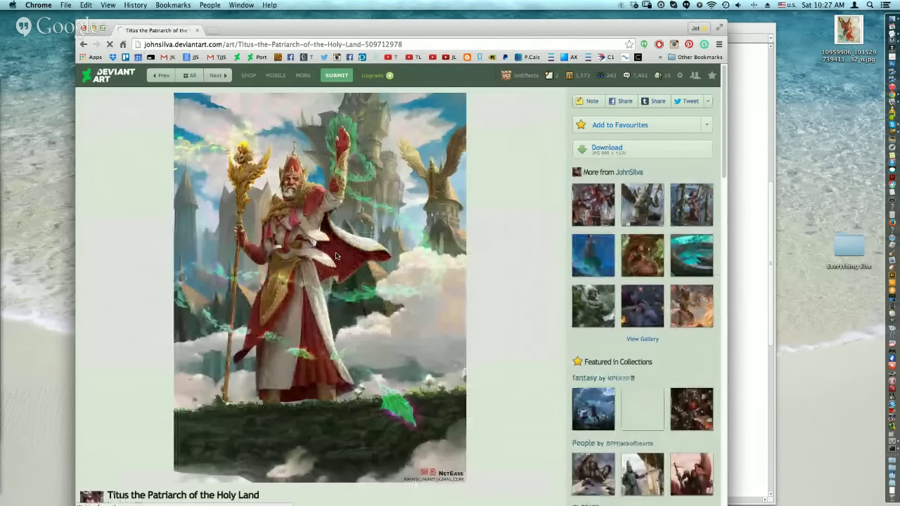
Step: Advance to Alchemy Rush: Nuue and examine it at full size, and continue through Reiiro to Evil dude
left_click(208, 81)
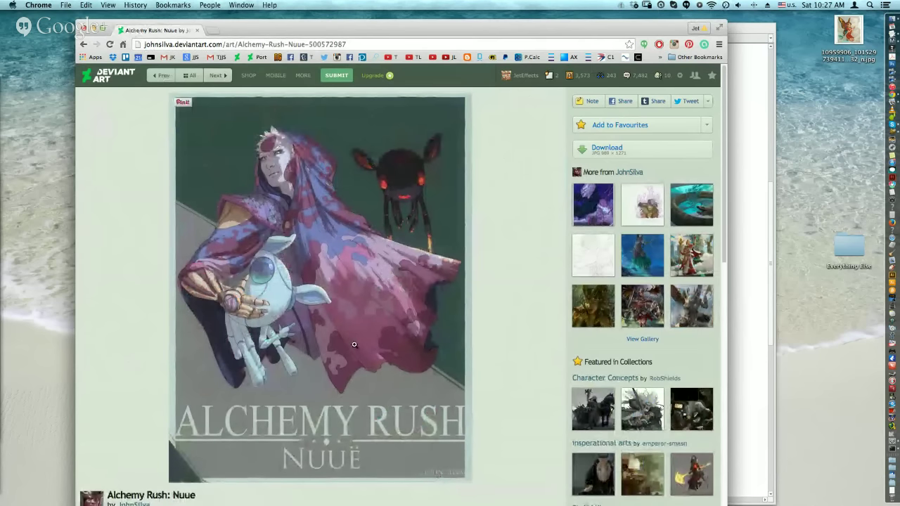
left_click(315, 250)
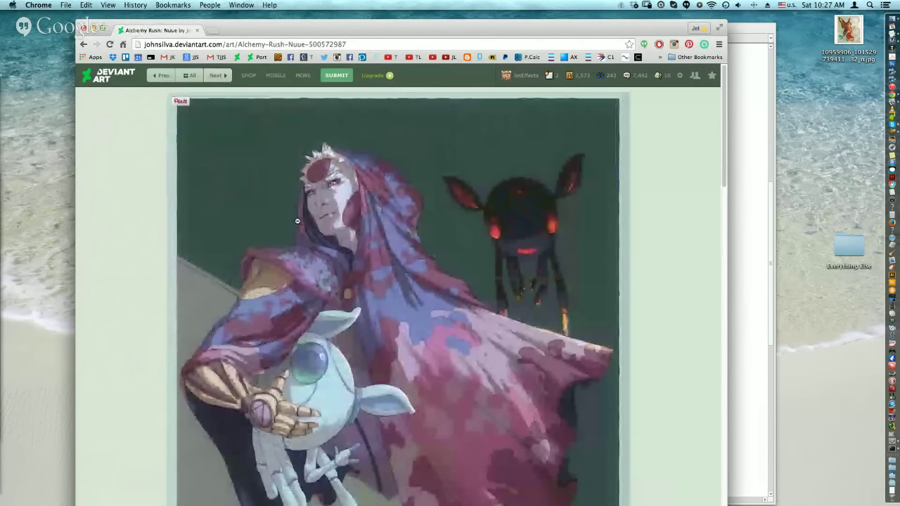
left_click(218, 75)
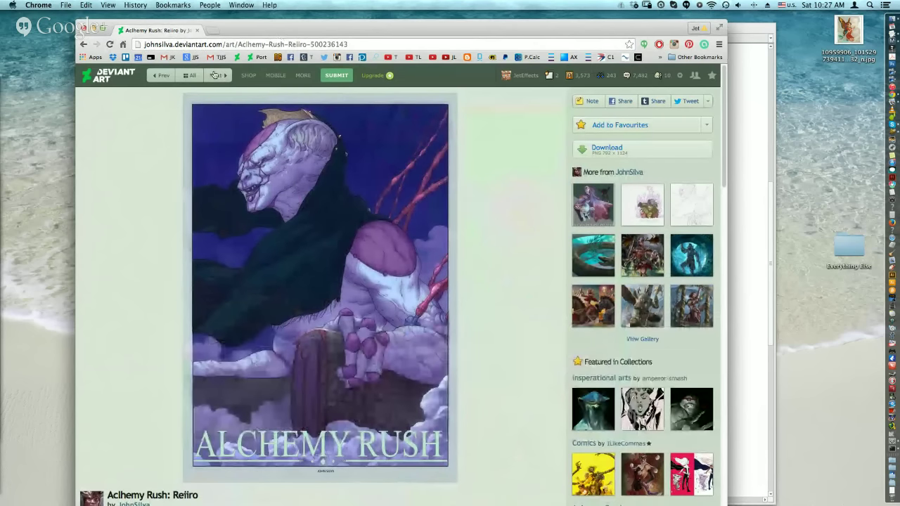
left_click(215, 75)
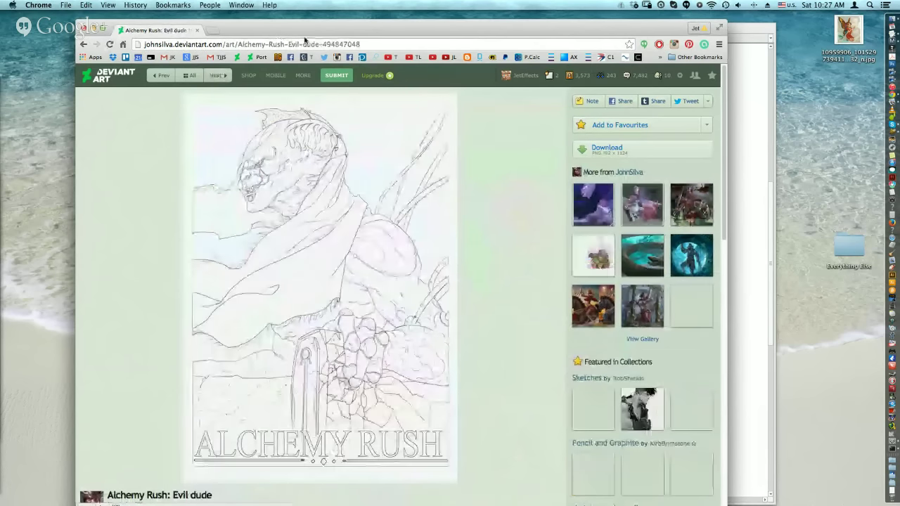
Step: Continue through Siren and the Smudge Pack 2.0 page to Miriam knight of Alkaid, regular, and look over the painting
left_click(215, 76)
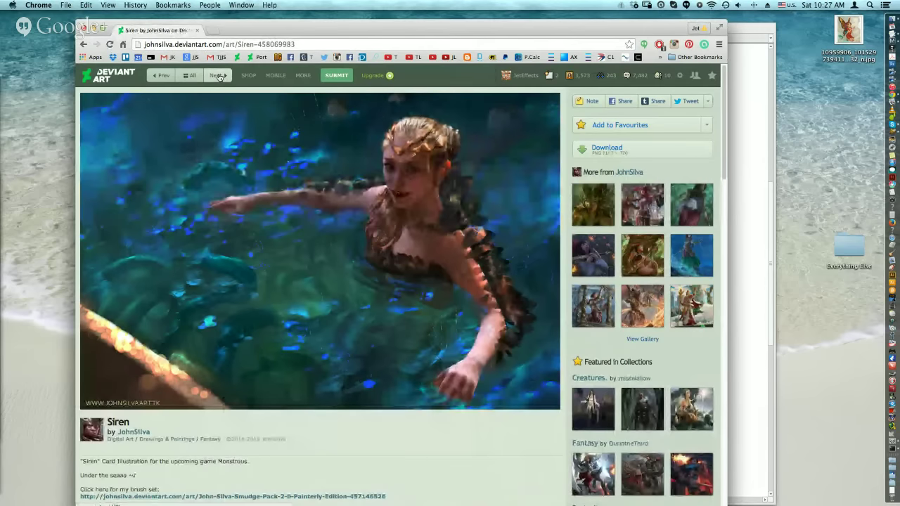
left_click(218, 76)
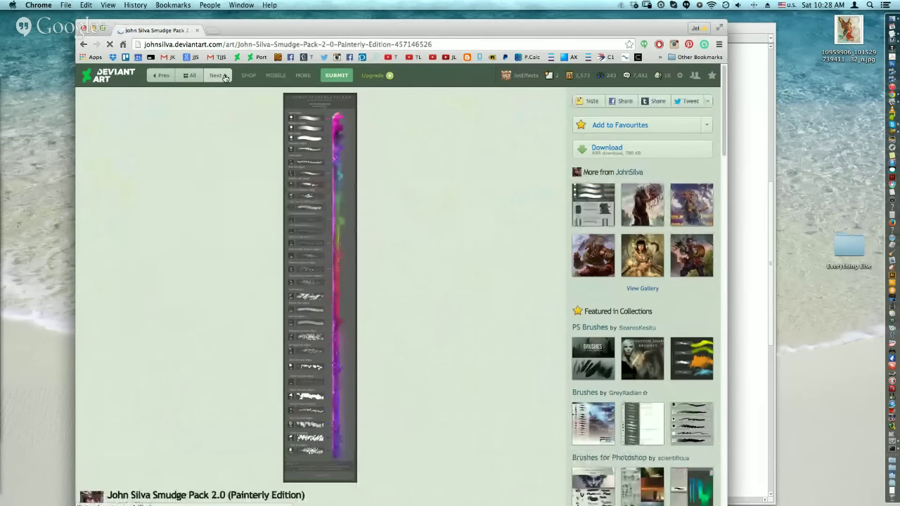
left_click(218, 75)
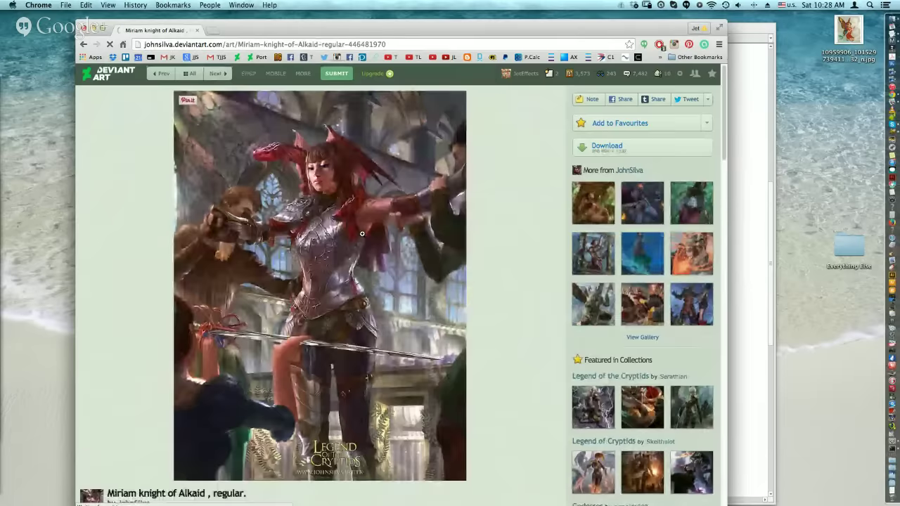
scroll(400, 281, "down", 1)
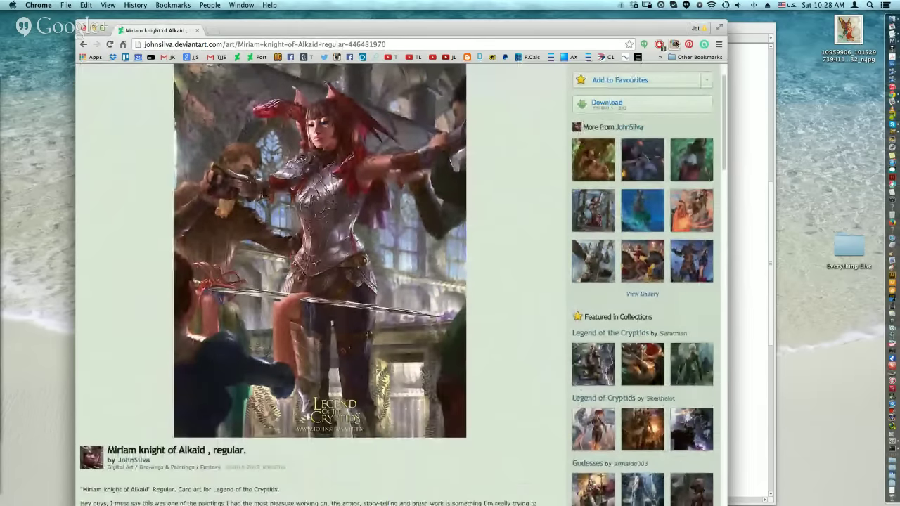
Step: Move the browser and the TextEdit notes window aside and bring the Manga Studio canvas to the front
mouse_move(666, 29)
left_mouse_down()
mouse_move(503, 99)
mouse_move(250, 70)
mouse_move(118, 121)
left_mouse_up()
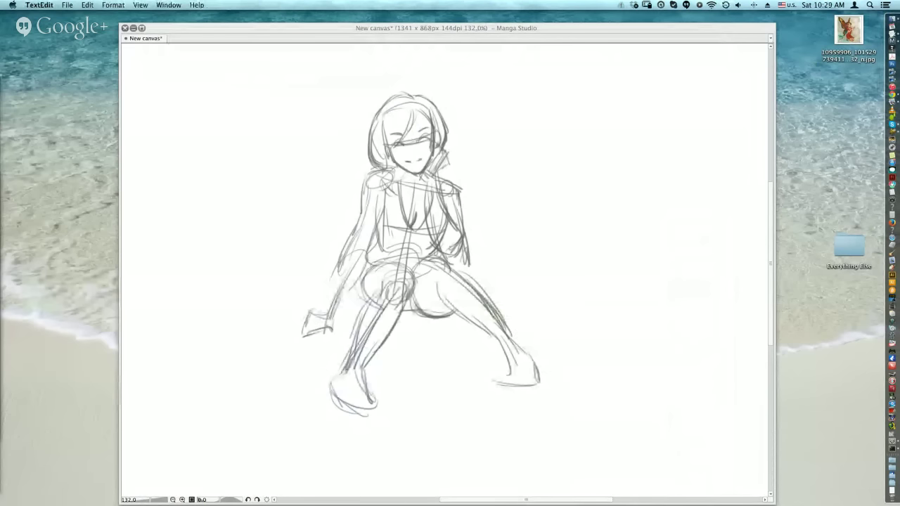
left_click_drag(0, 116, 276, 56)
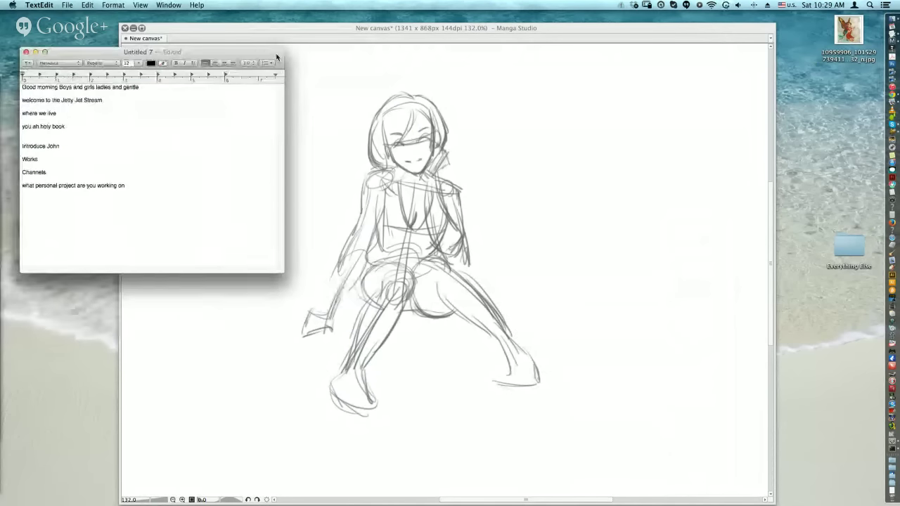
left_click(356, 33)
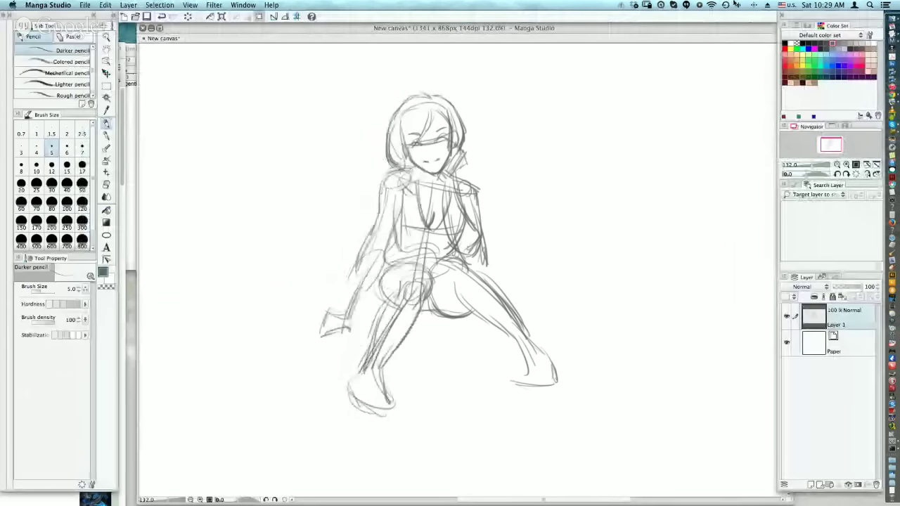
left_click(725, 5)
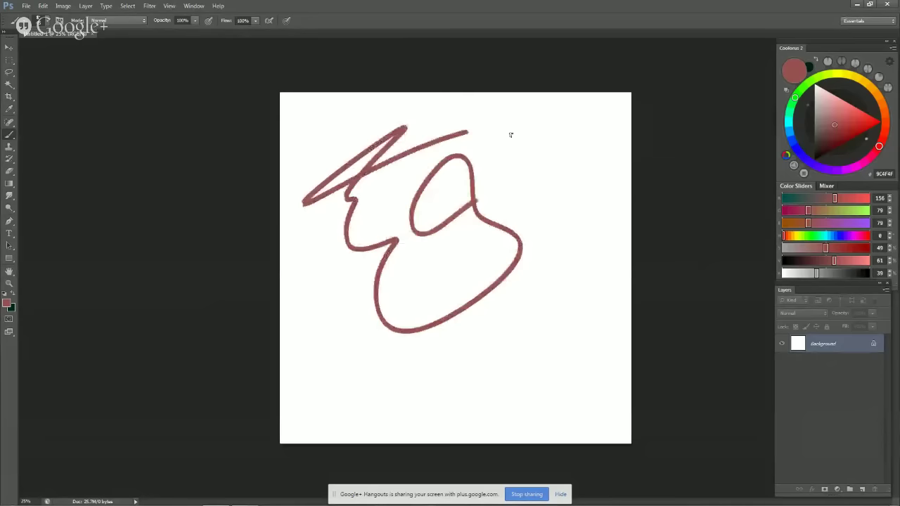
Step: In Photoshop, handwrite "Hello!" in the reddish-brown brush colour and begin another word starting with "S" below it
mouse_move(508, 134)
left_mouse_down()
mouse_move(540, 306)
mouse_move(408, 316)
left_mouse_up()
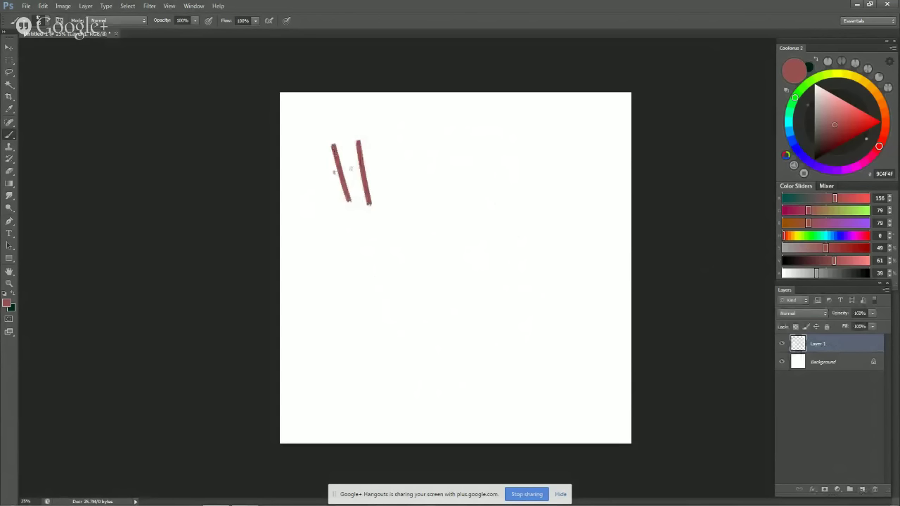
left_click_drag(336, 178, 365, 175)
left_click_drag(369, 180, 411, 184)
left_click_drag(413, 137, 412, 199)
left_click_drag(419, 131, 417, 199)
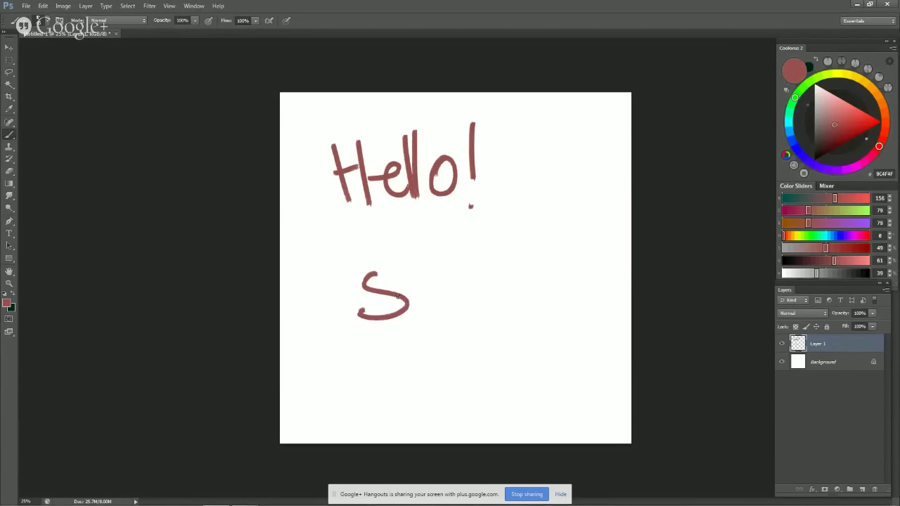
left_click_drag(415, 280, 436, 311)
mouse_move(461, 274)
left_mouse_down()
mouse_move(482, 310)
mouse_move(458, 280)
left_mouse_up()
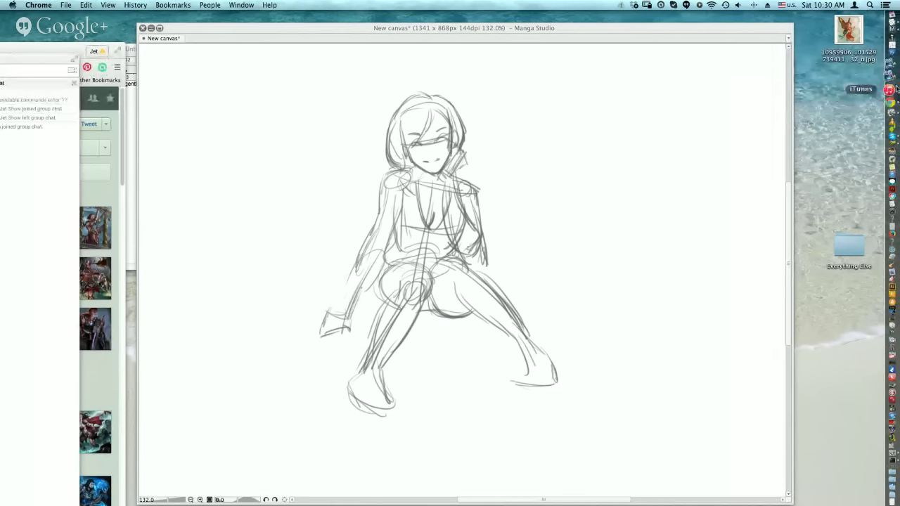
Step: On a new layer of the blank Photoshop canvas, sketch the domed outline of a head in dark grey 3E3535
left_click(710, 26)
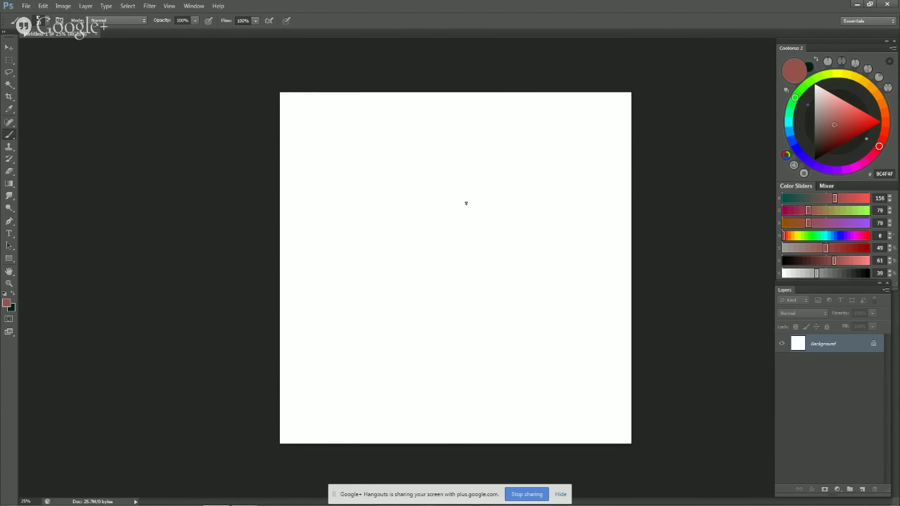
left_click(862, 488)
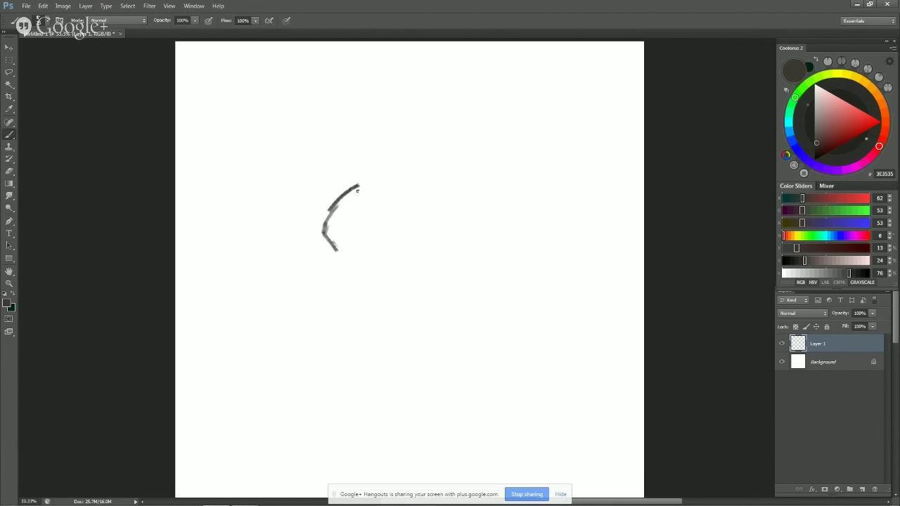
left_click_drag(358, 184, 394, 179)
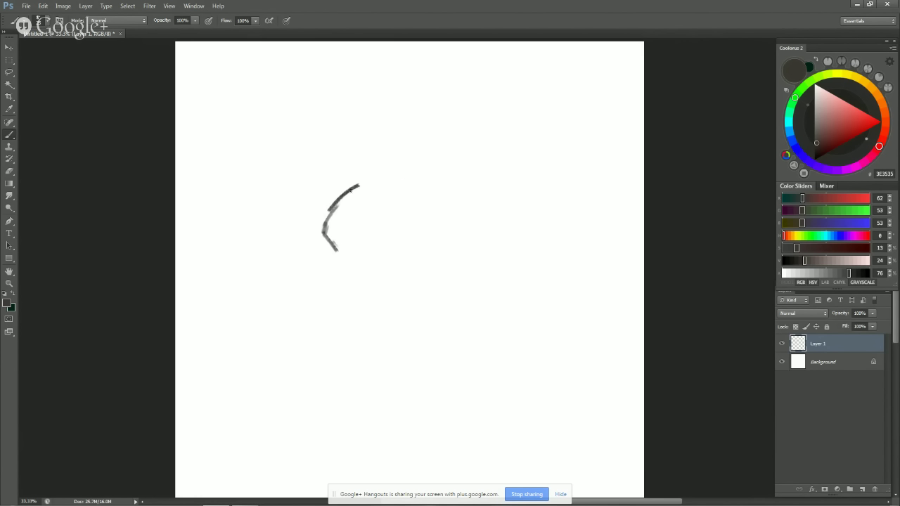
left_click_drag(357, 185, 408, 180)
left_click_drag(408, 180, 443, 181)
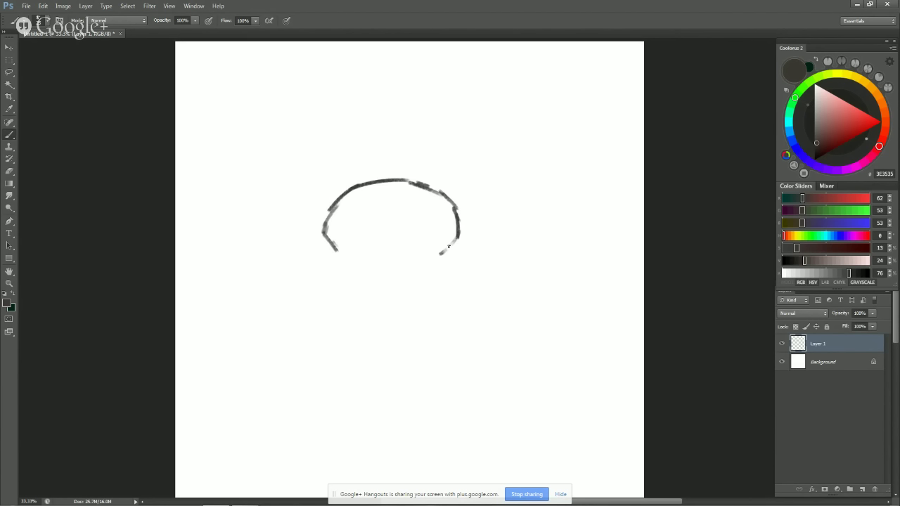
left_click_drag(455, 239, 441, 253)
Step: Undo the latest strokes on the right side of the head and redraw that side as a curved cheek
key("ctrl+alt+z")
key("ctrl+alt+z")
key("ctrl+alt+z")
key("ctrl+alt+z")
key("ctrl+alt+z")
mouse_move(437, 192)
left_mouse_down()
mouse_move(458, 218)
mouse_move(457, 243)
mouse_move(434, 251)
left_mouse_up()
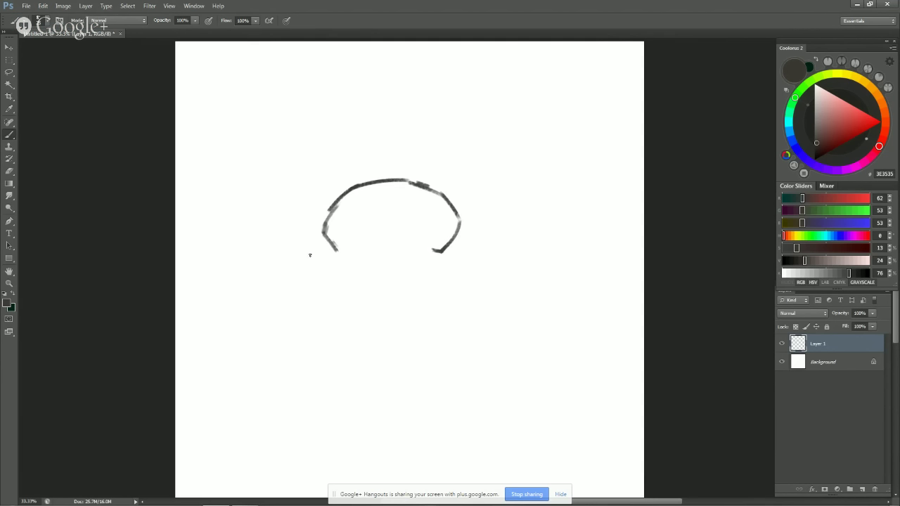
Step: Sketch a short shoulder line beside the left cheek and a small rounded ear on each side of the head
left_click_drag(285, 261, 342, 252)
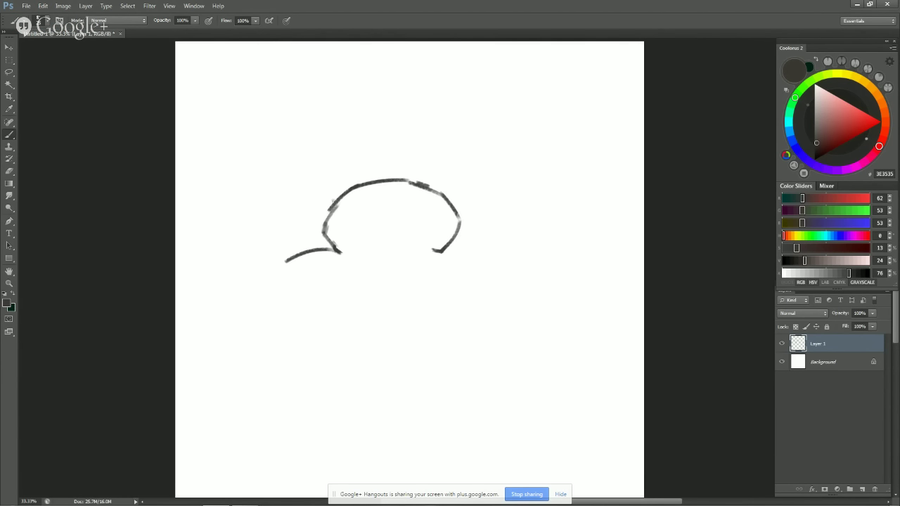
mouse_move(333, 204)
left_mouse_down()
mouse_move(328, 215)
mouse_move(323, 206)
left_mouse_up()
mouse_move(449, 198)
left_mouse_down()
mouse_move(462, 213)
mouse_move(452, 203)
left_mouse_up()
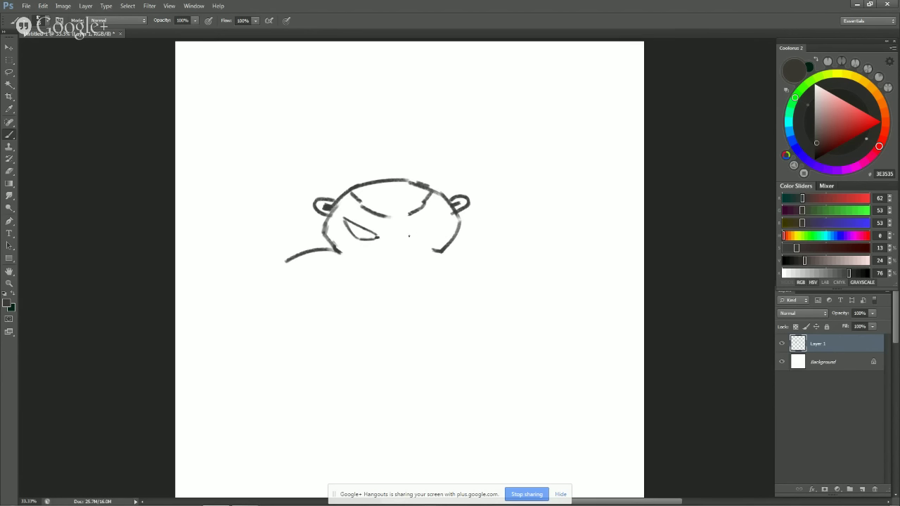
Step: Draw the slanted right eye and a small nose, and add iris lines inside both eyes
left_click_drag(410, 235, 426, 225)
left_click_drag(389, 256, 395, 256)
left_click_drag(386, 253, 398, 254)
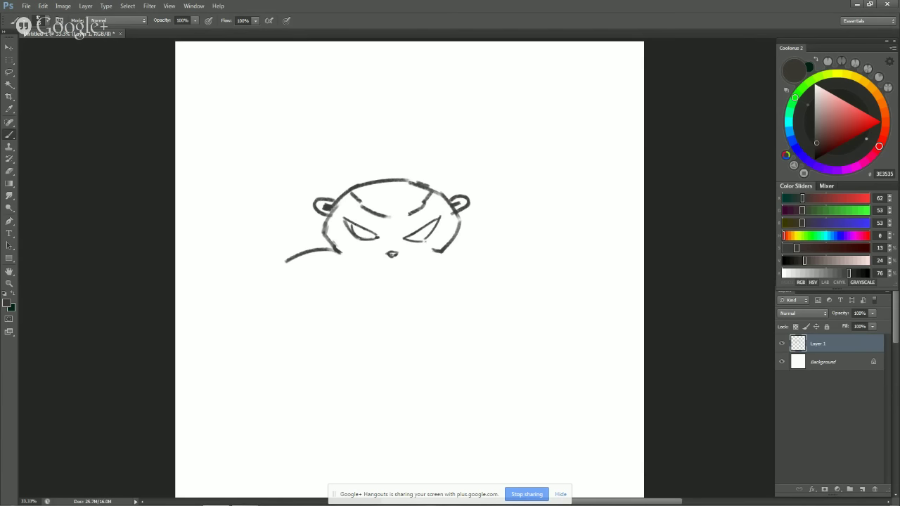
left_click_drag(362, 235, 371, 237)
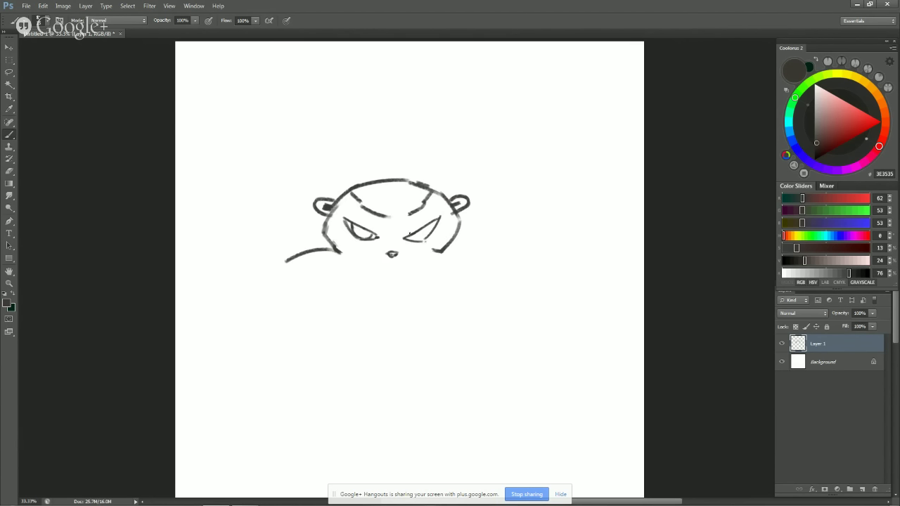
key("ctrl+z")
left_click_drag(410, 235, 420, 241)
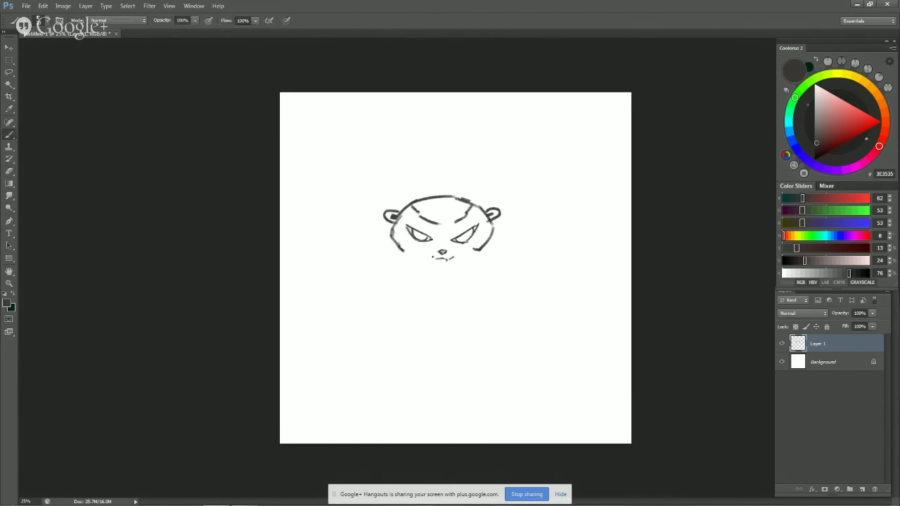
Step: Draw the mouth and sketch an open, folded collar below both cheeks, meeting under the chin
left_click_drag(432, 258, 440, 260)
left_click_drag(403, 252, 426, 264)
key("ctrl+z")
left_click_drag(420, 254, 404, 255)
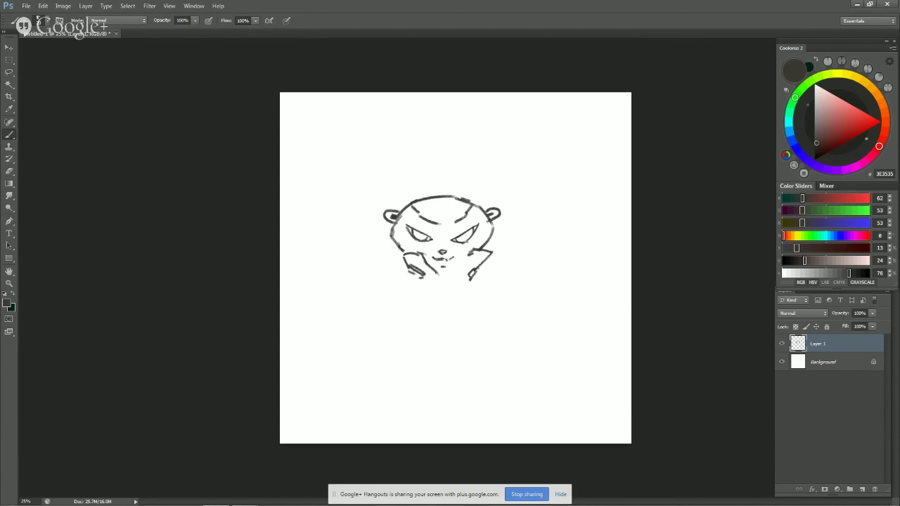
mouse_move(468, 252)
left_mouse_down()
mouse_move(446, 277)
mouse_move(433, 268)
mouse_move(443, 280)
left_mouse_up()
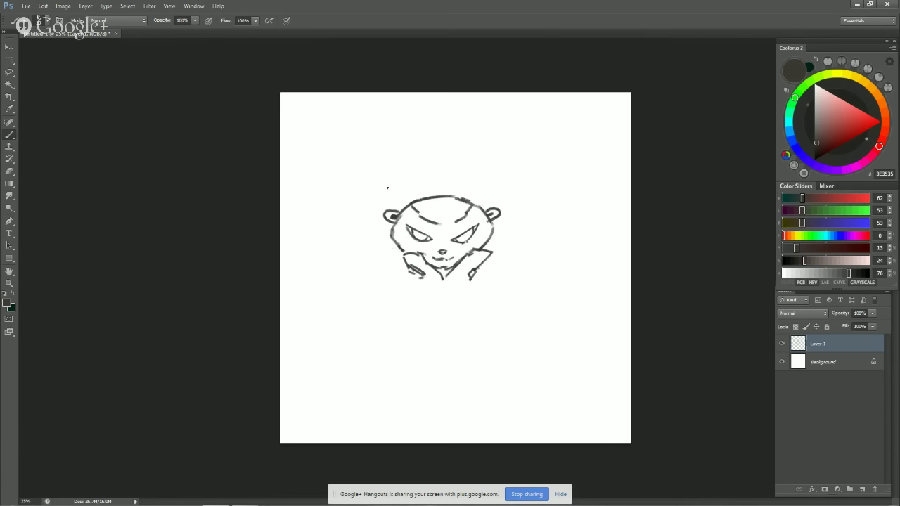
Step: Undo the trial stroke above the head and erase sections of the skull outline at both antler bases
mouse_move(388, 186)
left_mouse_down()
mouse_move(410, 208)
mouse_move(381, 186)
mouse_move(417, 203)
mouse_move(470, 200)
left_mouse_up()
key("ctrl+alt+z")
key("ctrl+alt+z")
key("e")
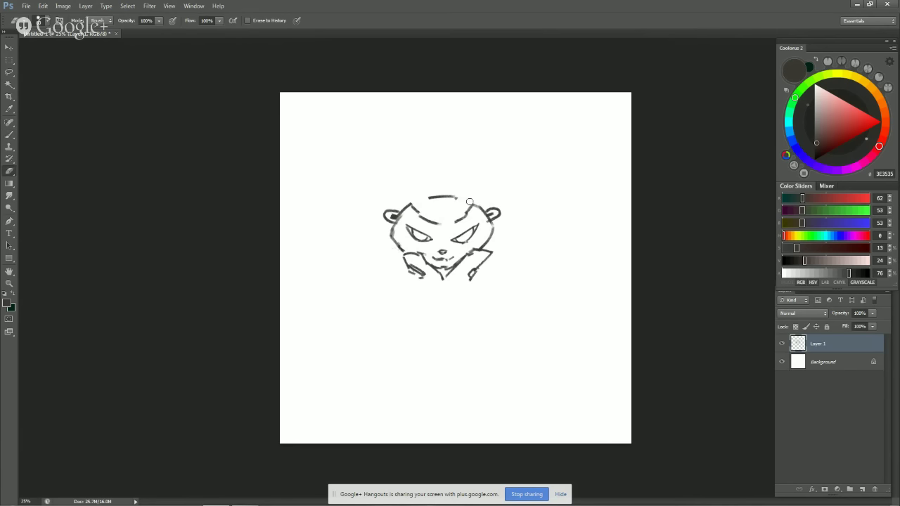
Step: Draw a long curved antler with a short inner prong on each side of the head
key("b")
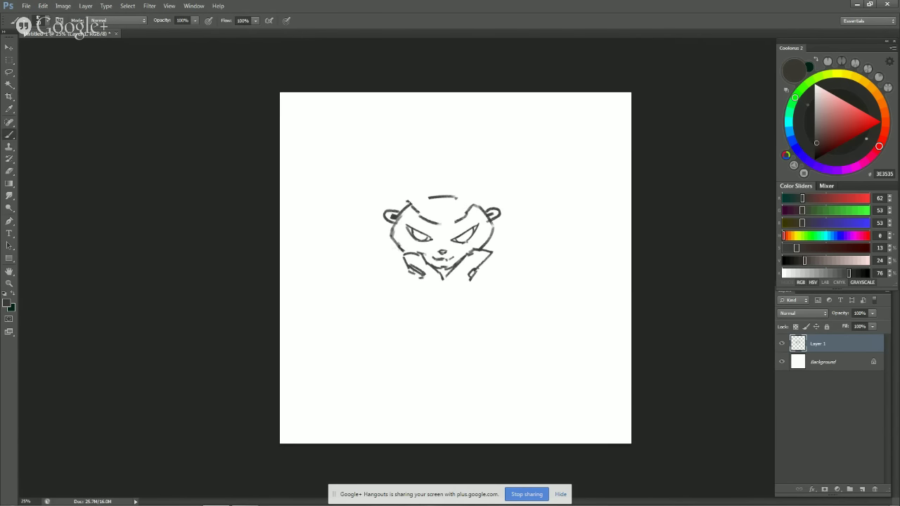
mouse_move(410, 204)
left_mouse_down()
mouse_move(341, 156)
mouse_move(338, 144)
mouse_move(366, 176)
mouse_move(382, 167)
mouse_move(385, 180)
left_mouse_up()
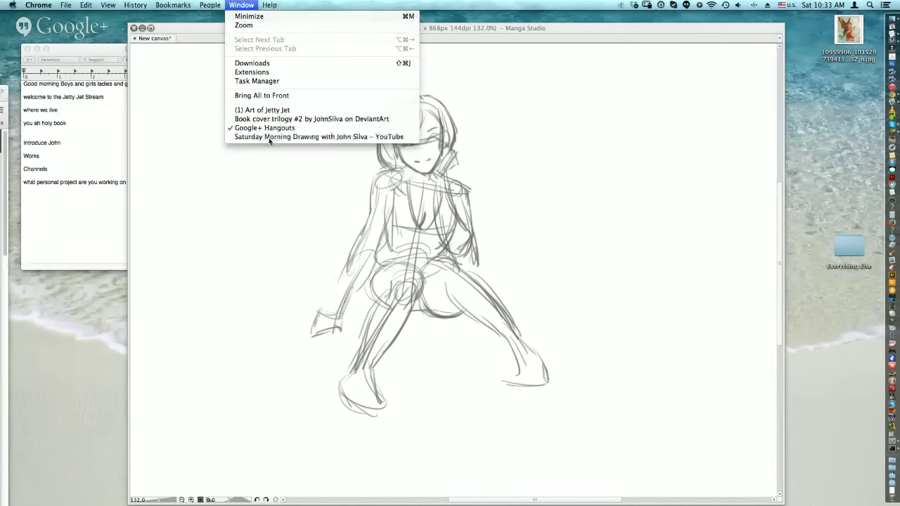
left_click(56, 151)
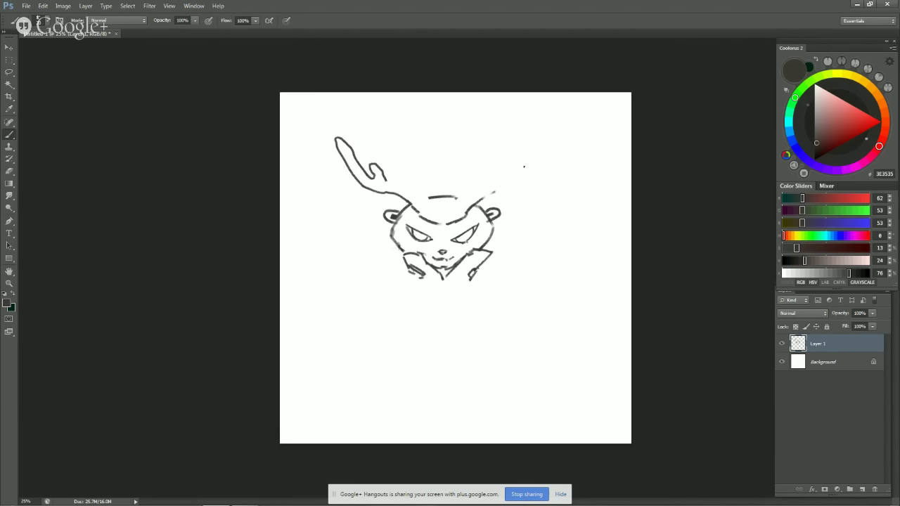
mouse_move(529, 158)
left_mouse_down()
mouse_move(480, 198)
mouse_move(533, 130)
mouse_move(504, 171)
left_mouse_up()
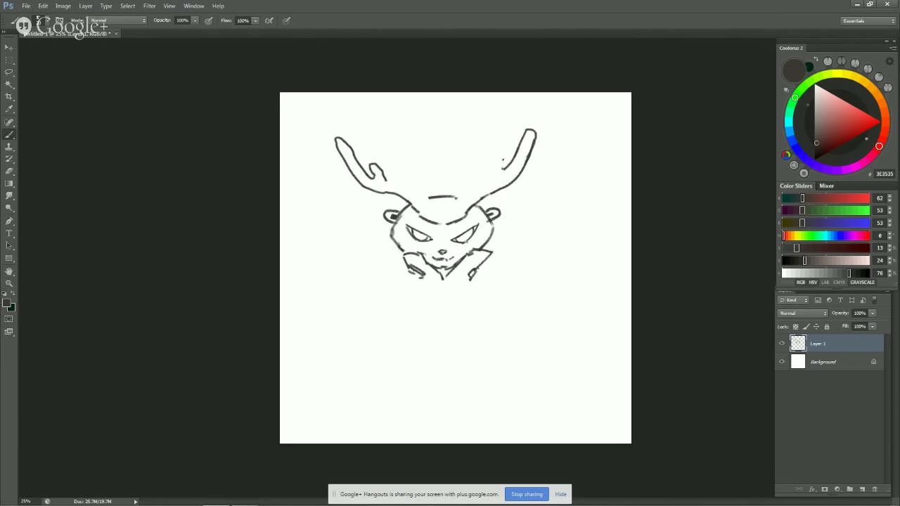
left_click_drag(507, 165, 498, 173)
mouse_move(495, 158)
left_mouse_down()
mouse_move(482, 182)
mouse_move(496, 175)
left_mouse_up()
Step: Extend the inner edge of the left antler toward the forehead, undoing unsatisfactory strokes
mouse_move(386, 180)
left_mouse_down()
mouse_move(419, 199)
mouse_move(403, 186)
left_mouse_up()
key("ctrl+z")
key("ctrl+z")
key("ctrl+z")
key("ctrl+z")
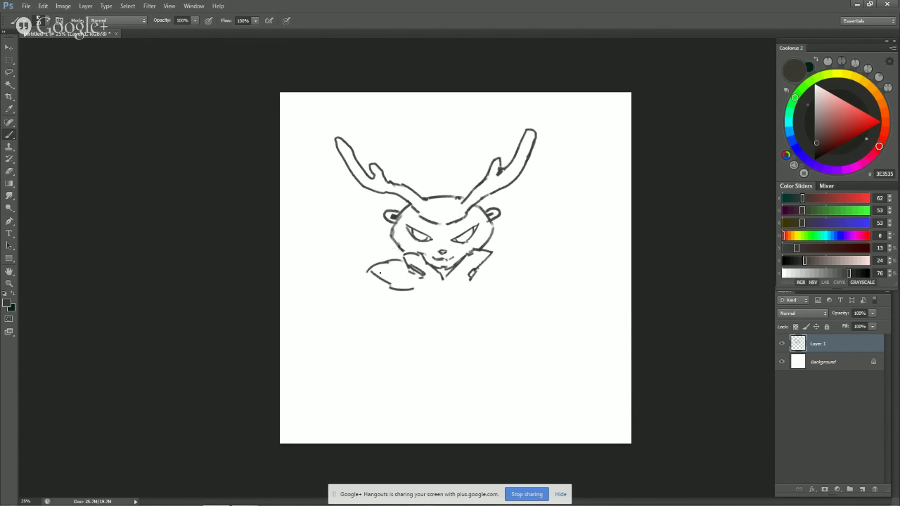
Step: Draw a leaf-shaped shoulder on each side of the character's collar
mouse_move(388, 274)
left_mouse_down()
mouse_move(369, 277)
mouse_move(426, 284)
left_mouse_up()
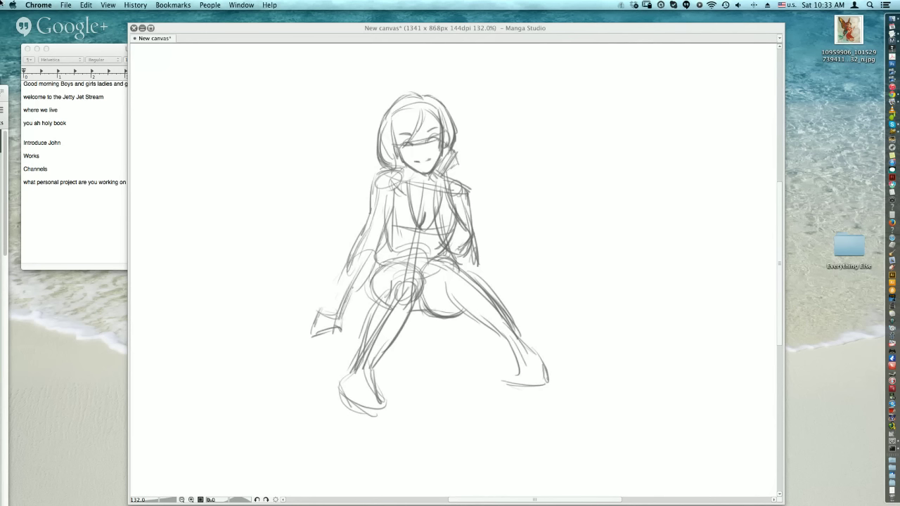
left_click_drag(463, 288, 503, 274)
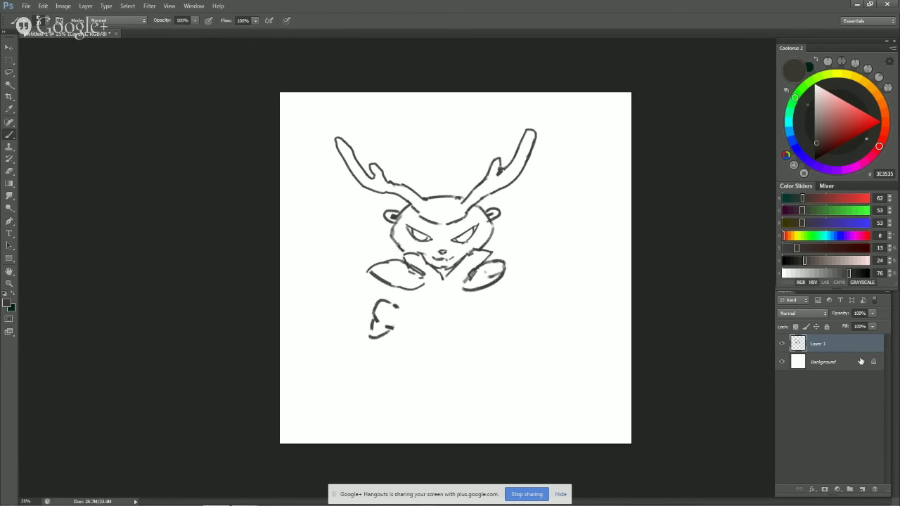
Step: Clear the antlered character from the canvas and sketch a new three-quarter face outline with the start of the skull curve
mouse_move(863, 346)
left_mouse_down()
mouse_move(872, 483)
mouse_move(863, 490)
left_mouse_up()
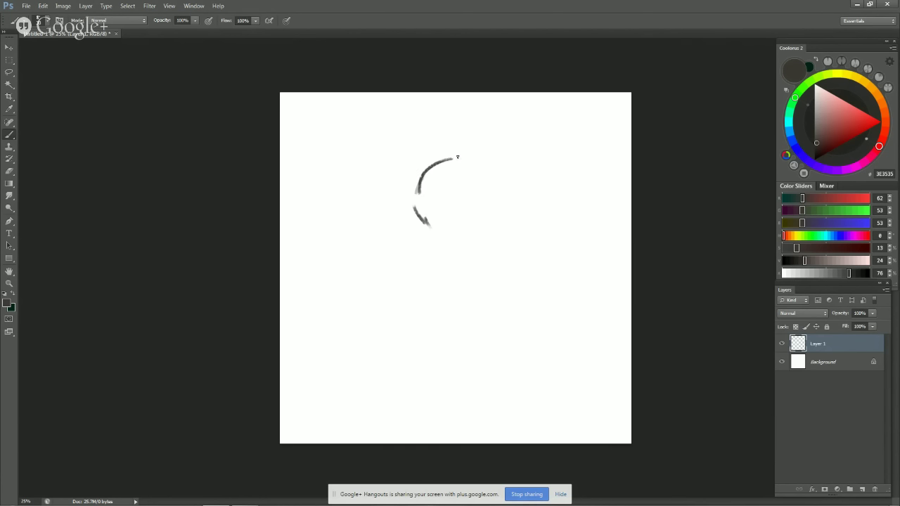
mouse_move(451, 156)
left_mouse_down()
mouse_move(471, 214)
mouse_move(475, 170)
left_mouse_up()
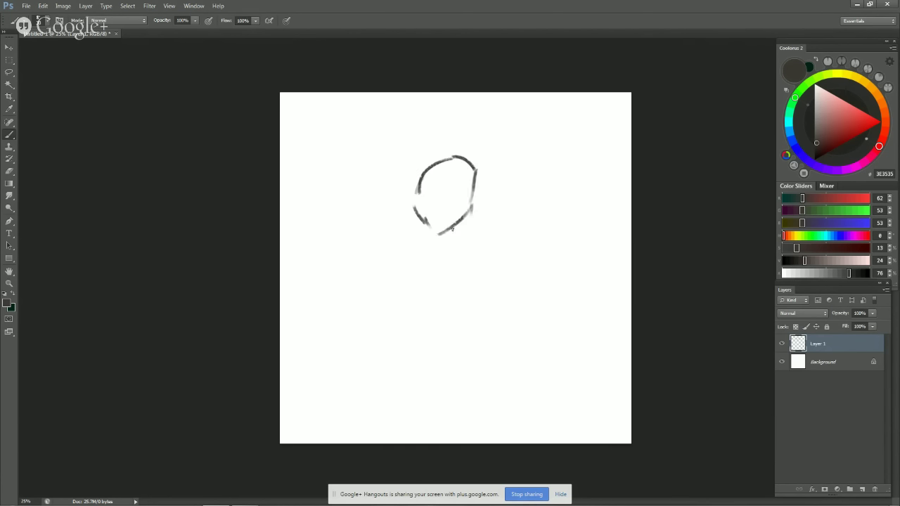
mouse_move(463, 218)
left_mouse_down()
mouse_move(427, 225)
mouse_move(460, 231)
left_mouse_up()
key("ctrl+z")
left_click_drag(475, 171, 482, 202)
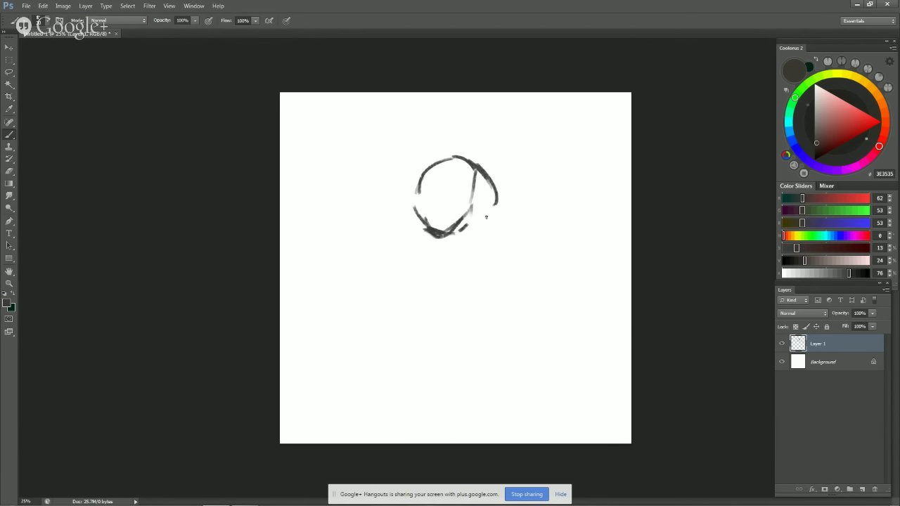
Step: Complete the back of the skull, undoing poor strokes, and add an ear and crossing guidelines on the face
left_click_drag(490, 215, 459, 232)
left_click_drag(495, 200, 465, 229)
key("ctrl+alt+z")
key("ctrl+alt+z")
mouse_move(495, 189)
left_mouse_down()
mouse_move(481, 223)
mouse_move(456, 232)
left_mouse_up()
left_click_drag(420, 190, 424, 195)
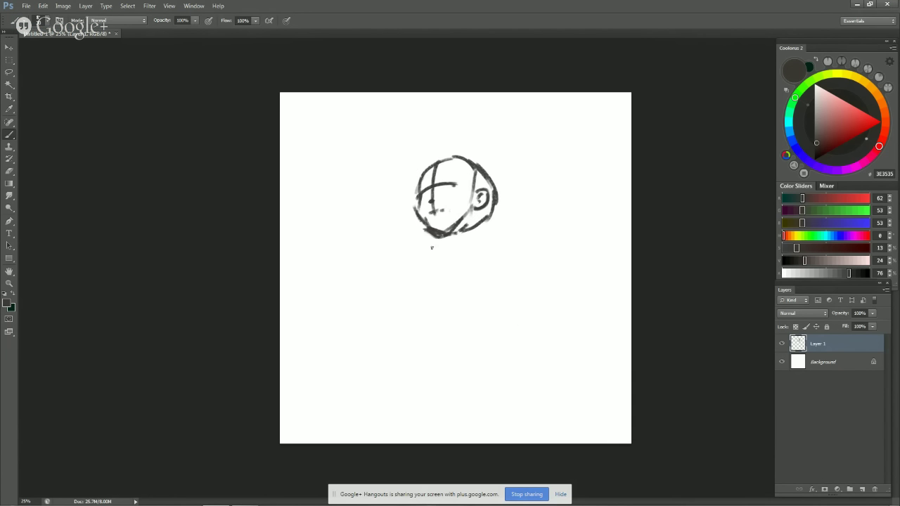
Step: Draw two curved collar lines below the chin, undoing the initial neck stroke
mouse_move(432, 247)
left_mouse_down()
mouse_move(457, 247)
mouse_move(431, 259)
mouse_move(456, 238)
left_mouse_up()
key("ctrl+z")
mouse_move(427, 265)
left_mouse_down()
mouse_move(457, 234)
mouse_move(459, 245)
mouse_move(496, 251)
mouse_move(489, 231)
mouse_move(495, 236)
left_mouse_up()
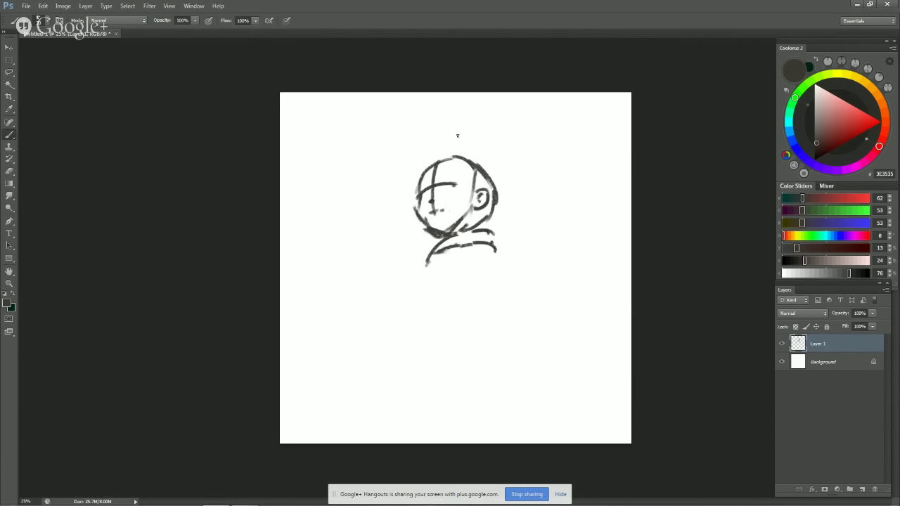
Step: Sketch short tufted hair with a jagged fringe around the head, erasing the overlapping skull and guideline marks
mouse_move(435, 165)
left_mouse_down()
mouse_move(475, 172)
mouse_move(464, 155)
mouse_move(486, 167)
mouse_move(466, 160)
mouse_move(425, 172)
left_mouse_up()
key("e")
key("b")
key("e")
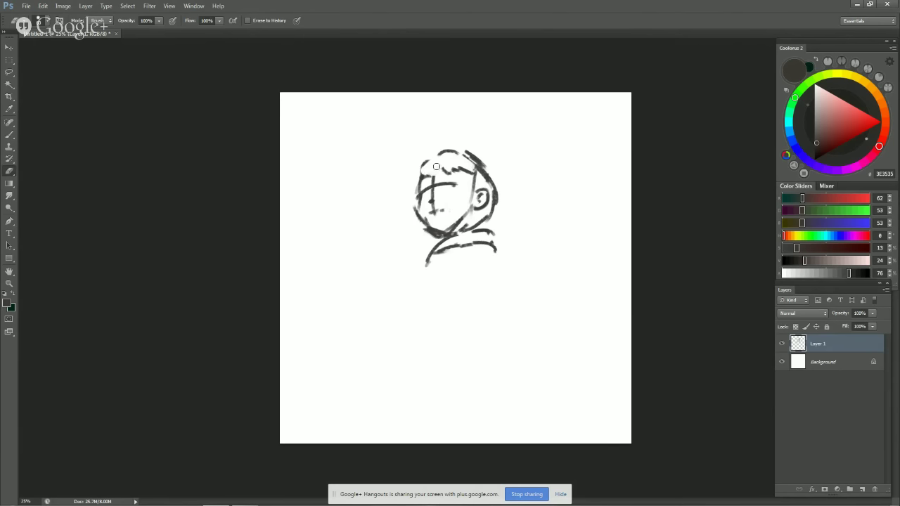
key("b")
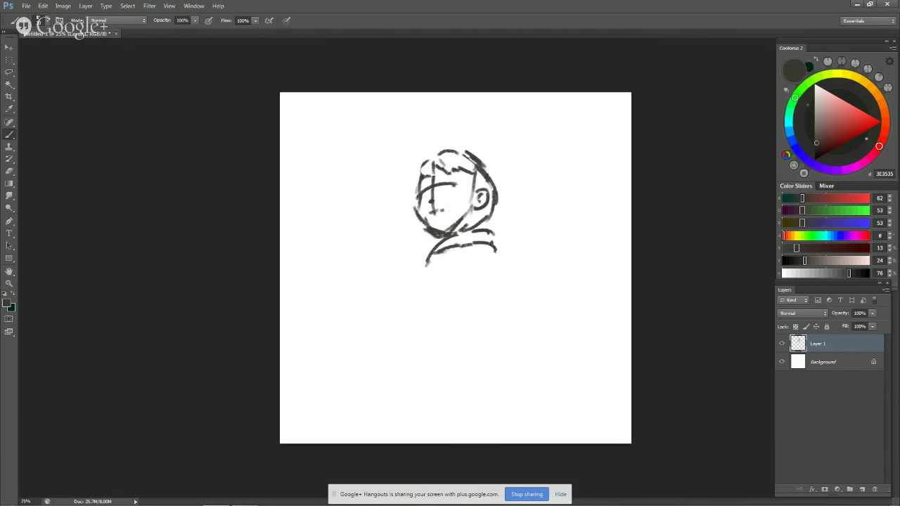
mouse_move(424, 160)
left_mouse_down()
mouse_move(443, 154)
mouse_move(426, 172)
left_mouse_up()
key("e")
key("b")
left_click_drag(421, 170, 416, 187)
mouse_move(432, 150)
left_mouse_down()
mouse_move(498, 182)
mouse_move(497, 190)
left_mouse_up()
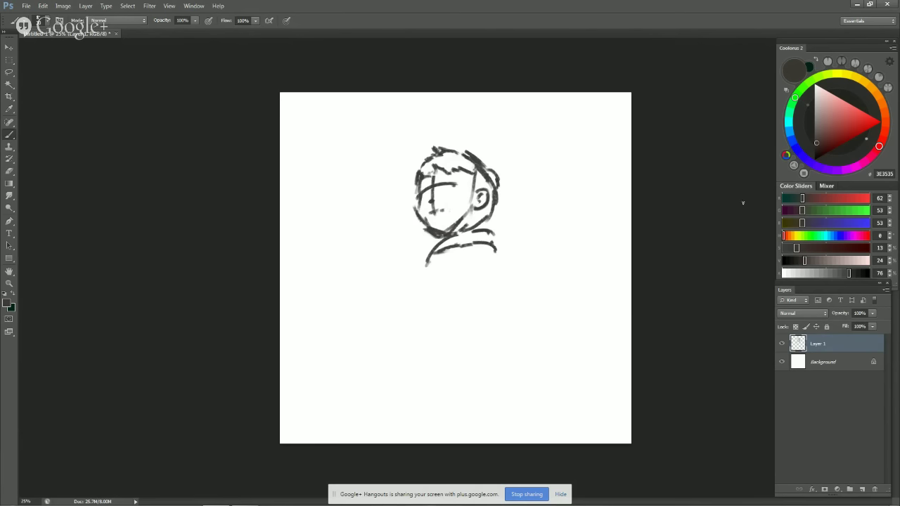
Step: Recolour the sketch lines light brown with Hue/Saturation and use the matching brush colour A77F6B
key("ctrl+u")
mouse_move(678, 205)
left_mouse_down()
mouse_move(663, 205)
mouse_move(716, 183)
left_mouse_up()
left_click_drag(665, 211, 695, 206)
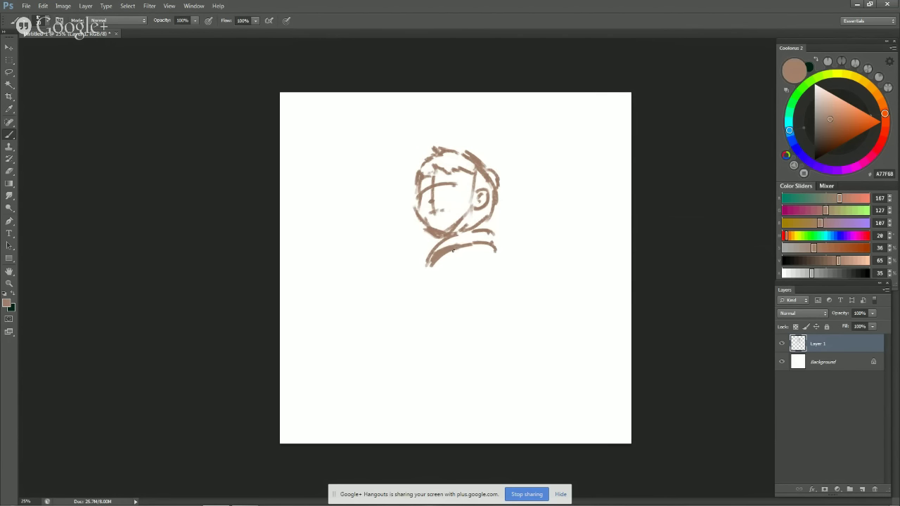
Step: Erase the upper collar line and the facial guidelines, leaving short eyelid, nose and mouth marks
key("e")
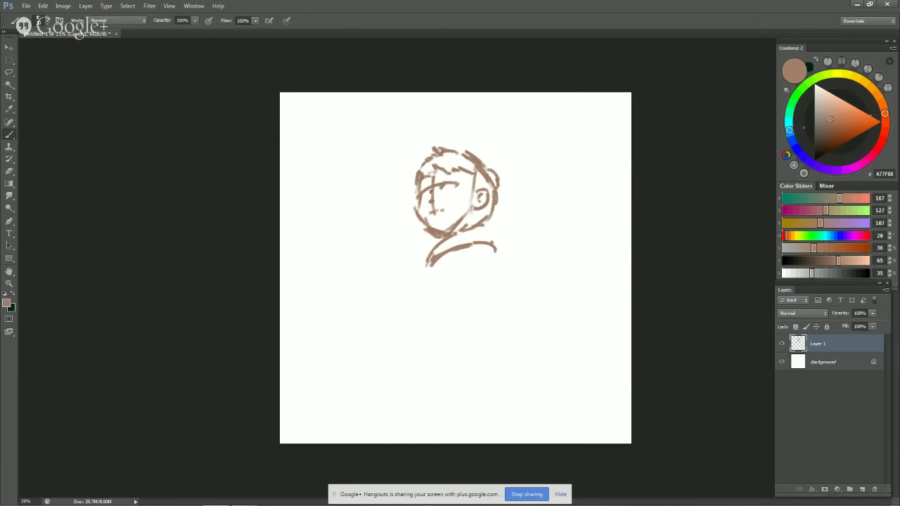
key("e")
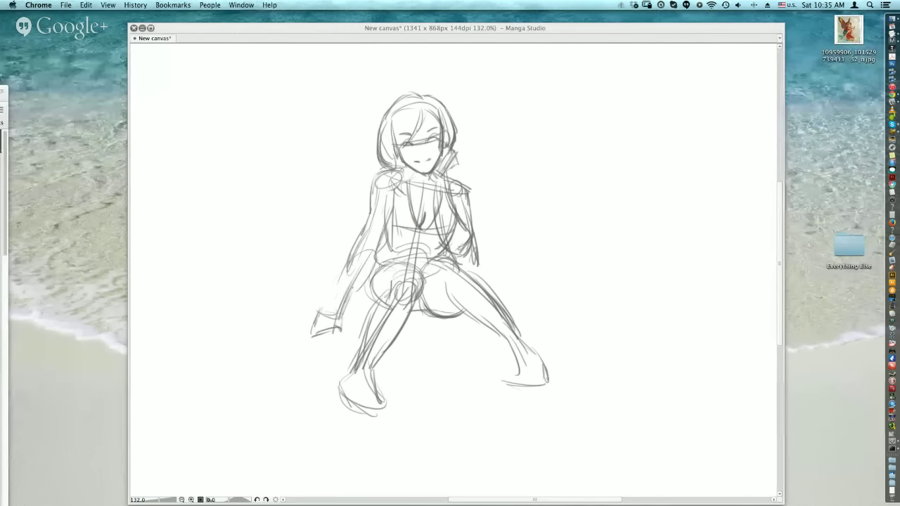
left_click(215, 66)
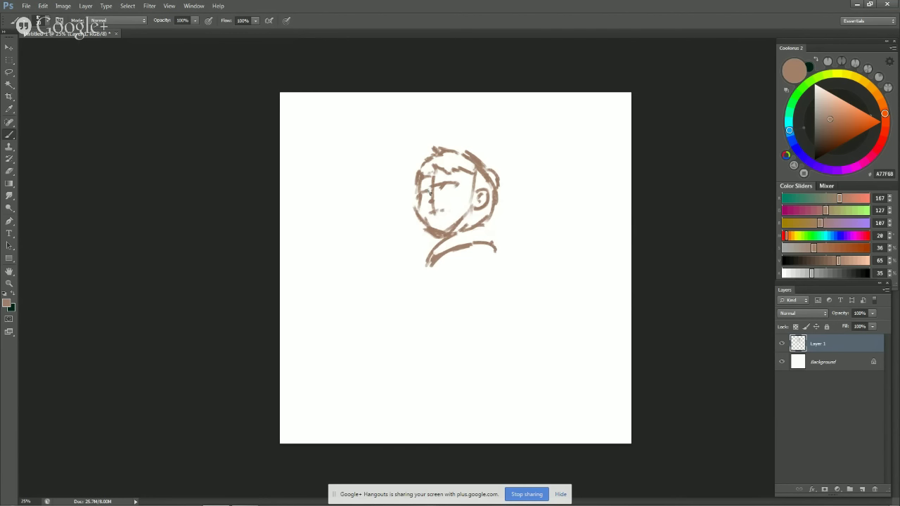
key("e")
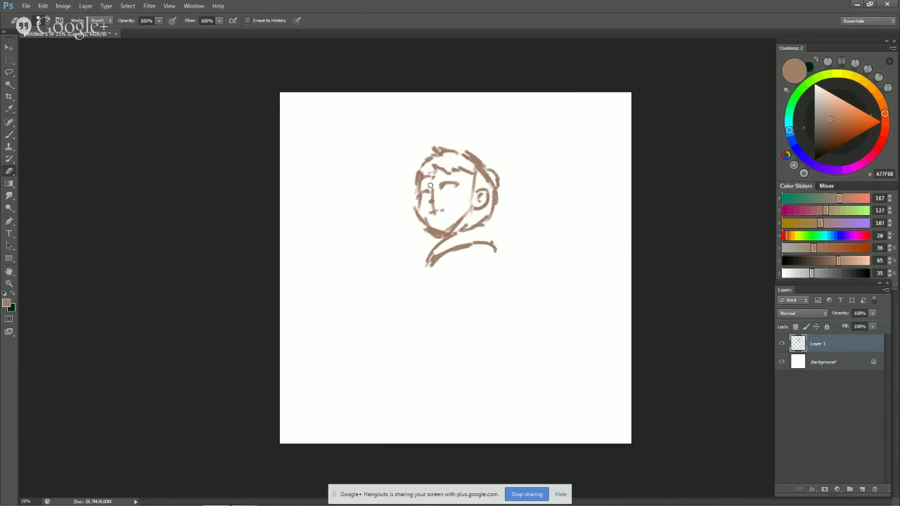
left_click_drag(432, 185, 431, 196)
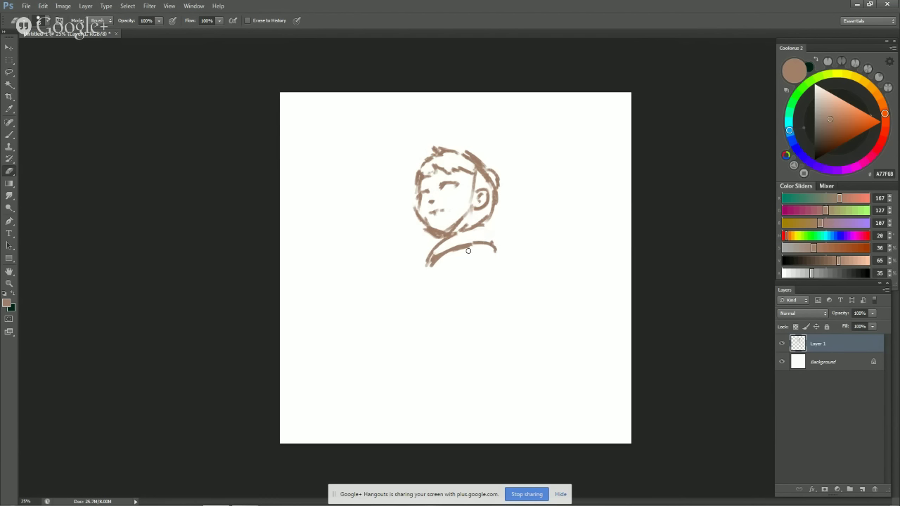
key("b")
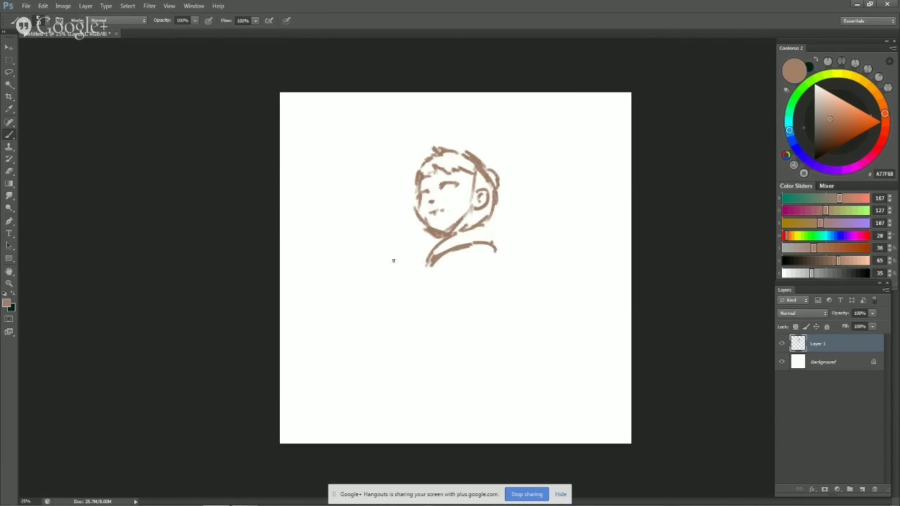
Step: Draw the first three raised fingers of an open hand in front of the shoulder, undoing unsatisfactory strokes
mouse_move(393, 261)
left_mouse_down()
mouse_move(400, 229)
mouse_move(411, 261)
mouse_move(406, 240)
mouse_move(411, 263)
left_mouse_up()
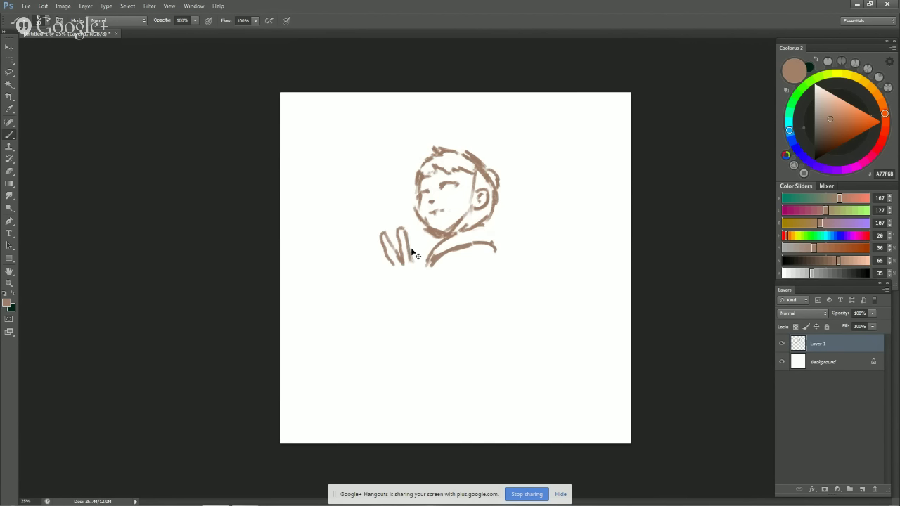
key("ctrl+z")
mouse_move(406, 233)
left_mouse_down()
mouse_move(416, 265)
mouse_move(424, 239)
mouse_move(415, 258)
mouse_move(416, 237)
mouse_move(424, 238)
mouse_move(427, 272)
mouse_move(396, 288)
left_mouse_up()
key("ctrl+z")
key("ctrl+z")
key("ctrl+z")
key("ctrl+z")
key("ctrl+z")
key("ctrl+z")
key("ctrl+z")
key("ctrl+z")
key("ctrl+z")
key("ctrl+z")
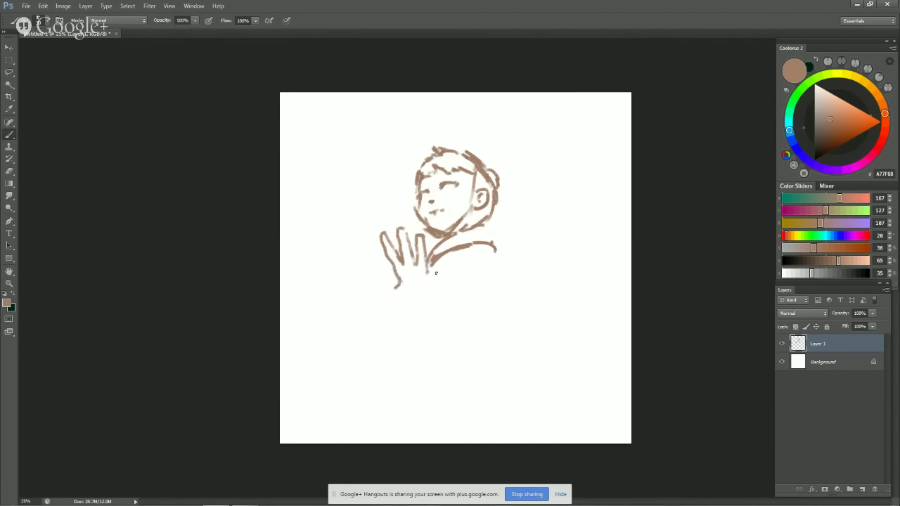
key("ctrl+z")
Step: Add the thumb, marks for the base of the palm and a short sleeve curve behind the hand
mouse_move(438, 269)
left_mouse_down()
mouse_move(467, 259)
mouse_move(407, 301)
mouse_move(379, 278)
left_mouse_up()
key("ctrl+z")
key("ctrl+z")
key("ctrl+z")
key("ctrl+z")
key("e")
key("b")
key("ctrl+z")
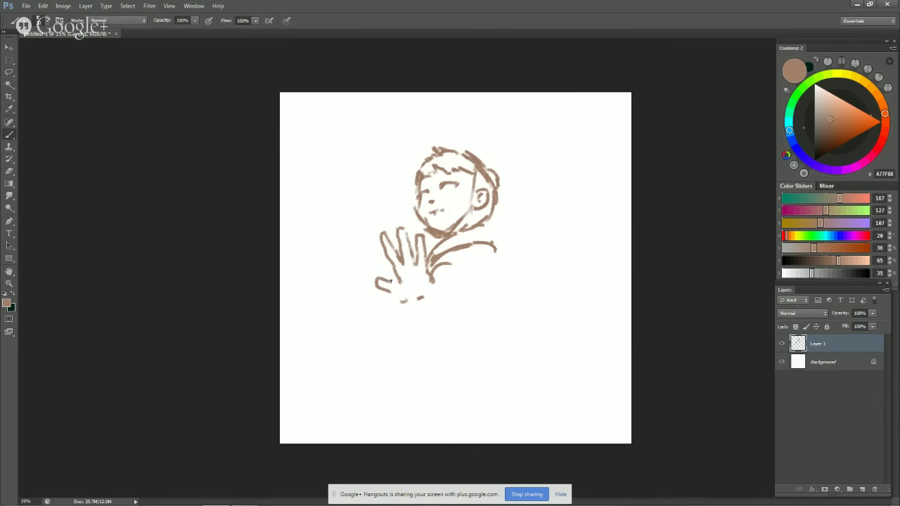
Step: Clean up the join between finger and thumb, add the little finger and close the palm outline
key("e")
key("b")
left_click_drag(393, 262, 398, 282)
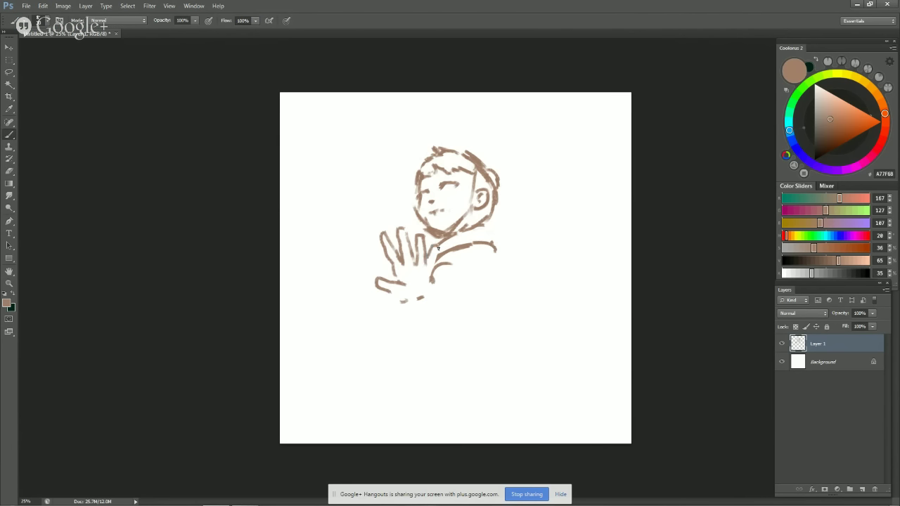
mouse_move(438, 248)
left_mouse_down()
mouse_move(433, 271)
mouse_move(390, 280)
mouse_move(400, 280)
left_mouse_up()
key("e")
key("b")
key("e")
Step: Sketch short creases inside the palm, undoing and erasing the excess strokes
mouse_move(408, 275)
left_mouse_down()
mouse_move(405, 308)
mouse_move(388, 291)
mouse_move(422, 301)
mouse_move(432, 282)
mouse_move(419, 302)
mouse_move(426, 286)
mouse_move(402, 277)
mouse_move(409, 298)
left_mouse_up()
key("b")
key("ctrl+z")
key("ctrl+alt+z")
key("ctrl+alt+z")
key("ctrl+alt+z")
key("ctrl+alt+z")
key("ctrl+alt+z")
key("ctrl+alt+z")
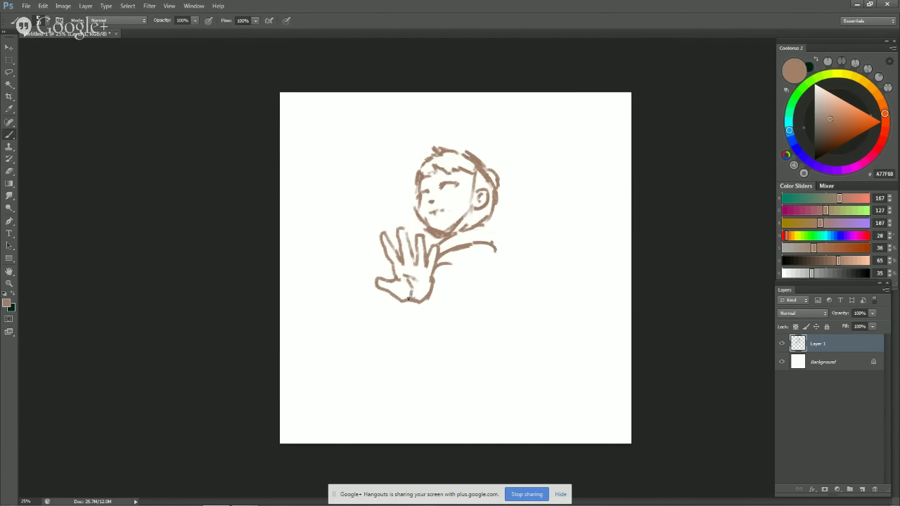
key("ctrl+alt+z")
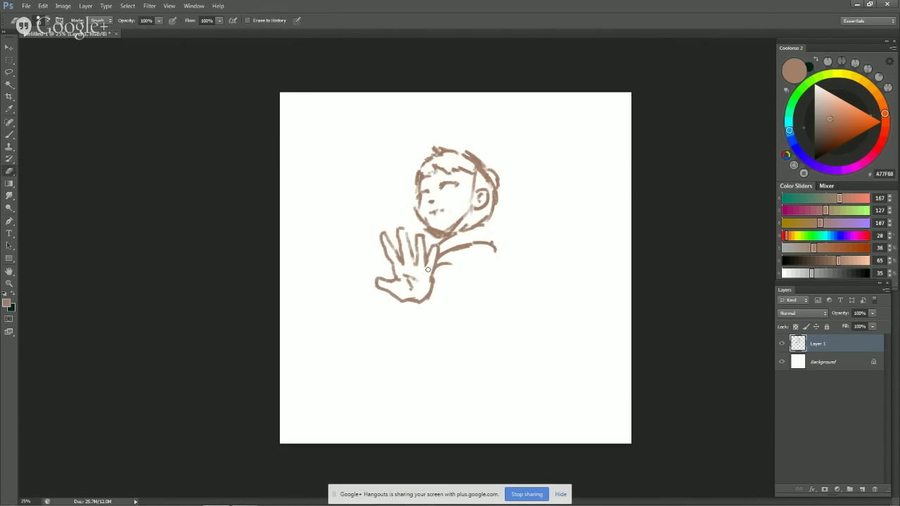
key("b")
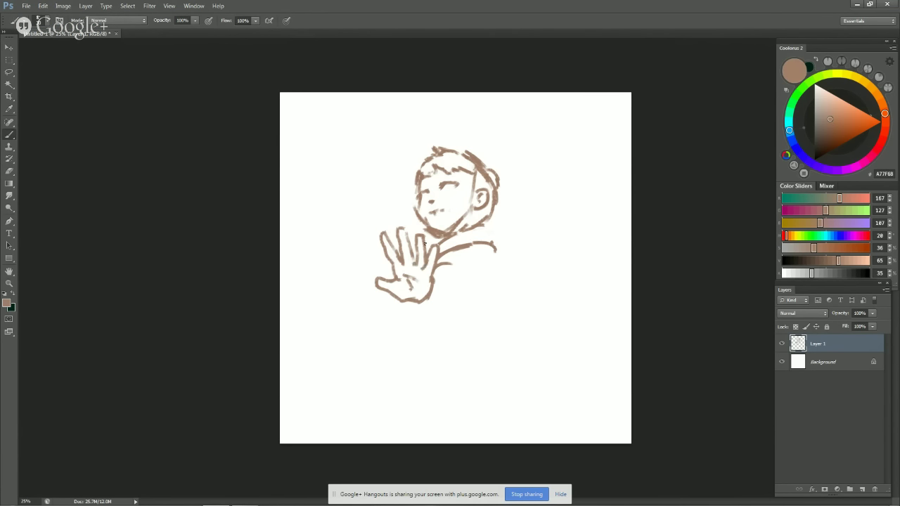
Step: Flip the view horizontally, lasso around the little finger beside the collar and clear the selection
key("ctrl+h")
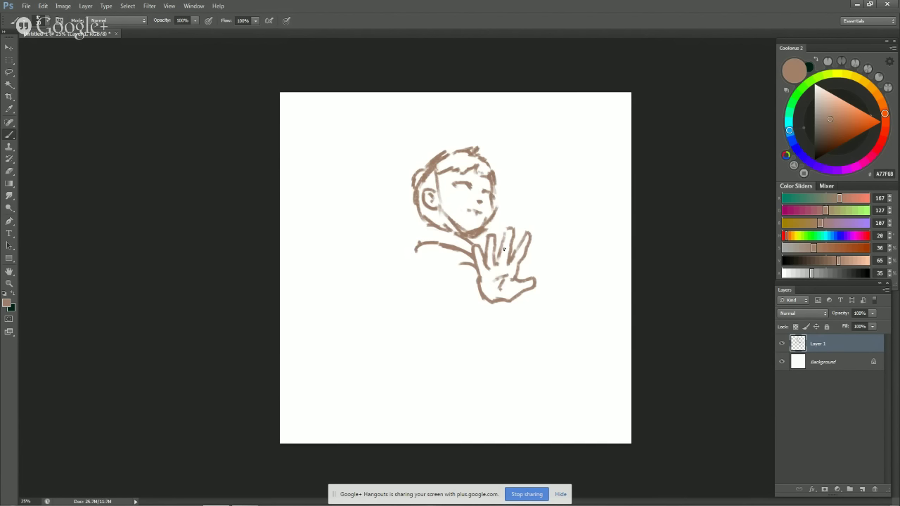
key("l")
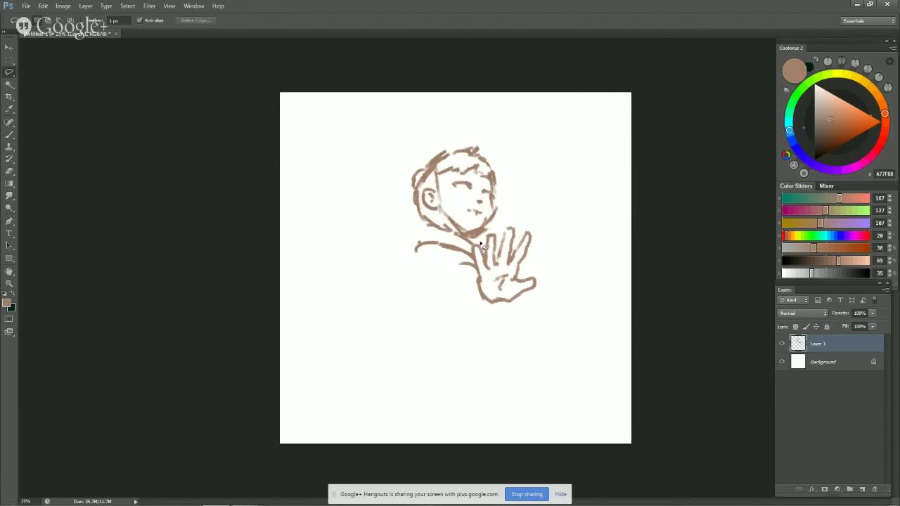
mouse_move(474, 265)
left_mouse_down()
mouse_move(521, 265)
mouse_move(541, 238)
mouse_move(515, 221)
mouse_move(482, 235)
mouse_move(484, 208)
mouse_move(494, 211)
mouse_move(471, 222)
left_mouse_up()
key("ctrl+d")
key("b")
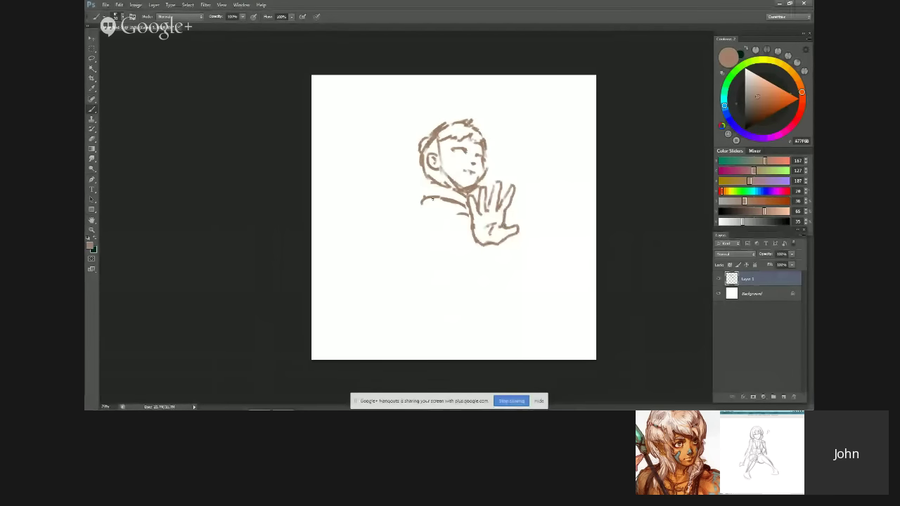
Step: Draw the outer collar curve behind the neck and flip the view horizontally back
key("ctrl+z")
mouse_move(419, 202)
left_mouse_down()
mouse_move(434, 187)
mouse_move(421, 190)
mouse_move(428, 183)
mouse_move(421, 188)
mouse_move(492, 204)
left_mouse_up()
key("F2")
key("ctrl+z")
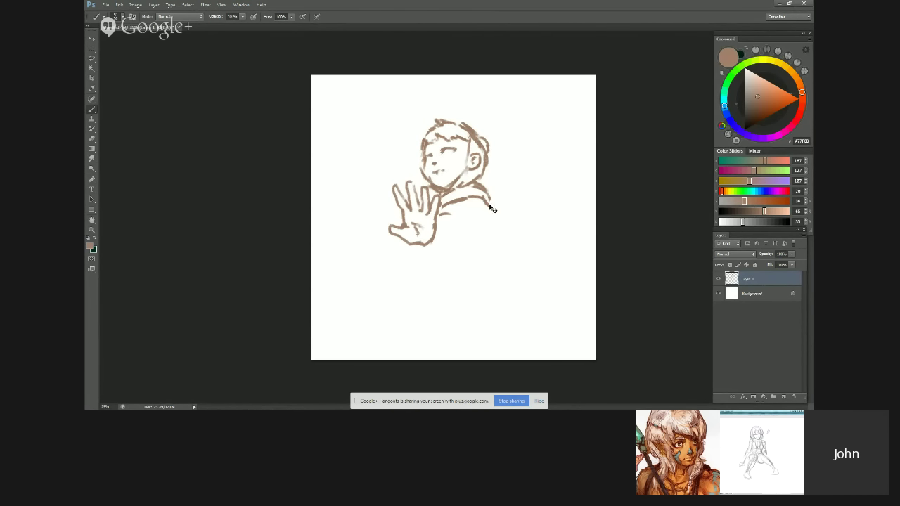
Step: Draw a rounded sleeve opening behind the wrist of the outstretched hand, undoing trial shoulder strokes
key("ctrl+z")
left_click_drag(483, 198, 499, 210)
key("ctrl+z")
mouse_move(448, 213)
left_mouse_down()
mouse_move(463, 229)
mouse_move(443, 242)
mouse_move(454, 243)
mouse_move(464, 238)
mouse_move(451, 242)
mouse_move(464, 211)
left_mouse_up()
key("ctrl+z")
key("ctrl+z")
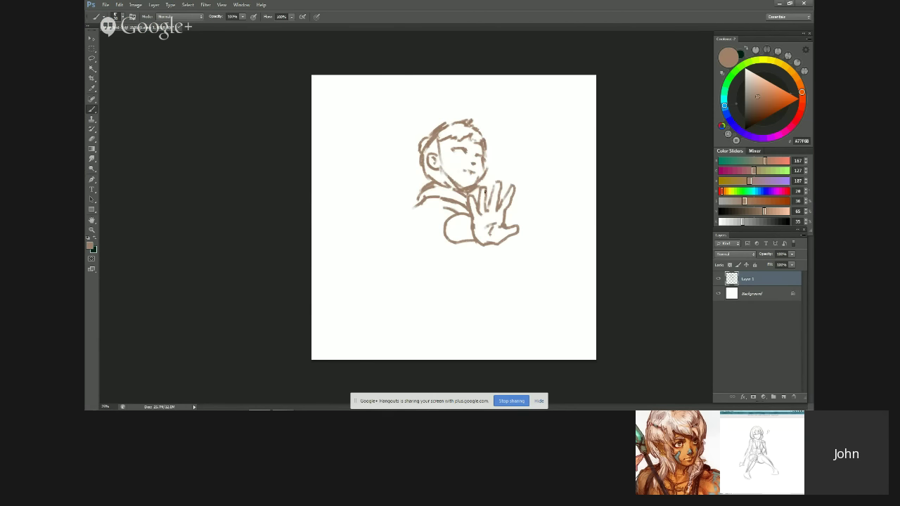
Step: Clean up the neck and draw the shoulder, sleeve folds and lower sleeve edge, flipping the view to compare
key("e")
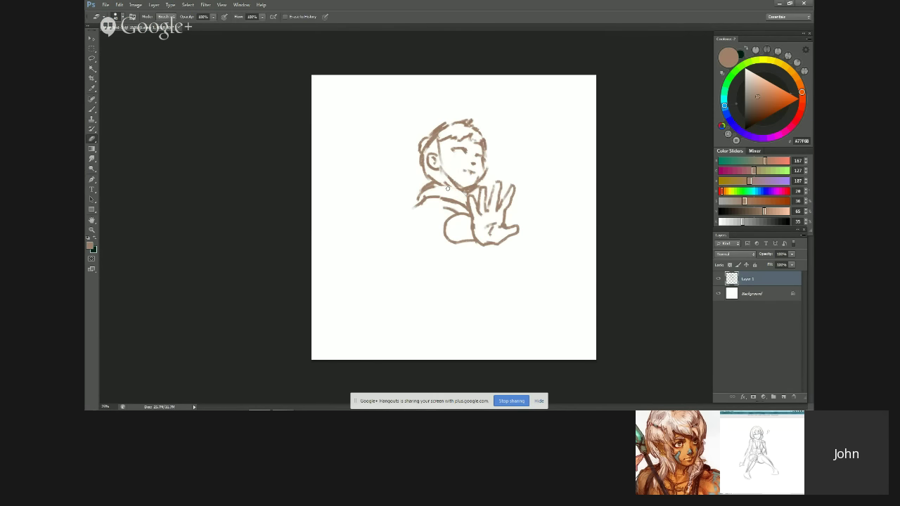
key("b")
mouse_move(421, 214)
left_mouse_down()
mouse_move(423, 236)
mouse_move(437, 247)
mouse_move(461, 247)
mouse_move(421, 240)
left_mouse_up()
key("ctrl+z")
key("ctrl+z")
key("shift+h")
key("ctrl+z")
mouse_move(493, 218)
left_mouse_down()
mouse_move(487, 239)
mouse_move(495, 218)
mouse_move(491, 227)
left_mouse_up()
key("ctrl+z")
key("ctrl+z")
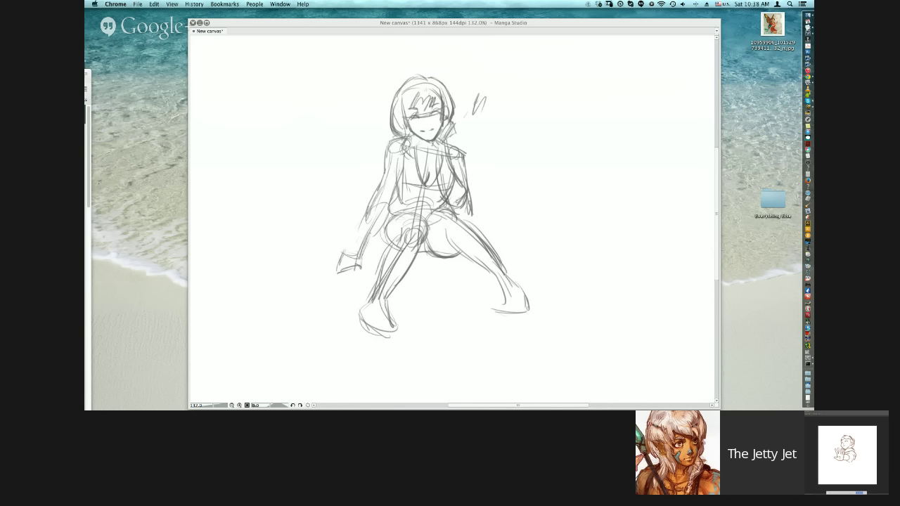
Step: Erase the four raised fingers, keeping the thumb and lower palm
key("e")
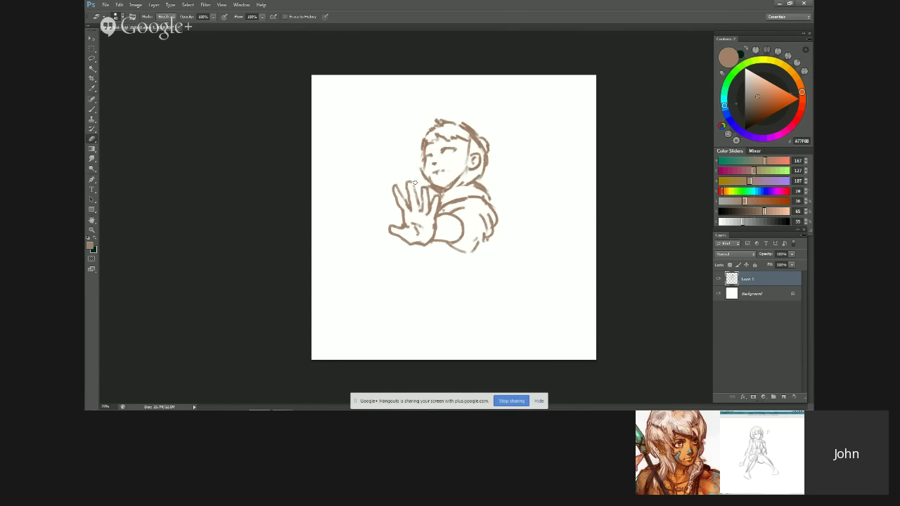
mouse_move(409, 185)
left_mouse_down()
mouse_move(430, 209)
mouse_move(413, 204)
left_mouse_up()
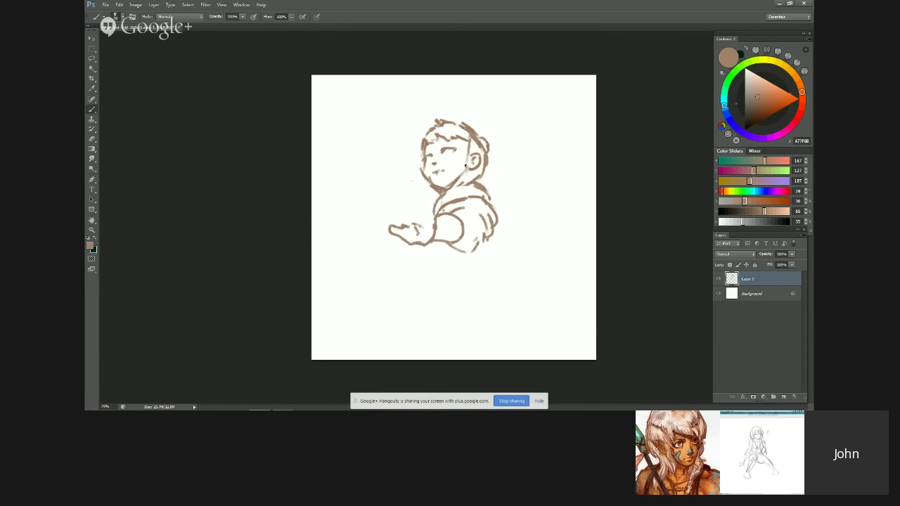
Step: Draw open eyes with pupils on the face, redoing poor strokes and checking them in a mirrored view
left_click_drag(443, 153, 455, 152)
key("ctrl+z")
key("ctrl+z")
key("ctrl+z")
key("ctrl+z")
key("ctrl+z")
key("ctrl+z")
key("ctrl+z")
left_click_drag(450, 152, 454, 158)
key("ctrl+z")
key("ctrl+shift+h")
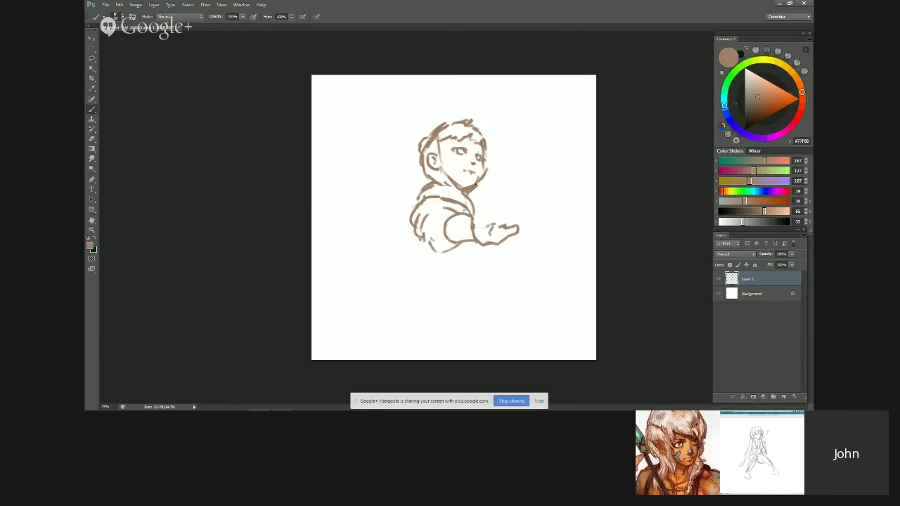
key("ctrl+shift+h")
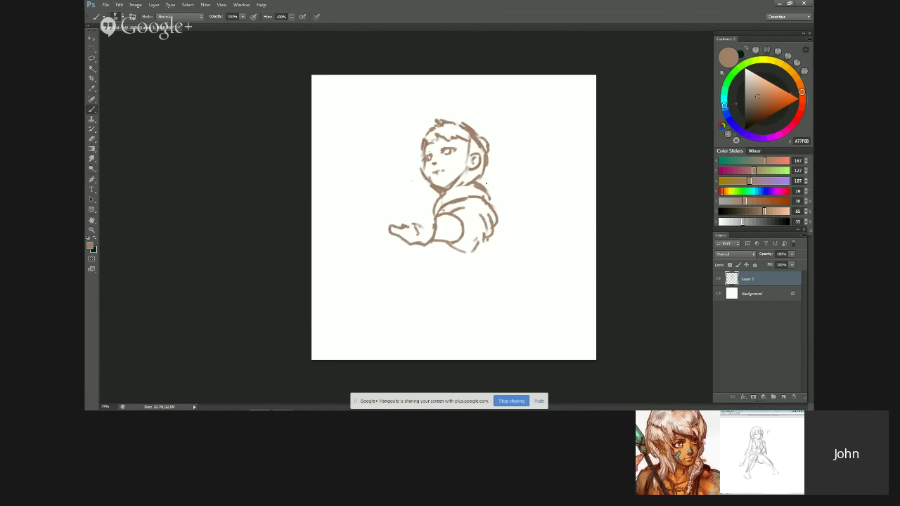
Step: Draw a cape billowing out behind the shoulder with a folded lower corner, undoing unsatisfactory strokes
mouse_move(494, 184)
left_mouse_down()
mouse_move(528, 178)
mouse_move(546, 206)
mouse_move(534, 173)
left_mouse_up()
key("ctrl+z")
key("ctrl+z")
mouse_move(475, 182)
left_mouse_down()
mouse_move(537, 170)
mouse_move(551, 200)
left_mouse_up()
key("ctrl+z")
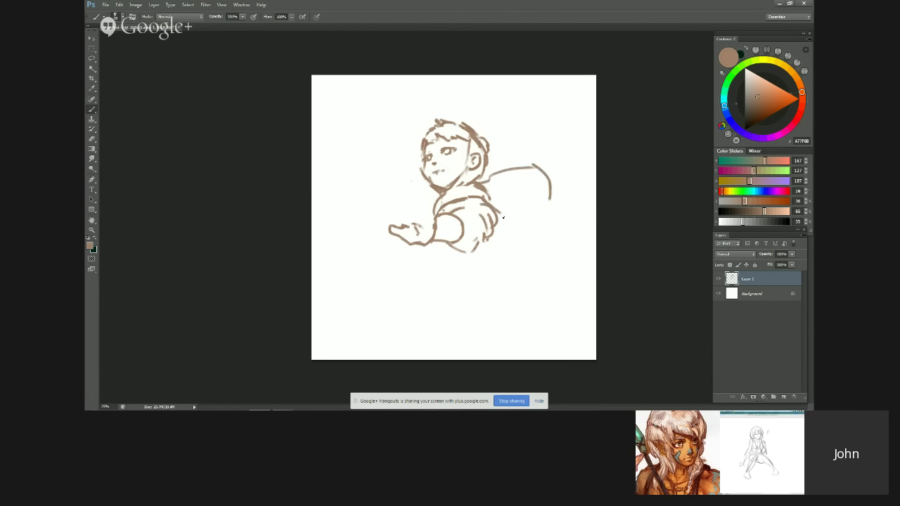
key("ctrl+z")
mouse_move(488, 200)
left_mouse_down()
mouse_move(527, 227)
mouse_move(550, 209)
mouse_move(539, 238)
mouse_move(553, 234)
mouse_move(536, 211)
mouse_move(550, 212)
left_mouse_up()
key("ctrl+alt+z")
key("ctrl+alt+z")
key("ctrl+alt+z")
key("ctrl+z")
key("ctrl+z")
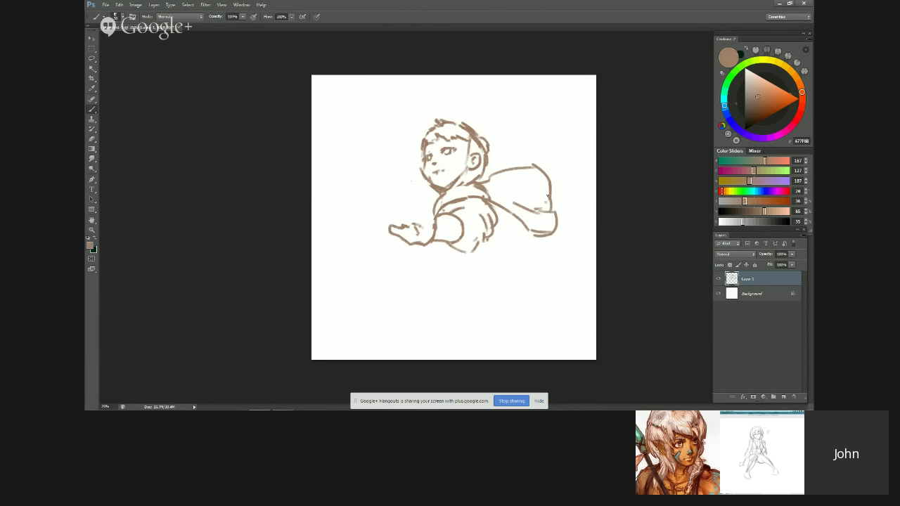
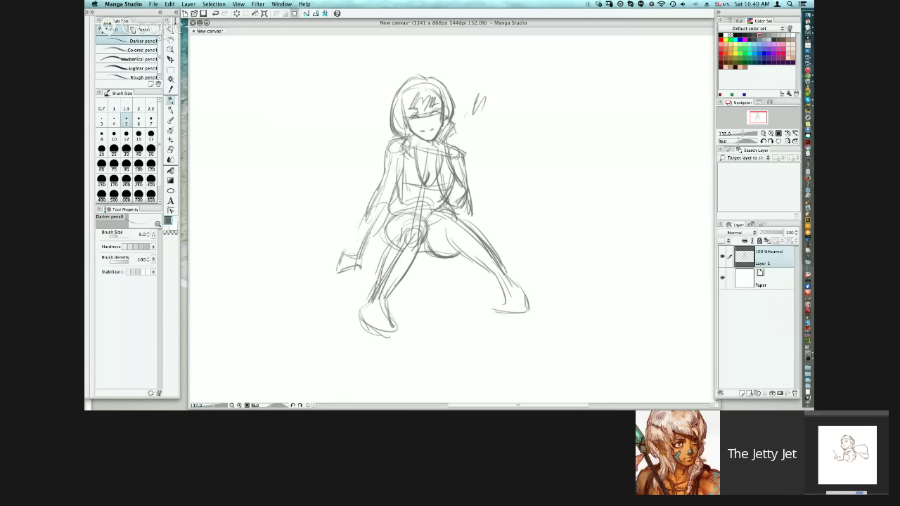
Step: Draw three raised fingers above the boy's outstretched palm, undoing poor strokes and checking them in a mirrored view
key("super+Tab")
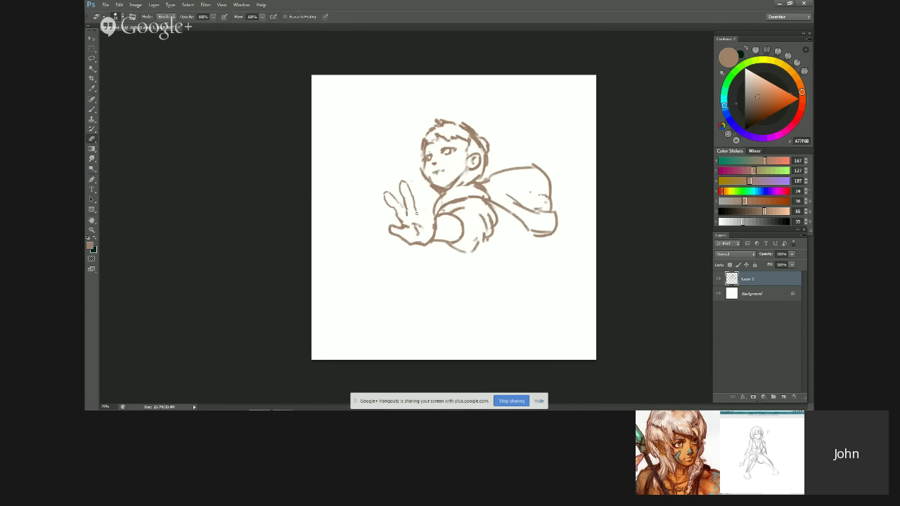
key("b")
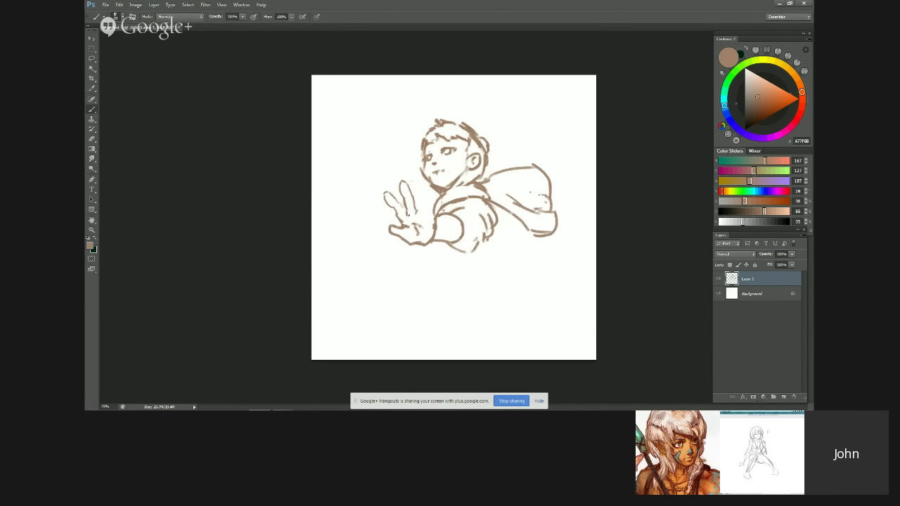
key("e")
key("b")
mouse_move(414, 181)
left_mouse_down()
mouse_move(420, 201)
mouse_move(418, 194)
left_mouse_up()
key("ctrl+z")
key("ctrl+z")
key("ctrl+z")
left_click_drag(425, 184, 427, 197)
left_click_drag(427, 197, 426, 213)
key("ctrl+shift+h")
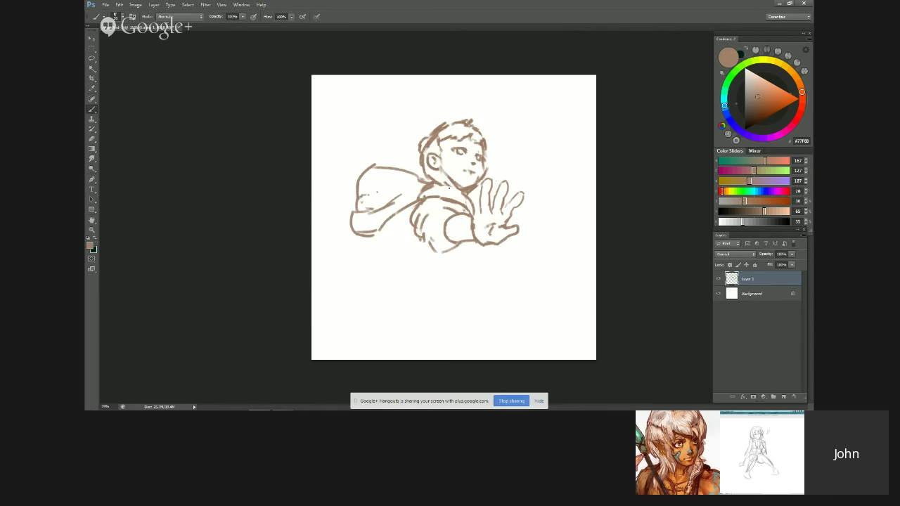
Step: Retouch the tip of the finger nearest the chin and return the view to its unmirrored orientation
key("e")
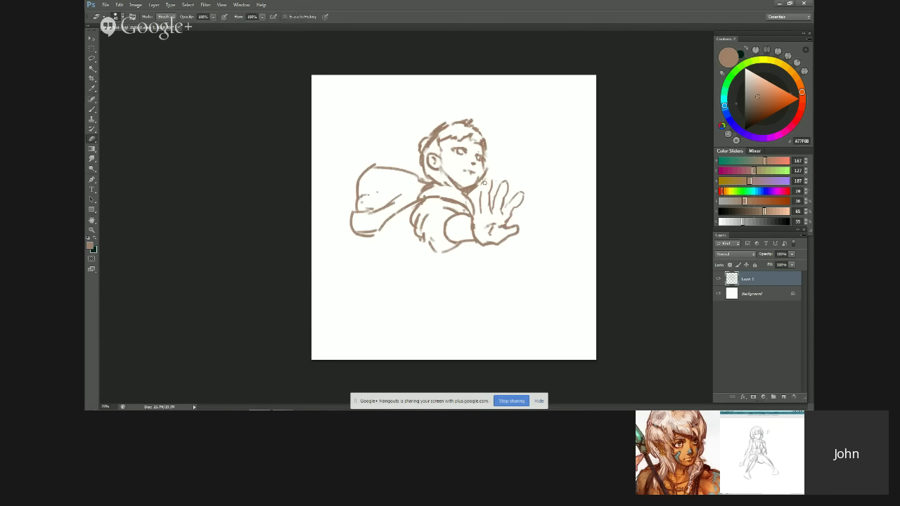
key("b")
mouse_move(486, 179)
left_mouse_down()
mouse_move(480, 193)
mouse_move(492, 183)
left_mouse_up()
key("ctrl+z")
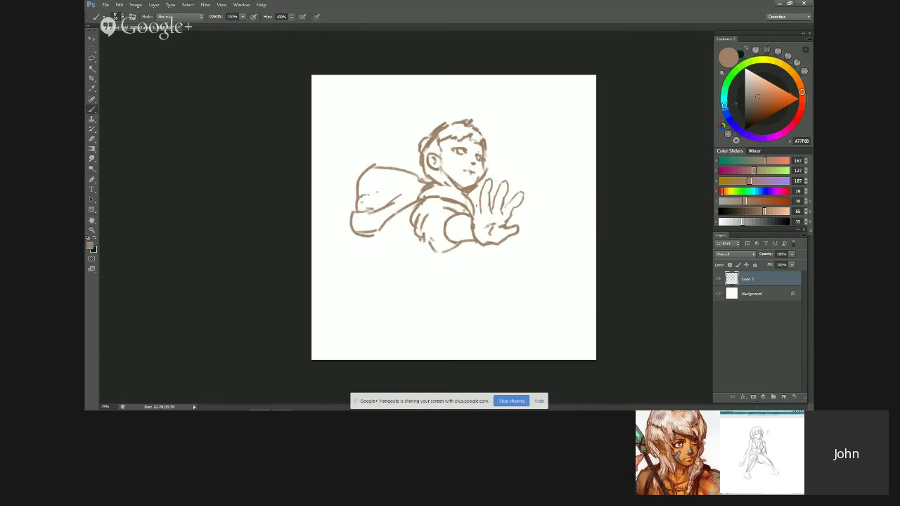
key("h")
key("e")
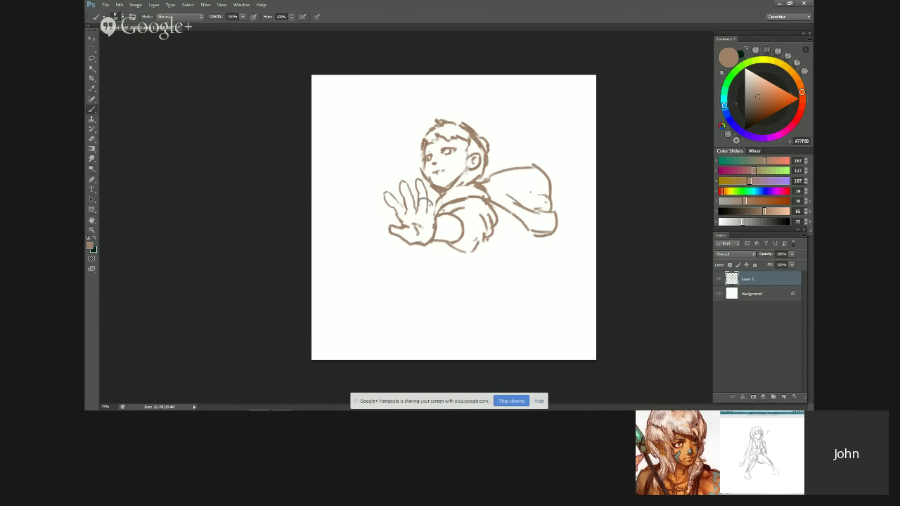
Step: Erase the open hand and replace it with a closed fist with an extended thumb, checking its lower edge in a mirrored view
key("e")
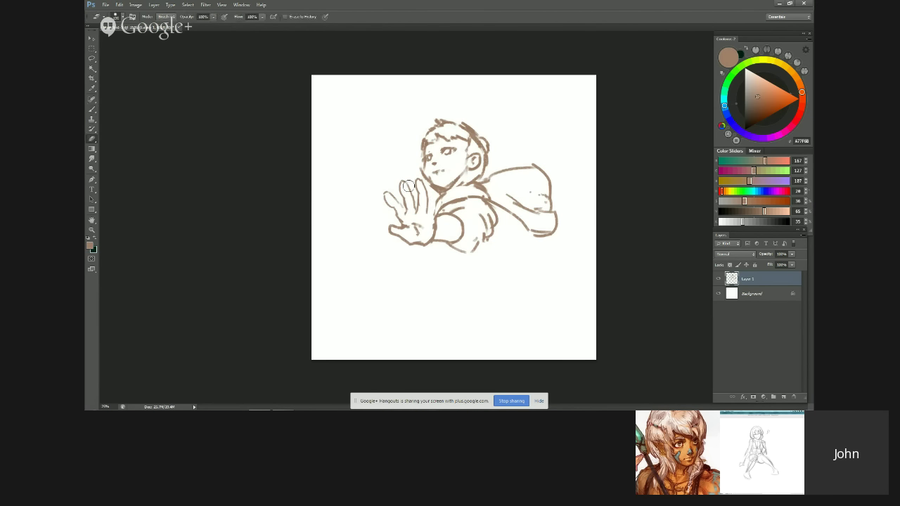
mouse_move(413, 185)
left_mouse_down()
mouse_move(420, 195)
mouse_move(402, 177)
mouse_move(386, 195)
left_mouse_up()
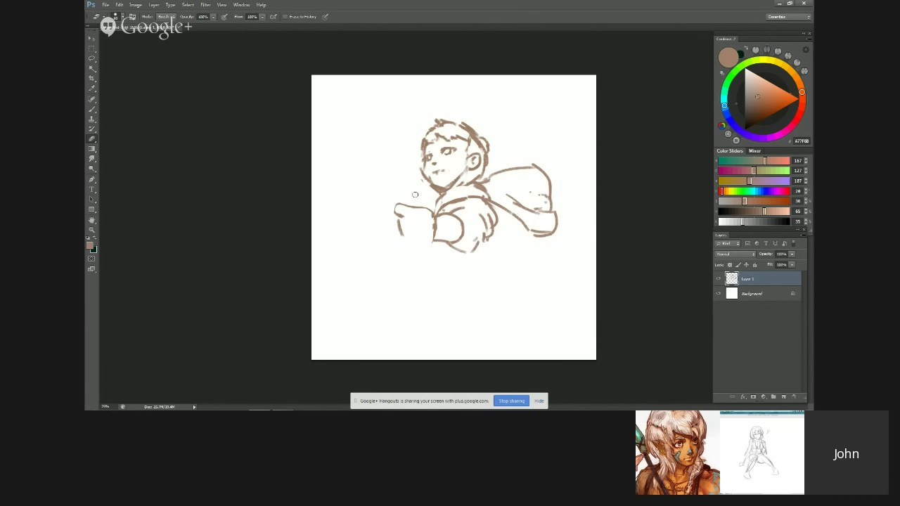
key("b")
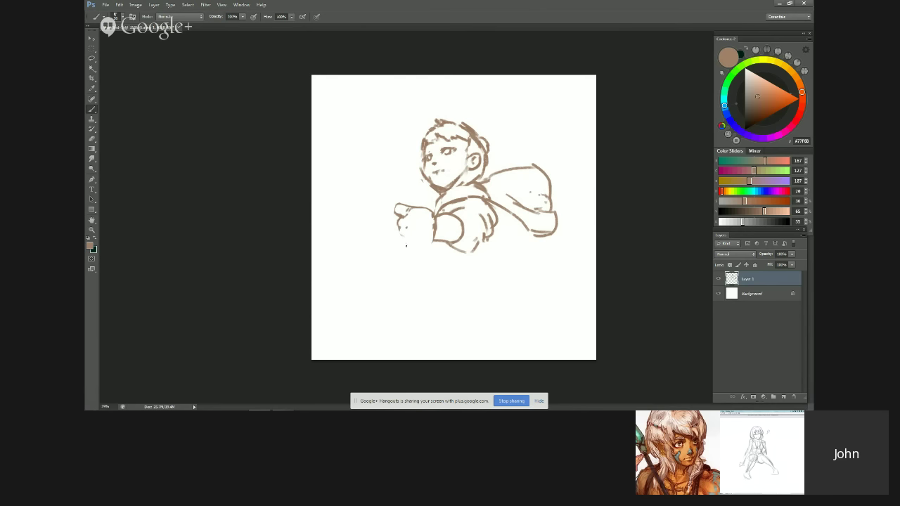
left_click_drag(405, 246, 432, 243)
key("ctrl+shift+h")
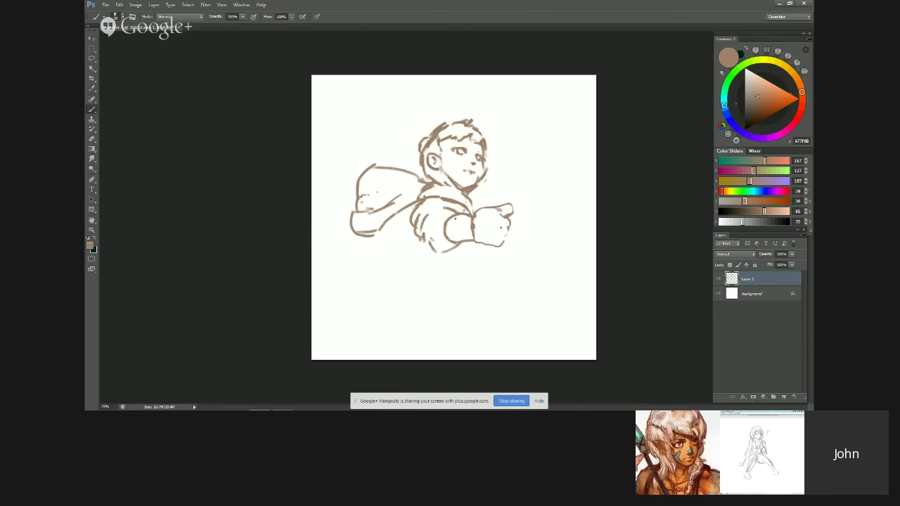
left_click_drag(487, 245, 500, 245)
key("ctrl+z")
Step: Erase the wrist line between fist and sleeve and redraw the fist's upper edge in the unmirrored view
key("e")
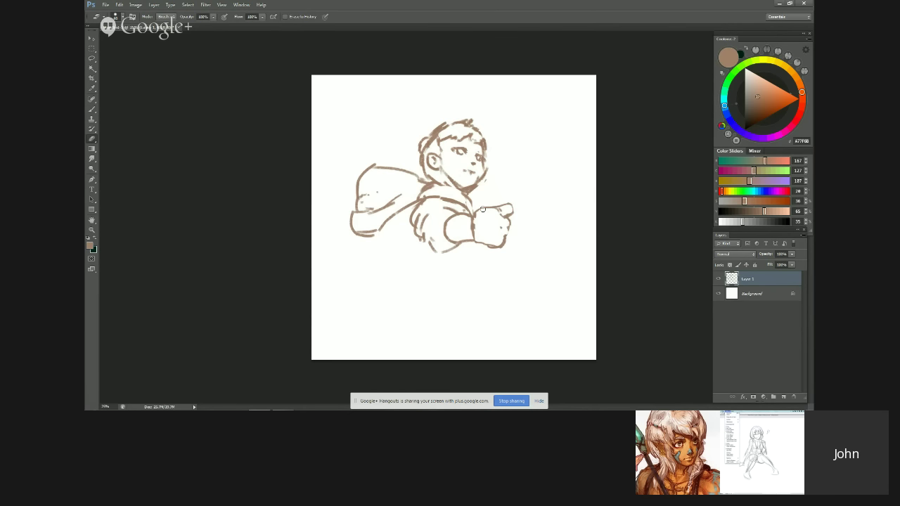
left_click_drag(478, 216, 481, 229)
key("ctrl+shift+h")
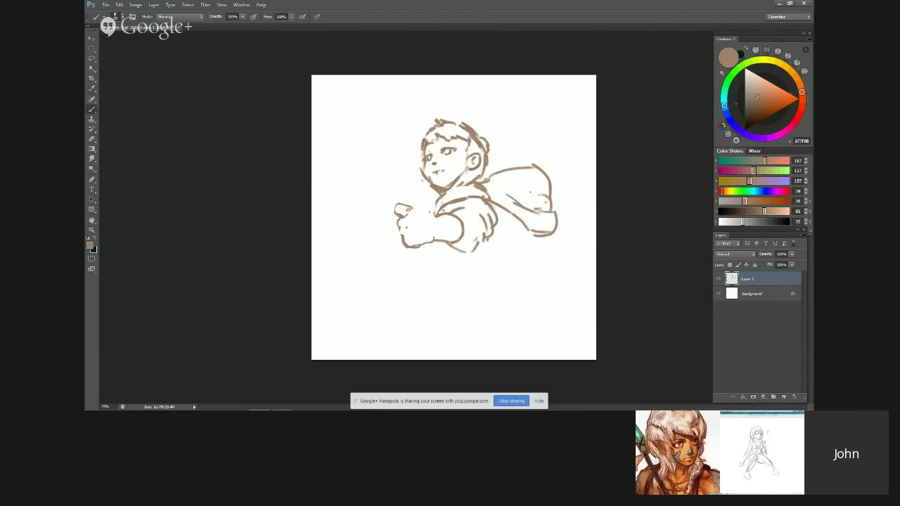
key("b")
left_click_drag(409, 208, 433, 213)
Step: Switch to Manga Studio and add a hair stroke along the side of the seated girl's face
left_click(280, 4)
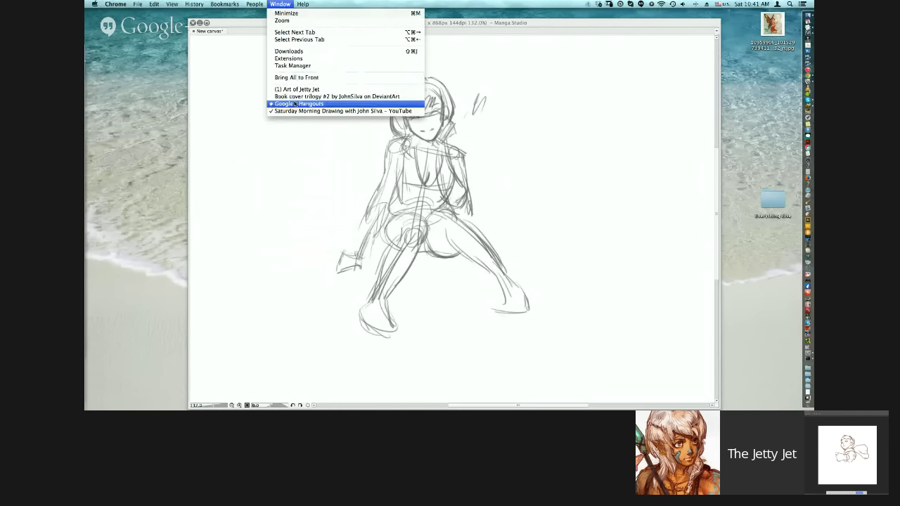
left_click(281, 4)
left_click(285, 27)
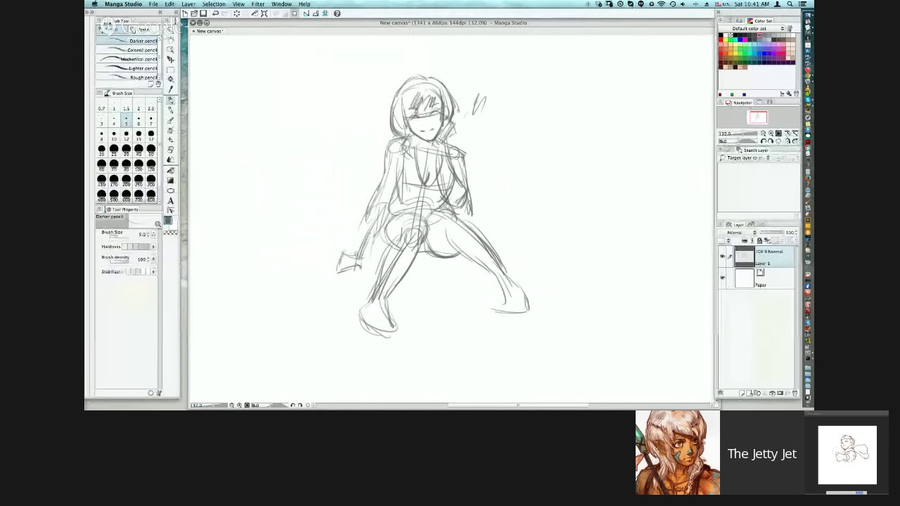
left_click_drag(453, 98, 454, 119)
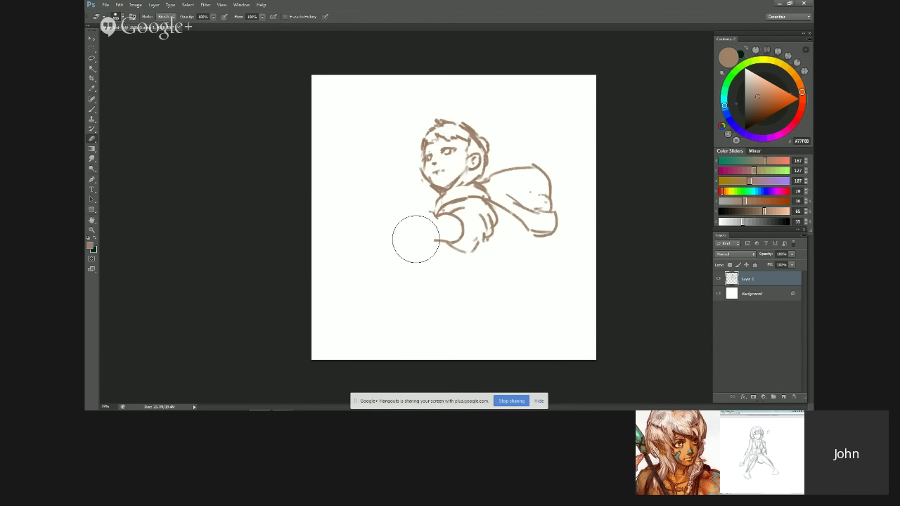
Step: Try sketching a raised hand in front of the boy's shoulder in Photoshop, and erase its strokes
key("b")
left_click_drag(398, 199, 405, 213)
key("ctrl+z")
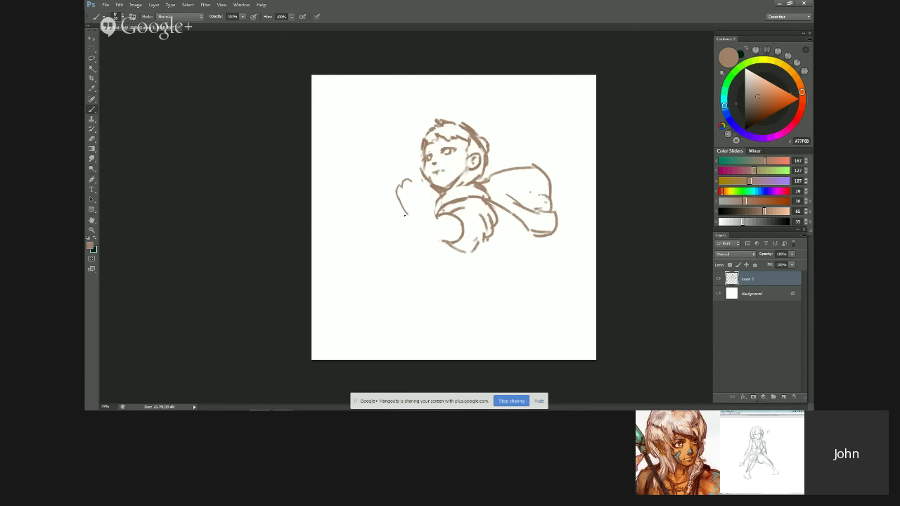
left_click_drag(409, 215, 398, 225)
key("ctrl+z")
key("e")
left_click_drag(410, 182, 397, 197)
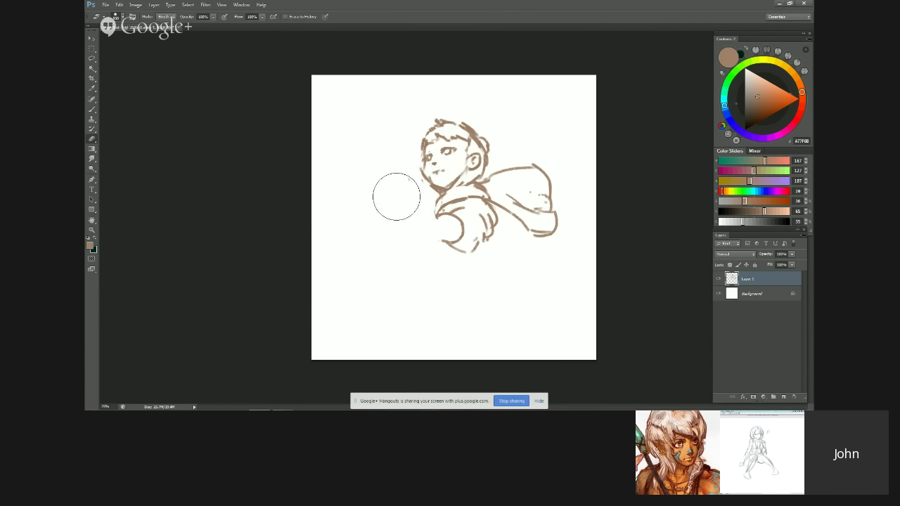
Step: Draw the boy's torso below the sleeve with a curved lower hem, undoing unsatisfactory strokes
key("b")
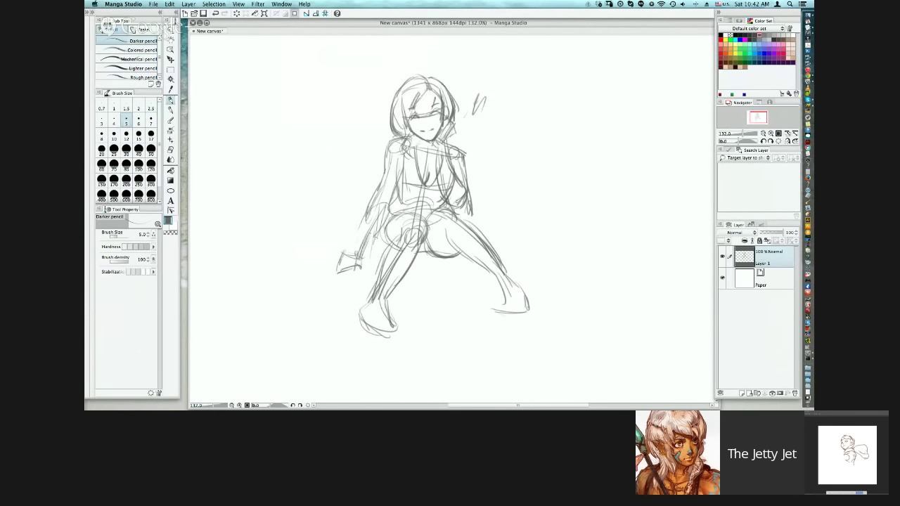
left_click_drag(378, 220, 373, 243)
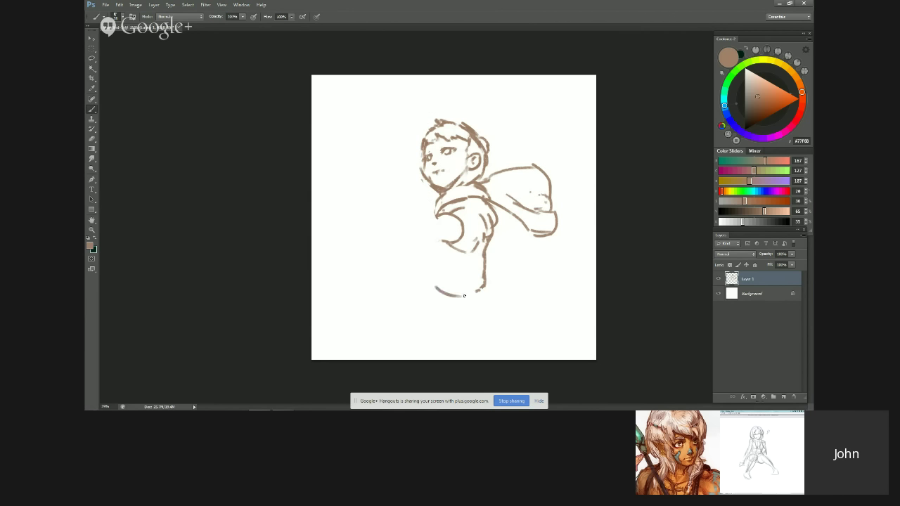
left_click_drag(443, 291, 483, 288)
left_click_drag(438, 269, 434, 286)
key("ctrl+z")
key("ctrl+z")
key("ctrl+z")
mouse_move(431, 286)
left_mouse_down()
mouse_move(440, 303)
mouse_move(436, 291)
left_mouse_up()
key("ctrl+z")
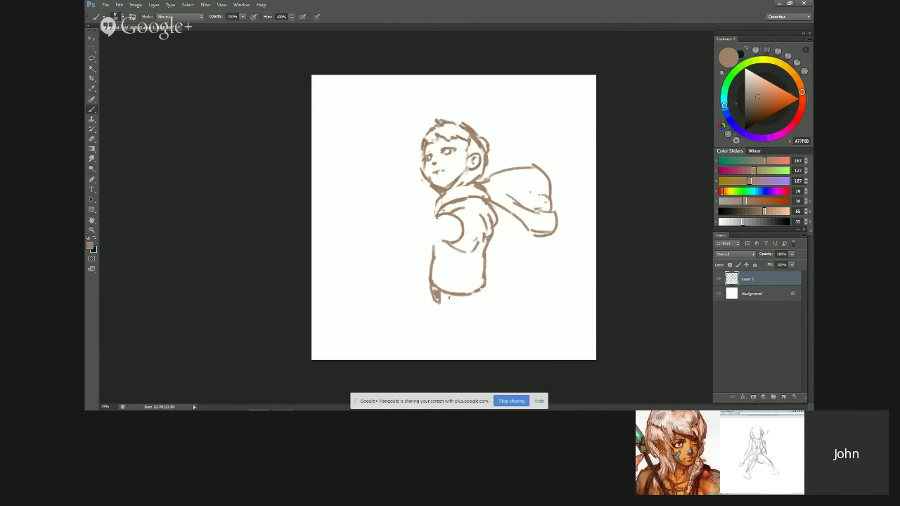
Step: Draw a belt band under the torso hem and clear the rough buckle strokes at its front with a smaller eraser
mouse_move(441, 305)
left_mouse_down()
mouse_move(476, 302)
mouse_move(483, 291)
left_mouse_up()
key("ctrl+z")
key("ctrl+z")
key("e")
key("bracketleft")
key("bracketleft")
key("bracketleft")
key("bracketleft")
key("bracketleft")
key("bracketleft")
key("bracketleft")
key("bracketleft")
key("bracketleft")
key("bracketleft")
left_click_drag(431, 290, 434, 296)
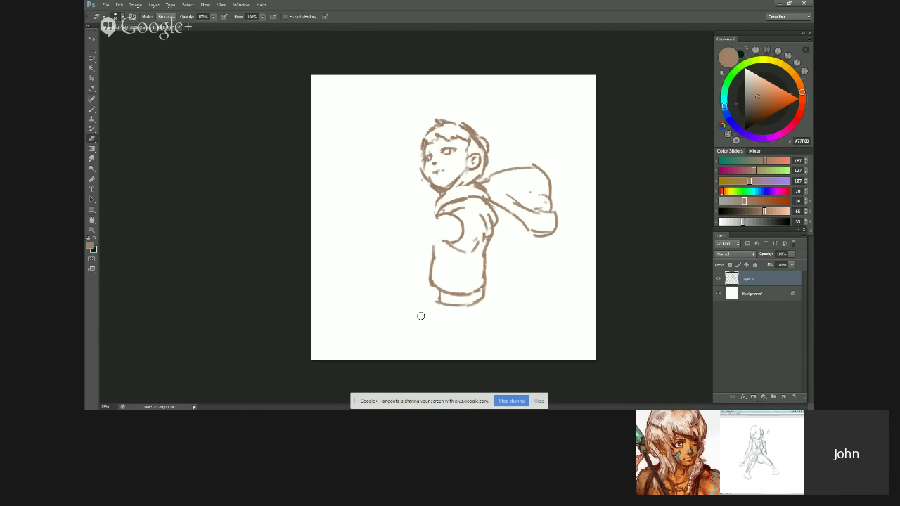
Step: Redraw the front end of the belt with a small rectangular buckle
key("b")
left_click_drag(431, 288, 431, 296)
key("ctrl+z")
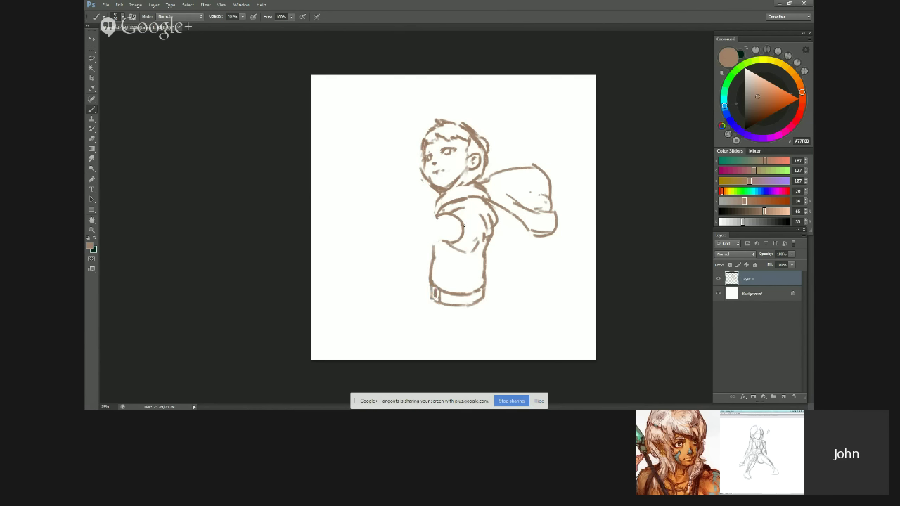
Step: Erase the overlapping lines at the front of the collar and redraw the top edge of the shoulder
key("e")
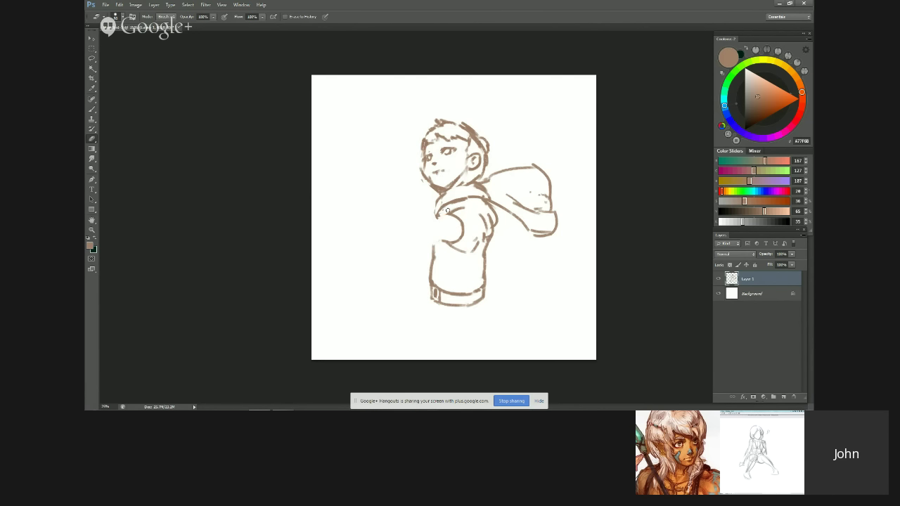
left_click_drag(448, 211, 441, 216)
key("b")
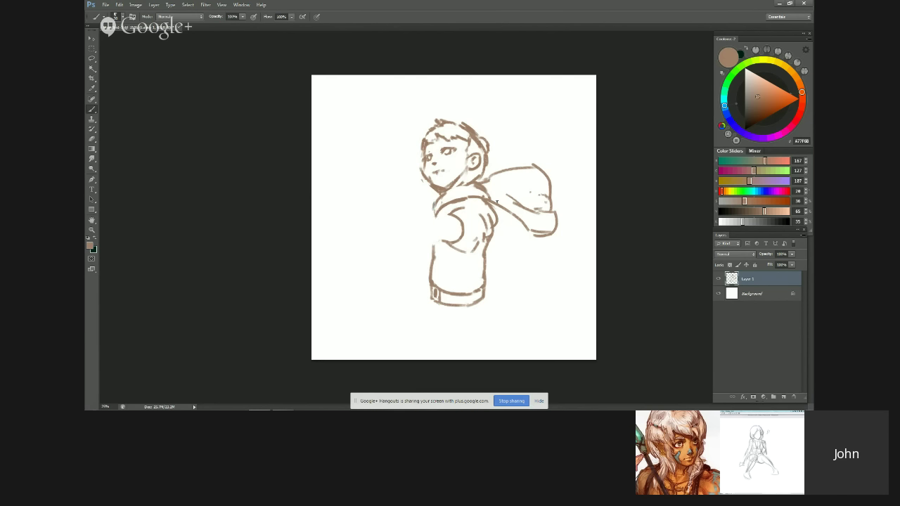
key("ctrl+z")
left_click_drag(453, 207, 484, 204)
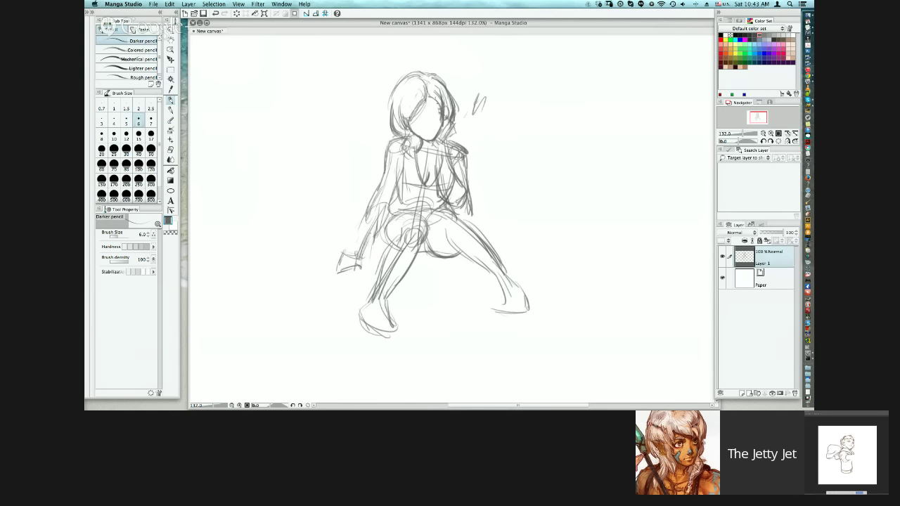
Step: In Manga Studio, erase the overlapping sketch lines between the girl's torso and bent arm with the Hard eraser
key("e")
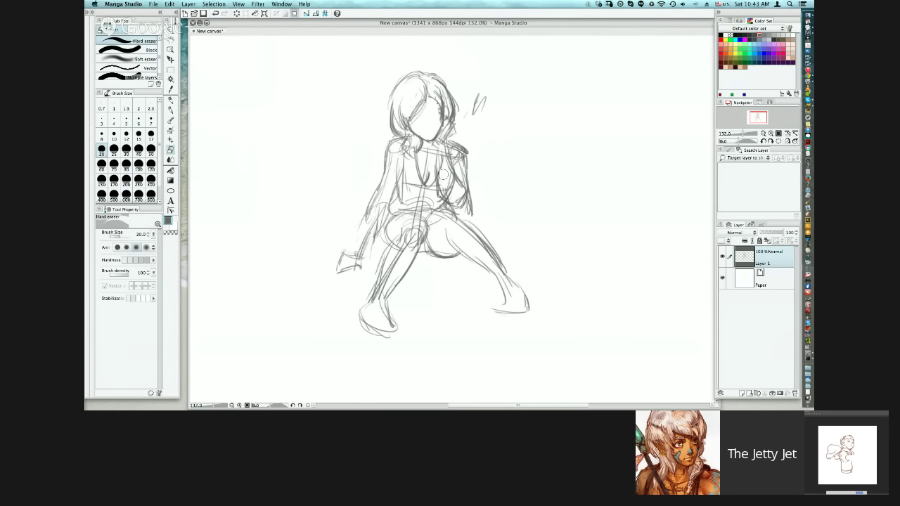
mouse_move(443, 175)
left_mouse_down()
mouse_move(445, 197)
mouse_move(454, 197)
left_mouse_up()
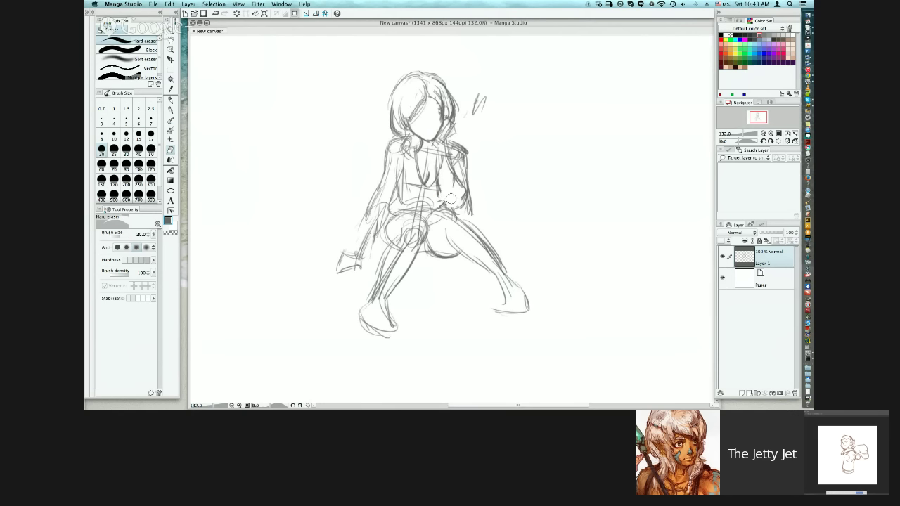
key("p")
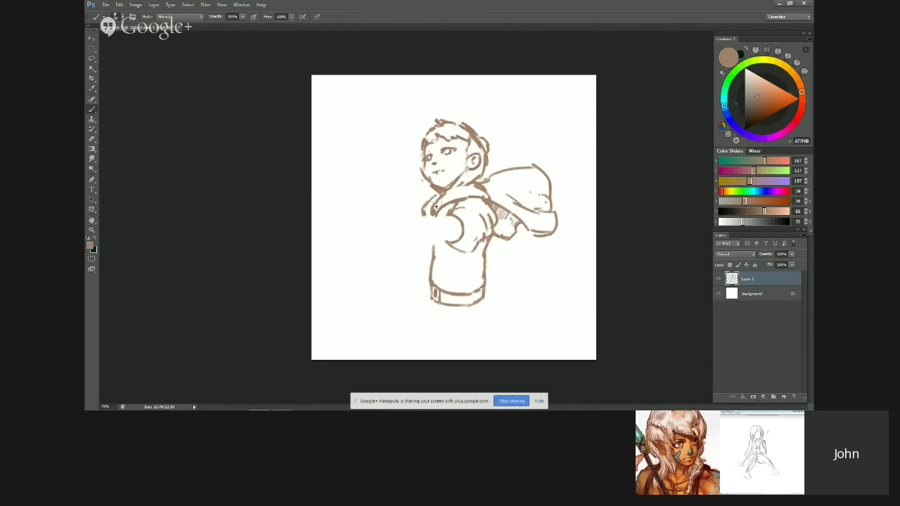
Step: Try a small side sketch in the empty canvas area beside the boy's head in Photoshop, and remove it
key("e")
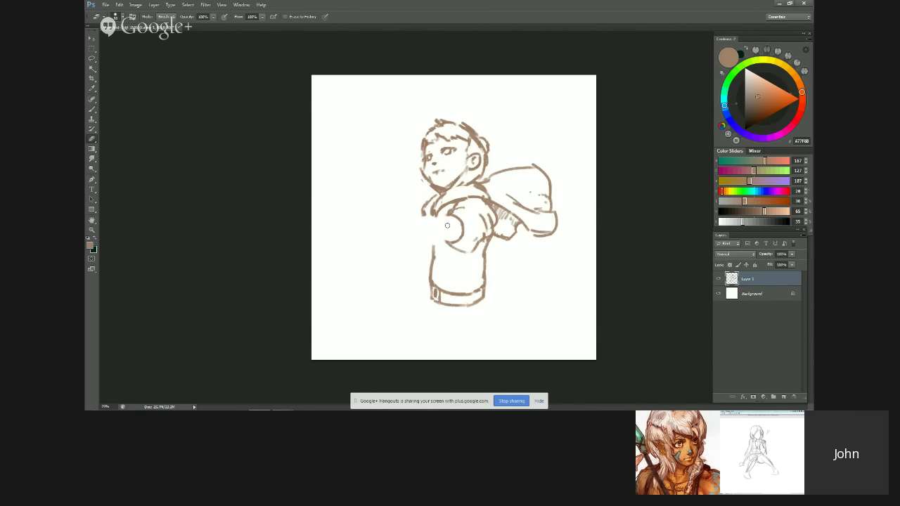
key("b")
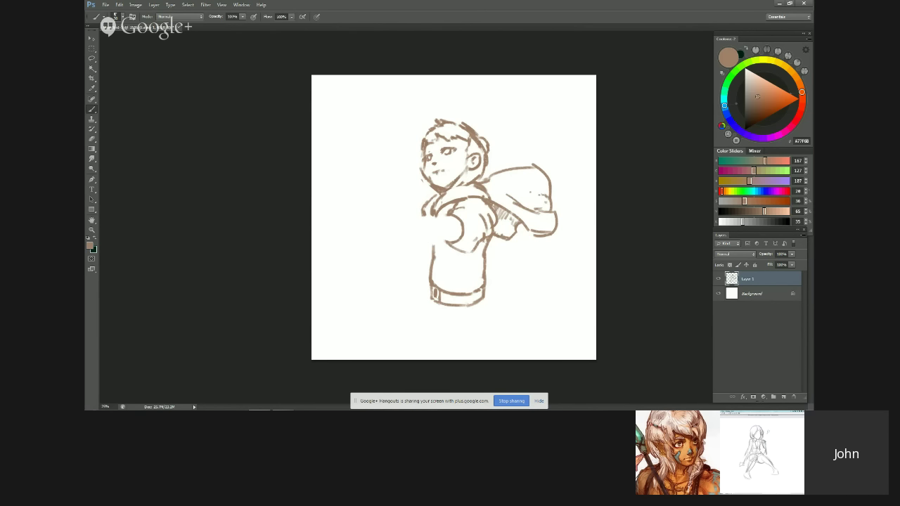
mouse_move(505, 129)
left_mouse_down()
mouse_move(506, 144)
mouse_move(512, 124)
left_mouse_up()
left_click_drag(505, 135, 524, 133)
left_click_drag(517, 131, 521, 123)
mouse_move(526, 133)
left_mouse_down()
mouse_move(543, 121)
mouse_move(531, 159)
mouse_move(550, 154)
left_mouse_up()
left_click_drag(547, 150, 554, 147)
mouse_move(557, 138)
left_mouse_down()
mouse_move(559, 152)
mouse_move(560, 144)
left_mouse_up()
left_click_drag(563, 133, 567, 139)
key("e")
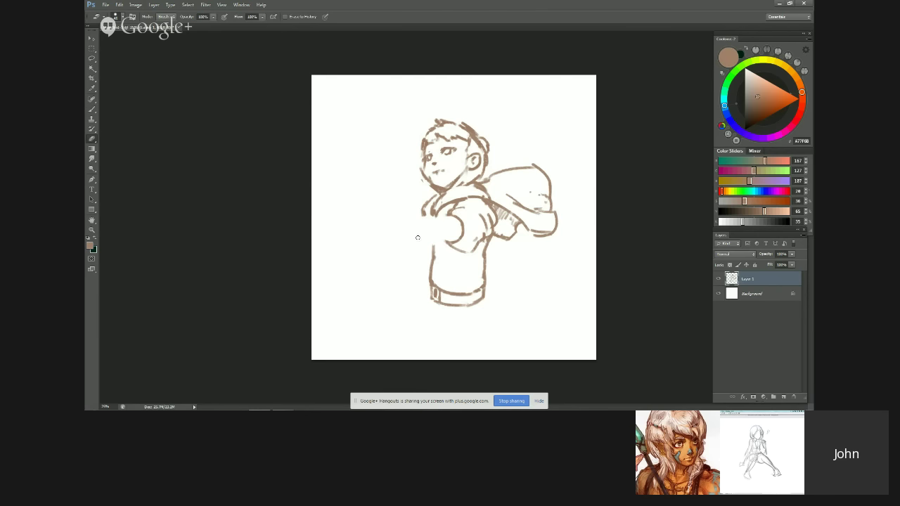
Step: Redraw the boy's raised hand with separate spread fingers in front of his collar, erasing stray lines between strokes
key("b")
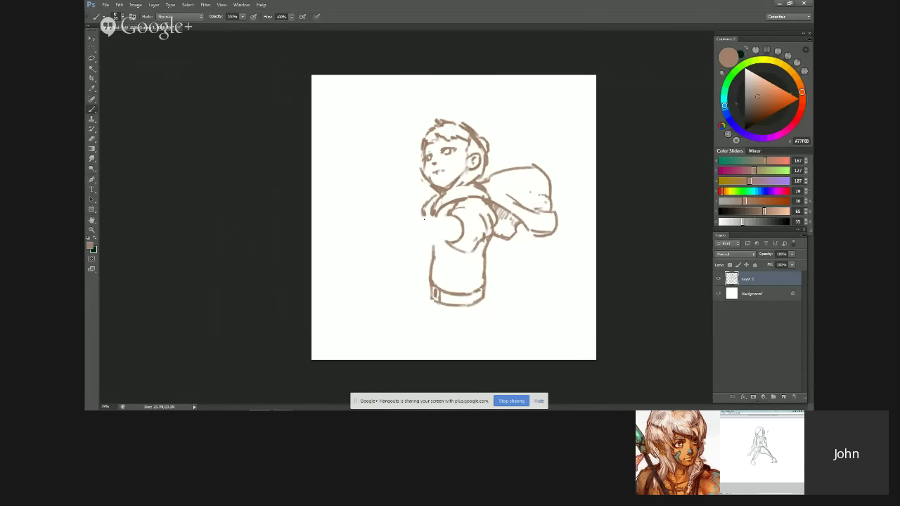
key("e")
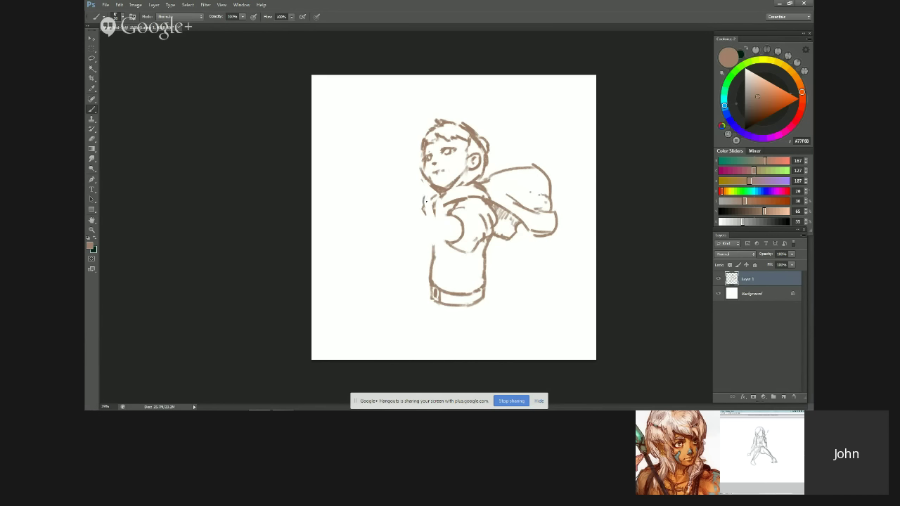
key("b")
left_click_drag(426, 195, 421, 204)
mouse_move(413, 202)
left_mouse_down()
mouse_move(425, 219)
mouse_move(414, 213)
mouse_move(428, 220)
mouse_move(431, 207)
left_mouse_up()
key("ctrl+z")
key("ctrl+z")
key("ctrl+z")
key("ctrl+z")
key("ctrl+z")
key("e")
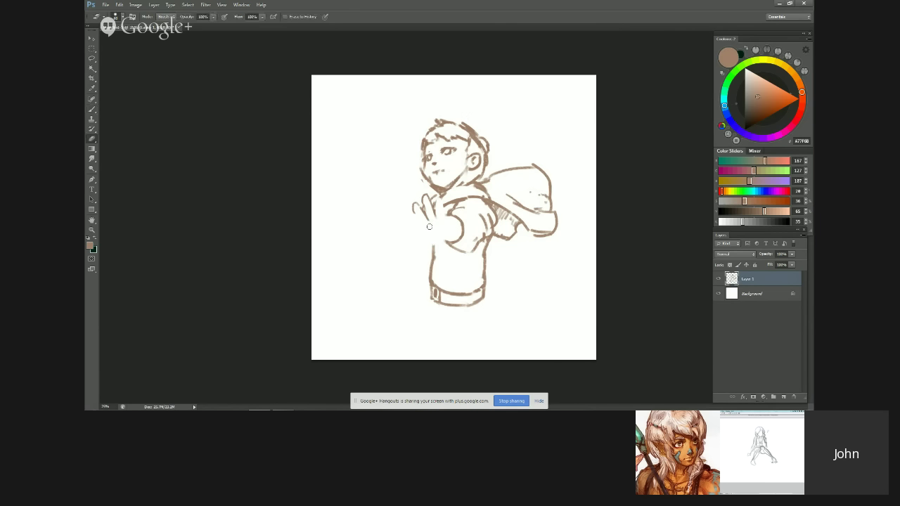
key("b")
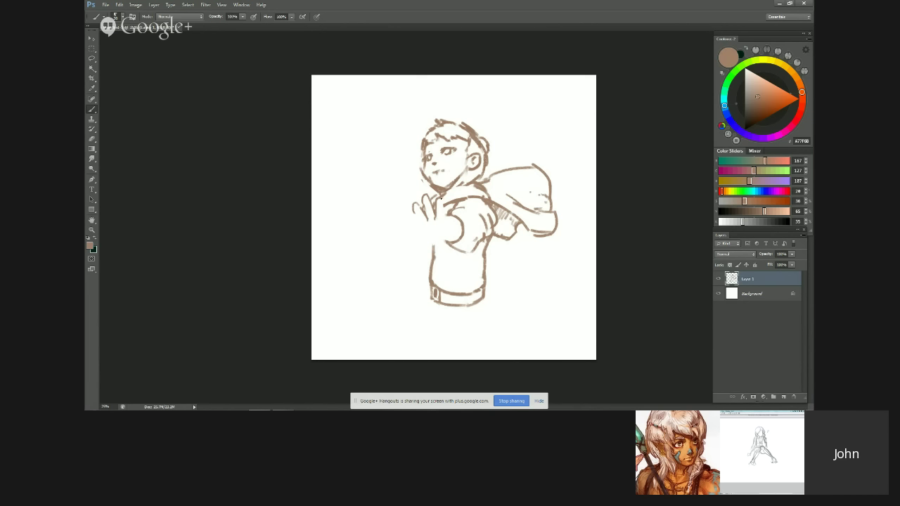
Step: Draw the boy's raised forearm as a foreshortened cylinder pointing forward below the fingers
left_click_drag(441, 198, 443, 205)
left_click_drag(405, 229, 417, 230)
key("ctrl+z")
left_click_drag(417, 246, 430, 244)
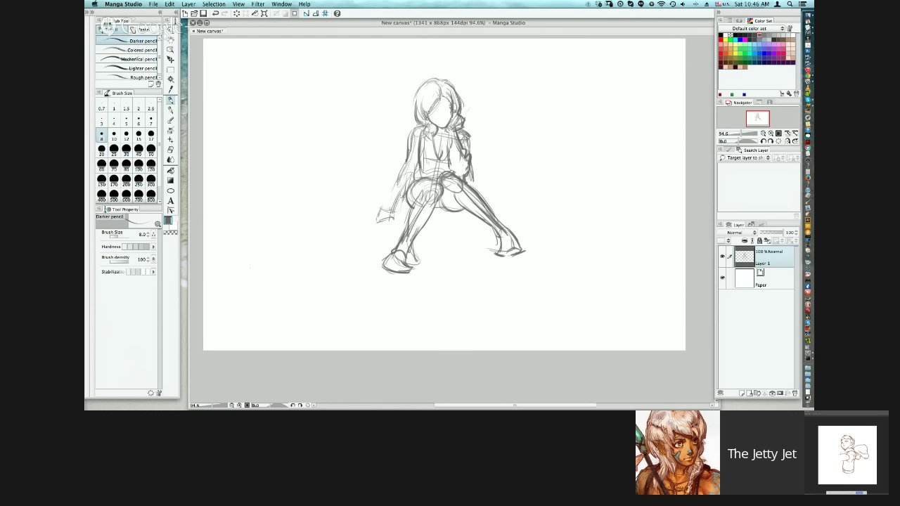
Step: In Manga Studio, add a Darker pencil stroke along the seated girl's straight arm
mouse_move(408, 171)
left_mouse_down()
mouse_move(401, 196)
mouse_move(414, 179)
left_mouse_up()
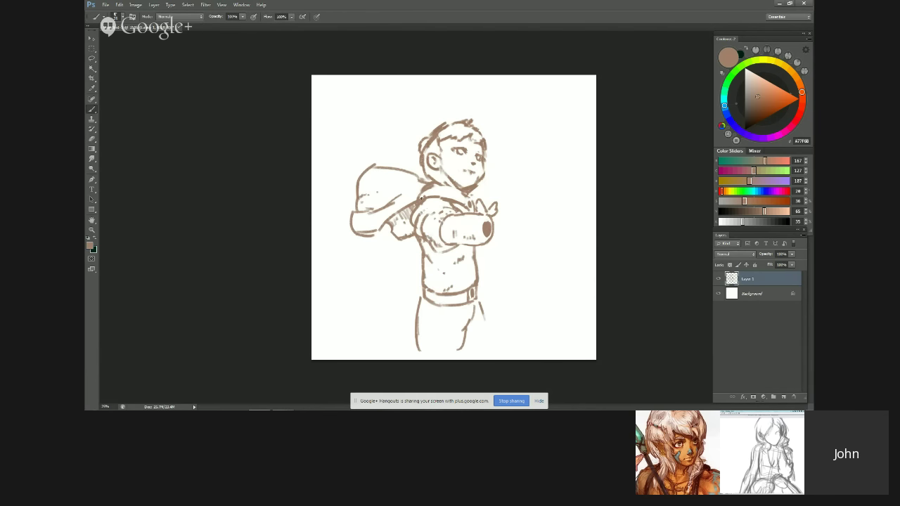
Step: Flip the Photoshop canvas back and draw the boy's front trouser leg down to the canvas's lower edge
key("h")
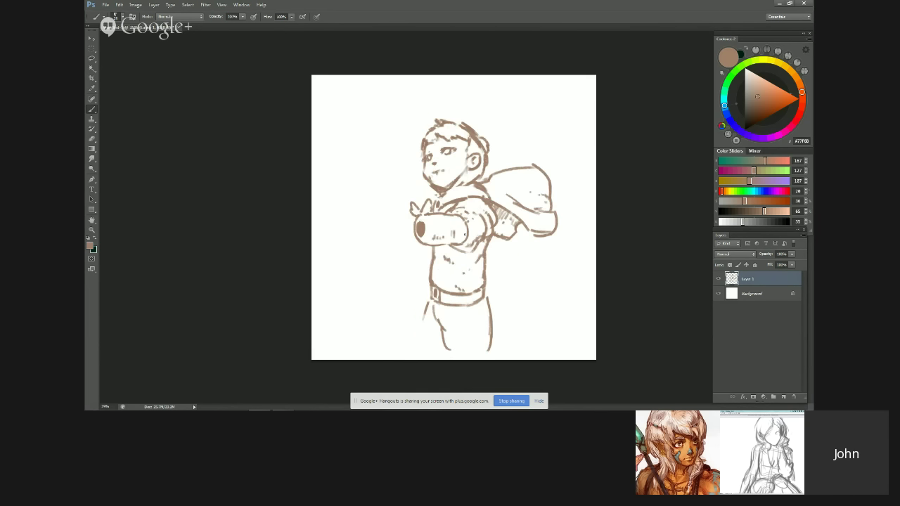
left_click_drag(430, 301, 410, 355)
key("ctrl+z")
key("ctrl+z")
key("ctrl+z")
key("ctrl+z")
left_click_drag(413, 339, 412, 350)
mouse_move(411, 345)
left_mouse_down()
mouse_move(410, 366)
mouse_move(453, 358)
left_mouse_up()
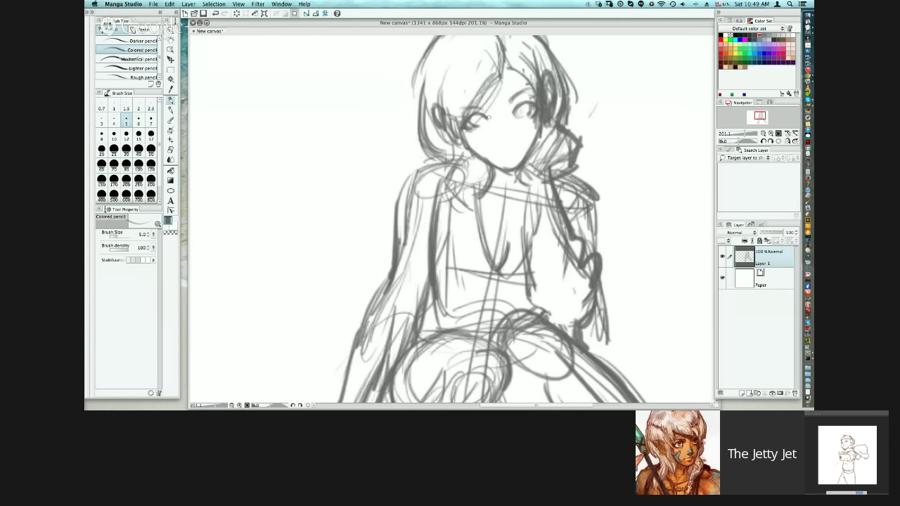
Step: In Manga Studio, sketch the details of the seated girl's eyes with the Colored pencil
mouse_move(487, 117)
left_mouse_down()
mouse_move(524, 114)
mouse_move(516, 116)
left_mouse_up()
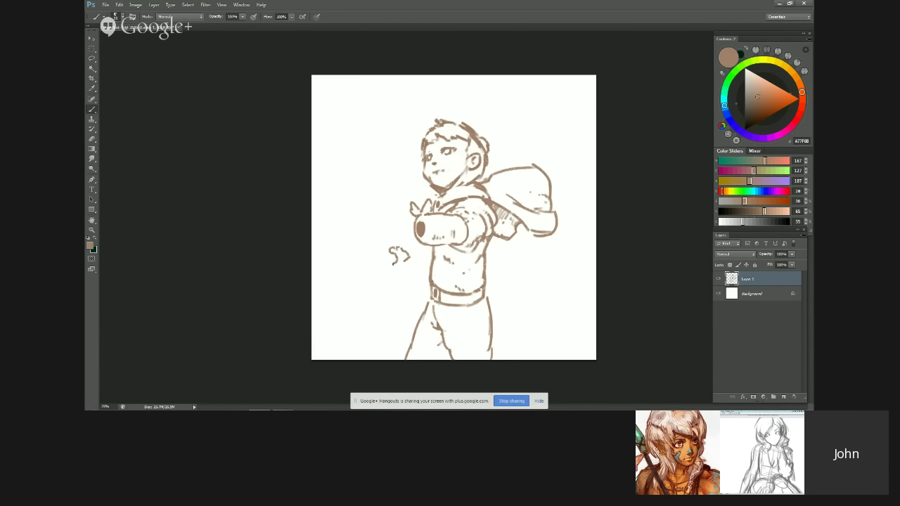
Step: In Photoshop, draw the boy's lowered hand in front of his waist and check it in a mirrored view
mouse_move(393, 265)
left_mouse_down()
mouse_move(409, 256)
mouse_move(404, 263)
left_mouse_up()
key("e")
key("b")
key("ctrl+shift+h")
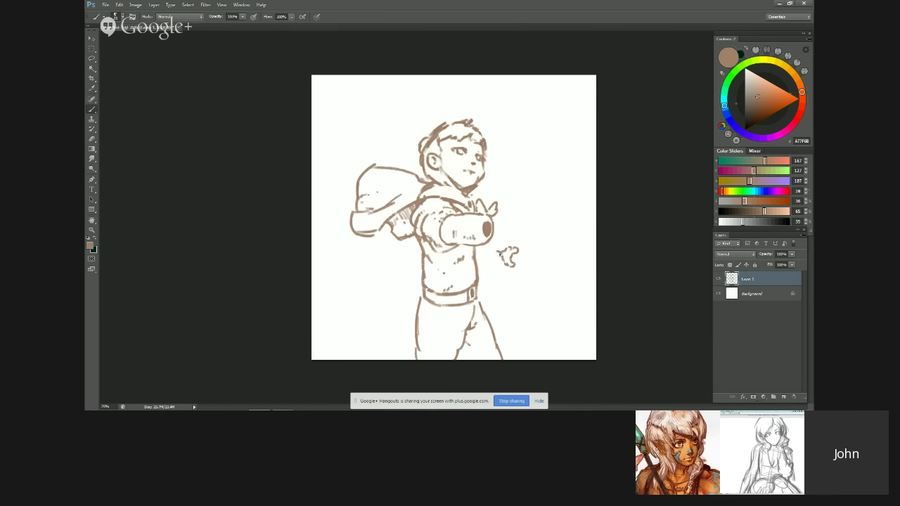
key("ctrl+shift+h")
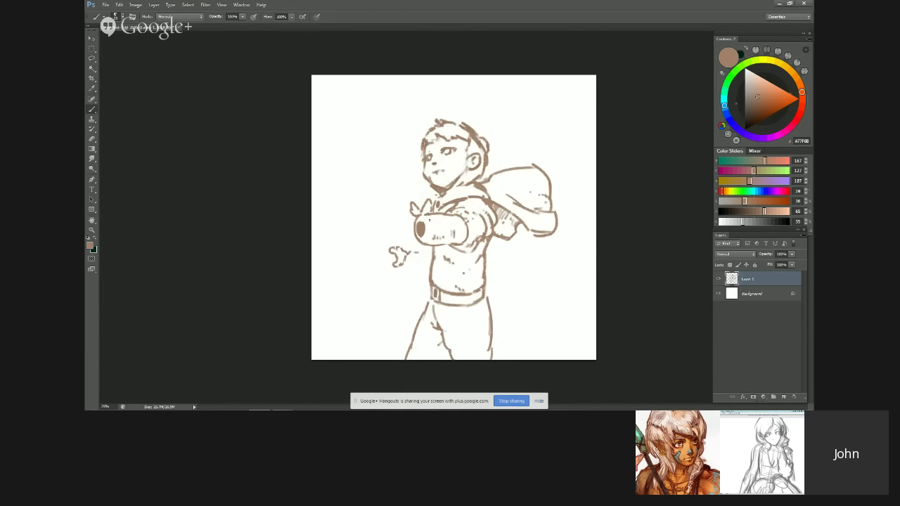
key("e")
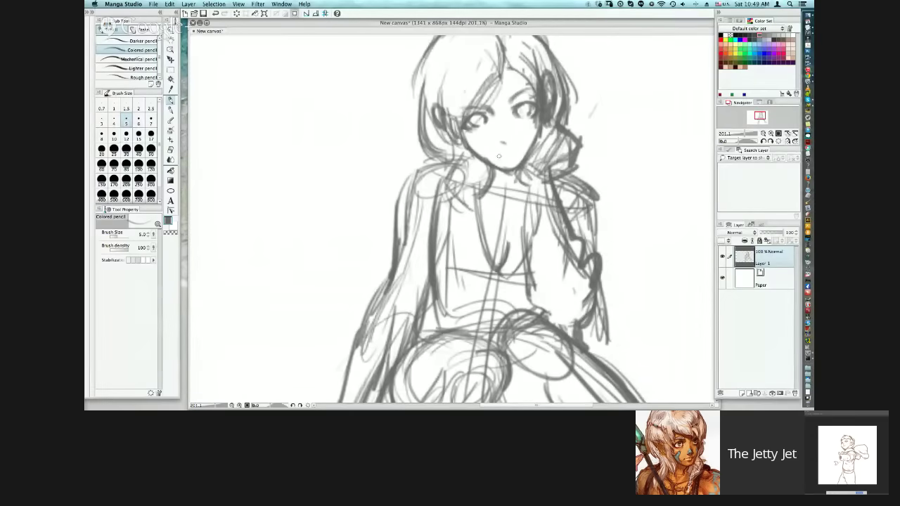
Step: Draw the sleeve lines of the forearm connecting the lowered hand to the boy's torso
key("b")
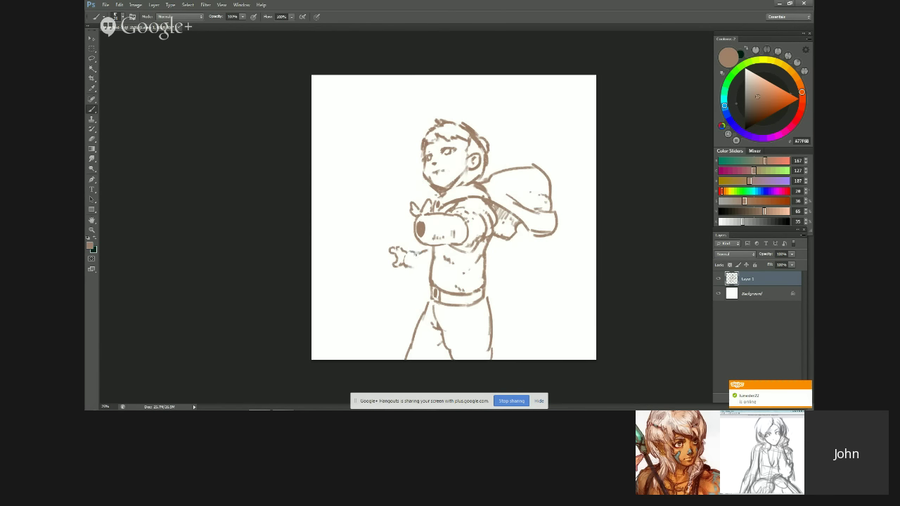
key("F2")
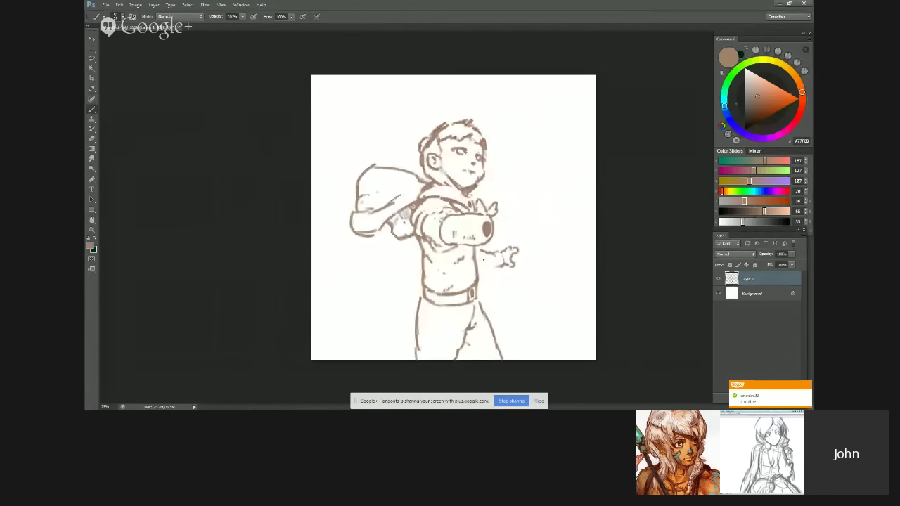
left_click_drag(482, 271, 493, 265)
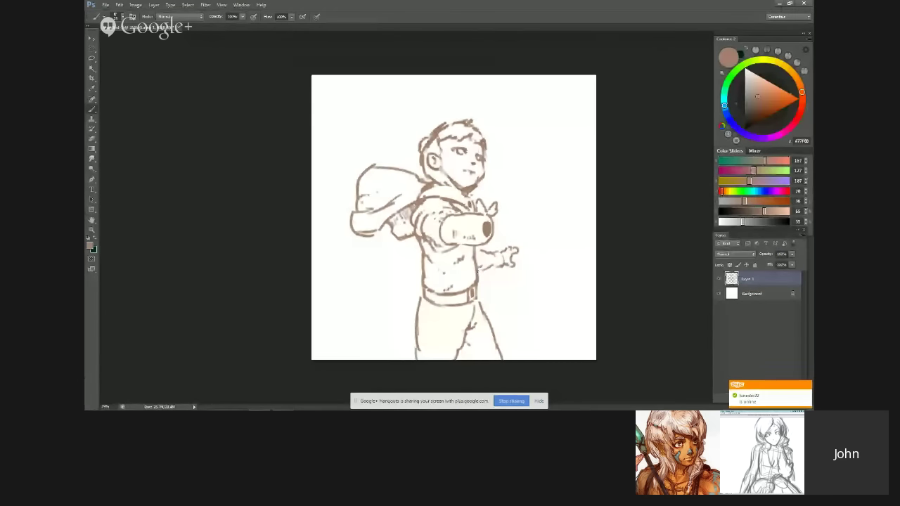
key("e")
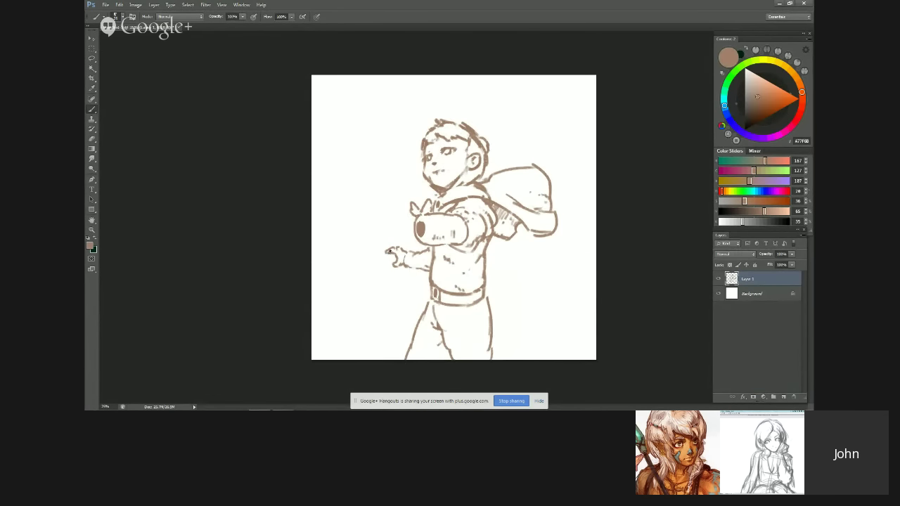
Step: Erase and redraw the fingers of the boy's lowered hand to refine their shape
key("e")
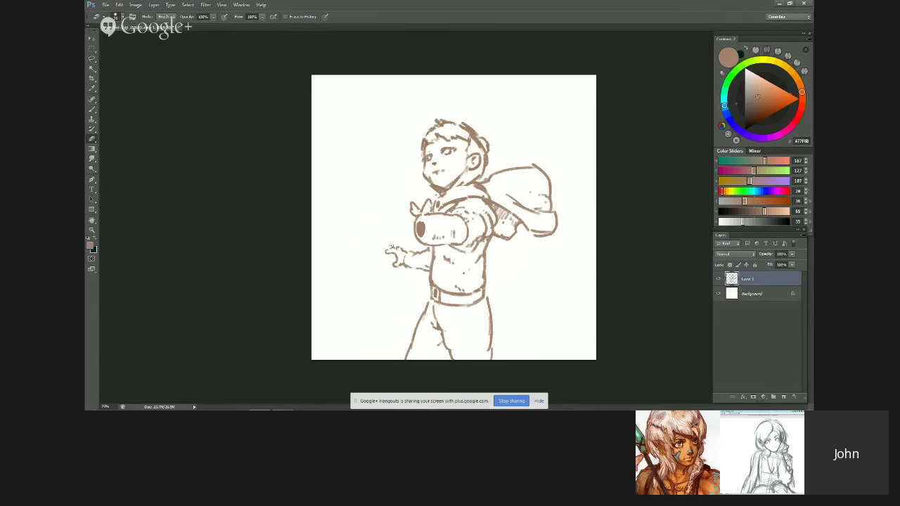
key("b")
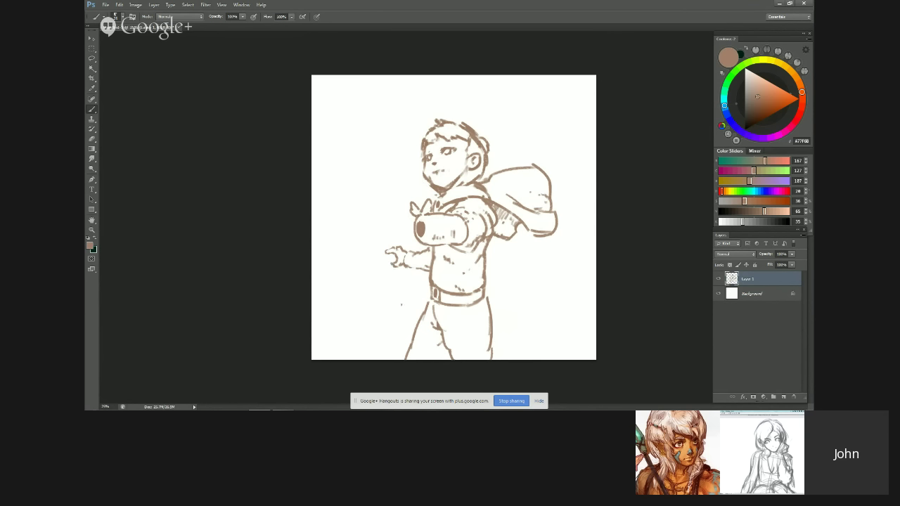
key("e")
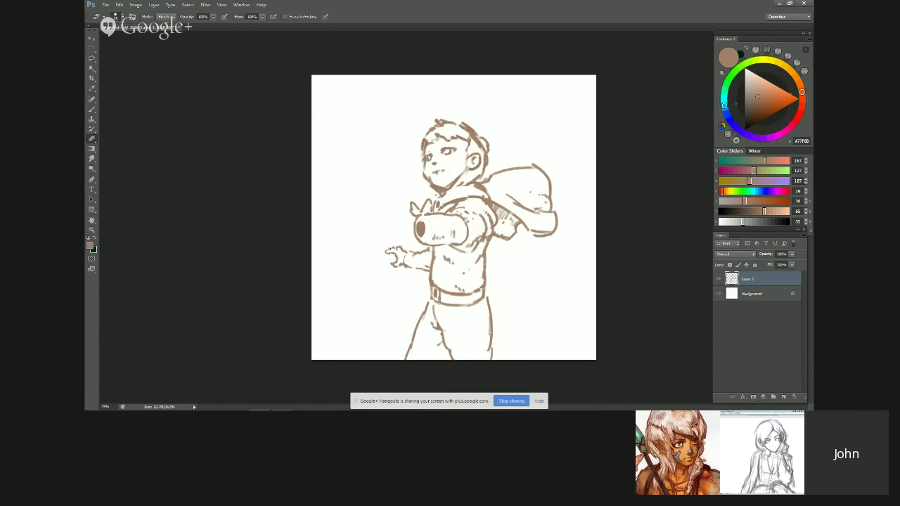
key("b")
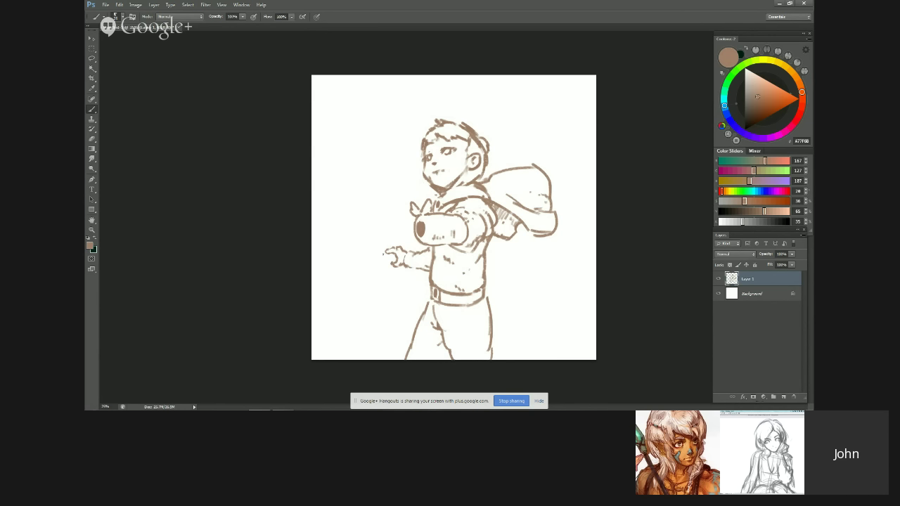
Step: Draw a small robot's domed head under the boy's lowered hand, with a band and rounded lower section
left_click_drag(378, 257, 375, 291)
key("ctrl+z")
key("ctrl+z")
key("ctrl+z")
key("ctrl+z")
mouse_move(386, 254)
left_mouse_down()
mouse_move(366, 281)
mouse_move(375, 273)
mouse_move(373, 293)
mouse_move(372, 281)
mouse_move(403, 280)
left_mouse_up()
key("ctrl+z")
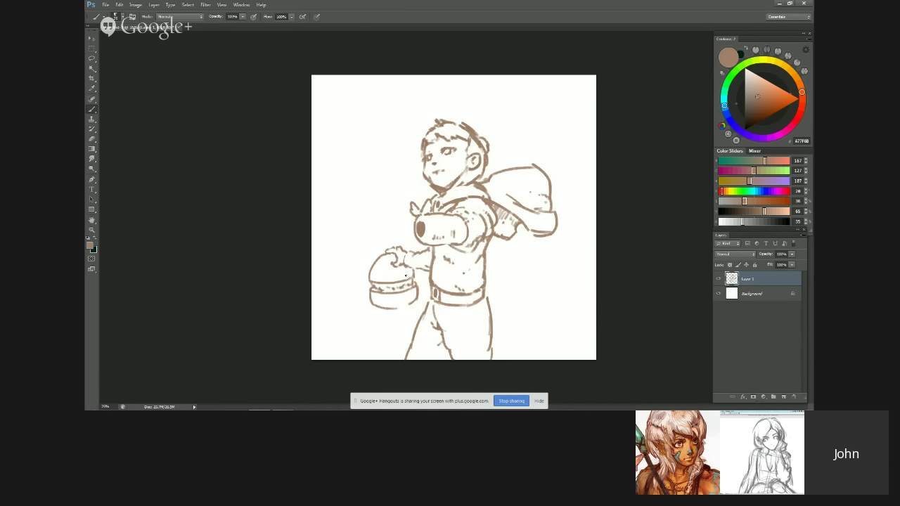
Step: Clean up the outline of the robot's head and add round eyes and a small chin
key("e")
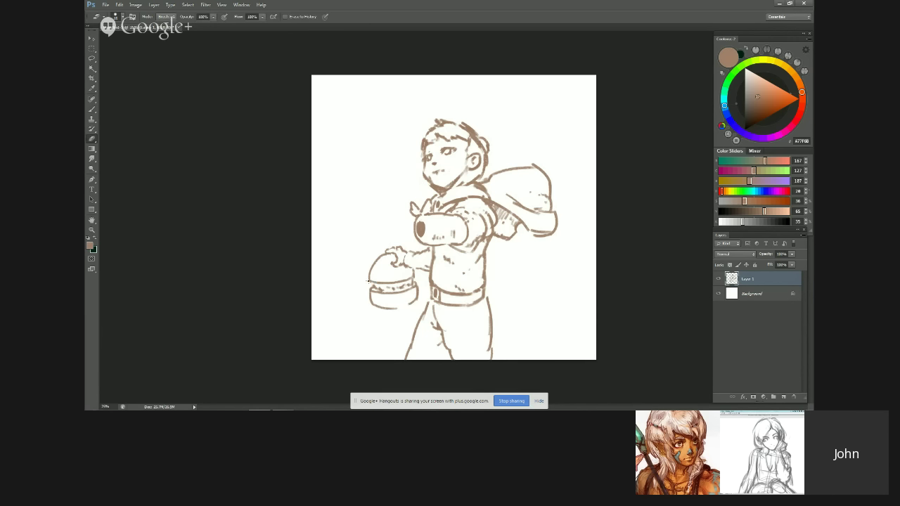
key("b")
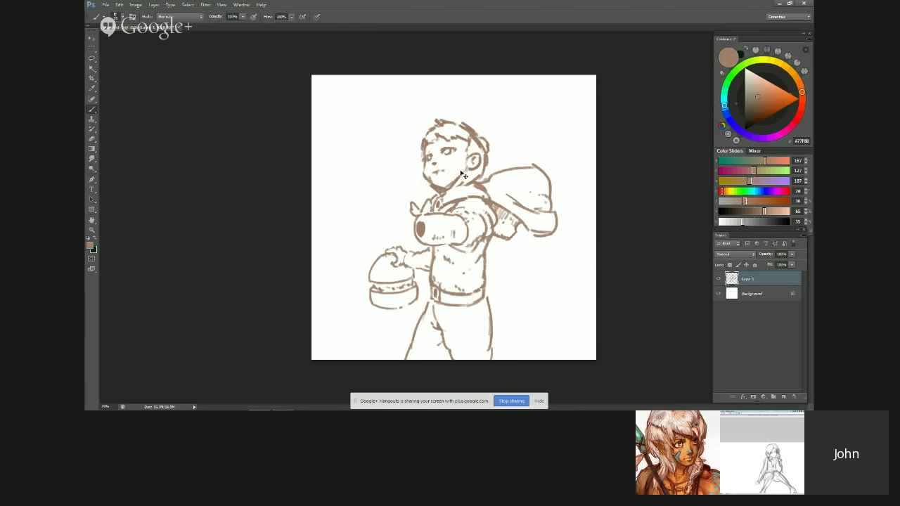
key("e")
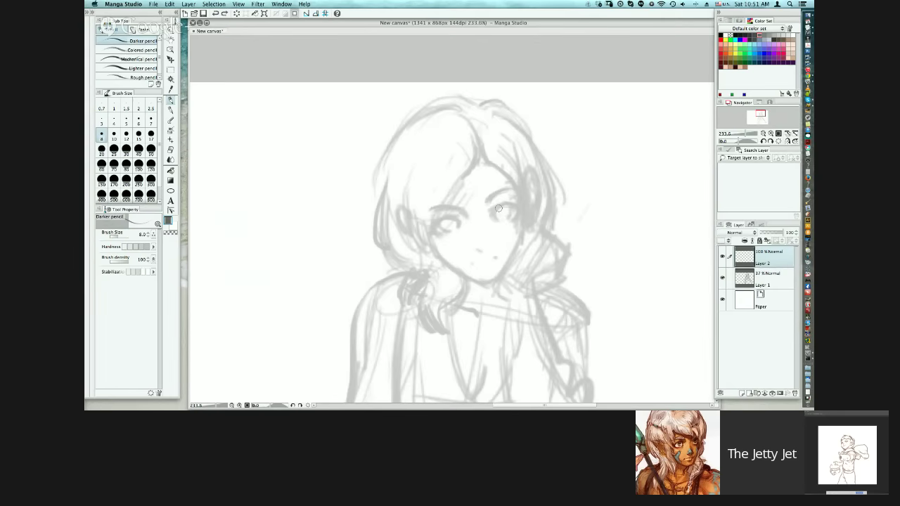
Step: Lasso the edge of the robot's head nearest the boy, nudge it with the Move tool, and deselect it
key("l")
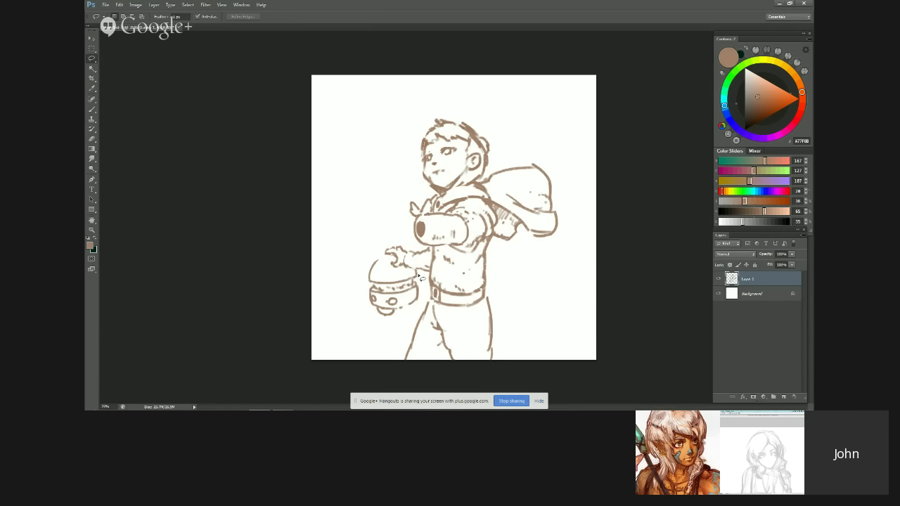
mouse_move(420, 278)
left_mouse_down()
mouse_move(389, 270)
mouse_move(377, 255)
mouse_move(370, 337)
mouse_move(420, 309)
mouse_move(425, 281)
mouse_move(420, 276)
mouse_move(409, 289)
left_mouse_up()
key("v")
key("ctrl+d")
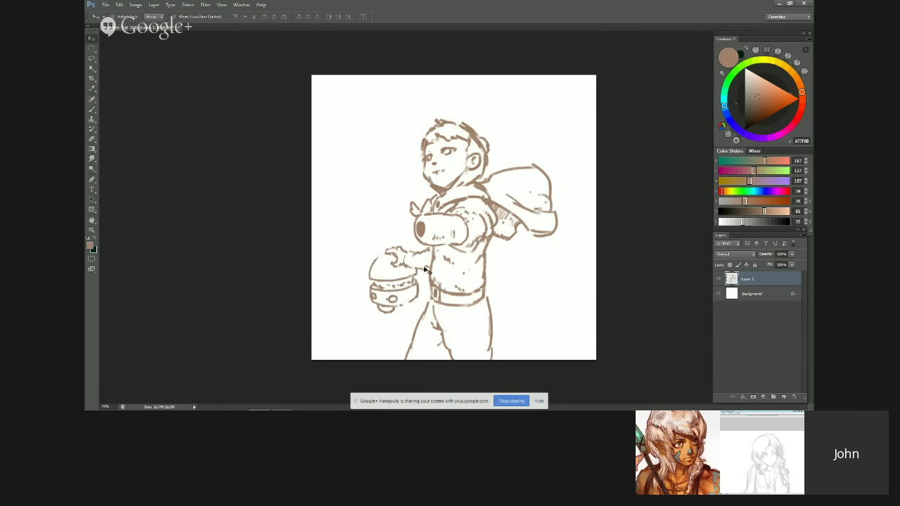
Step: Draw the robot's neck and barrel-shaped body with a curved segmented arm ending in an open claw
key("b")
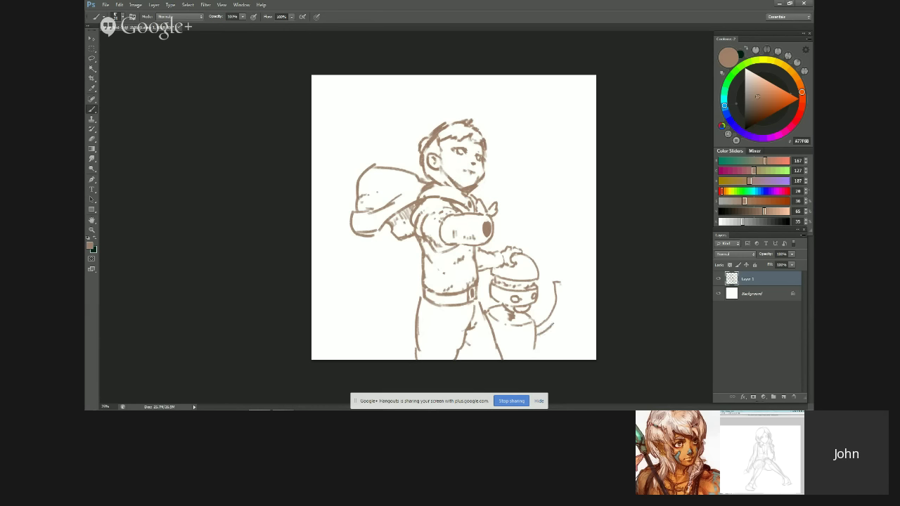
left_click_drag(561, 303, 554, 322)
mouse_move(560, 310)
left_mouse_down()
mouse_move(553, 324)
mouse_move(560, 282)
left_mouse_up()
key("ctrl+z")
key("ctrl+z")
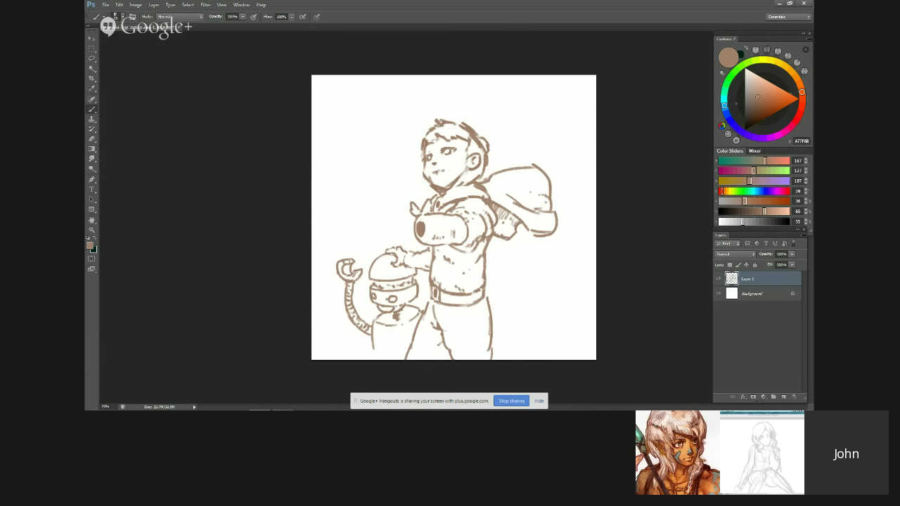
Step: Erase the rough edges of the robot's claw and redraw its outline more cleanly
key("e")
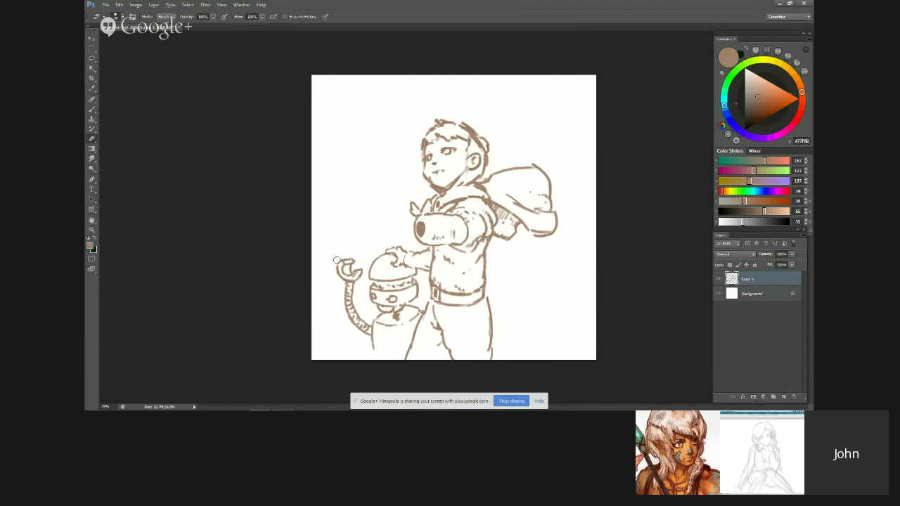
mouse_move(338, 260)
left_mouse_down()
mouse_move(336, 272)
mouse_move(354, 264)
mouse_move(338, 275)
left_mouse_up()
key("b")
key("ctrl+z")
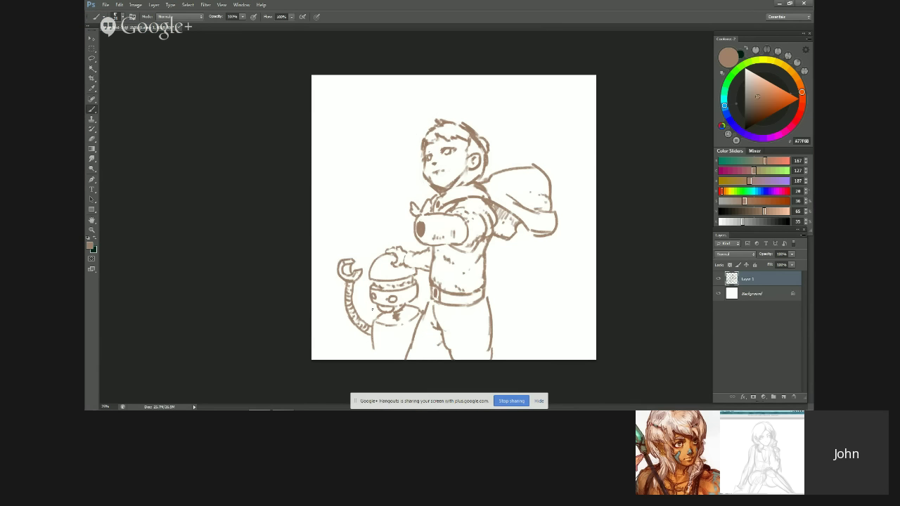
key("e")
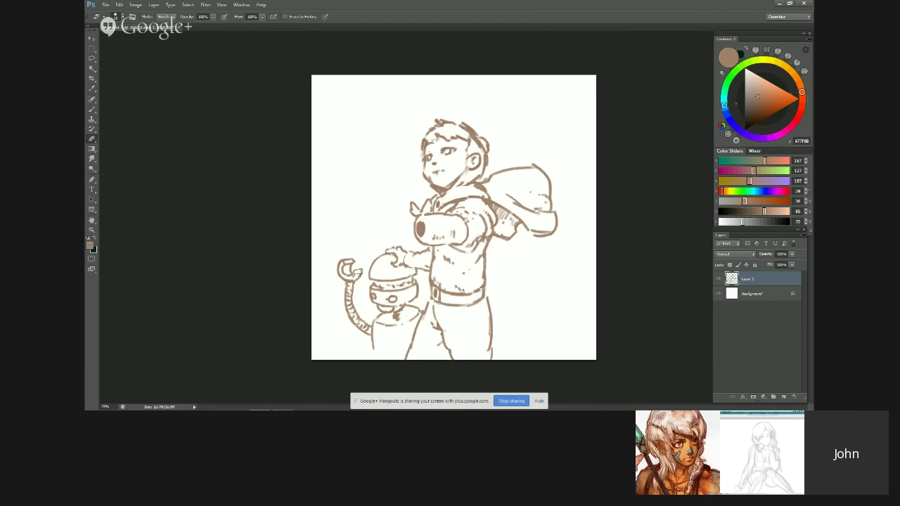
key("b")
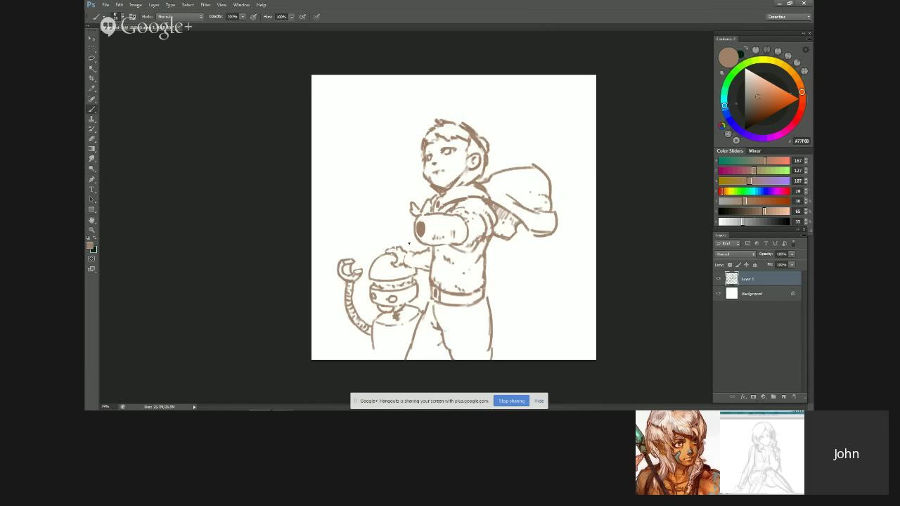
Step: Extend the side of the robot's body down to the canvas edge and mirror the view to check the drawing
left_click_drag(378, 321, 374, 317)
key("ctrl+z")
left_click_drag(374, 342, 373, 359)
key("F2")
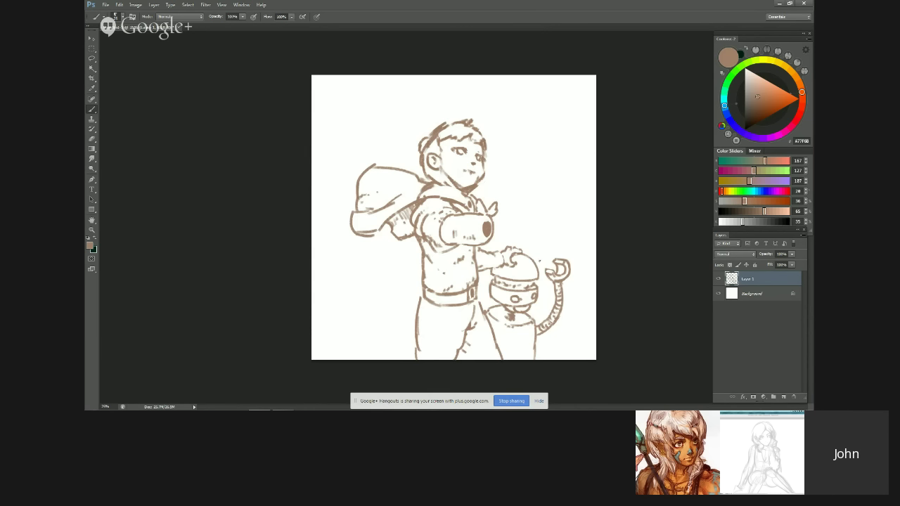
key("e")
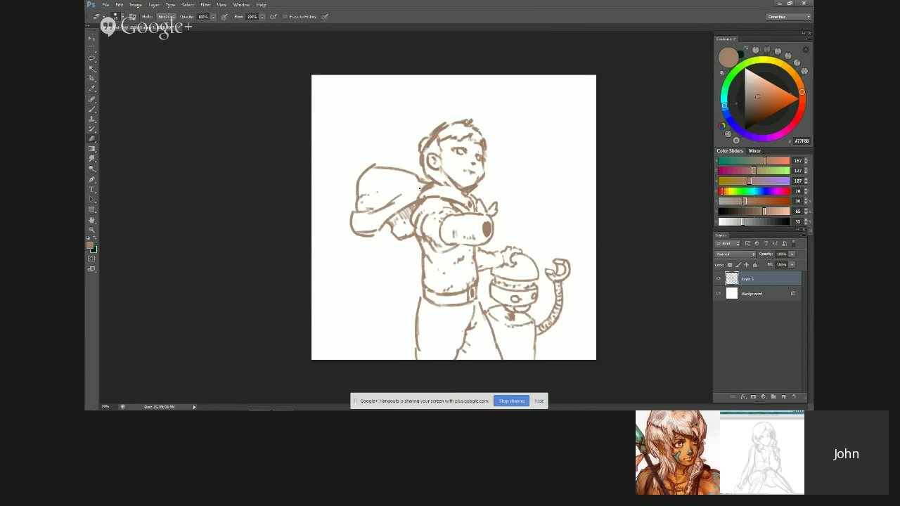
key("b")
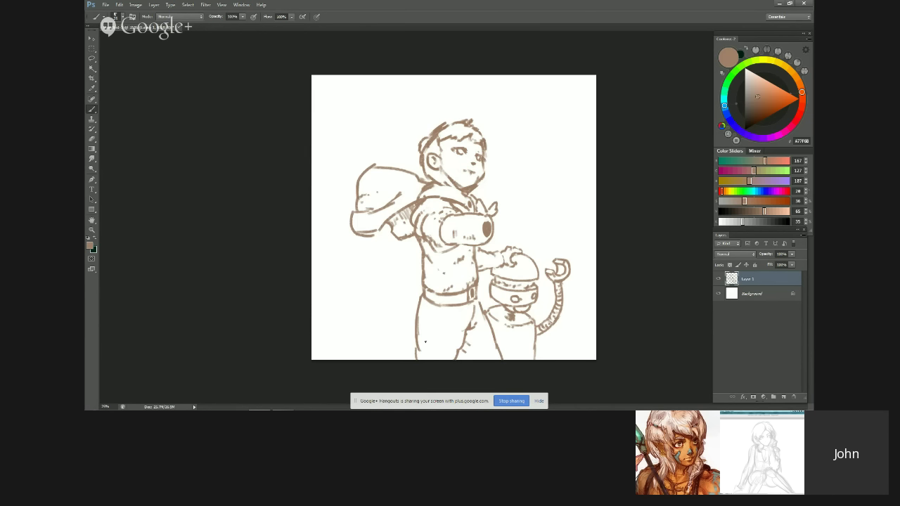
Step: Sketch a curved knee line and small crease strokes on the boy's trouser legs, mirroring the view to check
left_click_drag(429, 331, 429, 343)
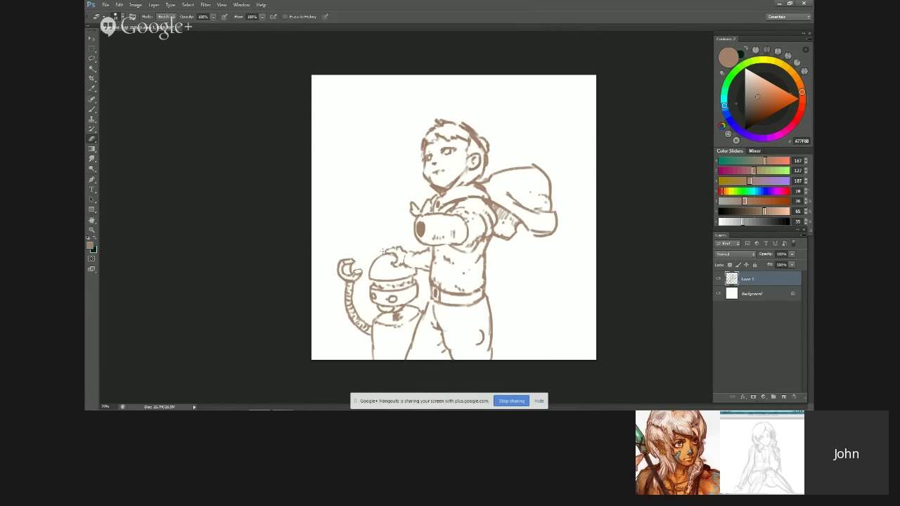
key("b")
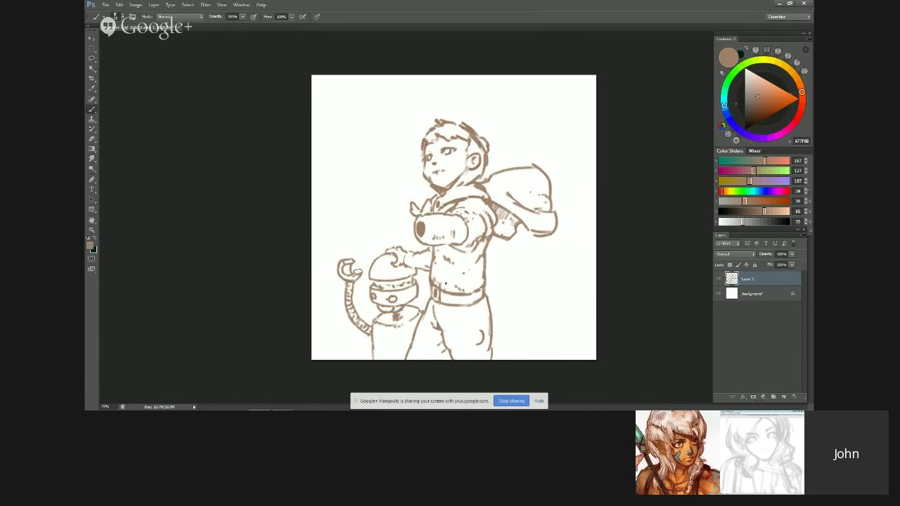
left_click_drag(447, 323, 451, 329)
key("ctrl+shift+h")
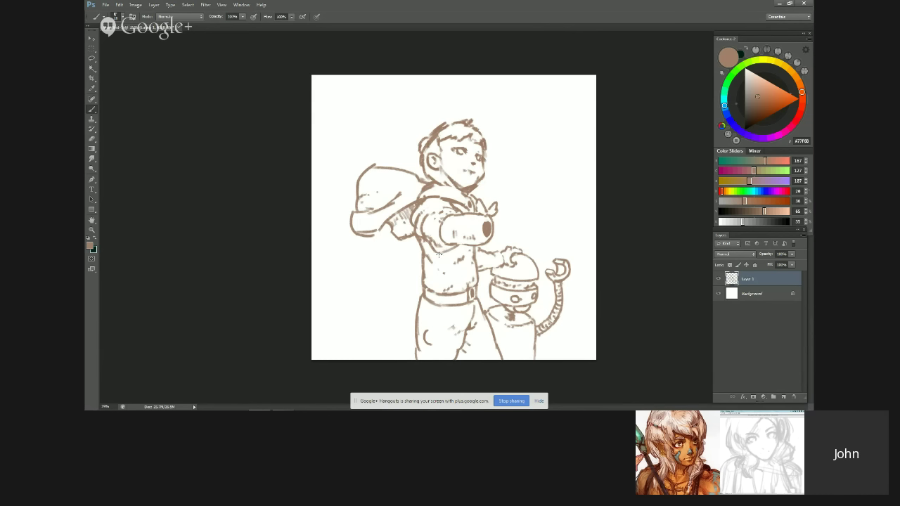
Step: Add short fabric folds below the belt and around the boy's hip and crotch, erasing stray marks
key("ctrl+shift+h")
key("e")
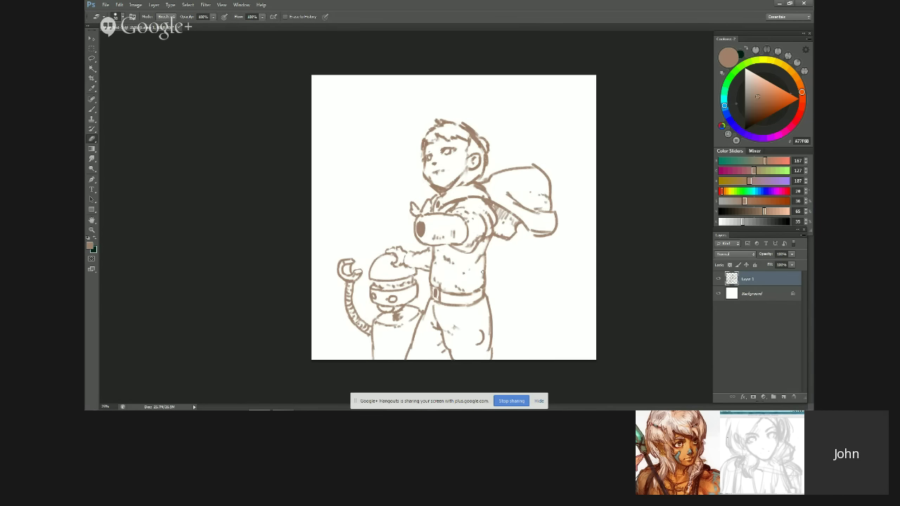
key("b")
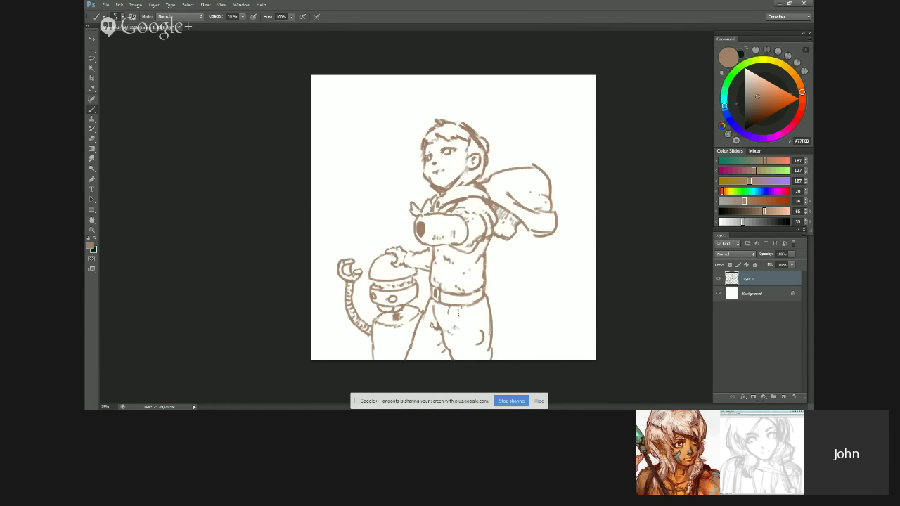
key("e")
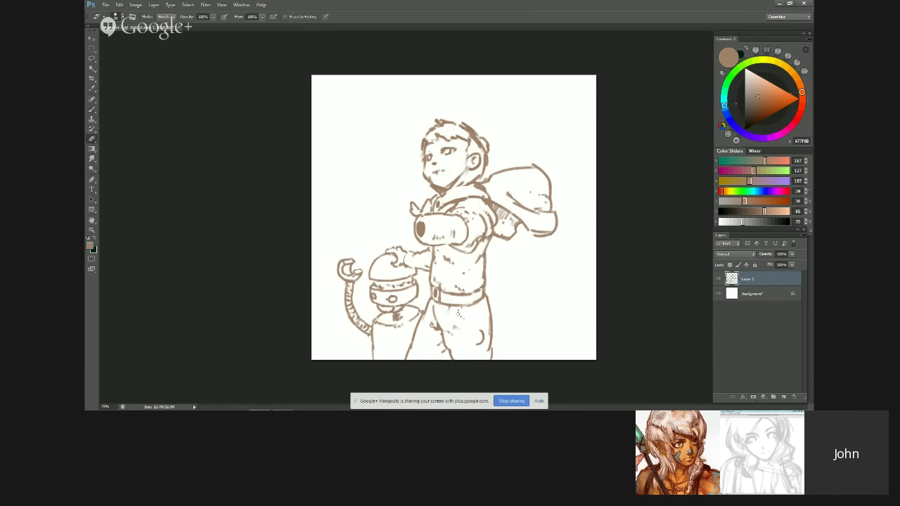
Step: Draw the robot's second segmented arm curling around the boy's thigh, and erase a gap to form its open claw
key("b")
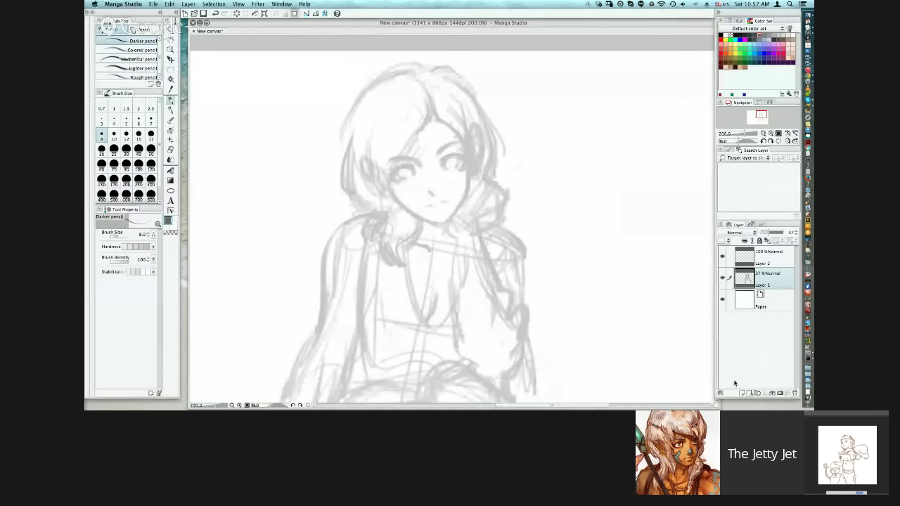
key("ctrl+shift+h")
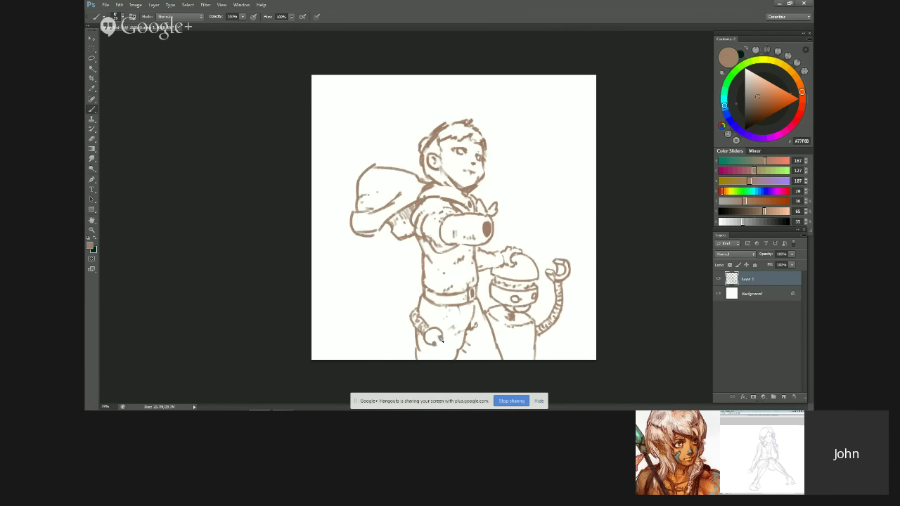
key("e")
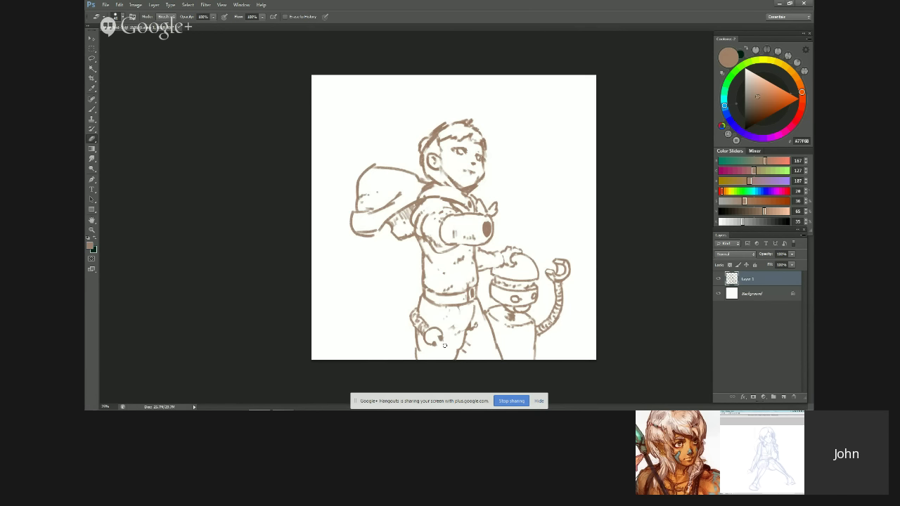
key("b")
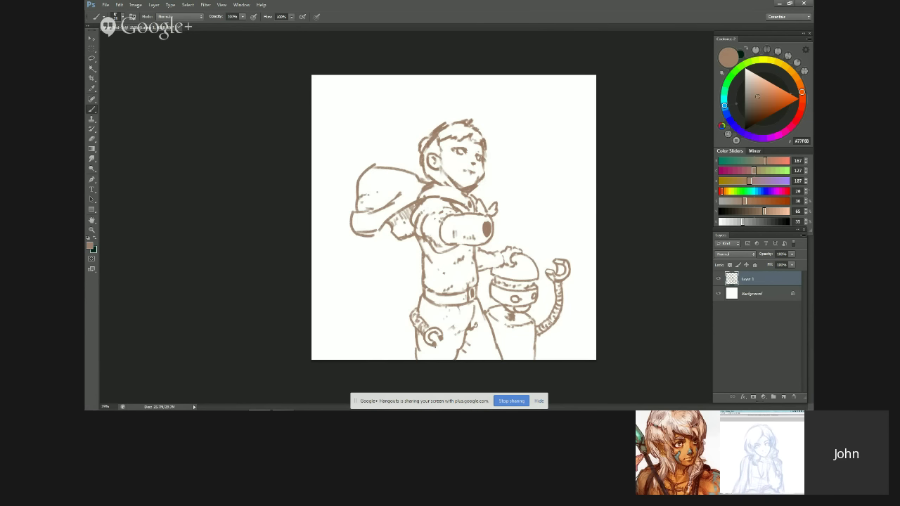
key("e")
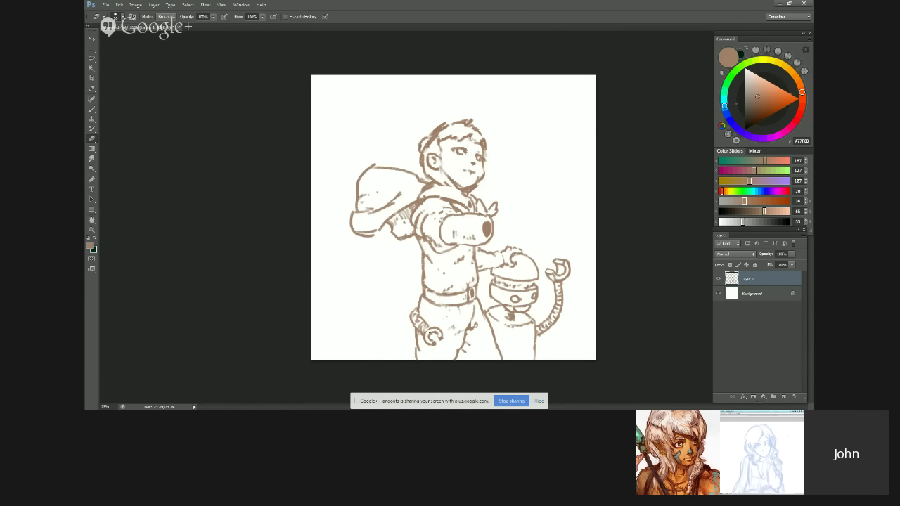
key("b")
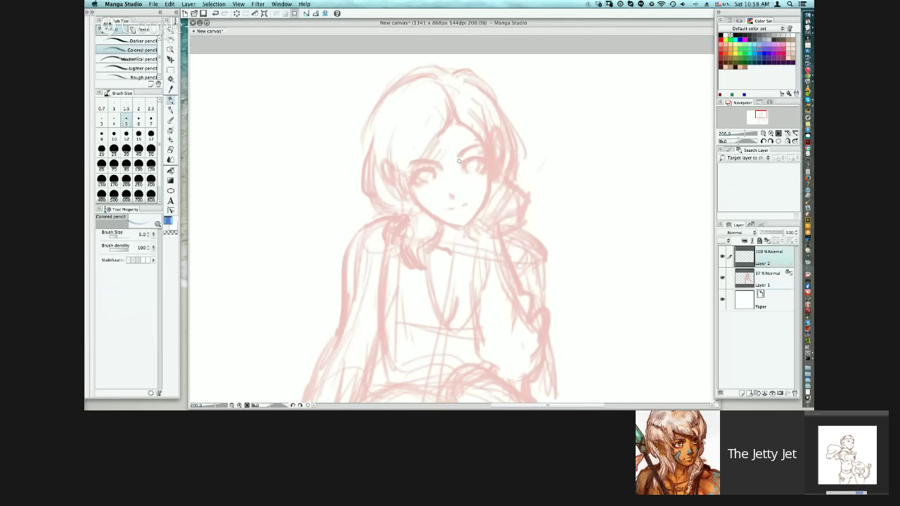
Step: Check the sketch in mirrored view and shade the side of the robot's body beside the boy's leg
key("ctrl+shift+h")
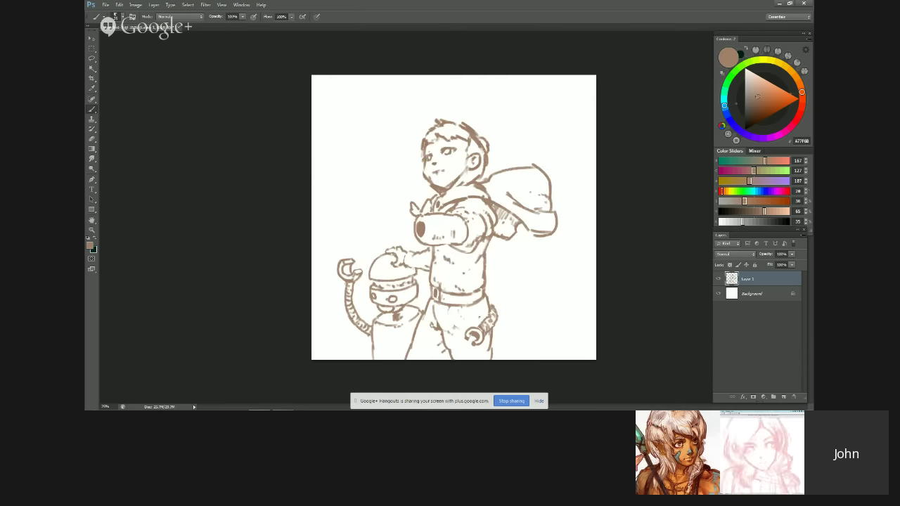
key("ctrl+shift+h")
key("ctrl+shift+h")
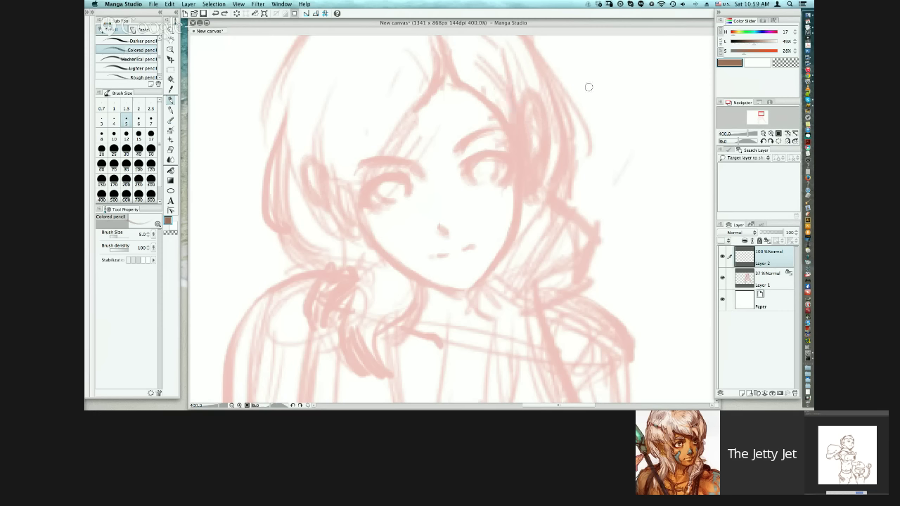
key("e")
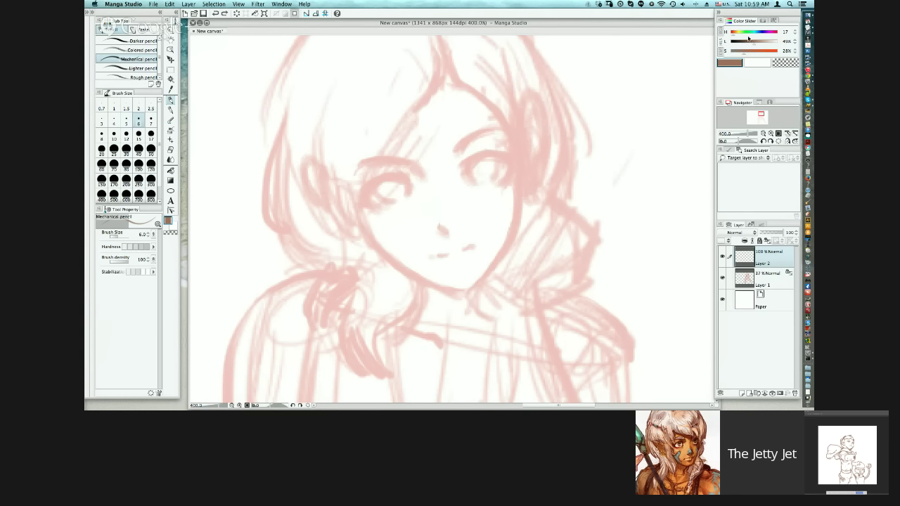
key("h")
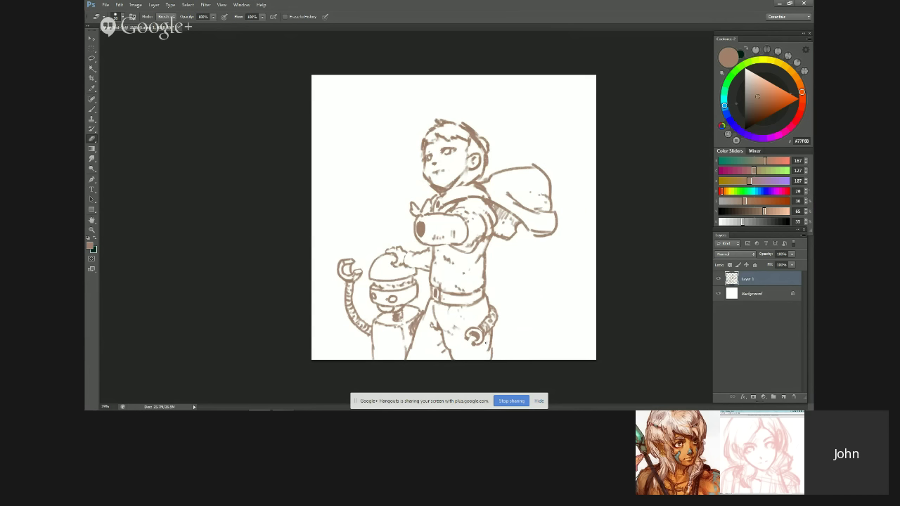
Step: Refine the robot's neck and raised claw with alternating brush and eraser strokes, checking the mirrored view
key("b")
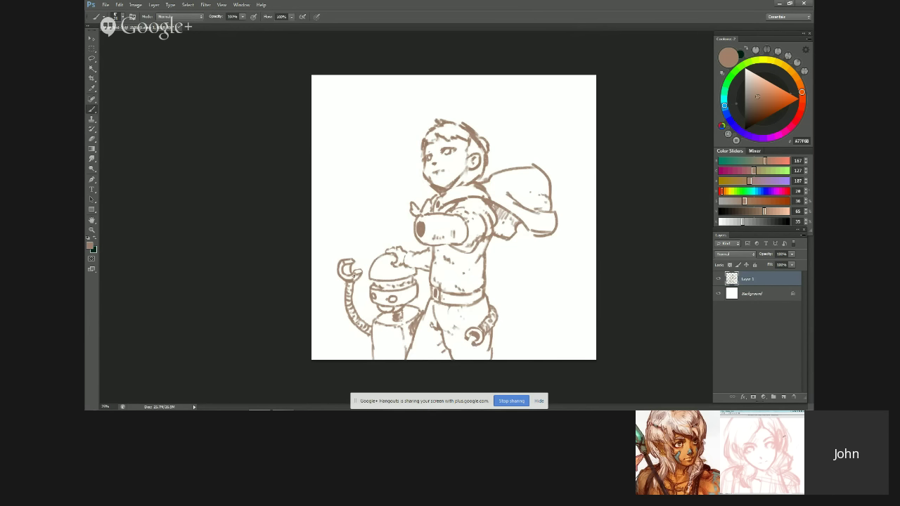
key("e")
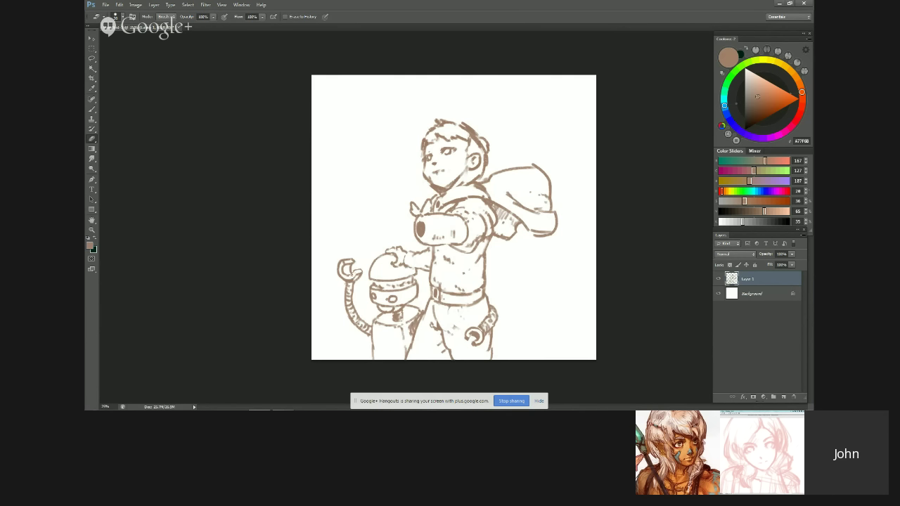
key("b")
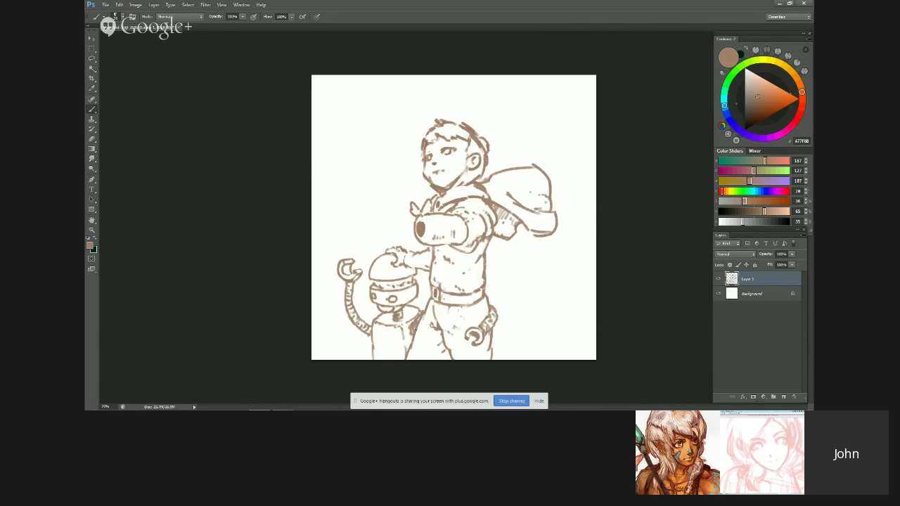
key("e")
key("ctrl+shift+h")
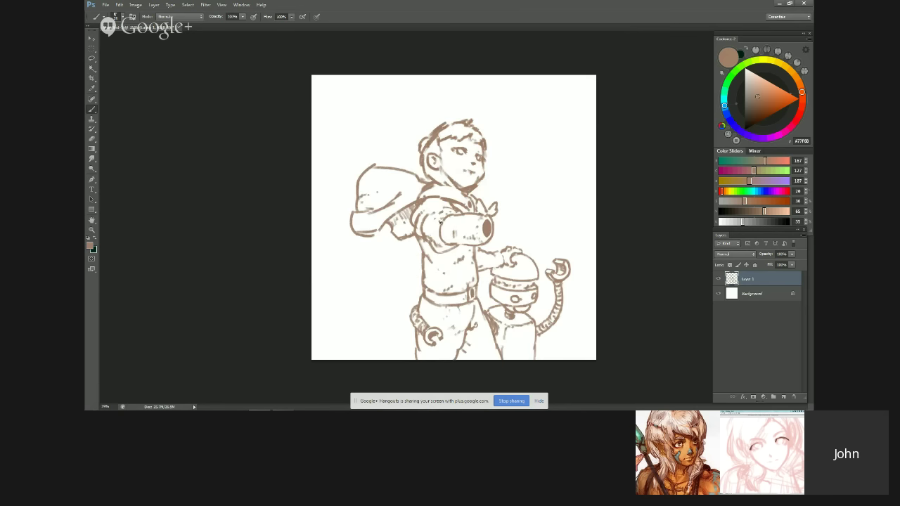
key("h")
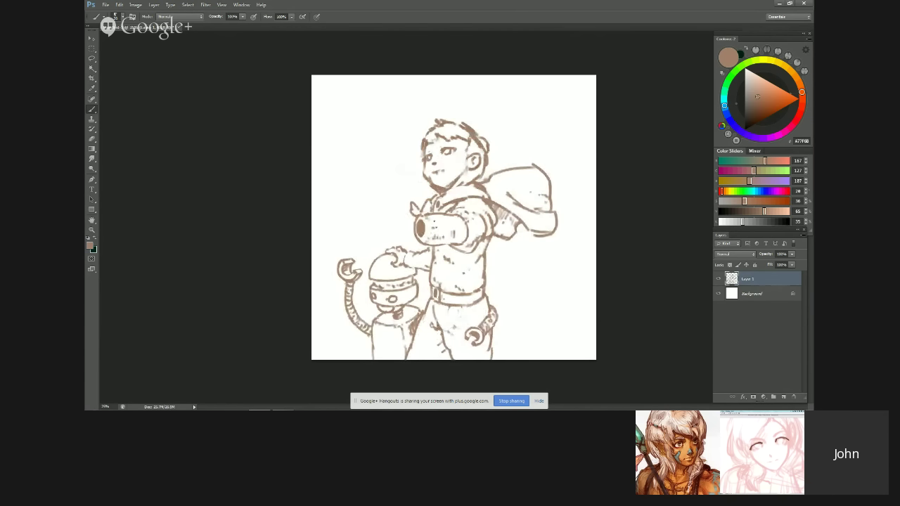
Step: In Manga Studio, draw the girl's upper lash lines in dark brown with the Mechanical pencil at size 4
mouse_move(511, 154)
left_mouse_down()
mouse_move(529, 131)
mouse_move(570, 139)
mouse_move(562, 135)
left_mouse_up()
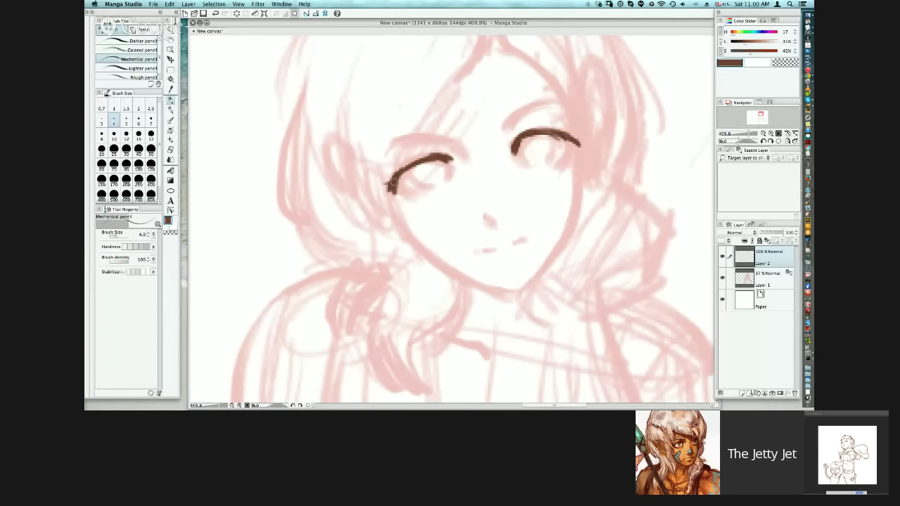
left_click_drag(393, 184, 403, 181)
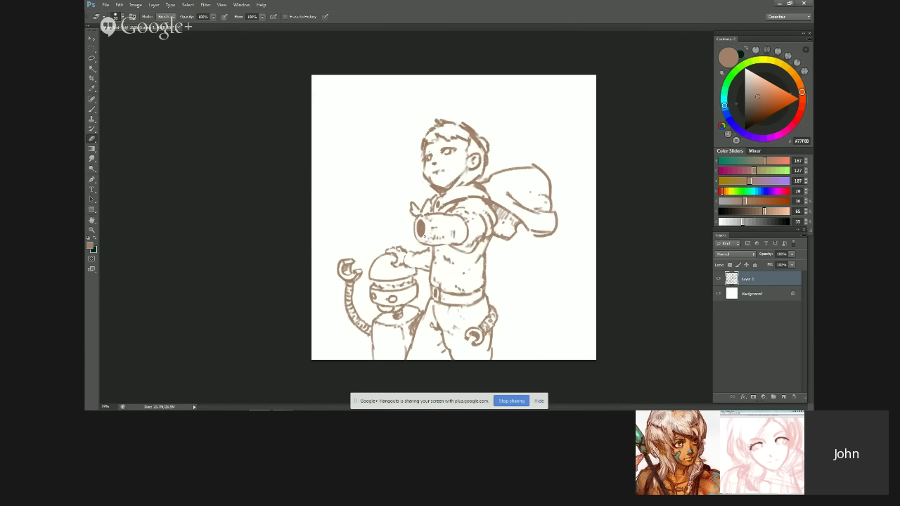
Step: Back in Photoshop, touch up the surface marks on the boy's arm cannon while flipping the view to compare
key("ctrl+shift+h")
key("b")
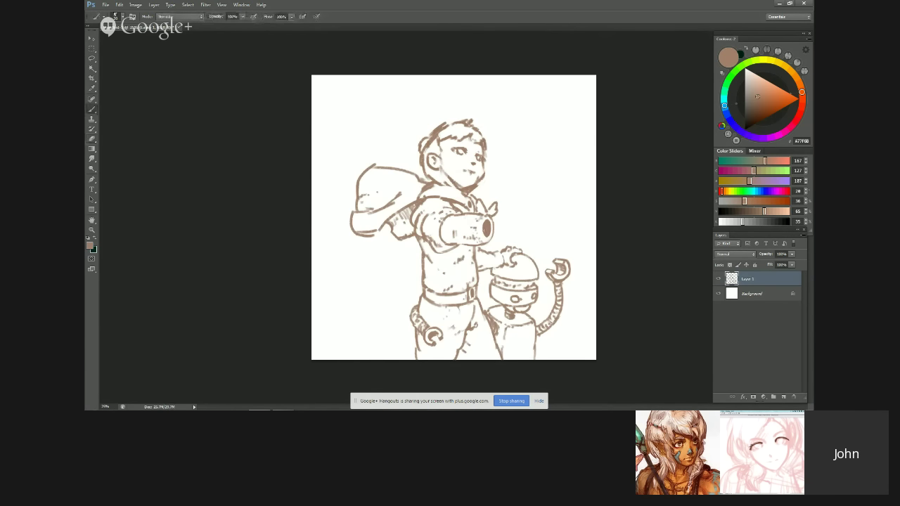
key("5")
key("e")
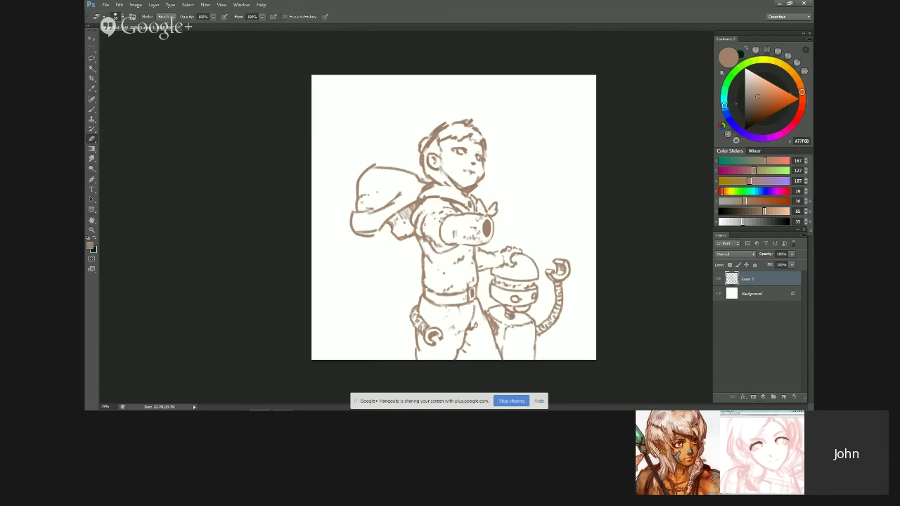
key("ctrl+shift+h")
key("b")
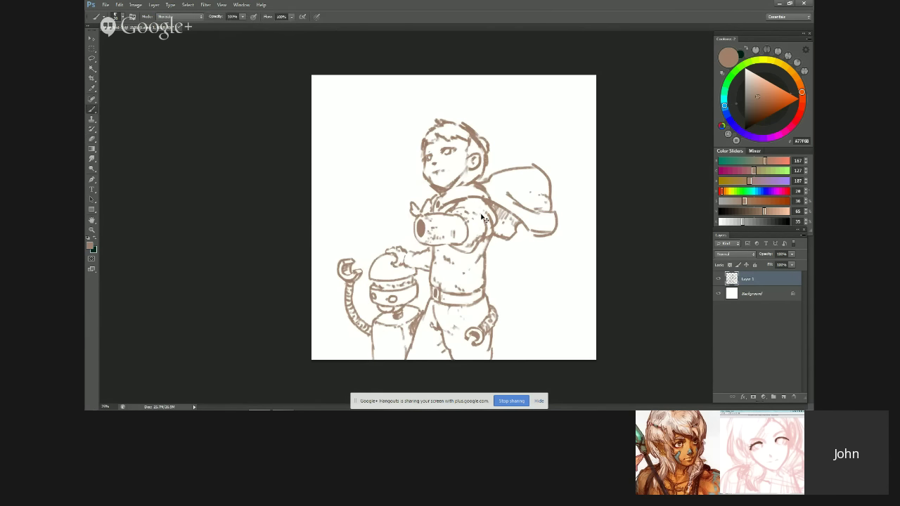
Step: Clean up the boy's jaw and chin line by alternately erasing and redrawing it
key("e")
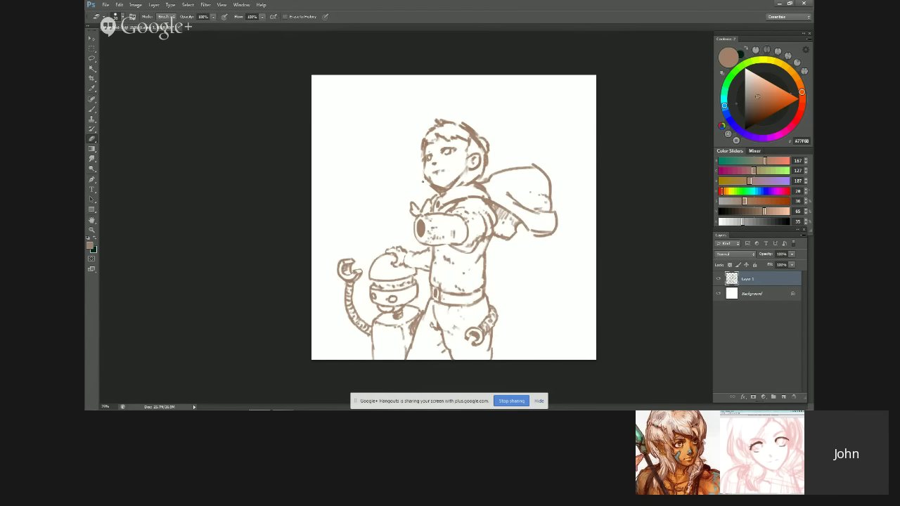
key("b")
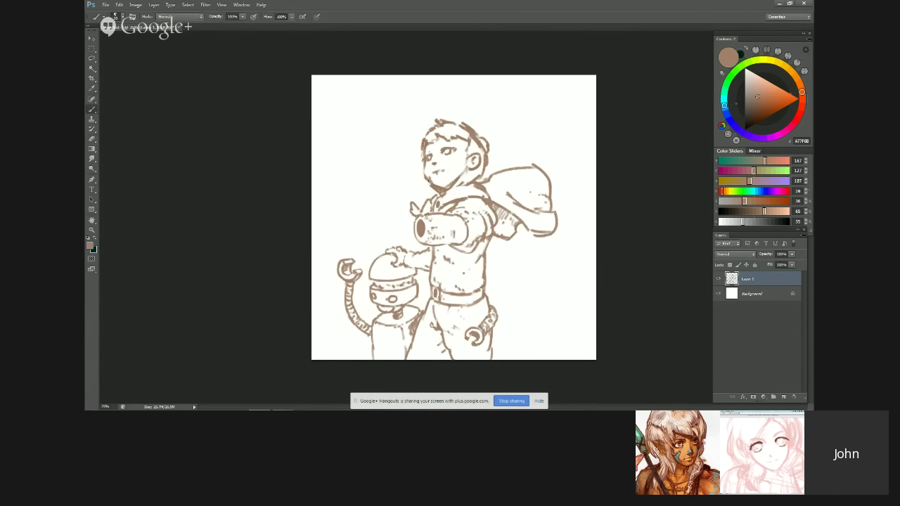
key("e")
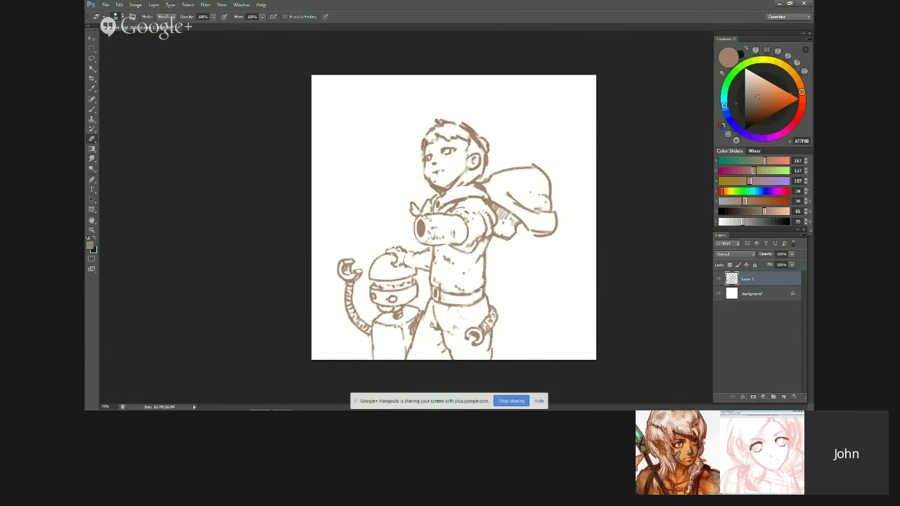
key("b")
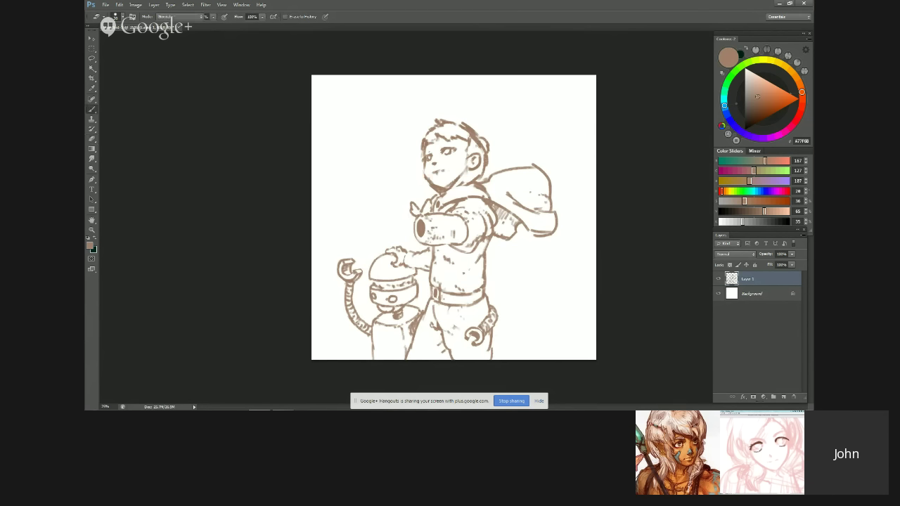
Step: Draw the hairline in front of the boy's ear, compare it using undo and redo, and erase the rough strokes beside it
left_click_drag(470, 138, 472, 153)
key("ctrl+alt+z")
key("ctrl+alt+z")
key("ctrl+z")
key("ctrl+z")
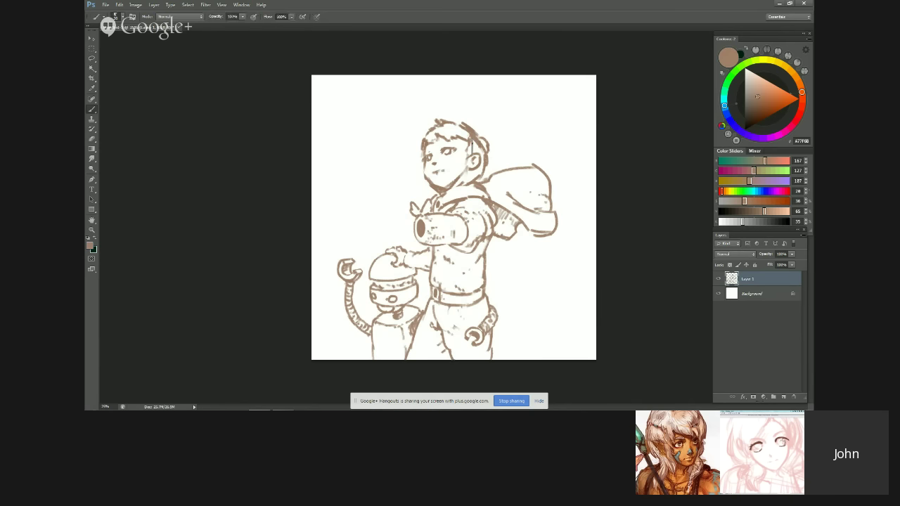
key("ctrl+shift+h")
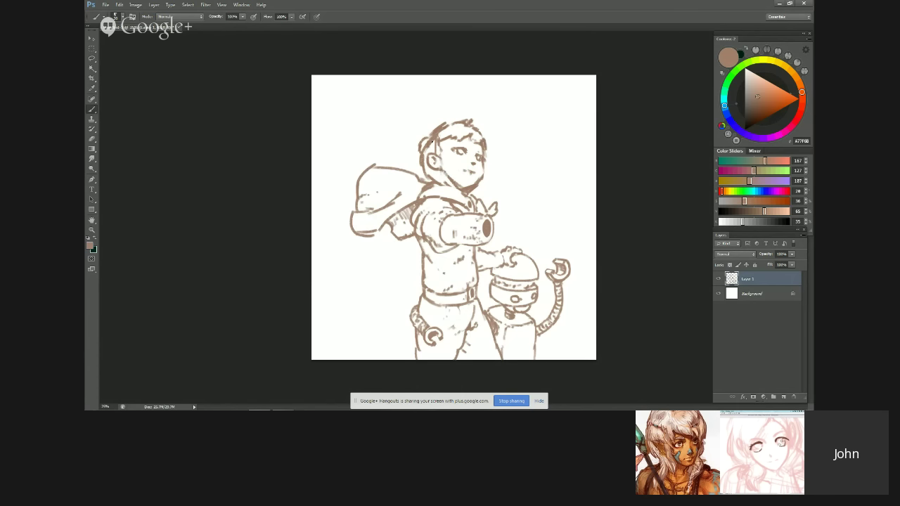
key("e")
left_click_drag(427, 148, 425, 149)
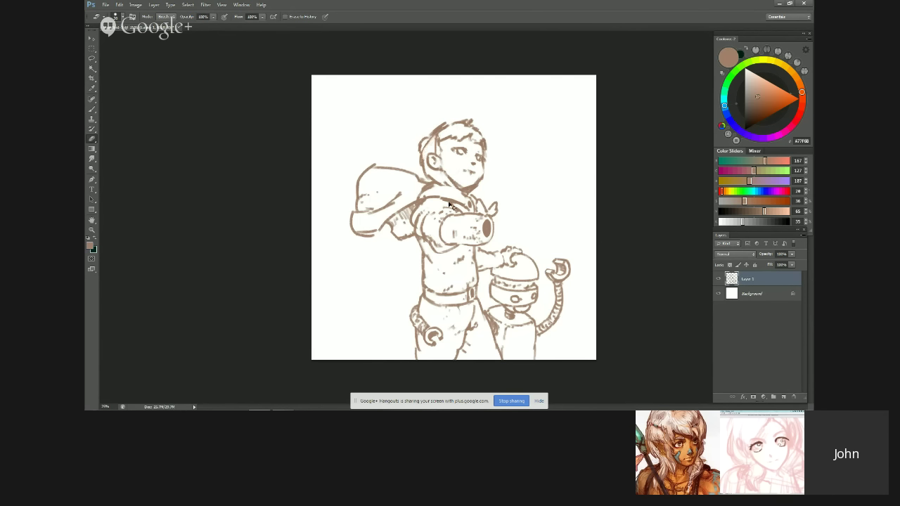
Step: Rework the back outline of the boy's hair and add a round emblem to the front of the robot's body
key("ctrl+shift+h")
left_click_drag(464, 124, 457, 128)
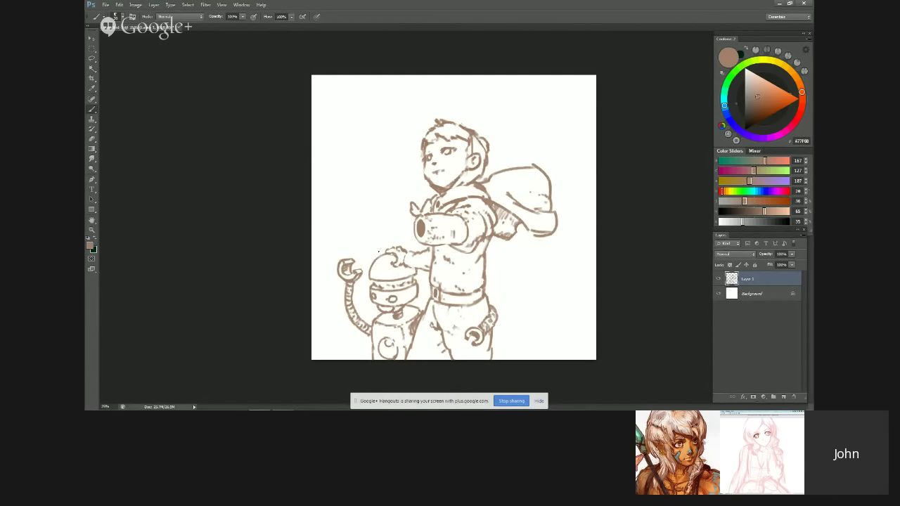
key("e")
key("b")
key("e")
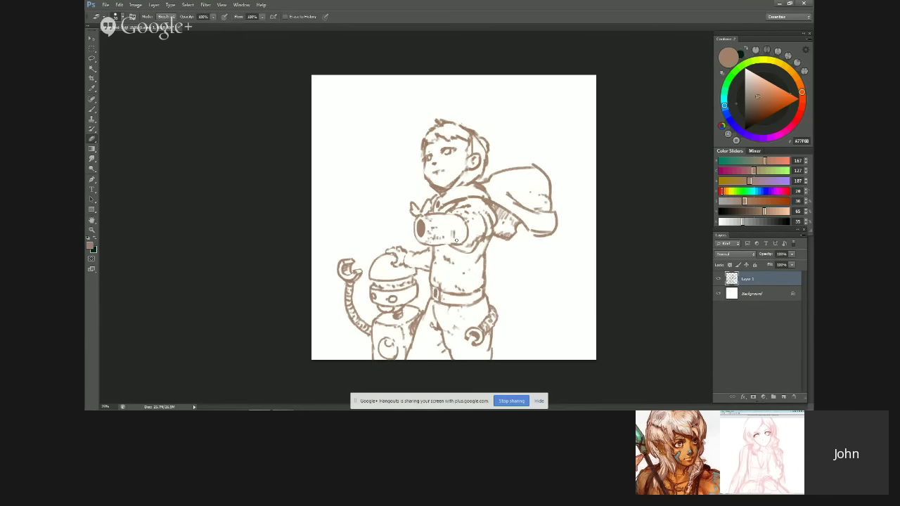
Step: Touch up the arm cannon's surface marks and the boy's jaw and collar by erasing and redrawing, checking in a mirrored view
key("b")
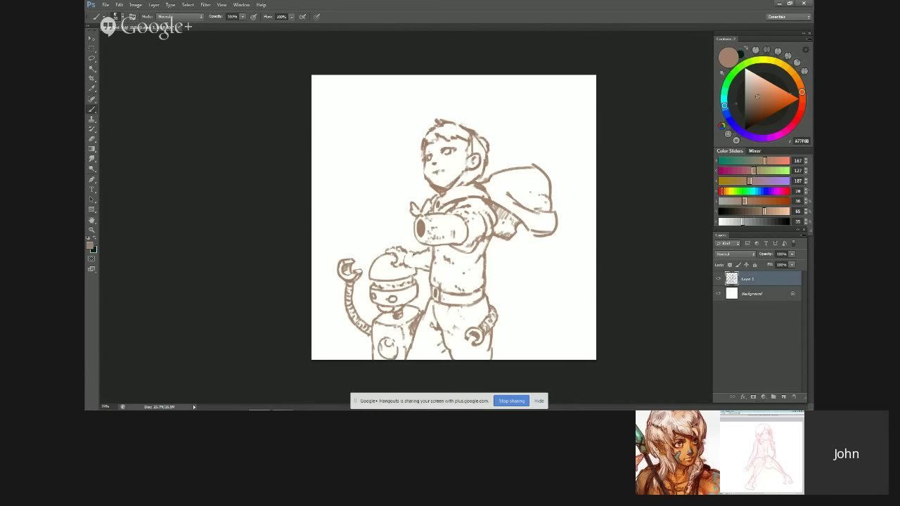
key("e")
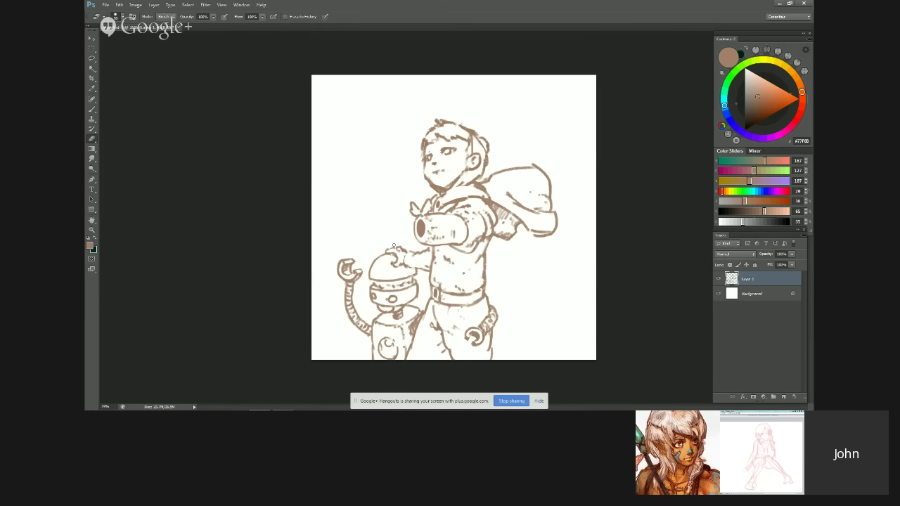
key("b")
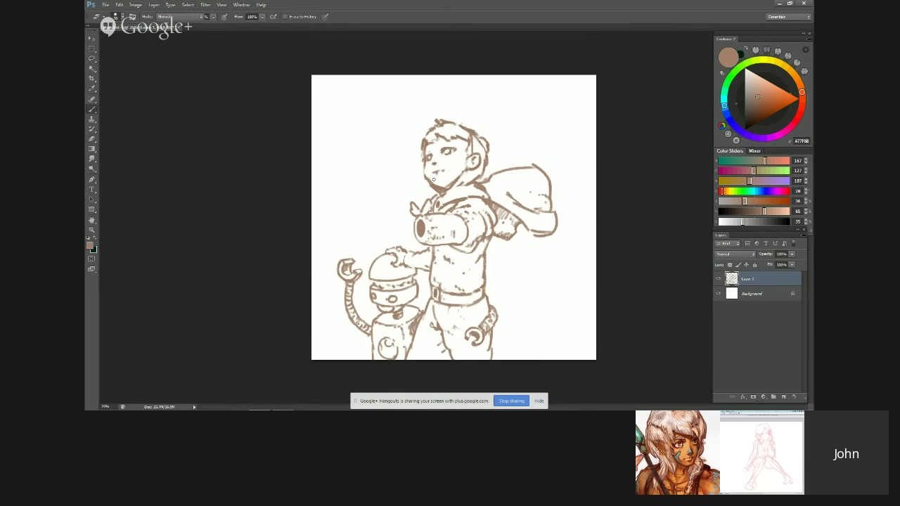
key("ctrl+shift+h")
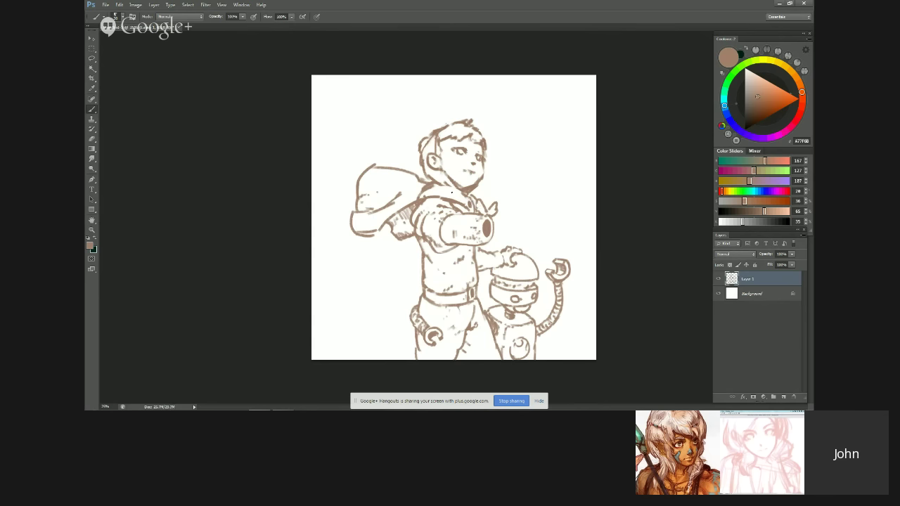
key("e")
left_click(450, 182)
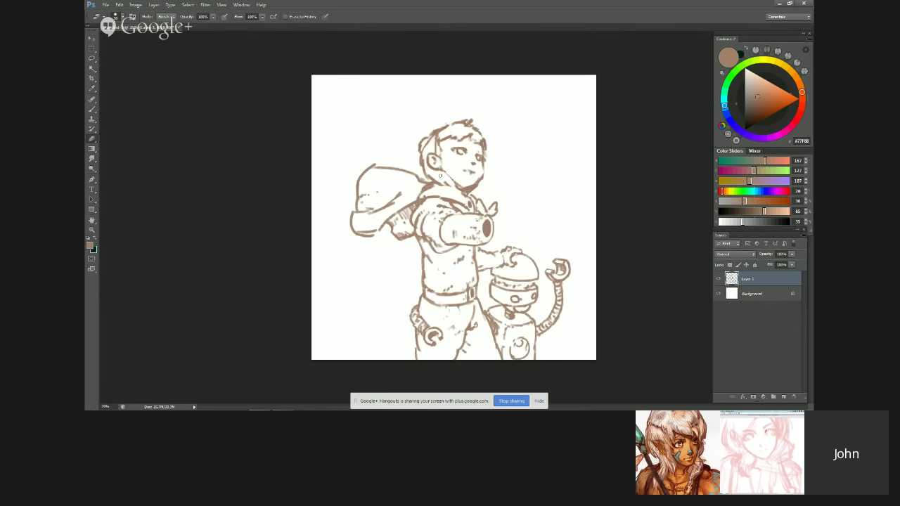
key("b")
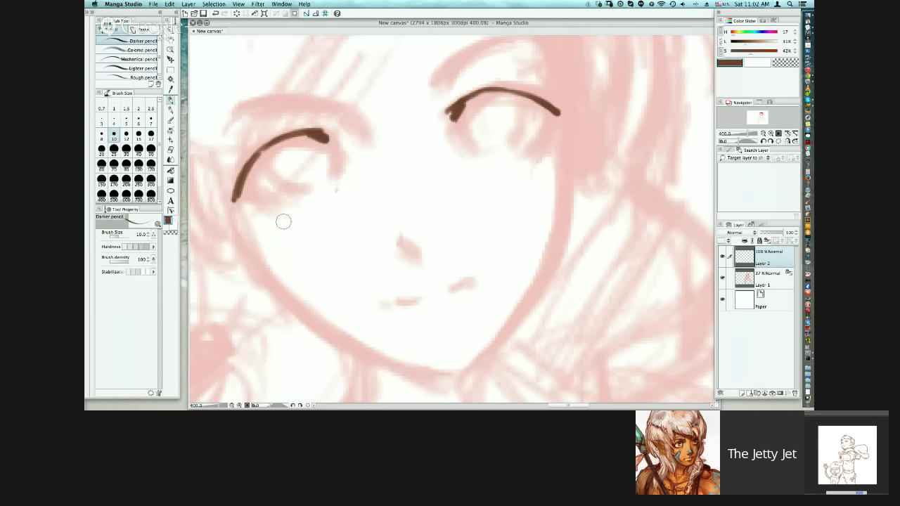
Step: In Manga Studio, draw the lower lid line of the girl's eye with the darker pencil
left_click_drag(280, 220, 298, 221)
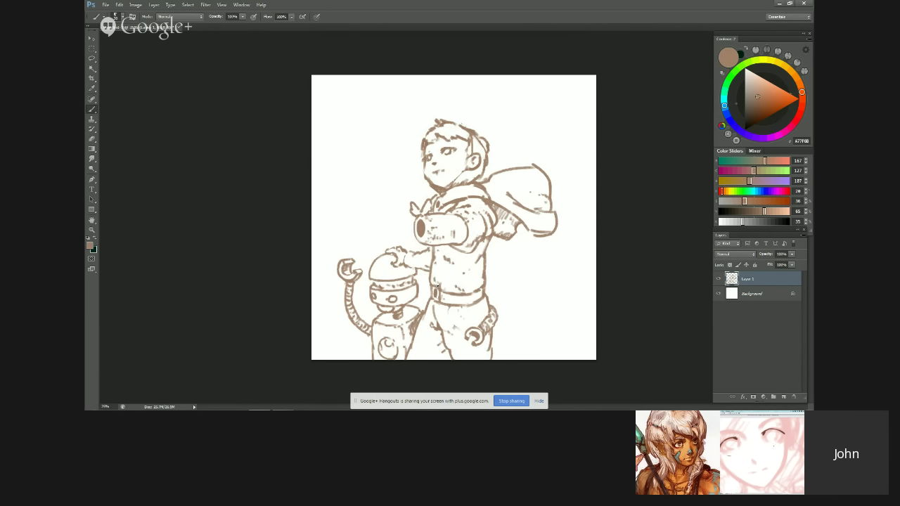
Step: Back in Photoshop, sketch cloud outlines in the sky ahead of the boy and rework the shading inside the robot's claw
key("e")
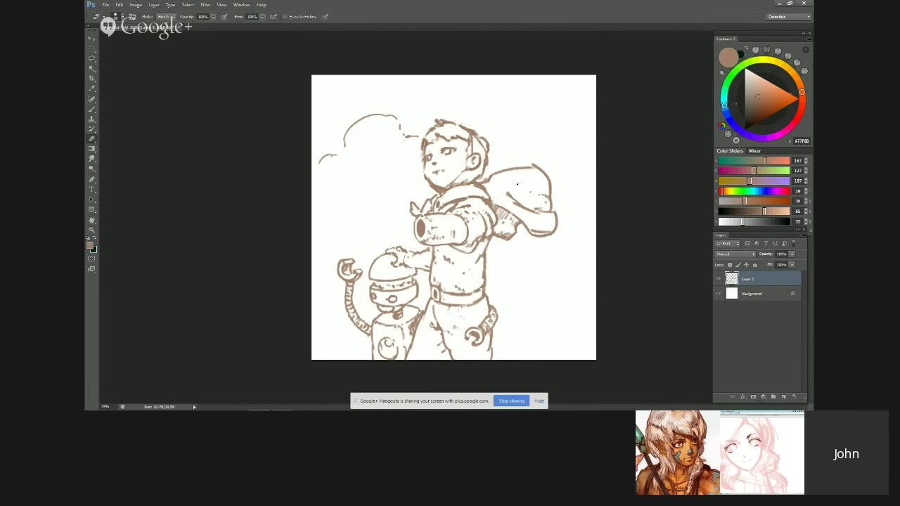
key("b")
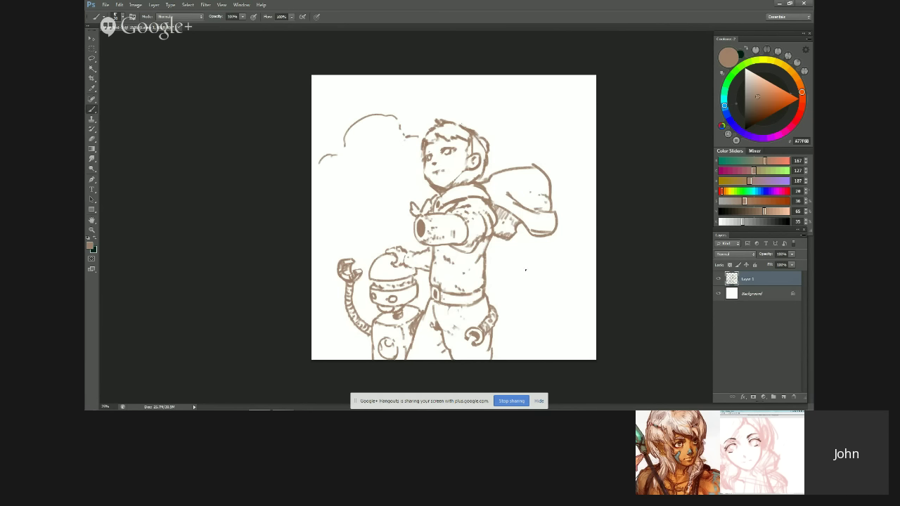
key("e")
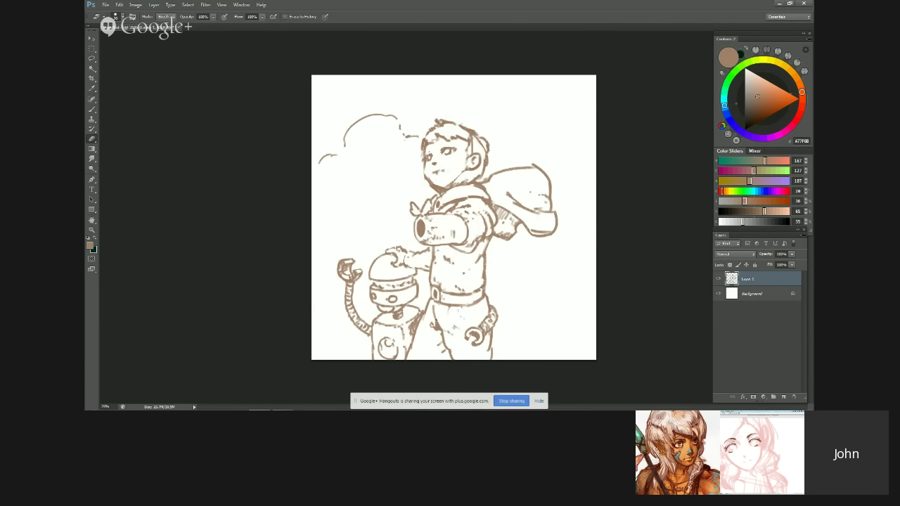
key("b")
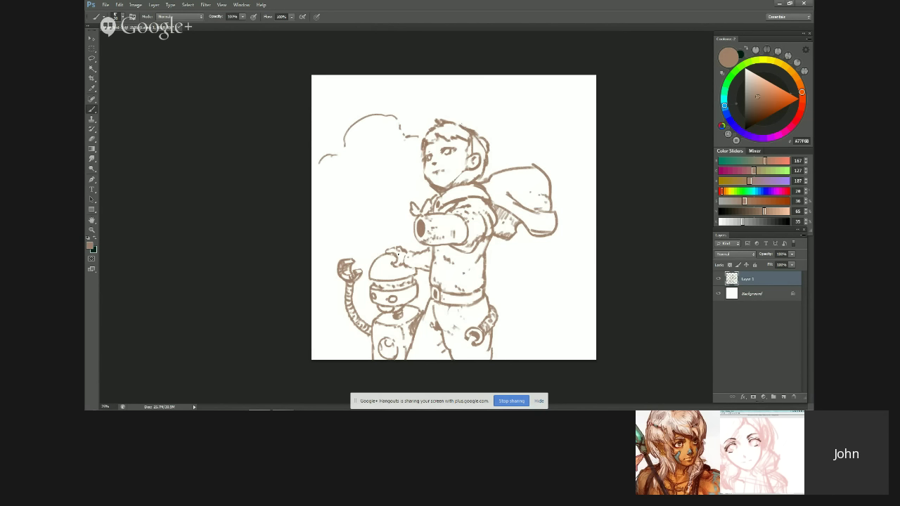
key("e")
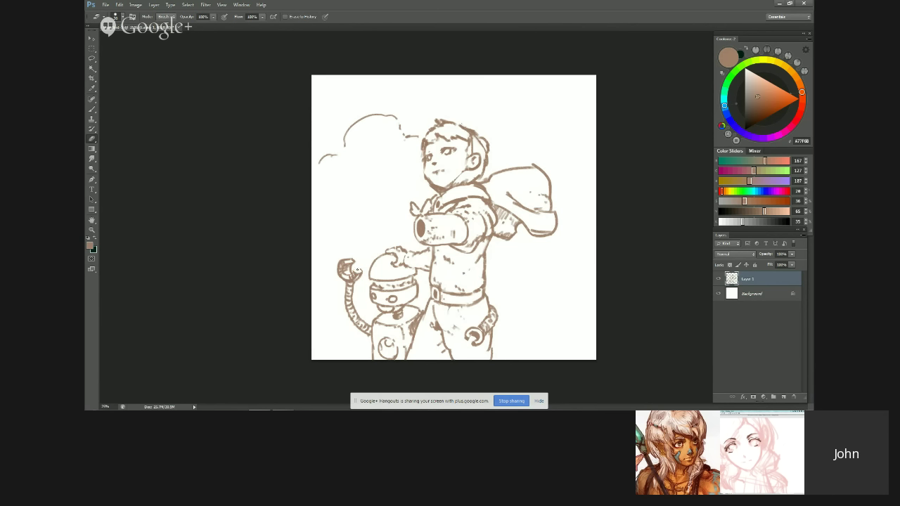
key("b")
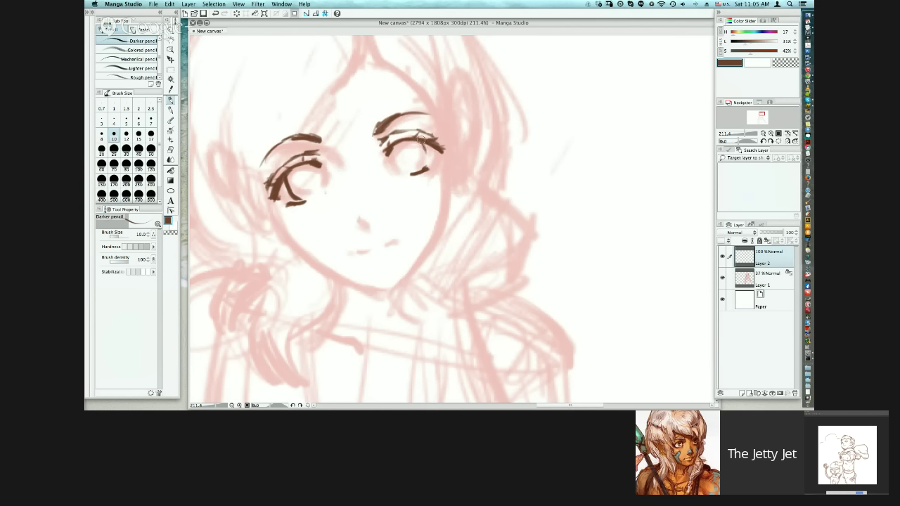
Step: In Manga Studio, line the irises and highlights of the girl's eyes, undoing and redrawing strokes as needed
left_click_drag(421, 141, 425, 167)
key("super+z")
key("super+z")
key("super+z")
key("ctrl+z")
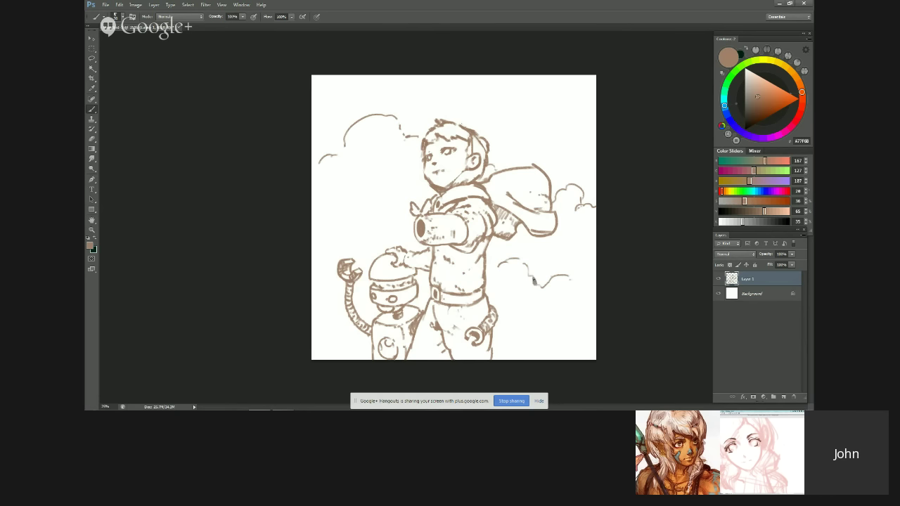
key("e")
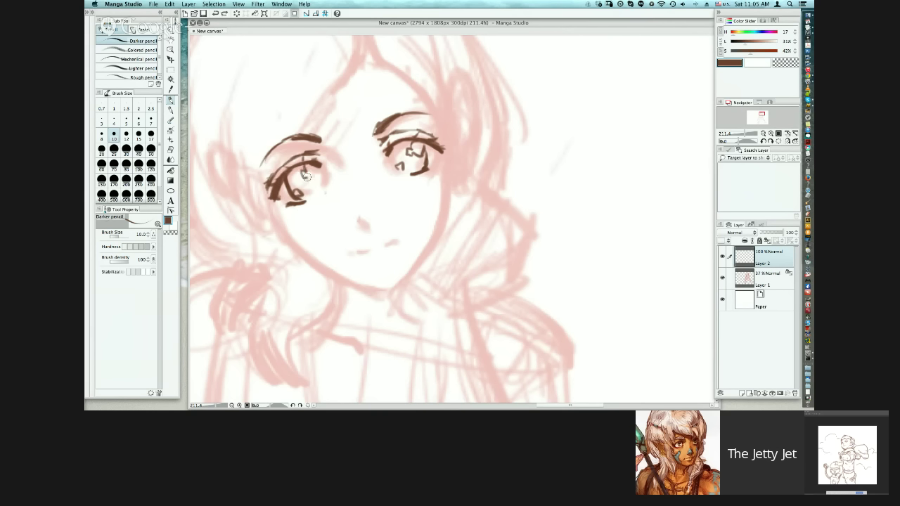
mouse_move(299, 177)
left_mouse_down()
mouse_move(320, 169)
mouse_move(325, 191)
left_mouse_up()
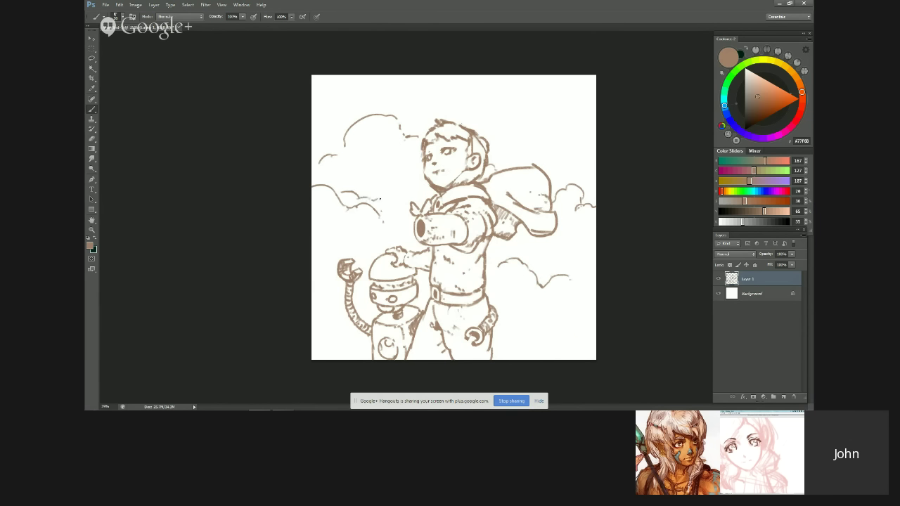
Step: In Photoshop, draw overlapping cloud outlines in front of the boy's chest and chin, erasing and redrawing where they cross
left_click_drag(380, 199, 425, 188)
key("ctrl+z")
mouse_move(367, 194)
left_mouse_down()
mouse_move(401, 196)
mouse_move(412, 208)
left_mouse_up()
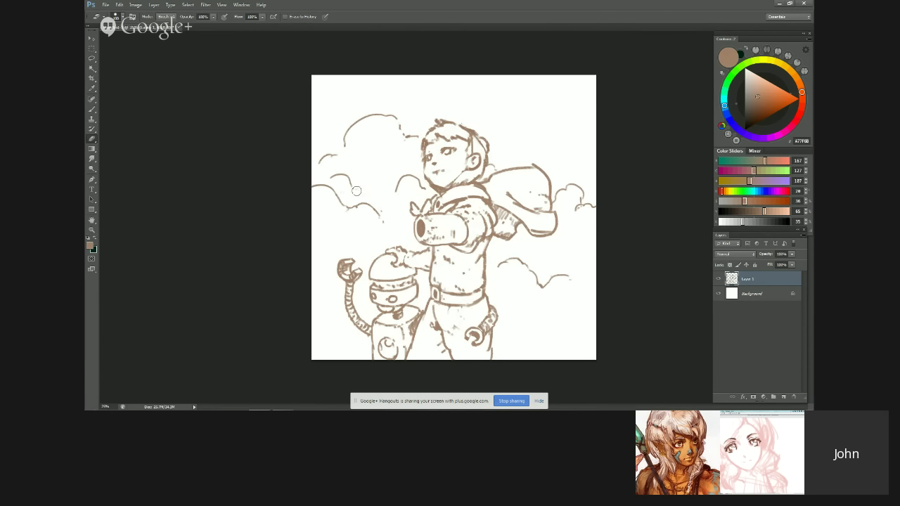
left_click_drag(348, 182, 363, 188)
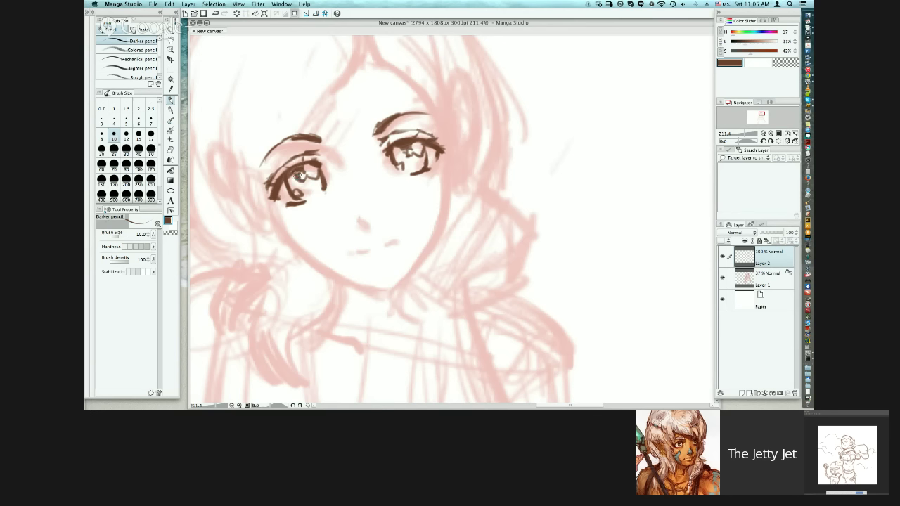
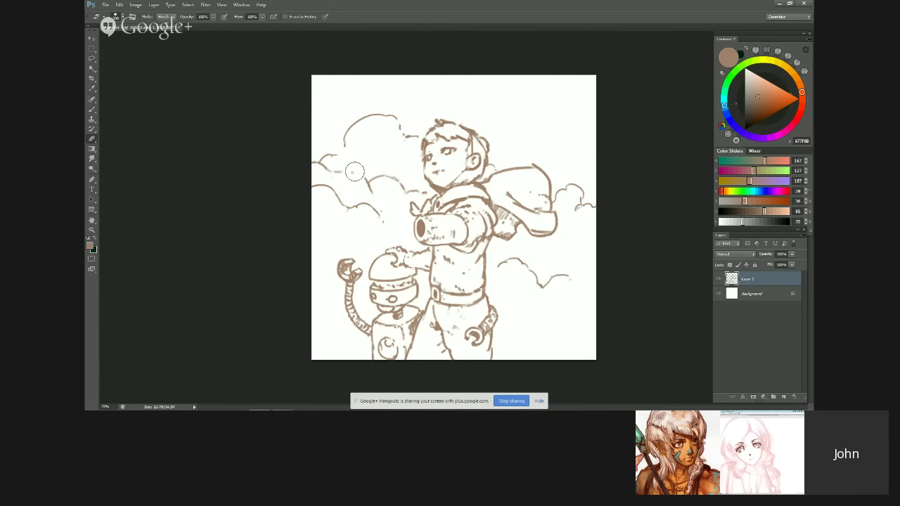
mouse_move(352, 167)
left_mouse_down()
mouse_move(367, 180)
mouse_move(334, 177)
left_mouse_up()
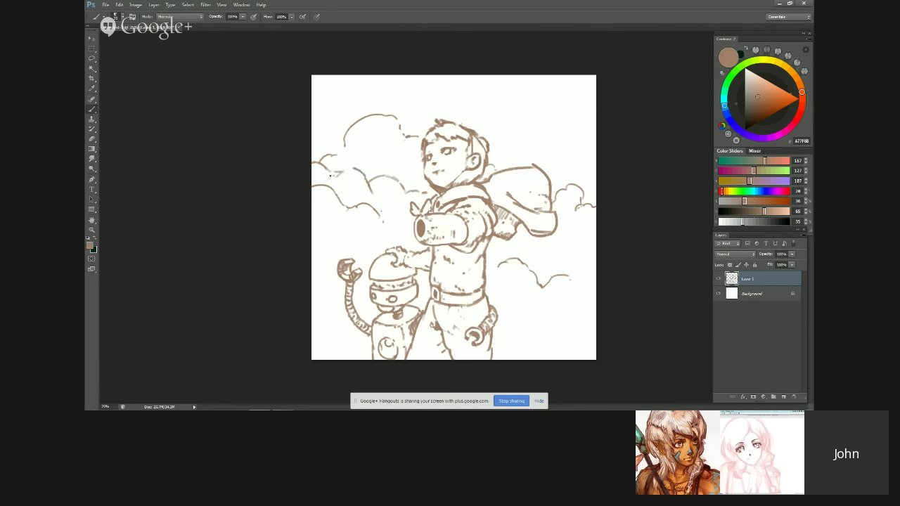
key("e")
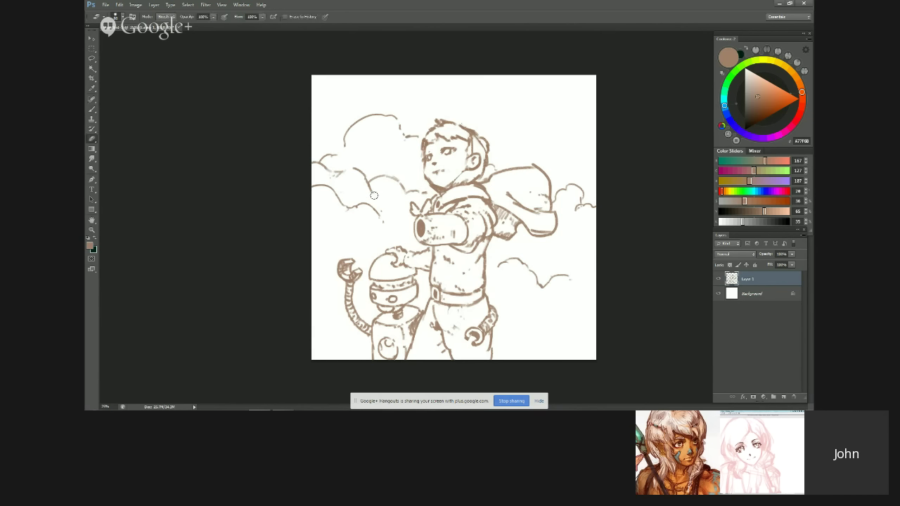
key("b")
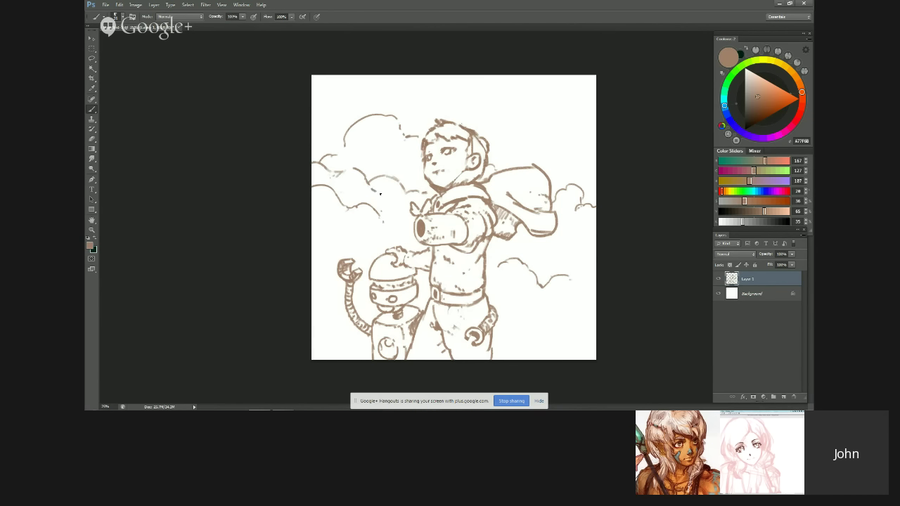
Step: Round out the cloud behind the boy's waist and add a lower puff beneath it, checking the composition mirrored
key("ctrl+shift+h")
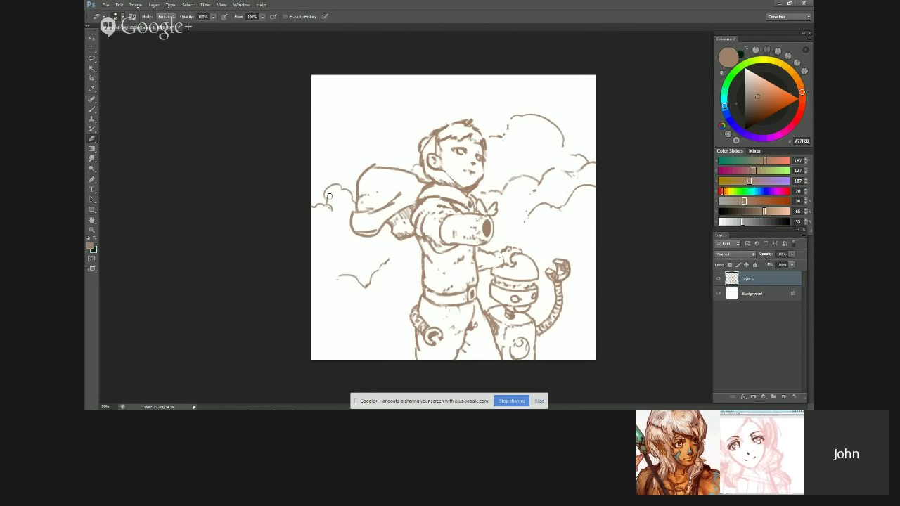
key("e")
mouse_move(390, 260)
left_mouse_down()
mouse_move(383, 267)
mouse_move(410, 273)
left_mouse_up()
key("b")
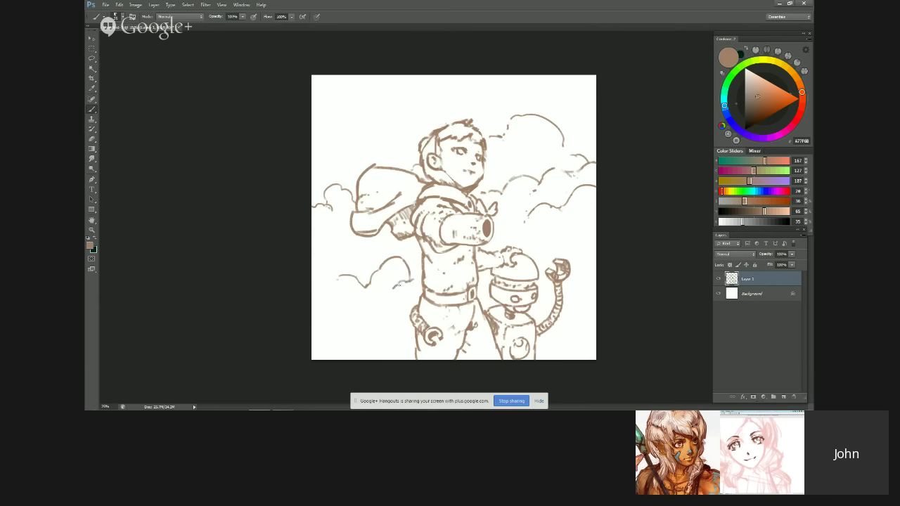
key("ctrl+shift+h")
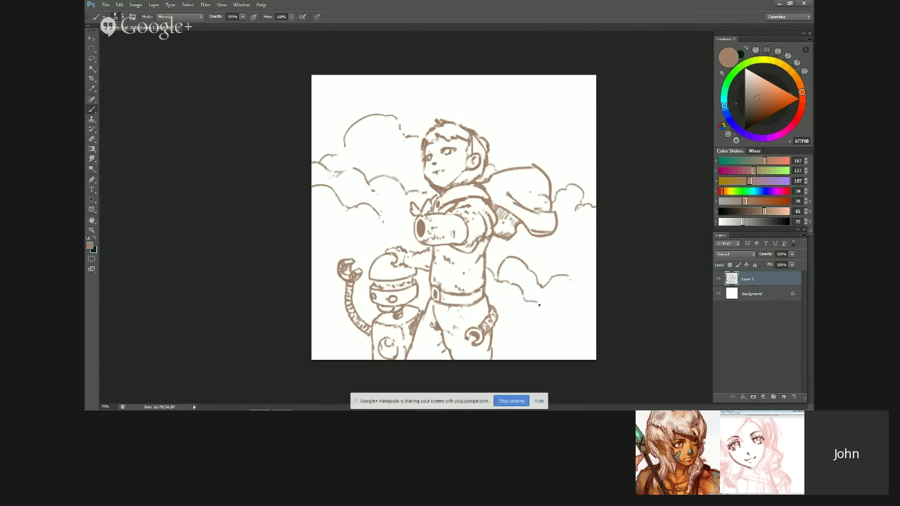
left_click_drag(524, 298, 537, 301)
Step: Clean up the cloud line near the collar, add small puffs ahead of the cannon, and try extending the low cloud outward
key("e")
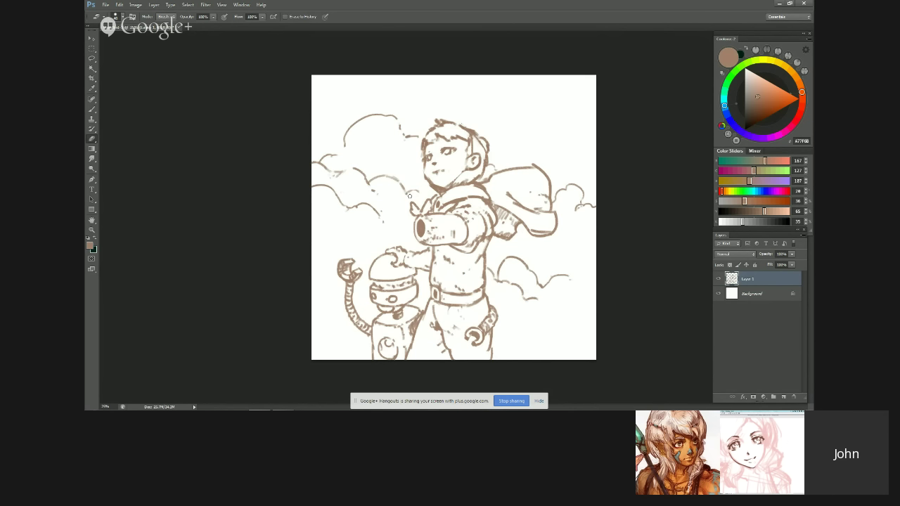
key("b")
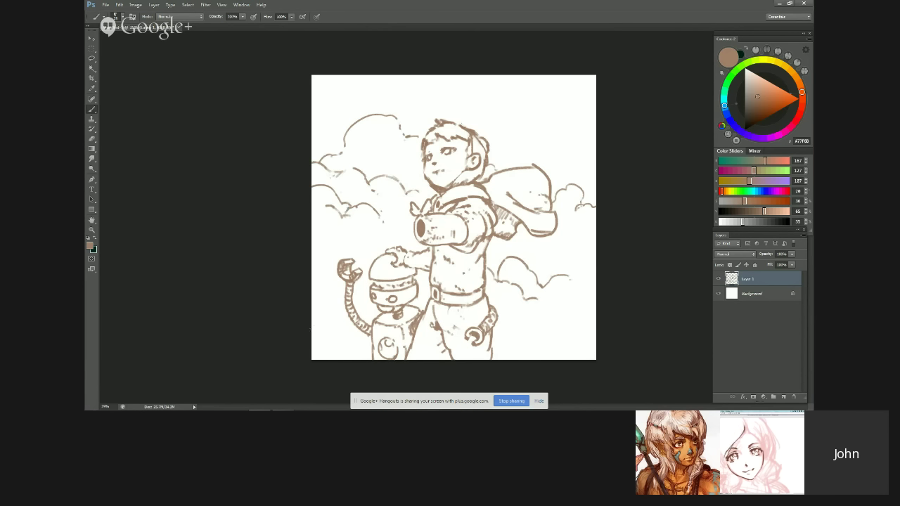
left_click_drag(560, 277, 575, 264)
key("ctrl+z")
Step: Mirror the view, erase the dark fill of the arm cannon's muzzle, and redraw its opening with a reflection line along the barrel
key("ctrl+shift+h")
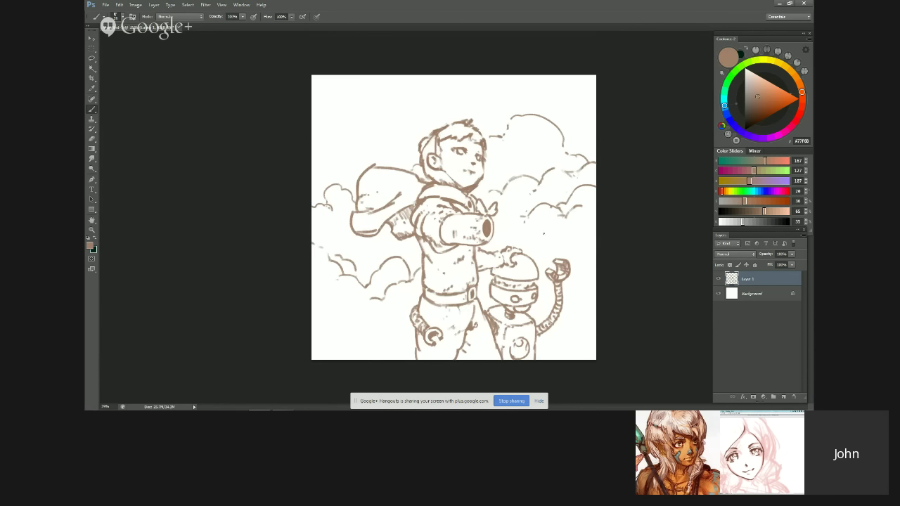
key("e")
left_click_drag(494, 229, 485, 231)
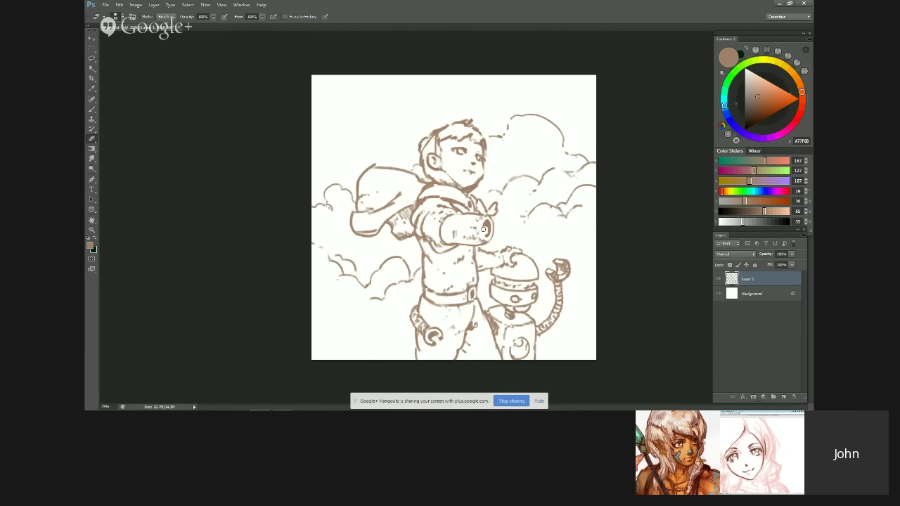
key("b")
left_click_drag(484, 230, 457, 244)
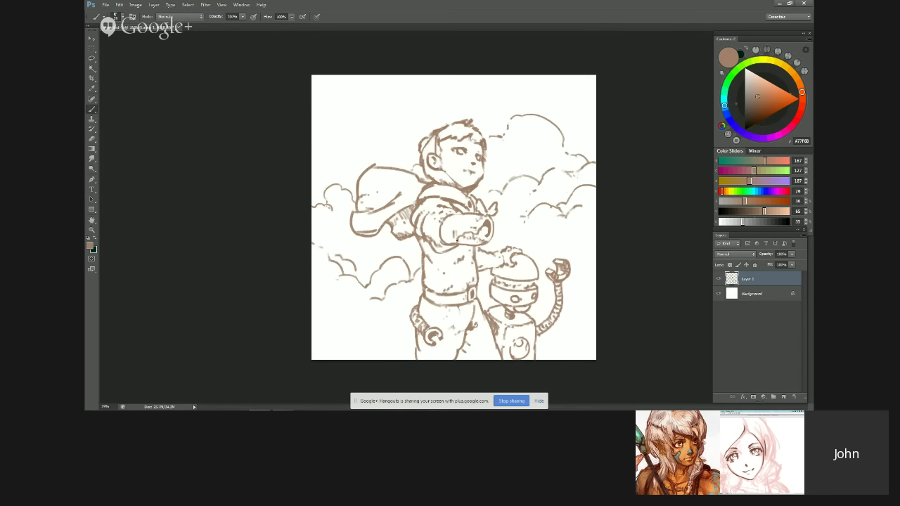
key("e")
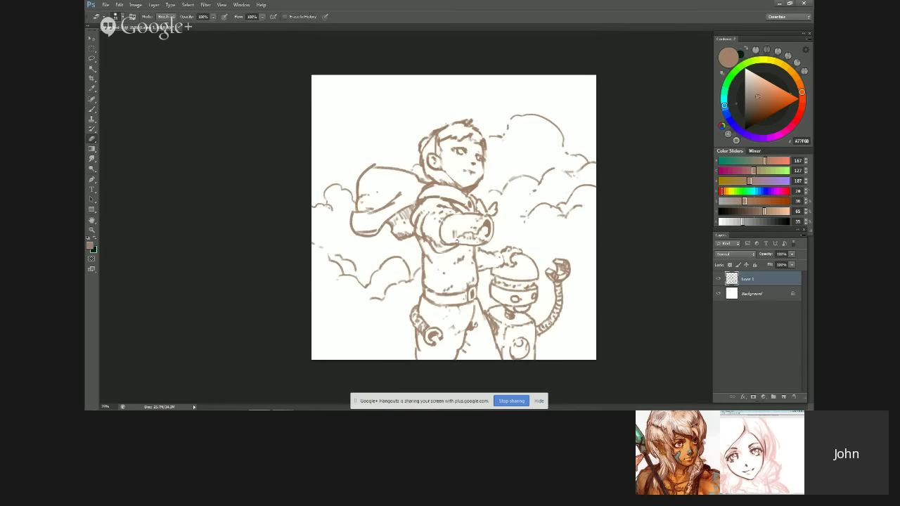
key("ctrl+shift+h")
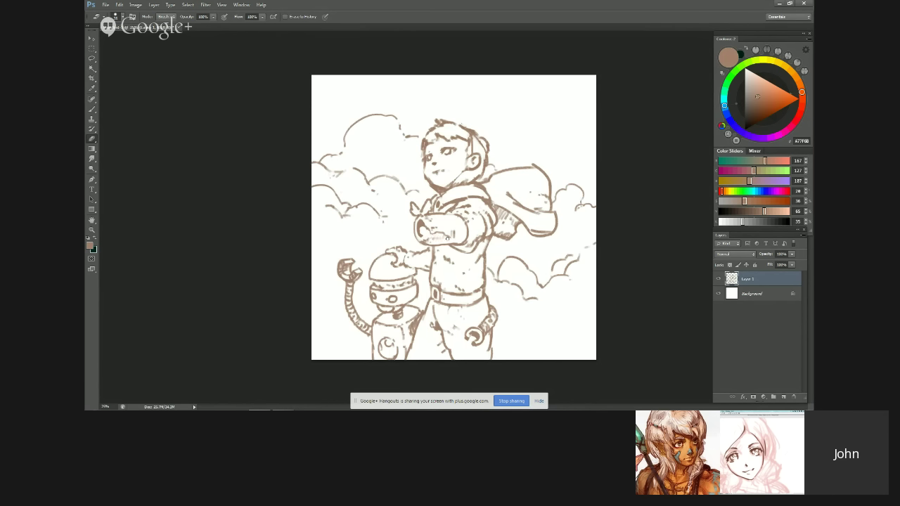
Step: Refine the shading inside the cannon's muzzle by alternately drawing and erasing while flipping the view to compare
key("b")
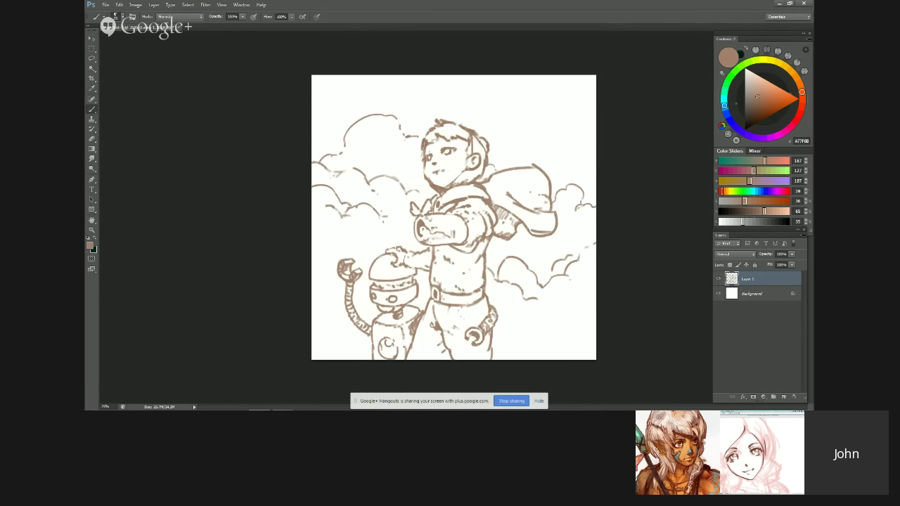
left_click_drag(422, 230, 422, 233)
key("e")
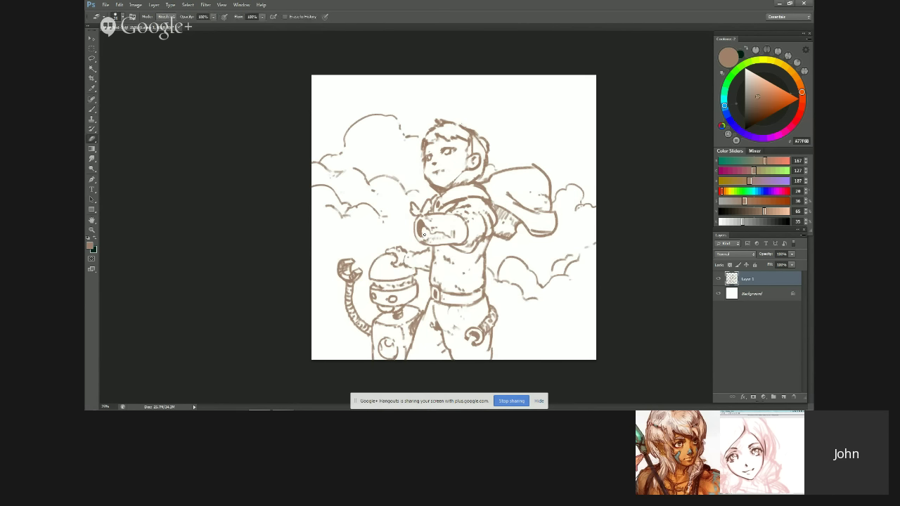
key("ctrl+shift+h")
key("5")
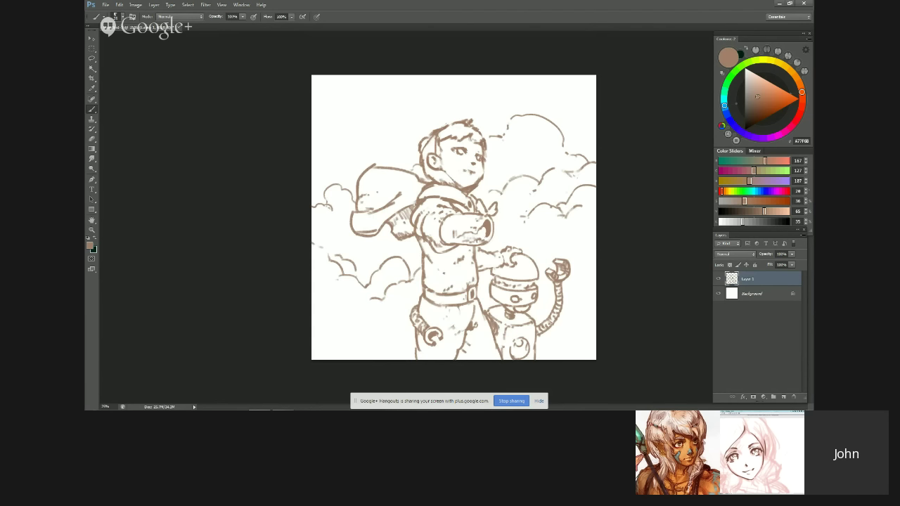
key("ctrl+h")
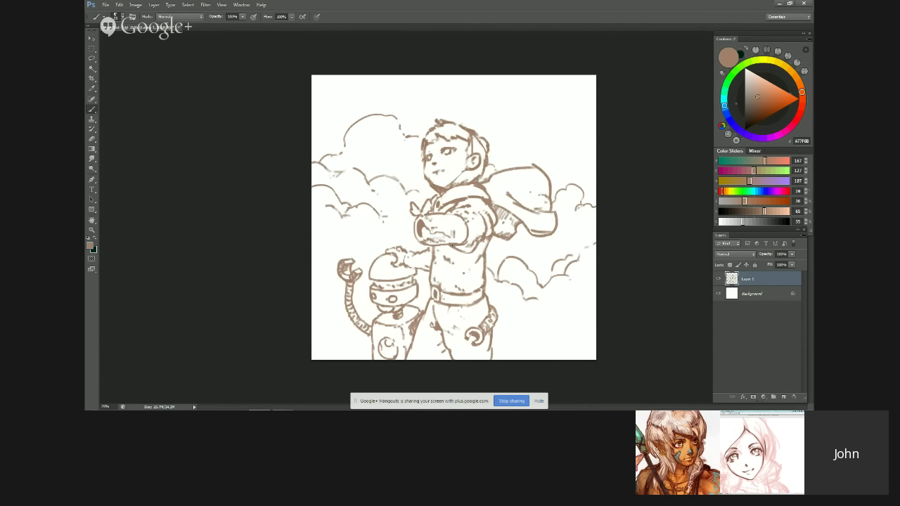
key("e")
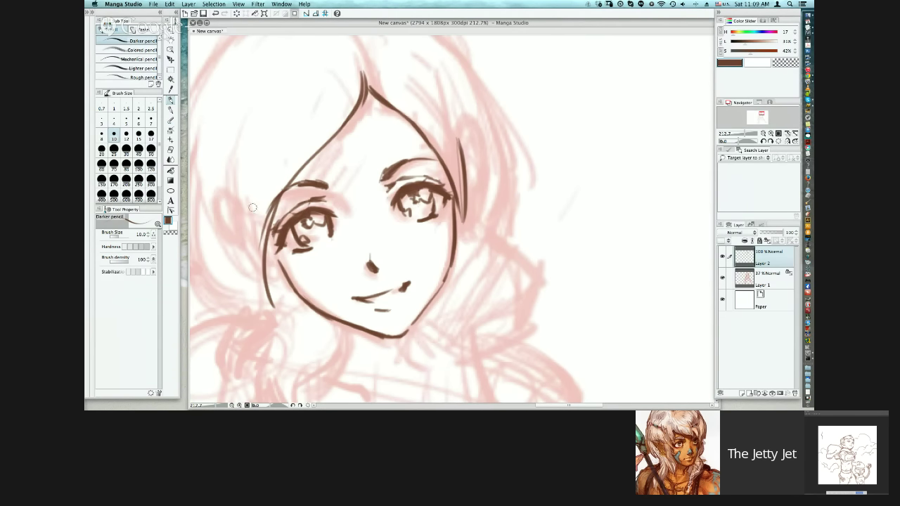
Step: In Manga Studio, line the hair strands framing both sides of the girl's face, undoing and redrawing the strand beside her far eye
left_click_drag(249, 211, 268, 296)
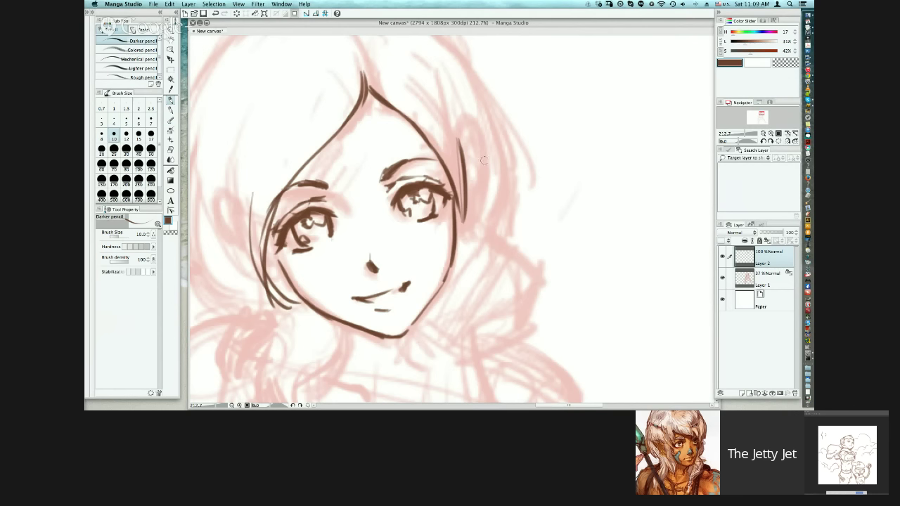
left_click_drag(444, 98, 478, 204)
left_click_drag(465, 242, 460, 201)
key("ctrl+z")
key("super+z")
left_click_drag(445, 106, 466, 200)
key("super+z")
left_click_drag(429, 90, 467, 184)
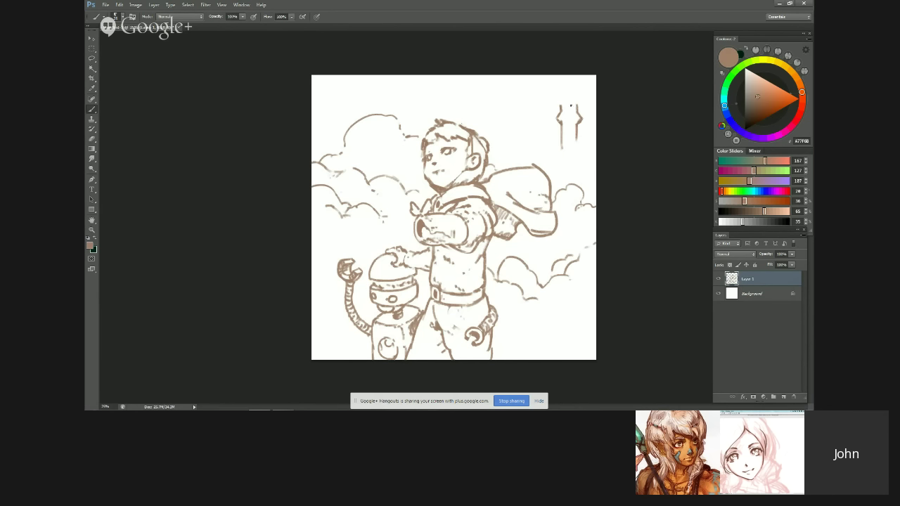
Step: Sketch a curved line from the canvas's upper edge down to the pillar's ring, undoing and redrawing the stroke
left_click_drag(536, 80, 562, 114)
key("ctrl+z")
key("ctrl+z")
left_click_drag(541, 75, 560, 112)
key("ctrl+z")
left_click_drag(535, 76, 560, 112)
key("e")
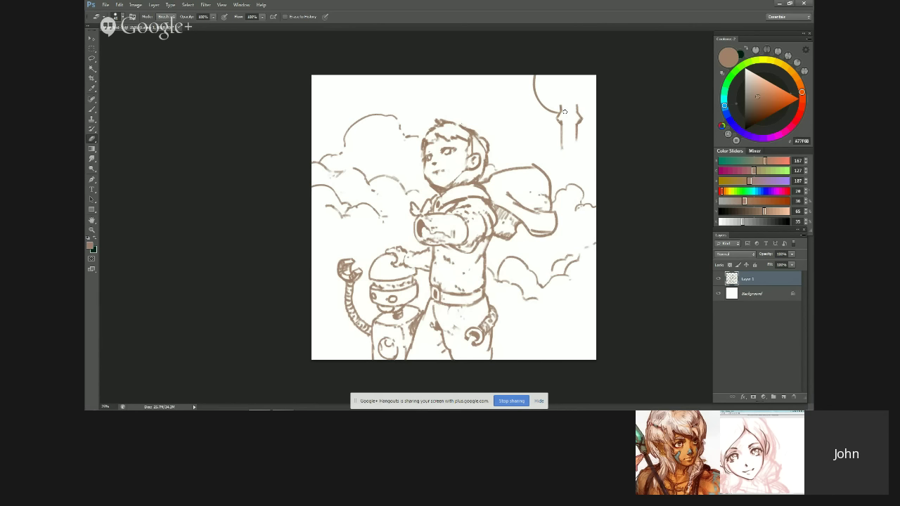
key("b")
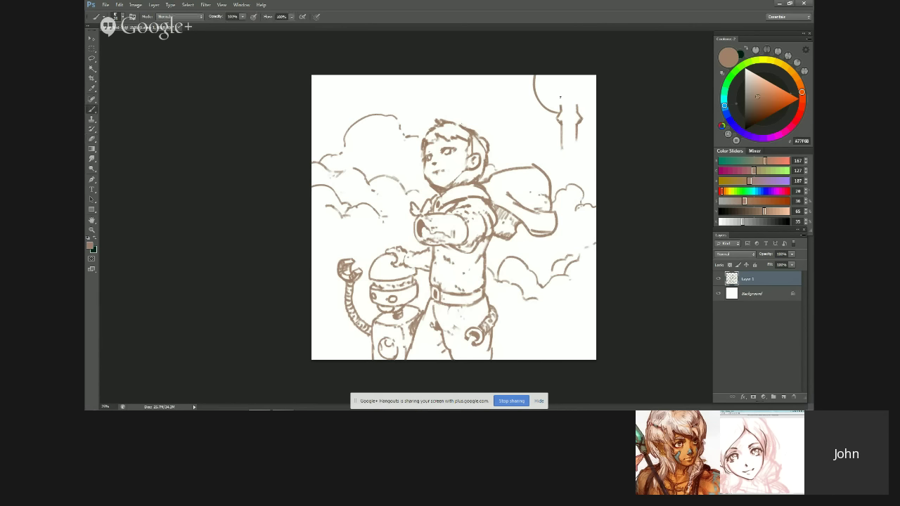
Step: Extend the pillar's side lines upward above its ring and flip the canvas horizontally
mouse_move(561, 90)
left_mouse_down()
mouse_move(561, 109)
mouse_move(578, 126)
left_mouse_up()
key("ctrl+z")
key("ctrl+shift+h")
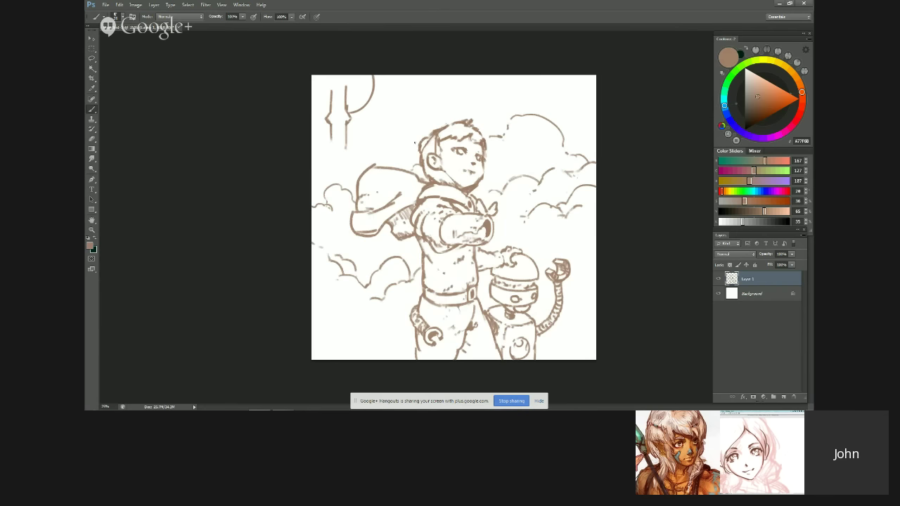
Step: Lengthen the pillar's shaft below the ring, cleaning up its edges, and flip the canvas back
key("e")
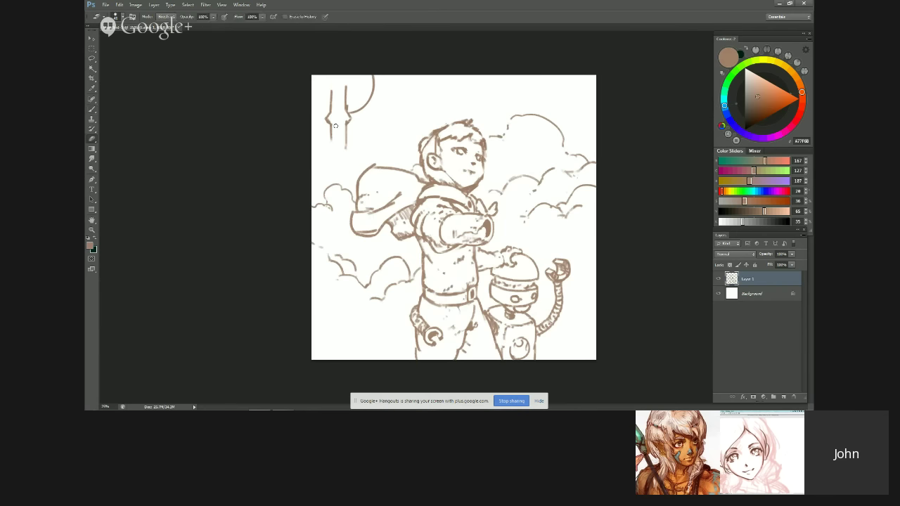
key("b")
mouse_move(332, 139)
left_mouse_down()
mouse_move(332, 163)
mouse_move(331, 155)
left_mouse_up()
key("ctrl+z")
key("ctrl+z")
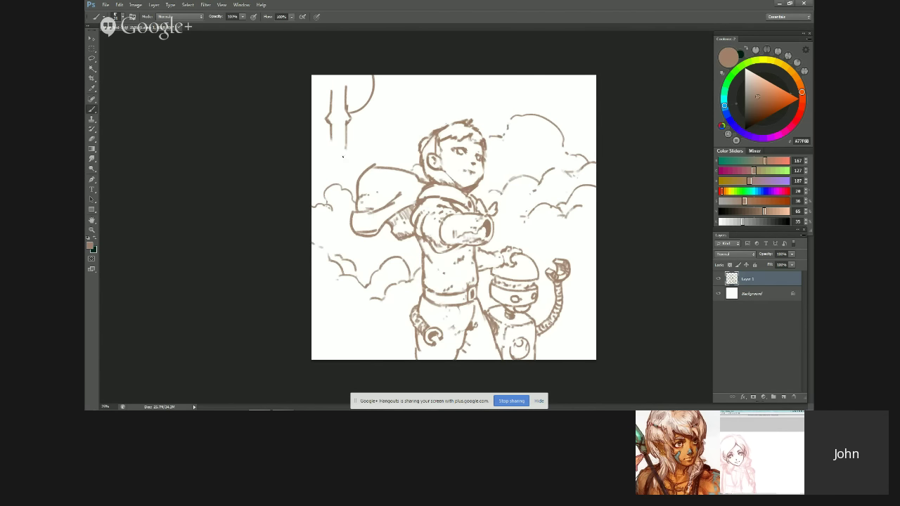
key("e")
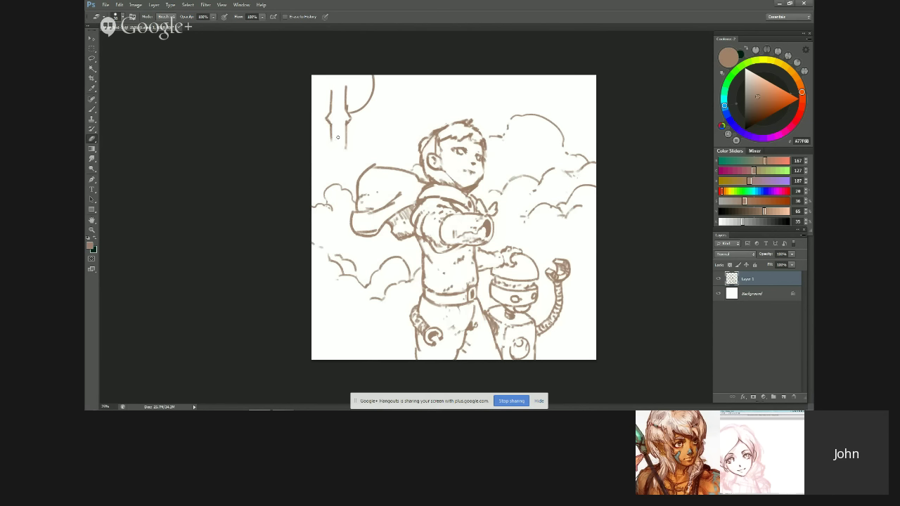
key("b")
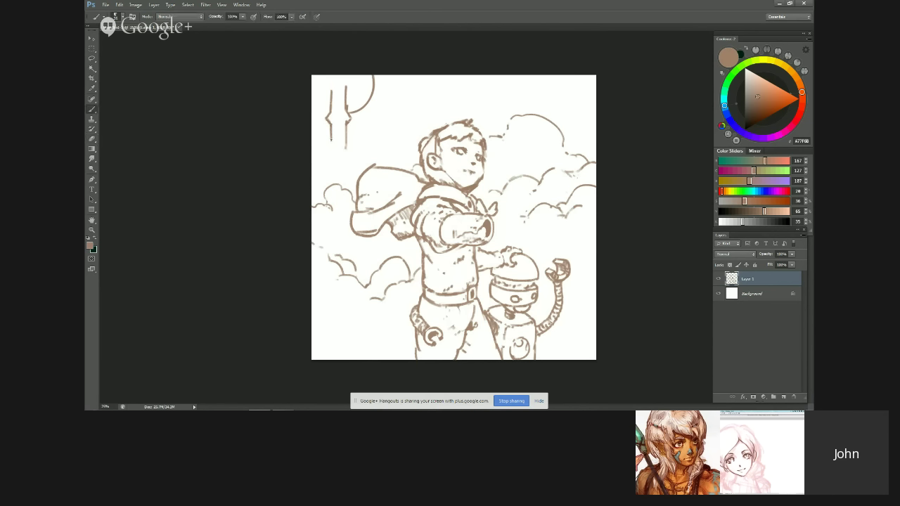
left_click_drag(331, 139, 333, 164)
key("ctrl+shift+h")
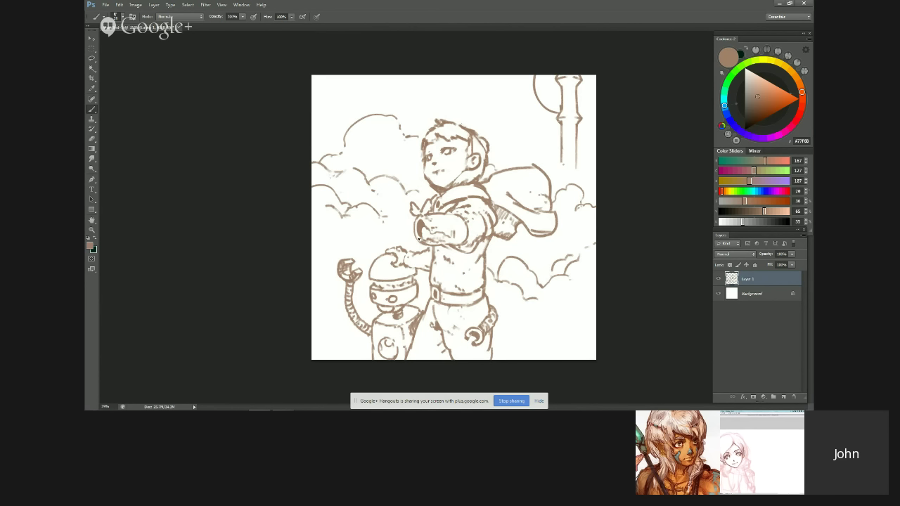
Step: Flip the canvas and erase the curved line beside the pillar
key("F2")
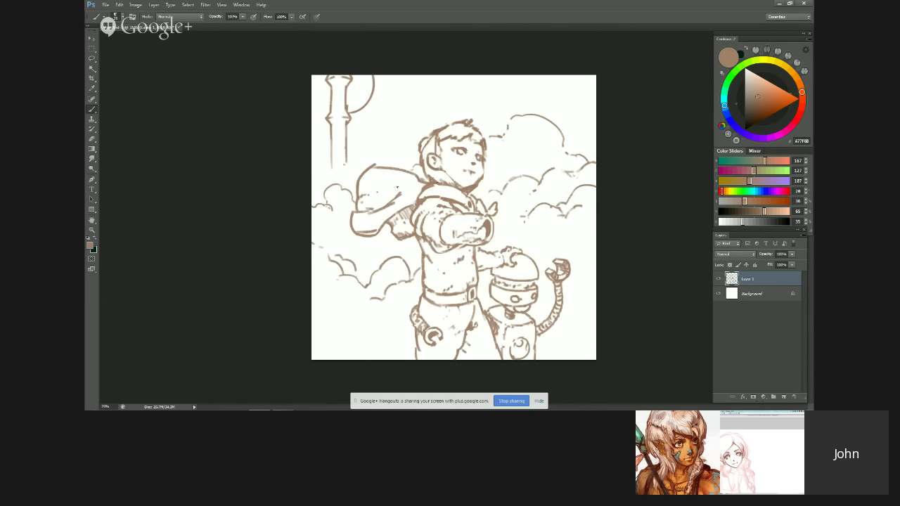
key("e")
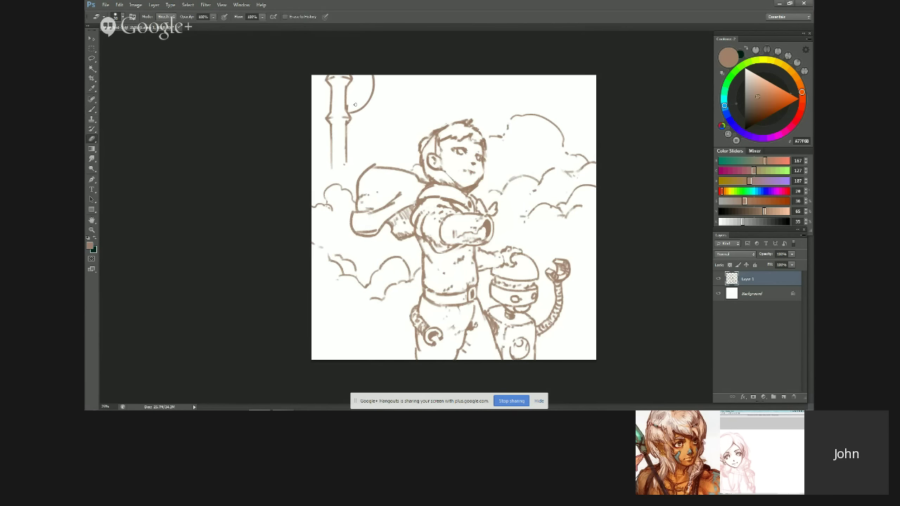
left_click_drag(373, 82, 375, 90)
left_click_drag(375, 90, 371, 101)
key("b")
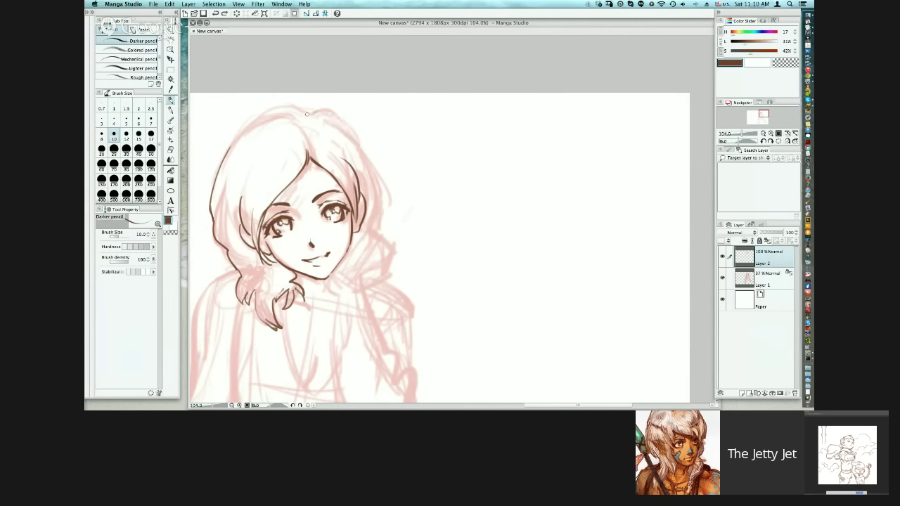
Step: Sketch a small cloud lobe between the large cloud and the boy's head, erase overlapping lines, and flip the canvas
key("b")
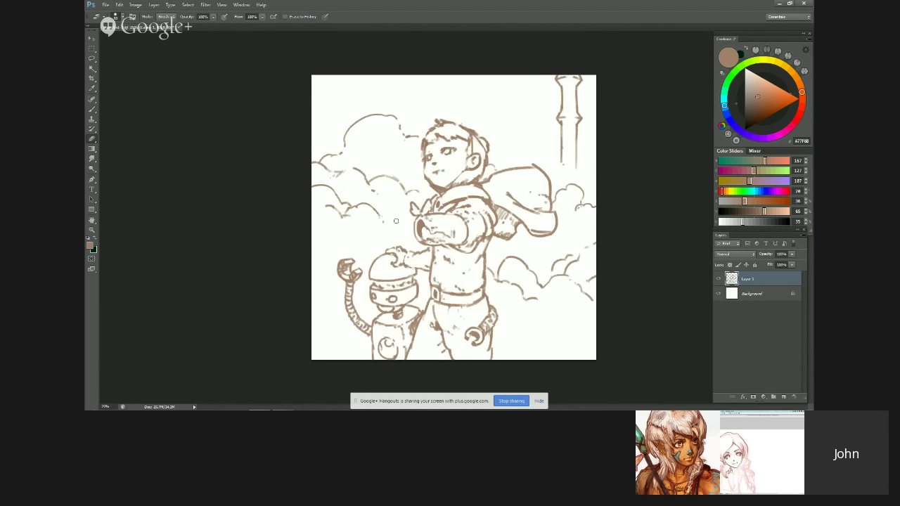
key("b")
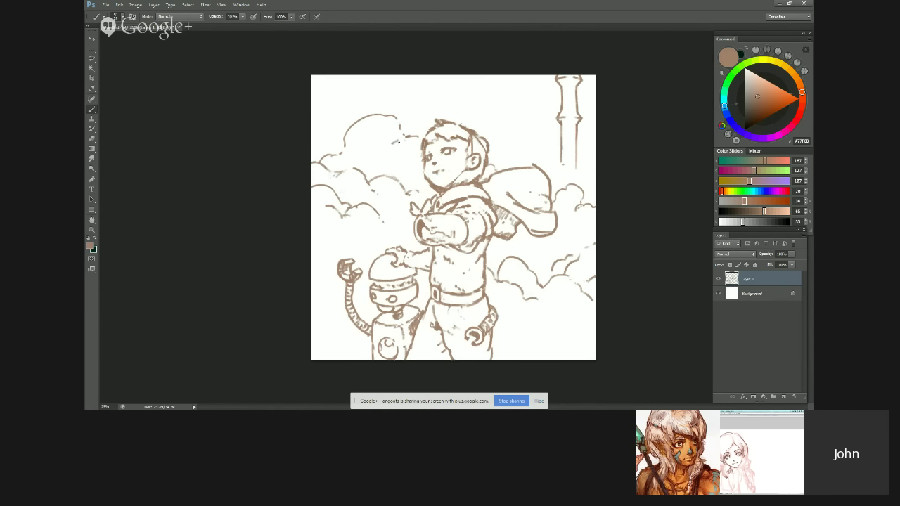
left_click_drag(388, 158, 398, 152)
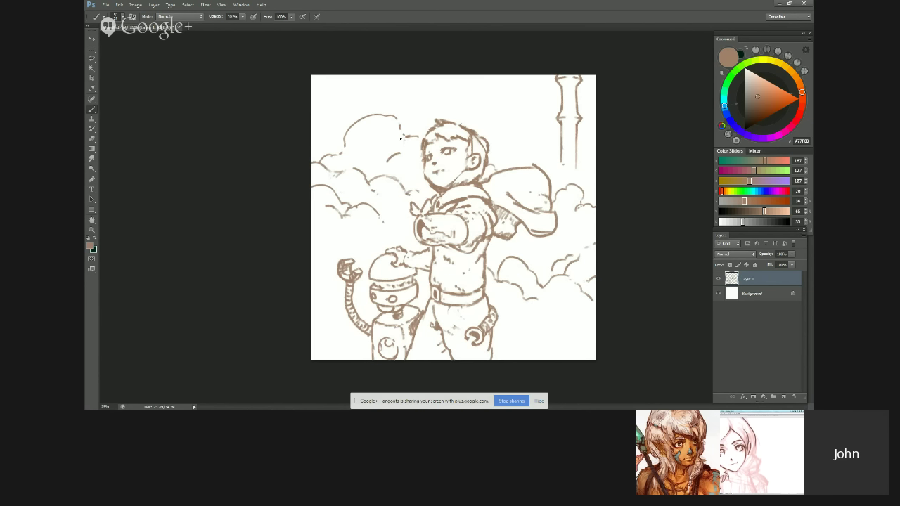
key("e")
key("b")
key("e")
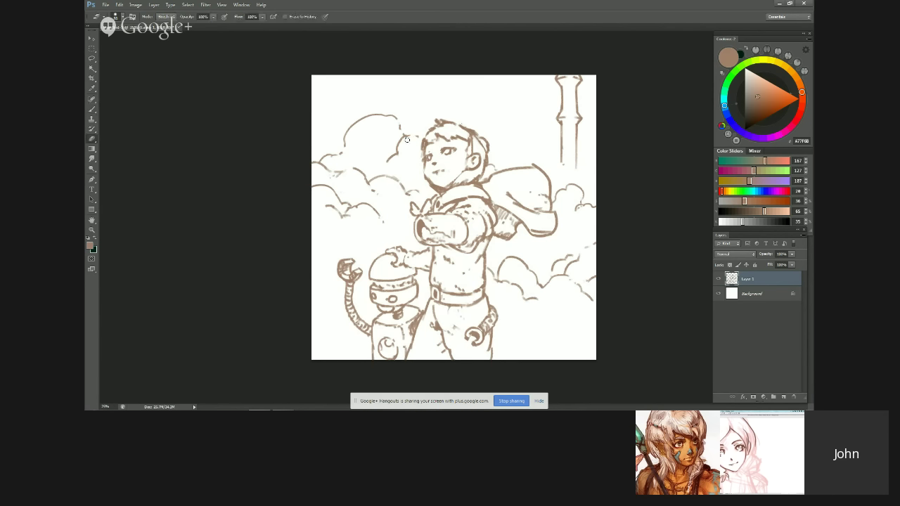
key("b")
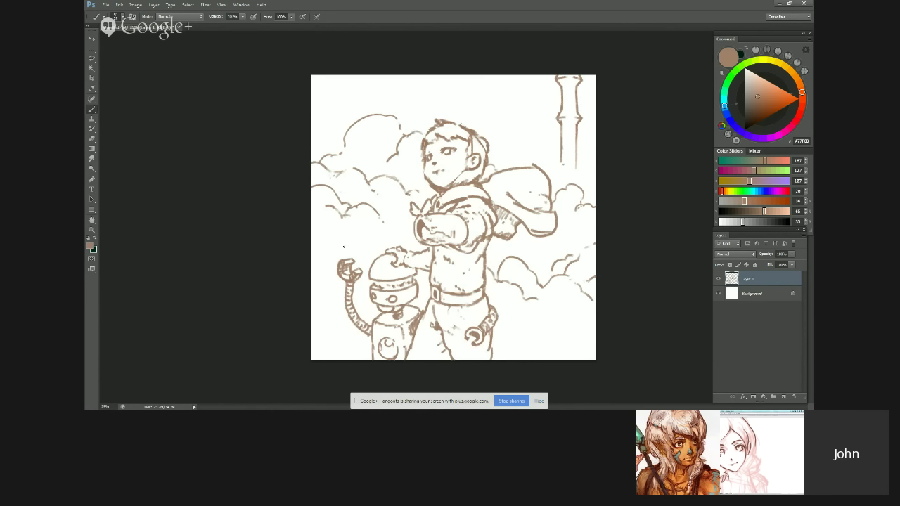
key("e")
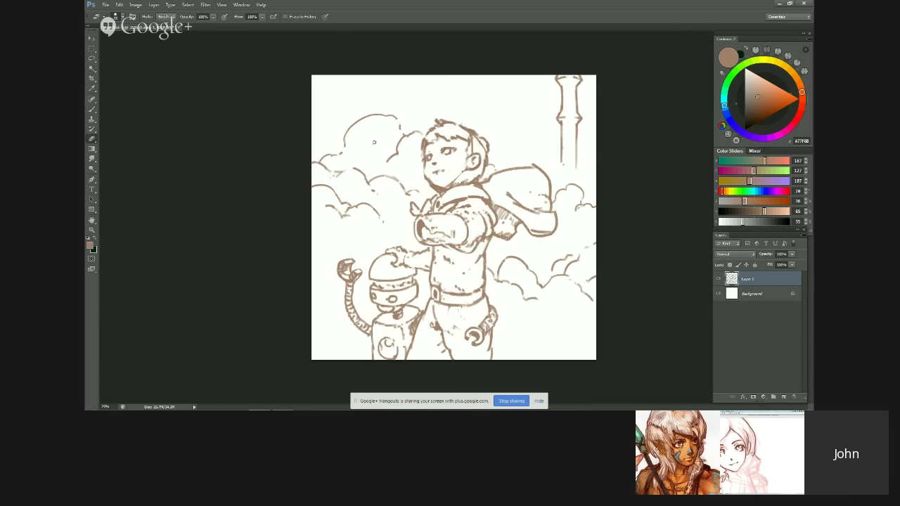
key("b")
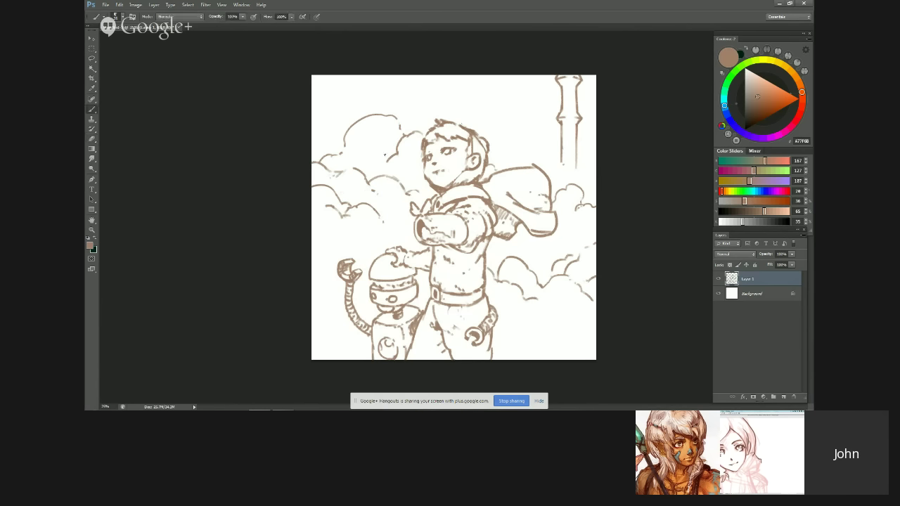
key("ctrl+shift+h")
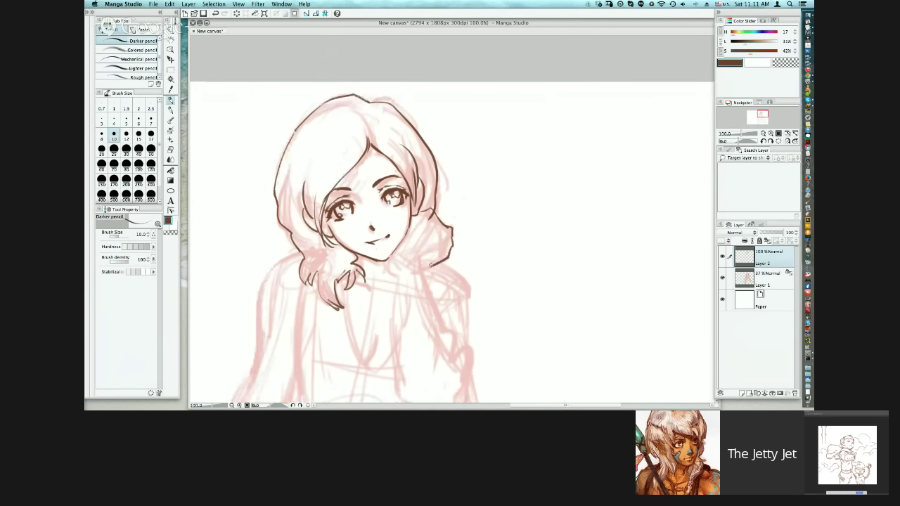
Step: Switch to Manga Studio, redraw the contour beside the girl's raised hand, and outline her propped arm's sleeve and shoulder crease
key("ctrl+z")
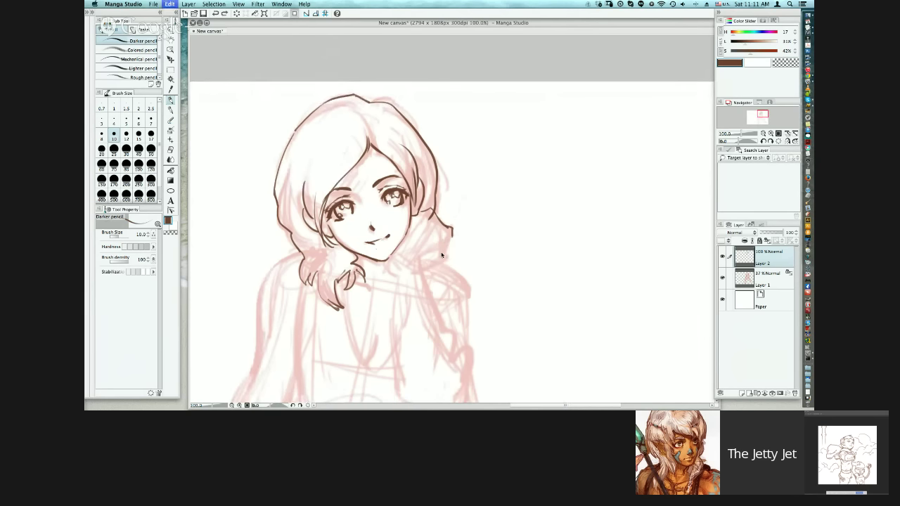
left_click_drag(451, 234, 428, 269)
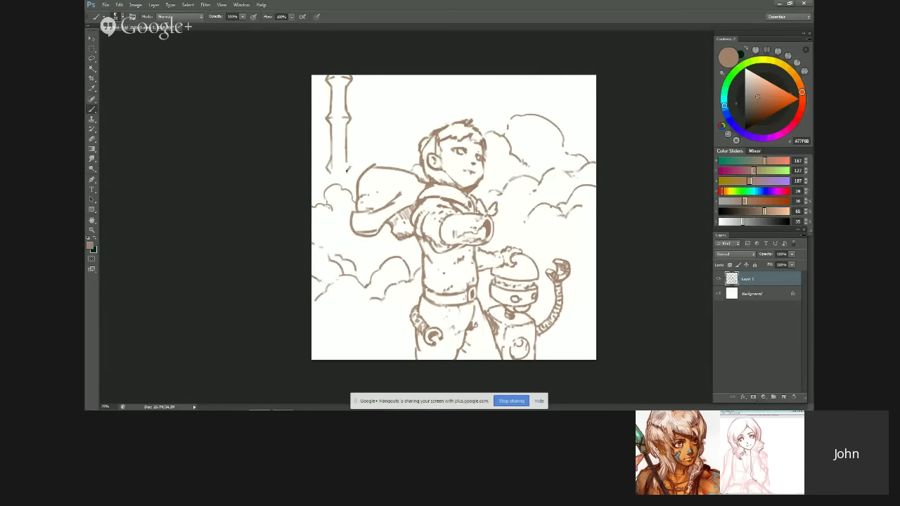
key("e")
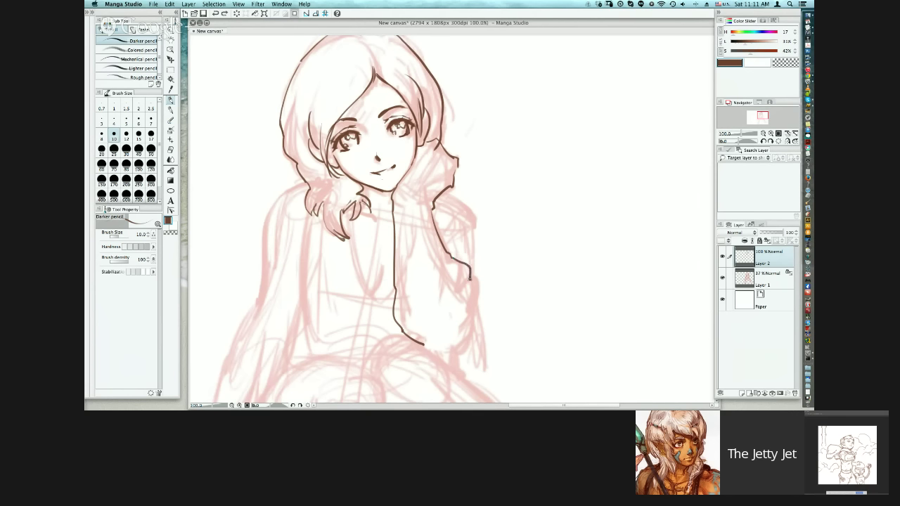
left_click_drag(471, 279, 475, 295)
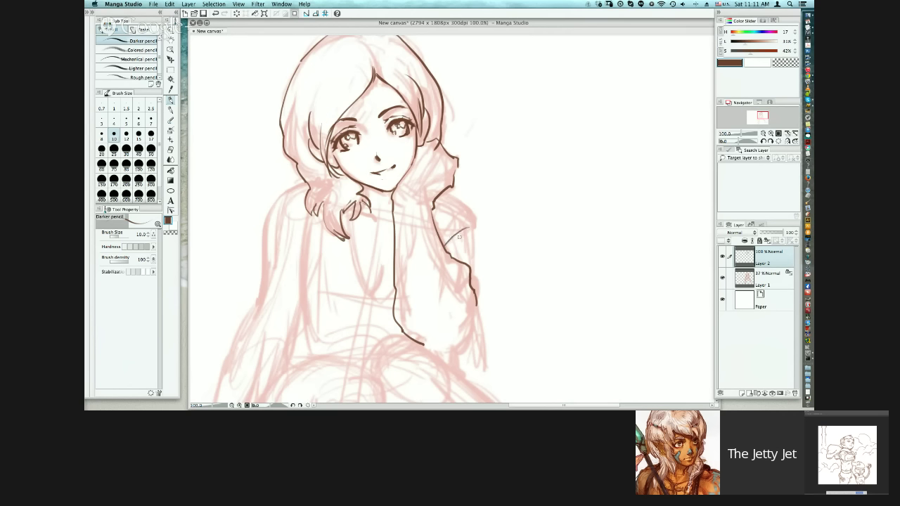
left_click_drag(442, 236, 455, 211)
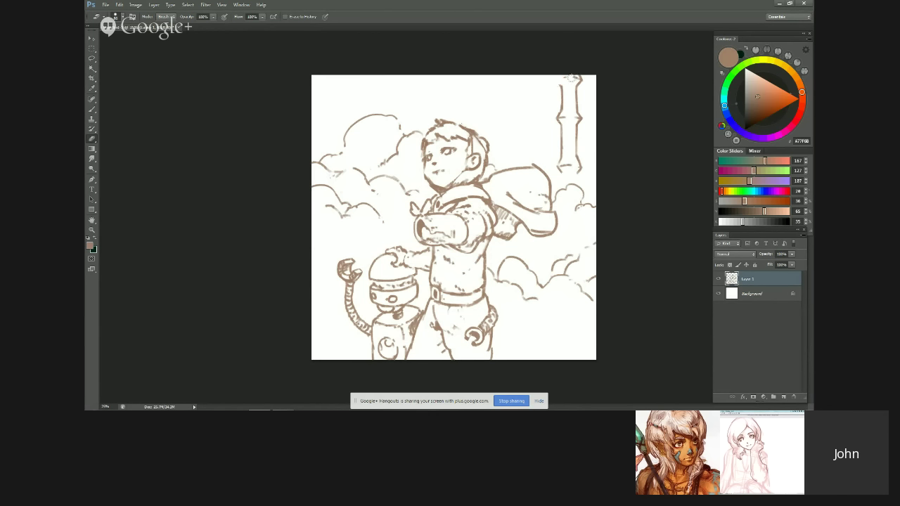
Step: Switch to Photoshop, erase the pillar's uppermost section, and close off its shortened top with a cap
key("e")
left_click_drag(573, 78, 564, 86)
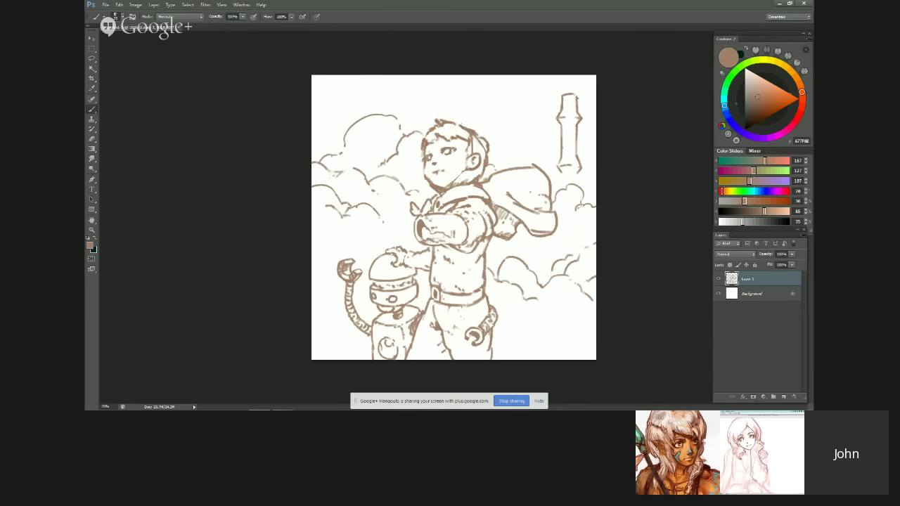
key("ctrl+z")
left_click_drag(563, 95, 579, 105)
key("ctrl+z")
Step: Flip the canvas horizontally and rework the pillar's base with brush and eraser
key("ctrl+shift+h")
key("e")
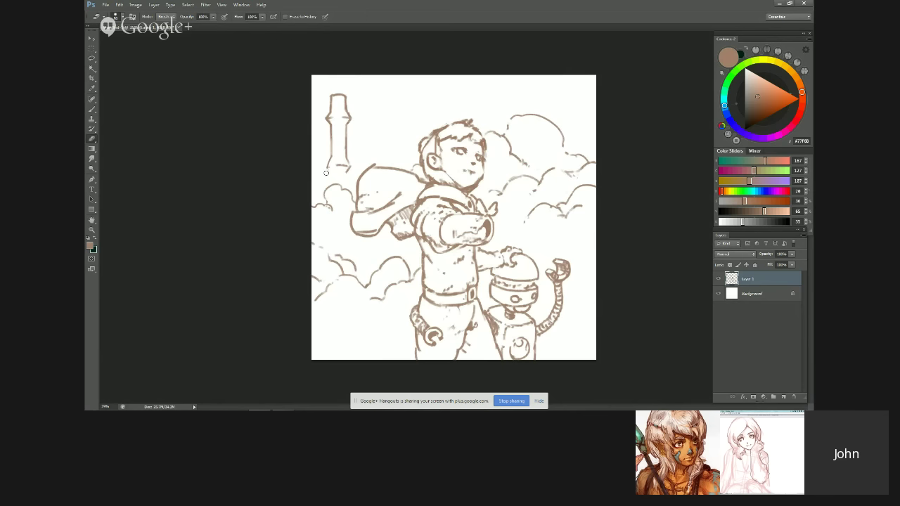
key("b")
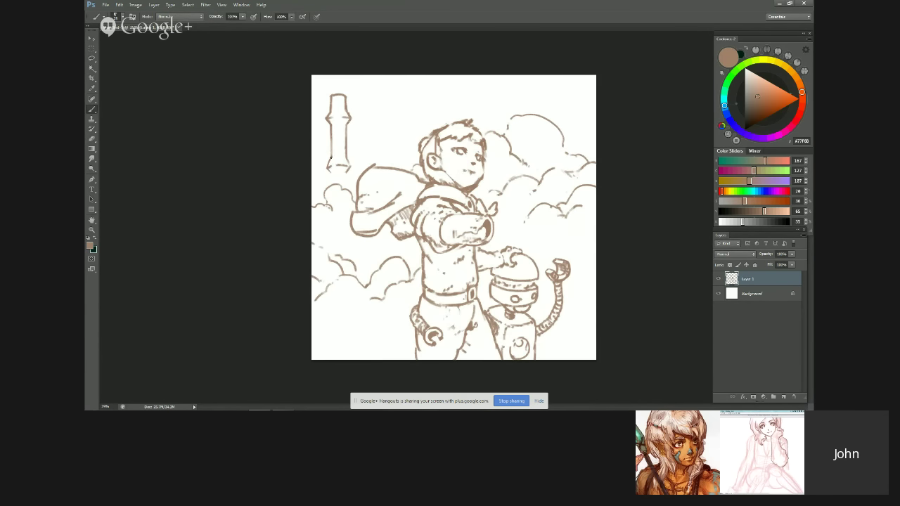
key("e")
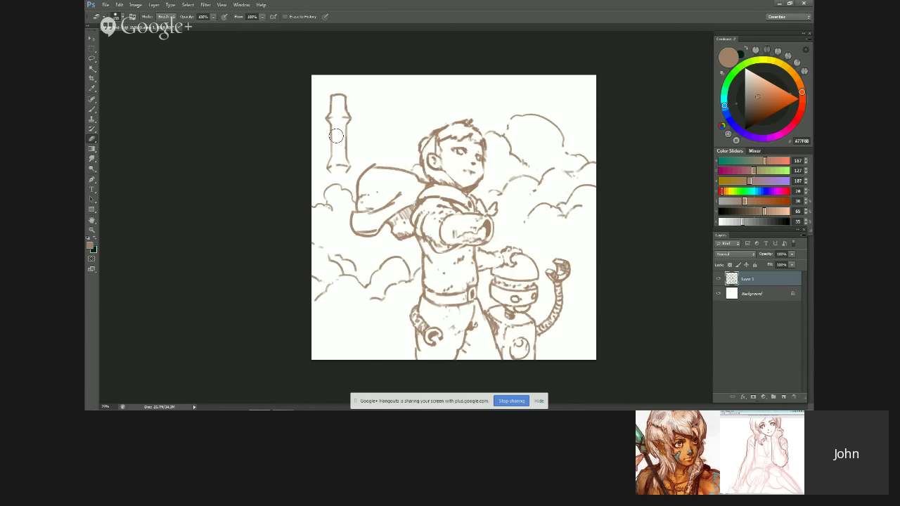
mouse_move(348, 164)
left_mouse_down()
mouse_move(342, 176)
mouse_move(332, 172)
left_mouse_up()
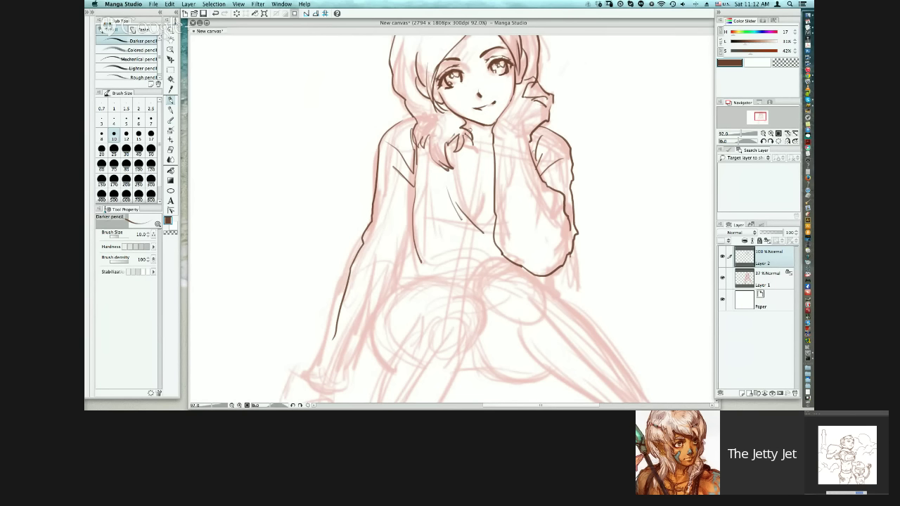
Step: Switch to Manga Studio and redraw the curved neckline of the girl's top from her hair down to the chest
key("super+z")
mouse_move(454, 134)
left_mouse_down()
mouse_move(457, 185)
mouse_move(473, 219)
left_mouse_up()
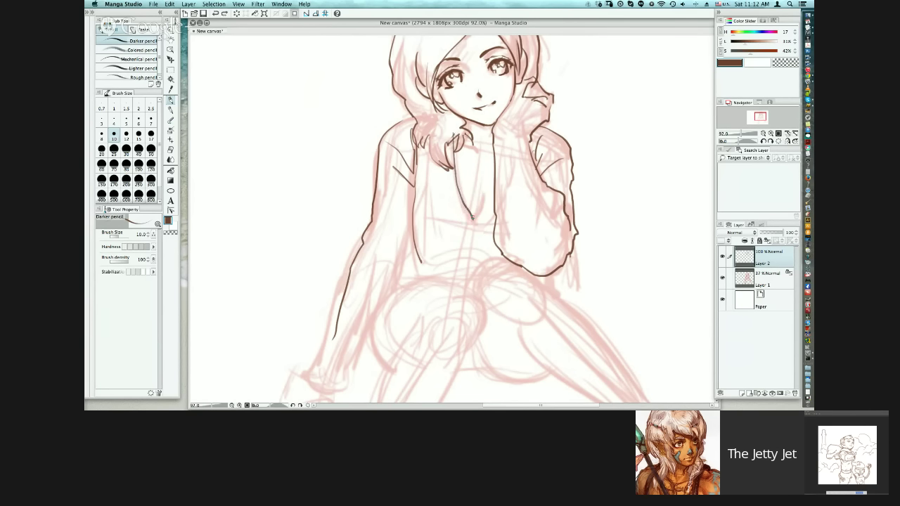
key("ctrl+z")
mouse_move(455, 134)
left_mouse_down()
mouse_move(467, 208)
mouse_move(481, 225)
left_mouse_up()
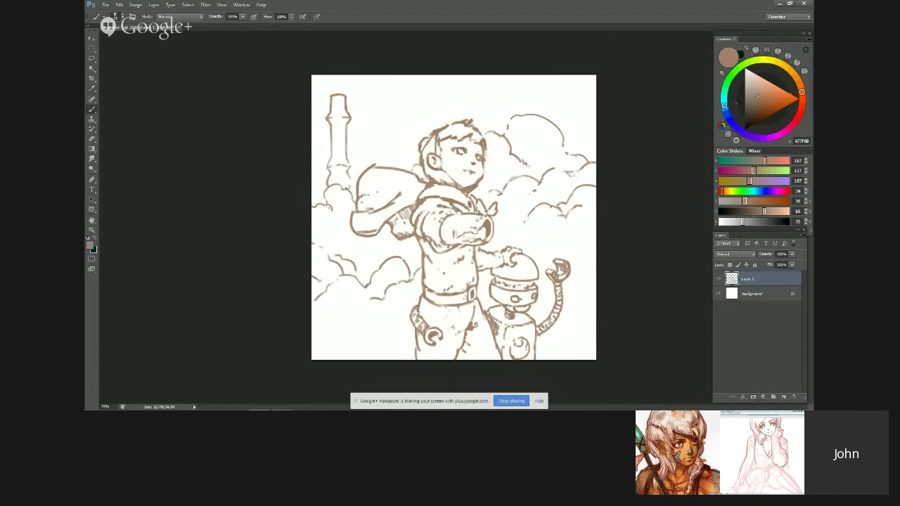
Step: Switch to Photoshop and erase the lower ring across the pillar just above the cloud
key("e")
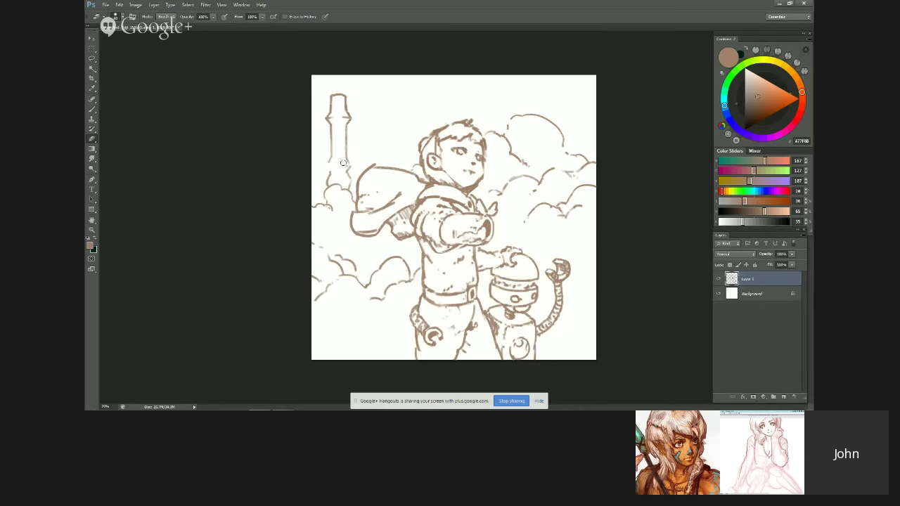
key("b")
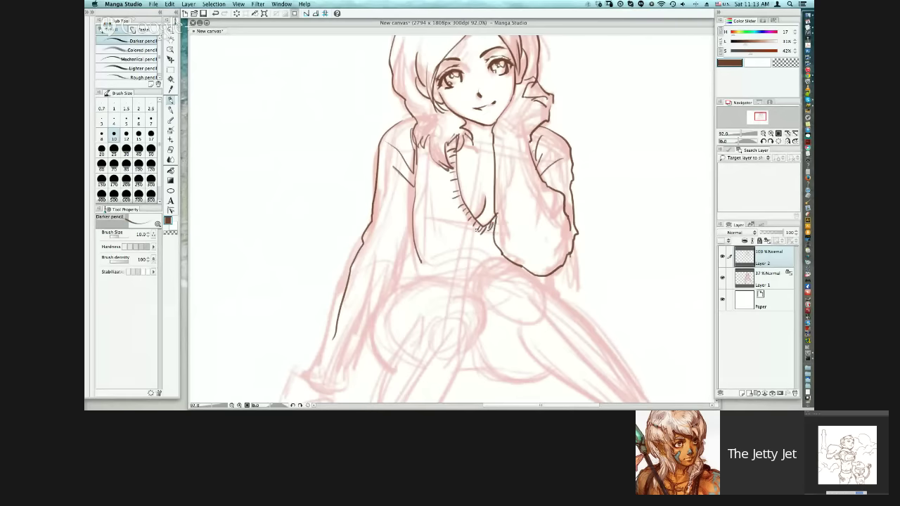
Step: Switch to Manga Studio and draw the fold line down the front of the girl's top, replacing the first stroke
key("e")
left_click_drag(446, 197, 464, 249)
key("super+z")
mouse_move(446, 207)
left_mouse_down()
mouse_move(463, 253)
mouse_move(455, 237)
mouse_move(485, 258)
left_mouse_up()
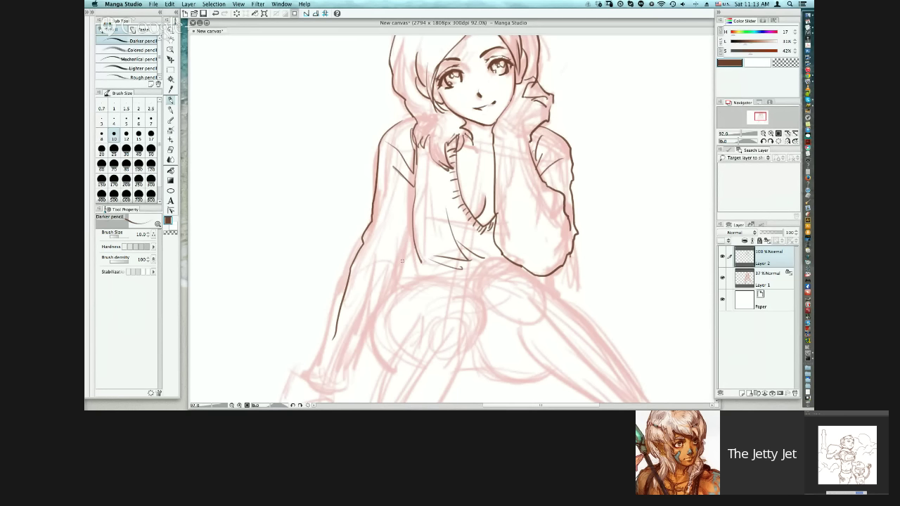
Step: Undo the last strokes near the girl's waist and redraw the line from her side down toward the hip
mouse_move(400, 263)
left_mouse_down()
mouse_move(411, 228)
mouse_move(395, 283)
left_mouse_up()
key("super+z")
key("super+z")
left_click_drag(418, 236, 398, 297)
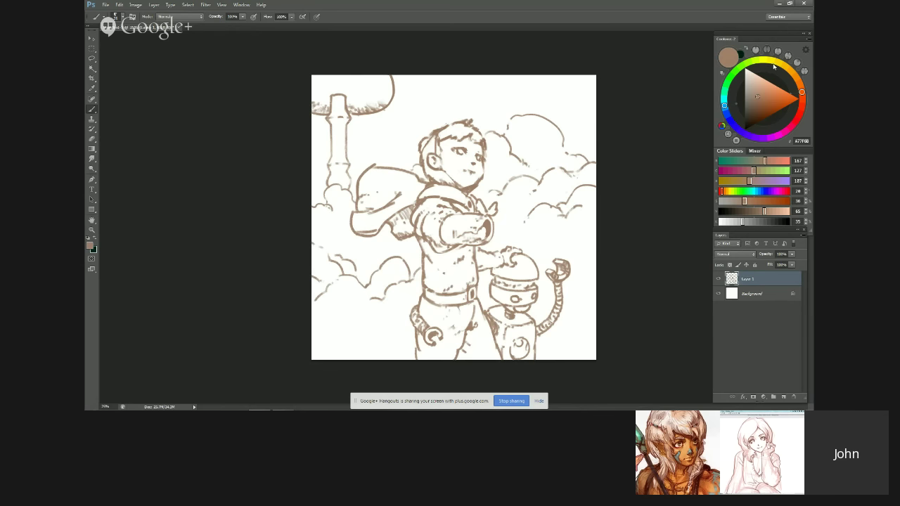
Step: Try a yellow brush colour with a stroke across the empty sky above the boy
left_click(778, 64)
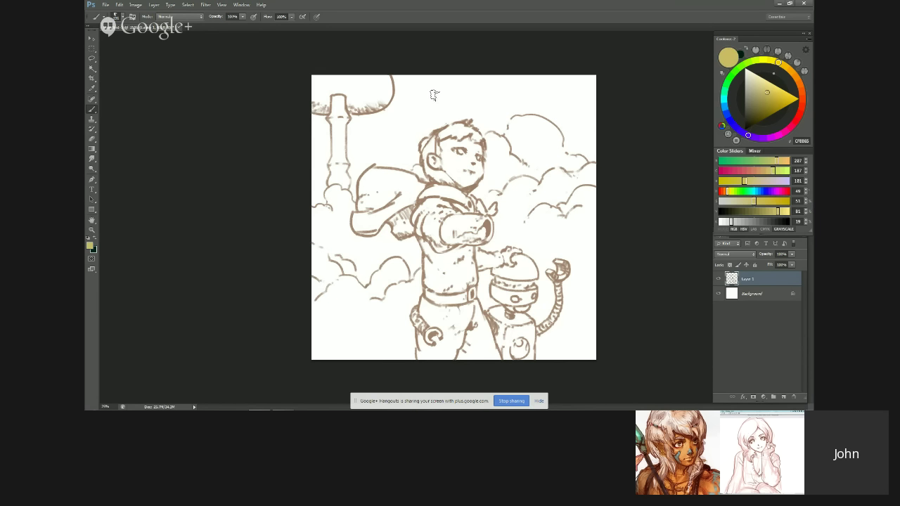
mouse_move(434, 94)
left_mouse_down()
mouse_move(443, 84)
mouse_move(412, 108)
mouse_move(457, 92)
mouse_move(426, 105)
mouse_move(501, 90)
left_mouse_up()
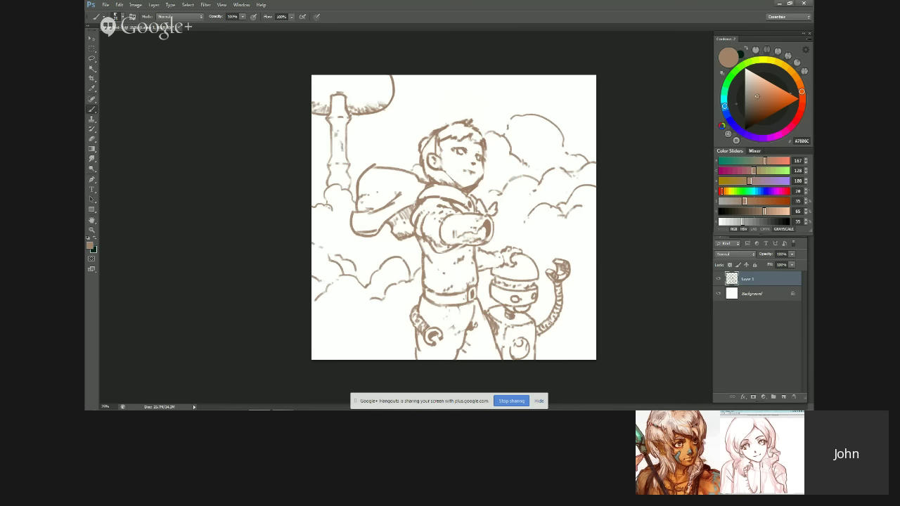
Step: Touch up the small surface marks on the background pillar by alternating brush strokes and erasing
key("e")
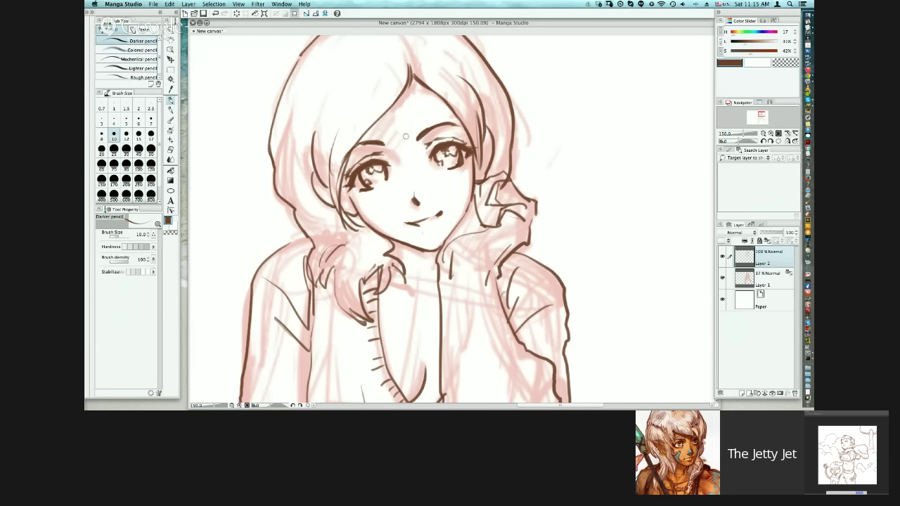
key("ctrl+shift+h")
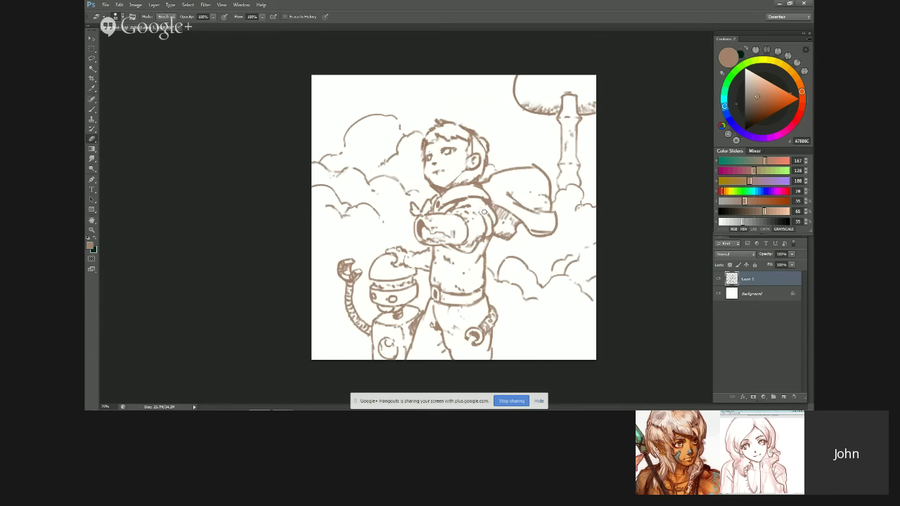
key("b")
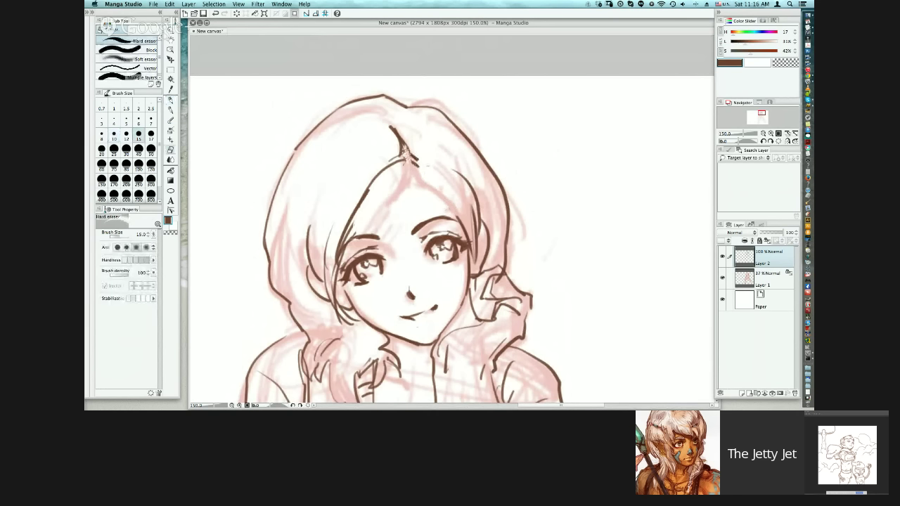
key("e")
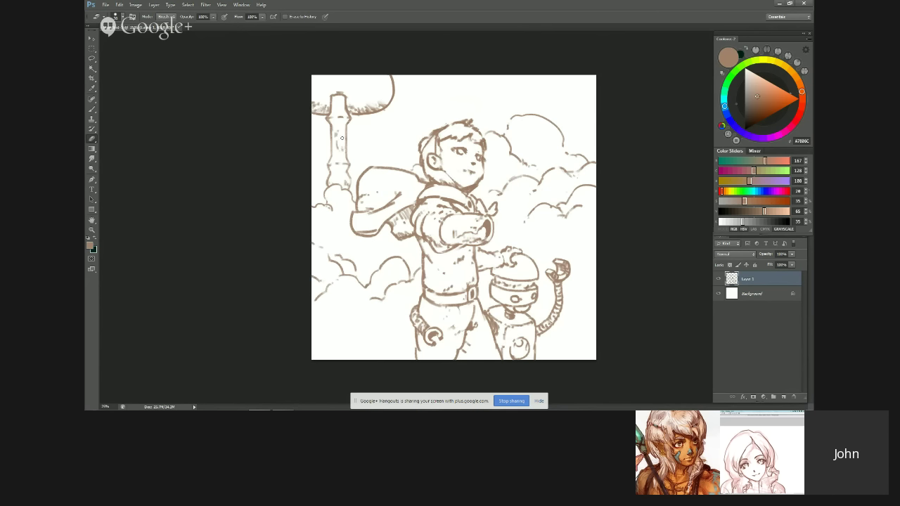
key("b")
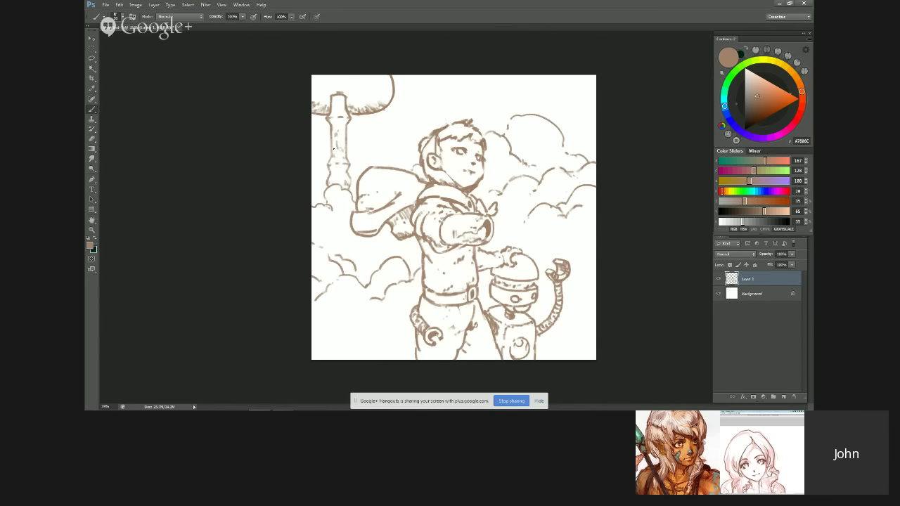
key("e")
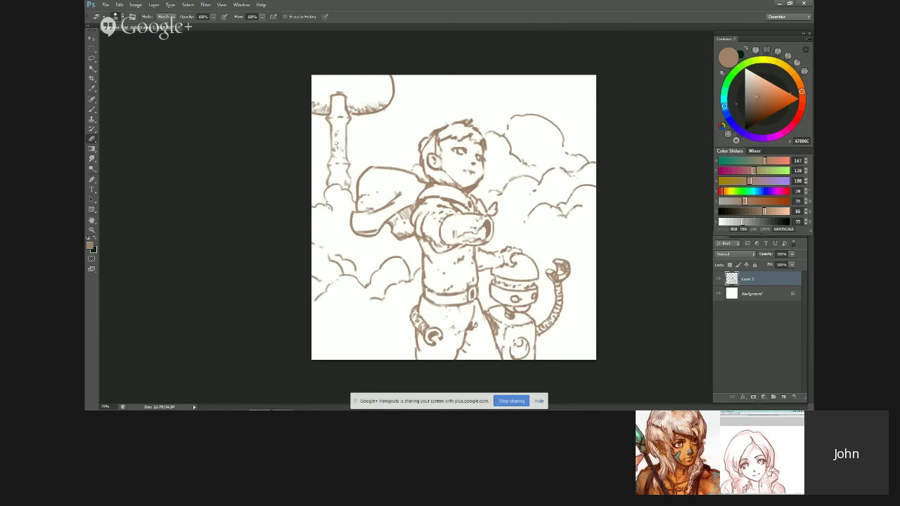
Step: Widen the cap on top of the pillar into a mushroom shape and hatch gill lines along its underside
key("ctrl+shift+h")
key("b")
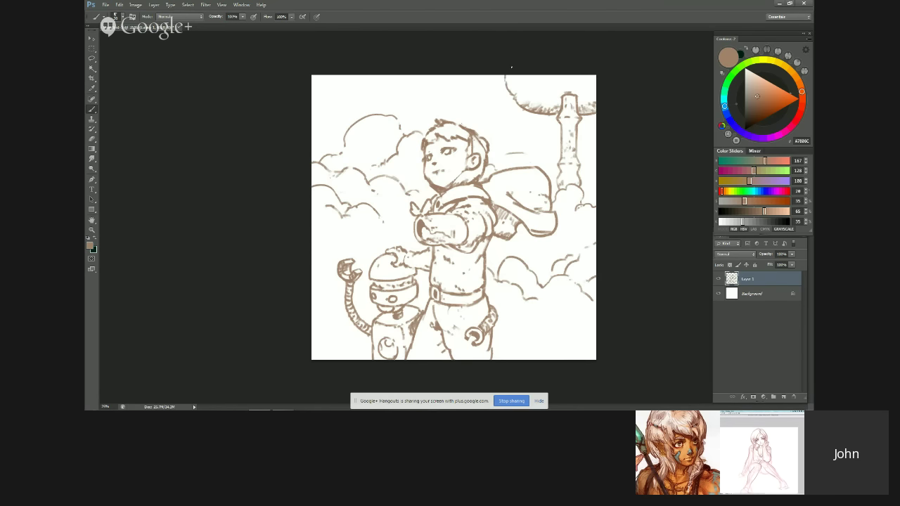
key("ctrl+shift+h")
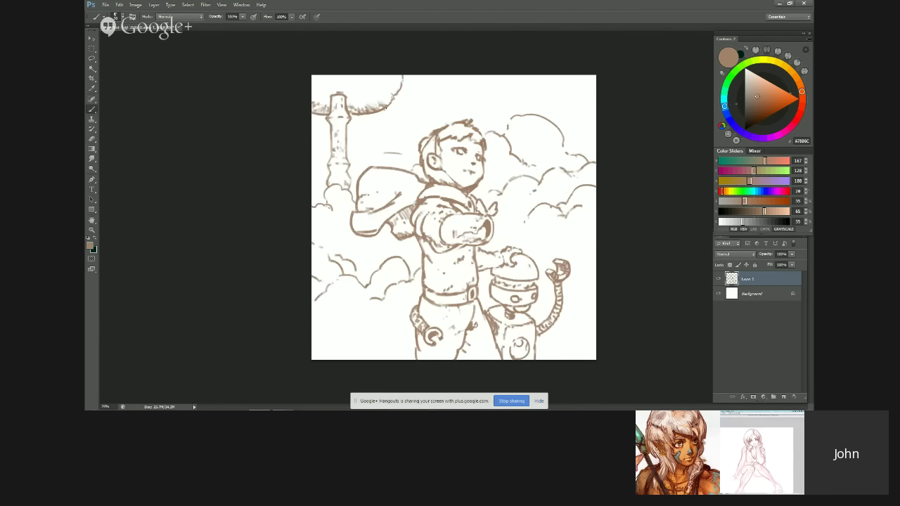
key("e")
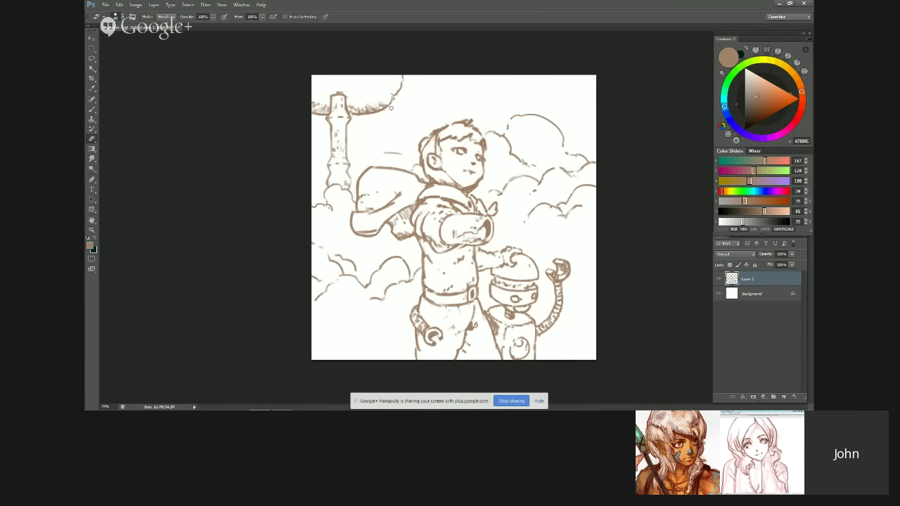
key("b")
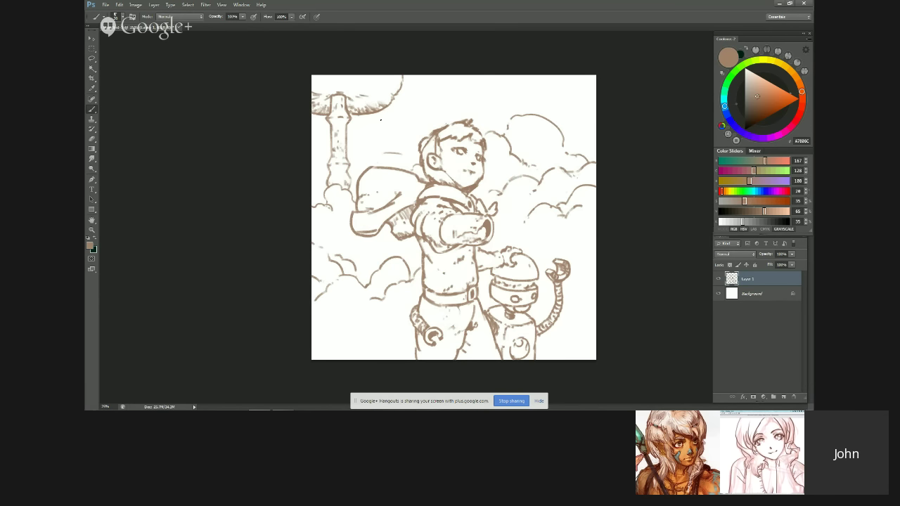
Step: Clean up the lines where the stem meets the mushroom cap and cover the cap with short speckled texture strokes
key("ctrl+shift+h")
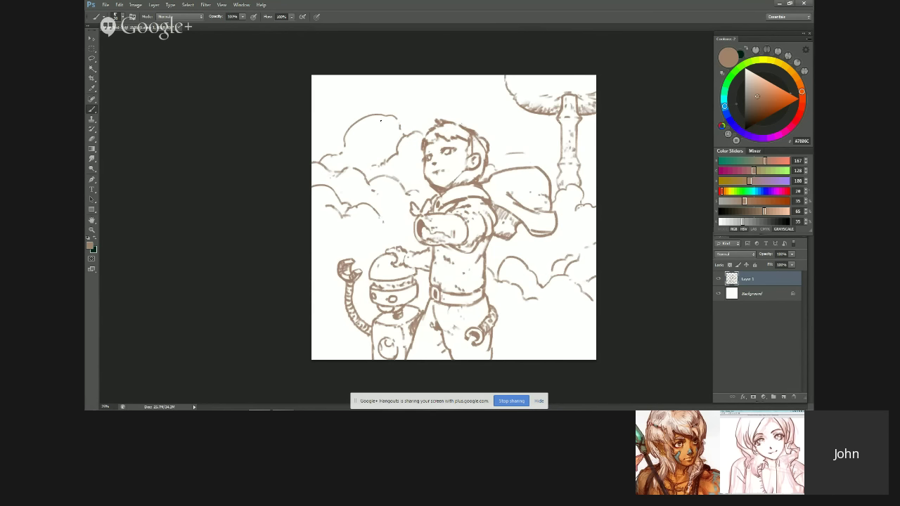
key("e")
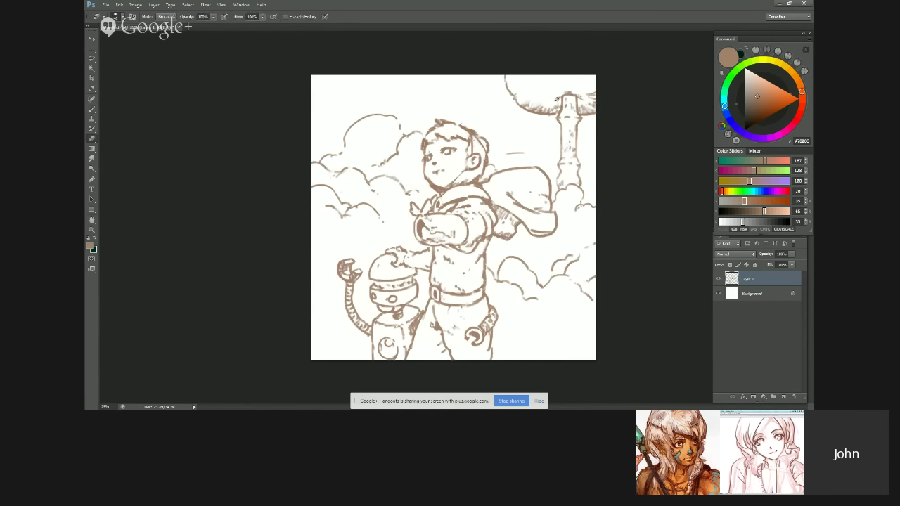
left_click_drag(554, 99, 558, 99)
key("b")
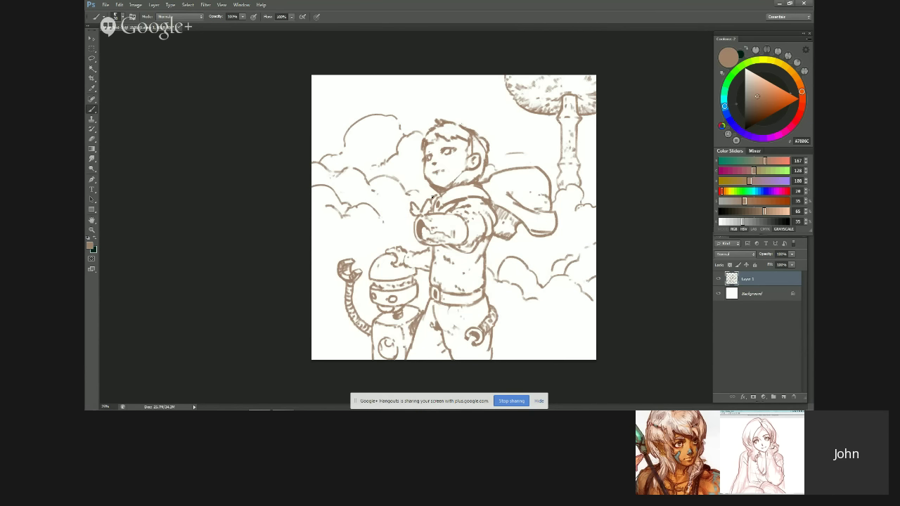
key("e")
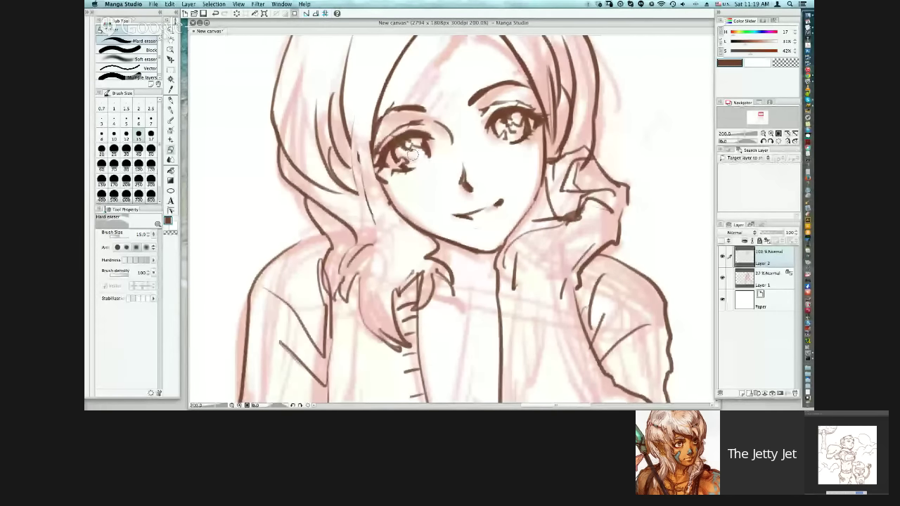
Step: Switch to Manga Studio and redraw the iris detail in the girl's eye on the viewer's left
key("p")
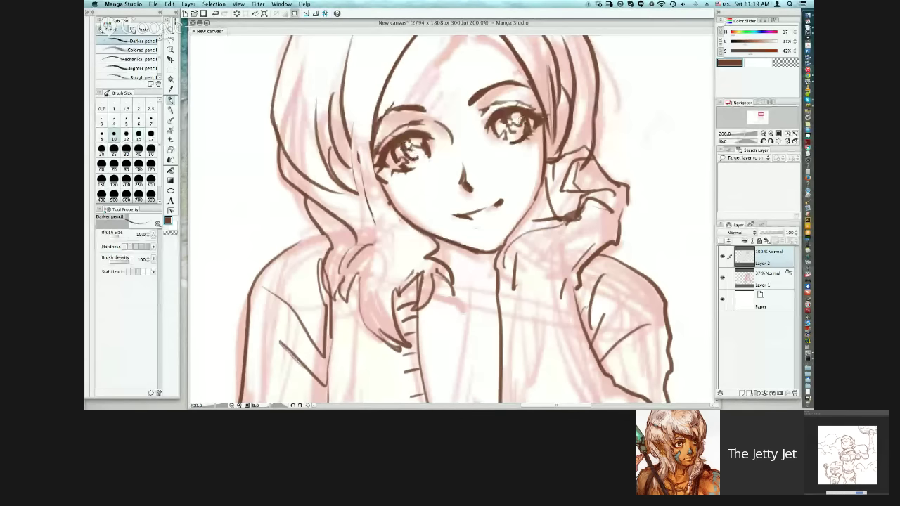
key("e")
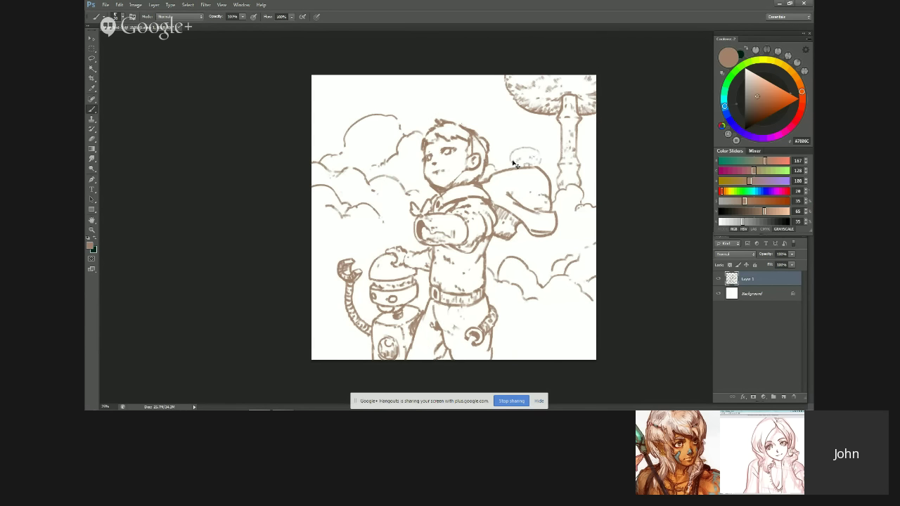
Step: Switch to Photoshop and clean up the lines around the boy's gauntlet and his hand on the robot's head
key("e")
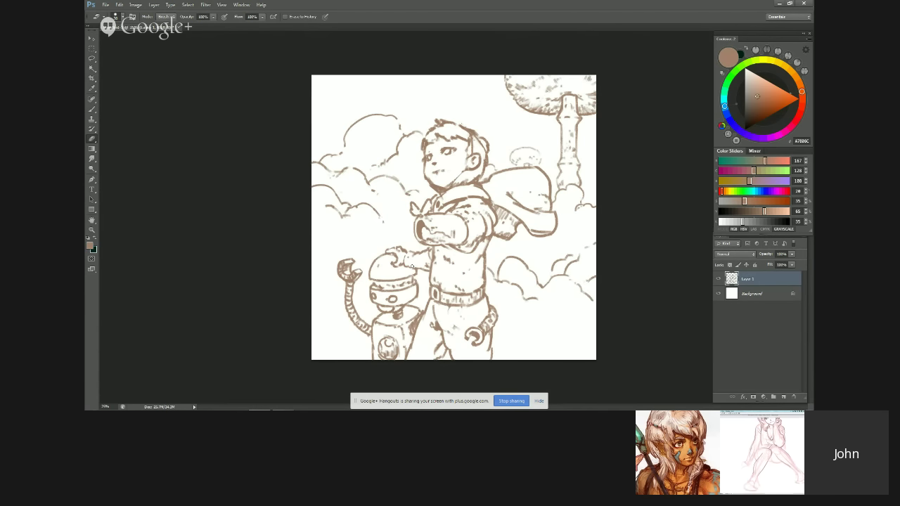
key("b")
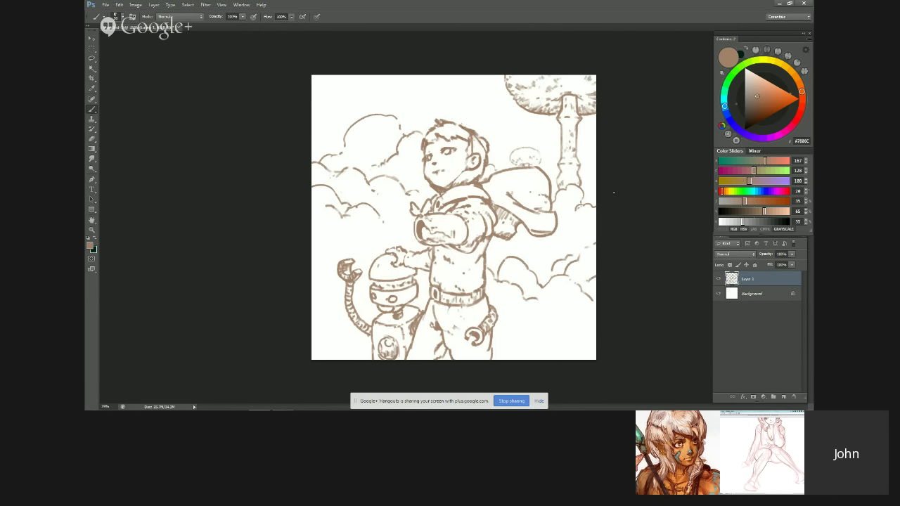
key("e")
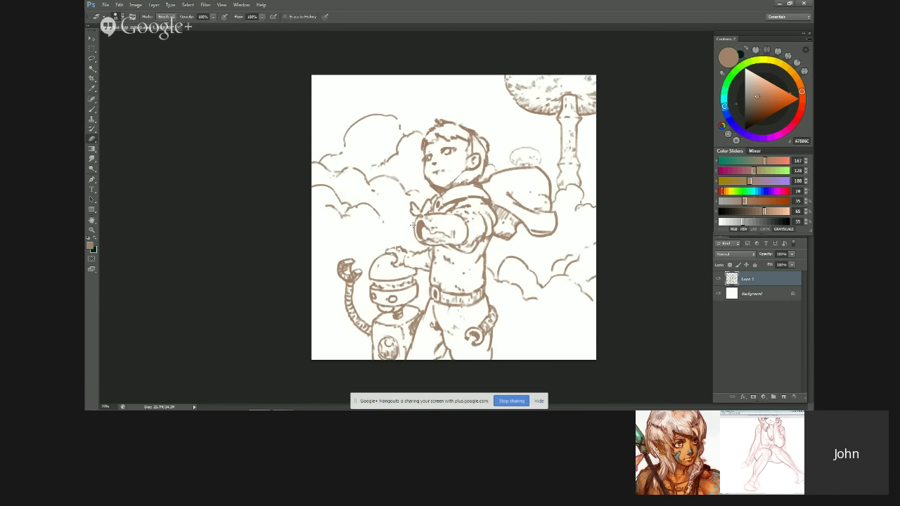
key("b")
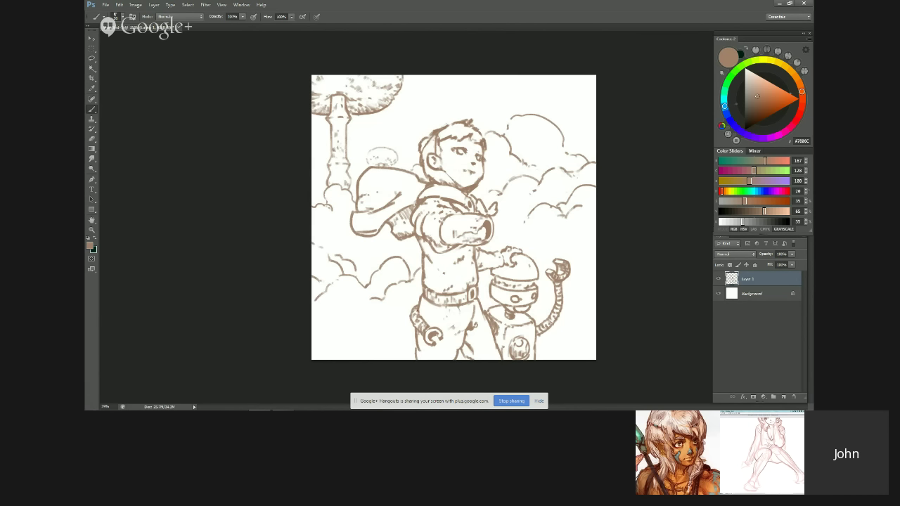
key("e")
key("b")
key("e")
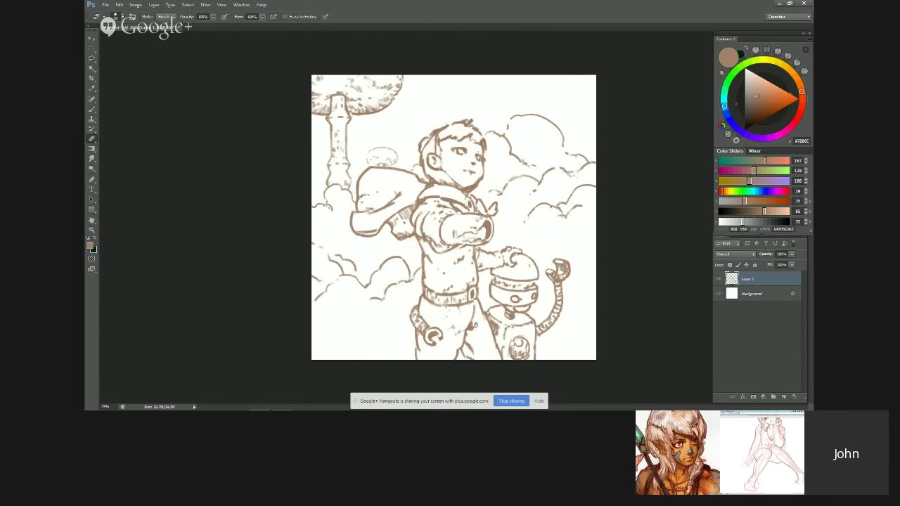
Step: Shade the opening of the boy's gauntlet and touch up his ear, flipping the canvas to check the drawing
scroll(420, 147, "down", 2)
key("ctrl+shift+h")
key("b")
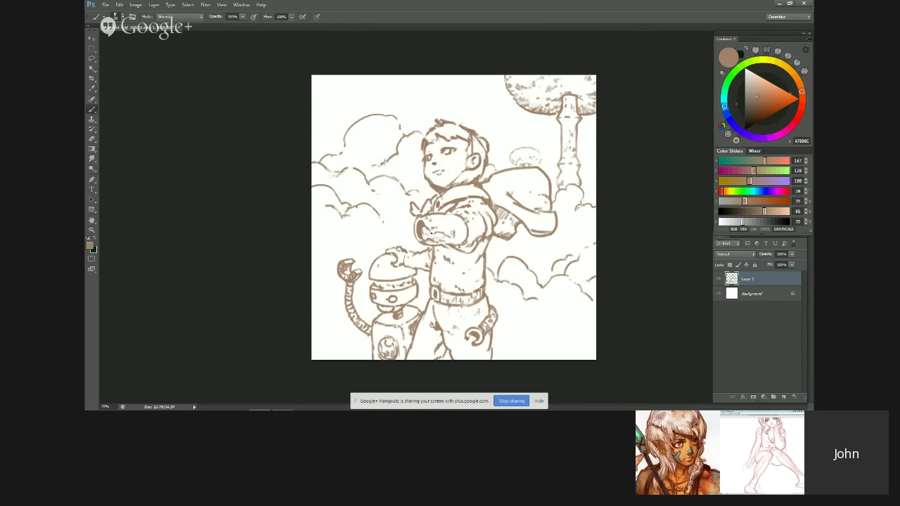
key("ctrl+shift+h")
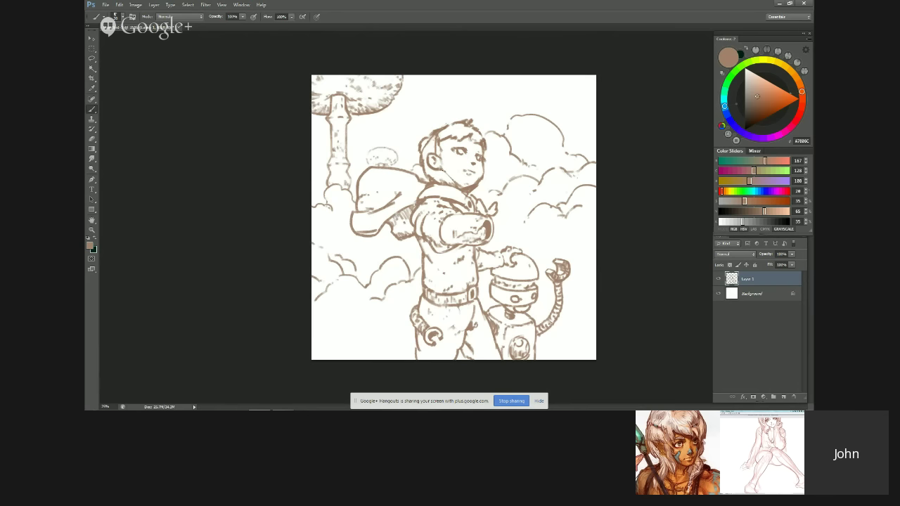
key("e")
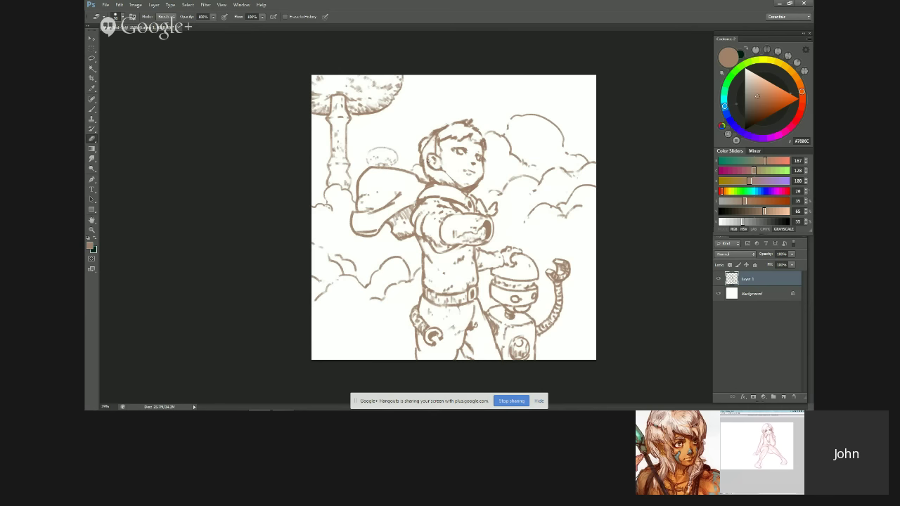
key("ctrl+shift+h")
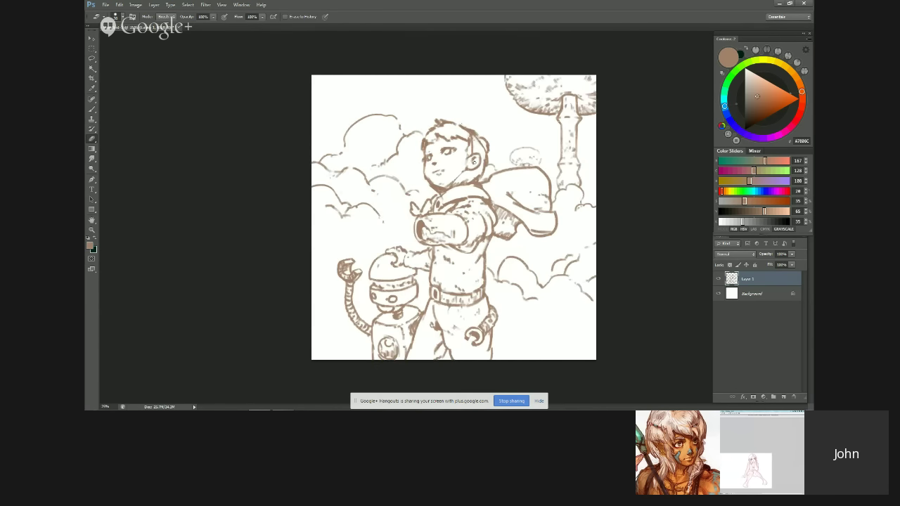
Step: Refine the boy's face by redrawing his eyes and lowered brows, and flip the canvas to check it
key("b")
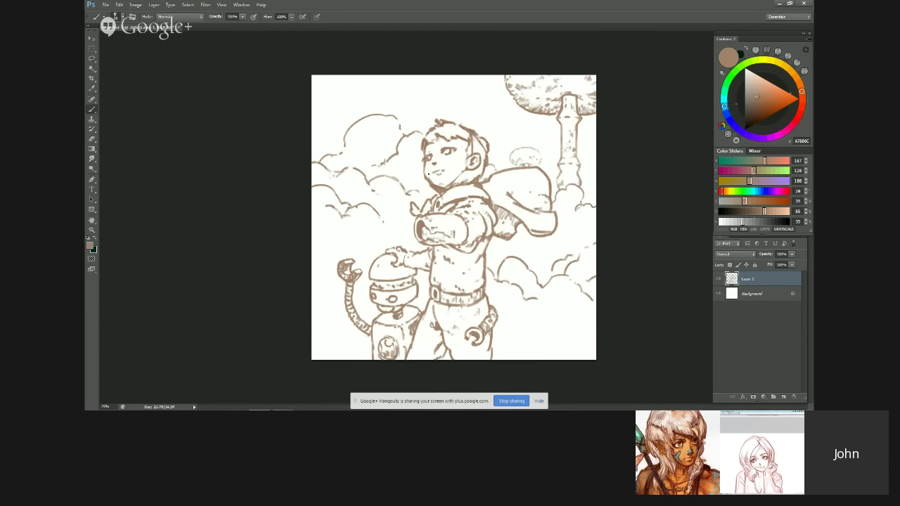
key("e")
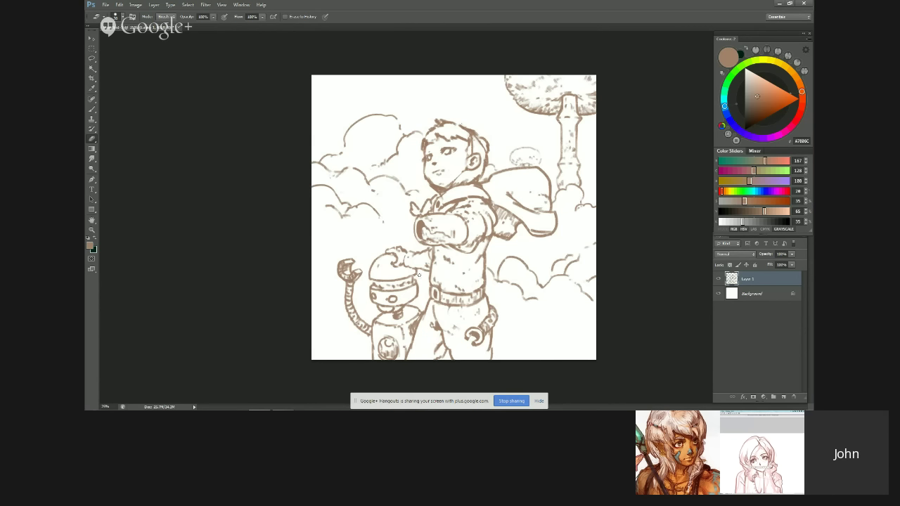
key("b")
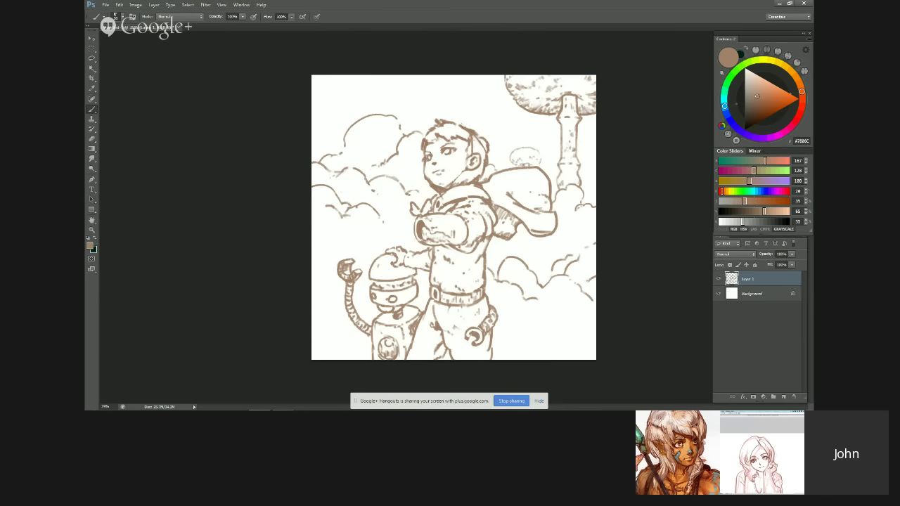
key("ctrl+shift+h")
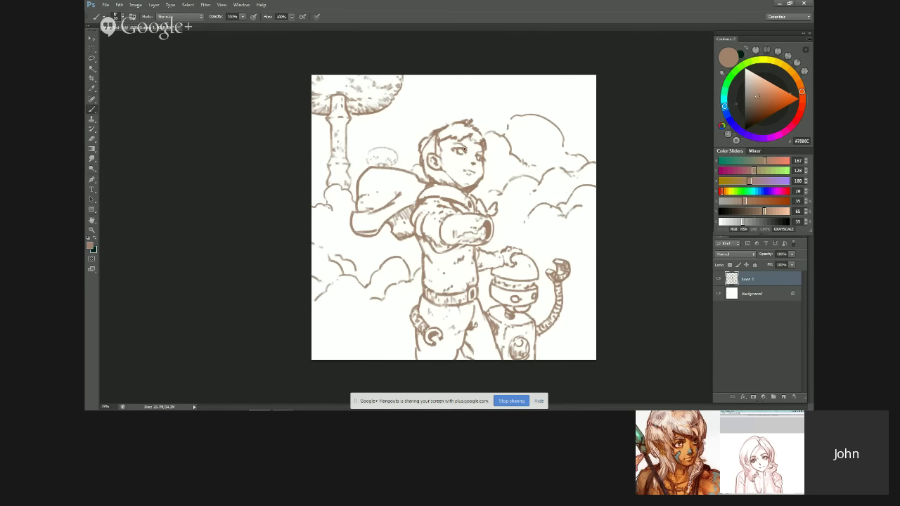
Step: Add fold strokes to the boy's cape and tidy the outline around his hand on the robot's head
key("e")
key("b")
key("ctrl+shift+h")
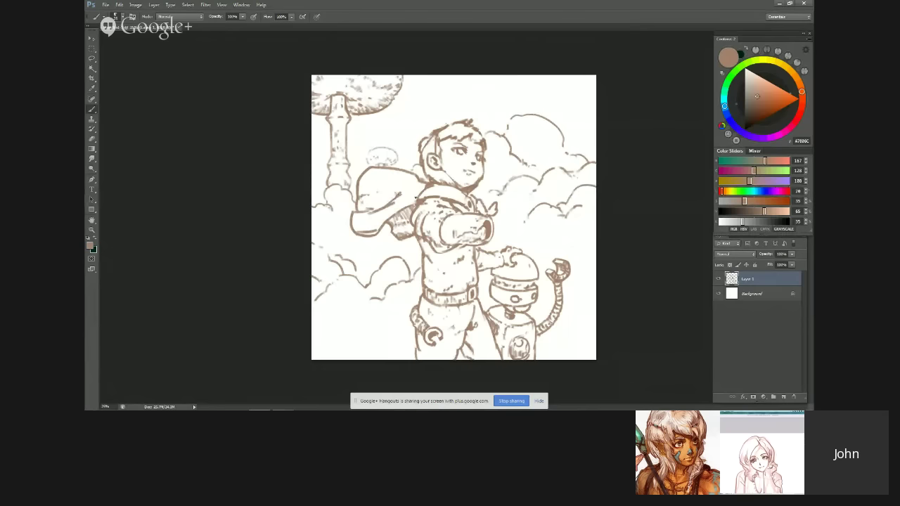
key("h")
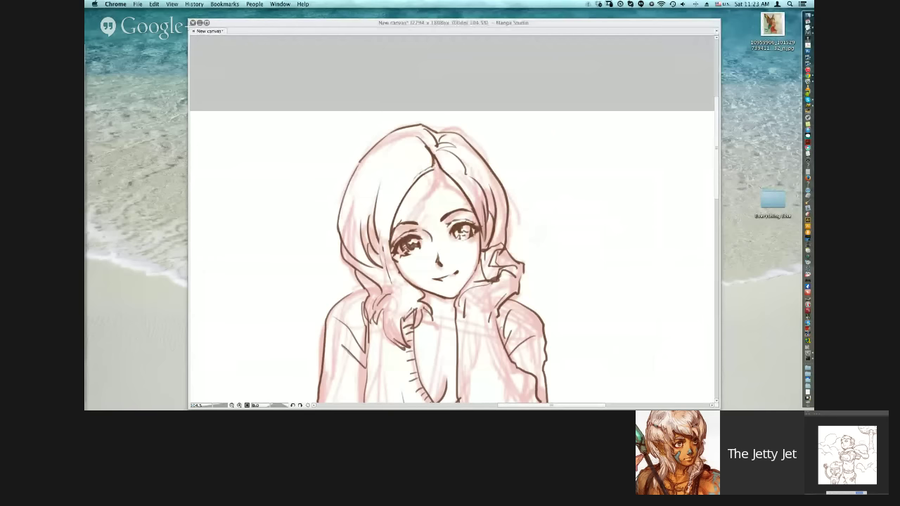
key("e")
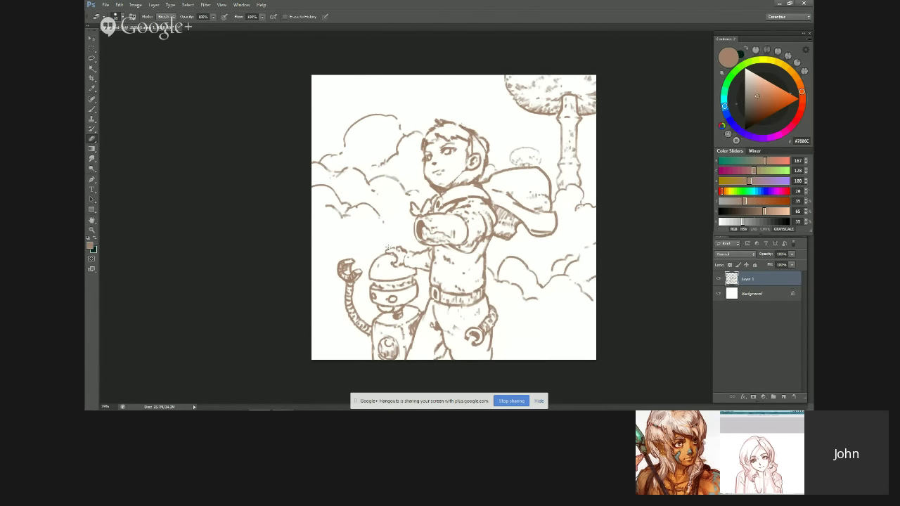
key("b")
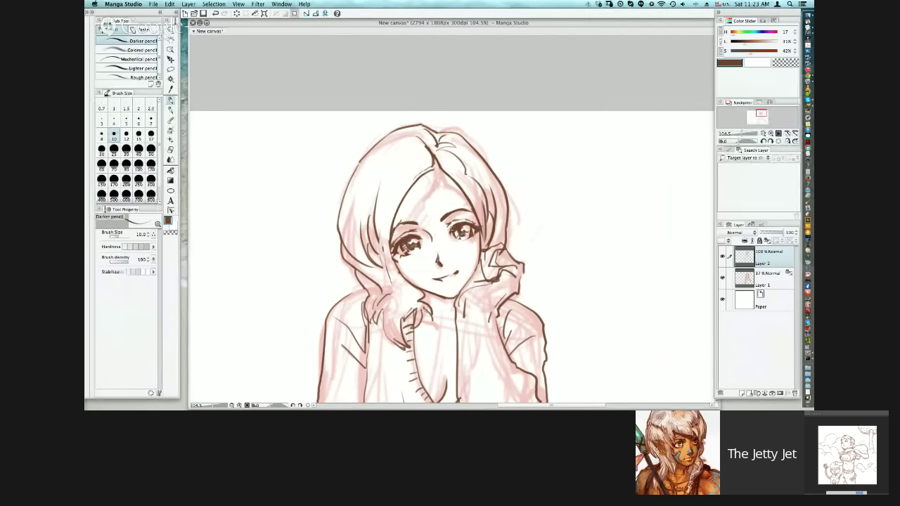
Step: Switch to Photoshop and extend the cloud outline down behind the boy's gauntlet, flipping the canvas to check it
key("e")
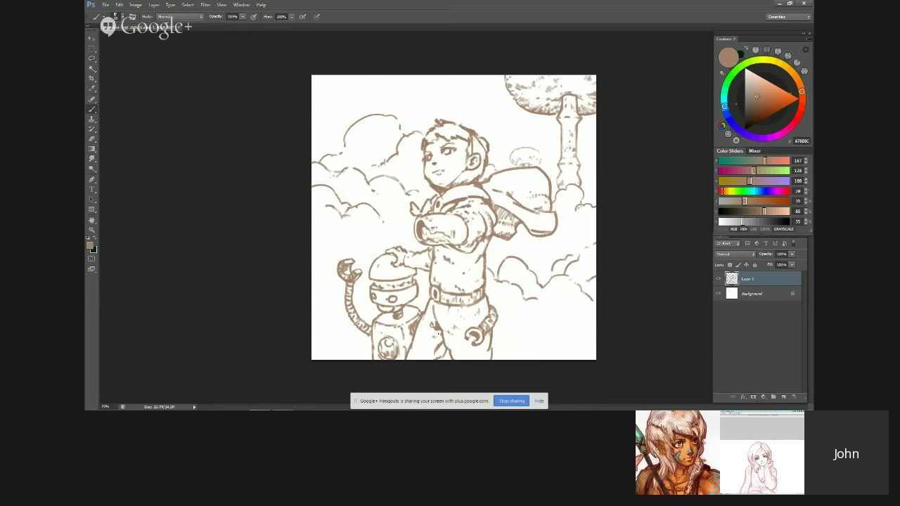
key("ctrl+shift+h")
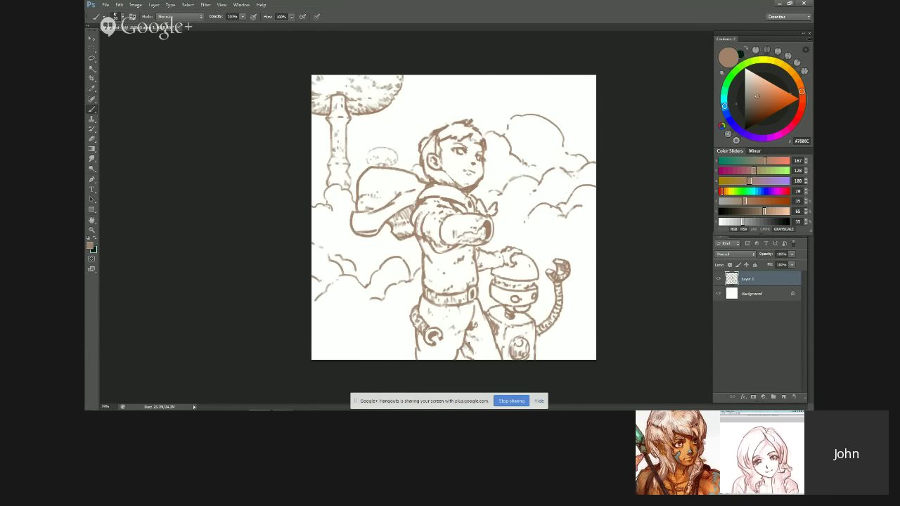
key("ctrl+shift+h")
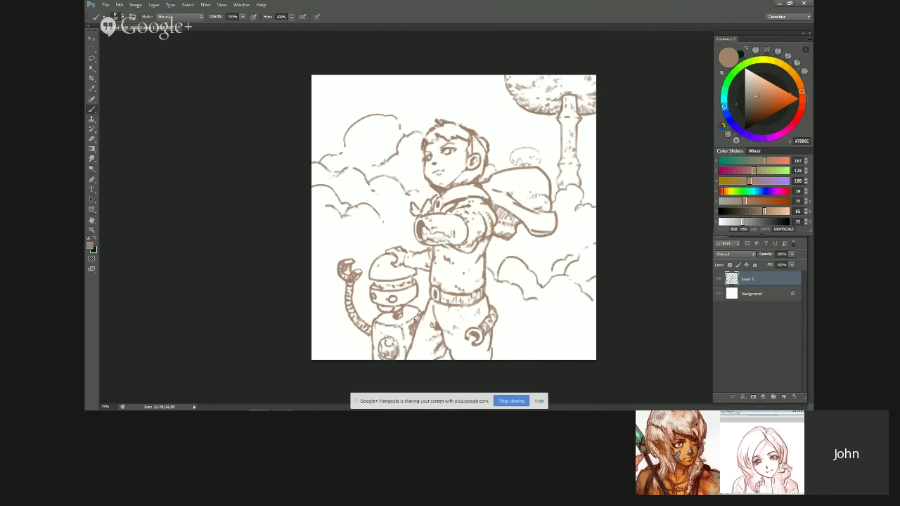
key("e")
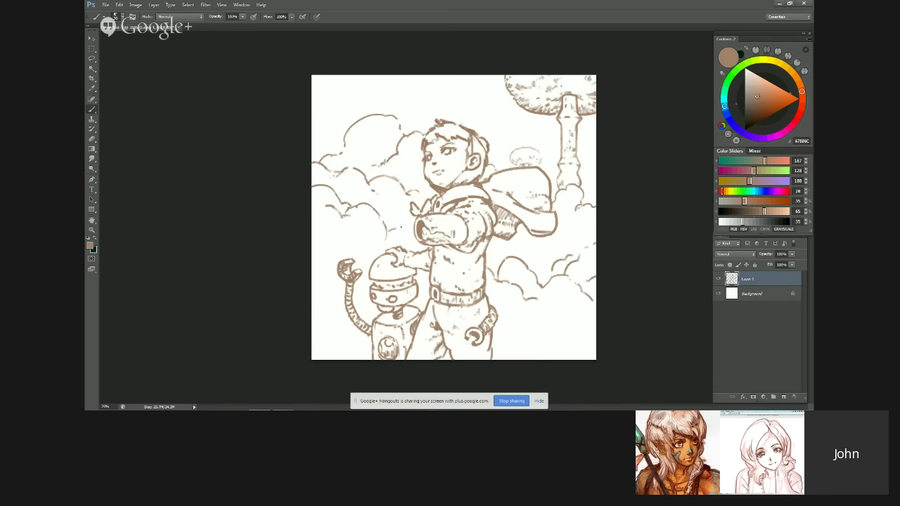
key("ctrl+z")
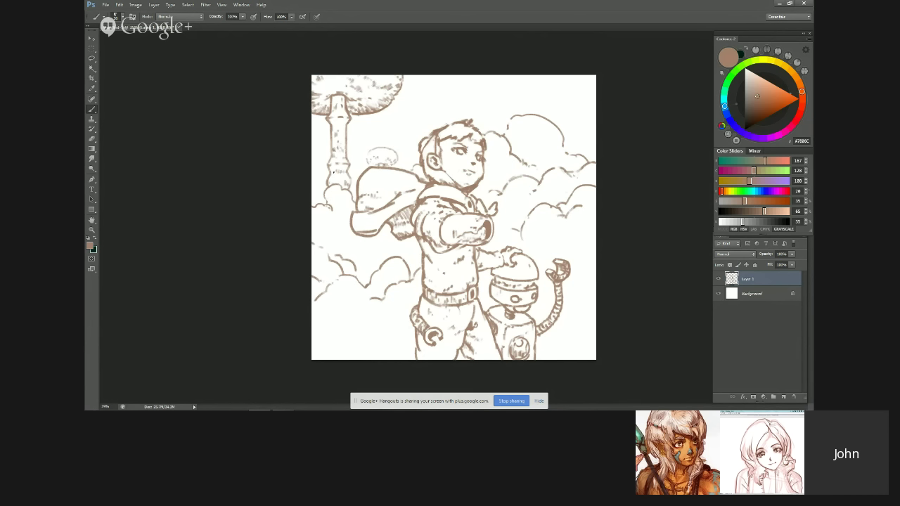
key("e")
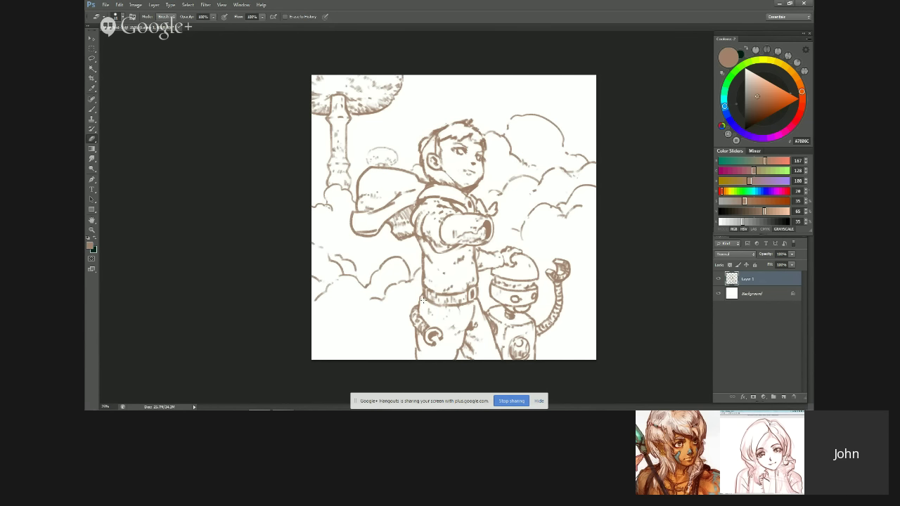
key("b")
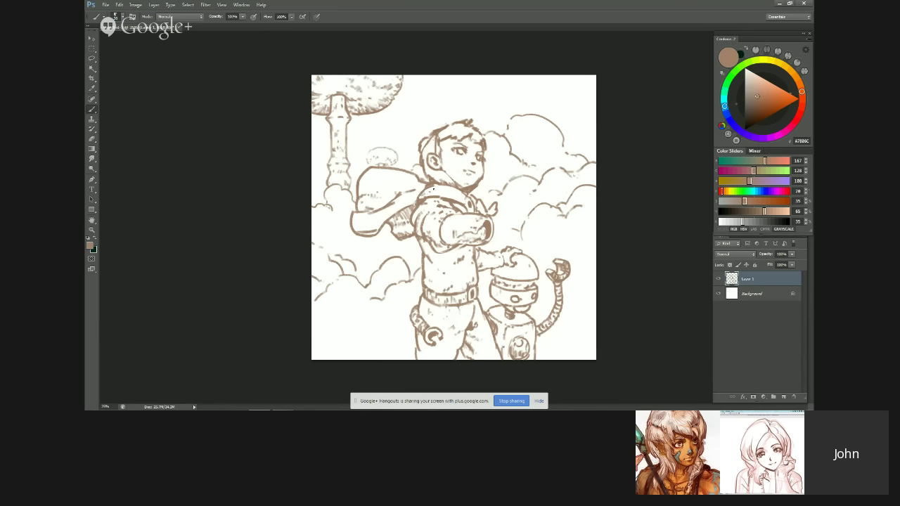
key("ctrl+shift+h")
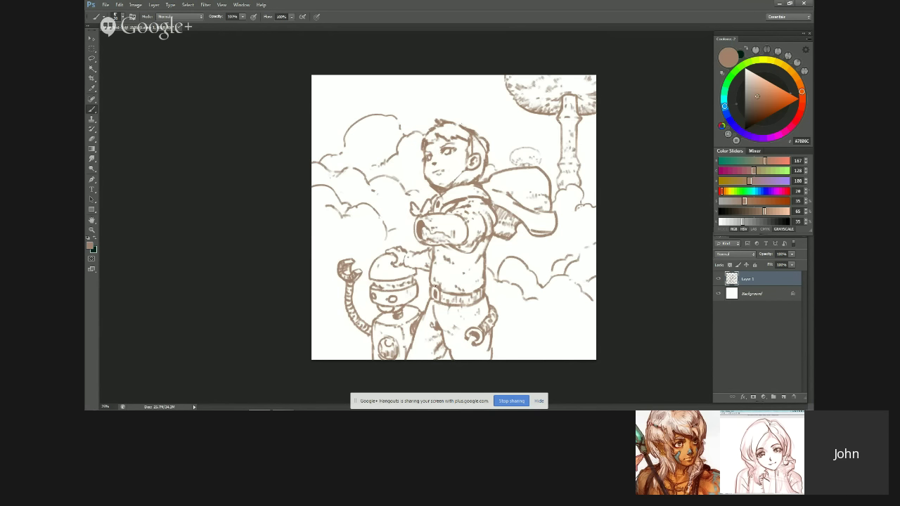
Step: Draw small cloud puffs in the gap between the gauntlet and the robot's head, cleaning up stray strokes
key("e")
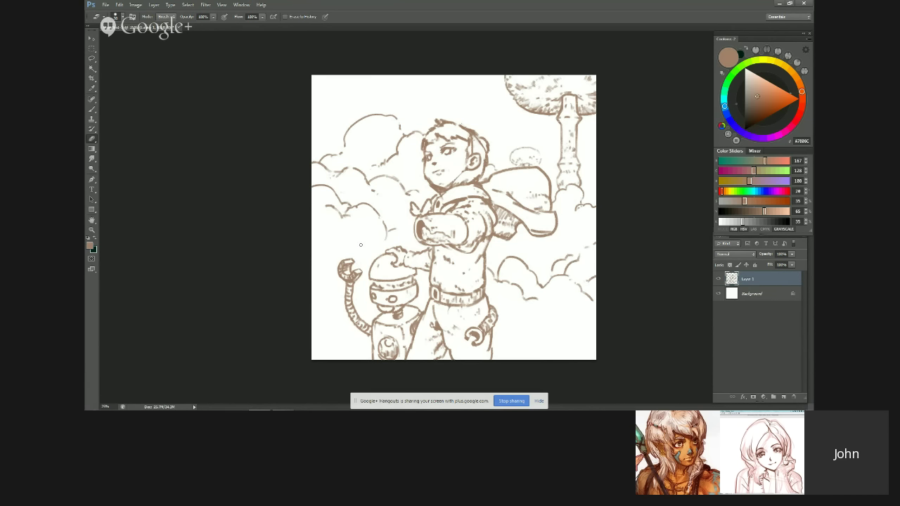
key("b")
key("e")
key("b")
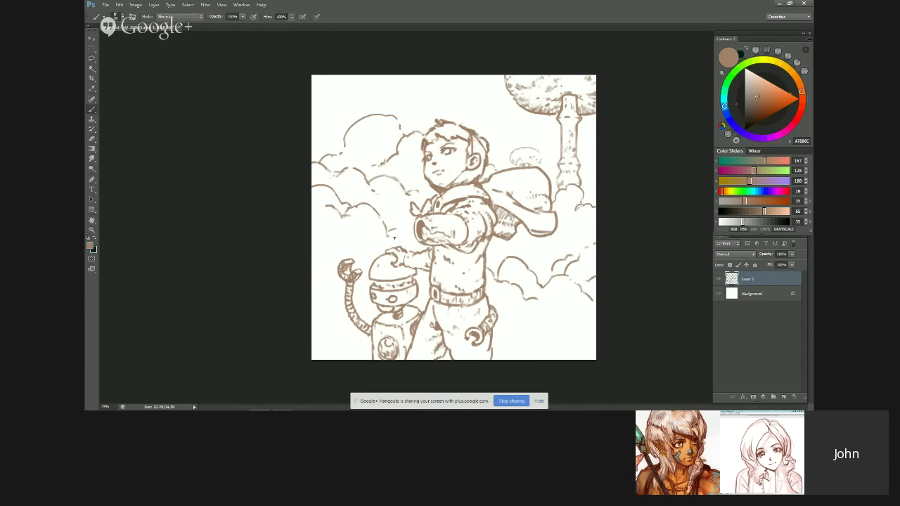
key("e")
key("b")
key("e")
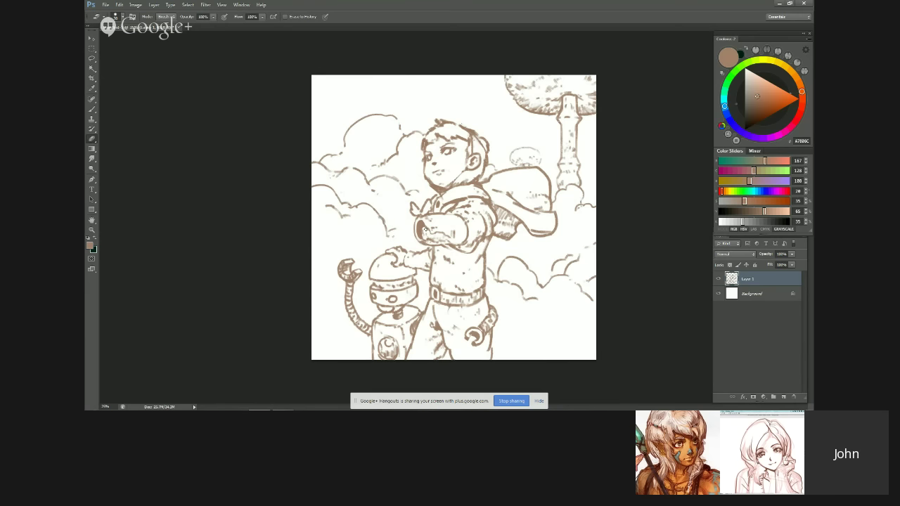
Step: Refine the puffy cloud edge beside the gauntlet, flipping the canvas to check the drawing
key("ctrl+shift+h")
key("b")
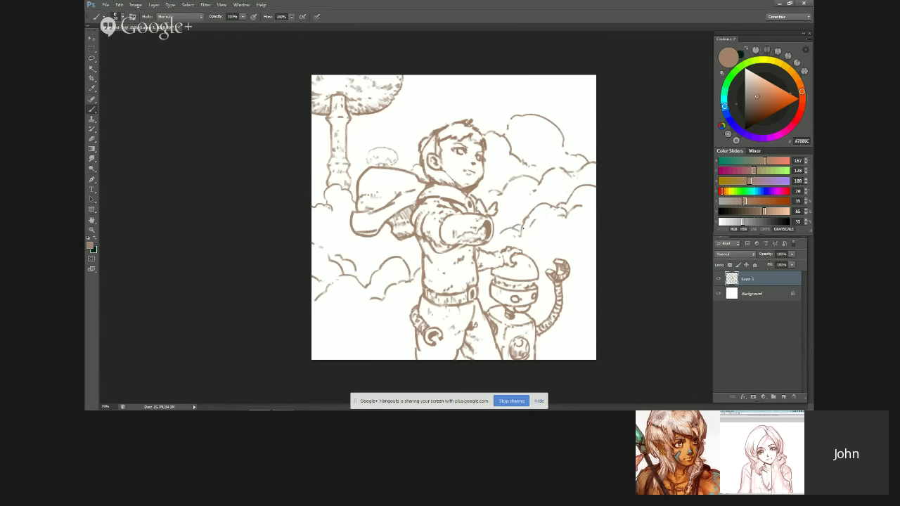
key("e")
key("b")
key("ctrl+shift+h")
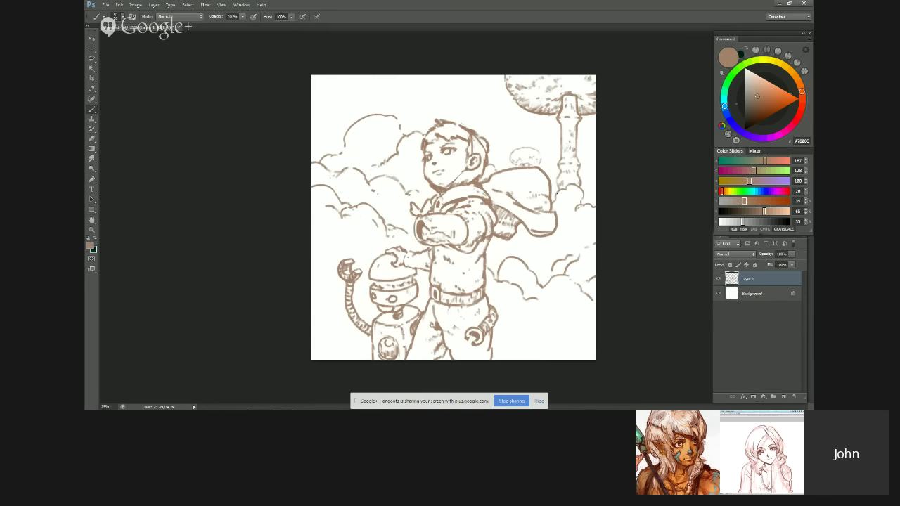
key("e")
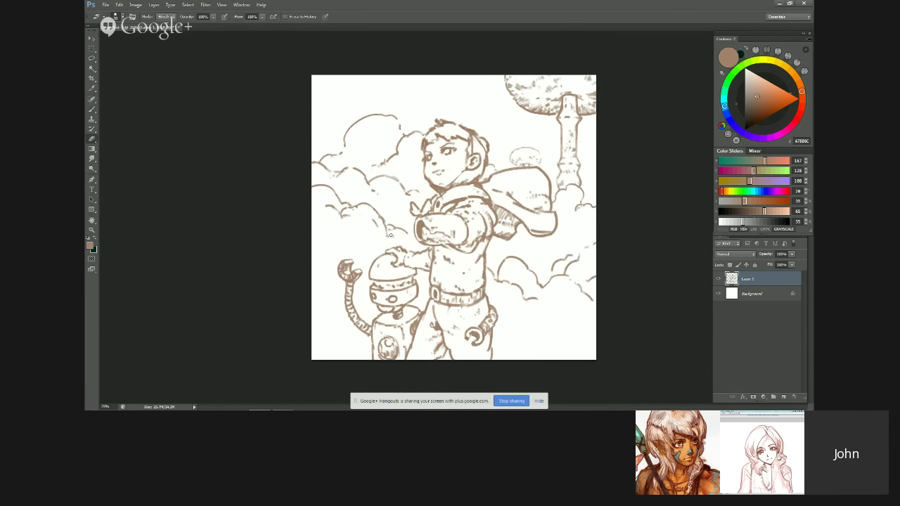
Step: Draw low cloud strokes beside the boy's leg and the robot's raised arm, and check them with the canvas flipped
key("b")
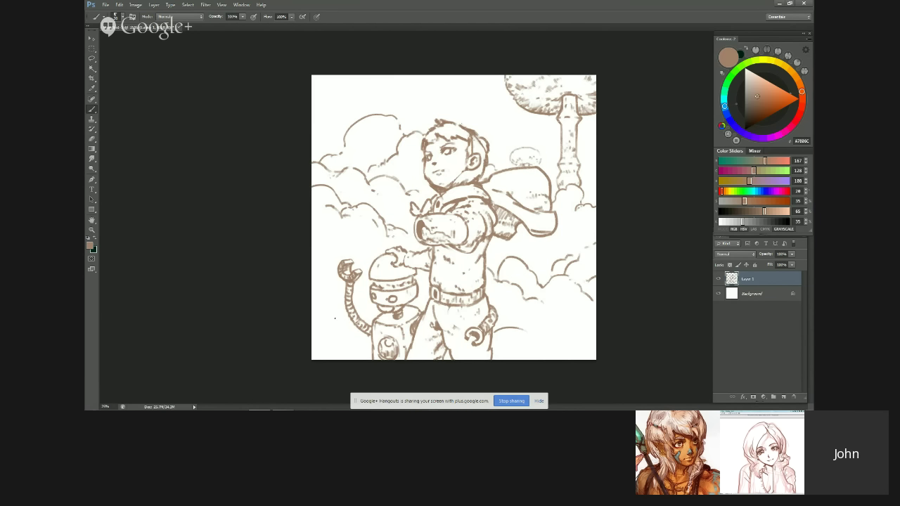
left_click_drag(312, 287, 340, 295)
key("ctrl+z")
key("ctrl+z")
key("ctrl+z")
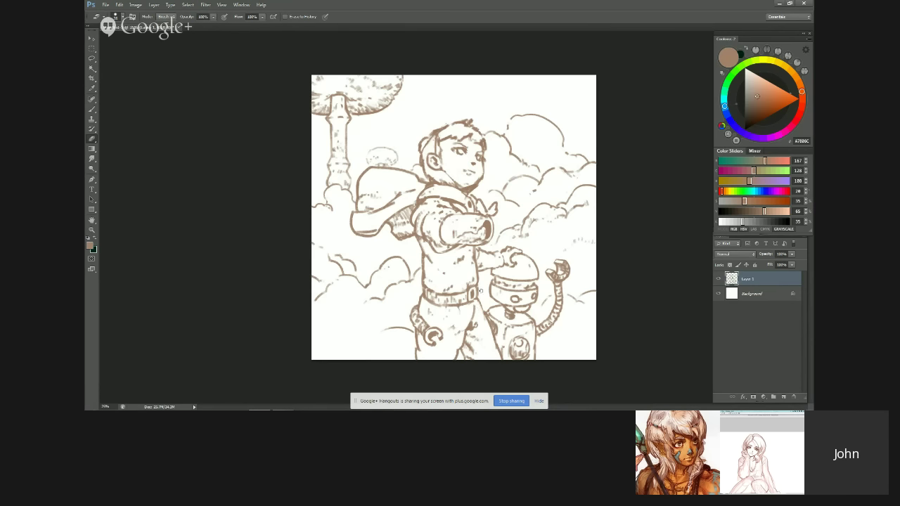
key("ctrl+shift+h")
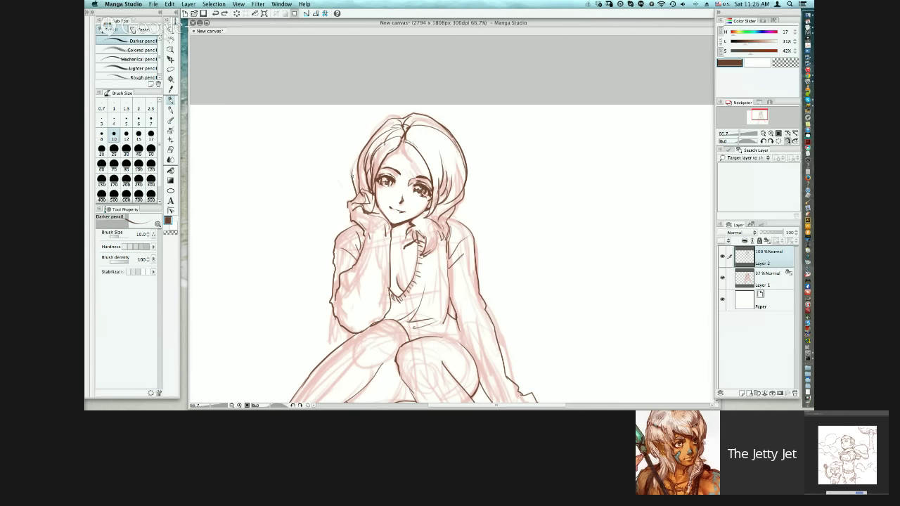
Step: Switch to Manga Studio and add a curved stroke along the outer edge of the girl's hair
left_click_drag(372, 135, 350, 177)
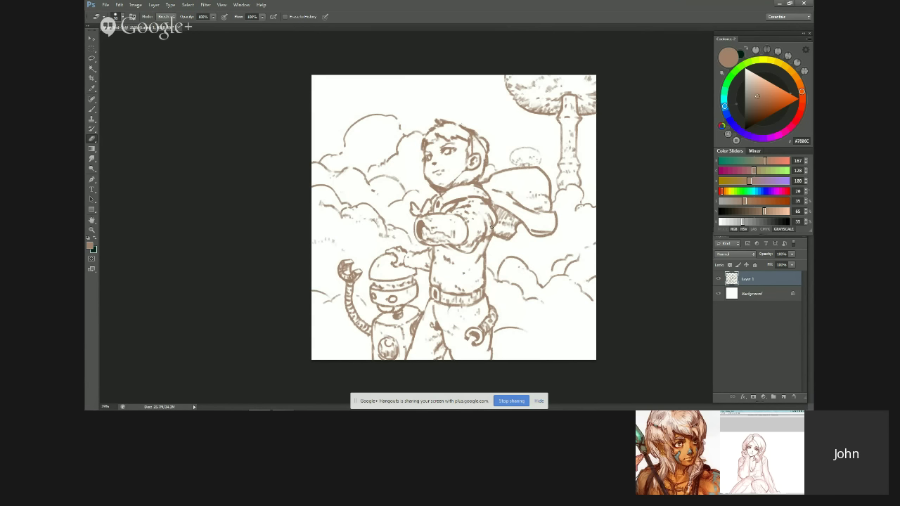
Step: Switch to Photoshop and add cloud puffs beside and below the boy's cape, flipping the canvas to check them
key("b")
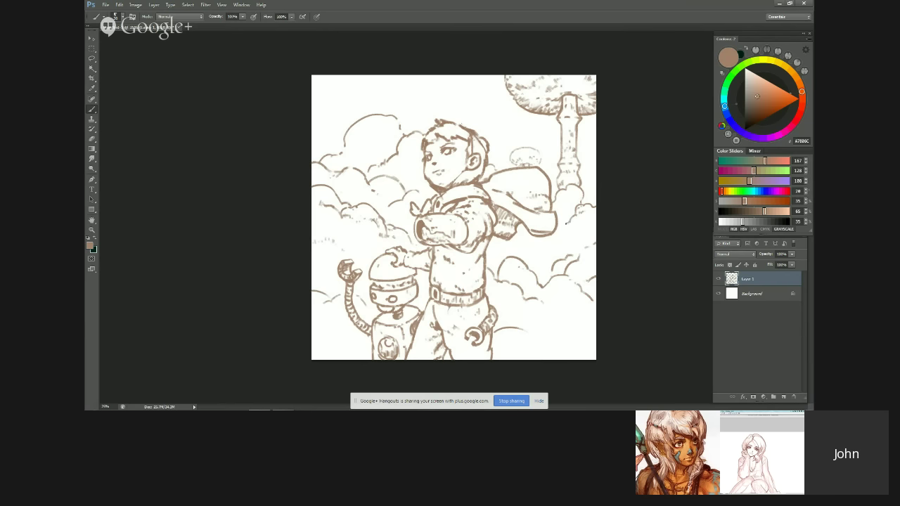
key("ctrl+shift+h")
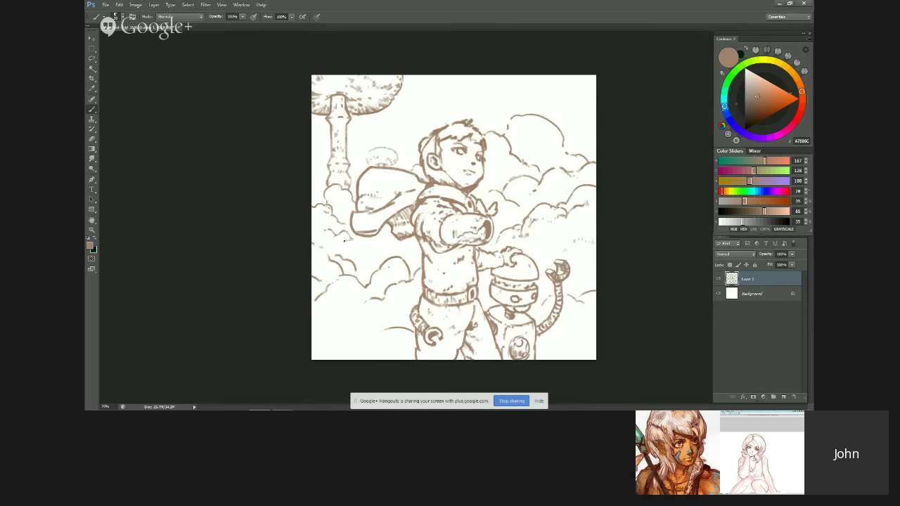
key("ctrl+shift+h")
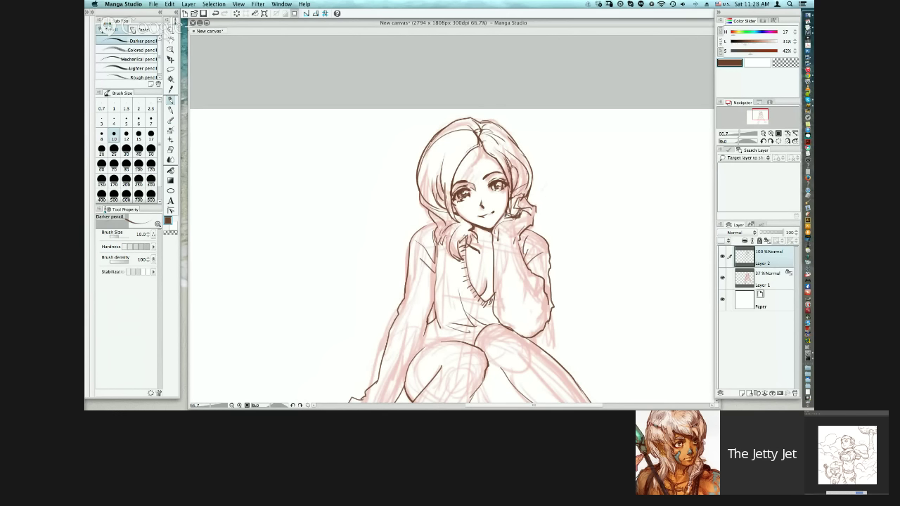
Step: Switch to Manga Studio and try a short stroke between the girl's cheek and her raised hand
left_click_drag(511, 209, 504, 218)
key("super+z")
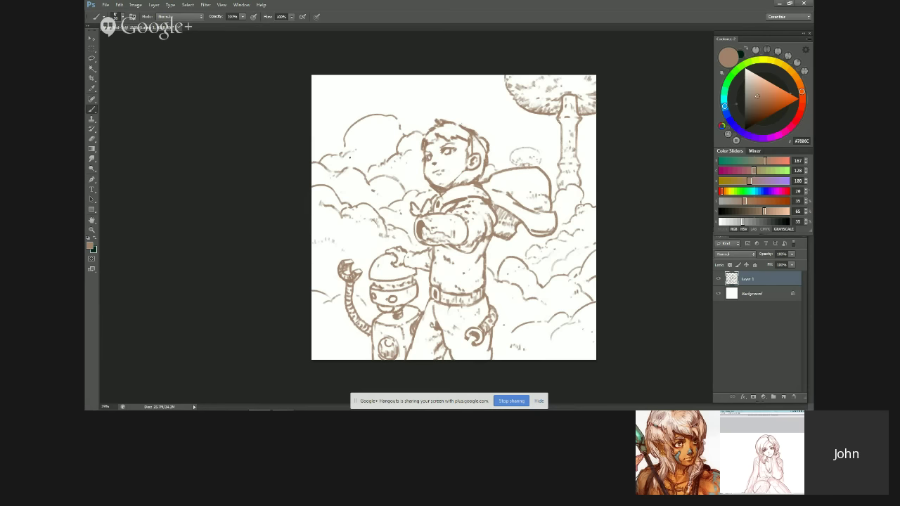
Step: Switch to Photoshop and clean up the cloud bank below the cape, with the canvas flipped
key("ctrl+shift+h")
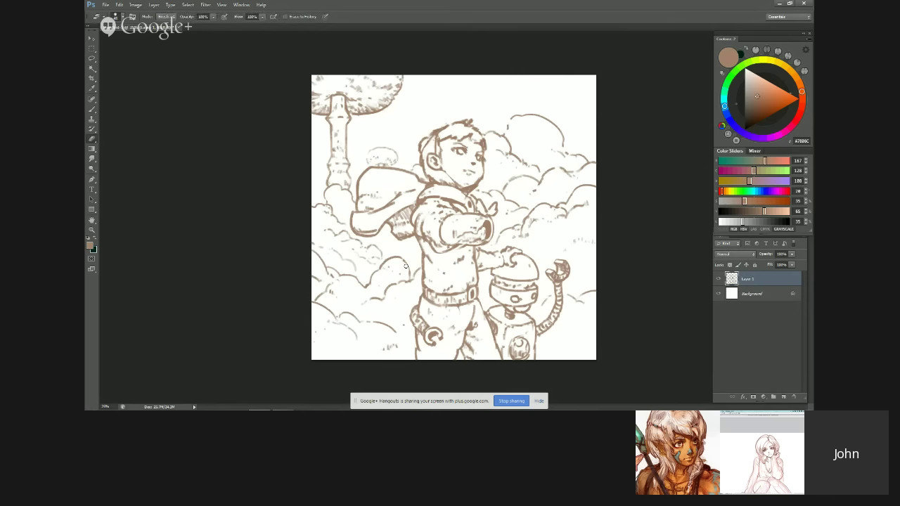
key("b")
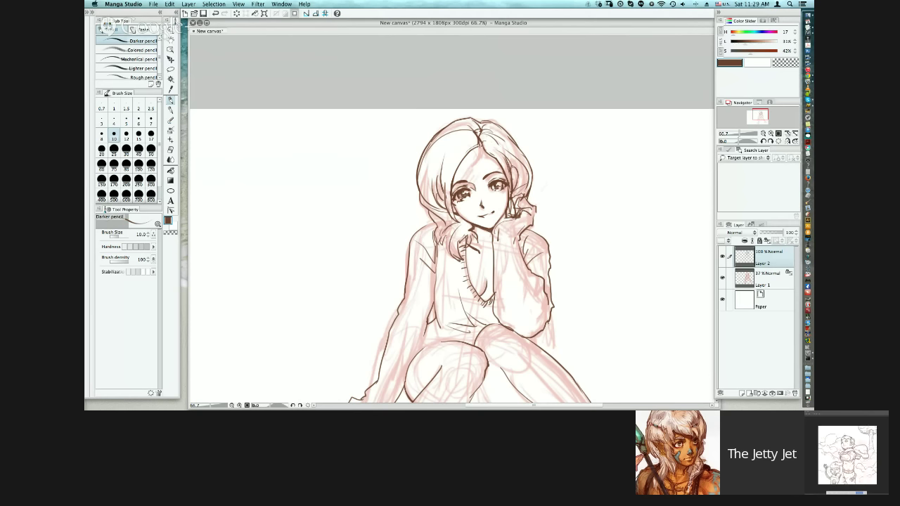
key("e")
mouse_move(450, 133)
left_mouse_down()
mouse_move(423, 158)
mouse_move(421, 177)
left_mouse_up()
key("super+z")
left_click_drag(513, 172, 514, 179)
key("super+z")
key("super+z")
Step: Add small textured mushroom caps among the clouds behind the boy and flip the canvas to check them
key("e")
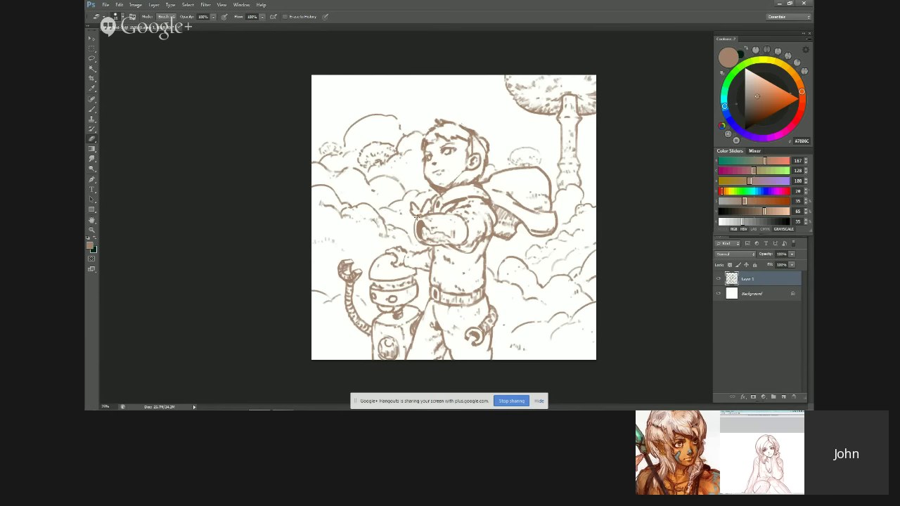
key("b")
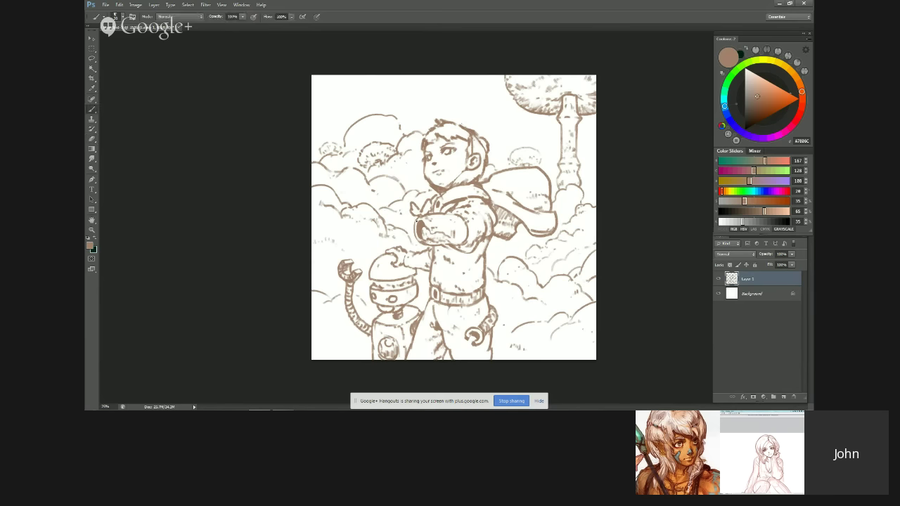
key("ctrl+shift+h")
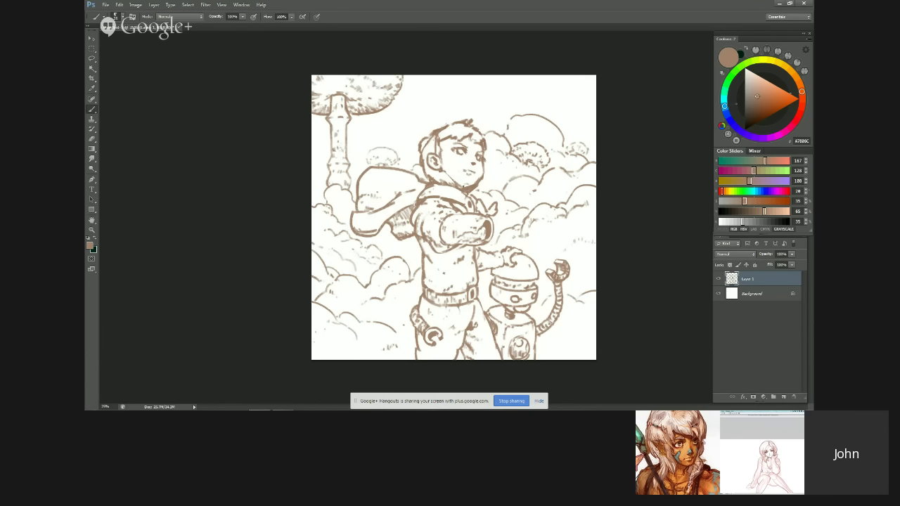
key("e")
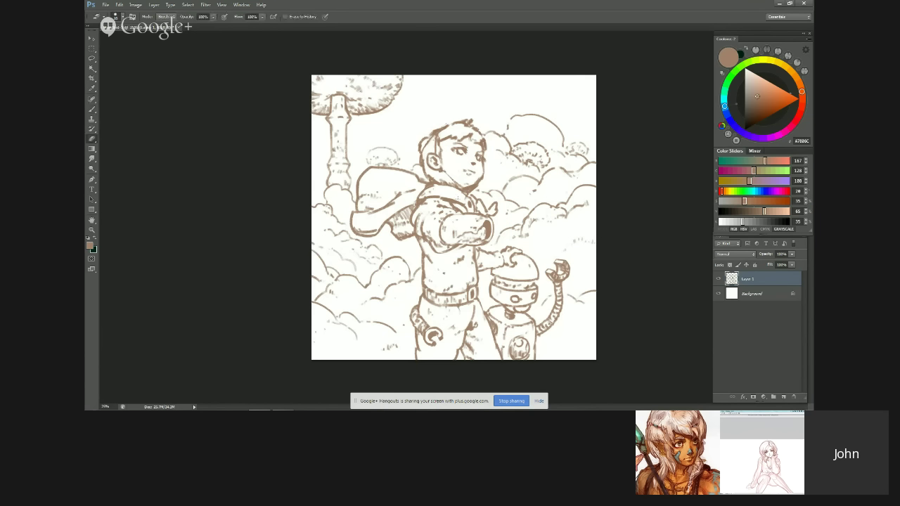
key("ctrl+shift+h")
key("b")
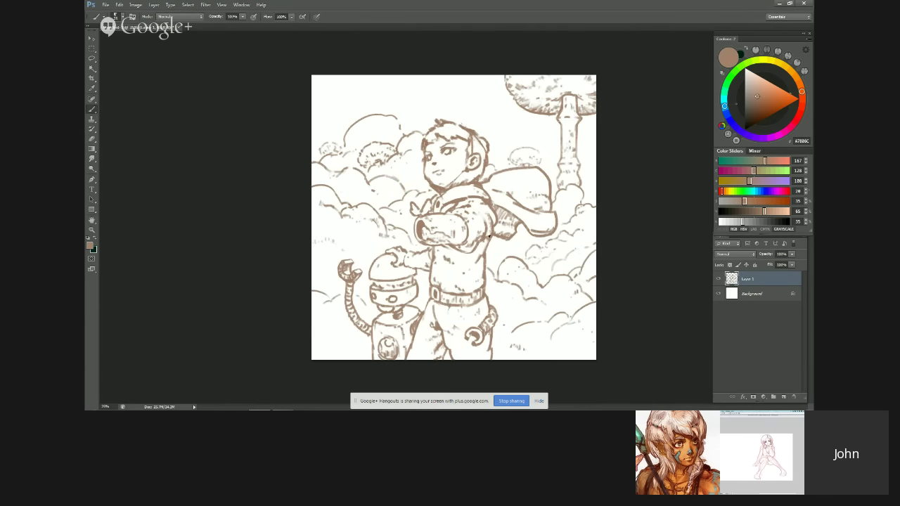
Step: Touch up the lines around the boy's elbow and collar and on the band of the robot's head
key("e")
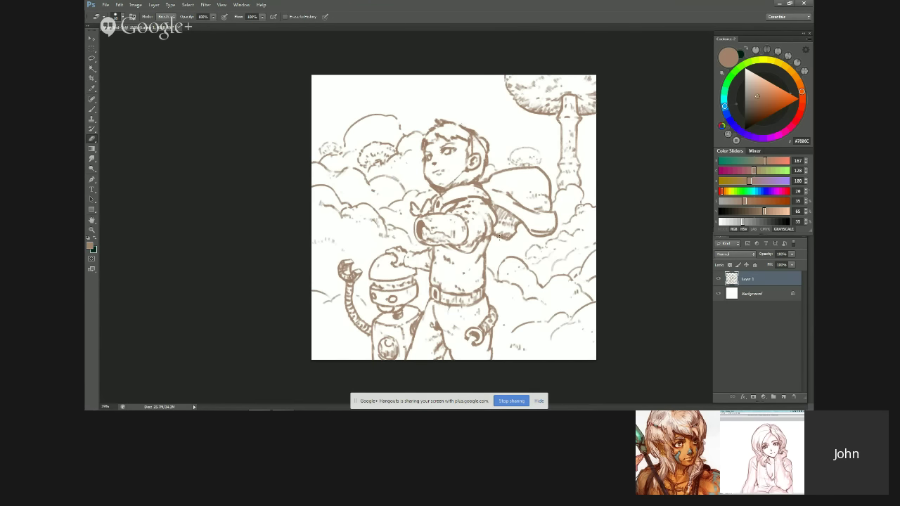
key("b")
left_click(374, 283)
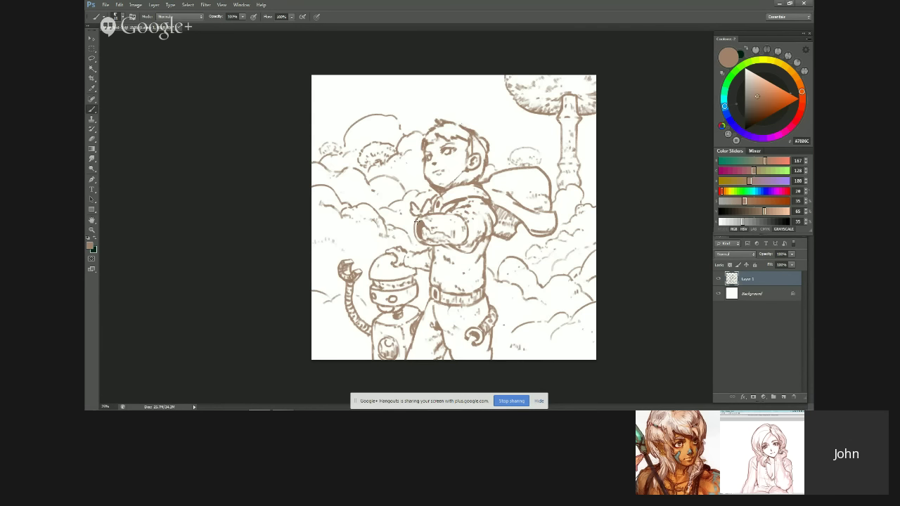
key("e")
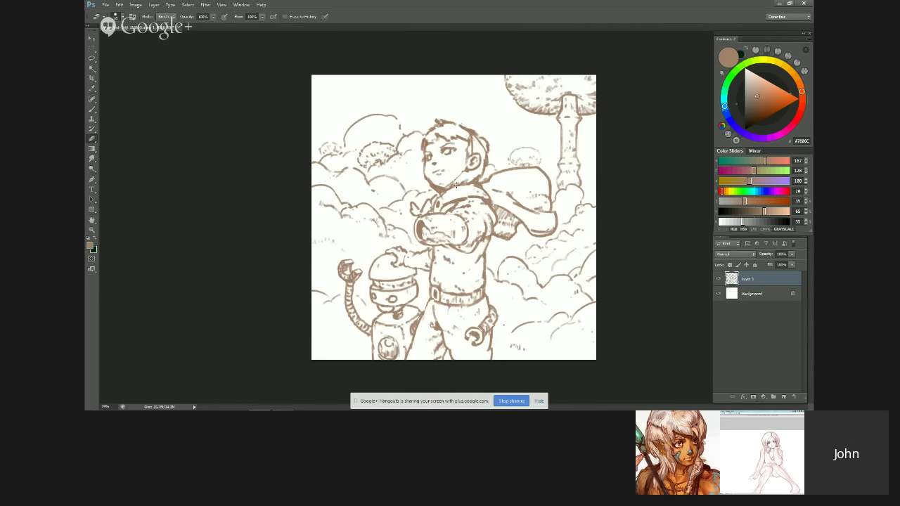
Step: Add hatching to the shaded underside of the boy's cape and flip the canvas to check the drawing
key("b")
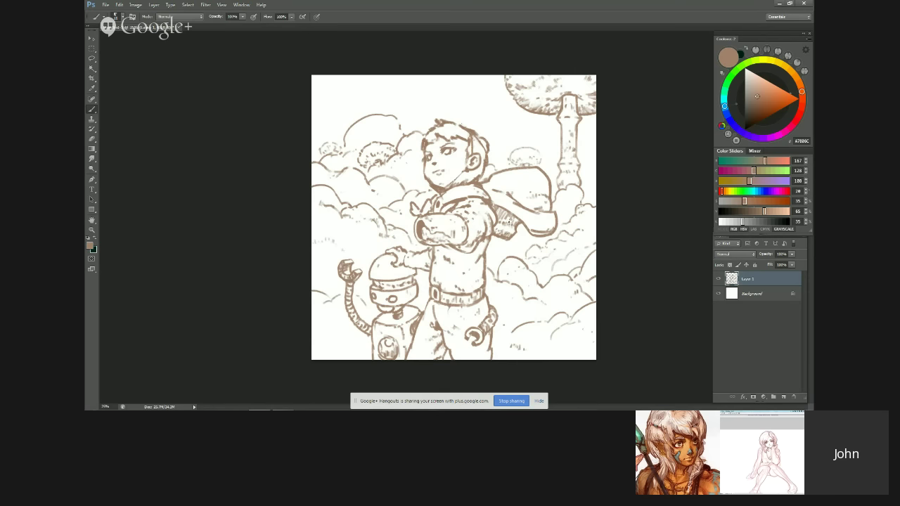
left_click_drag(507, 224, 512, 219)
key("ctrl+shift+h")
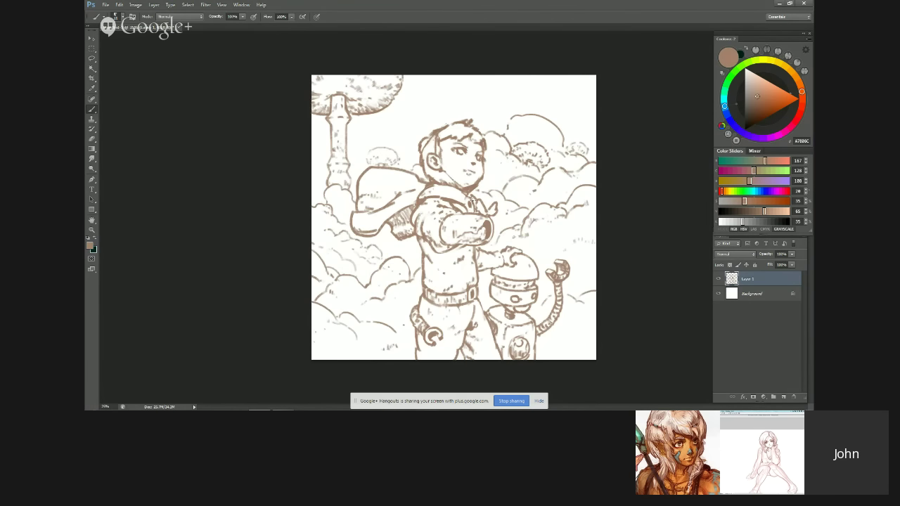
key("e")
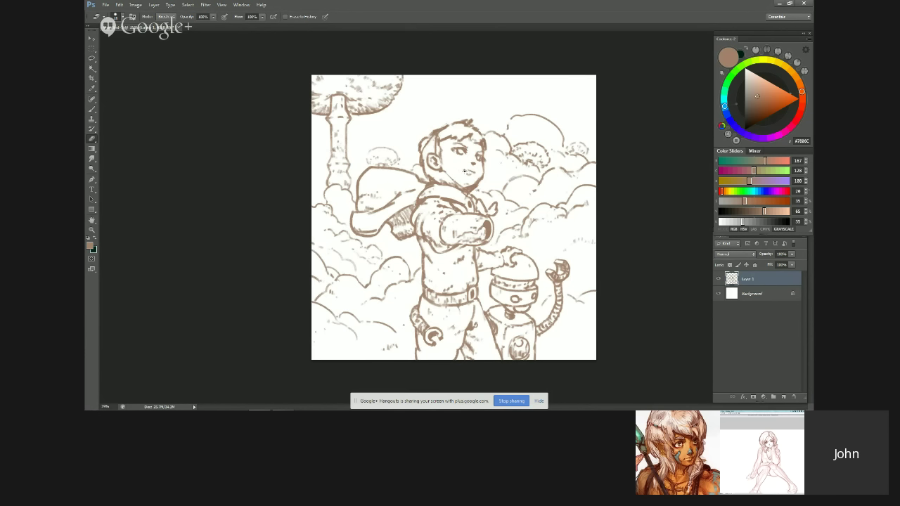
Step: Touch up the small lines on the boy's face and flip the canvas to check them
key("b")
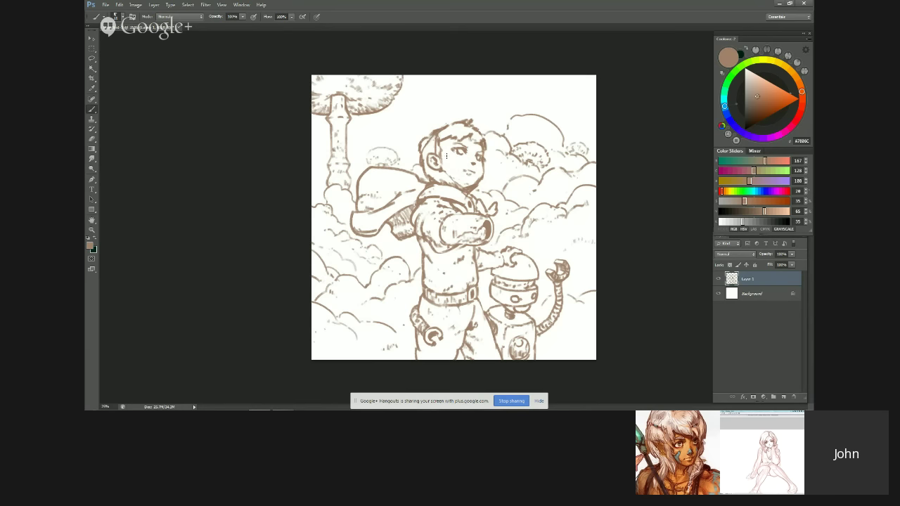
key("ctrl+shift+h")
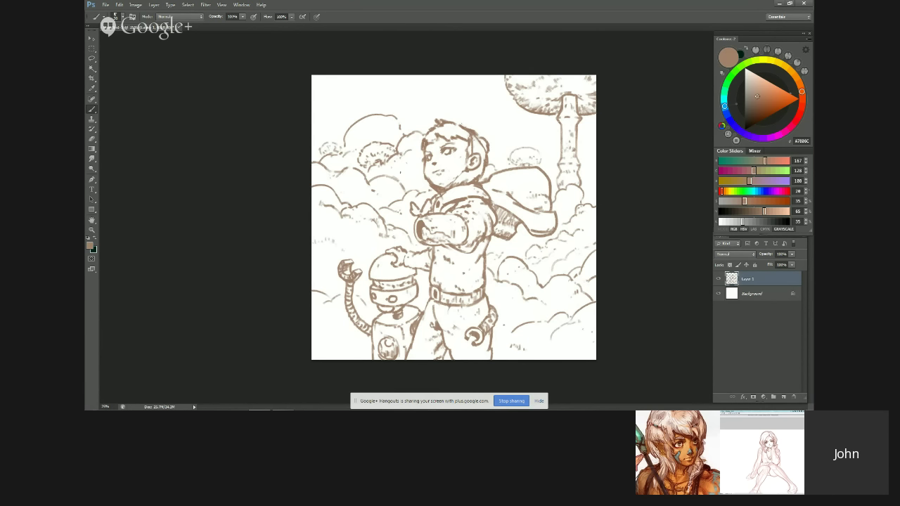
key("e")
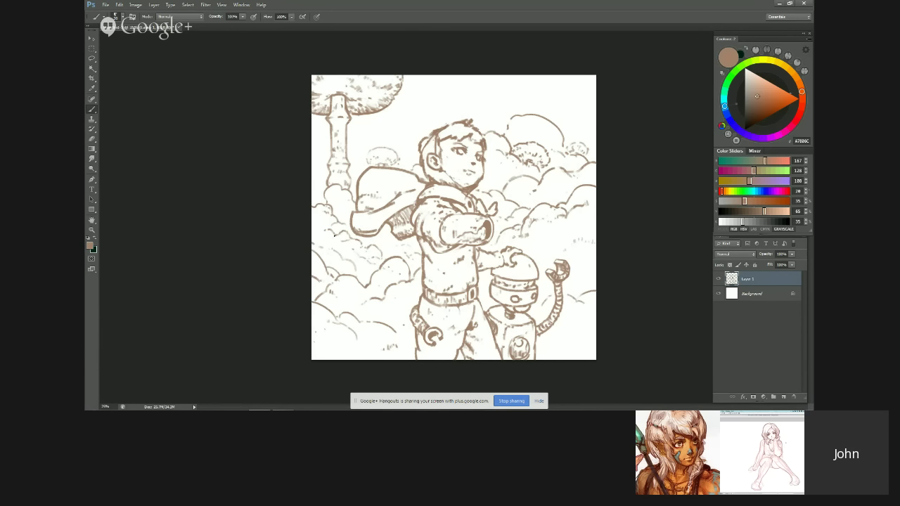
Step: Refine the rounded cloud puffs behind the boy's back, flipping the canvas to check their shapes
key("ctrl+h")
key("e")
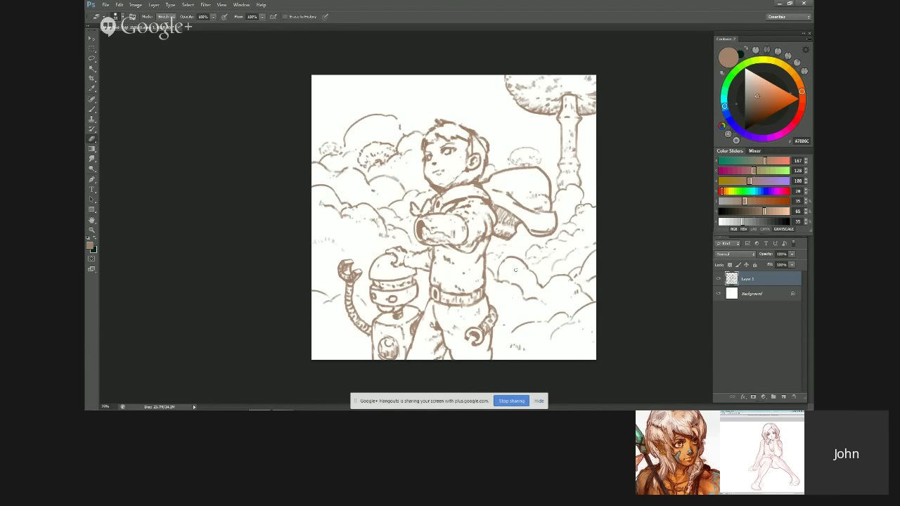
key("b")
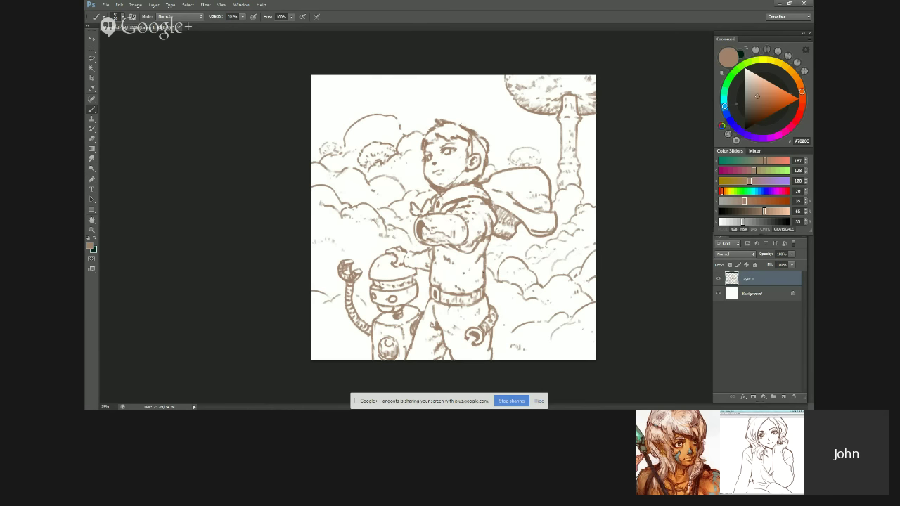
key("ctrl+shift+h")
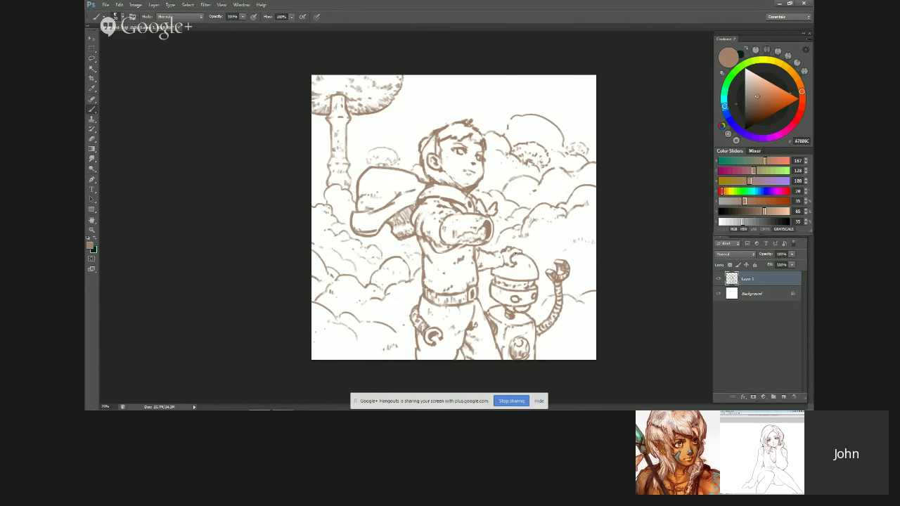
key("e")
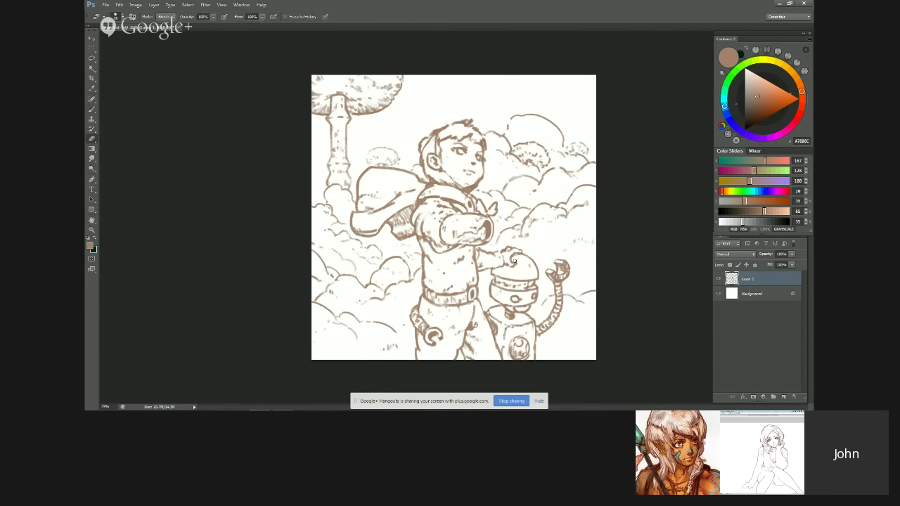
key("b")
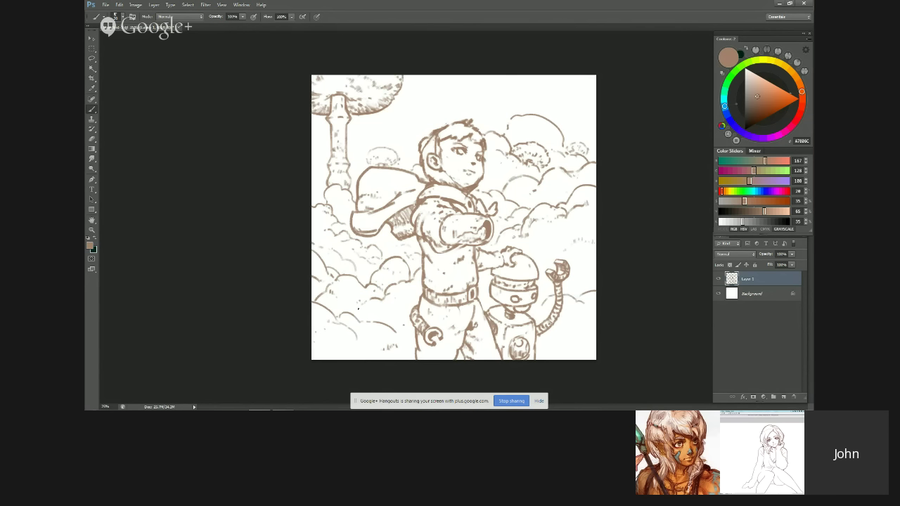
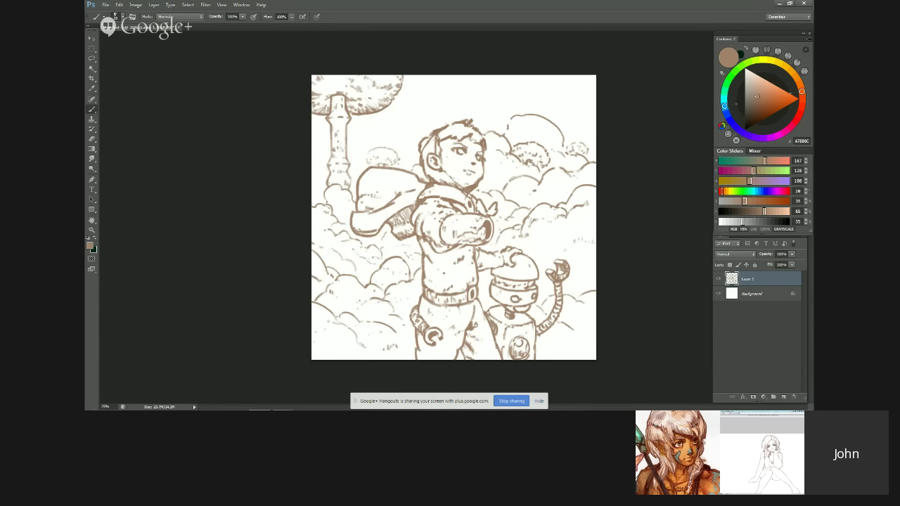
Step: Clean up the foreground clouds beside the boy's legs, erasing the stray tufts and redrawing short cloud contours
key("e")
left_click_drag(377, 325, 396, 333)
key("b")
key("e")
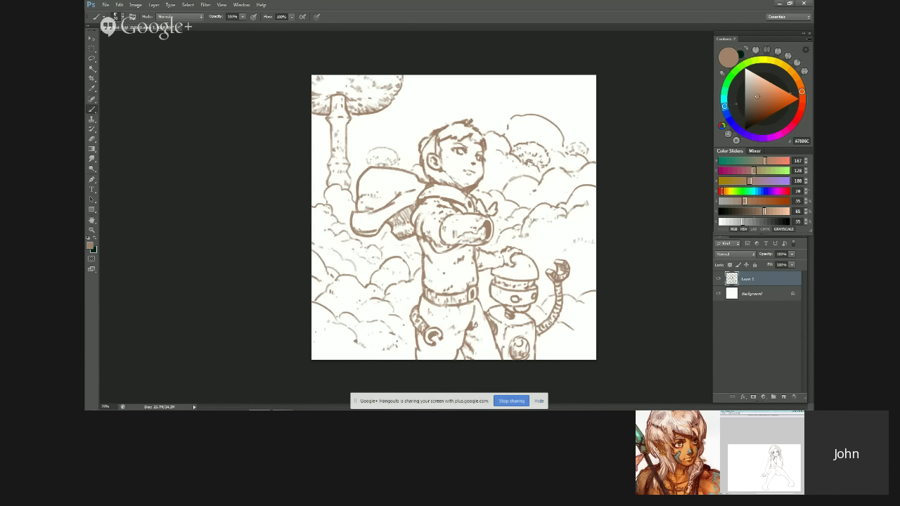
key("e")
mouse_move(392, 352)
left_mouse_down()
mouse_move(380, 340)
mouse_move(362, 345)
left_mouse_up()
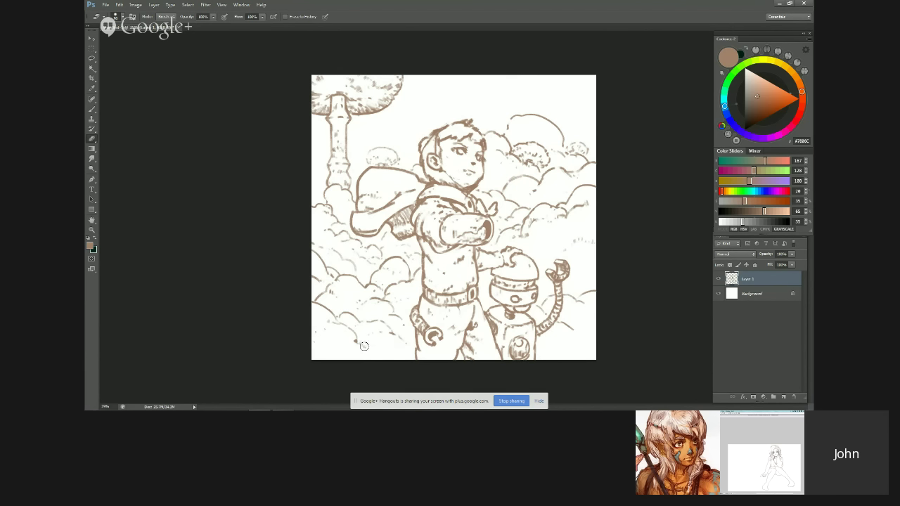
key("b")
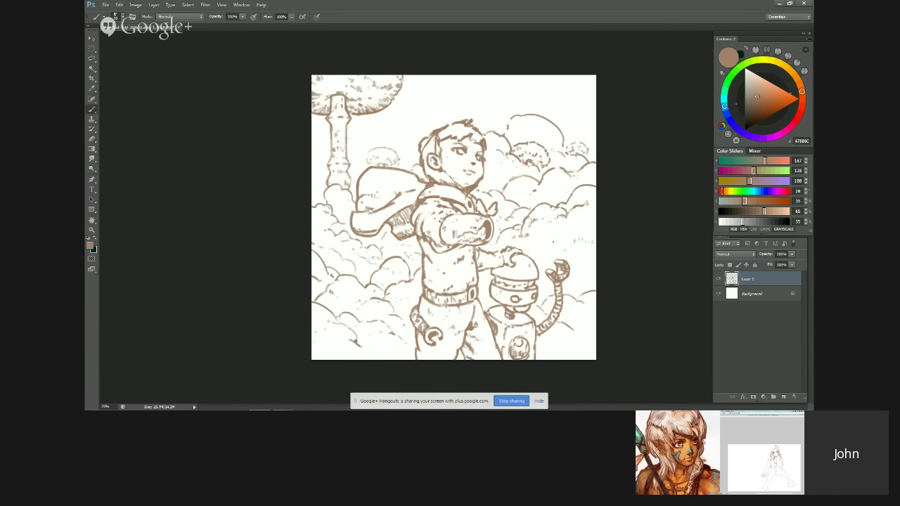
Step: Add cloud outlines around the robot's curved claw arm, working with the canvas flipped and flipping it back to check
key("e")
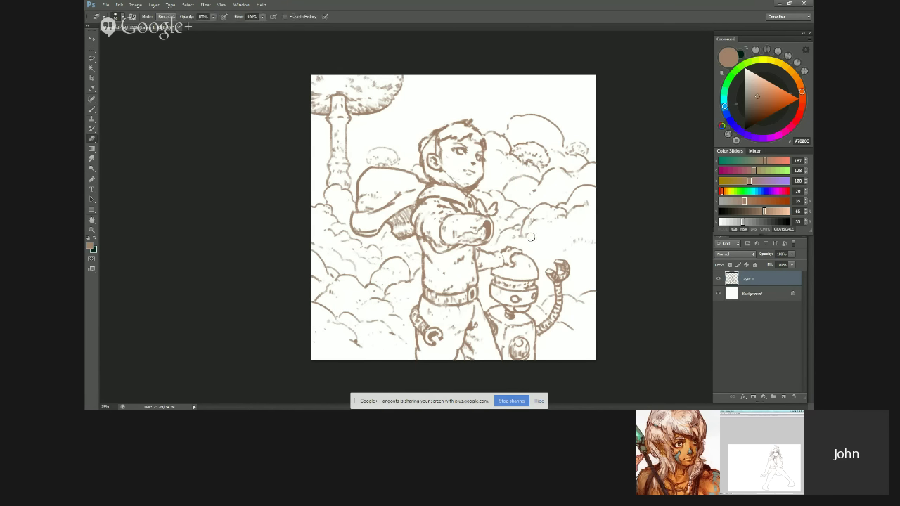
key("b")
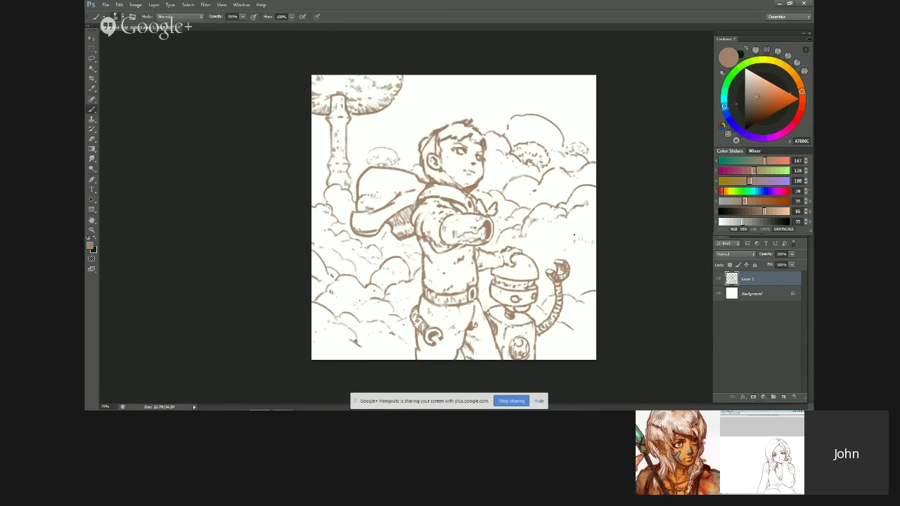
key("ctrl+shift+h")
key("e")
left_click_drag(398, 165, 398, 156)
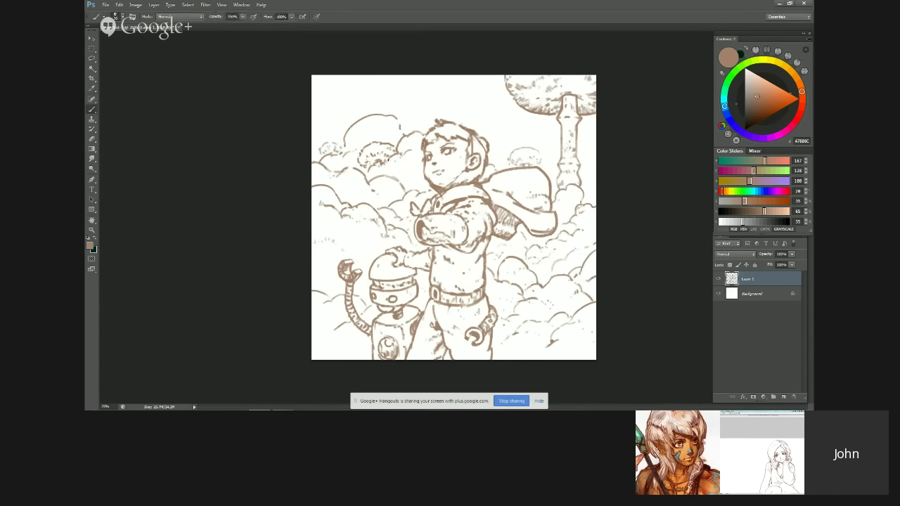
key("b")
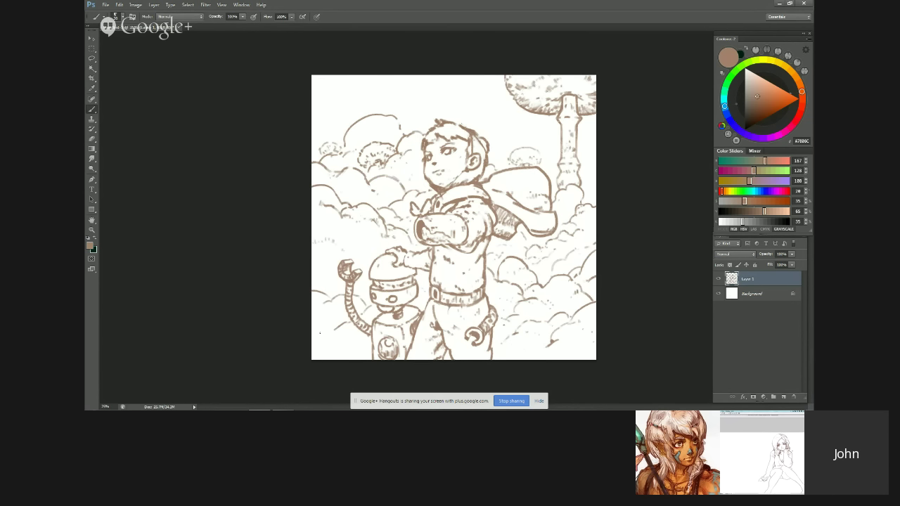
left_click_drag(312, 335, 325, 345)
key("e")
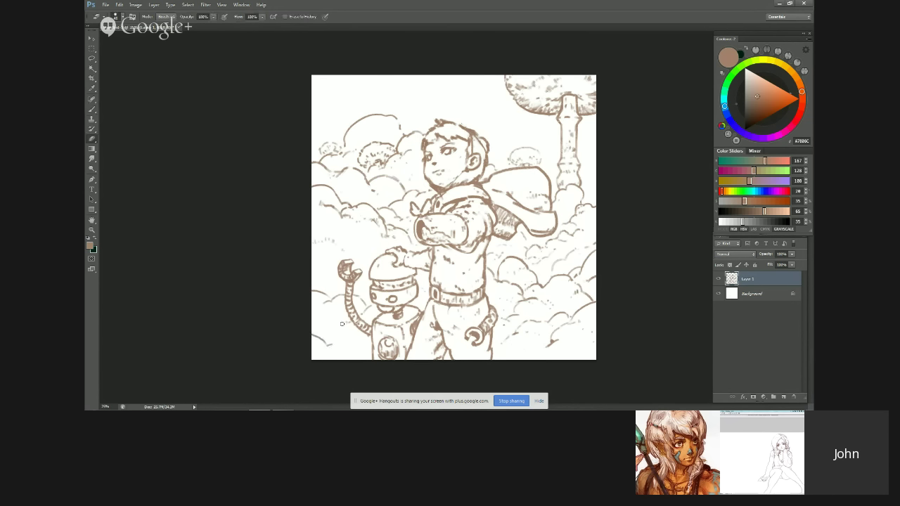
key("b")
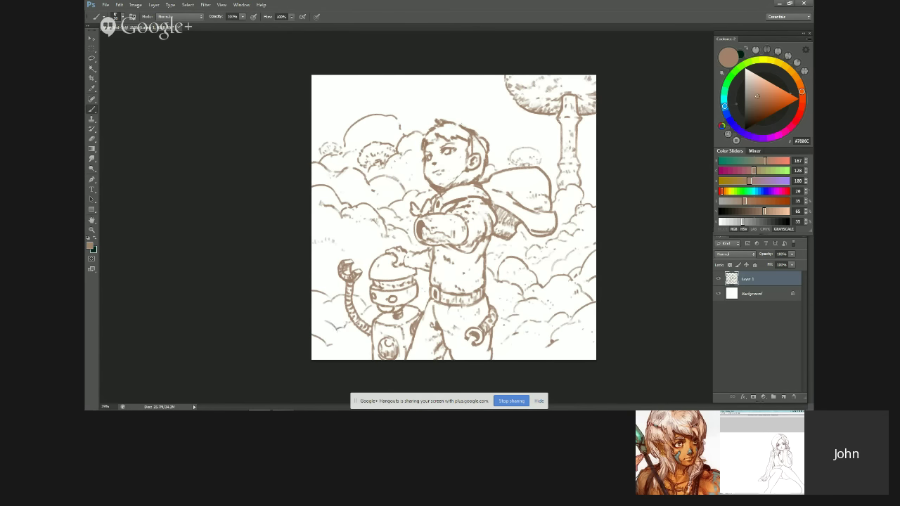
key("ctrl+shift+h")
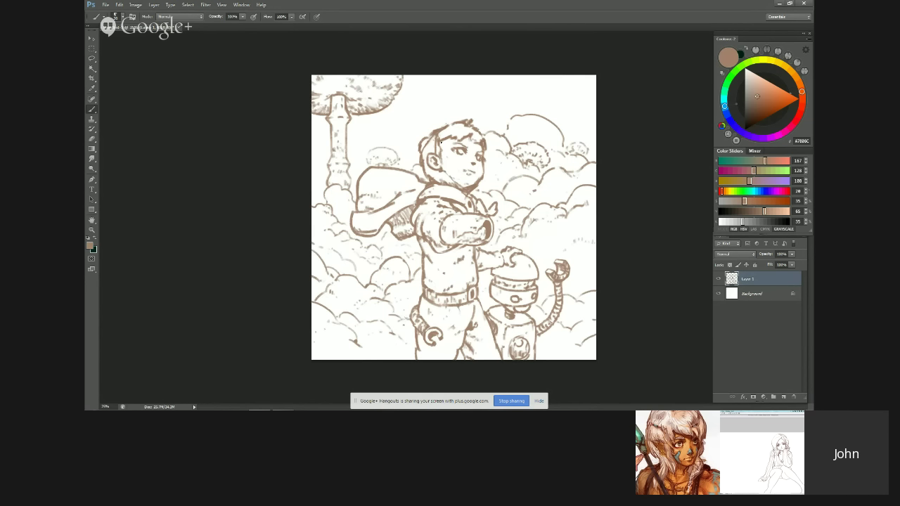
Step: Clean up the edge of the boy's hair and redraw the contours of the tall mushroom's stem
key("e")
left_click(448, 122)
left_click(445, 124)
key("b")
key("e")
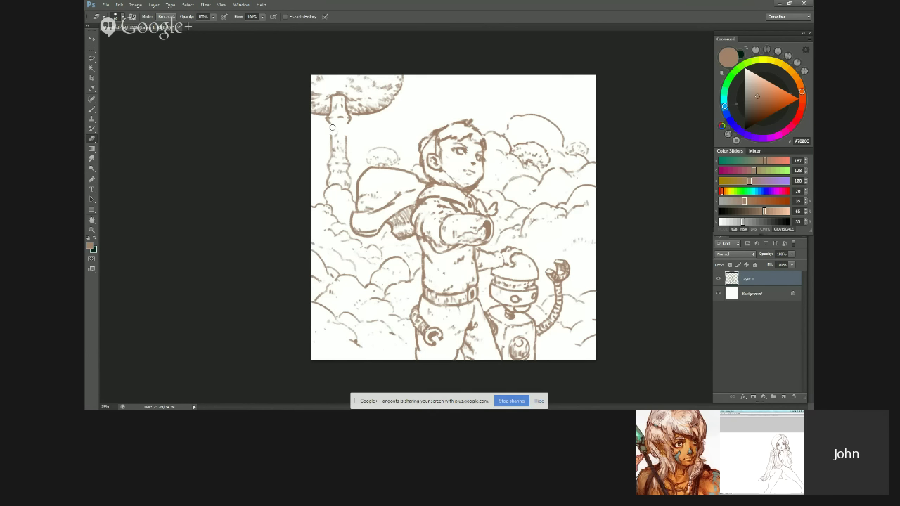
key("b")
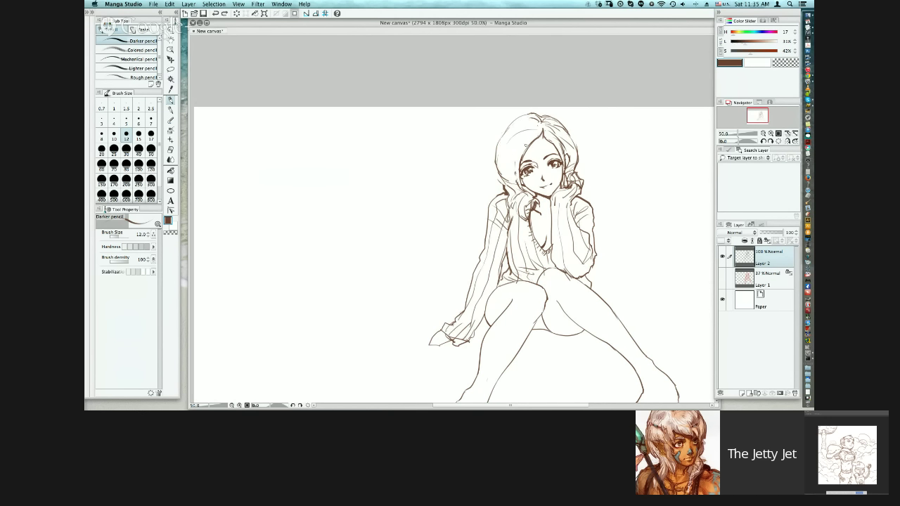
Step: Switch to Manga Studio and draw hair strands beside the seated girl's face, undoing the last stroke
left_click_drag(502, 161, 493, 178)
left_click_drag(496, 164, 527, 139)
key("super+z")
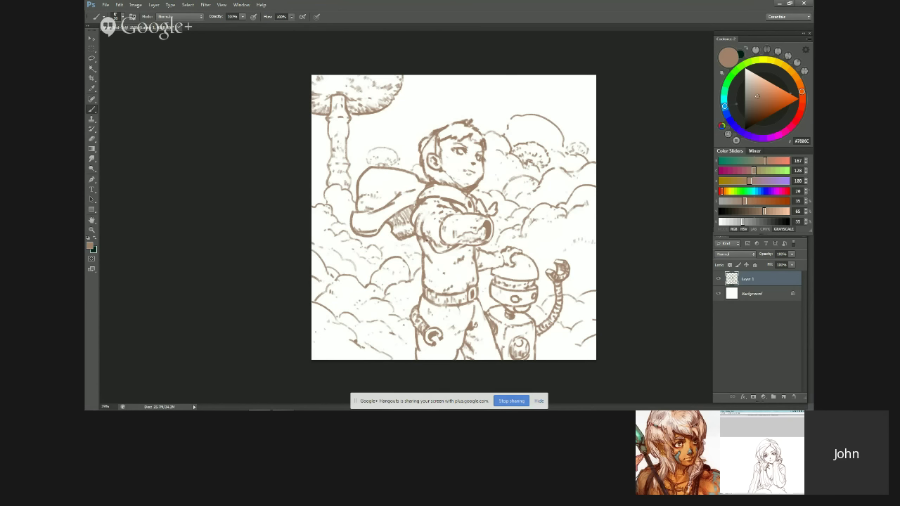
Step: Switch to Photoshop and add a rounded textured mushroom cap among the clouds in front of the boy's chin, with the canvas flipped
key("e")
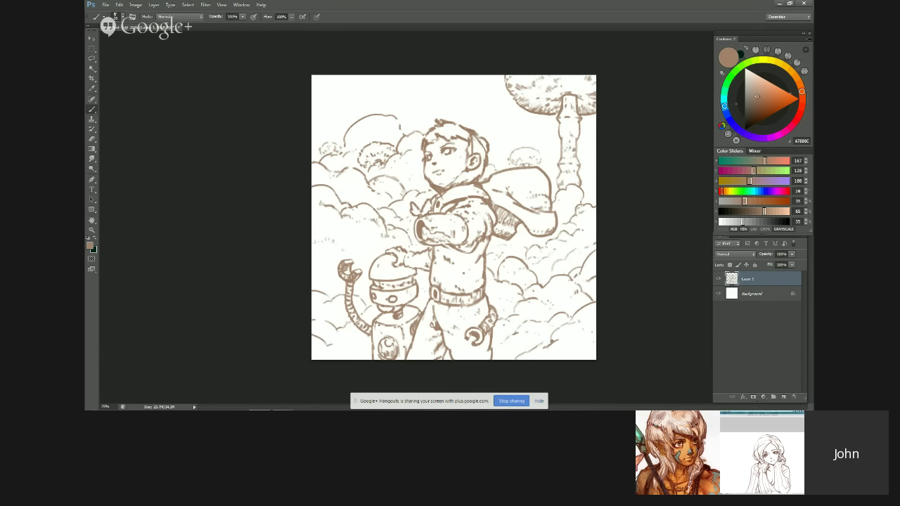
key("e")
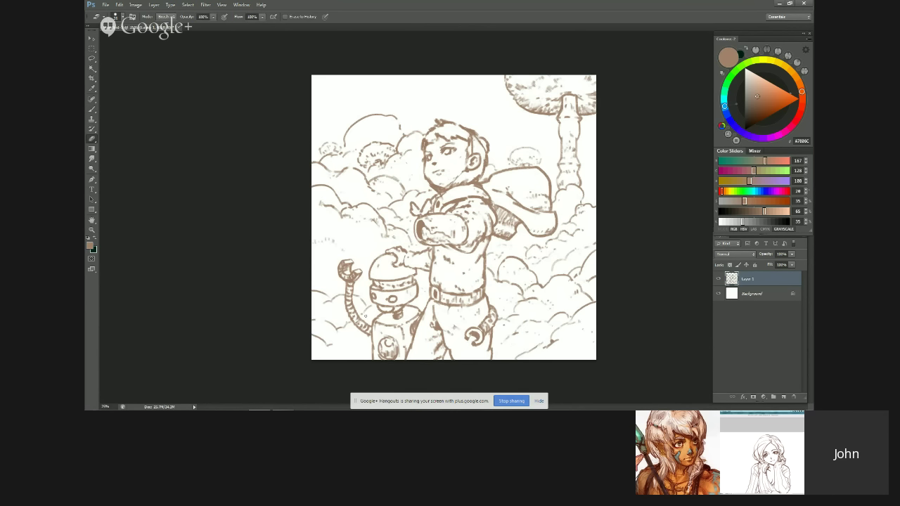
key("b")
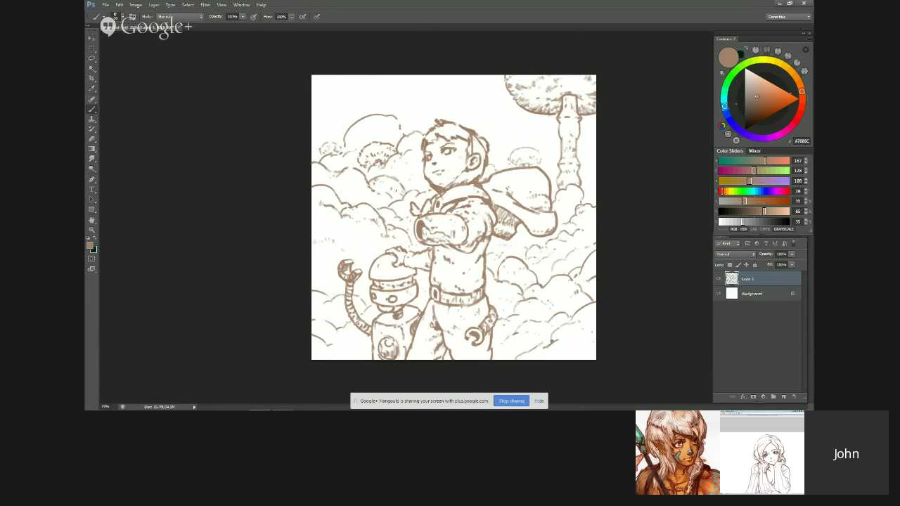
key("e")
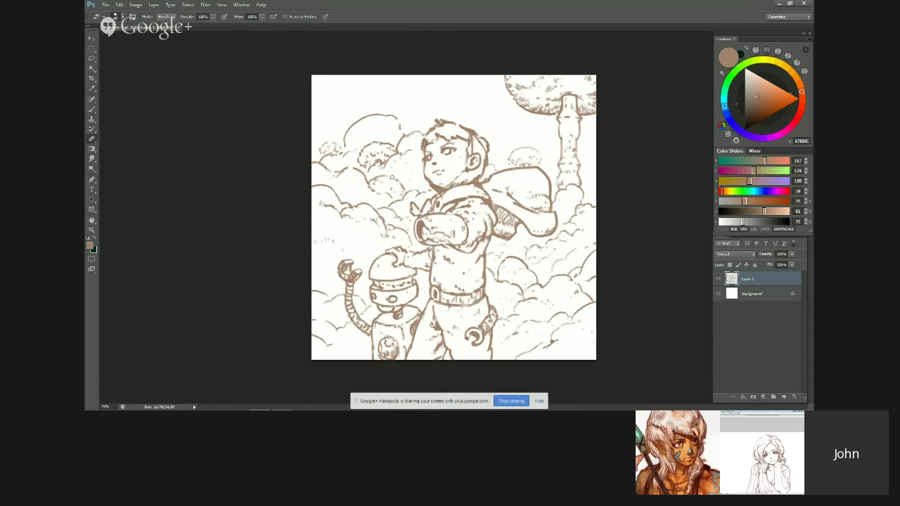
key("b")
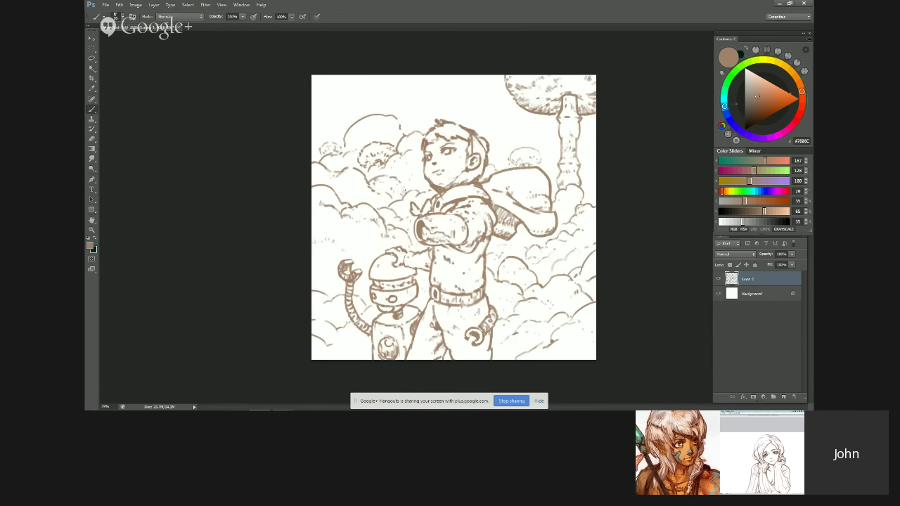
key("e")
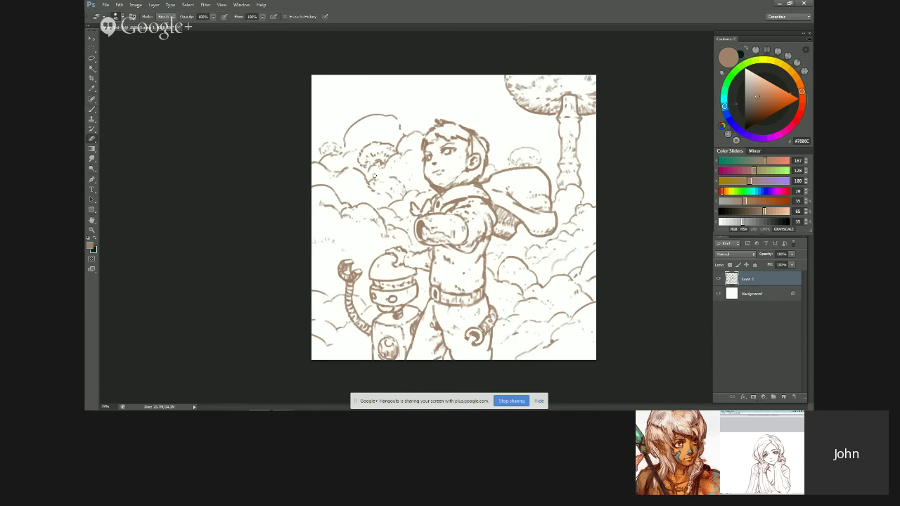
key("b")
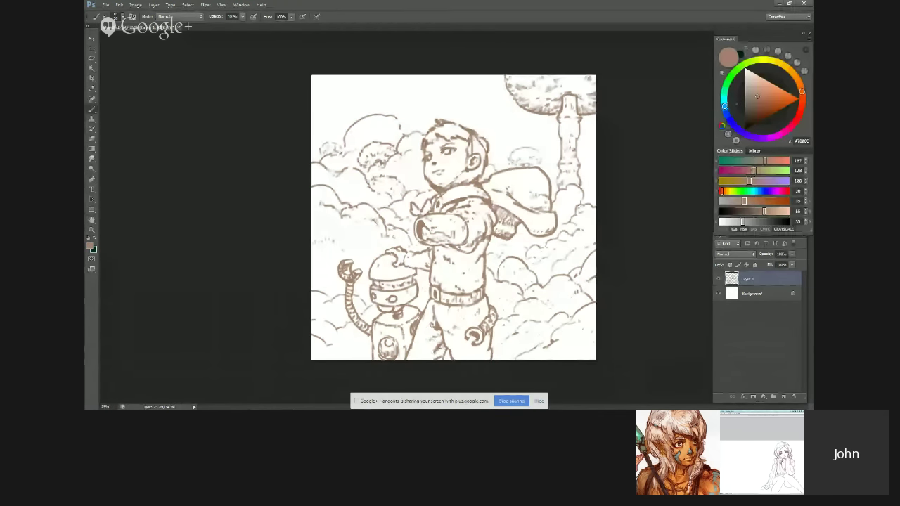
Step: Add small texture marks to the large dome and cloud puffs behind the boy, flipping the canvas to check them
key("ctrl+shift+h")
key("e")
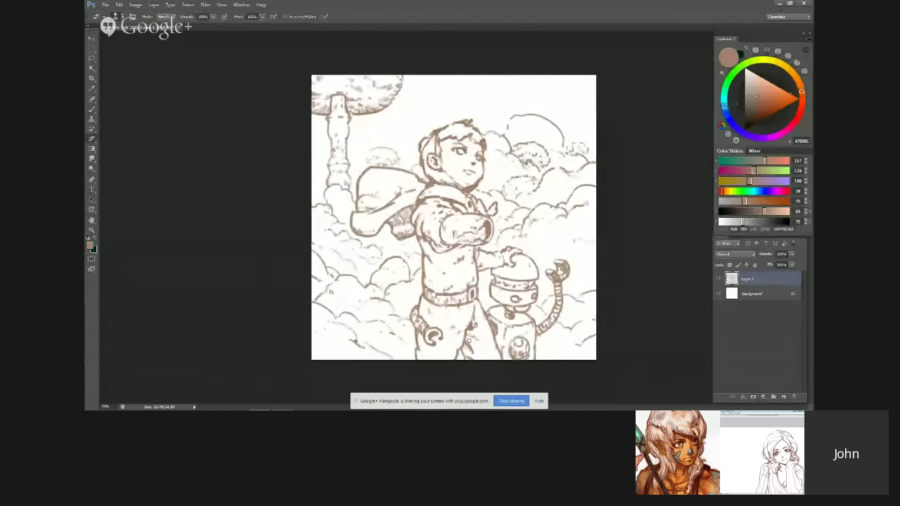
key("b")
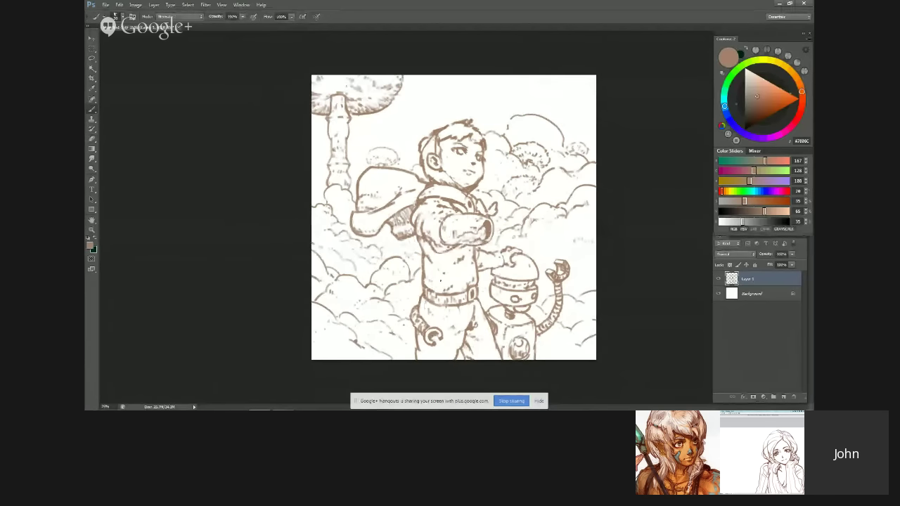
key("0")
key("e")
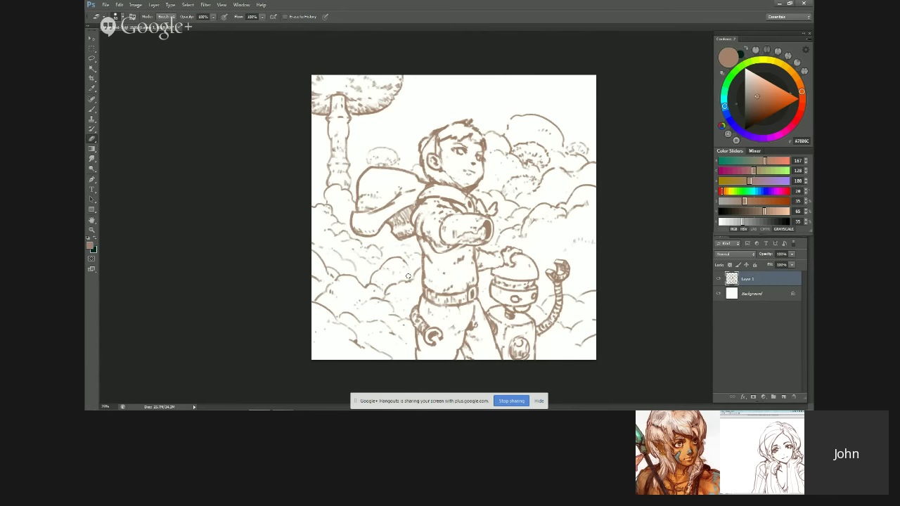
key("b")
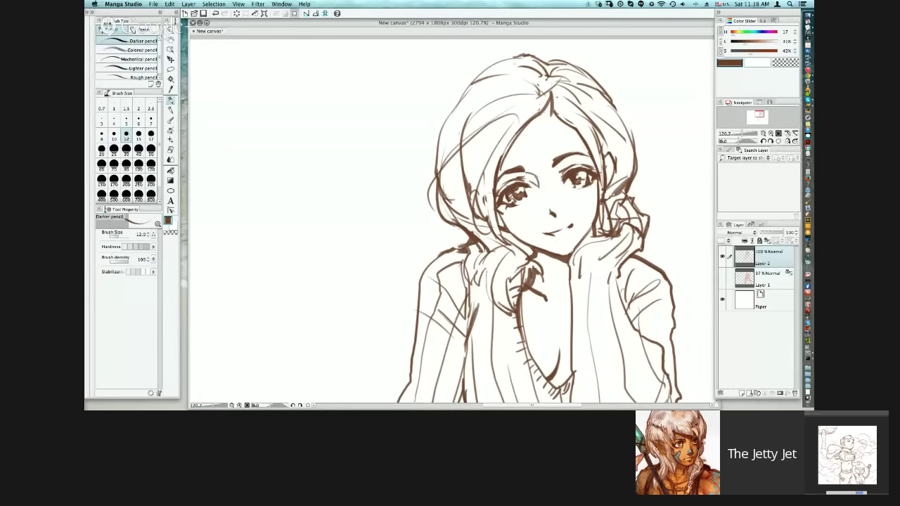
key("h")
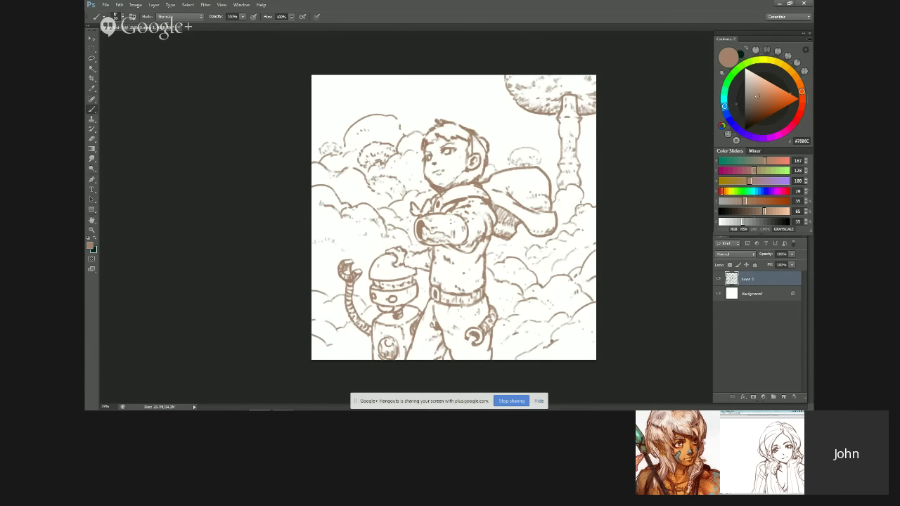
key("e")
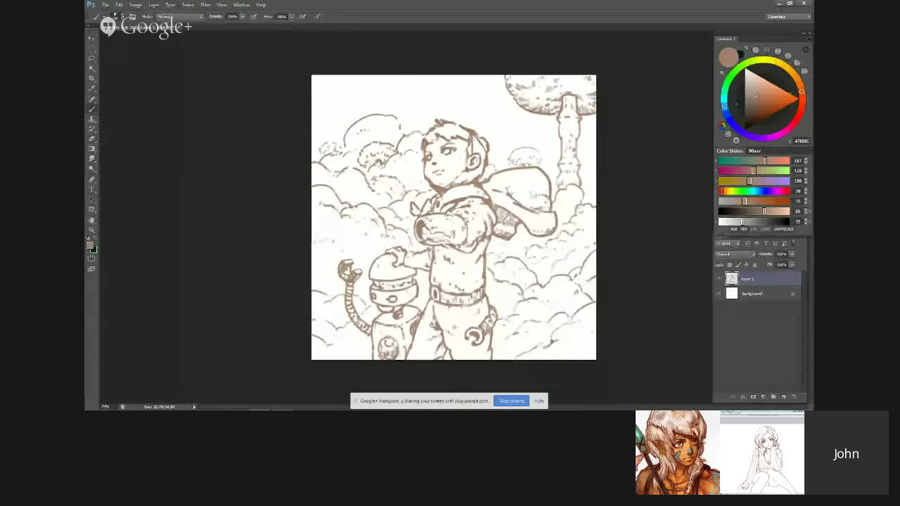
Step: Block in a muted blue sky and pink clouds beneath the line art, and start filling the figures in pale yellow on another layer
key("ctrl+shift+h")
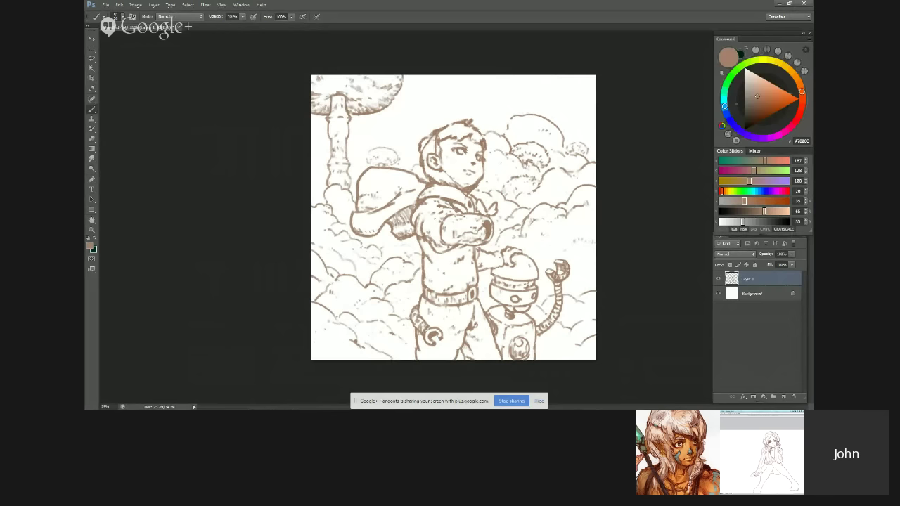
key("e")
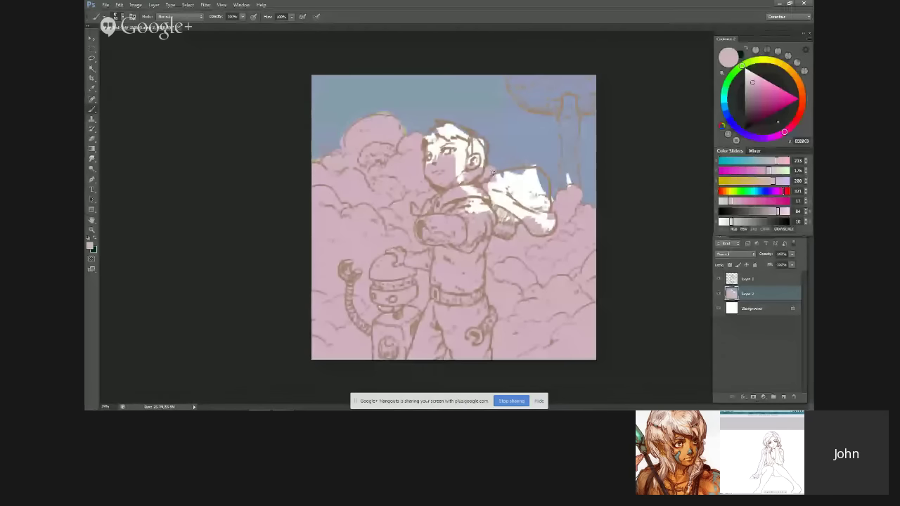
left_click(393, 101, "alt")
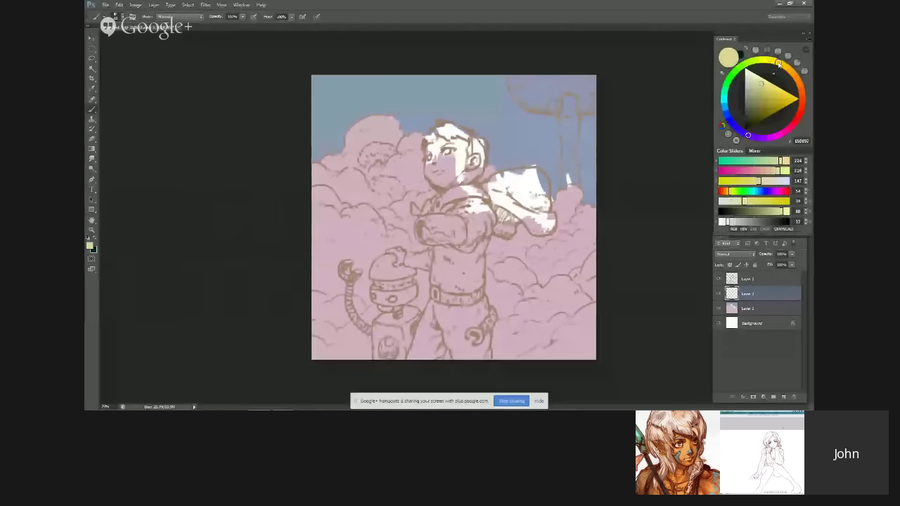
left_click(525, 217)
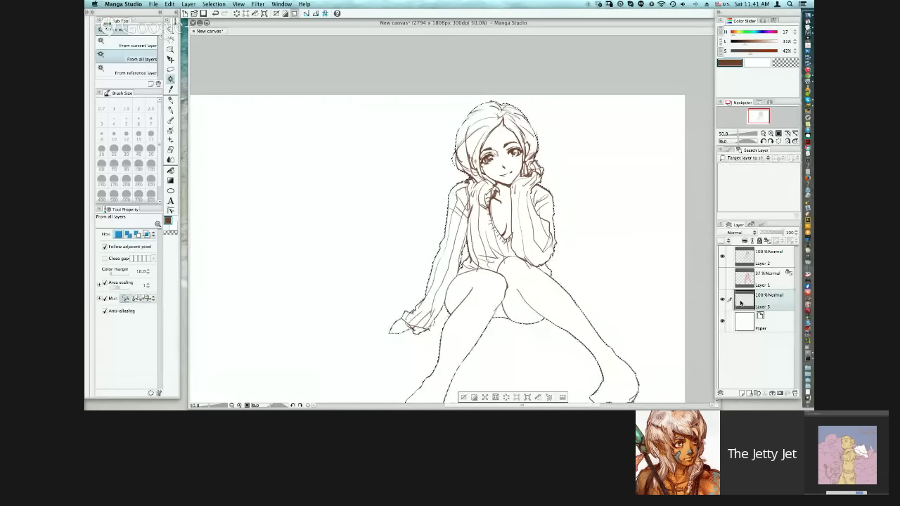
Step: Switch to Manga Studio and make the seated girl's top line layer, Layer 2, active
left_click(743, 257)
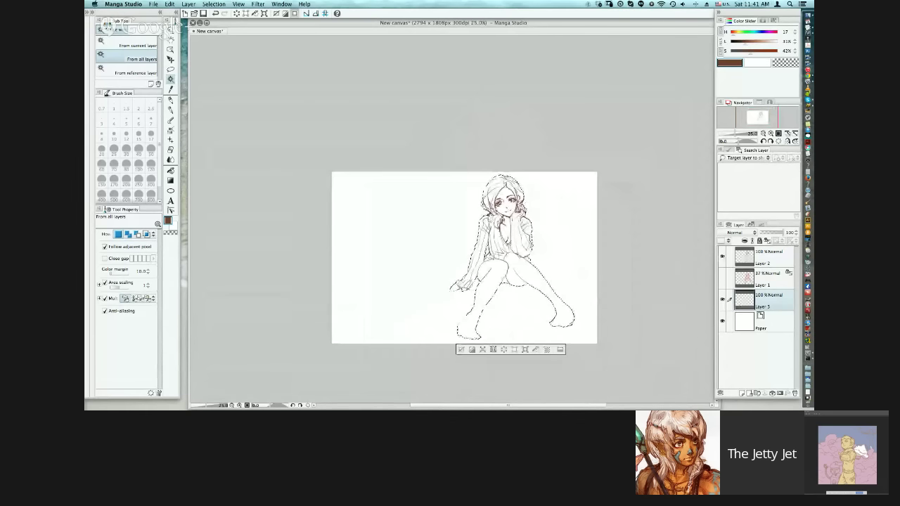
key("super+Tab")
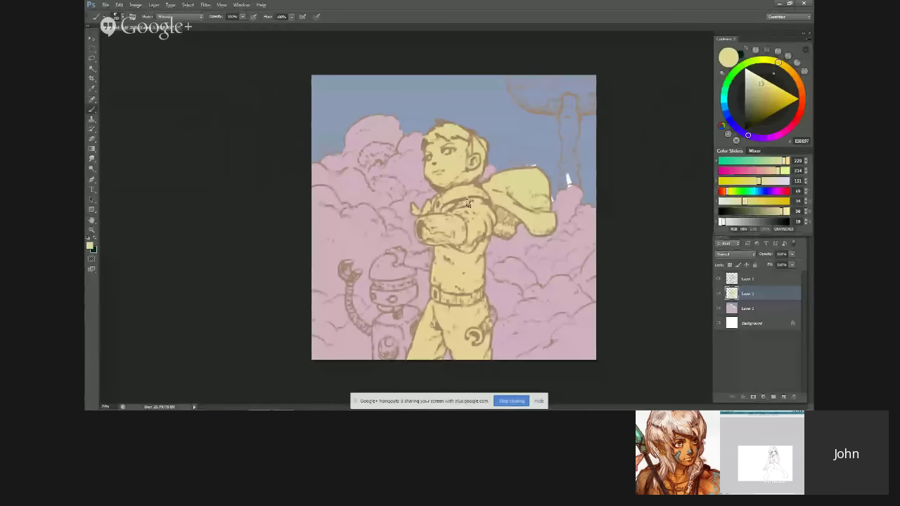
Step: Switch to Photoshop and fill the boy's forearm and hand and the whole robot in the same pale yellow
mouse_move(424, 263)
left_mouse_down()
mouse_move(426, 256)
mouse_move(410, 255)
left_mouse_up()
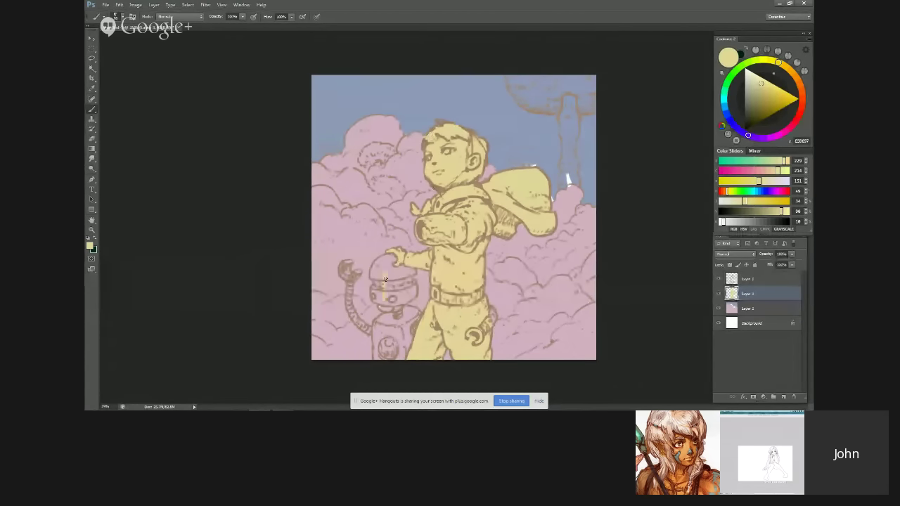
mouse_move(398, 266)
left_mouse_down()
mouse_move(370, 276)
mouse_move(378, 285)
mouse_move(376, 267)
mouse_move(382, 291)
mouse_move(412, 271)
left_mouse_up()
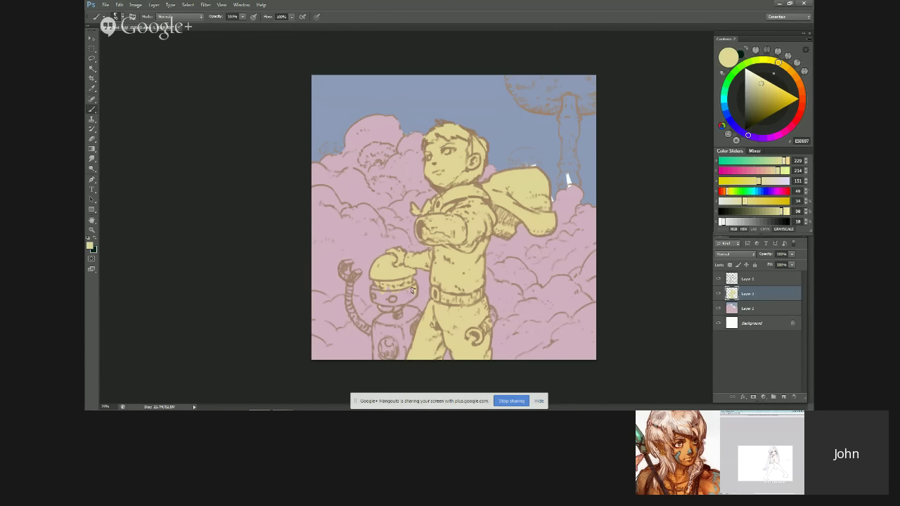
mouse_move(398, 305)
left_mouse_down()
mouse_move(401, 291)
mouse_move(393, 309)
mouse_move(389, 297)
mouse_move(387, 321)
left_mouse_up()
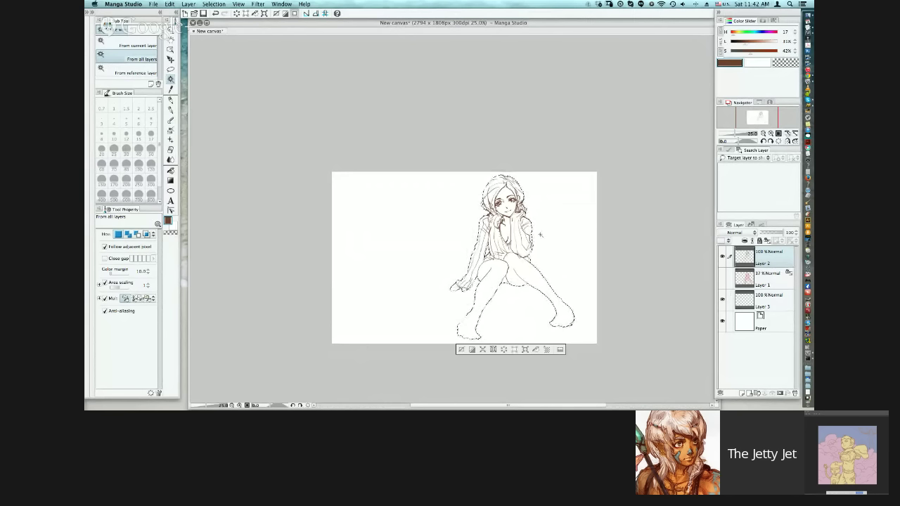
Step: Switch to Manga Studio, clear the selection around the girl and activate the Darker pencil
key("super+d")
key("p")
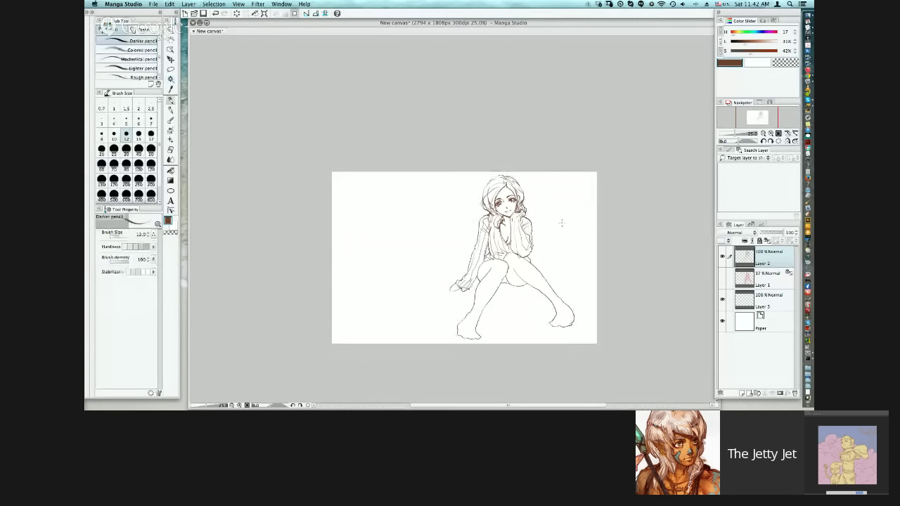
scroll(537, 233, "up", 1)
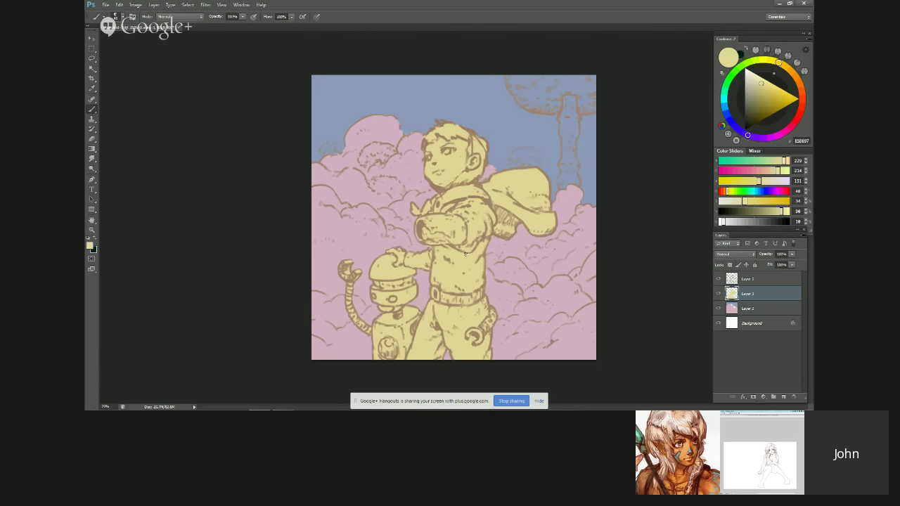
Step: Switch to Photoshop and try filling the small dome beside the tallest cloud on Layer 2 with pink sampled from the clouds
left_click(746, 311)
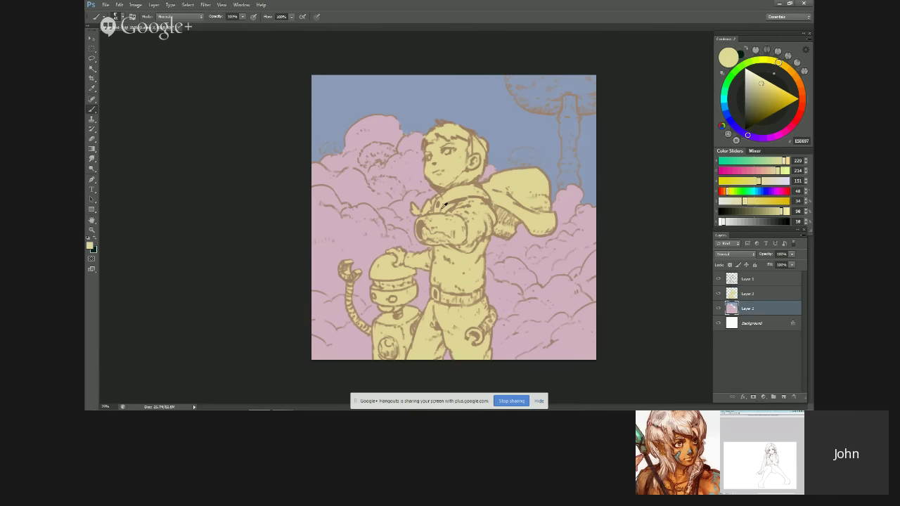
left_click(378, 136, "alt")
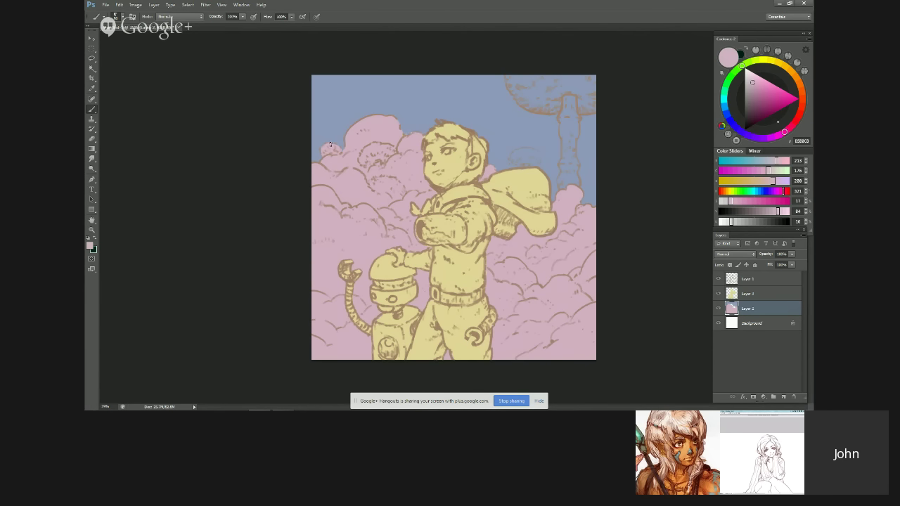
mouse_move(432, 406)
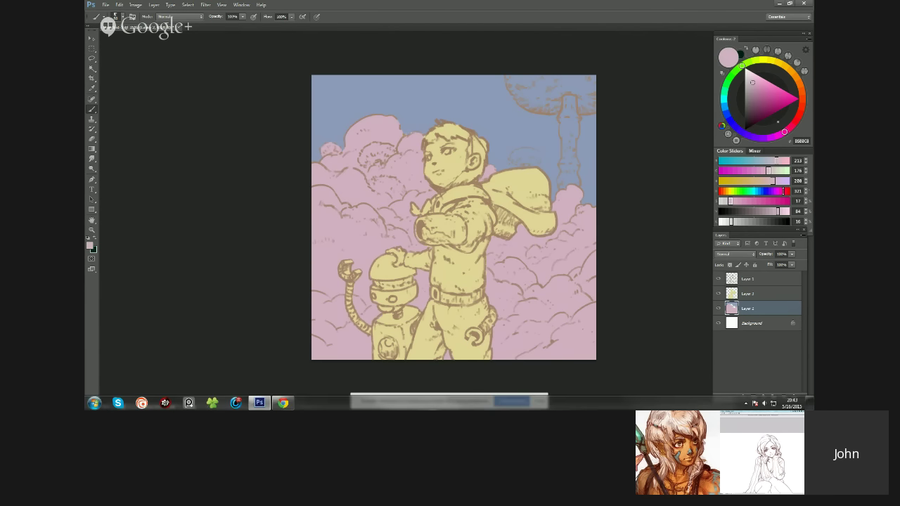
left_click(792, 403)
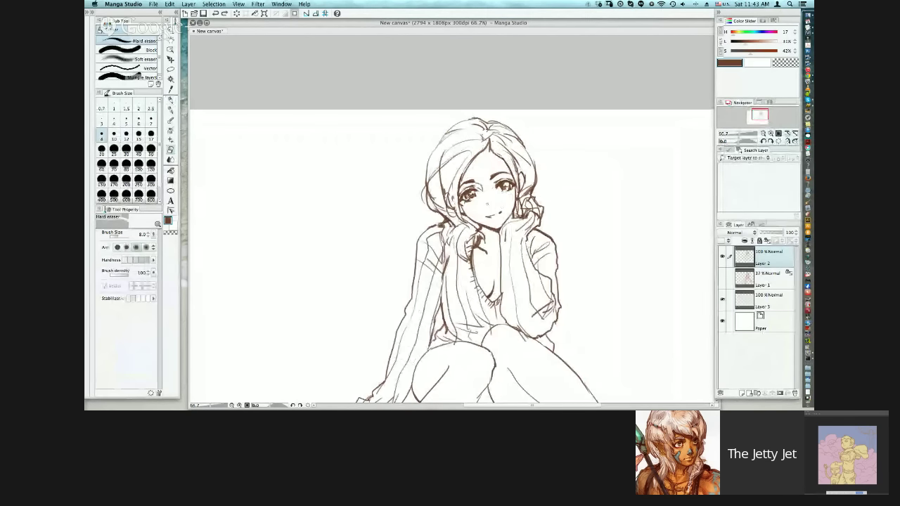
Step: Switch to Manga Studio, lasso small parts of the girl's nose and mouth, nudge them into place and clear the selection
key("m")
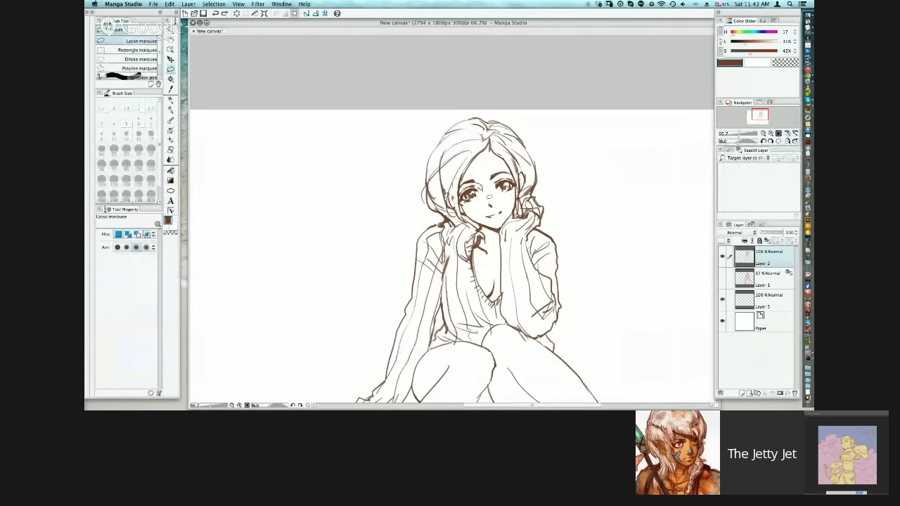
mouse_move(488, 196)
left_mouse_down()
mouse_move(495, 209)
mouse_move(487, 211)
mouse_move(487, 198)
left_mouse_up()
key("k")
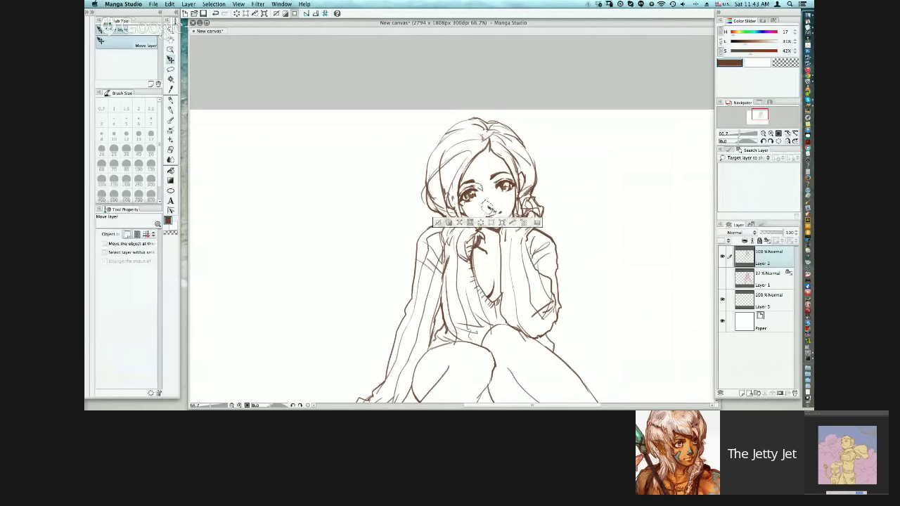
left_click_drag(503, 204, 502, 209)
key("super+d")
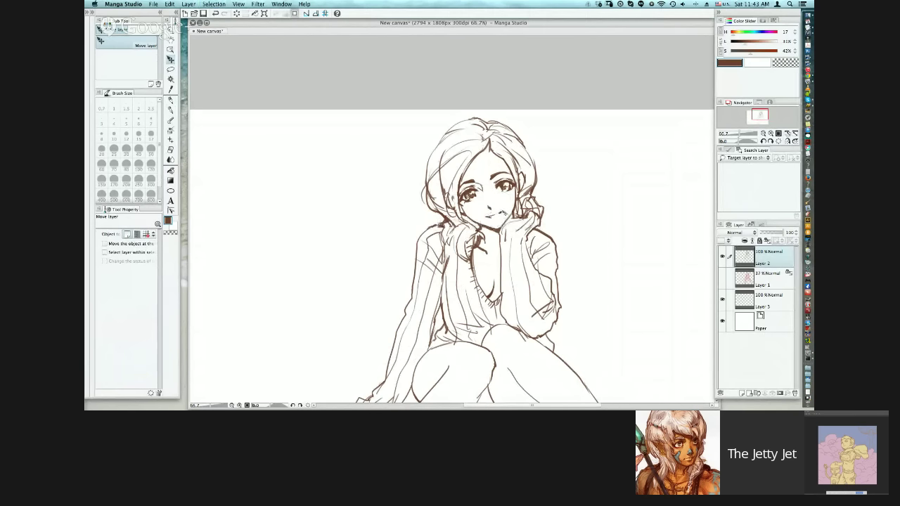
Step: Test two short curved strokes with the Darker pencil in the blank area beside the girl's head and undo them
key("p")
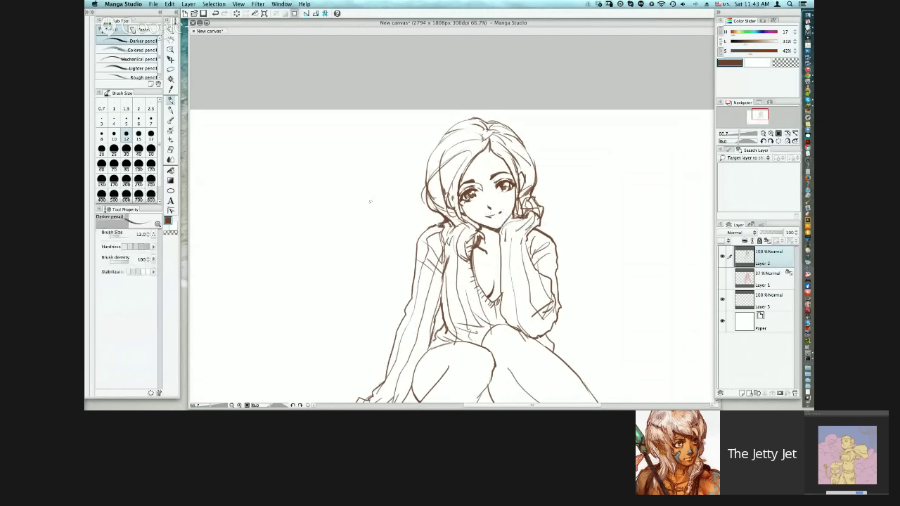
left_click_drag(366, 169, 377, 198)
key("ctrl+z")
left_click_drag(375, 165, 383, 191)
key("ctrl+z")
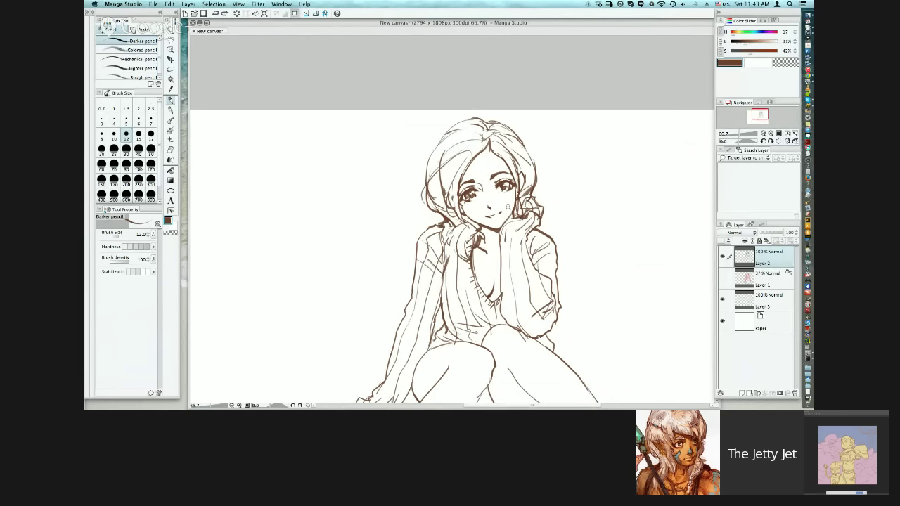
scroll(489, 204, "down", 2)
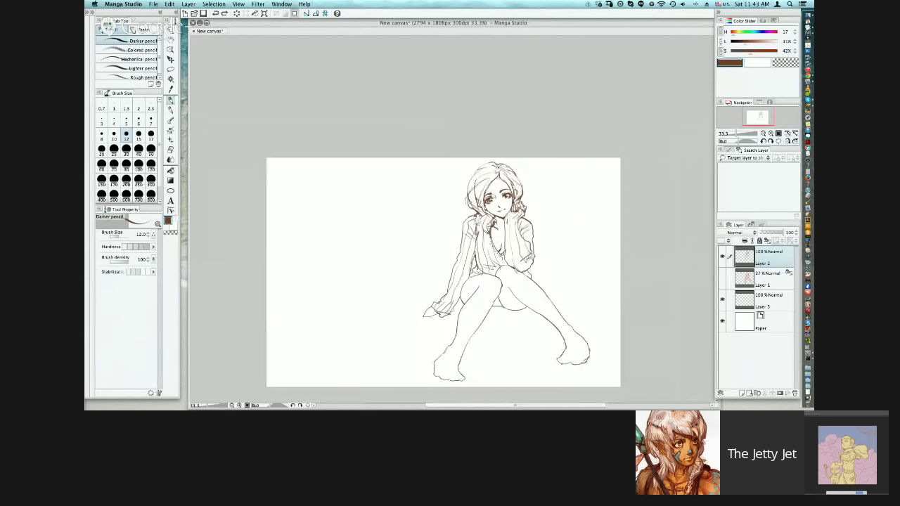
scroll(506, 230, "up", 2)
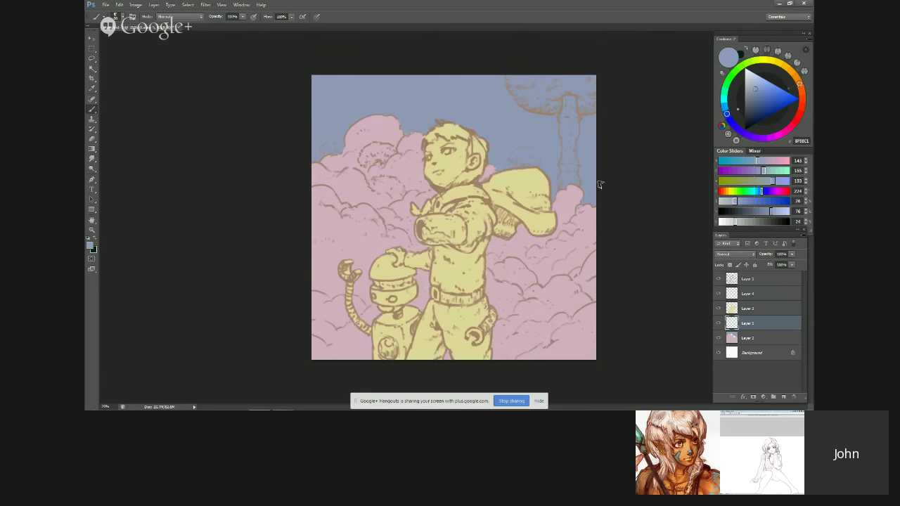
Step: Switch to Photoshop, dab olive green on the large mushroom cap and set the line-art layer's blend mode to Multiply
left_click(744, 338)
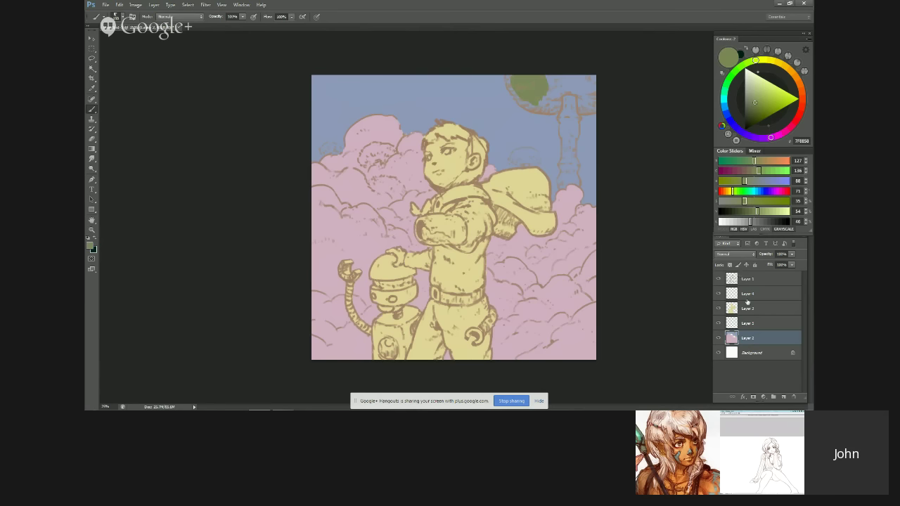
left_click(717, 280)
left_click(718, 279)
left_click(747, 279)
key("ctrl+u")
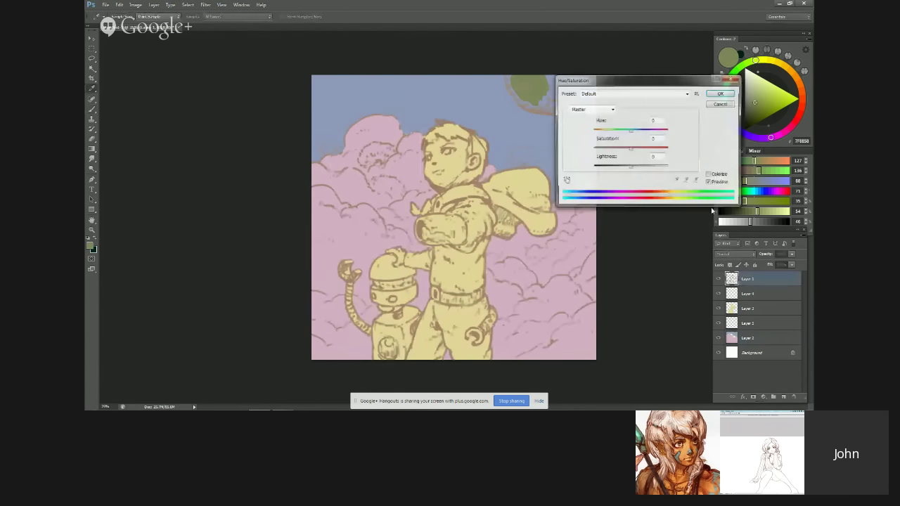
left_click(724, 105)
left_click(732, 255)
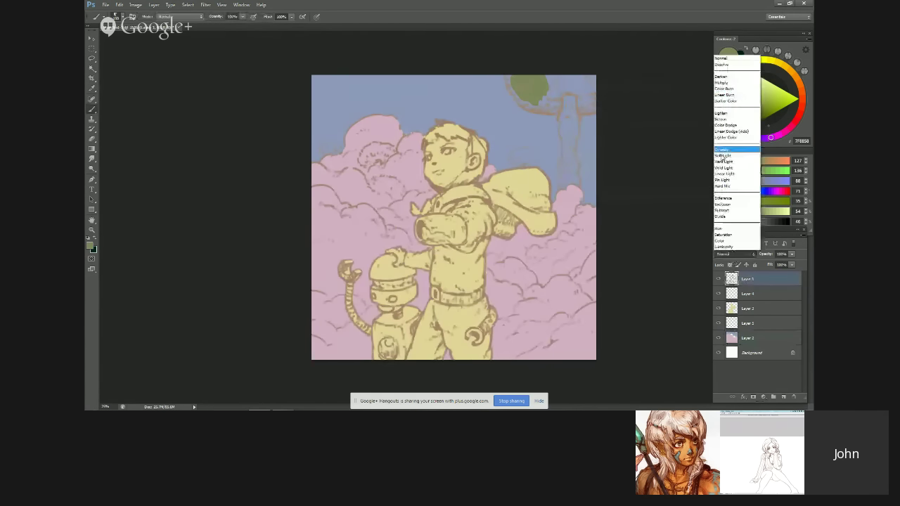
left_click(721, 83)
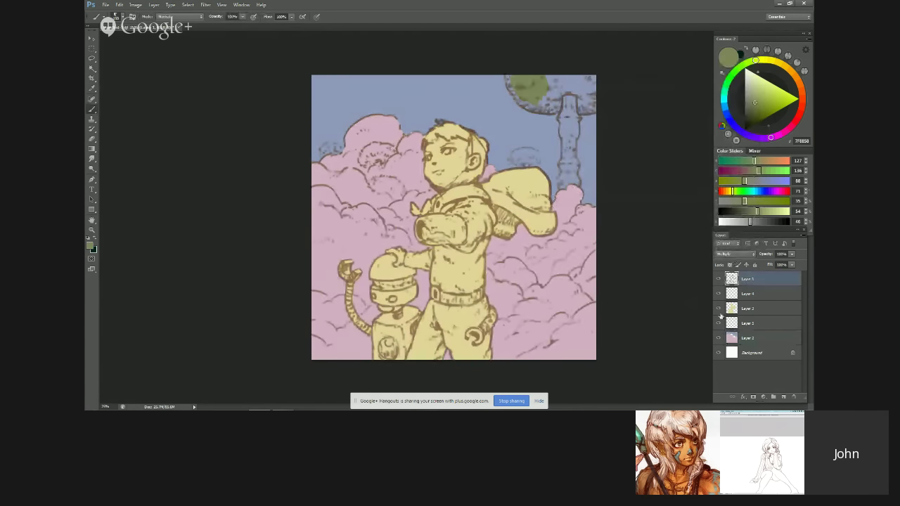
left_click(718, 279)
left_click(718, 279)
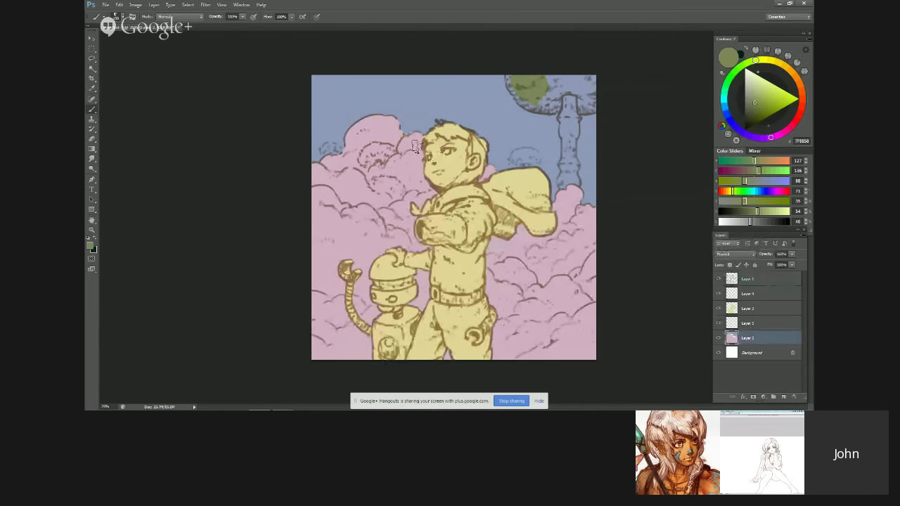
Step: Sample the cloud pink, and extend the pale yellow fill on the figures' layer up to the boy's hair tips
left_click(416, 145, "alt")
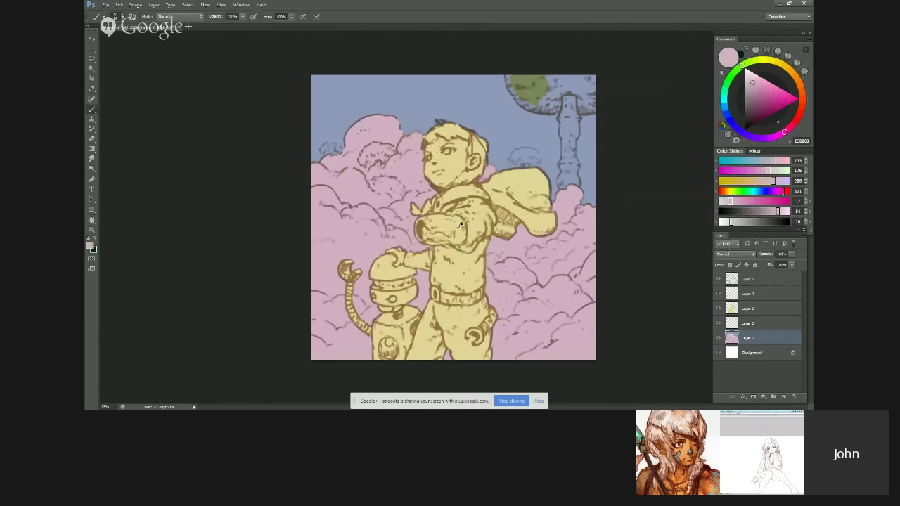
left_click(438, 230, "ctrl")
left_click(440, 227, "alt")
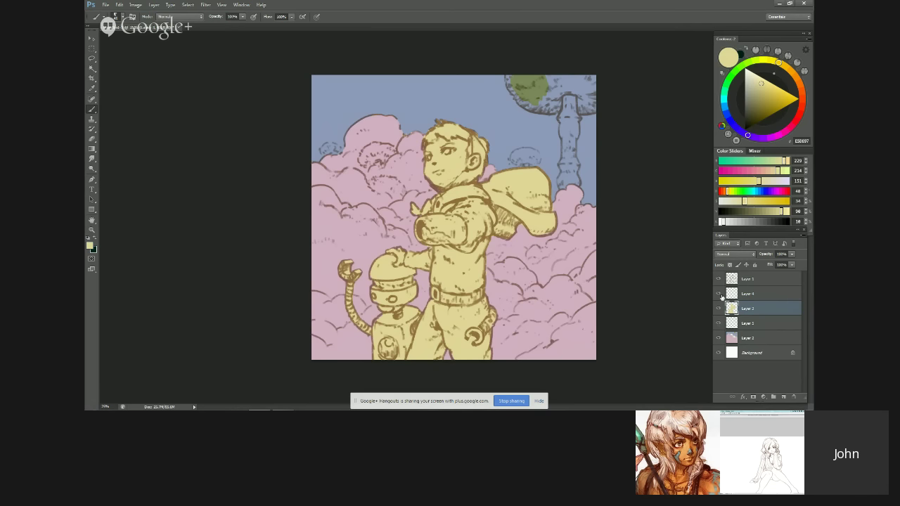
Step: Compare the figures' fill layer hidden and shown, and remove the layer below it and the green patch on the mushroom cap
left_click(540, 401)
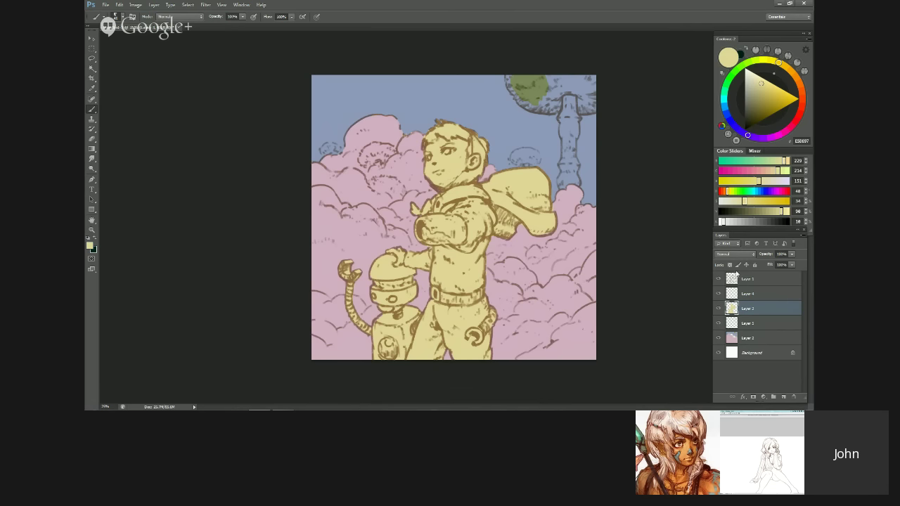
left_click(717, 308)
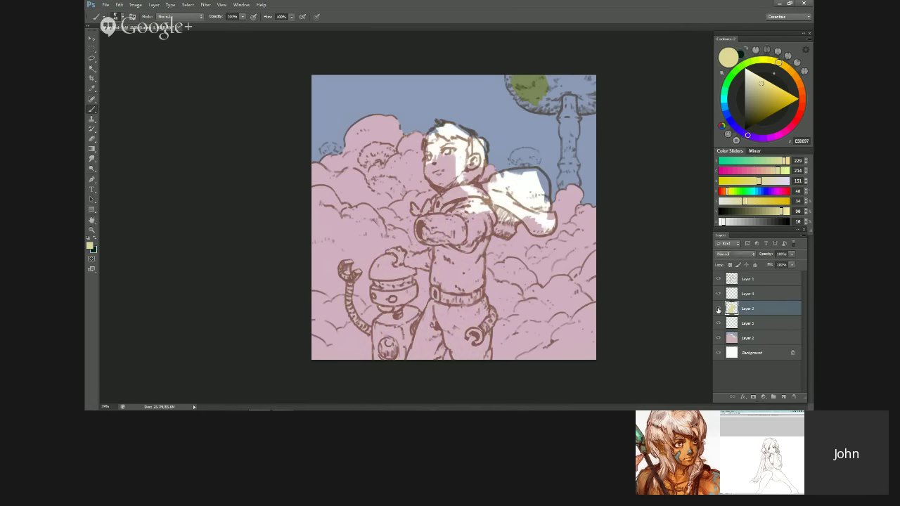
left_click(718, 308)
left_click(729, 325)
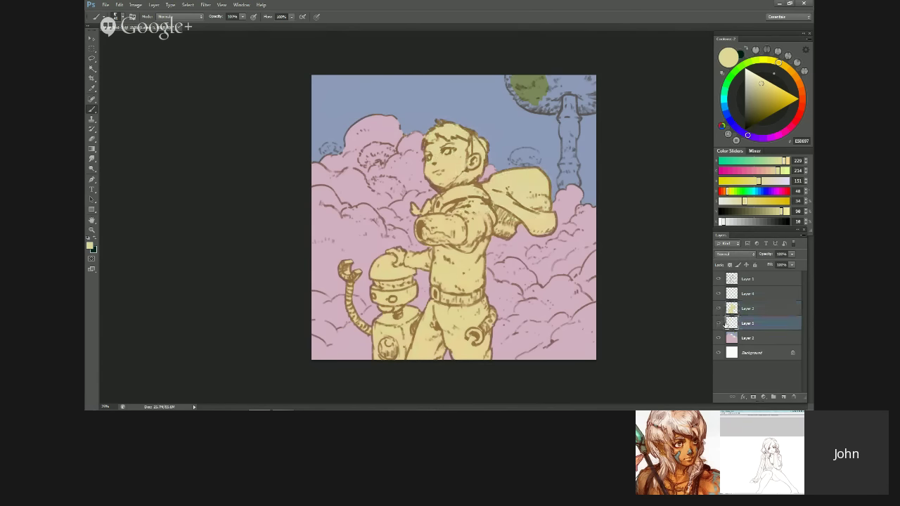
key("ctrl+t")
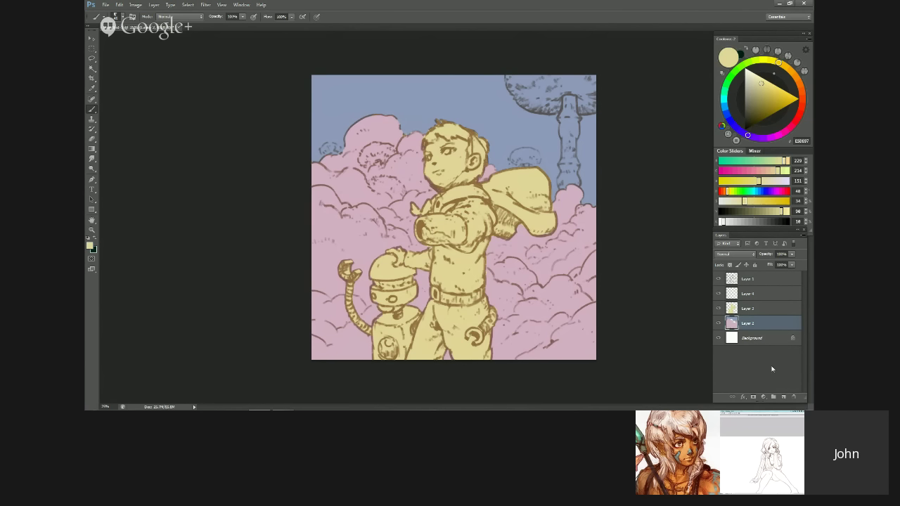
Step: On a new layer above the cloud and sky colors, fill the mushroom caps with dark green and the large stem with olive tan
left_click(785, 398)
left_click(733, 83)
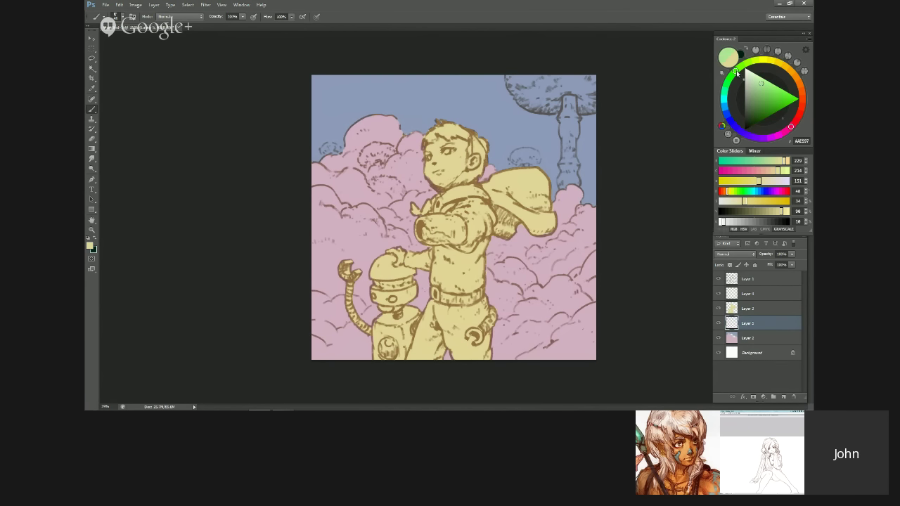
left_click_drag(733, 83, 756, 64)
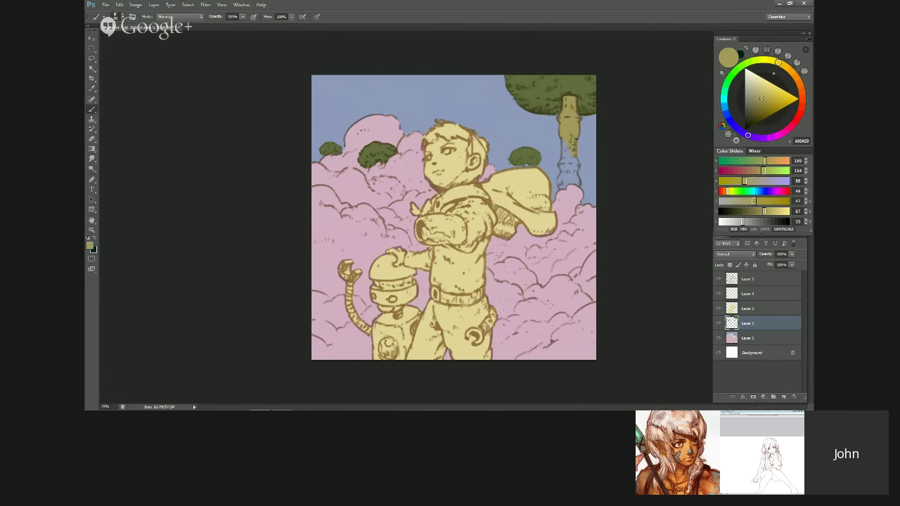
mouse_move(573, 141)
left_mouse_down()
mouse_move(567, 136)
mouse_move(563, 169)
left_mouse_up()
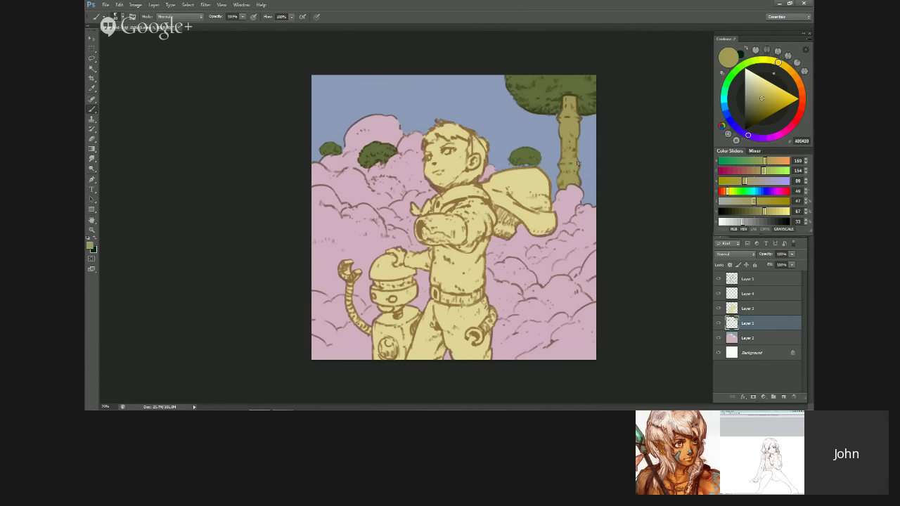
key("e")
key("b")
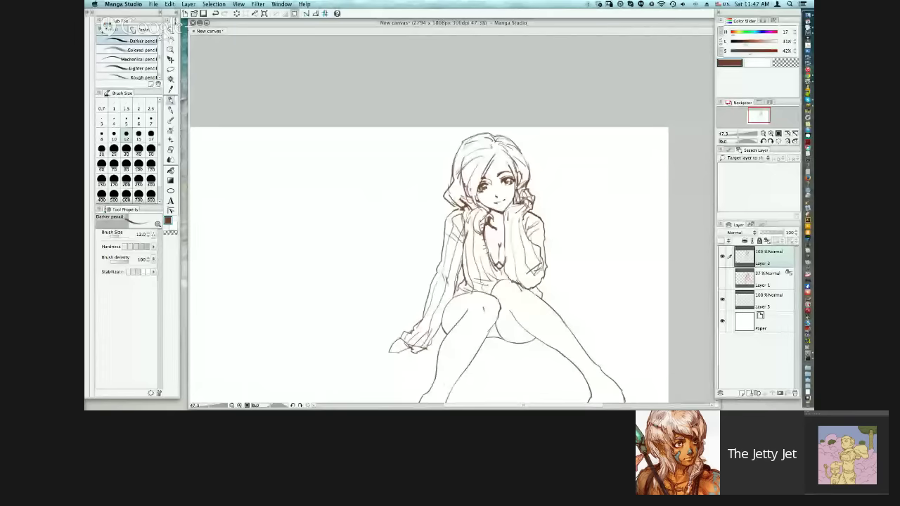
Step: Touch up the edges of the mushroom caps and large stem, using the green and olive tan sampled from them
left_click(523, 164, "alt")
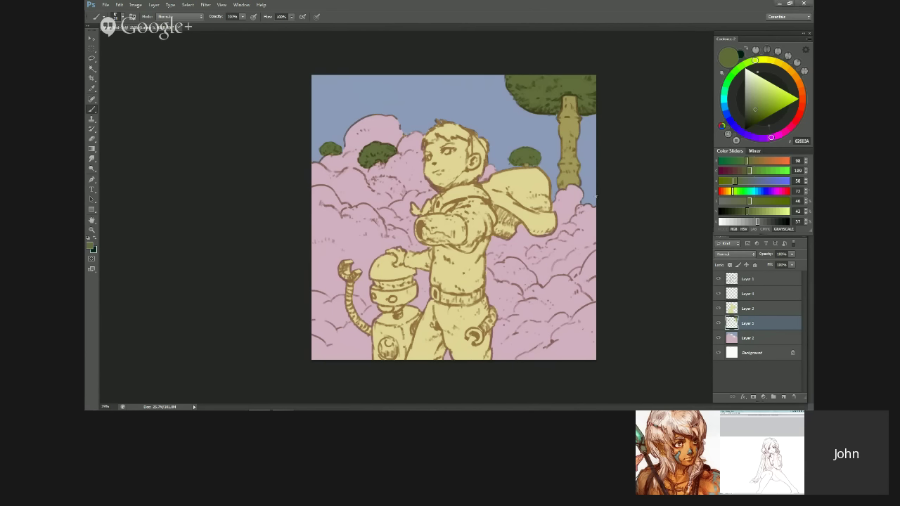
left_click(564, 99, "alt")
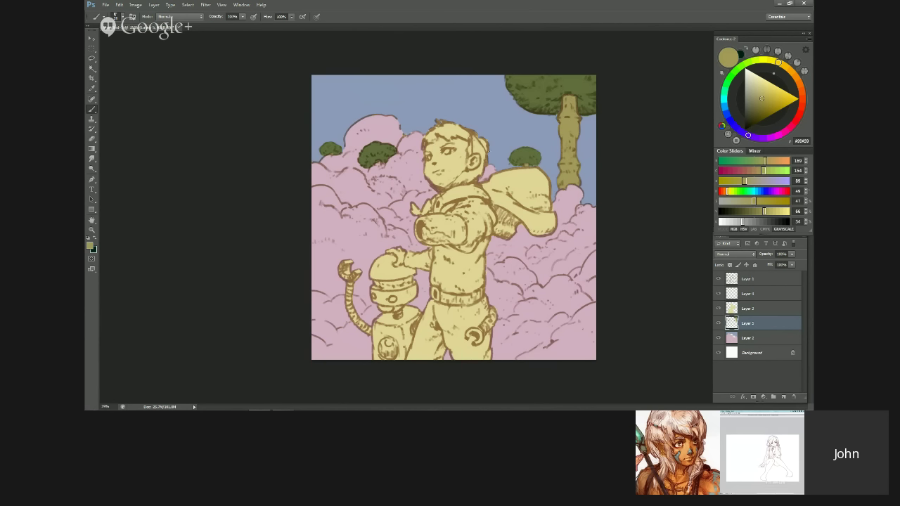
key("e")
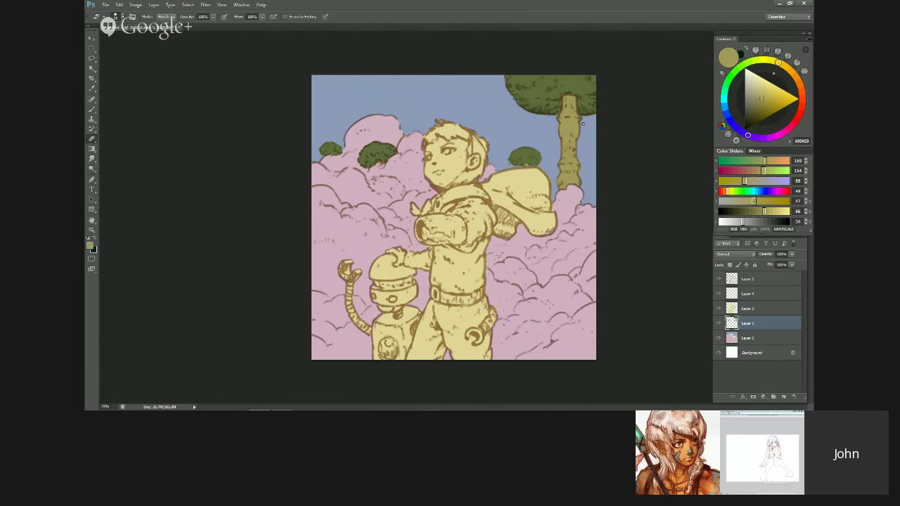
key("b")
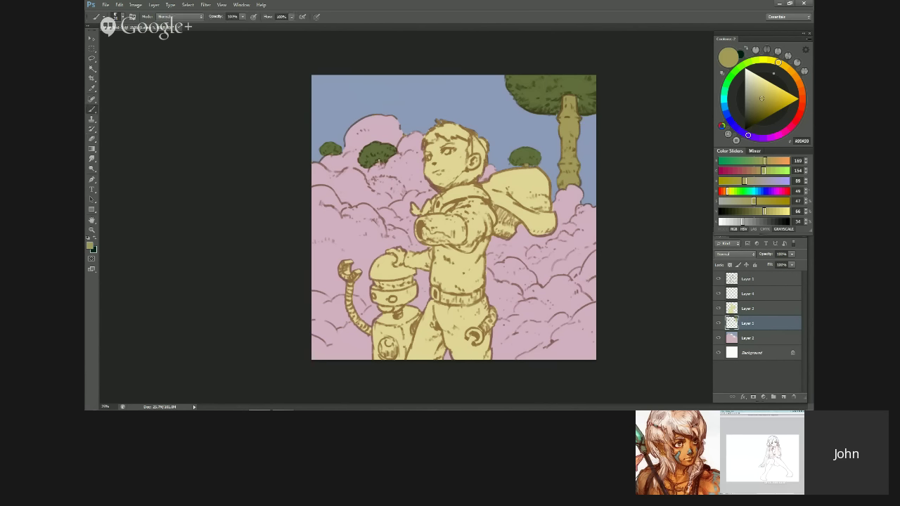
left_click(525, 153, "alt")
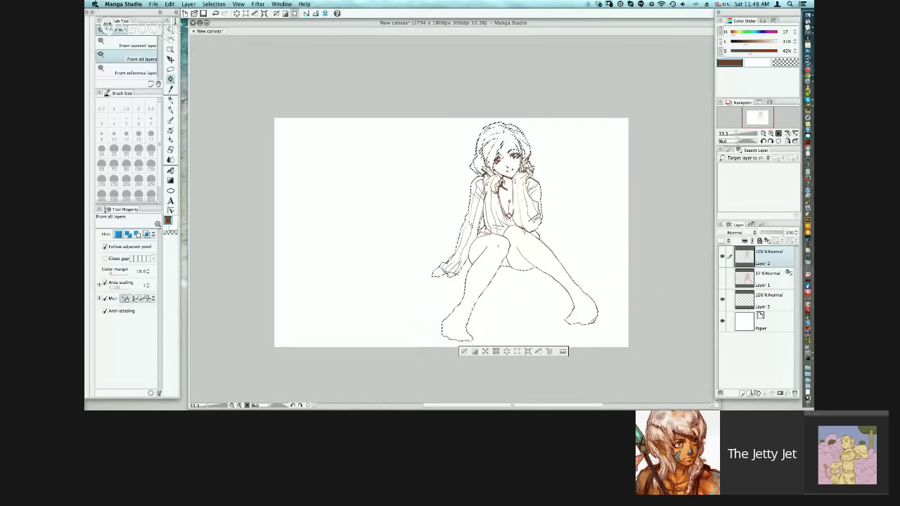
Step: Switch to the Mac running Manga Studio and open System Preferences
left_click(95, 4)
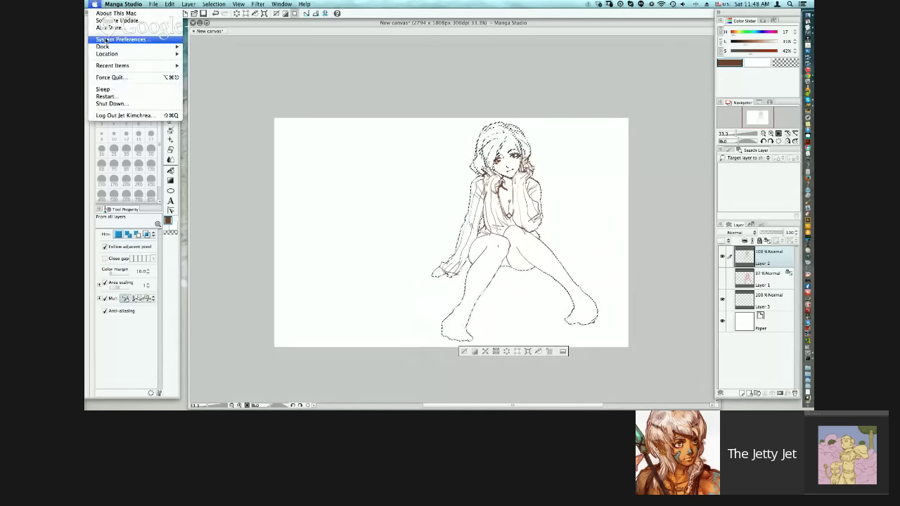
left_click(106, 40)
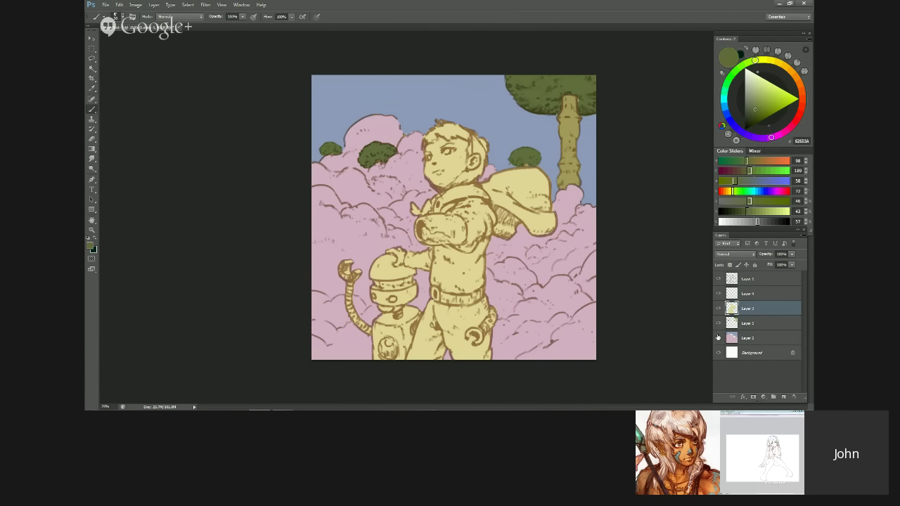
left_click(216, 134)
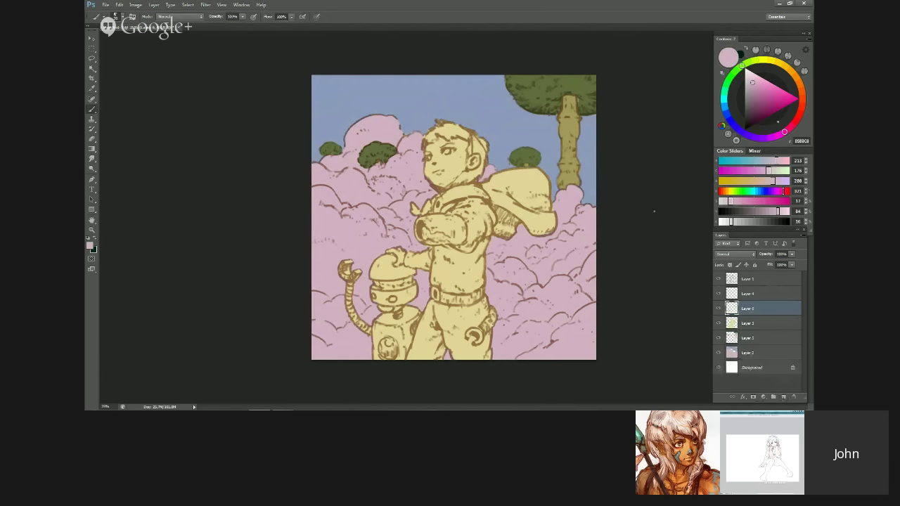
Step: Switch to Photoshop and clip the new layer to the figures' pale yellow fill layer
left_click(768, 316, "alt")
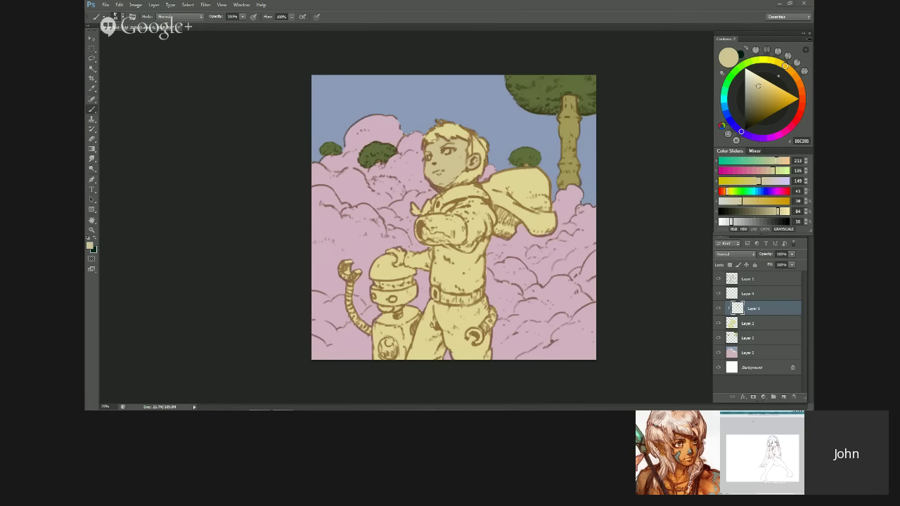
Step: View the Alchemy Rush character exploration image, and compare the boy's face color layer hidden and shown in Photoshop
key("alt+Tab")
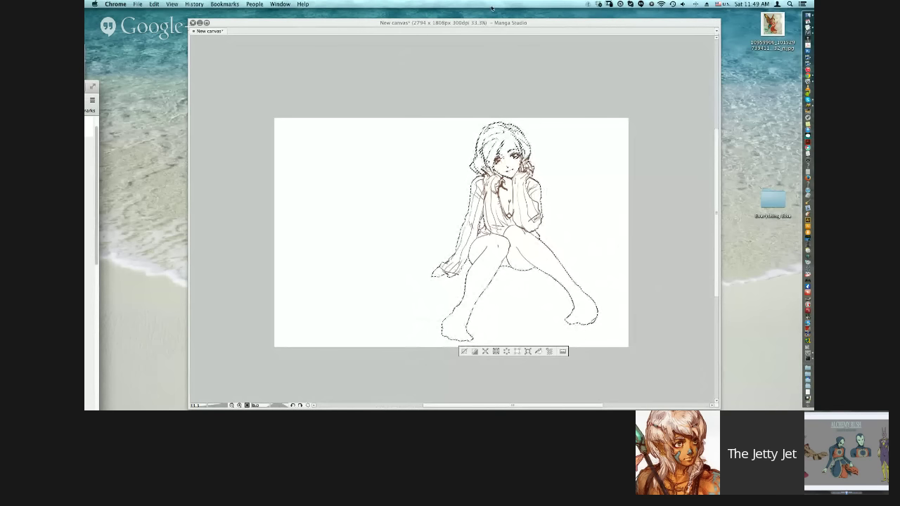
left_click(485, 69)
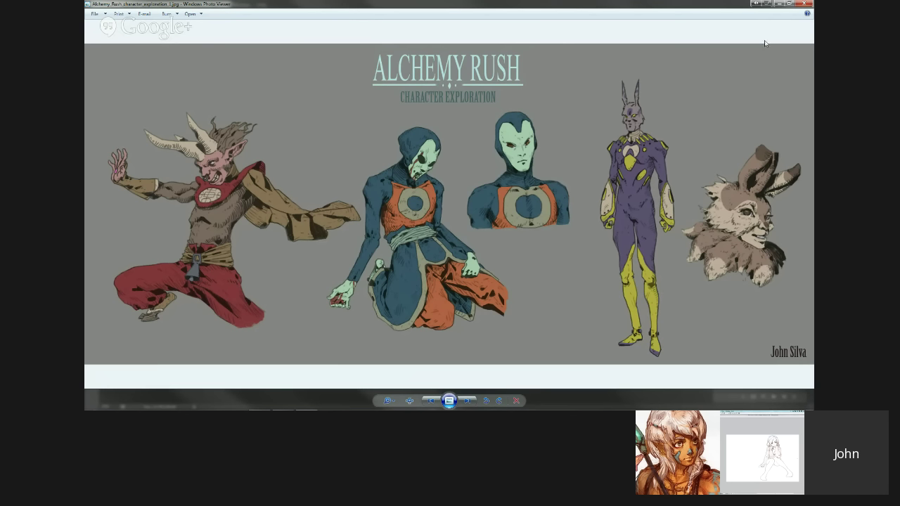
left_click(808, 4)
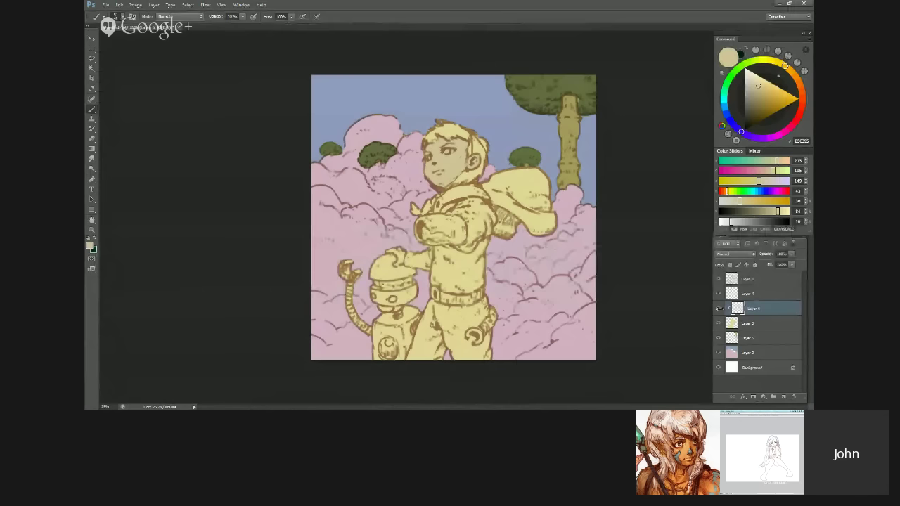
left_click(719, 309)
left_click(719, 308)
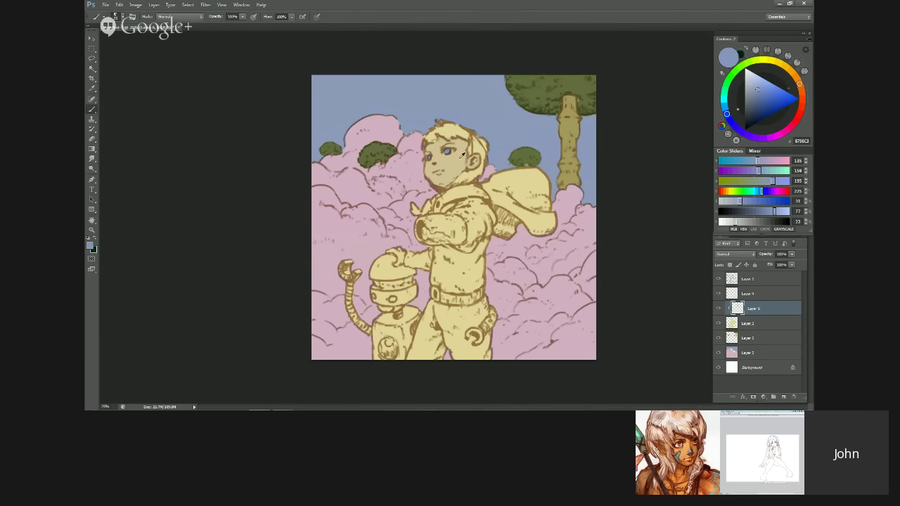
Step: Clear the selection around the girl and test a Textured pen stroke in Manga Studio, and block in the boy's hair in reddish brown in Photoshop
left_click(463, 154, "alt")
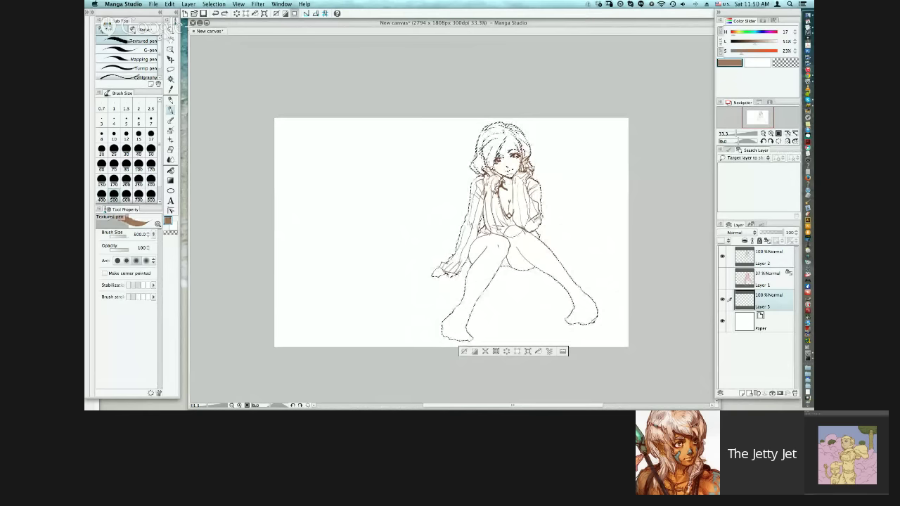
key("super+d")
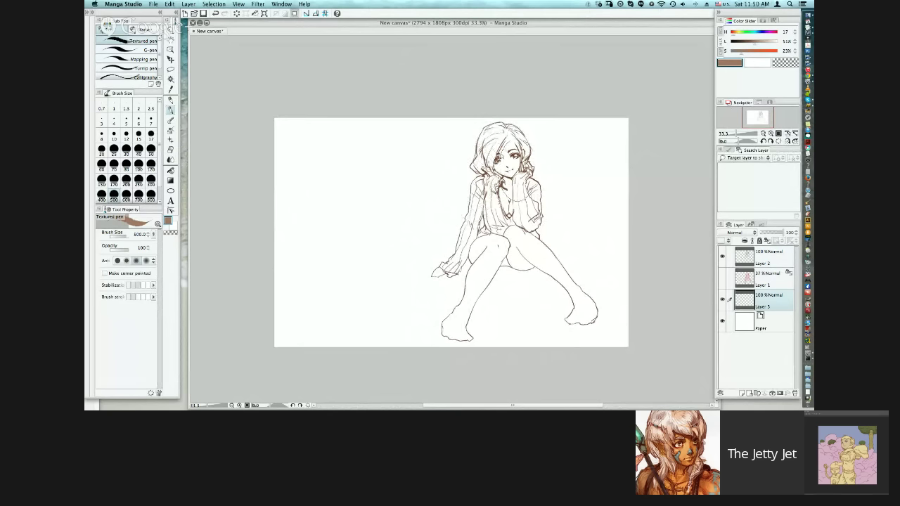
left_click_drag(492, 143, 482, 187)
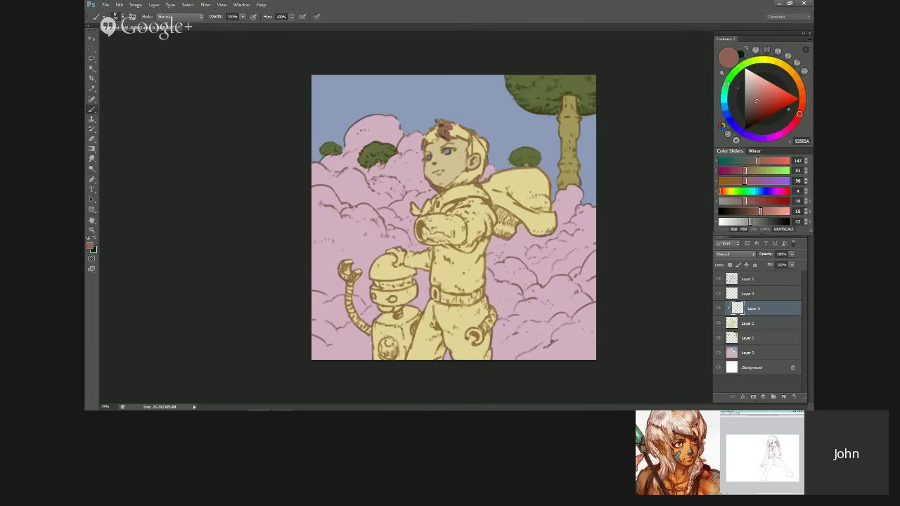
left_click_drag(444, 129, 458, 127)
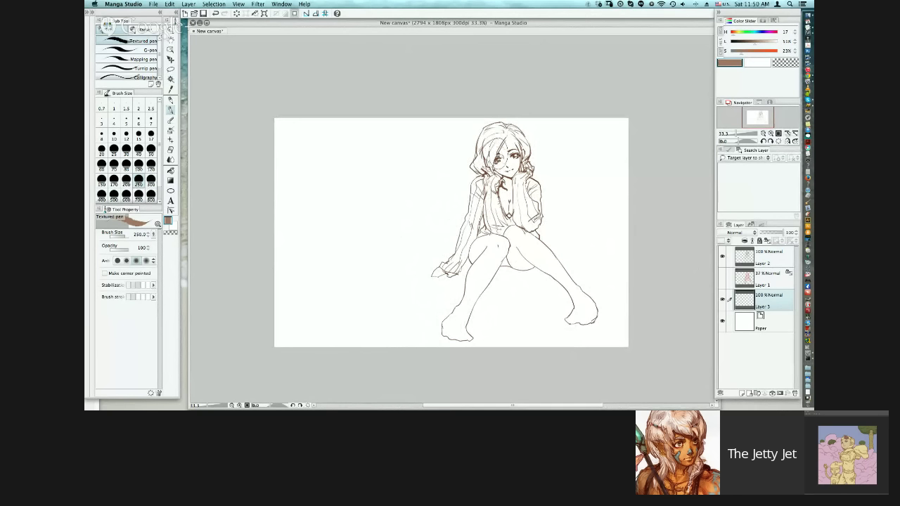
Step: Try selecting the blank area around the girl on Layer 2 with Auto select from all layers, and deselect it
mouse_move(501, 135)
left_mouse_down()
mouse_move(495, 166)
mouse_move(503, 134)
left_mouse_up()
key("g")
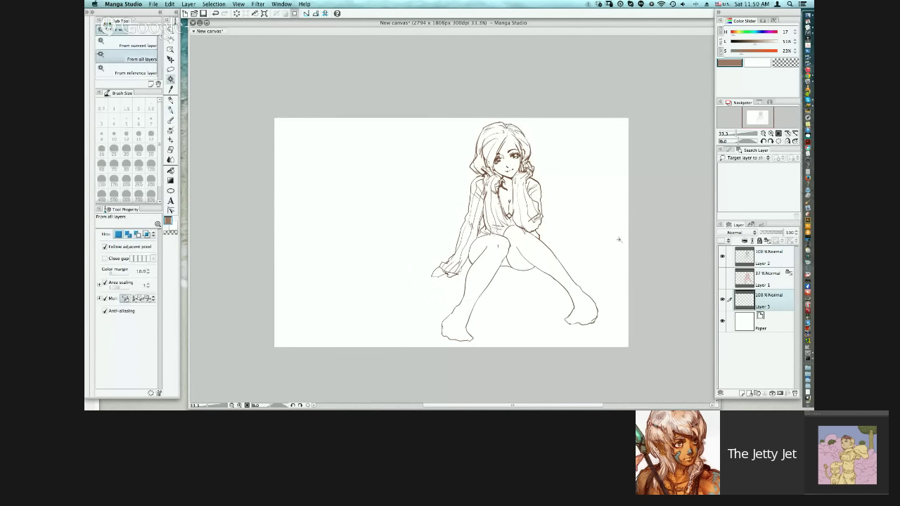
left_click(788, 262)
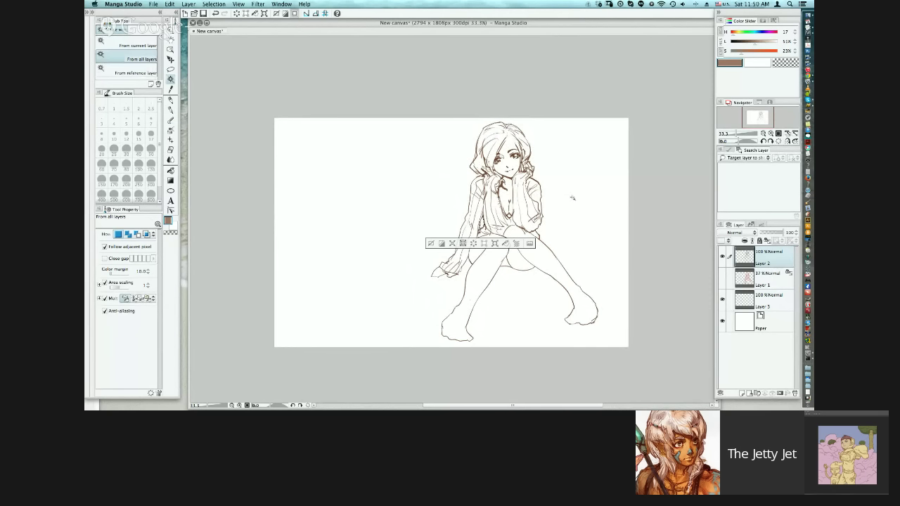
left_click(576, 196)
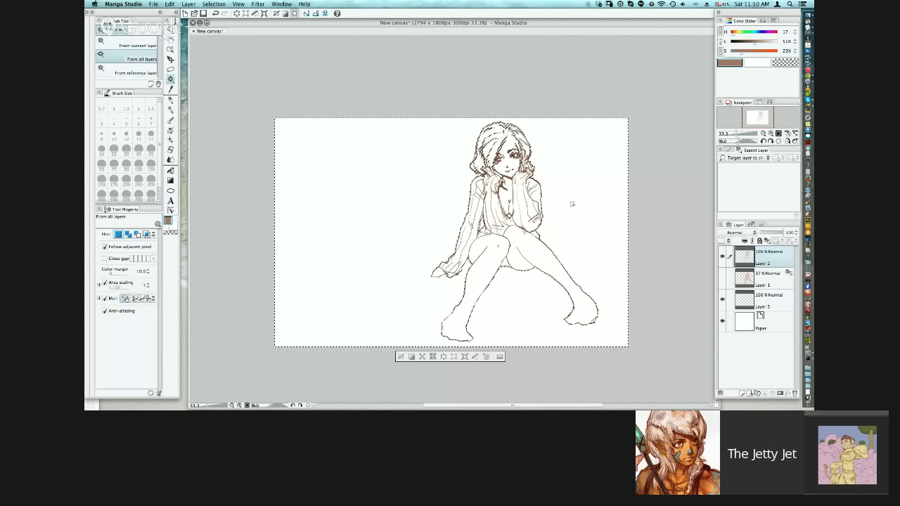
key("super+d")
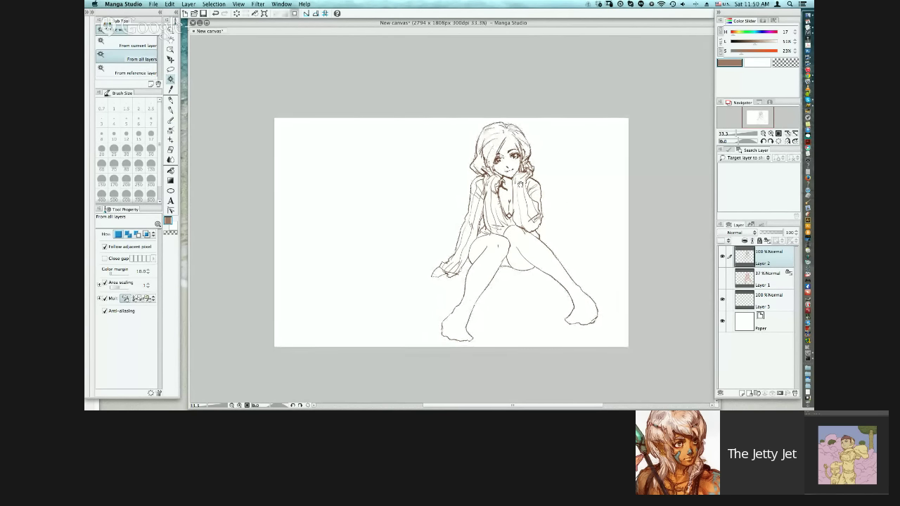
Step: Make Layer 3 under the girl's line art active and set the Textured pen's brush size to 80
scroll(535, 145, "up", 3)
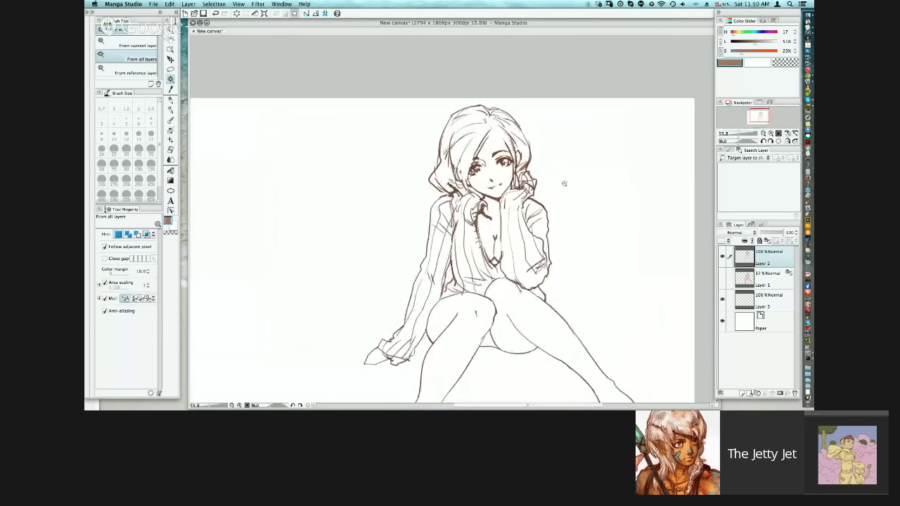
scroll(554, 189, "down", 1)
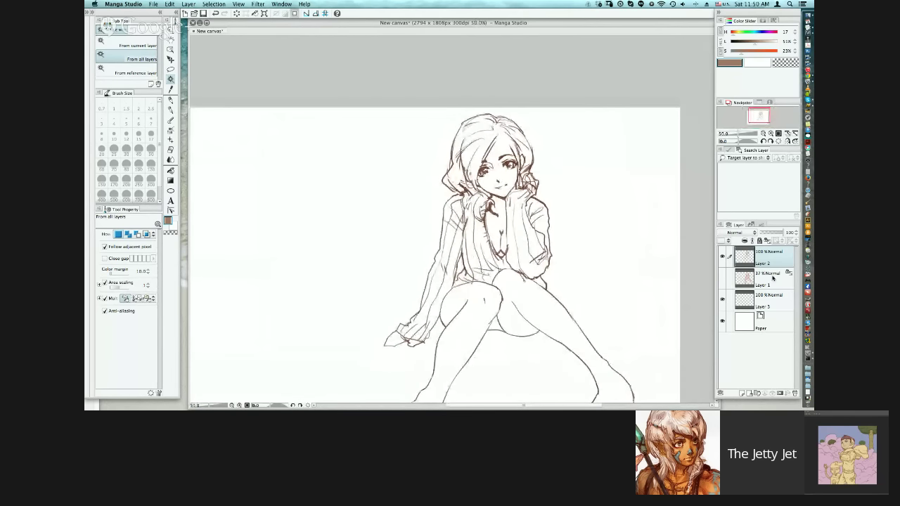
left_click(751, 301)
key("p")
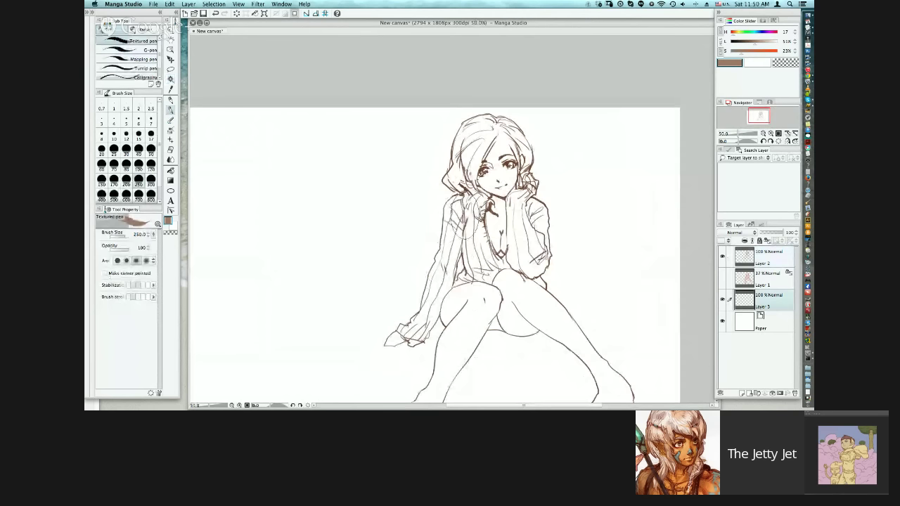
key("bracketright")
key("bracketright")
key("bracketright")
key("bracketright")
key("bracketright")
key("bracketright")
key("bracketright")
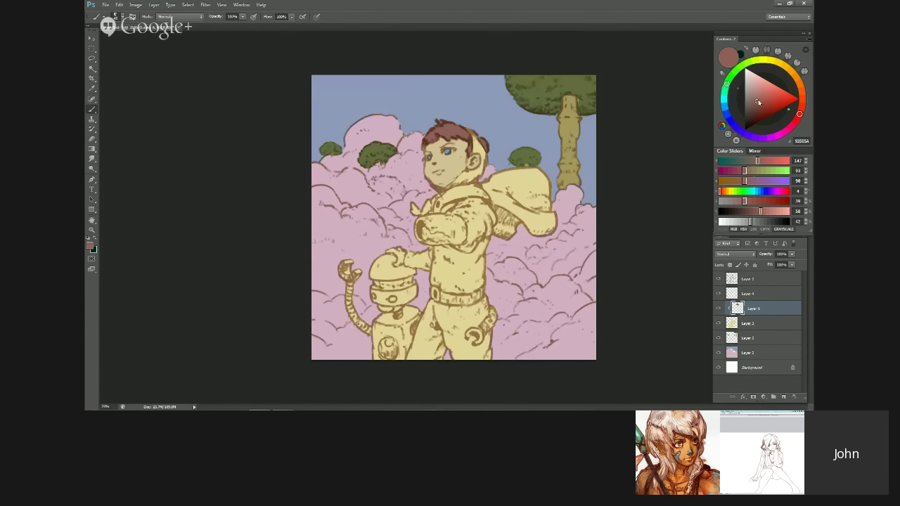
Step: Switch to Photoshop, try a muted grey-blue stroke on the boy's collar, and undo it
left_click(725, 107)
left_click_drag(758, 102, 753, 97)
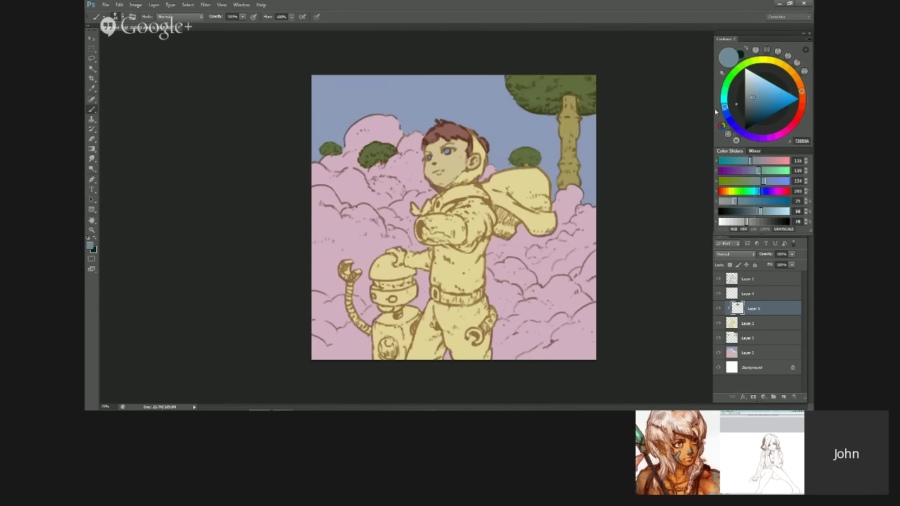
mouse_move(471, 175)
left_mouse_down()
mouse_move(456, 182)
mouse_move(465, 176)
left_mouse_up()
key("ctrl+z")
key("ctrl+z")
Step: Mix a lighter, muted purple and paint the boy's collar with it on the clipped layer
left_click(757, 90)
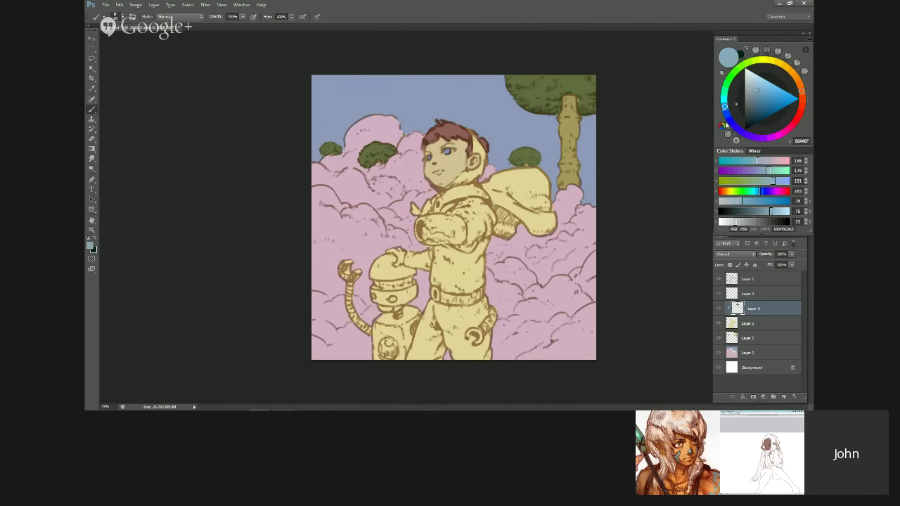
left_click(765, 141)
left_click_drag(461, 193, 443, 198)
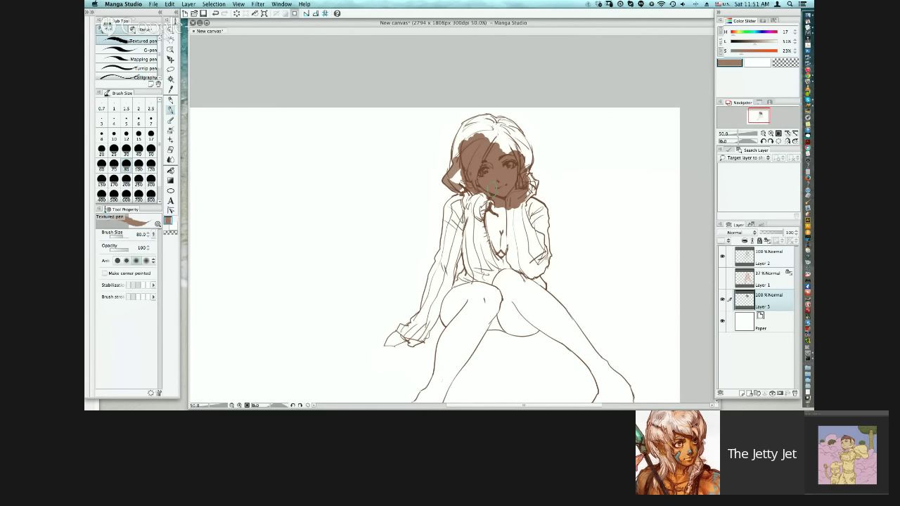
Step: Paint the brown base under the girl's hair in Manga Studio with the Textured pen, reducing the brush size to 50 for the edges
mouse_move(497, 190)
left_mouse_down()
mouse_move(475, 204)
mouse_move(458, 184)
left_mouse_up()
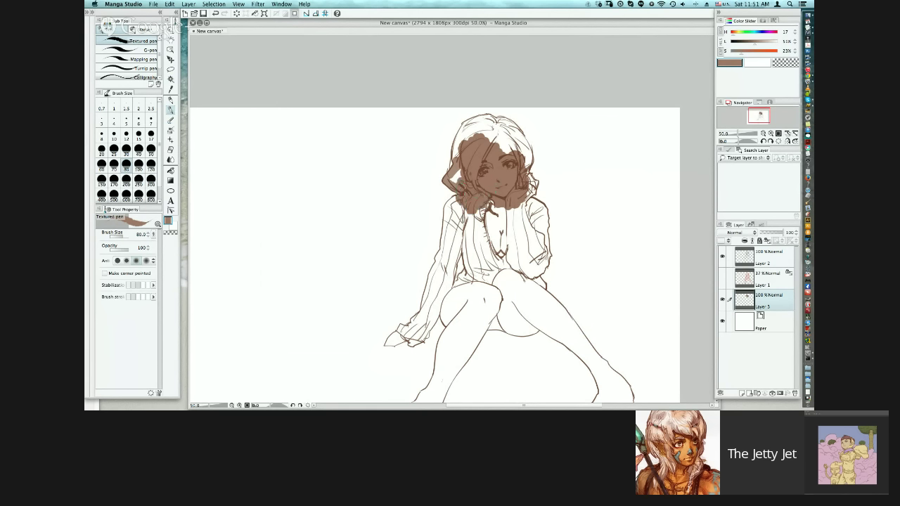
left_click(150, 148)
left_click_drag(449, 184, 447, 173)
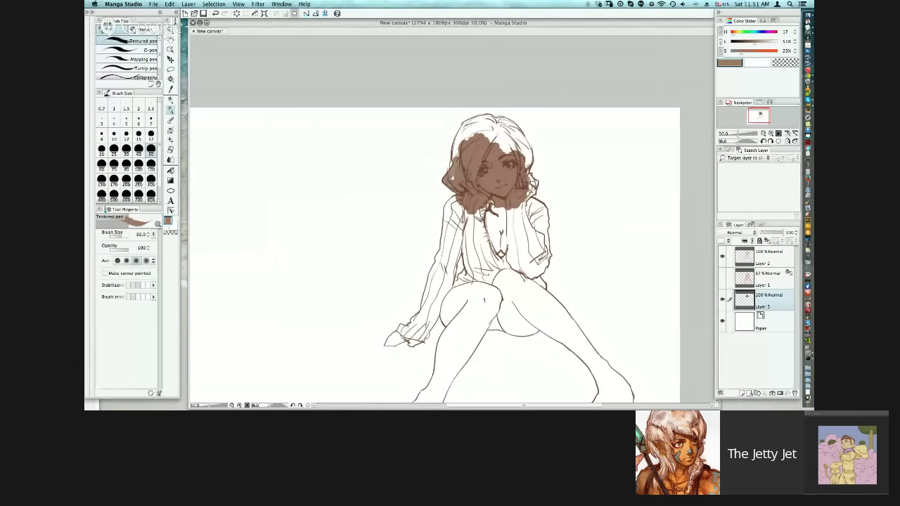
mouse_move(450, 179)
left_mouse_down()
mouse_move(455, 136)
mouse_move(471, 128)
left_mouse_up()
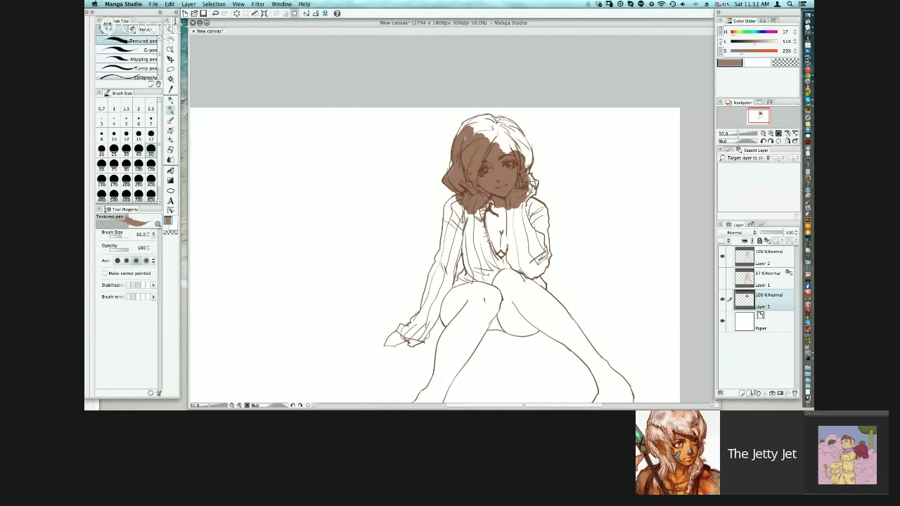
mouse_move(457, 133)
left_mouse_down()
mouse_move(485, 116)
mouse_move(476, 130)
left_mouse_up()
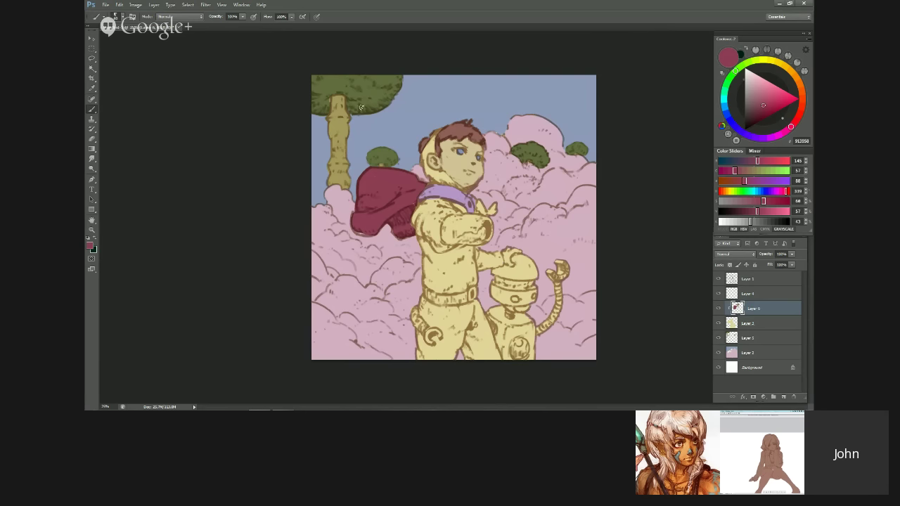
Step: Switch to Photoshop and flip the boy-and-robot canvas horizontally
key("ctrl+shift+h")
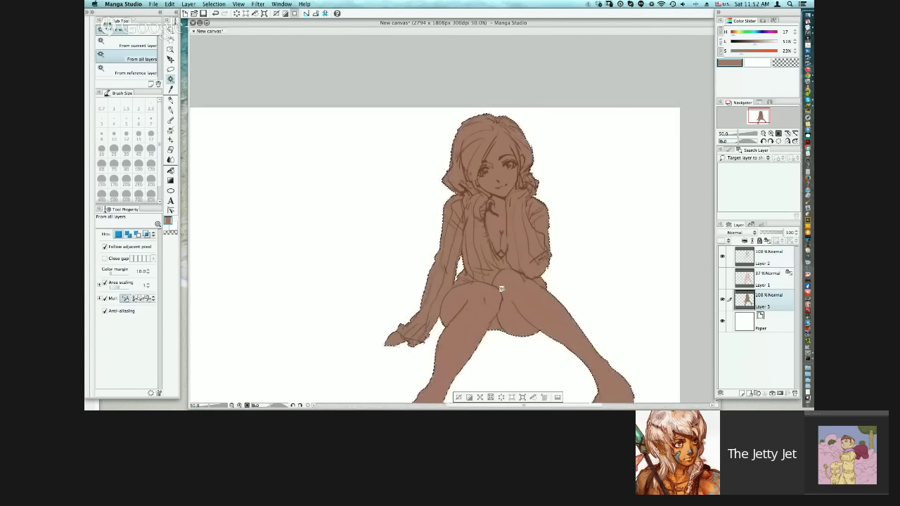
Step: Switch to Manga Studio, sample the brown base color from the girl, and enlarge the G-pen brush
left_click(767, 326)
left_click(527, 218, "alt")
key("p")
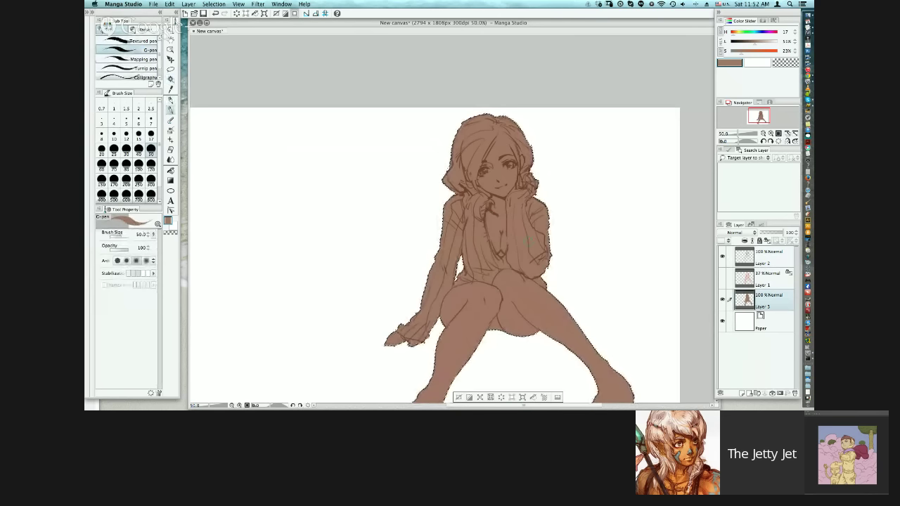
key("bracketright")
key("bracketright")
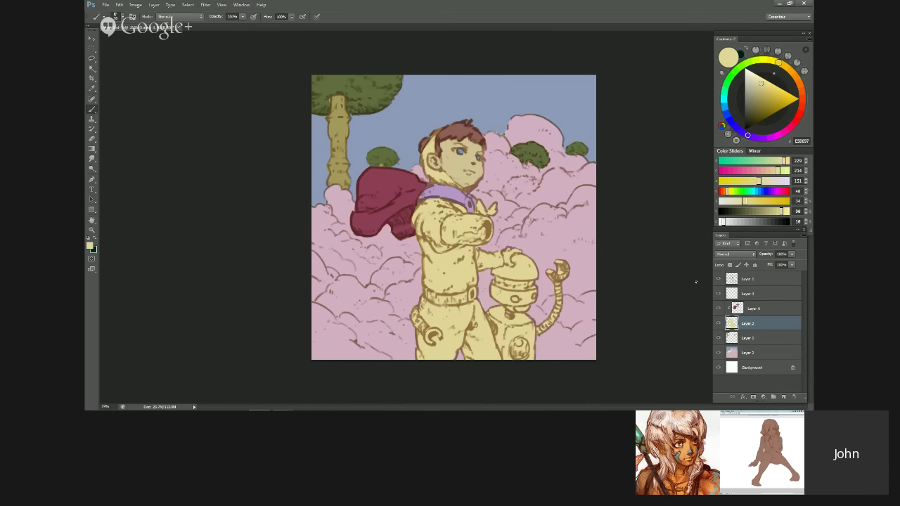
Step: Switch to Photoshop and mirror the boy-and-robot canvas horizontally
key("ctrl+shift+h")
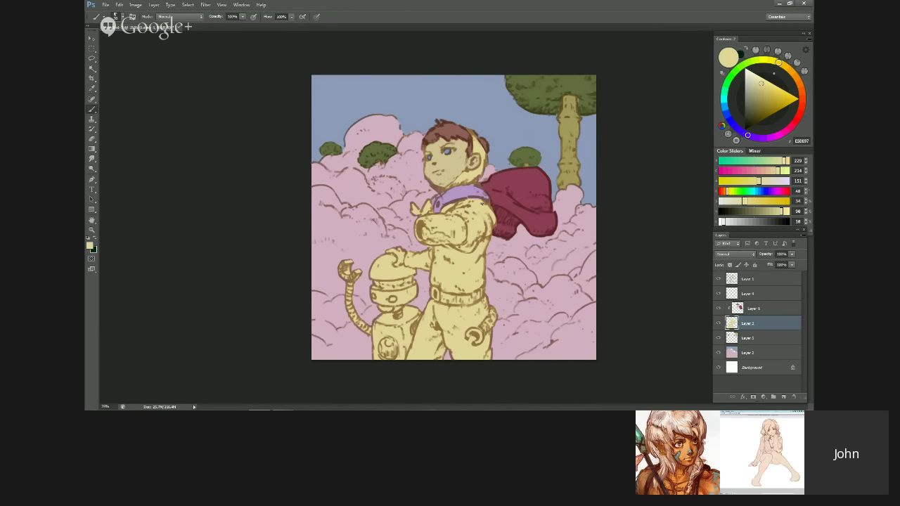
Step: Switch to Manga Studio, undo the skin-tone fill over the whole figure, and make the line art on Layer 2 active
key("super+z")
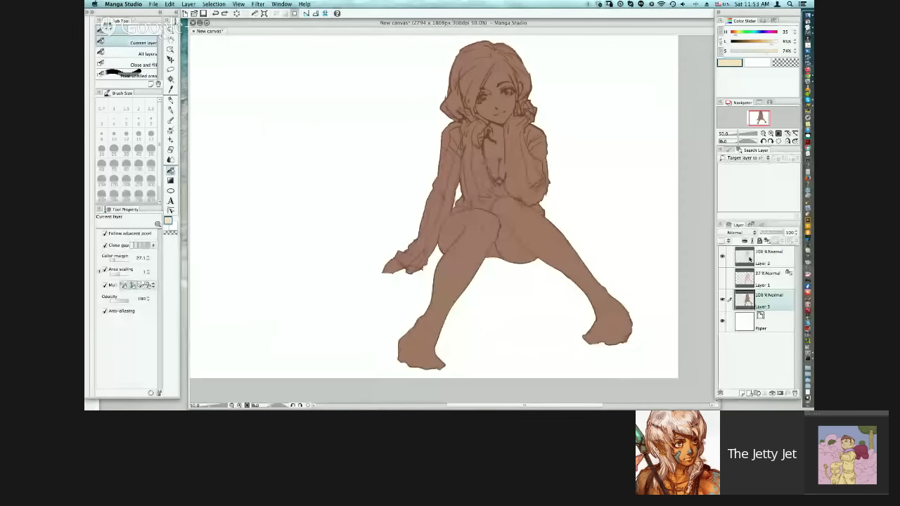
left_click(768, 257)
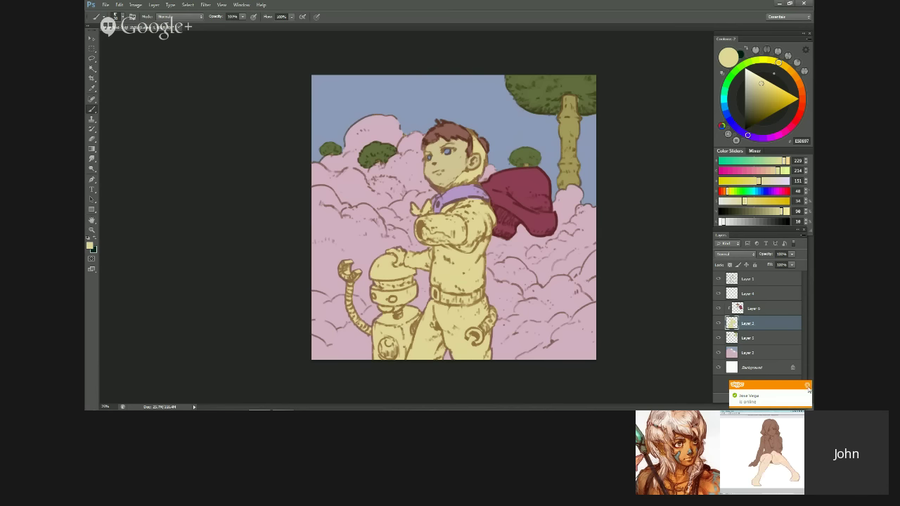
Step: Switch to Photoshop, toggle the clipped layer's visibility off and on, and make that layer active
left_click(717, 308)
left_click(718, 308)
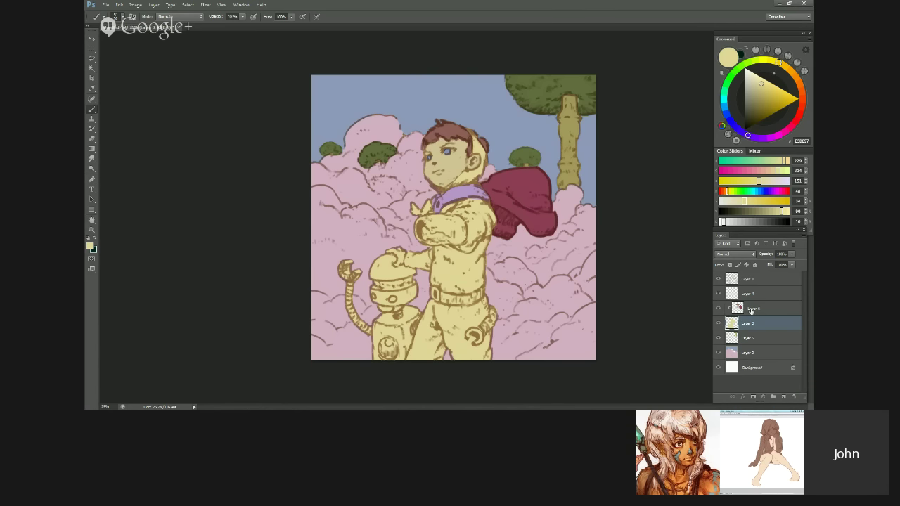
left_click(751, 310)
key("alt")
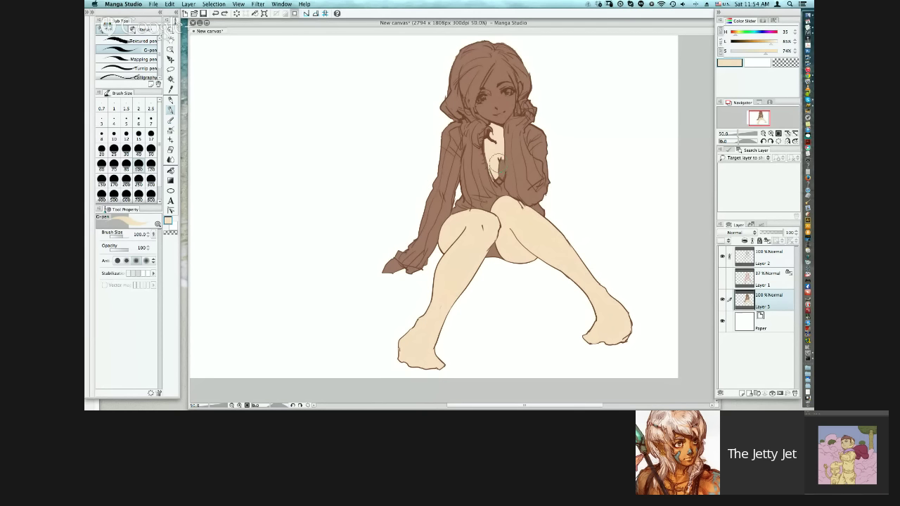
Step: Switch to Manga Studio, paint the girl's chest with the skin tone using the G-pen at size 60, and reduce the brush to 30
key("bracketleft")
key("bracketleft")
key("bracketleft")
left_click_drag(499, 165, 499, 177)
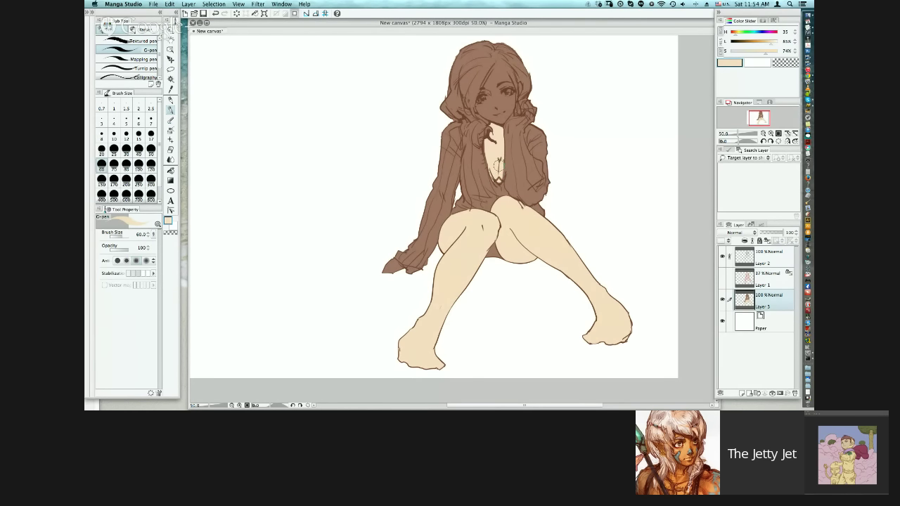
key("bracketleft")
key("bracketleft")
key("bracketleft")
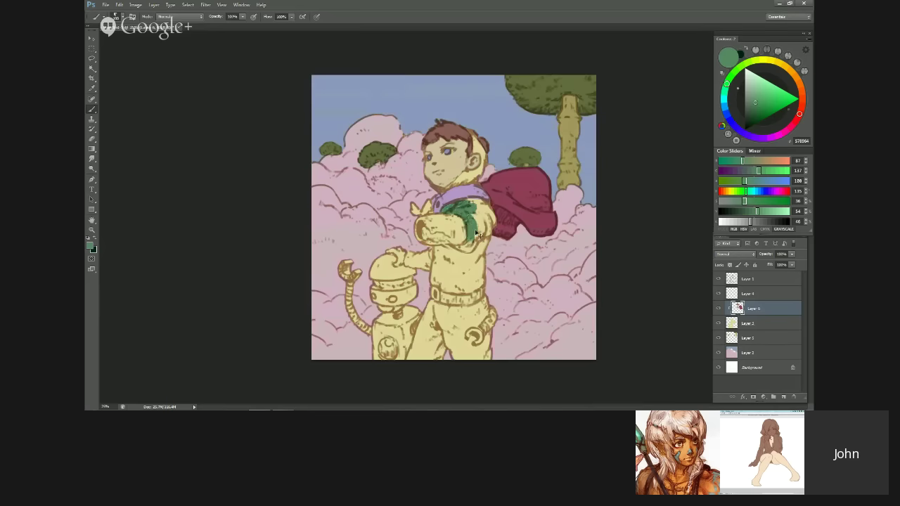
Step: Switch to Photoshop and paint the boy's upper sleeve green on the clipped layer
left_click_drag(459, 246, 492, 229)
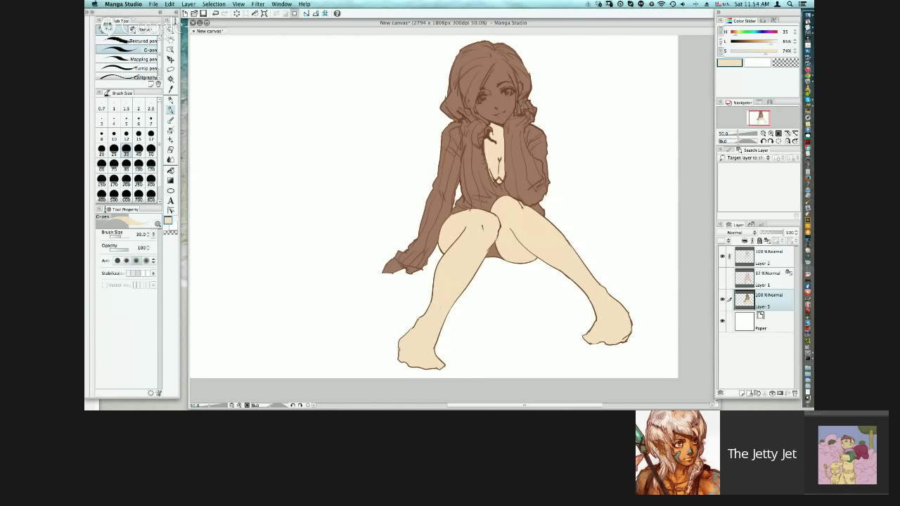
Step: Switch to Manga Studio, paint skin tone beside the girl's cheek, enlarge the G-pen to 80, and undo the last stroke
left_click_drag(521, 104, 517, 113)
left_click_drag(518, 108, 519, 108)
key("bracketright")
key("bracketright")
key("bracketright")
key("bracketright")
key("bracketright")
key("ctrl+z")
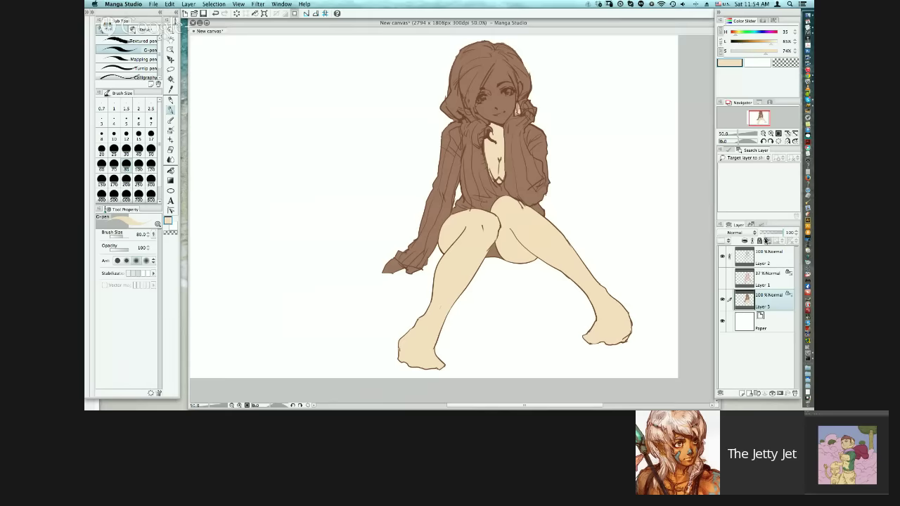
Step: Paint the girl's resting hand and the part of her face along the hair fringe with the skin tone on Layer 3
mouse_move(398, 272)
left_mouse_down()
mouse_move(384, 255)
mouse_move(416, 275)
mouse_move(385, 261)
mouse_move(397, 270)
left_mouse_up()
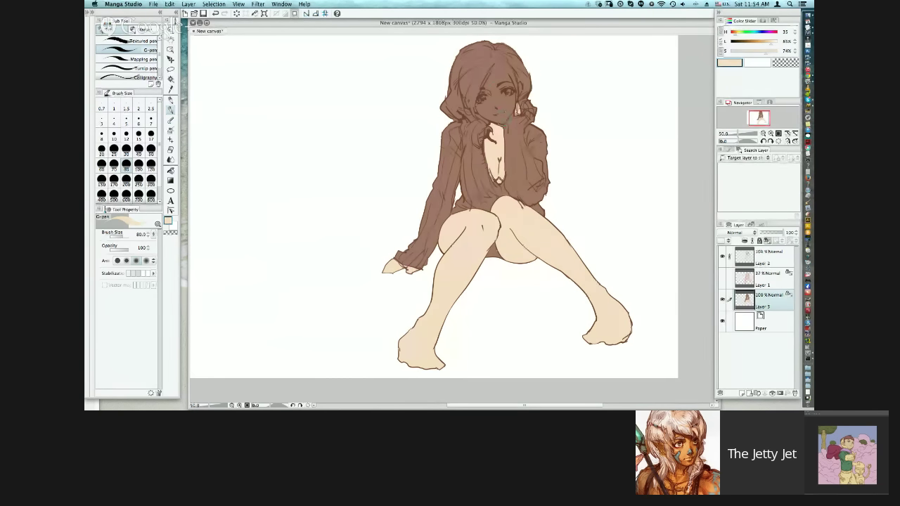
left_click_drag(495, 71, 477, 110)
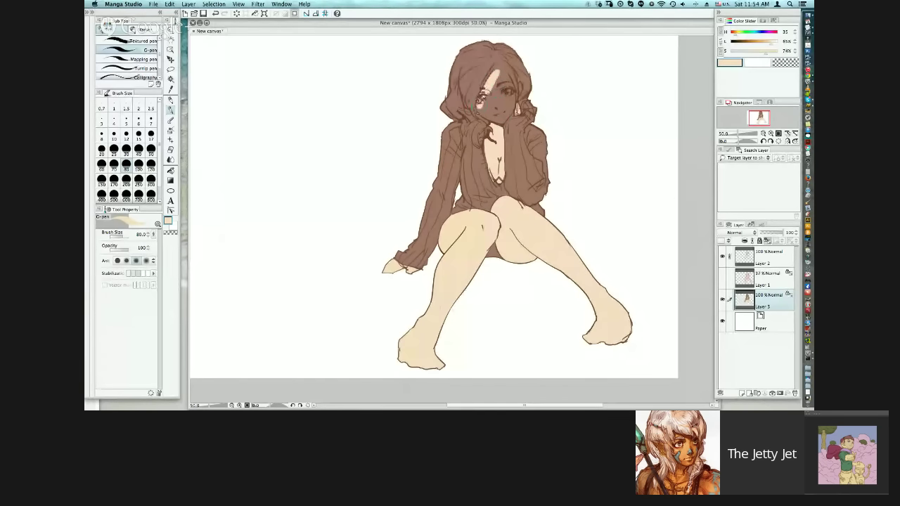
left_click_drag(481, 96, 476, 113)
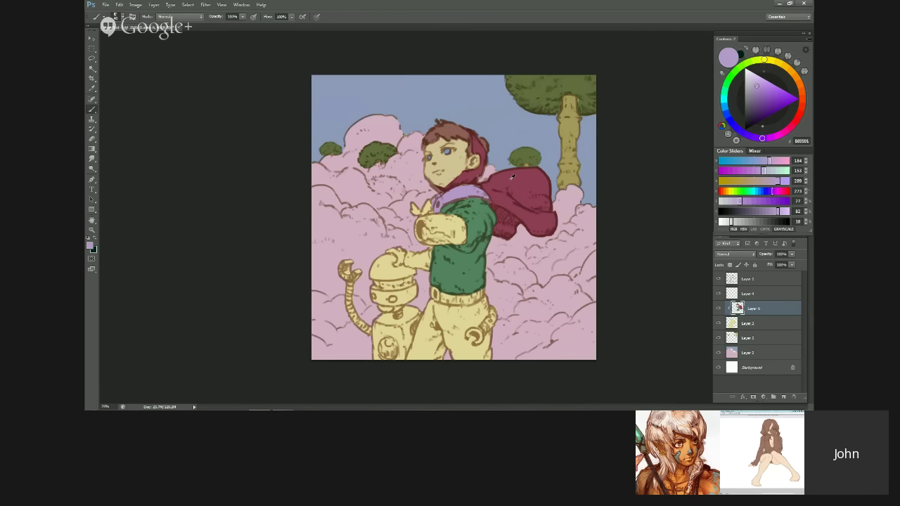
Step: Switch to Photoshop and sample the dark red from the boy's cape
left_click(511, 176, "alt")
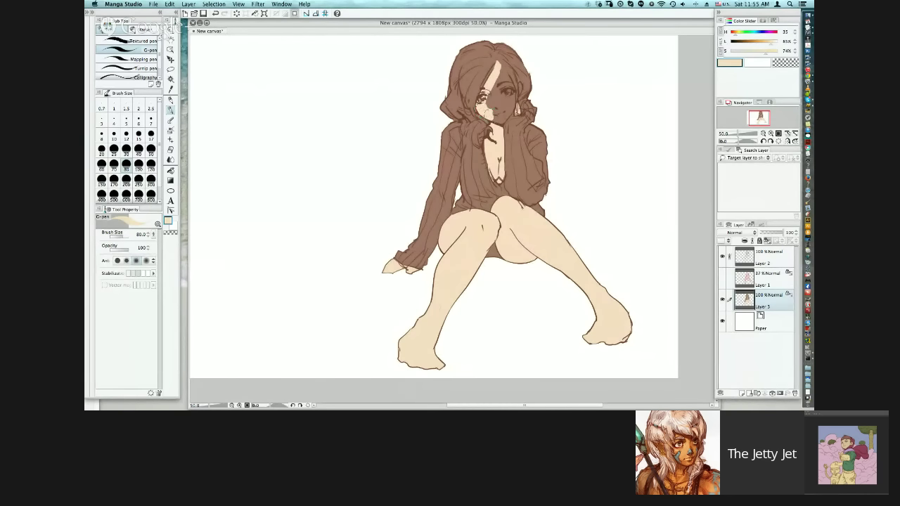
Step: Switch to Manga Studio, fill the rest of the girl's face with skin tone, and refine the forehead with the G-pen at size 30
mouse_move(496, 120)
left_mouse_down()
mouse_move(508, 112)
mouse_move(492, 96)
mouse_move(497, 71)
mouse_move(504, 94)
mouse_move(508, 79)
left_mouse_up()
left_click_drag(689, 247, 705, 246)
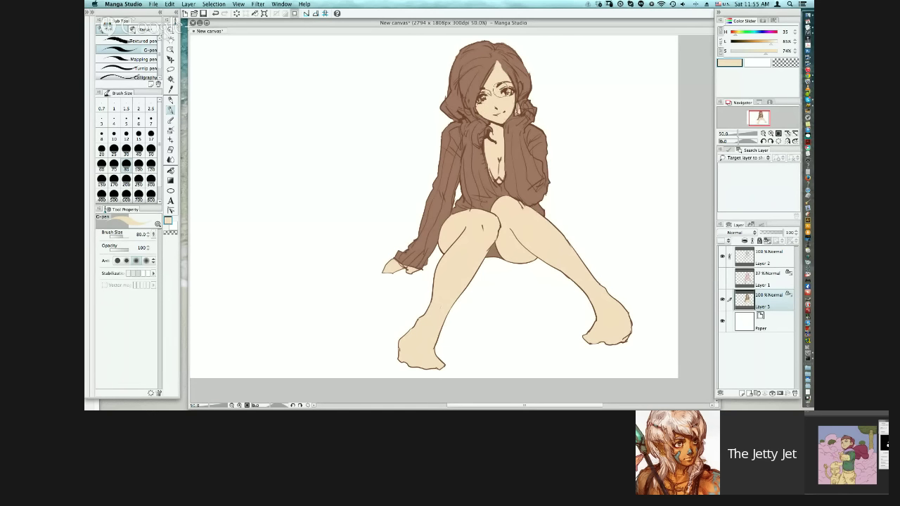
left_click_drag(504, 96, 498, 90)
key("bracketleft")
key("bracketleft")
key("bracketleft")
key("bracketleft")
key("bracketleft")
key("super+z")
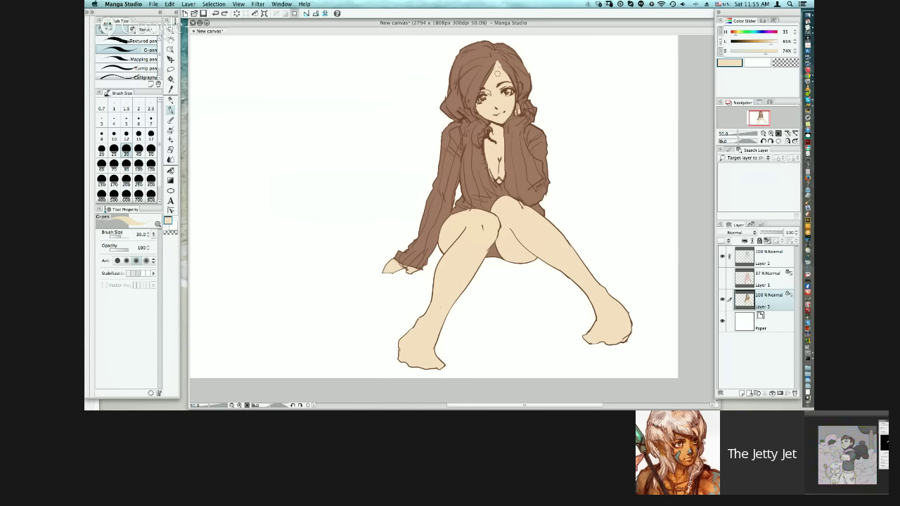
left_click_drag(498, 70, 496, 76)
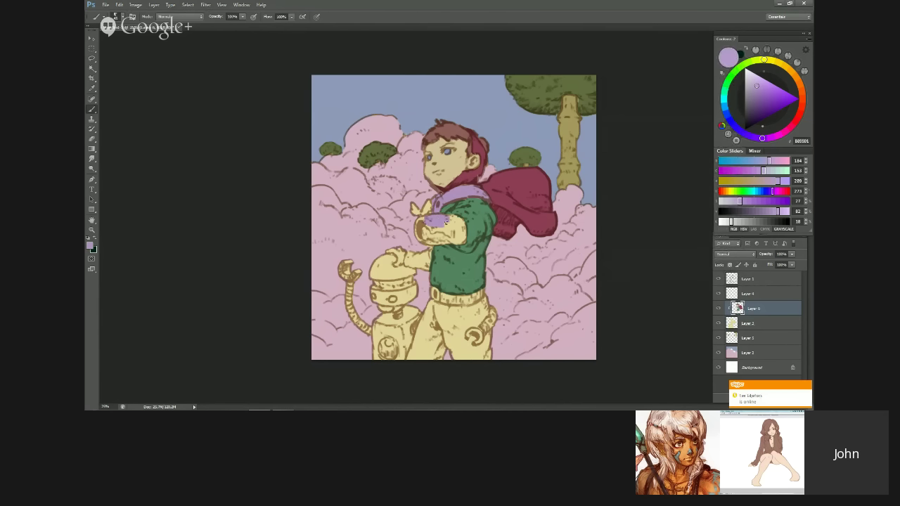
Step: Switch to Photoshop and paint the boy's forearm cuff light purple
mouse_move(460, 228)
left_mouse_down()
mouse_move(429, 227)
mouse_move(459, 235)
left_mouse_up()
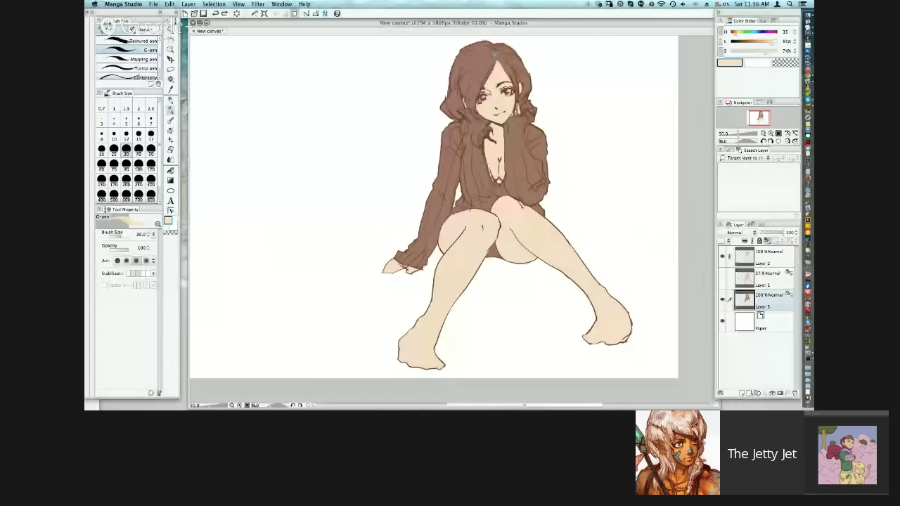
Step: Switch to Manga Studio and touch up the skin tone at the girl's hair parting
left_click_drag(493, 56, 495, 54)
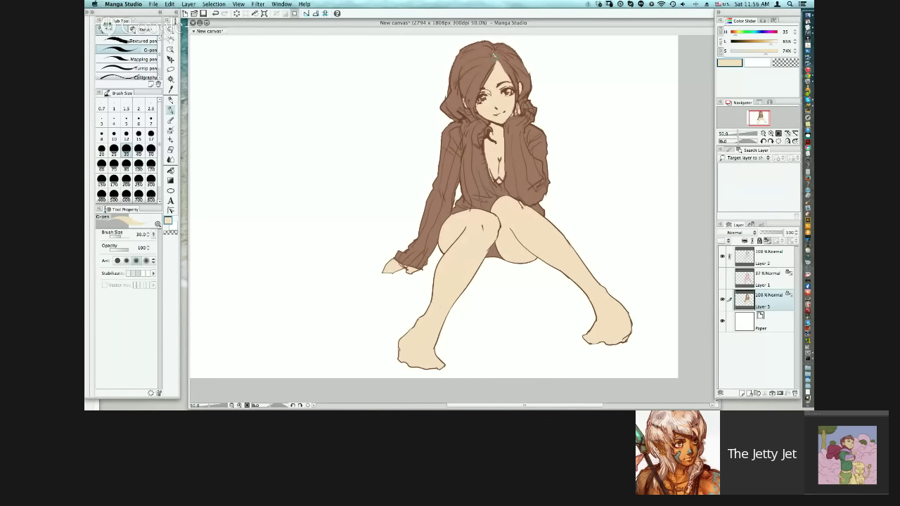
Step: Make Layer 2 active, try sketching a rectangle with inner strokes in the blank area beside the girl, and undo it
left_click(759, 262)
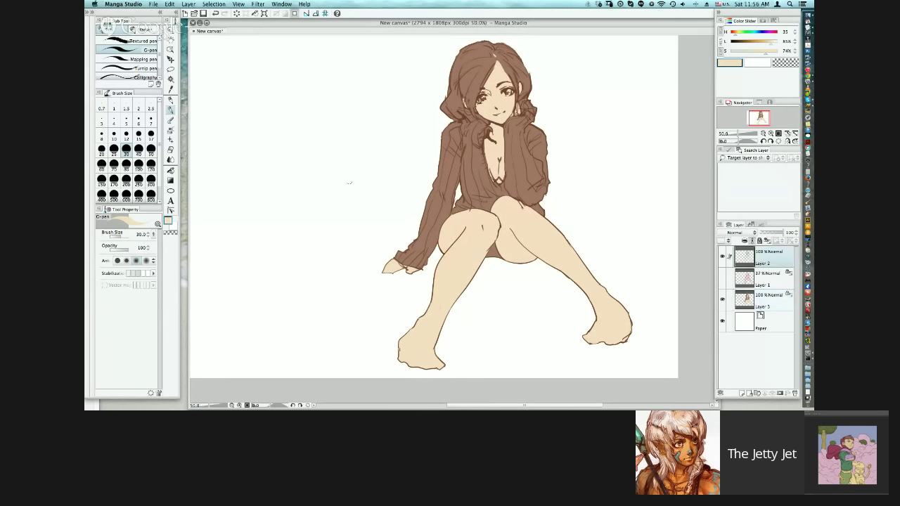
mouse_move(310, 112)
left_mouse_down()
mouse_move(329, 170)
mouse_move(356, 107)
mouse_move(312, 111)
mouse_move(337, 160)
mouse_move(336, 140)
mouse_move(337, 166)
mouse_move(327, 121)
mouse_move(323, 144)
left_mouse_up()
key("super+z")
key("super+z")
key("super+z")
mouse_move(330, 107)
left_mouse_down()
mouse_move(325, 148)
mouse_move(317, 148)
mouse_move(341, 134)
mouse_move(358, 156)
left_mouse_up()
mouse_move(326, 146)
left_mouse_down()
mouse_move(319, 163)
mouse_move(322, 122)
mouse_move(323, 154)
left_mouse_up()
key("super+z")
key("super+z")
key("super+z")
key("super+z")
mouse_move(345, 121)
left_mouse_down()
mouse_move(344, 152)
mouse_move(346, 117)
left_mouse_up()
key("super+z")
key("super+z")
left_click_drag(325, 154, 321, 128)
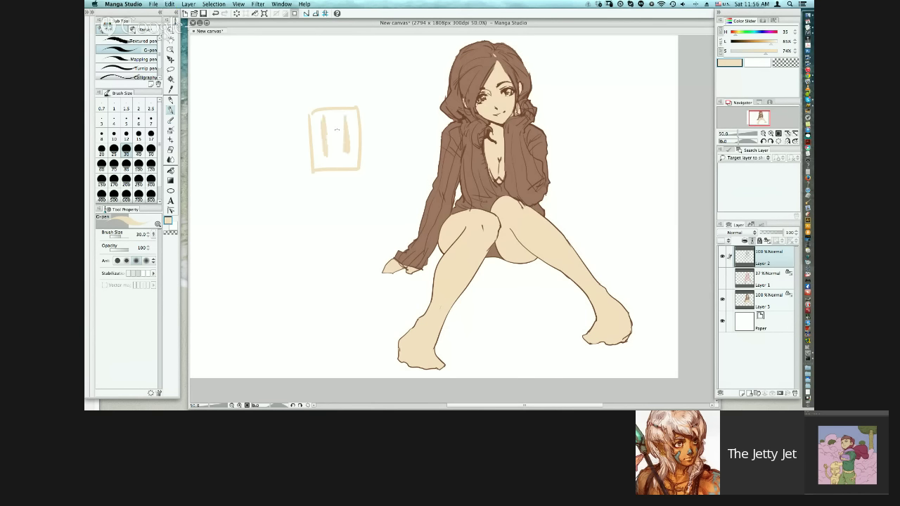
key("super+z")
key("super+z")
key("super+z")
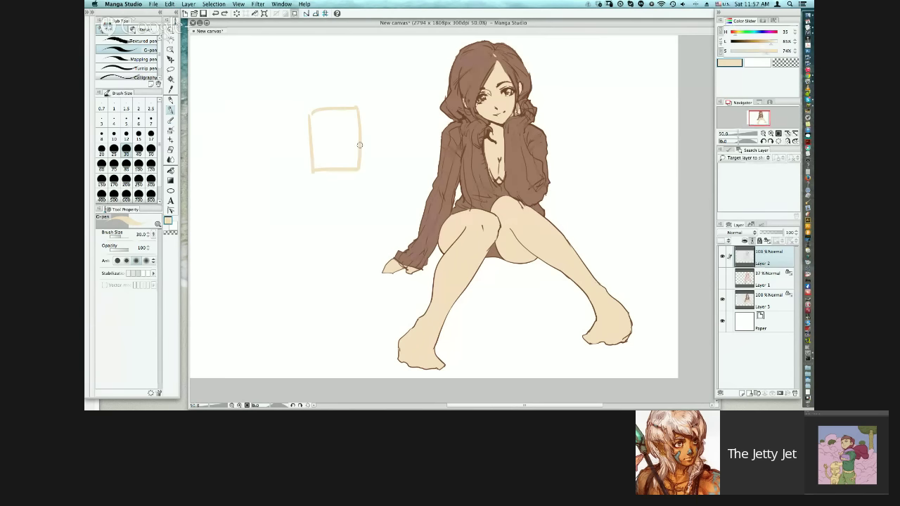
key("super+z")
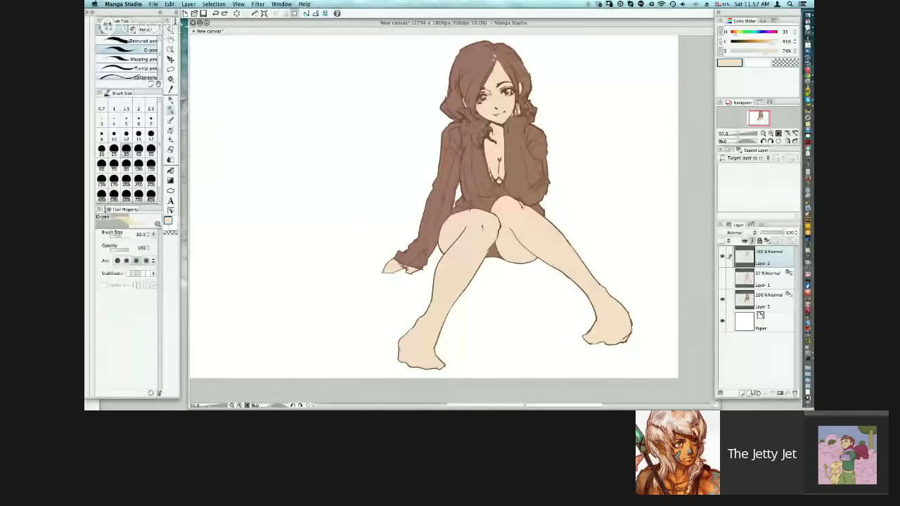
Step: Switch to Photoshop and retouch the boy's forearm cuff and sleeve, sampling their purple, light grey and green from the painting
left_click(465, 134, "alt")
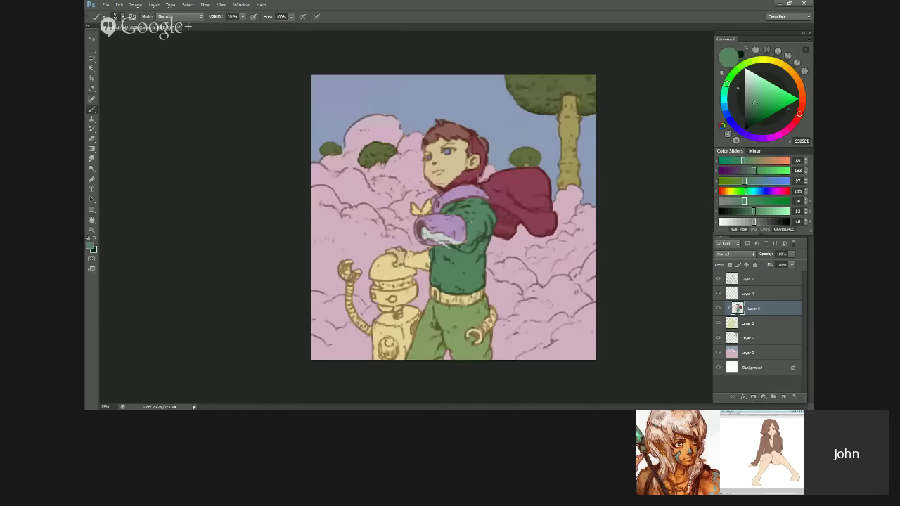
left_click(454, 227, "alt")
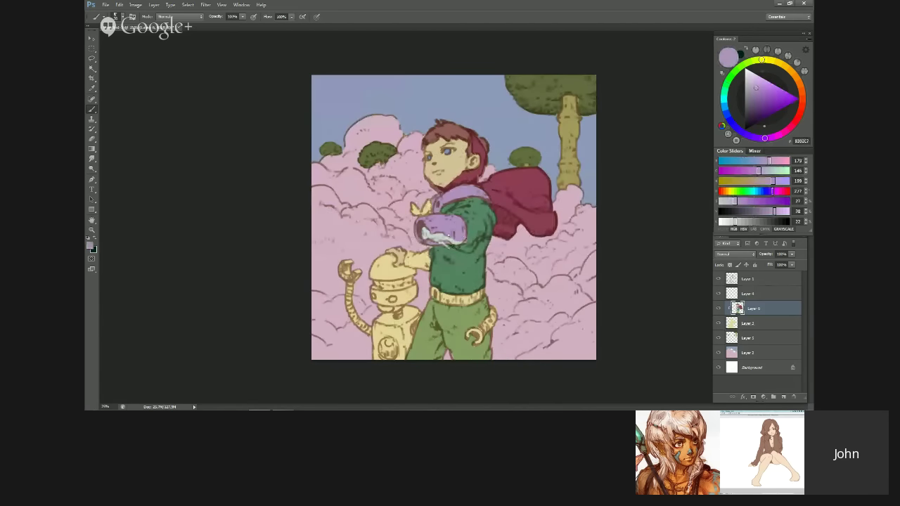
left_click(439, 233, "alt")
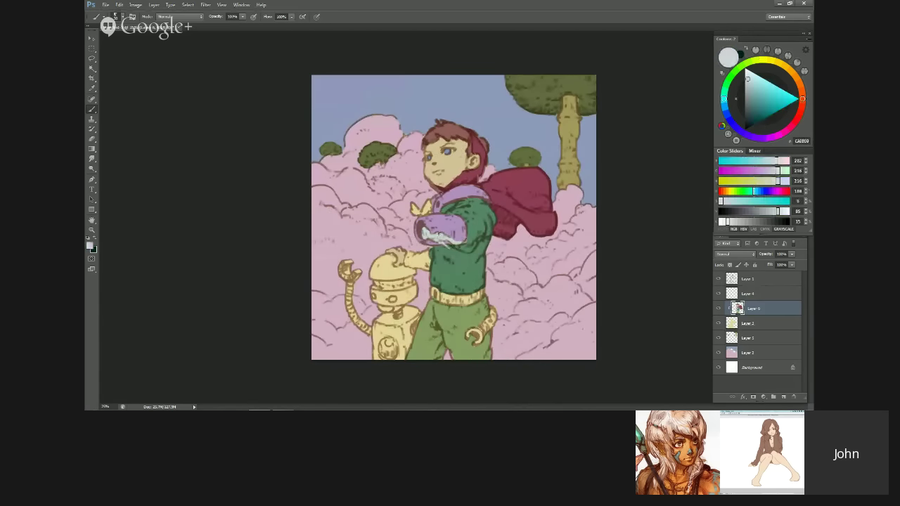
left_click(435, 234, "alt")
left_click(445, 220, "alt")
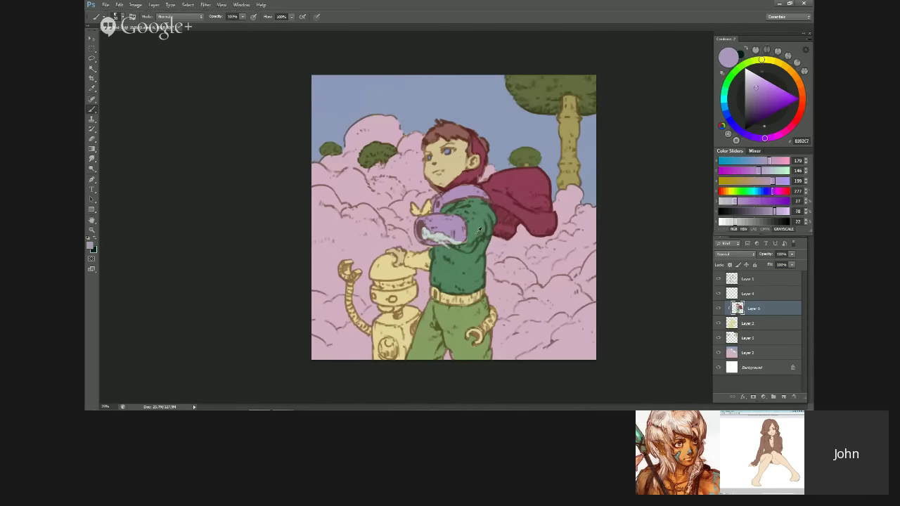
left_click(464, 241, "alt")
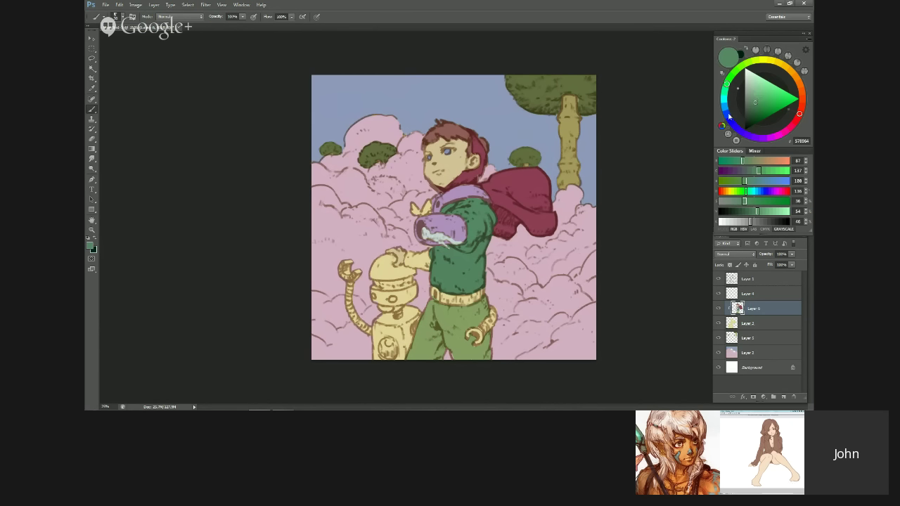
Step: Mix a teal and paint the butterfly above the boy's forearm with it
mouse_move(727, 112)
left_mouse_down()
mouse_move(723, 99)
mouse_move(764, 98)
left_mouse_up()
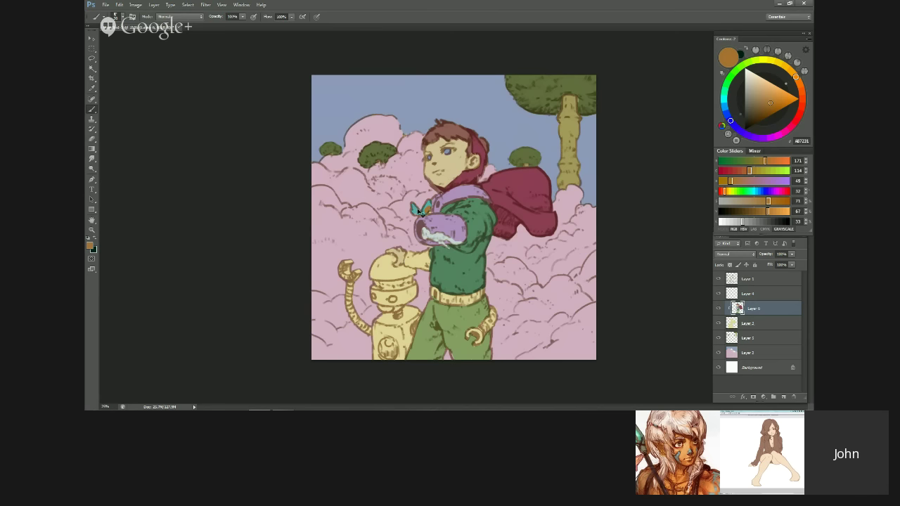
Step: Mirror the canvas to check the composition, flip it back, and preview the butterfly's teal in Replace Color
key("ctrl+shift+h")
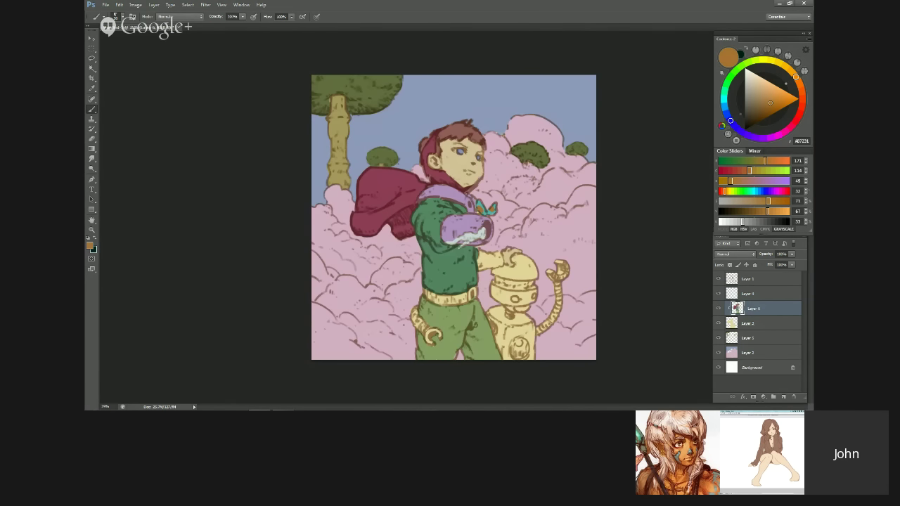
key("ctrl+shift+h")
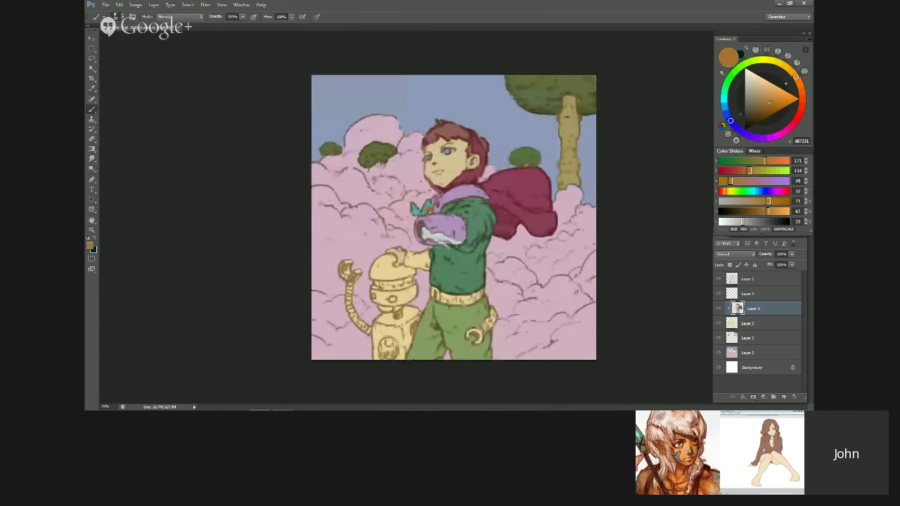
left_click(420, 211, "alt")
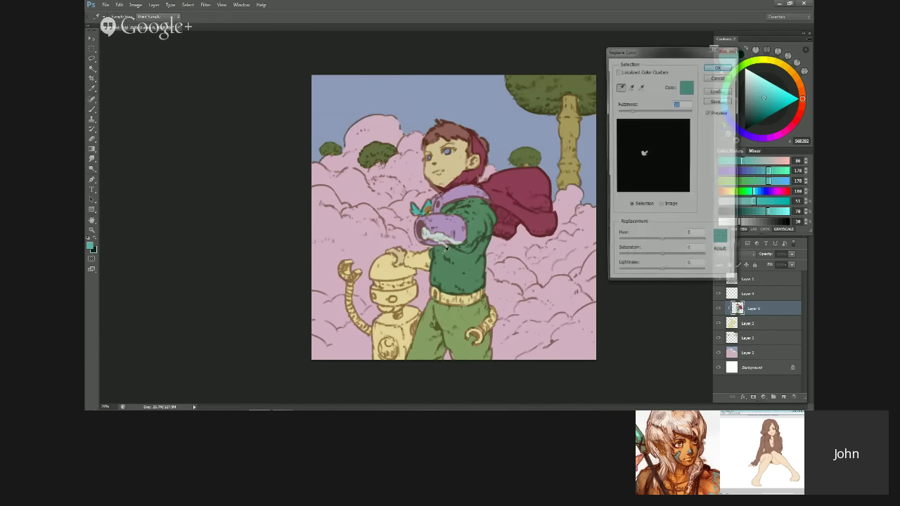
left_click_drag(652, 50, 441, 78)
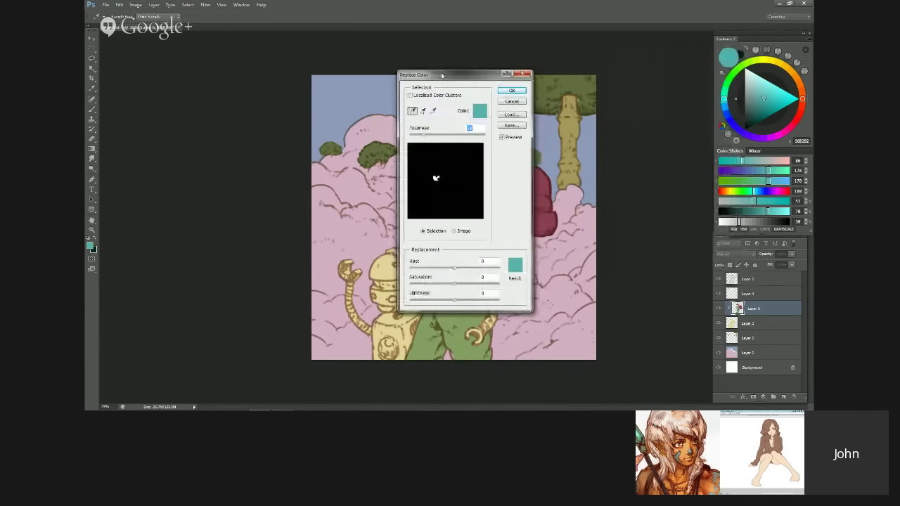
left_click(511, 102)
Step: Sample the boy's trousers, shirt and purple cuff in Replace Color to preview the mask for each color
left_click(119, 5)
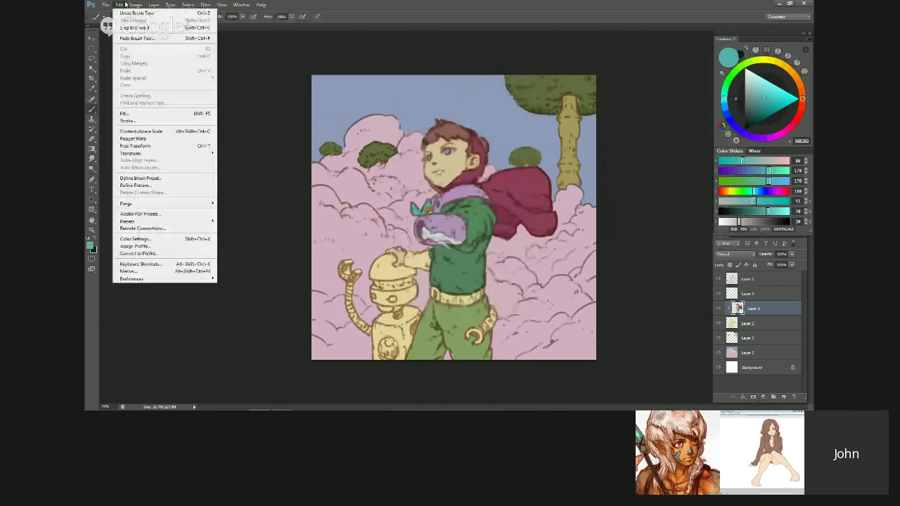
mouse_move(136, 4)
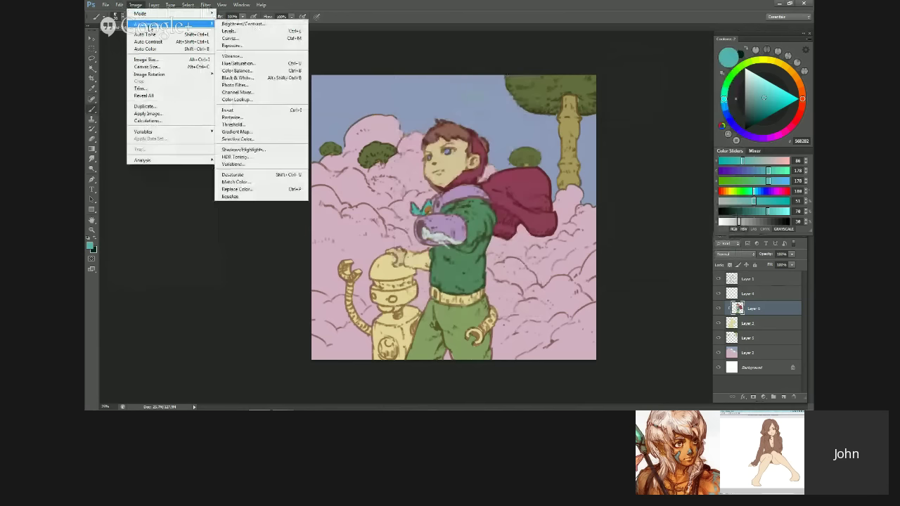
left_click(241, 190)
left_click_drag(456, 73, 225, 53)
left_click(473, 325)
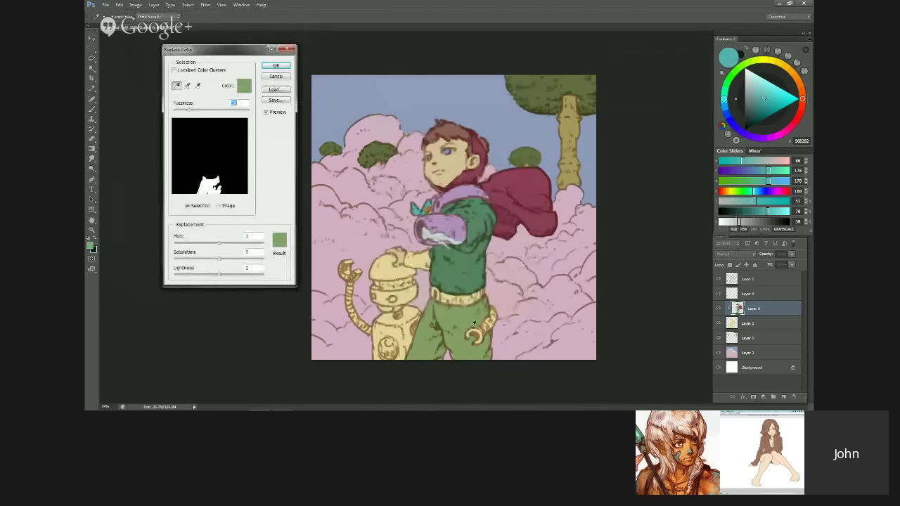
left_click(472, 275)
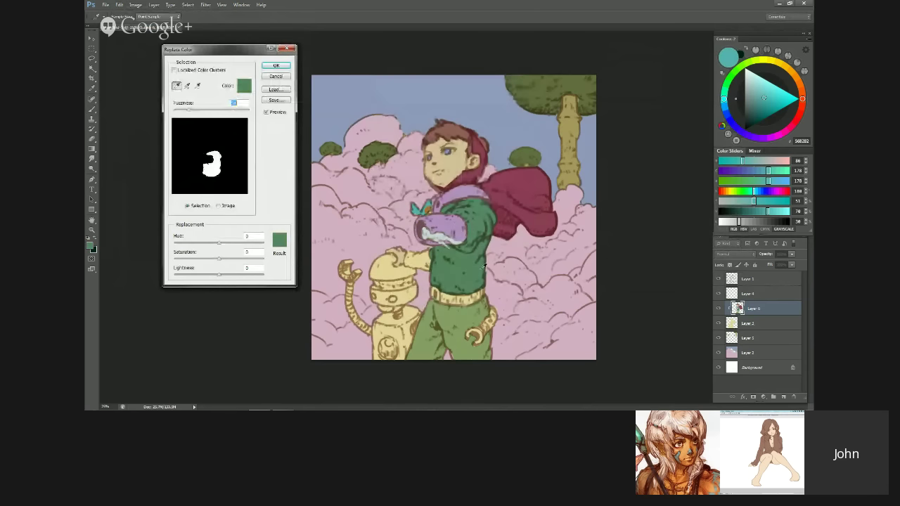
left_click(471, 320)
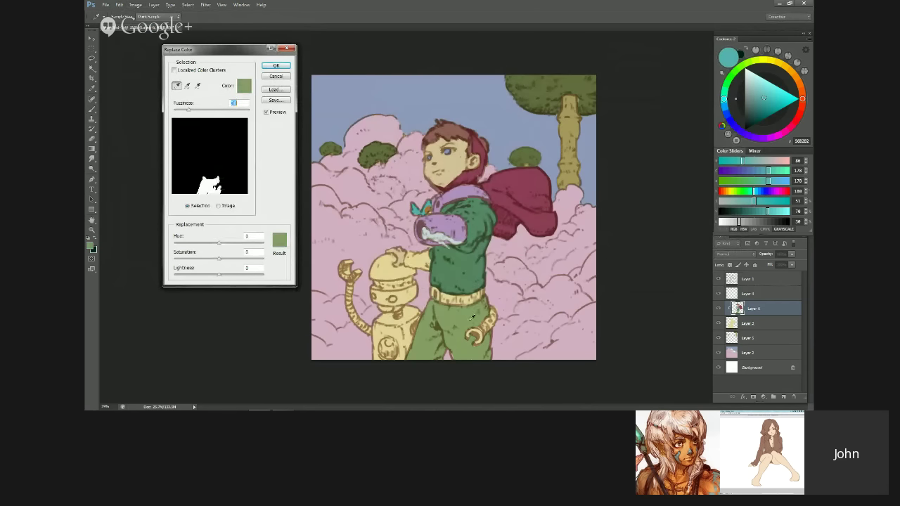
left_click(458, 222)
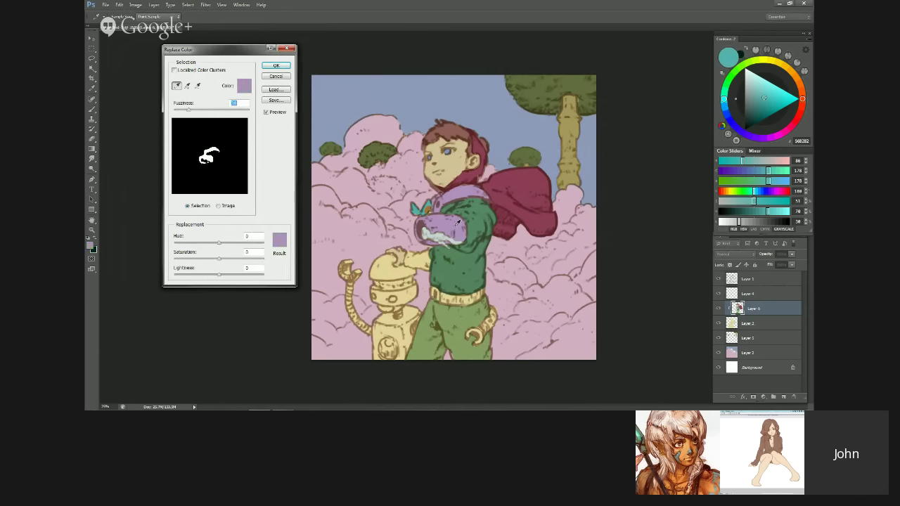
left_click(277, 66)
Step: Lasso the boy's forearm cuff and try shifting its purple to blue, tan, pink and light green with Replace Color
key("l")
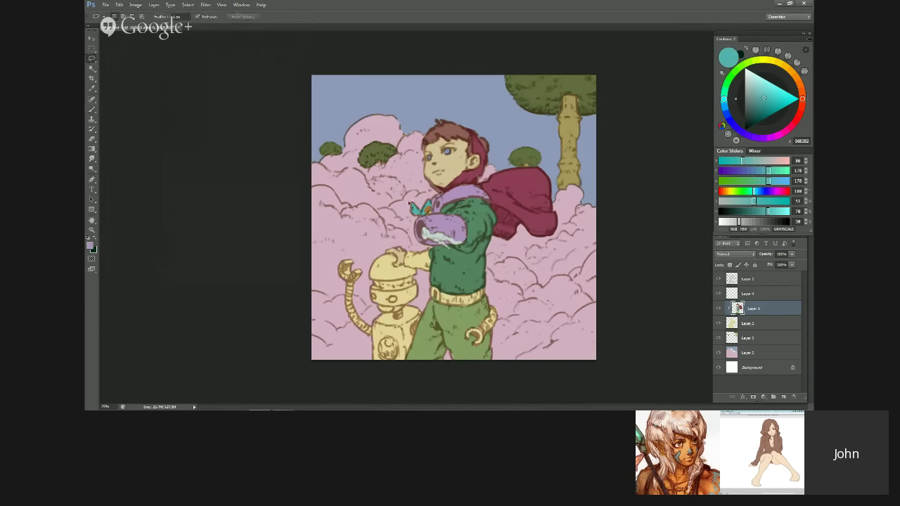
mouse_move(410, 220)
left_mouse_down()
mouse_move(413, 249)
mouse_move(438, 253)
mouse_move(457, 254)
mouse_move(460, 212)
left_mouse_up()
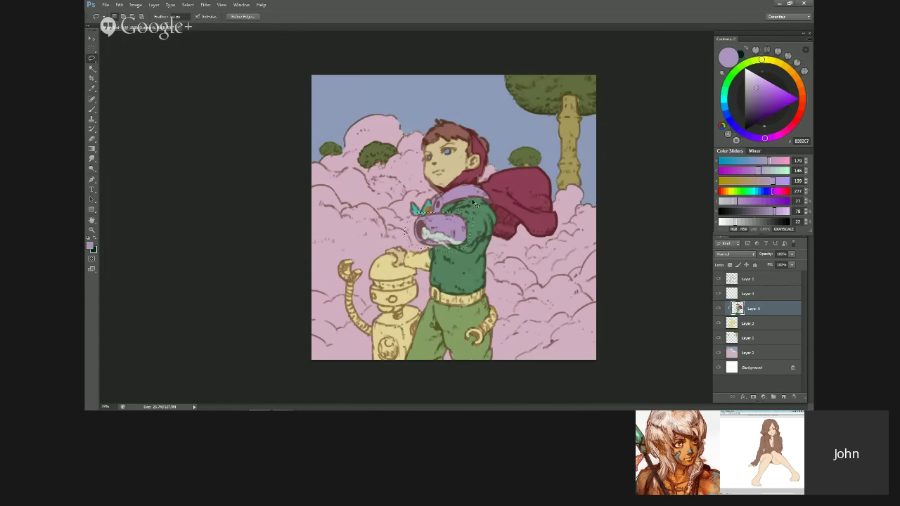
key("alt+i")
key("a")
key("r")
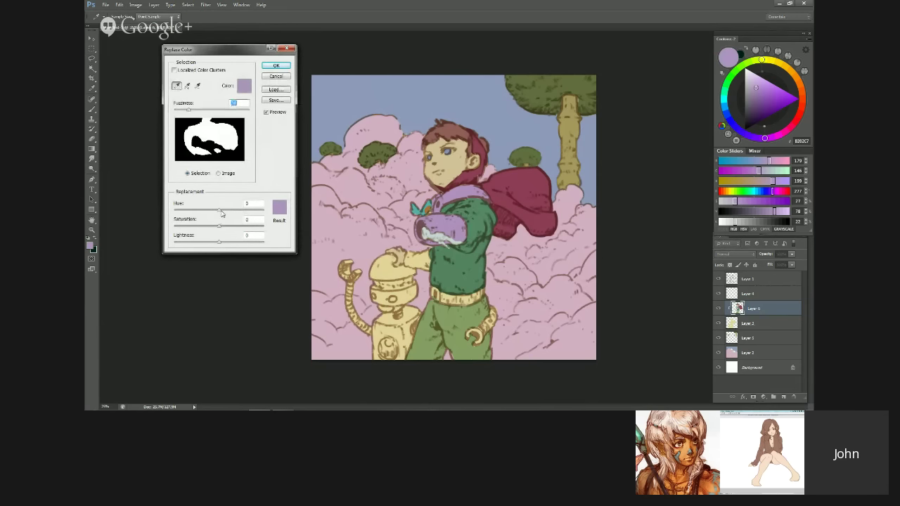
mouse_move(219, 210)
left_mouse_down()
mouse_move(247, 213)
mouse_move(186, 214)
mouse_move(259, 227)
mouse_move(206, 243)
mouse_move(231, 239)
mouse_move(228, 215)
mouse_move(206, 215)
left_mouse_up()
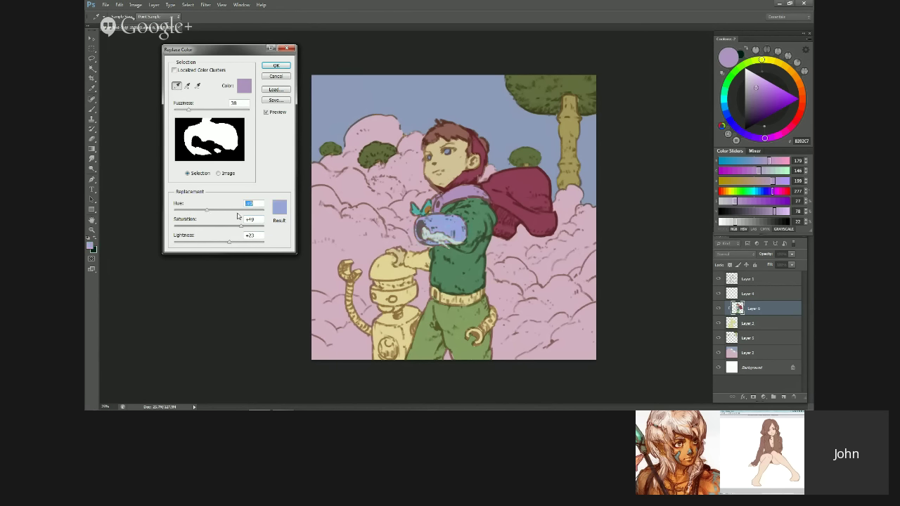
left_click_drag(200, 212, 250, 221)
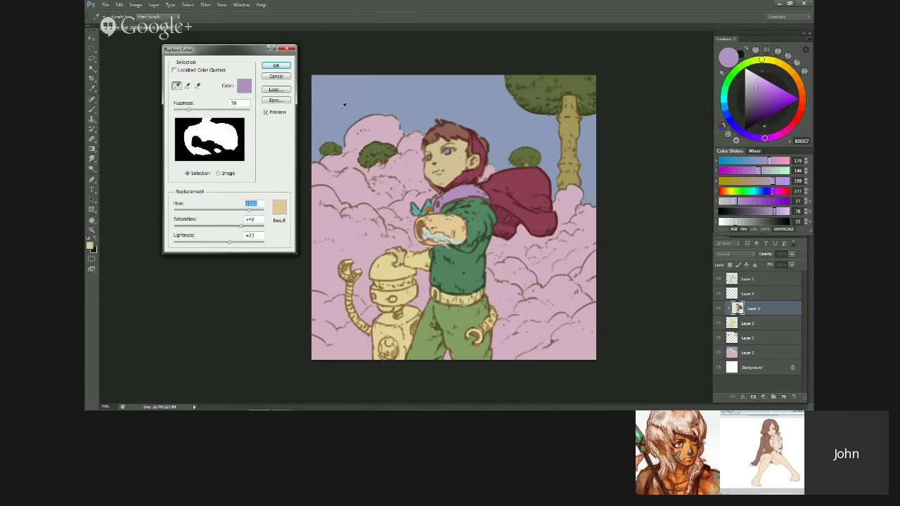
left_click(599, 164)
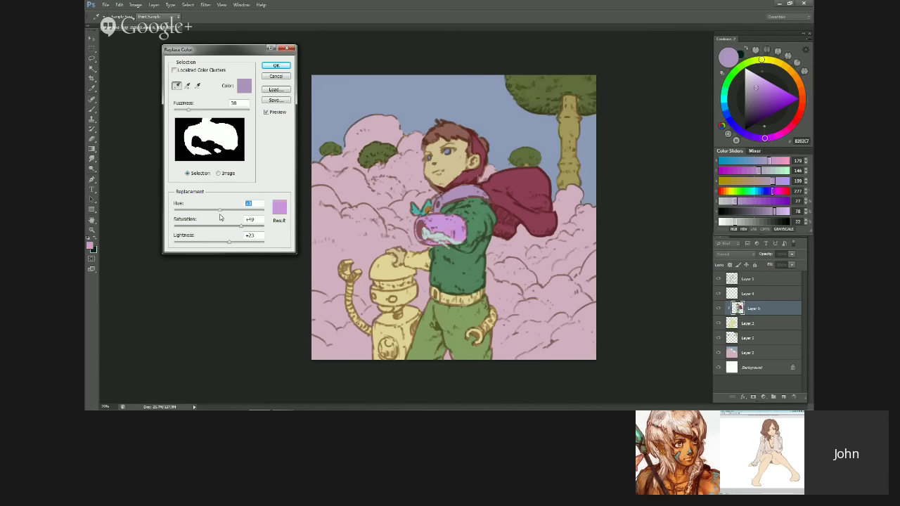
left_click_drag(218, 219, 271, 206)
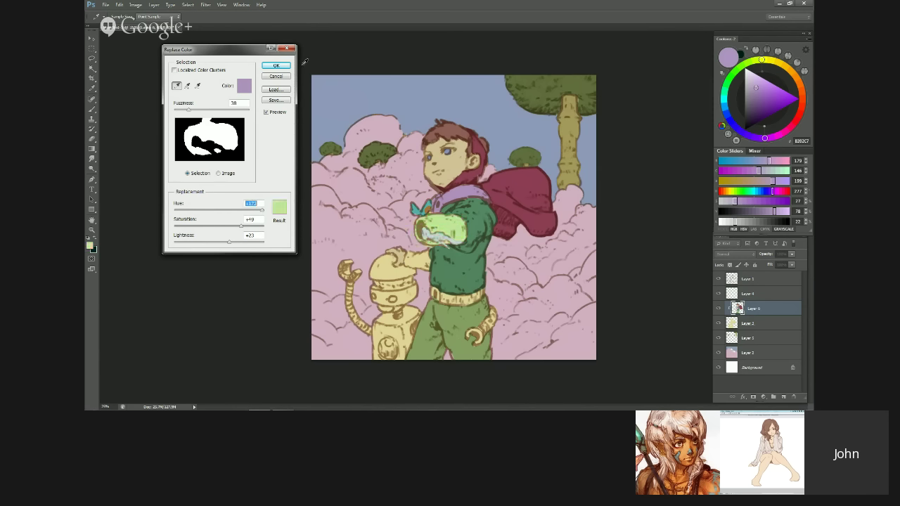
left_click(284, 78)
Step: Add two new layers above the boy's color layer and paint a bright orange swatch in the sky's upper-left corner
key("b")
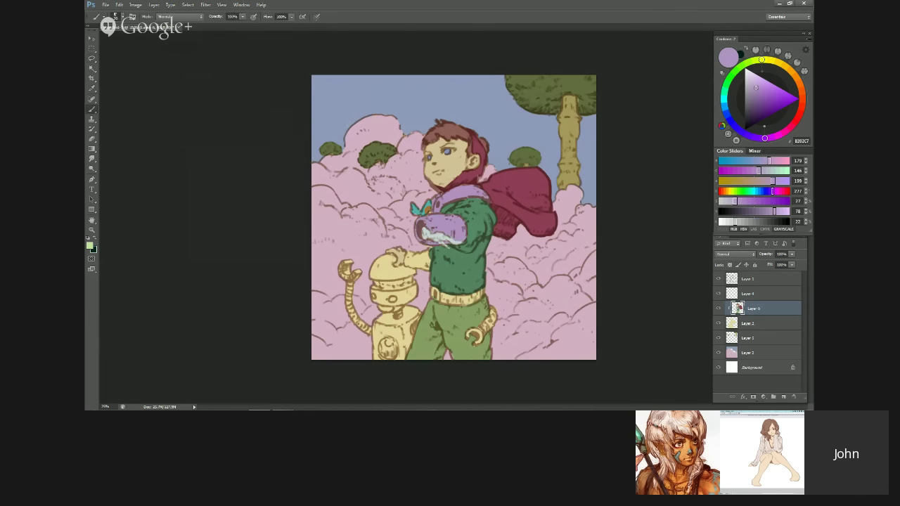
left_click(783, 396)
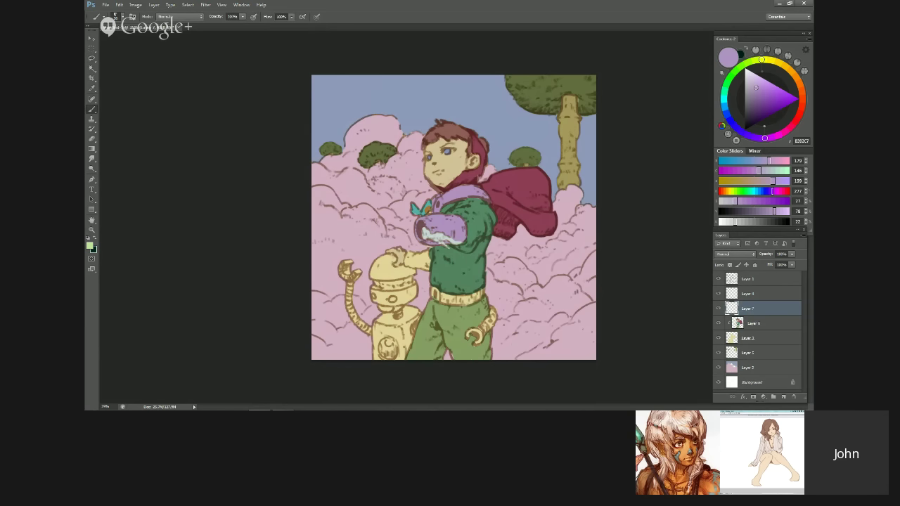
key("ctrl+plus")
left_click_drag(391, 134, 406, 217)
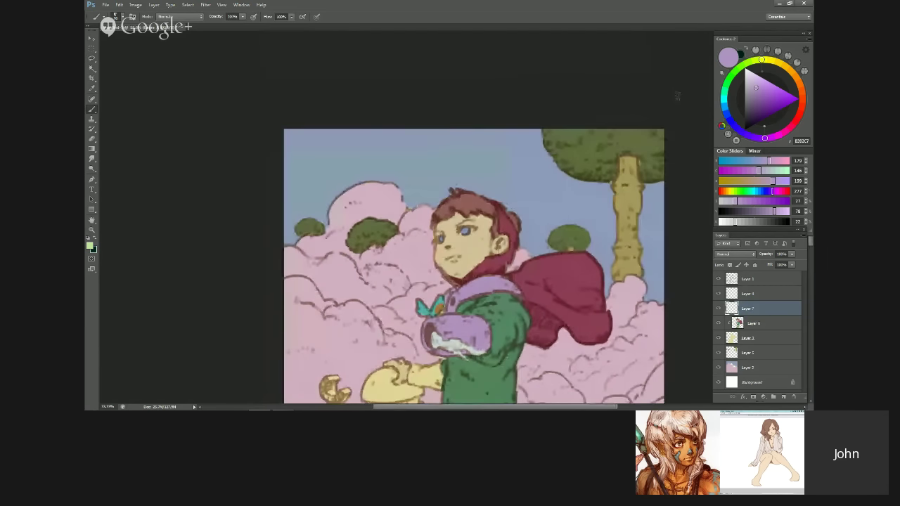
left_click(785, 67)
mouse_move(787, 70)
left_mouse_down()
mouse_move(796, 77)
mouse_move(767, 92)
mouse_move(785, 90)
left_mouse_up()
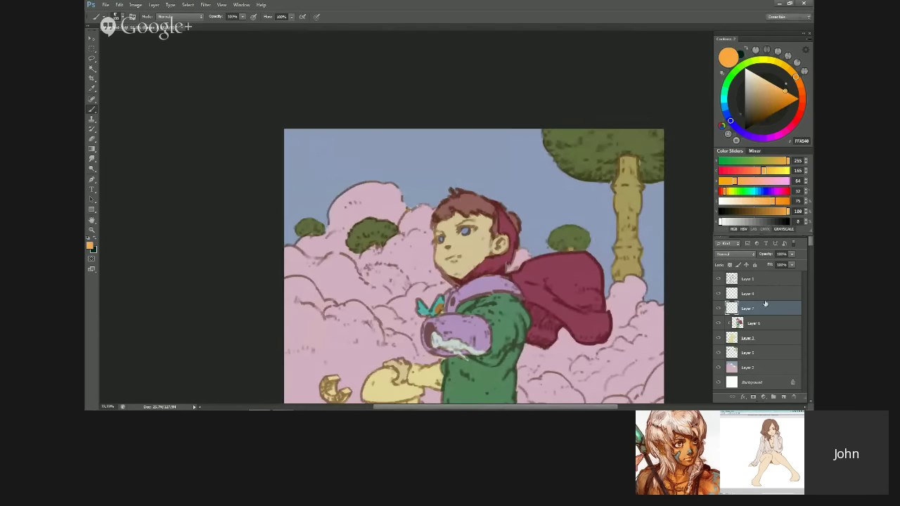
left_click(784, 398)
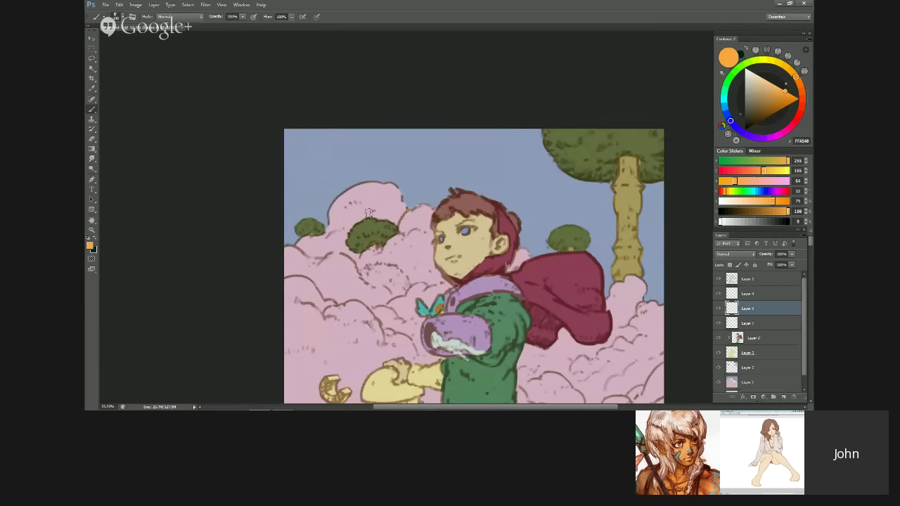
mouse_move(312, 150)
left_mouse_down()
mouse_move(316, 174)
mouse_move(324, 163)
mouse_move(312, 158)
left_mouse_up()
Step: Mix a bright green and paint a swatch of it directly beside the orange one
left_click(736, 73)
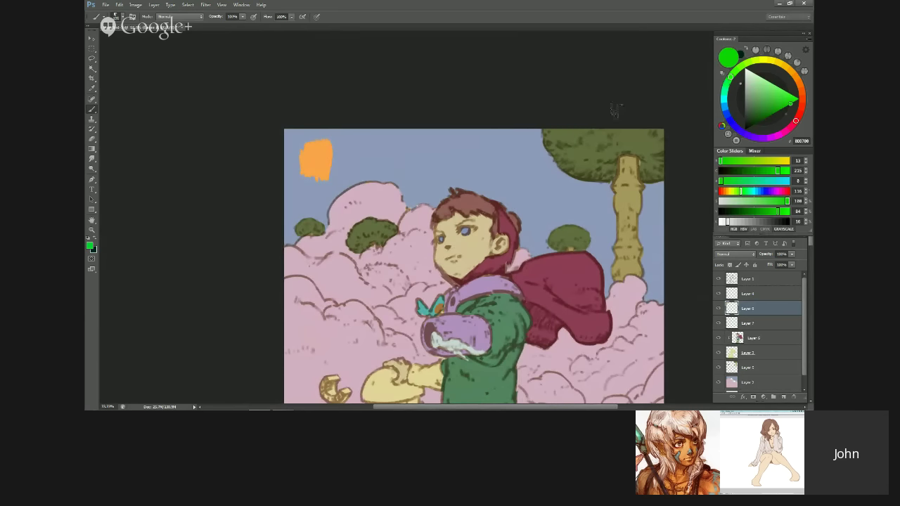
left_click(737, 73)
mouse_move(341, 150)
left_mouse_down()
mouse_move(329, 162)
mouse_move(348, 162)
mouse_move(336, 171)
left_mouse_up()
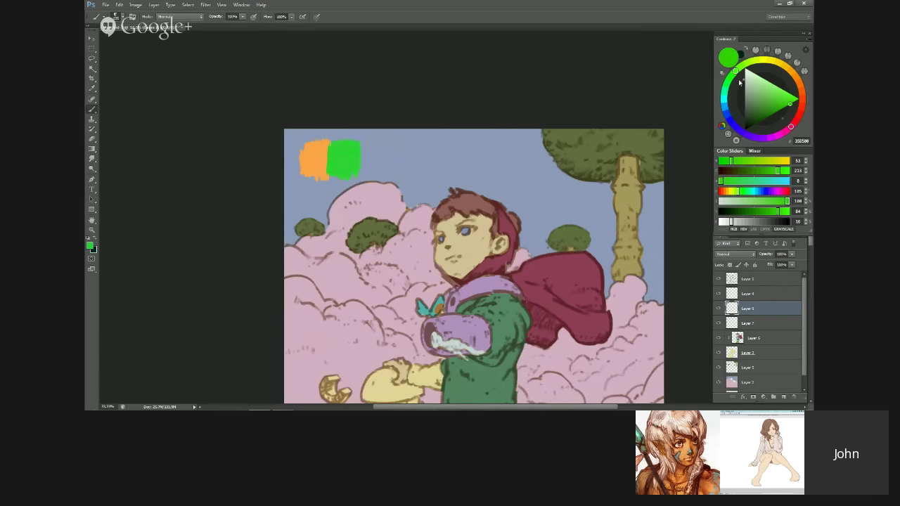
Step: Mix a medium blue-violet and paint a third swatch beside the green one, undoing the lighter trial strokes
left_click(749, 136)
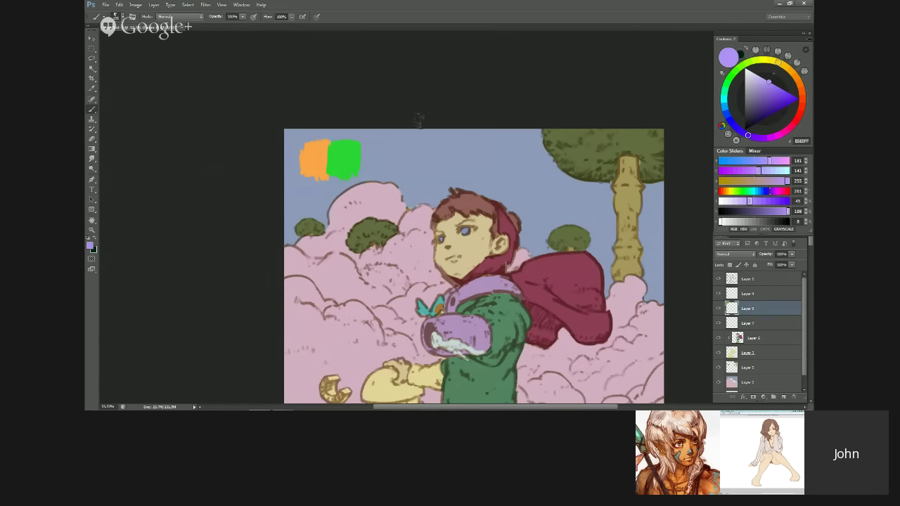
mouse_move(372, 144)
left_mouse_down()
mouse_move(366, 160)
mouse_move(359, 148)
left_mouse_up()
key("ctrl+z")
left_click(791, 71)
key("ctrl+z")
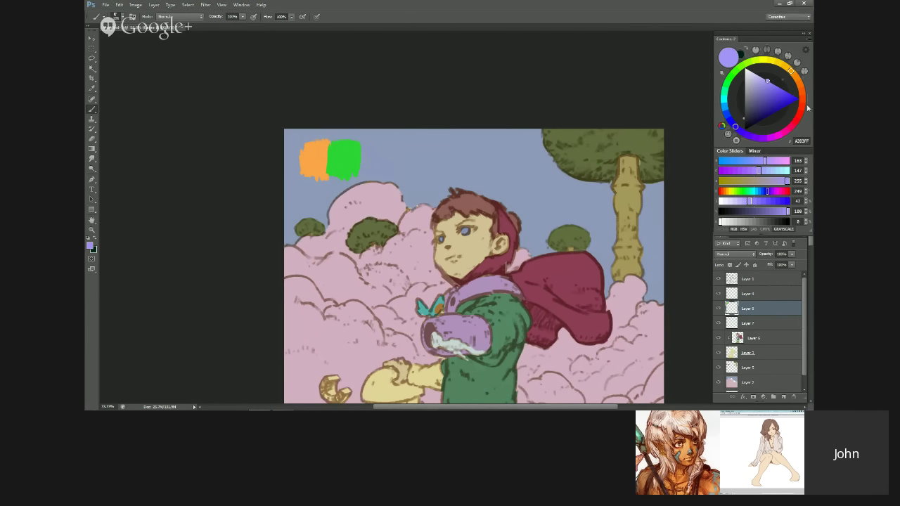
left_click(765, 97)
mouse_move(362, 168)
left_mouse_down()
mouse_move(392, 152)
mouse_move(376, 167)
left_mouse_up()
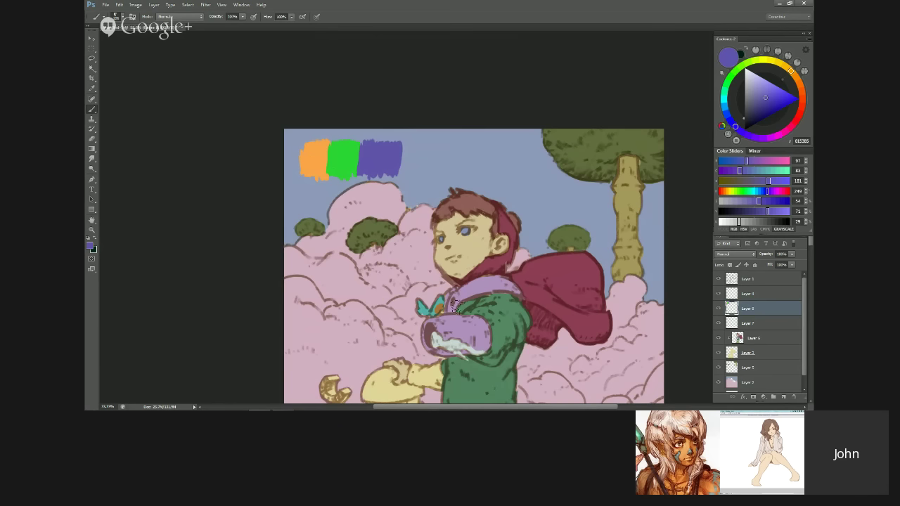
Step: Make Layer 7 active and clip it to the boy's color layer beneath it
scroll(450, 296, "down", 3)
scroll(438, 229, "up", 1)
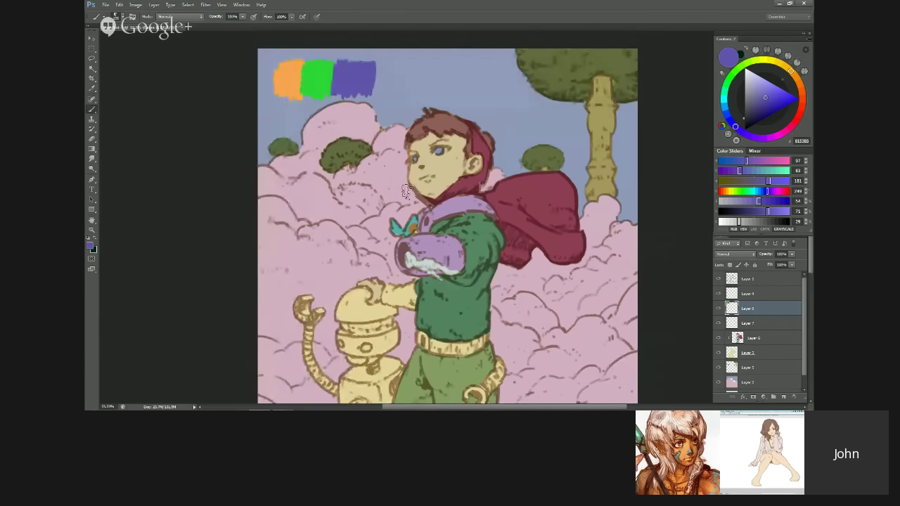
left_click(746, 323)
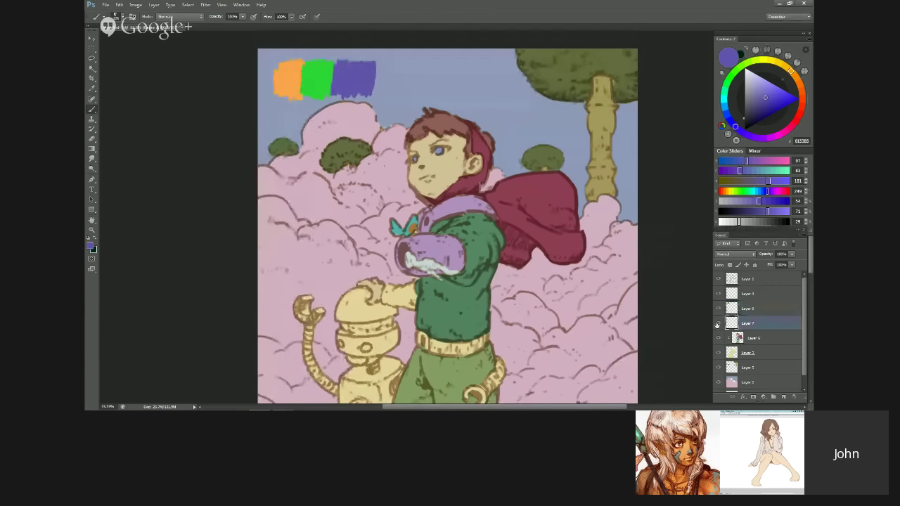
left_click(718, 323)
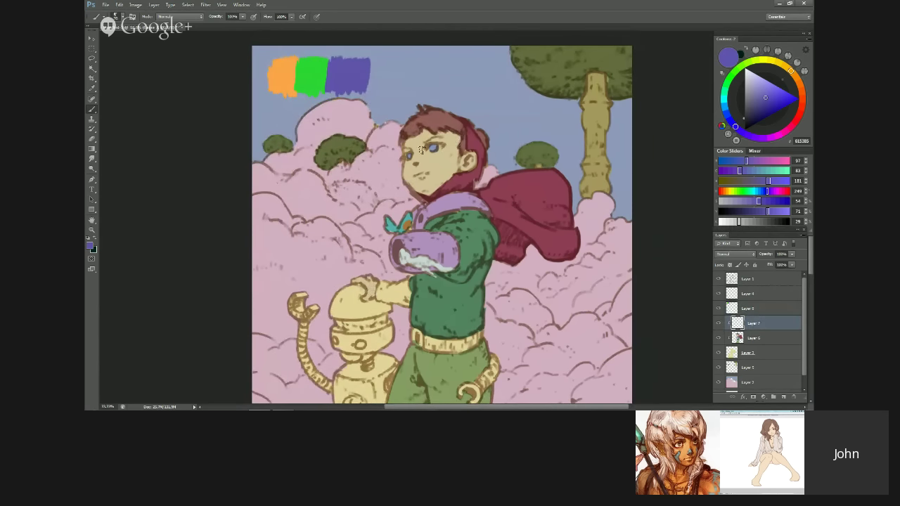
Step: Sample the boy's shirt green and paint a separate swatch of it in the sky on the swatch layer
scroll(458, 258, "down", 1)
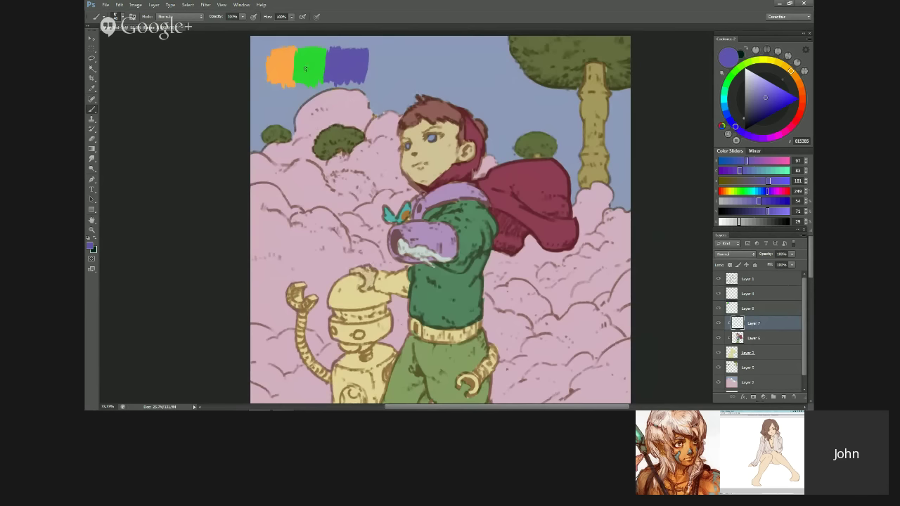
left_click(457, 279, "alt")
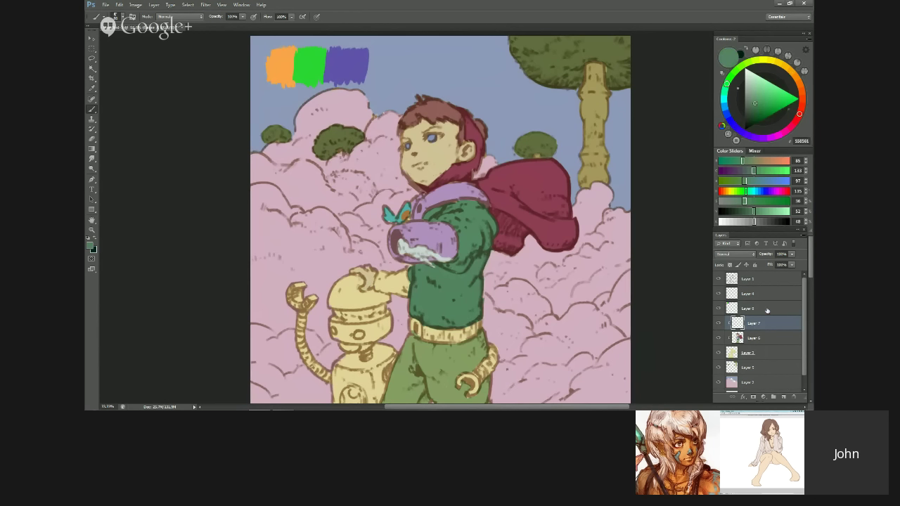
left_click(767, 310)
mouse_move(405, 49)
left_mouse_down()
mouse_move(406, 66)
mouse_move(420, 56)
mouse_move(400, 79)
mouse_move(417, 62)
left_mouse_up()
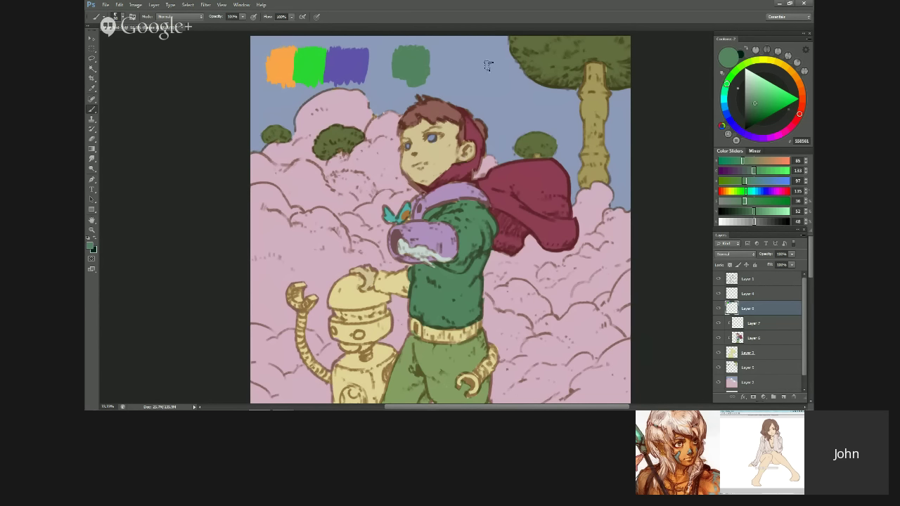
Step: Shift the shirt's green to a muted yellow-green and paint soft patches of it across the middle of the shirt
left_click_drag(751, 67, 741, 67)
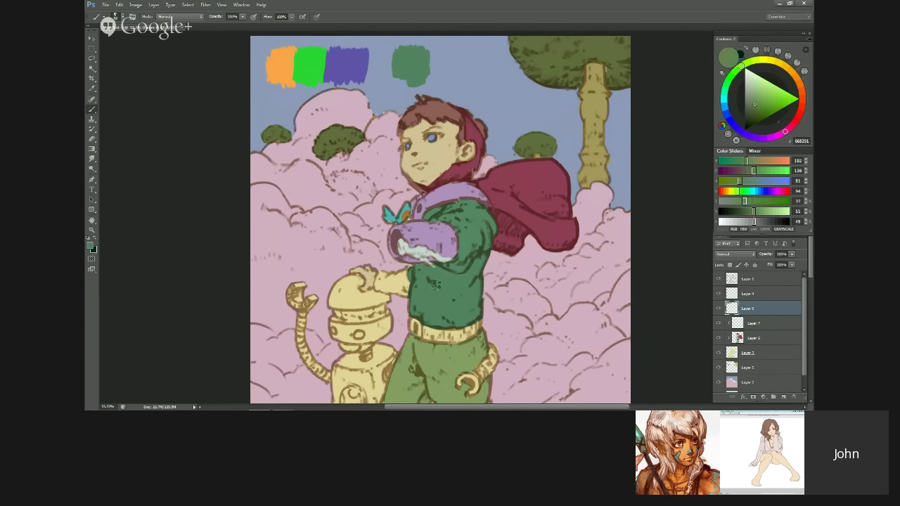
left_click(756, 103)
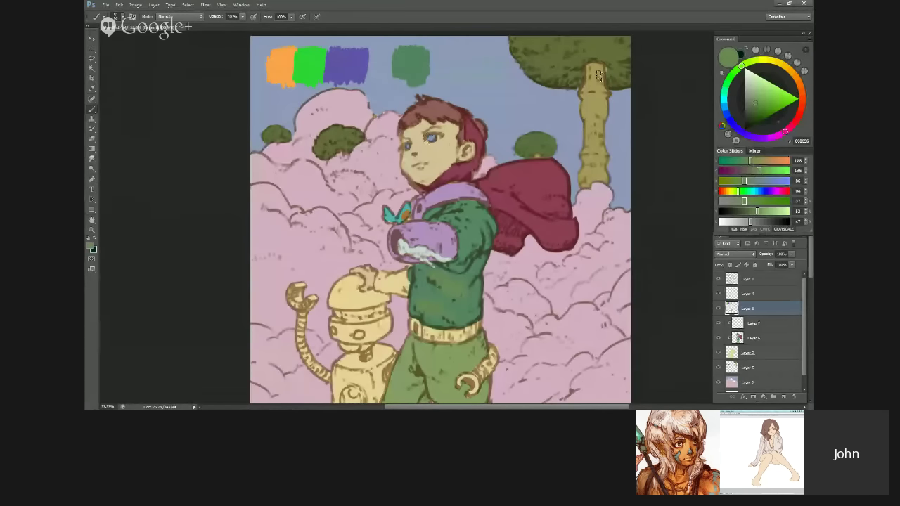
Step: Mix a muted blue-violet close to the shirt's brightness, test a stroke of it above the belt, and enlarge the brush
left_click(741, 133)
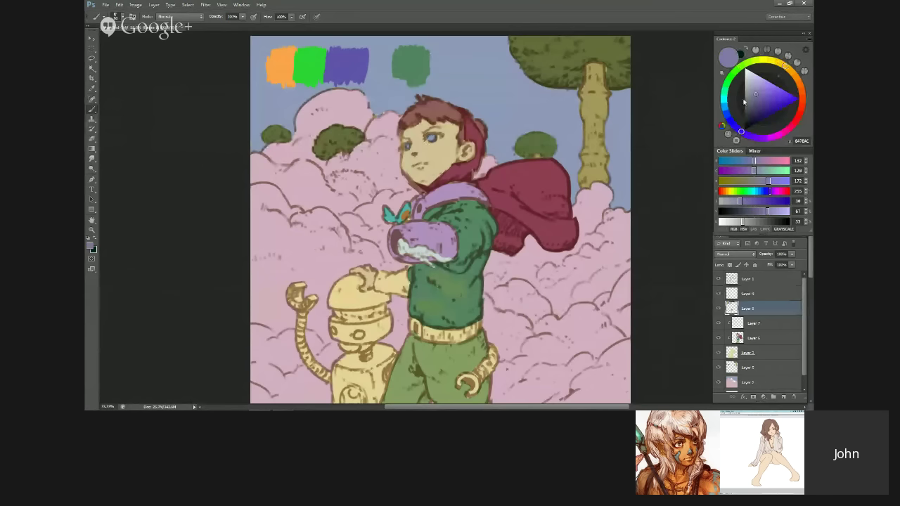
left_click(474, 293, "alt")
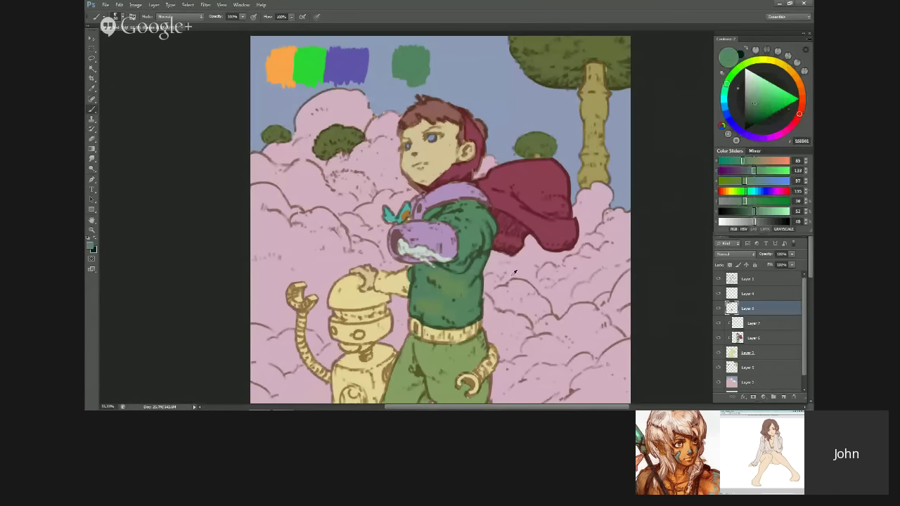
left_click(741, 132)
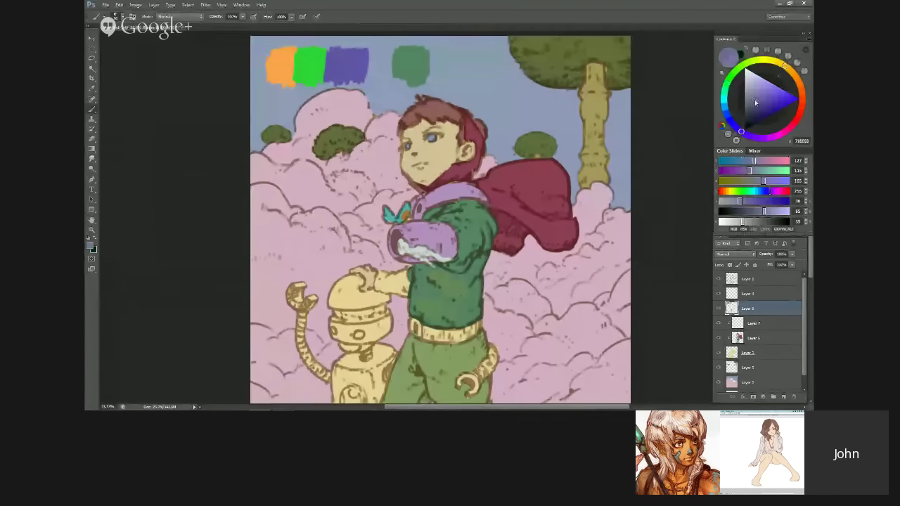
left_click(755, 103)
mouse_move(443, 316)
left_mouse_down()
mouse_move(454, 322)
mouse_move(429, 325)
left_mouse_up()
key("ctrl+z")
key("bracketright")
key("bracketright")
key("bracketright")
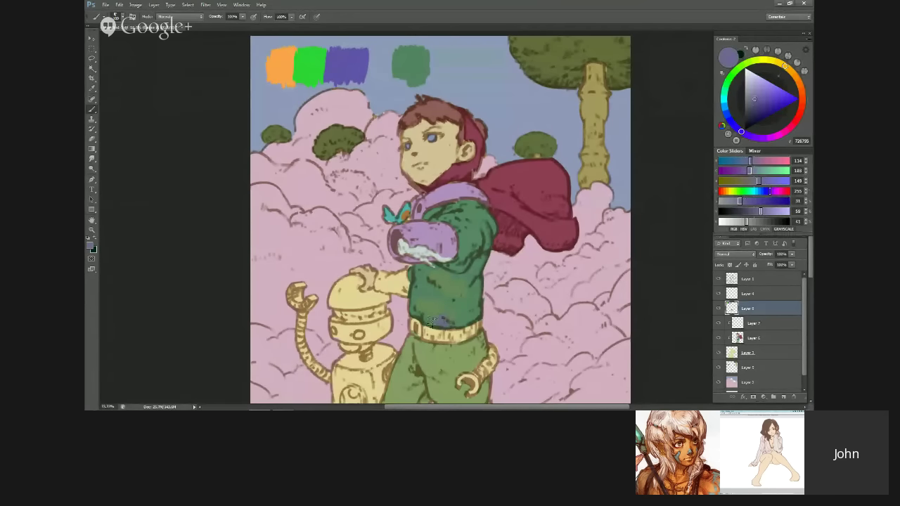
Step: Paint the muted violet along the shirt's hem and shaded side with a smaller brush
left_click(435, 318, "alt")
left_click(440, 310, "alt")
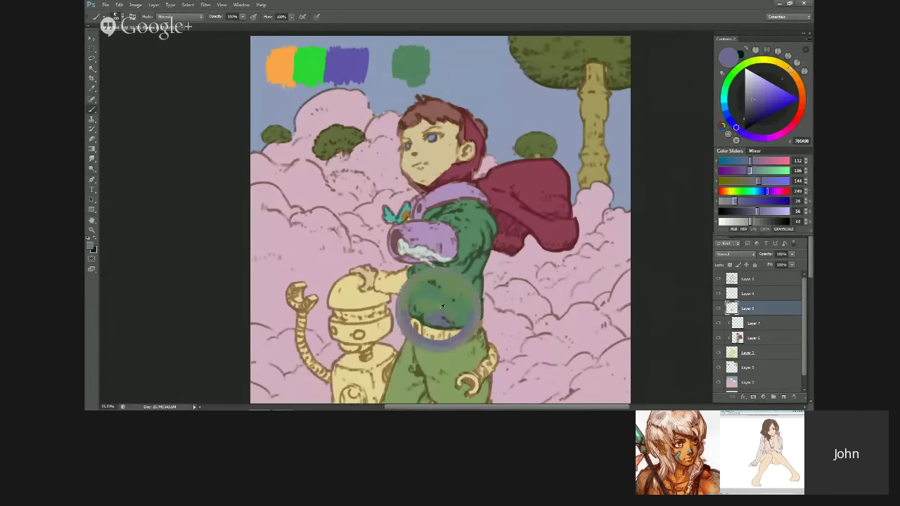
left_click(440, 325, "alt")
mouse_move(429, 320)
left_mouse_down()
mouse_move(415, 314)
mouse_move(450, 323)
left_mouse_up()
key("bracketleft")
key("bracketleft")
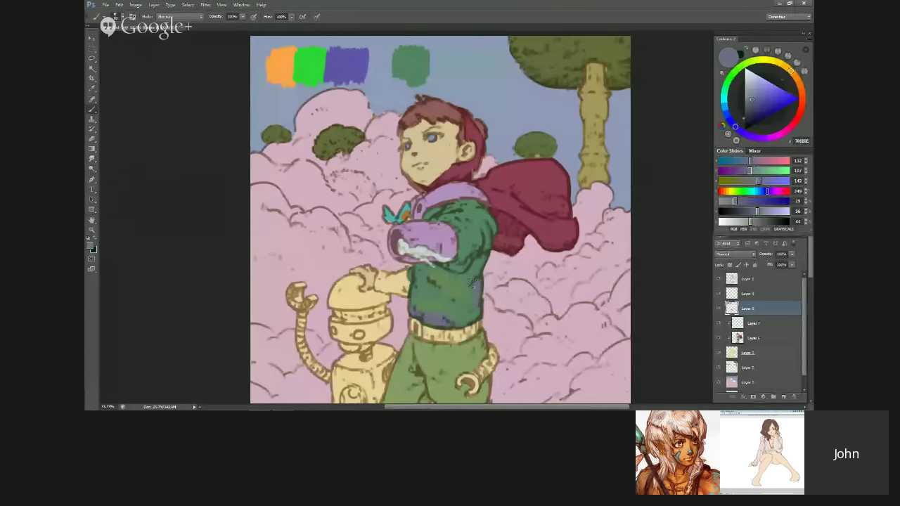
mouse_move(475, 282)
left_mouse_down()
mouse_move(466, 291)
mouse_move(472, 286)
left_mouse_up()
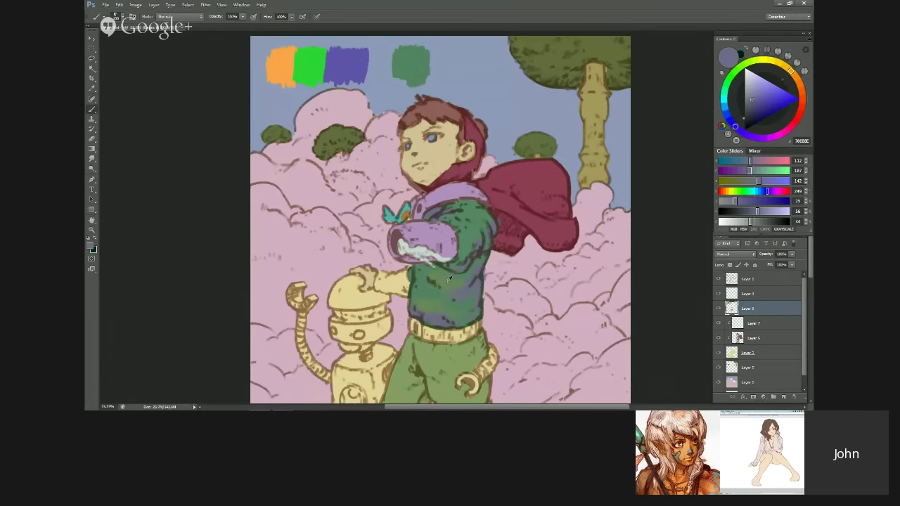
Step: Blend the greens and violets over the shirt's lower torso by repeatedly sampling intermediate colors and painting them between the patches
left_click(449, 279, "alt")
left_click(455, 286, "alt")
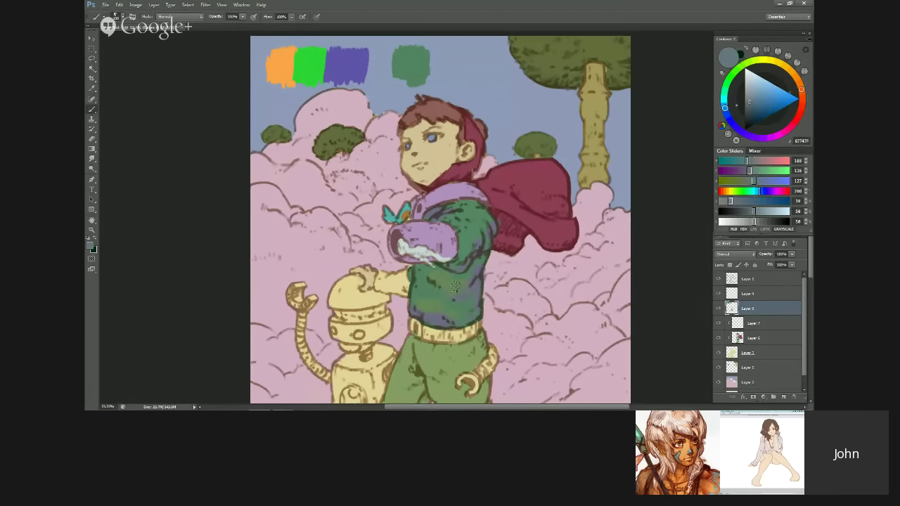
left_click(453, 286, "alt")
left_click(450, 302, "alt")
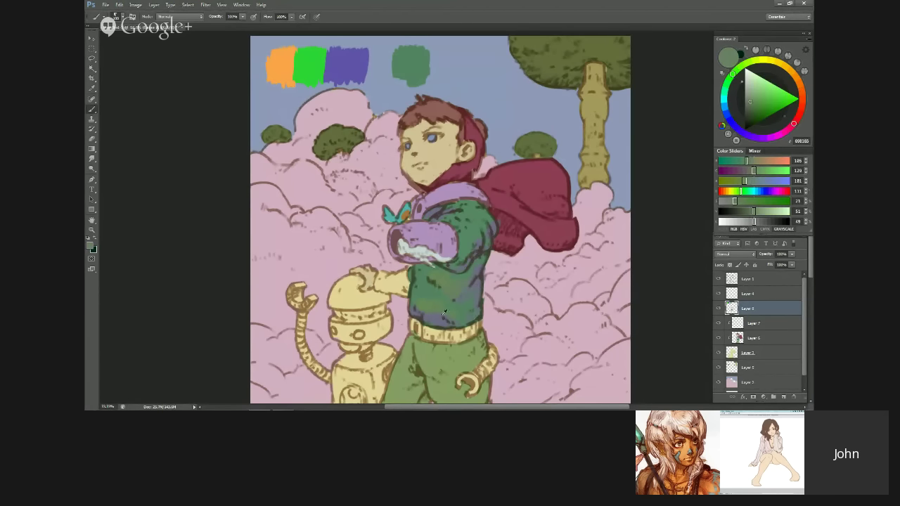
left_click(436, 307, "alt")
left_click(434, 318, "alt")
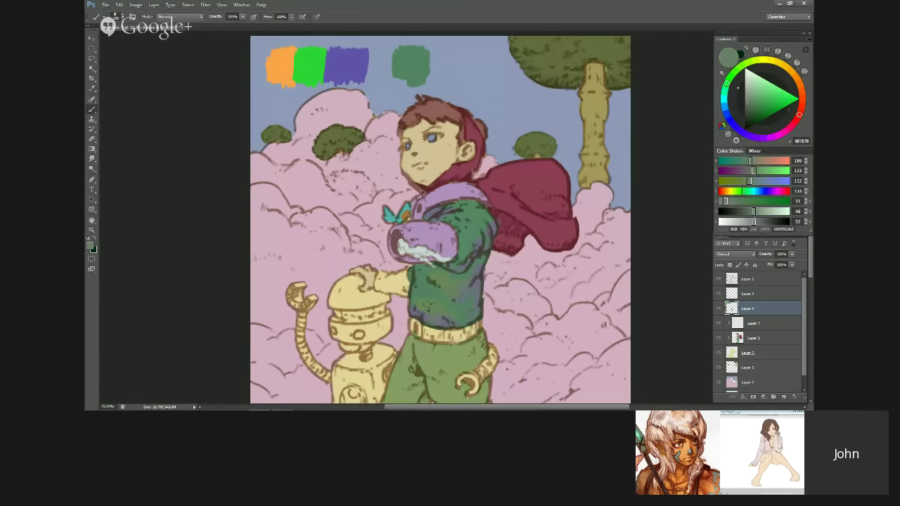
left_click(445, 308, "alt")
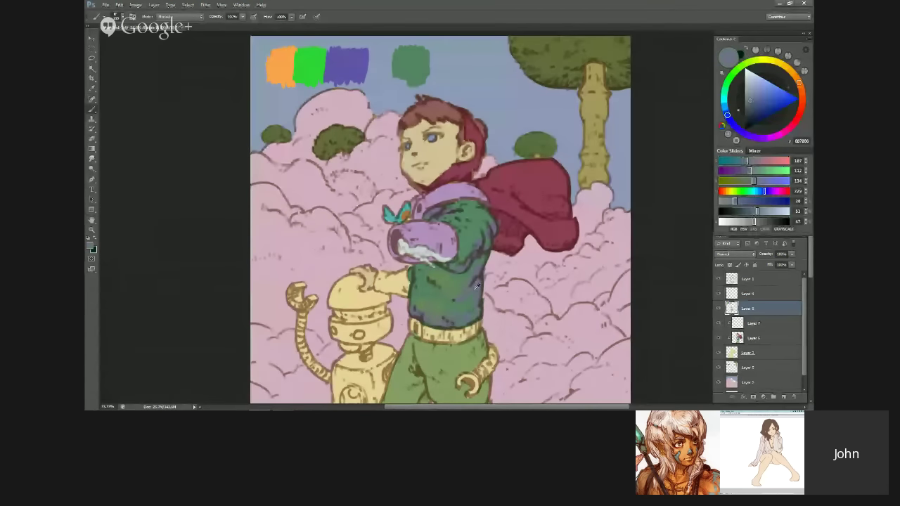
left_click(466, 305, "alt")
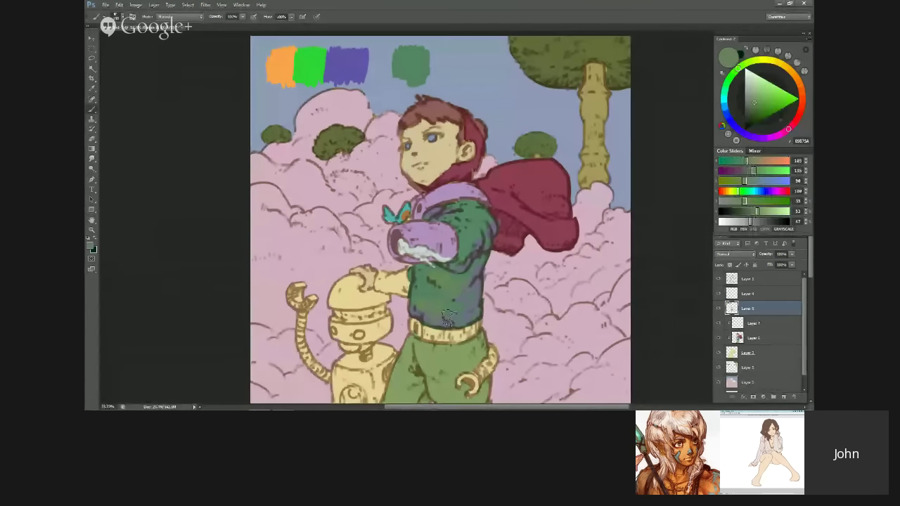
left_click(445, 315, "alt")
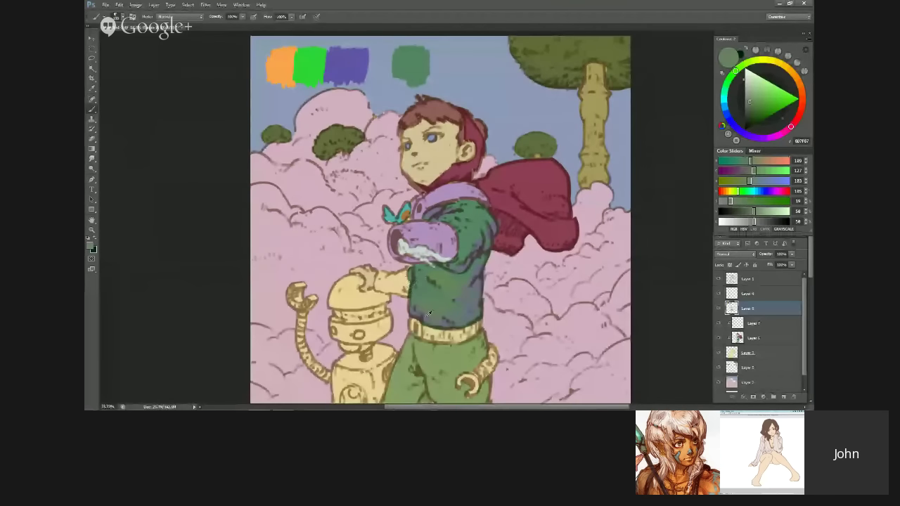
left_click(426, 317, "alt")
key("ctrl+y")
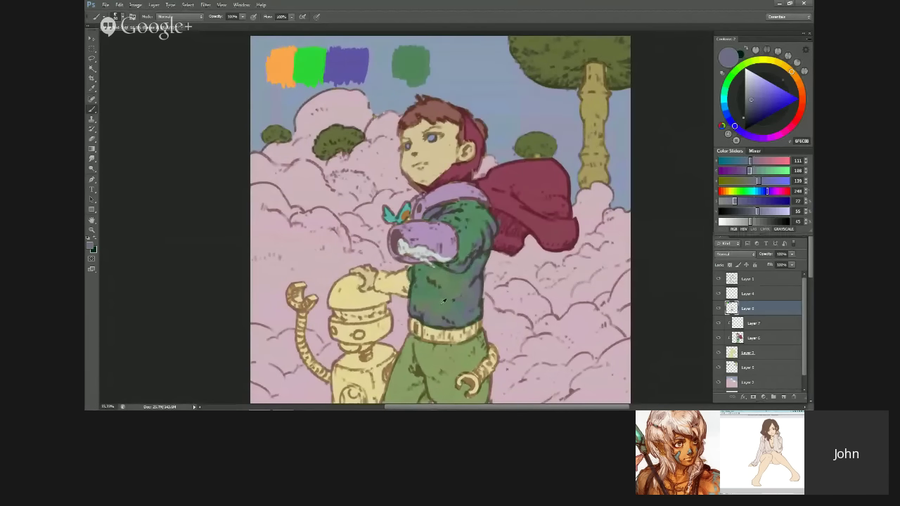
Step: Soften the color transitions across the shirt's chest and side with sampled yellow-green, gray-green and base green tones
left_click(436, 302, "alt")
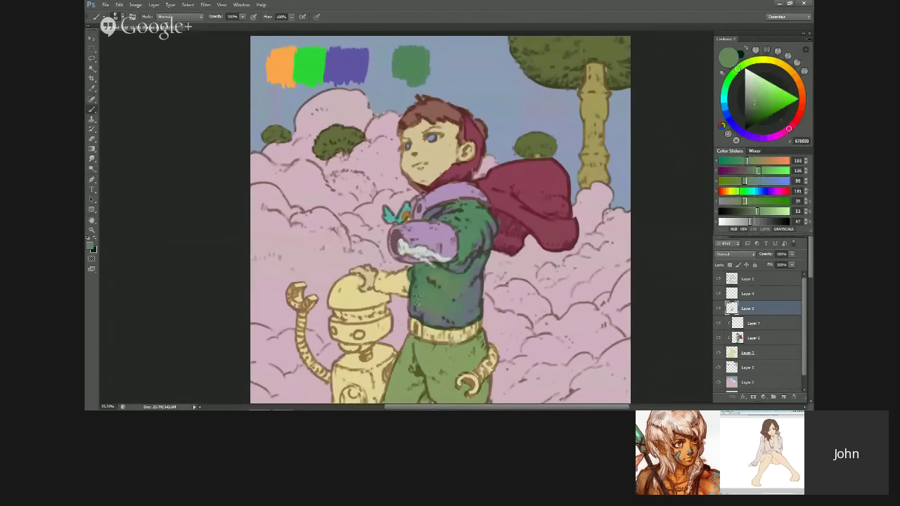
left_click(432, 292, "alt")
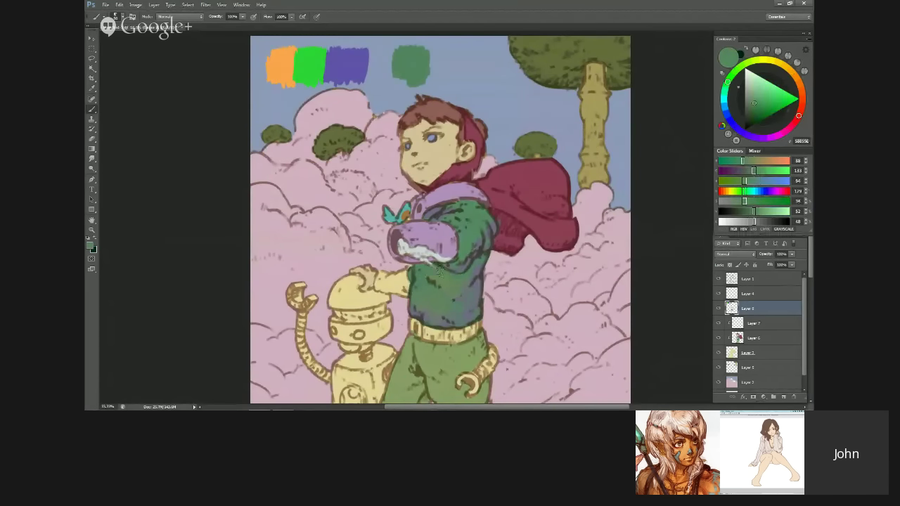
left_click(445, 277, "alt")
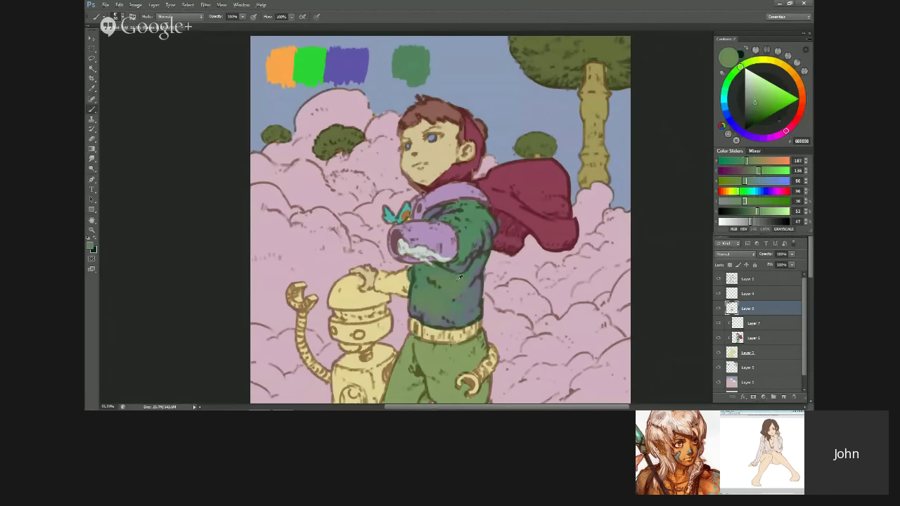
left_click(471, 272, "alt")
left_click(464, 281, "alt")
left_click(440, 316, "alt")
left_click(430, 289, "alt")
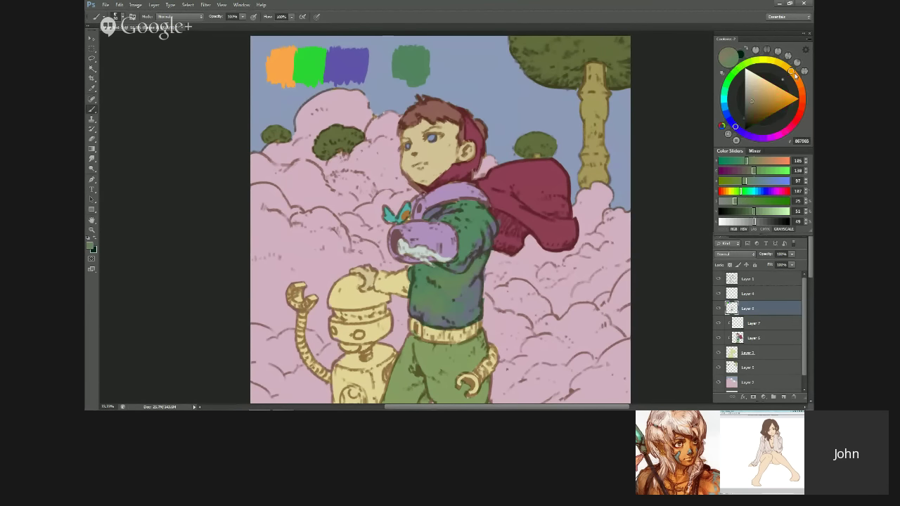
left_click(425, 272, "alt")
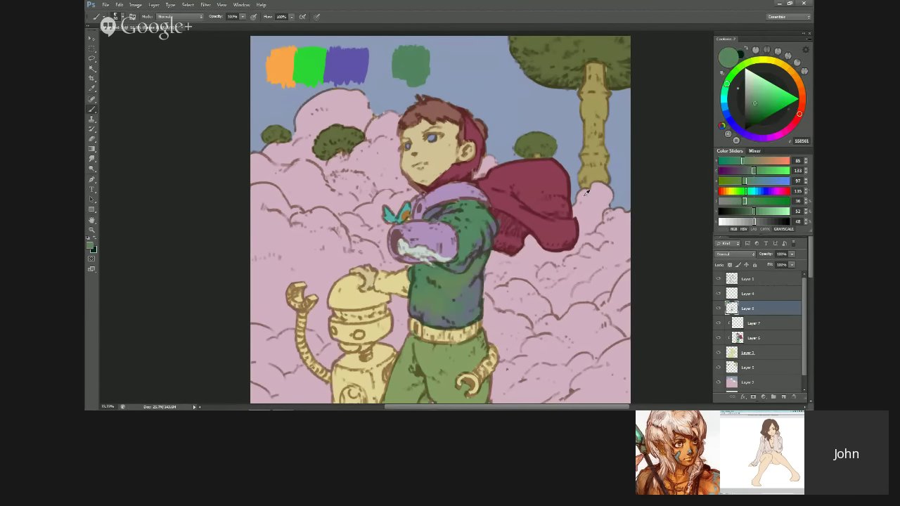
Step: Mix a muted yellow and work it into the shirt just below the sleeve, sampling the resulting olive tones to blend it
left_click(782, 64)
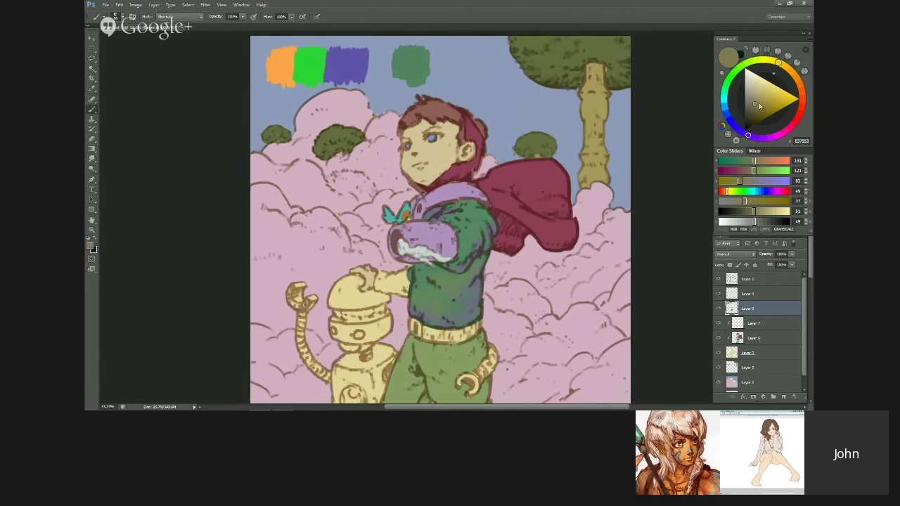
left_click(437, 273, "alt")
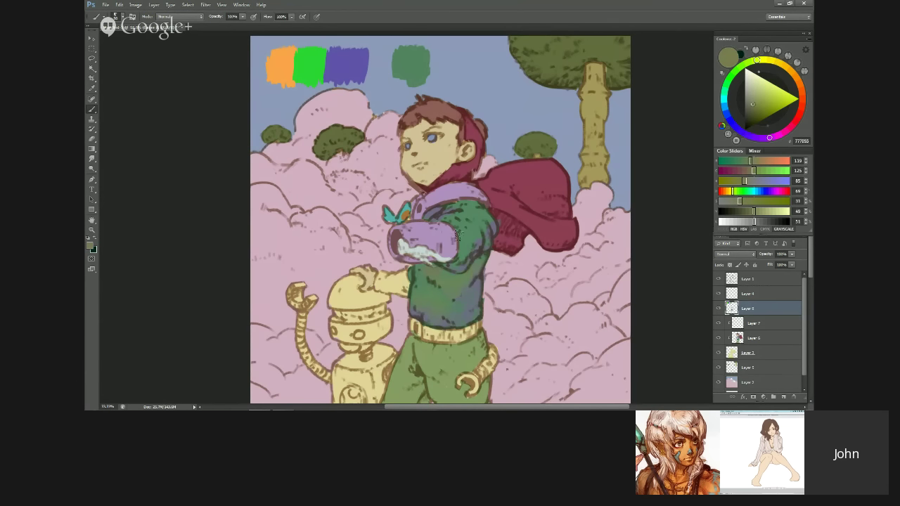
left_click(438, 269, "alt")
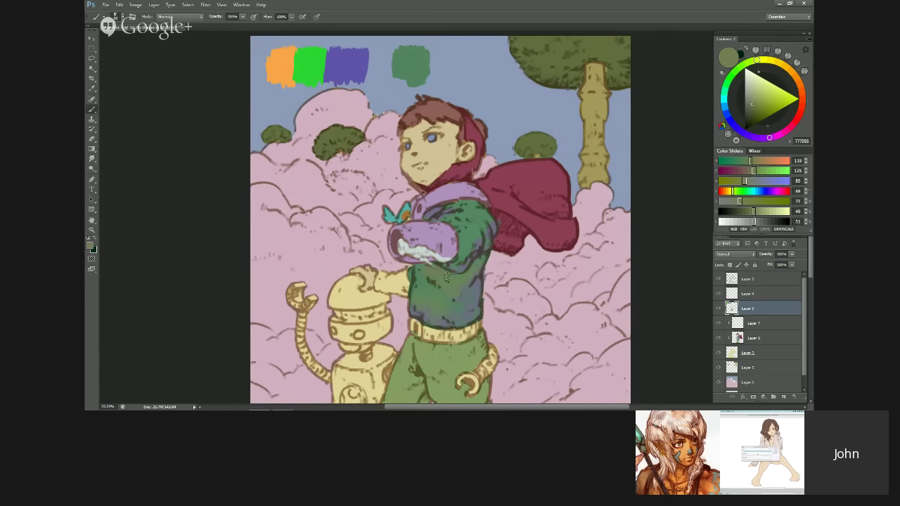
key("ctrl+y")
key("ctrl+y")
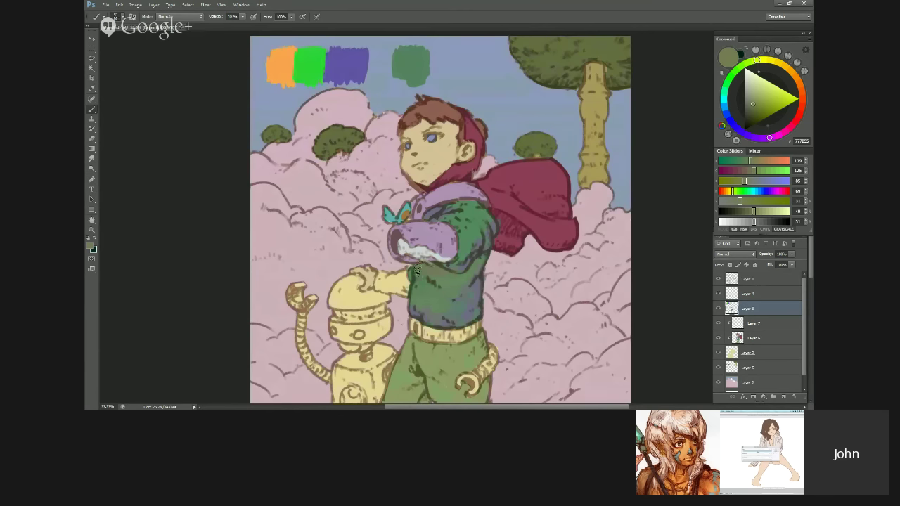
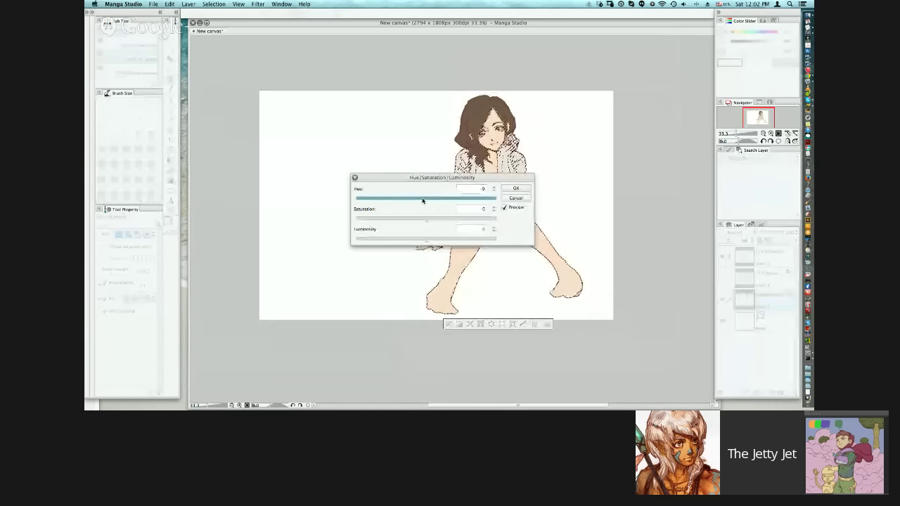
left_click_drag(423, 201, 429, 203)
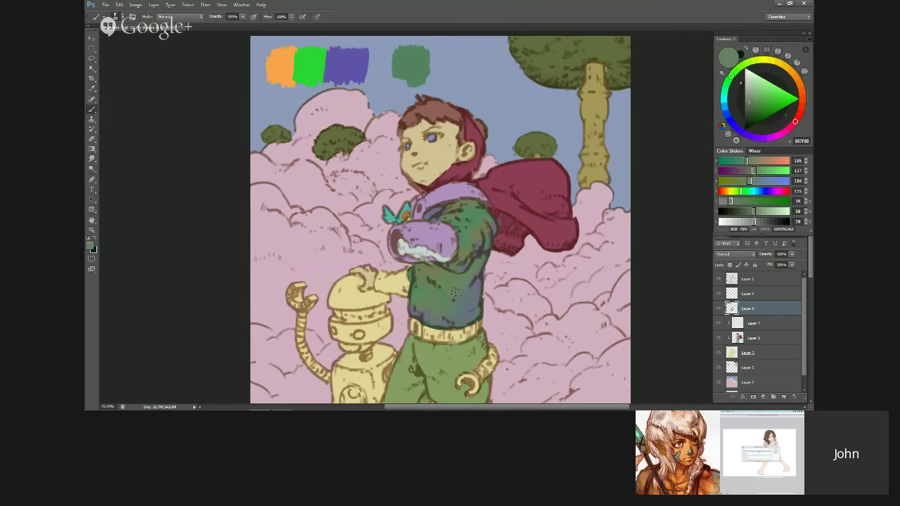
Step: Even out the green and gray-violet variation above the belt by painting with tones sampled from the shirt
left_click(432, 312, "alt")
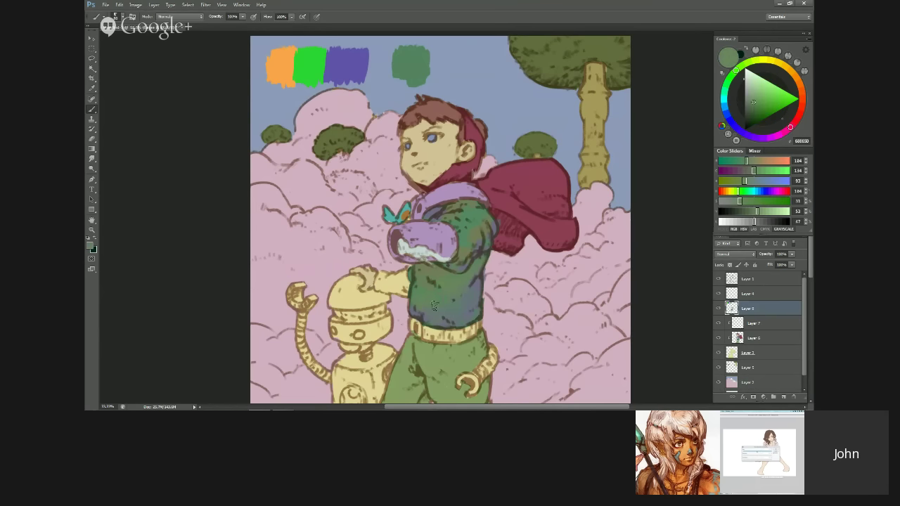
left_click(427, 308, "alt")
left_click(432, 301, "alt")
left_click(418, 304, "alt")
Step: Try the bright green, a lighter orange and the blue-violet swatch color over the shirt's lower torso on a new layer
left_click(306, 63, "alt")
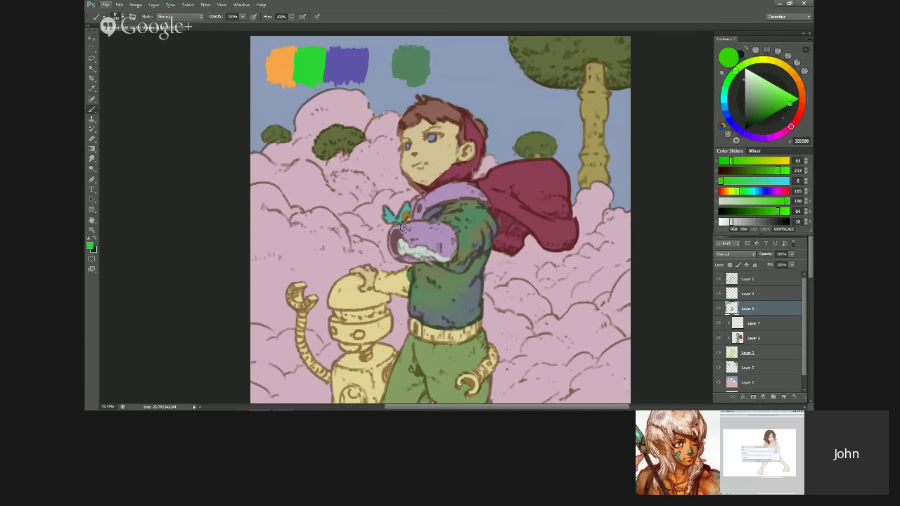
left_click_drag(417, 290, 429, 301)
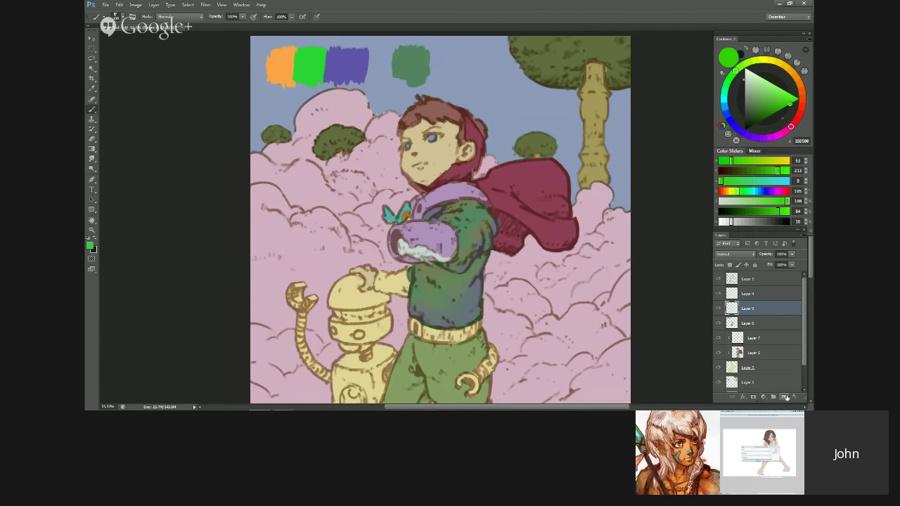
mouse_move(418, 284)
left_mouse_down()
mouse_move(420, 299)
mouse_move(432, 297)
mouse_move(426, 311)
left_mouse_up()
left_click(275, 62, "alt")
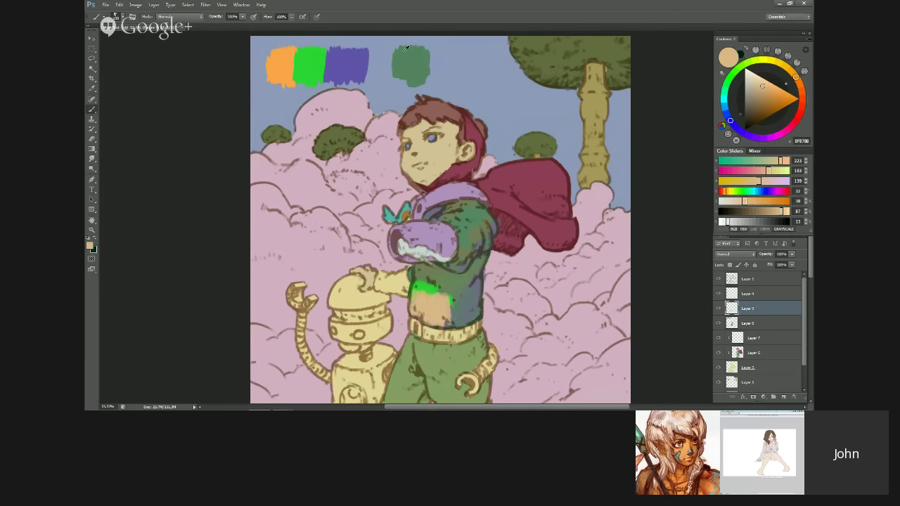
left_click(353, 69, "alt")
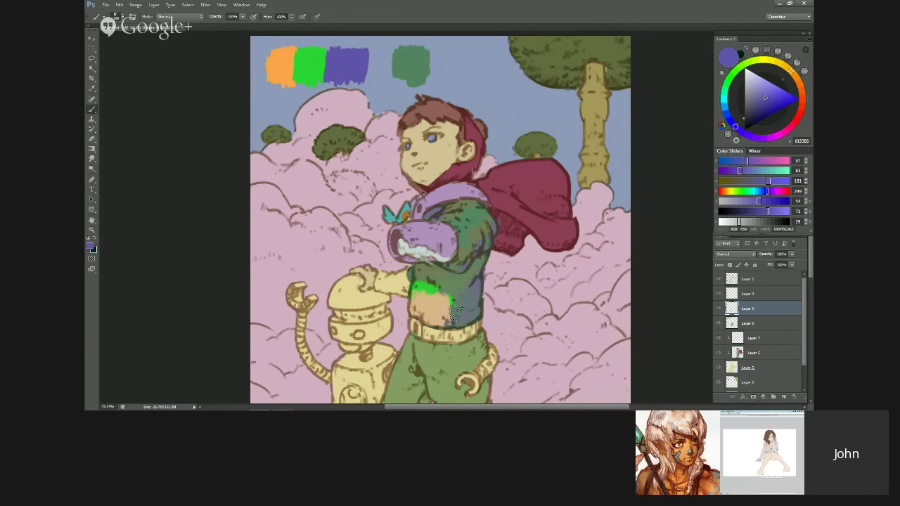
mouse_move(454, 314)
left_mouse_down()
mouse_move(480, 260)
mouse_move(470, 289)
left_mouse_up()
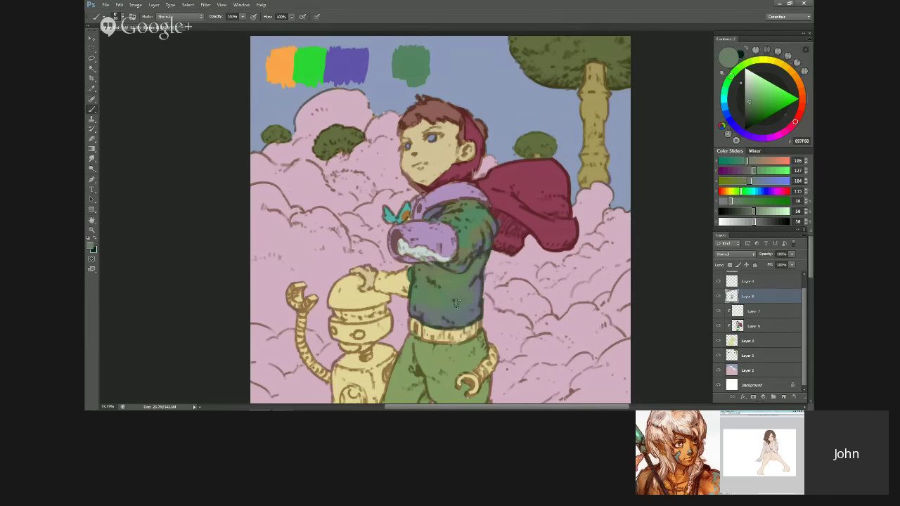
Step: Blend the color variations on the boy's sleeve and chest with sampled olive, green and gray-green tones
left_click(431, 268, "alt")
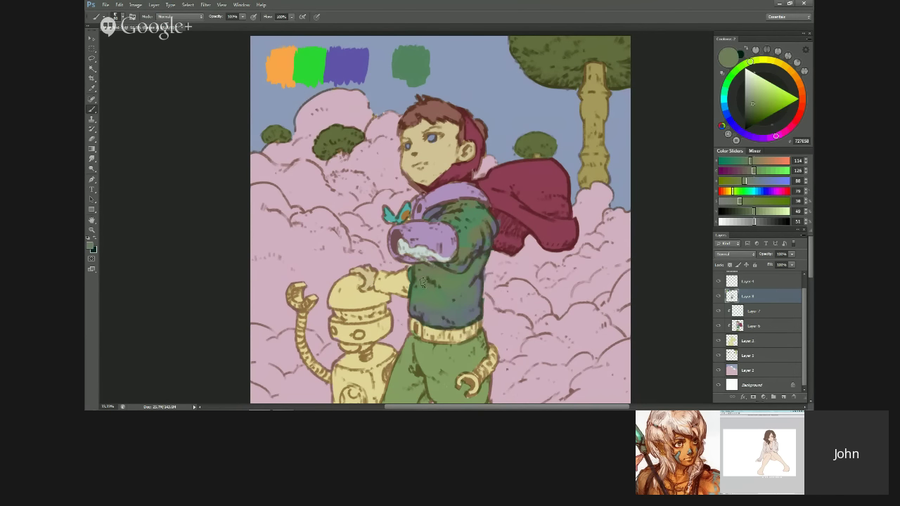
left_click(481, 241, "alt")
left_click(478, 238, "alt")
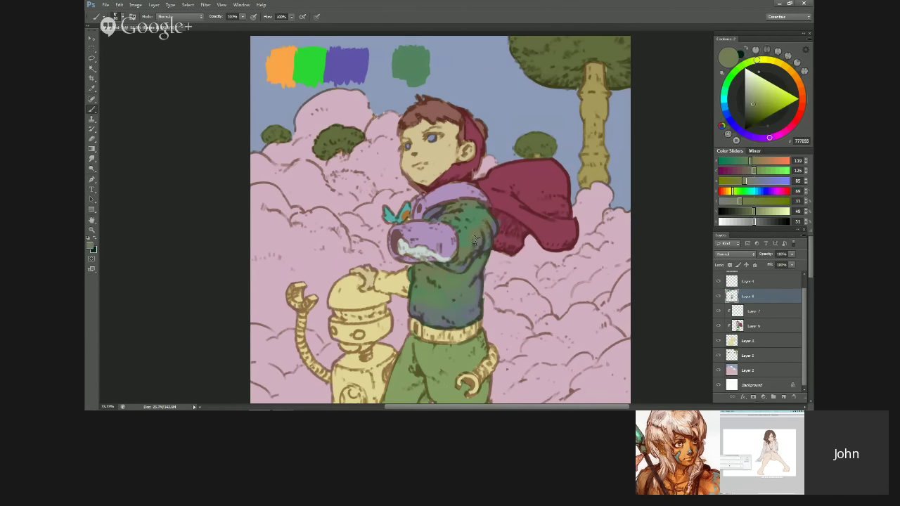
left_click(474, 240, "alt")
left_click(469, 239, "alt")
left_click(464, 246, "alt")
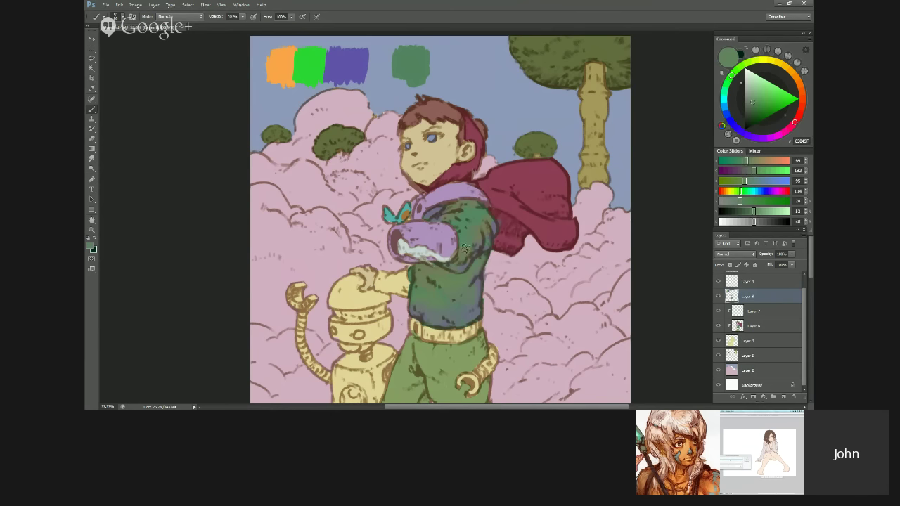
left_click(469, 238, "alt")
left_click(480, 235, "alt")
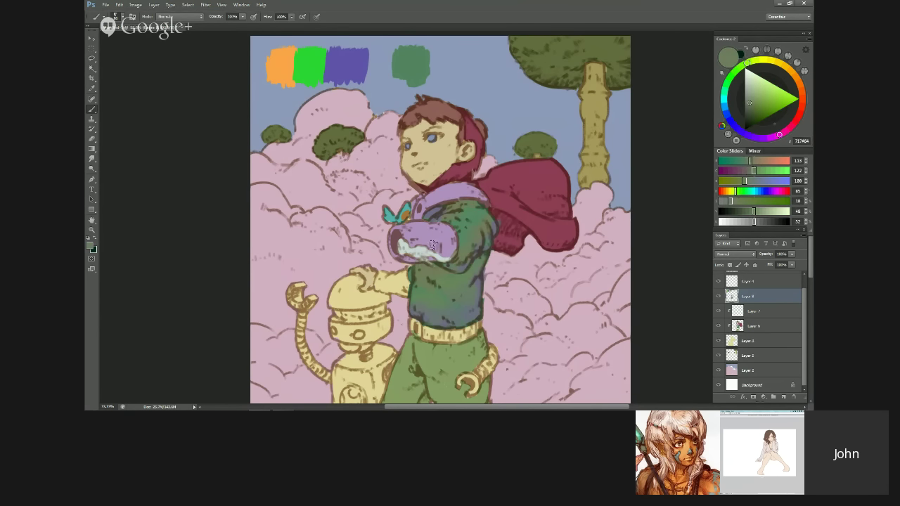
left_click(436, 293, "alt")
left_click(457, 250, "alt")
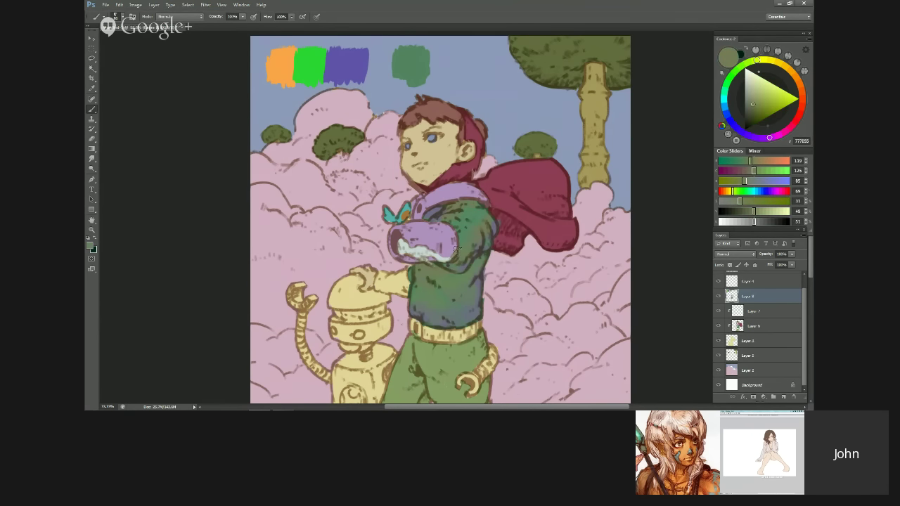
Step: Flip the canvas horizontally and blend the shirt's lower torso and sleeve with sampled gray, blue-gray and olive tones
key("ctrl+h")
left_click(453, 305, "alt")
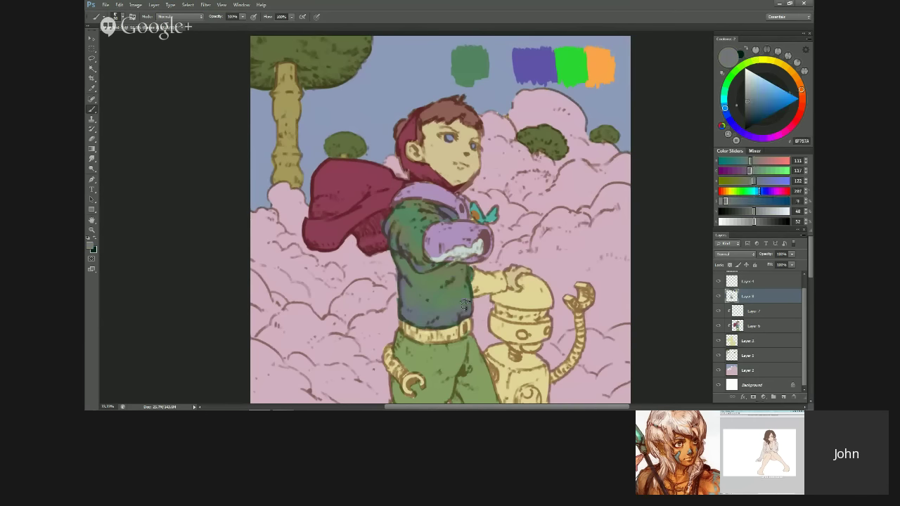
left_click(464, 304, "alt")
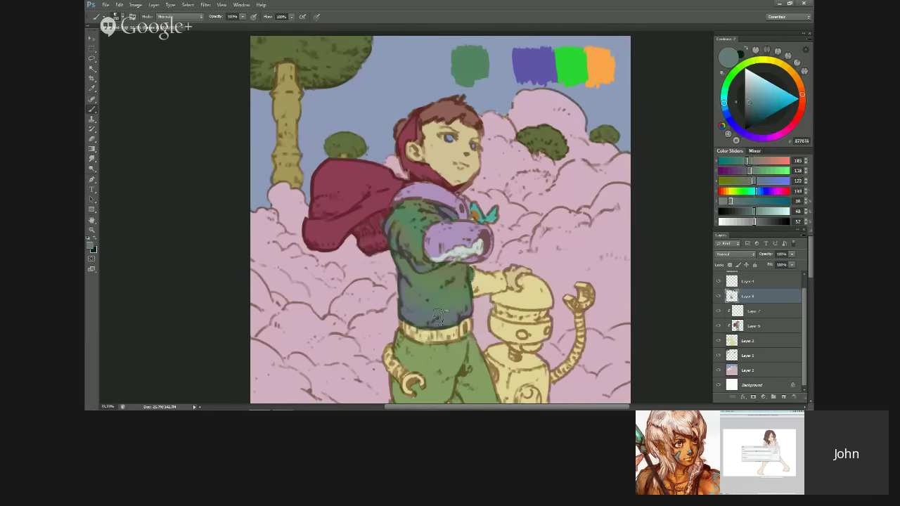
left_click(403, 286, "alt")
left_click(409, 311, "alt")
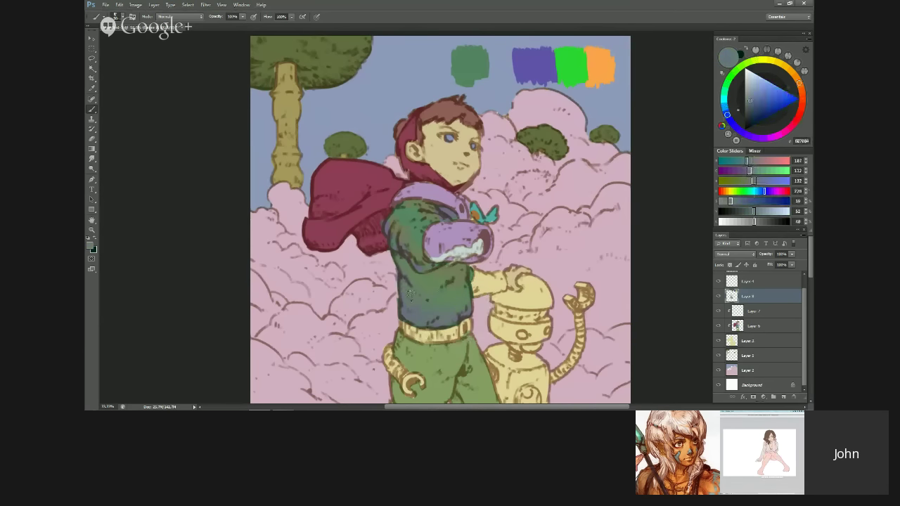
left_click(424, 305, "alt")
left_click(399, 226, "alt")
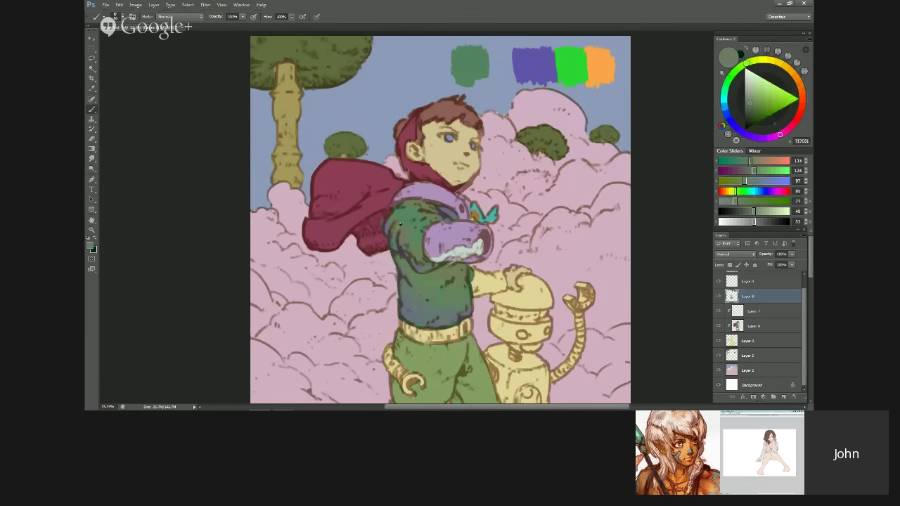
left_click(391, 219, "alt")
Step: Flip the canvas back, delete the layer holding the shirt's hue variations, and compare the artwork with and without Layer 7
key("ctrl+shift+h")
left_click_drag(772, 299, 793, 397)
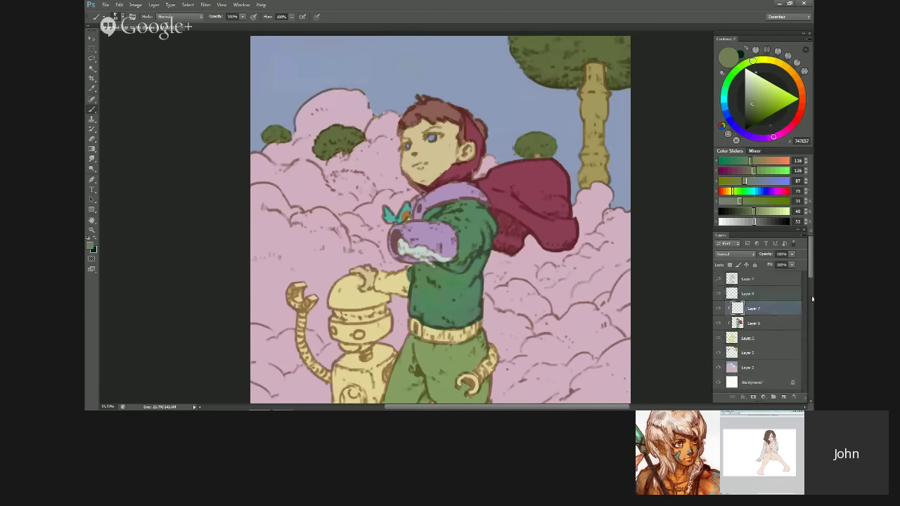
key("ctrl+z")
key("ctrl+z")
key("ctrl+z")
left_click(718, 311)
left_click(718, 311)
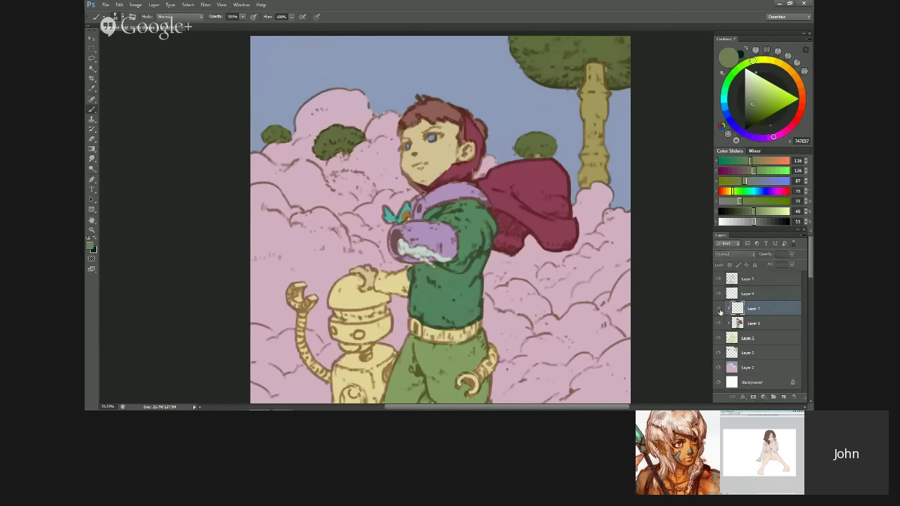
Step: Examine the flat colors on Layer 6 by sampling the shirt's green and the hood's red and toggling the layer's visibility
left_click_drag(502, 312, 485, 294)
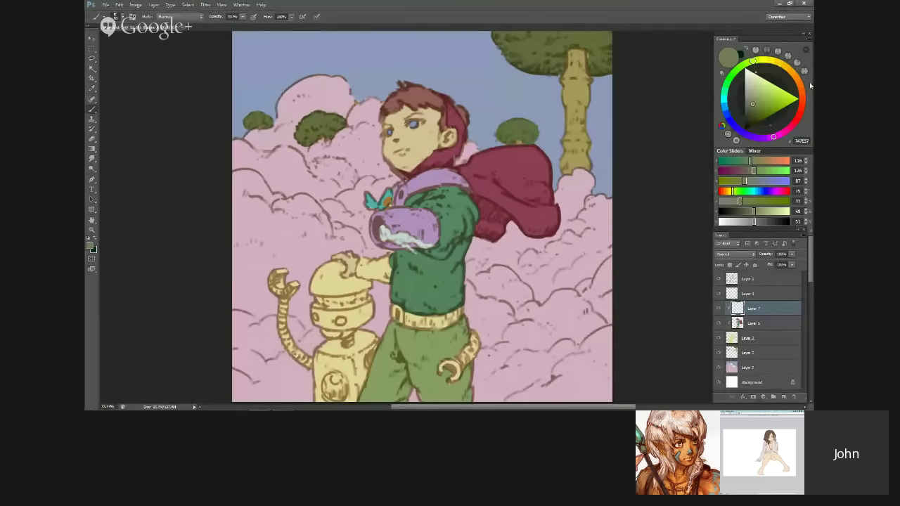
key("alt+bracketleft")
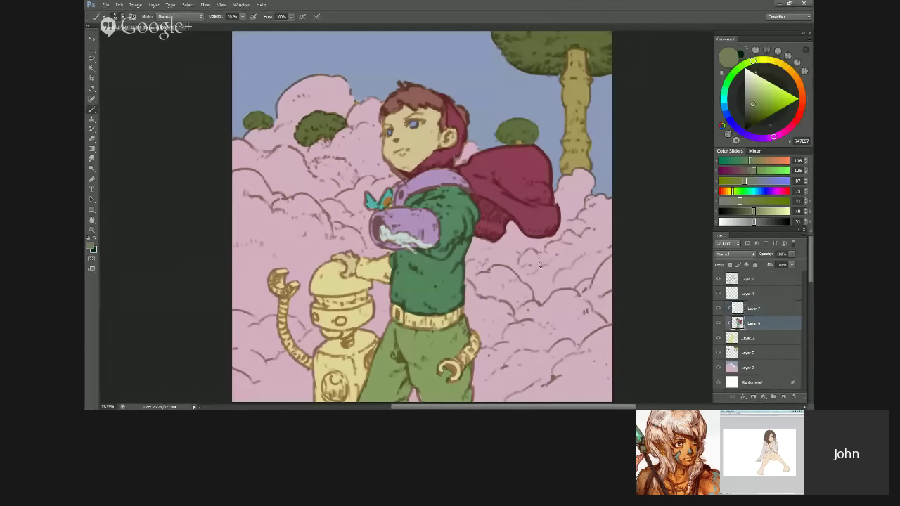
left_click(442, 189, "alt")
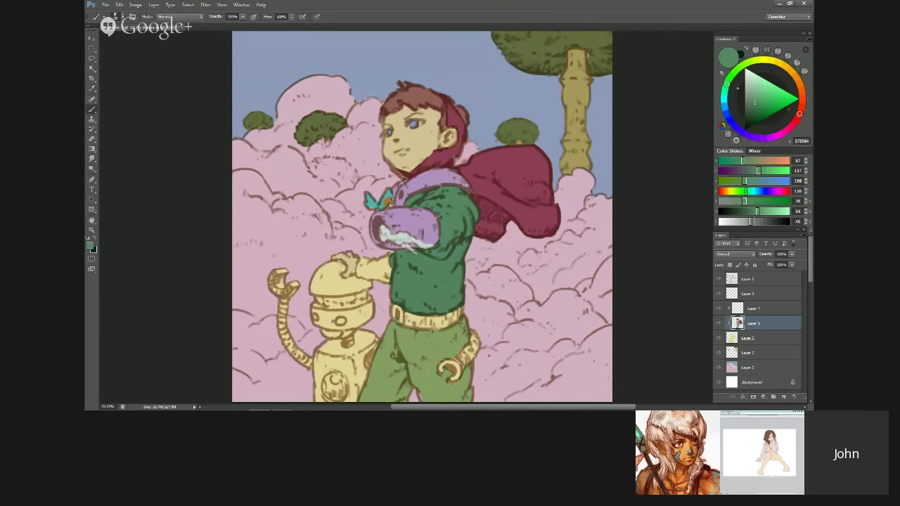
left_click(452, 152, "alt")
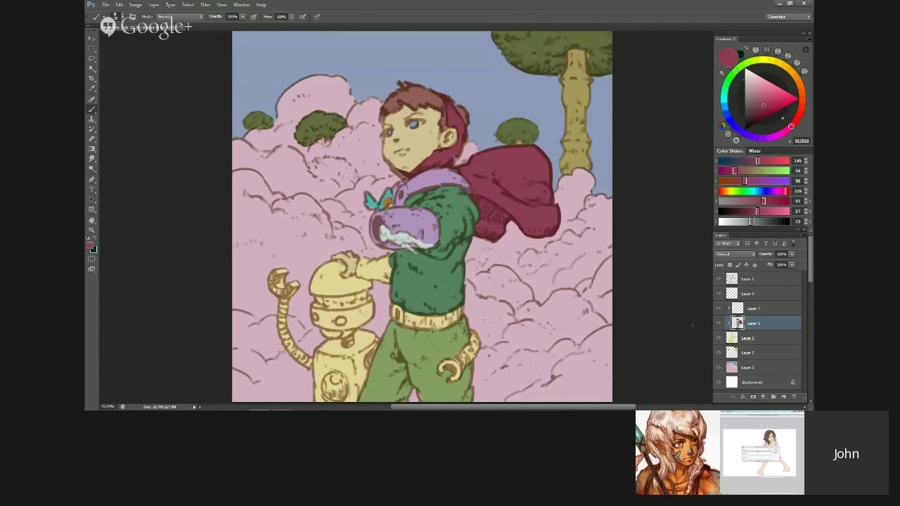
left_click(718, 322)
left_click(718, 323)
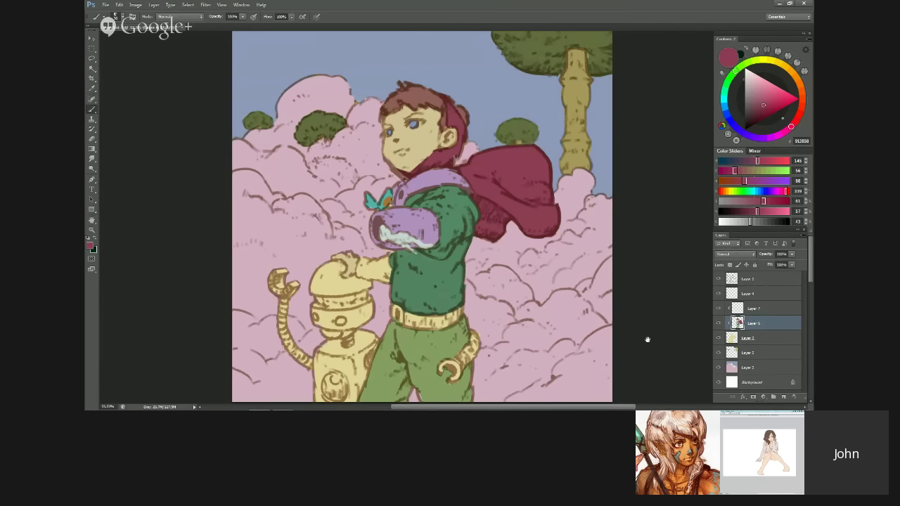
Step: Use Replace Color on Layer 6 to desaturate the purple collar and cuff to a neutral gray
left_click_drag(623, 332, 617, 311)
key("alt+bracketright")
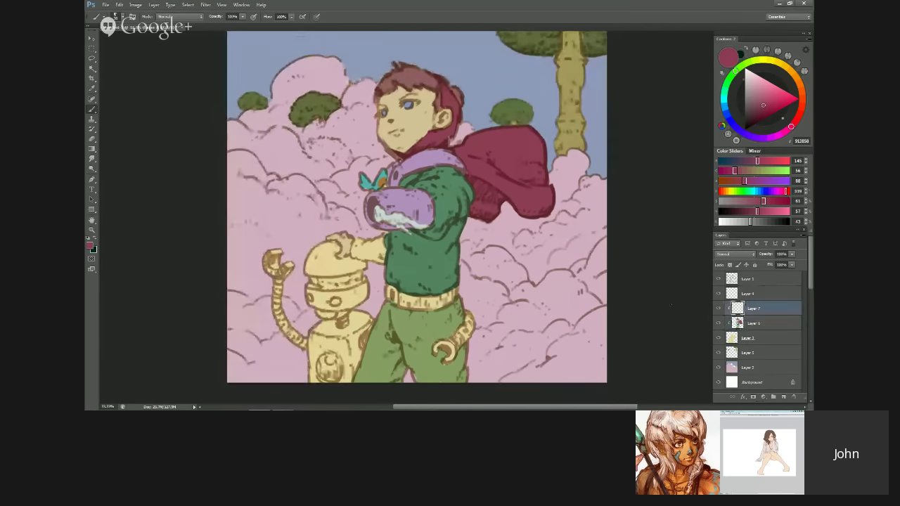
left_click(738, 325)
left_click(421, 216, "alt")
key("alt+i")
key("a")
key("r")
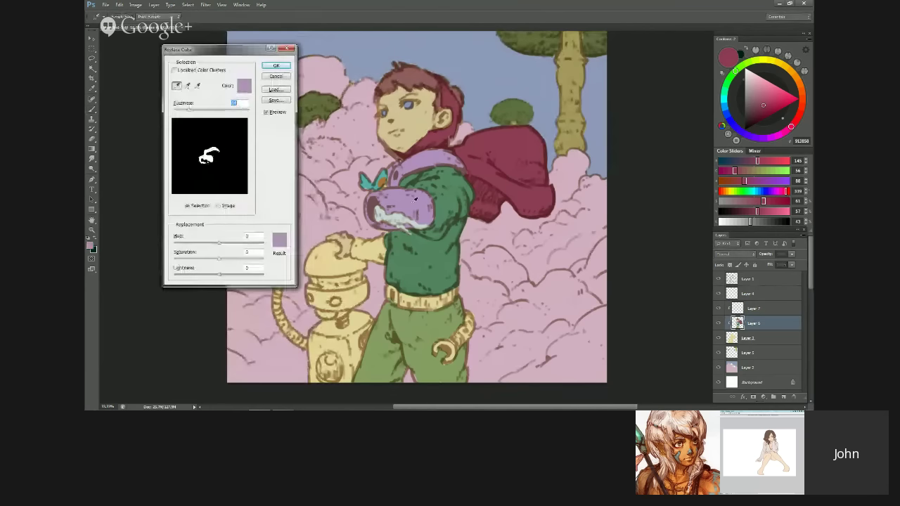
left_click_drag(220, 259, 182, 260)
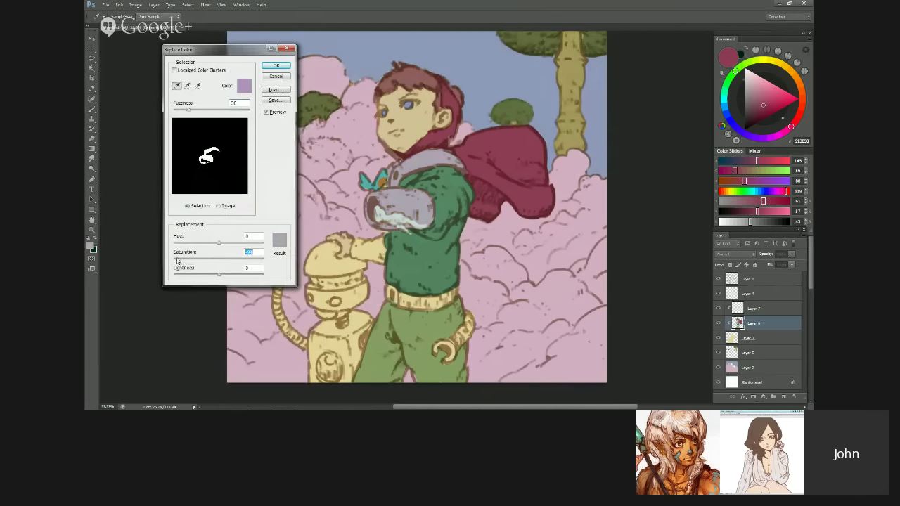
left_click(275, 65)
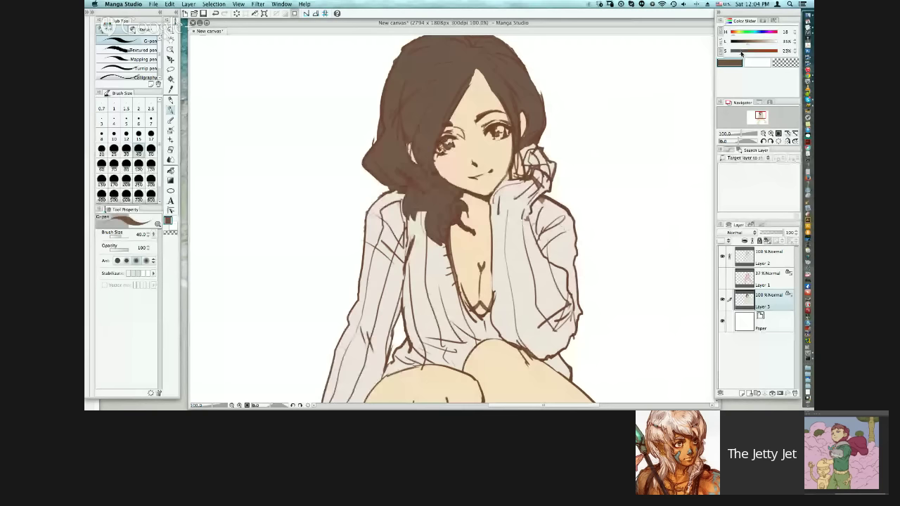
Step: Delete Layer 7 above the clothing's base color layer
left_click(745, 41)
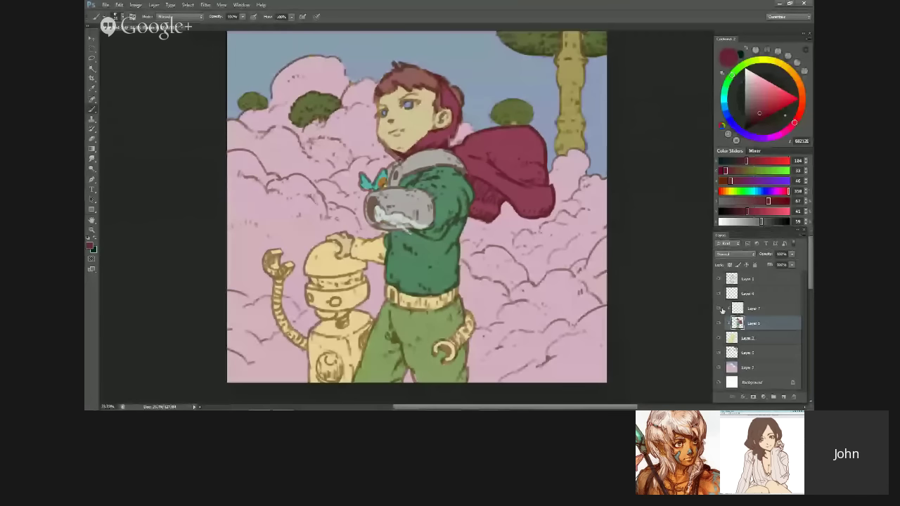
left_click_drag(777, 309, 793, 398)
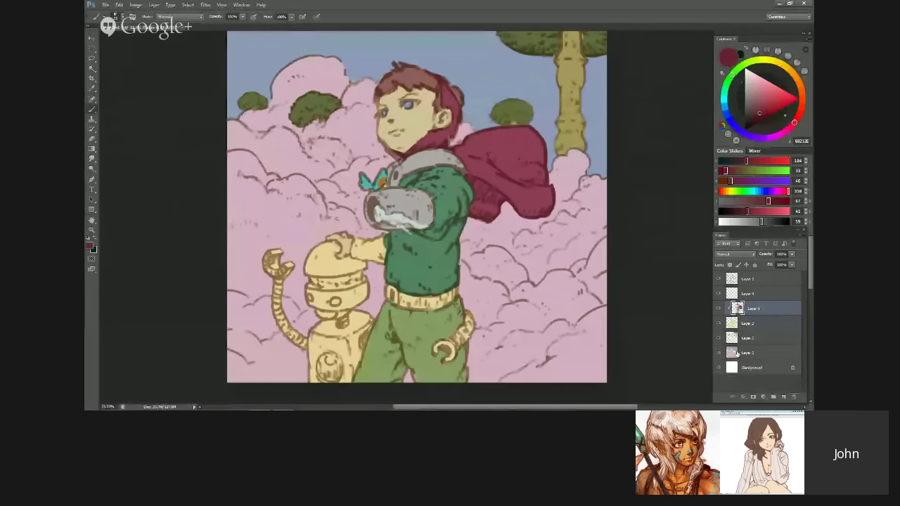
mouse_move(443, 265)
left_mouse_down()
mouse_move(455, 245)
mouse_move(451, 264)
left_mouse_up()
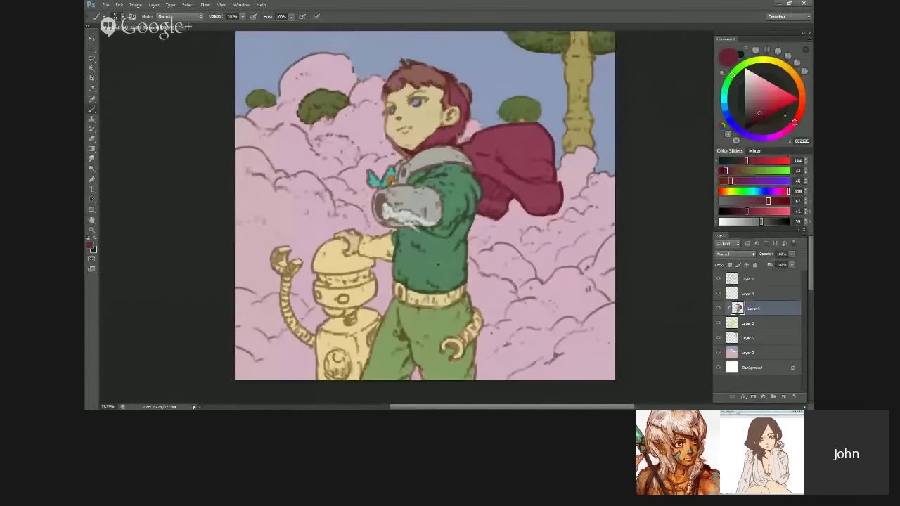
Step: Try a darker gray, mixed from the collar's sampled gray, on the boy's cuff
left_click(440, 161, "alt")
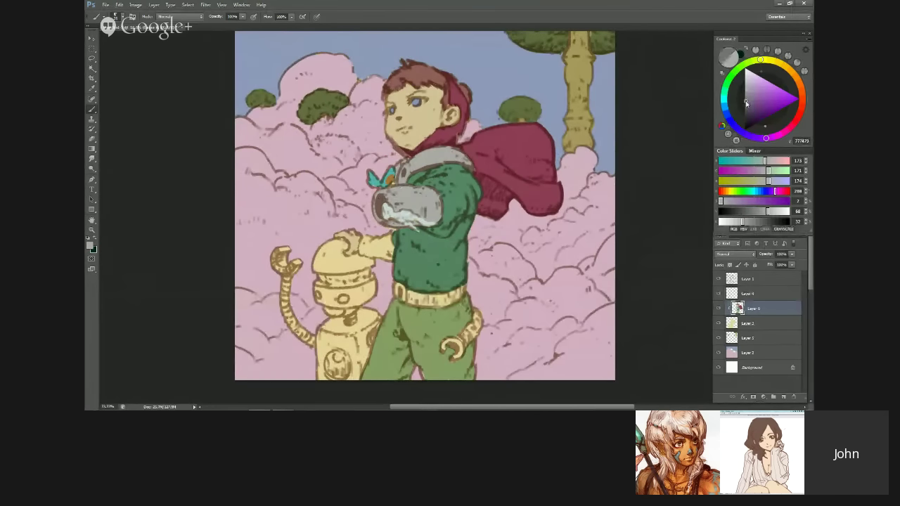
left_click(747, 104)
mouse_move(398, 199)
left_mouse_down()
mouse_move(406, 198)
mouse_move(379, 191)
mouse_move(431, 204)
mouse_move(411, 212)
left_mouse_up()
key("ctrl+alt+z")
key("ctrl+alt+z")
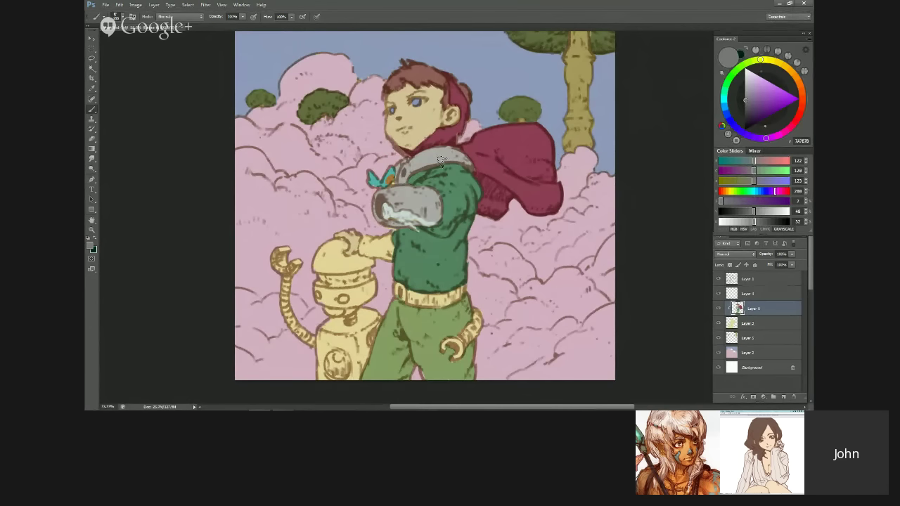
Step: Check the scene's values in a grayscale proof and paint the forearm resting on the robot with the cuff's light gray
left_click(407, 214, "alt")
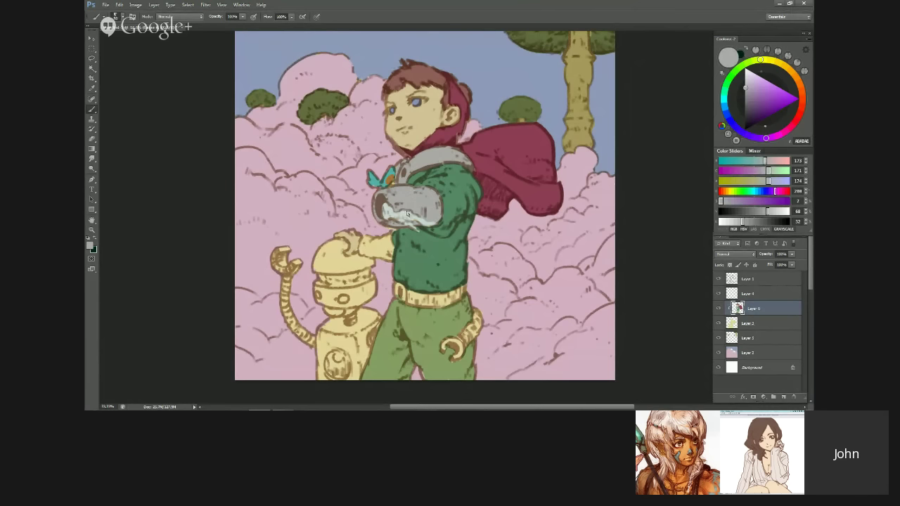
key("ctrl+y")
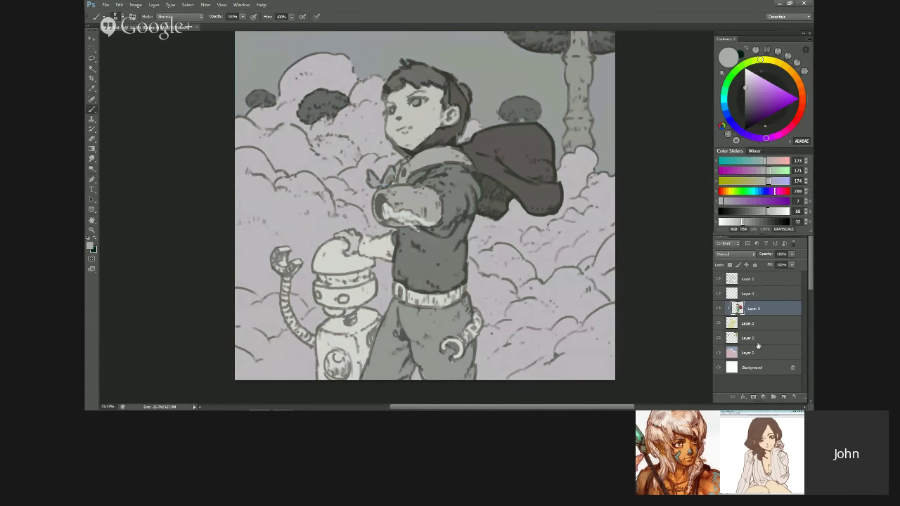
key("ctrl+minus")
key("ctrl+plus")
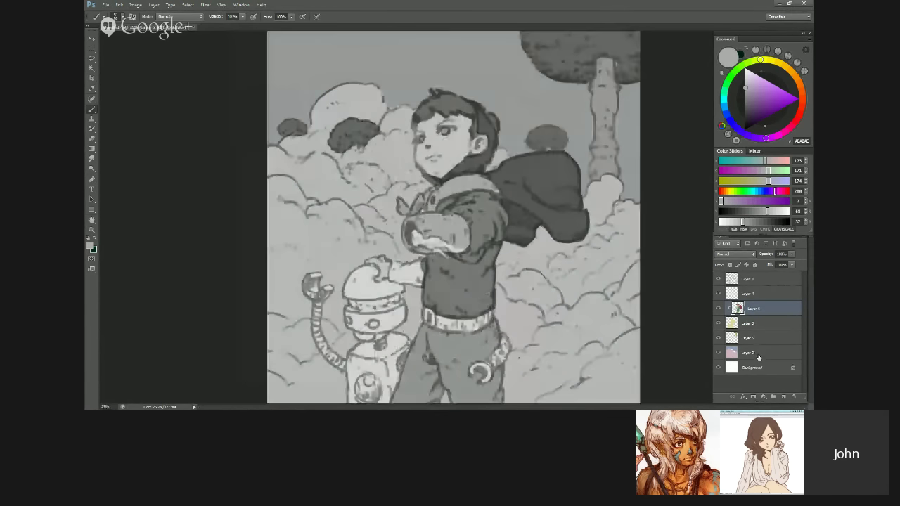
key("ctrl+y")
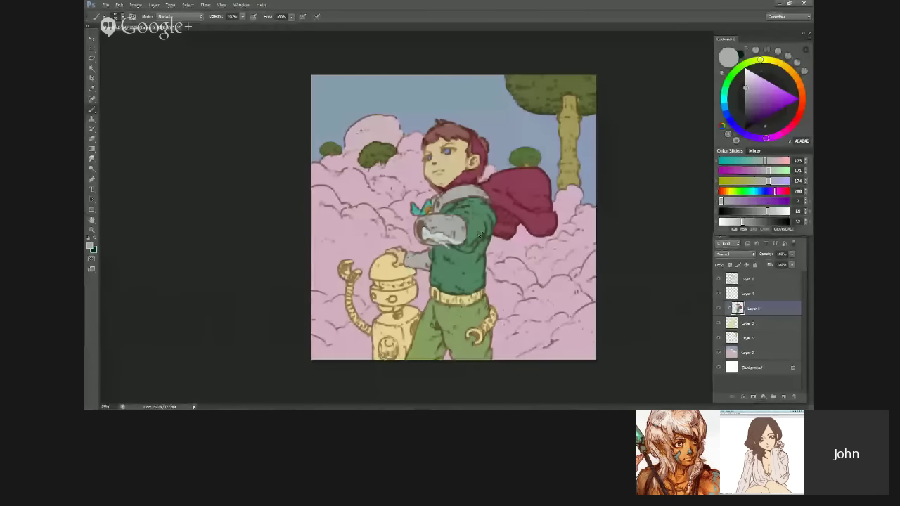
Step: Sample the cape's red, the collar's gray and the shirt's green to compare the costume's base colors
key("ctrl+plus")
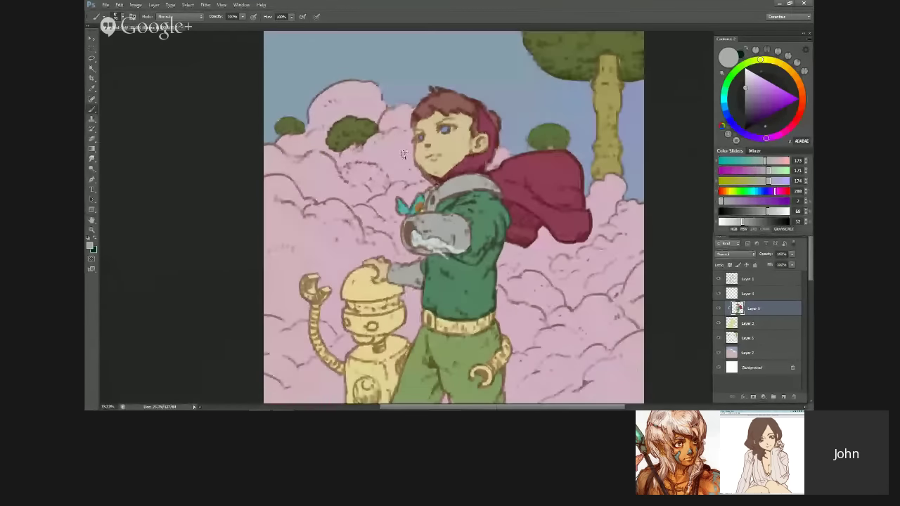
mouse_move(456, 272)
left_mouse_down()
mouse_move(449, 238)
mouse_move(440, 278)
left_mouse_up()
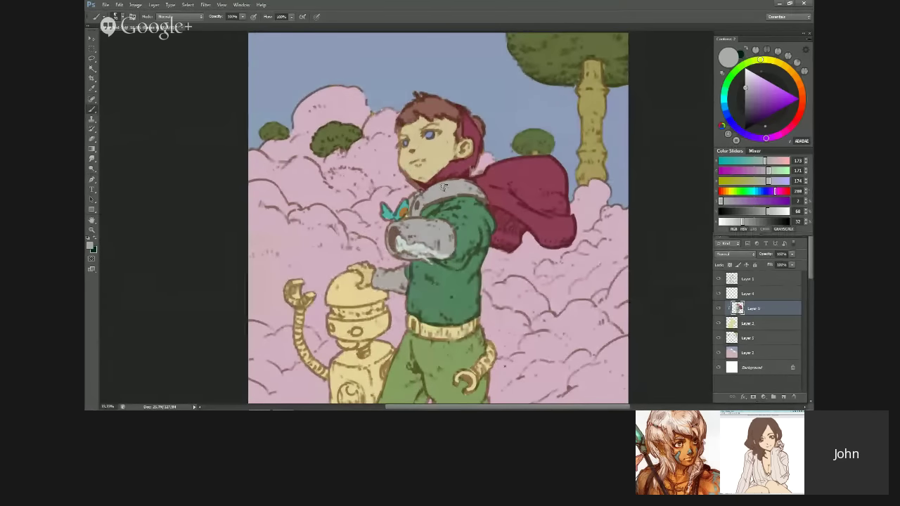
mouse_move(470, 273)
left_mouse_down()
mouse_move(467, 239)
mouse_move(468, 258)
left_mouse_up()
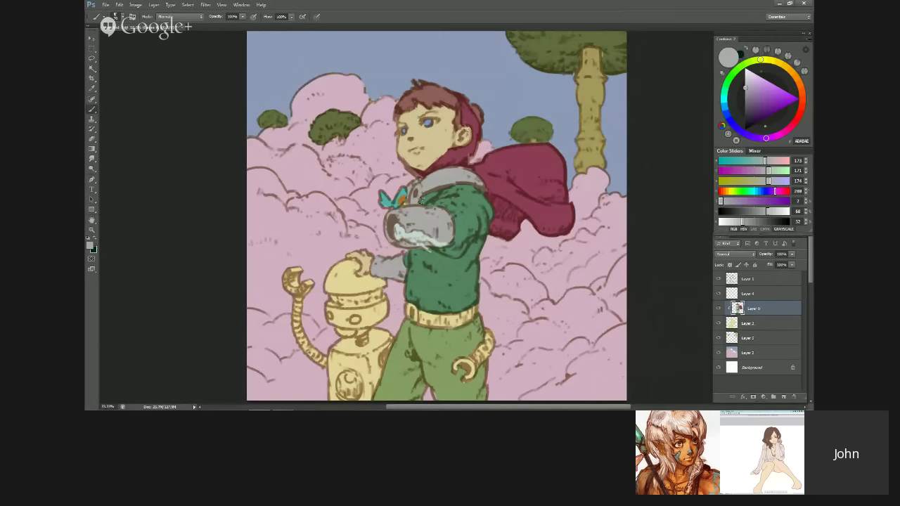
left_click(512, 159, "alt")
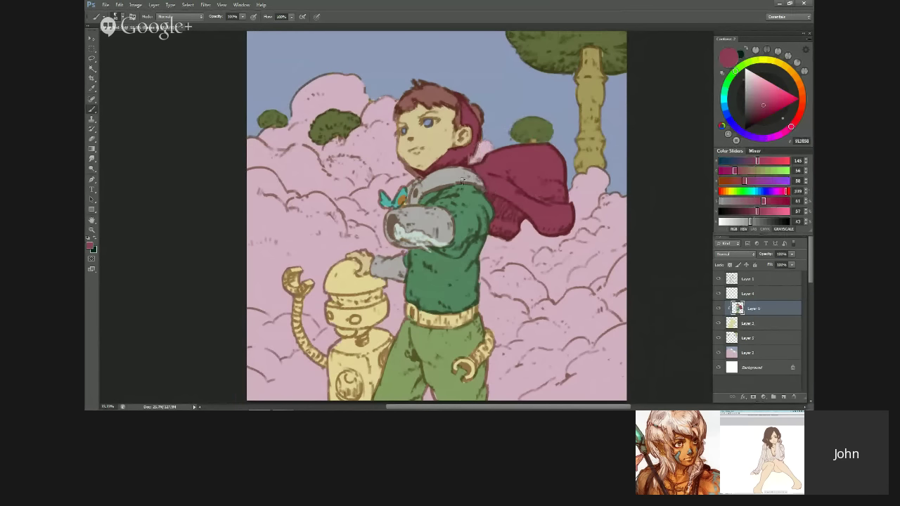
left_click(450, 174, "alt")
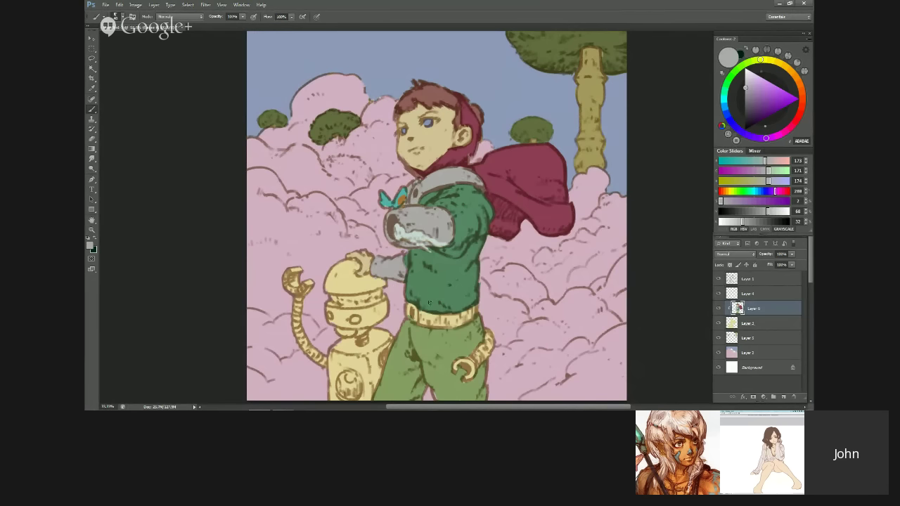
left_click(440, 246, "alt")
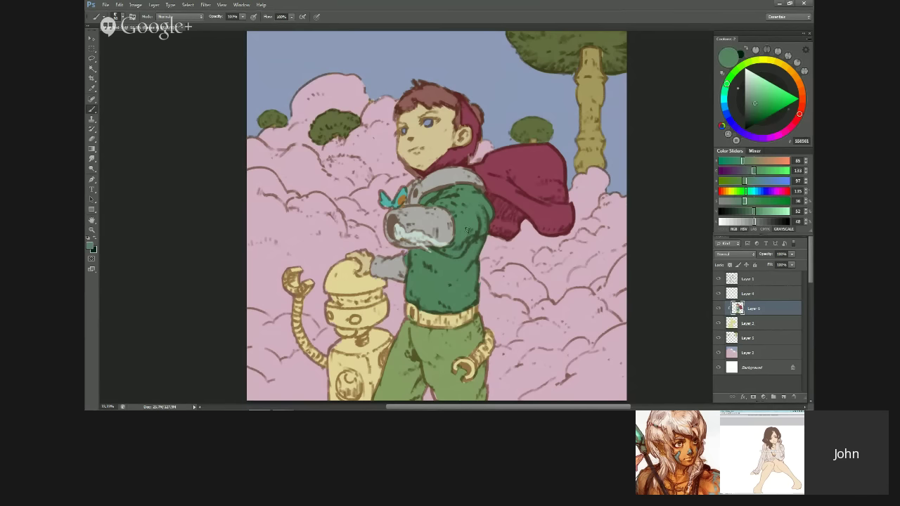
Step: Sample the trousers' green and the figure's pale yellow base color on Layer 2, comparing the figure with the clothing color layer hidden and shown
scroll(466, 229, "down", 2)
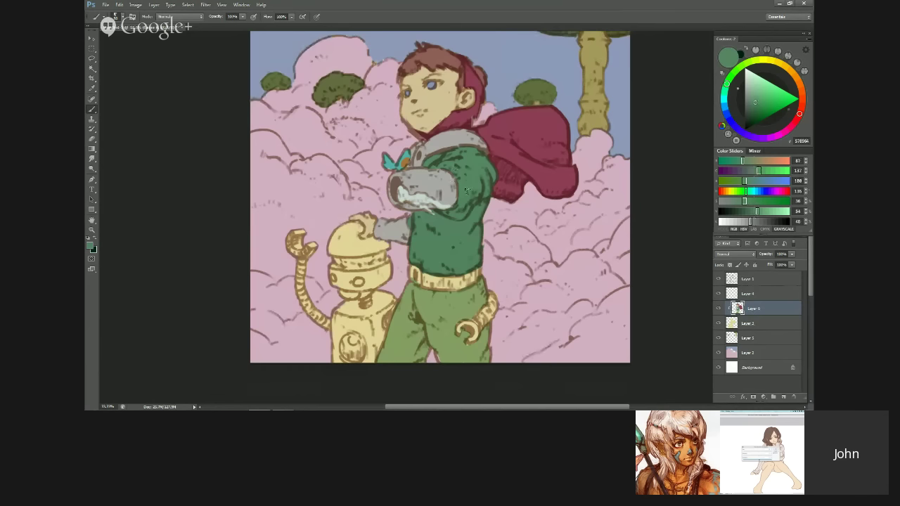
left_click(445, 325, "alt")
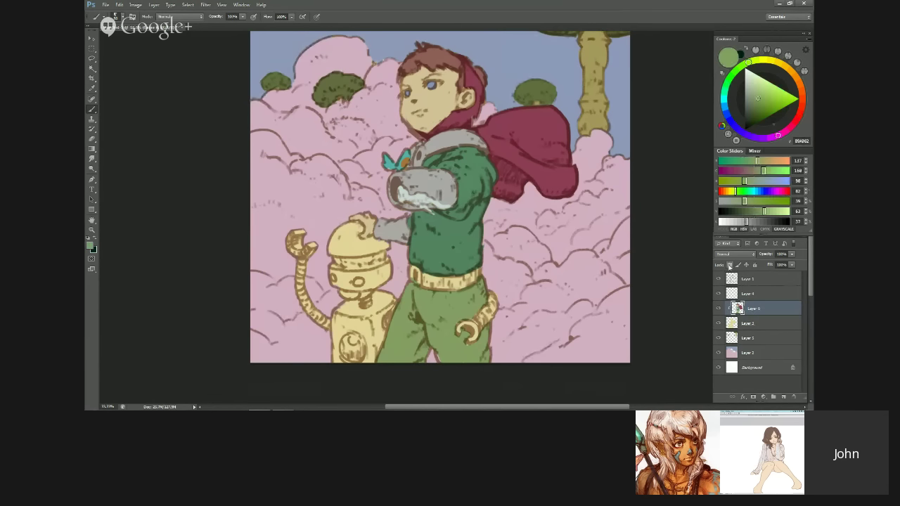
left_click(718, 309)
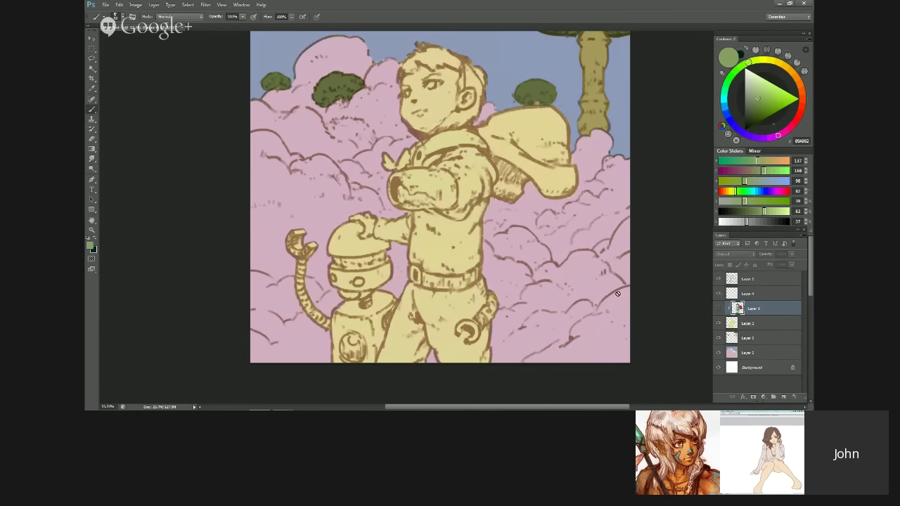
left_click(719, 309)
left_click(734, 325)
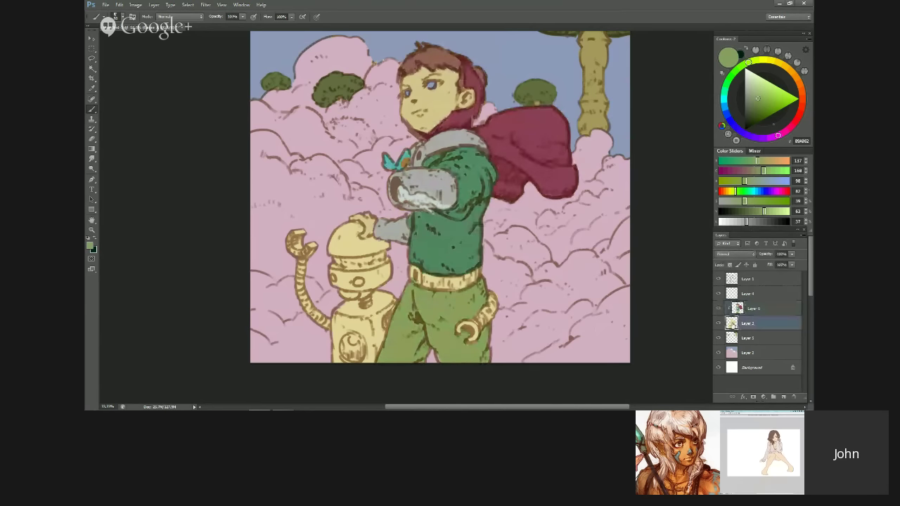
left_click(439, 344, "alt")
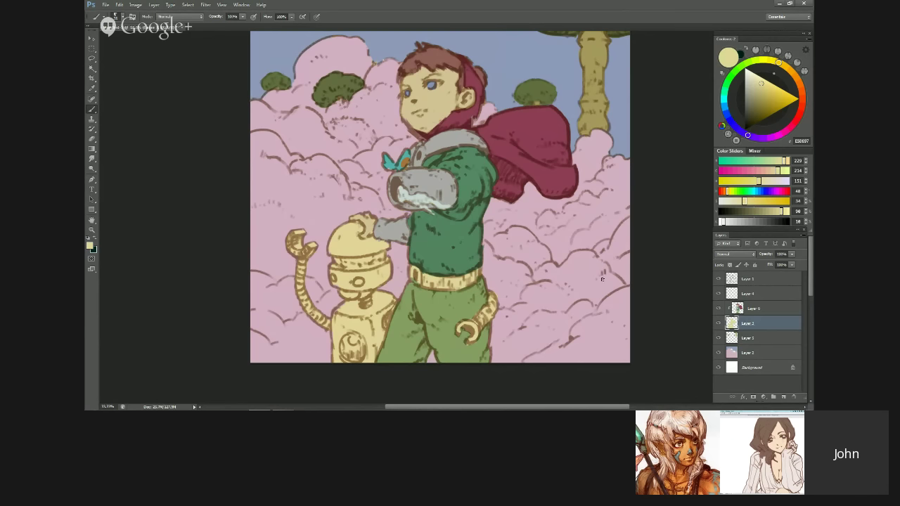
Step: Return to the clipped clothing color layer, sample the shirt's green and compare the figure with and without that layer
left_click(755, 310)
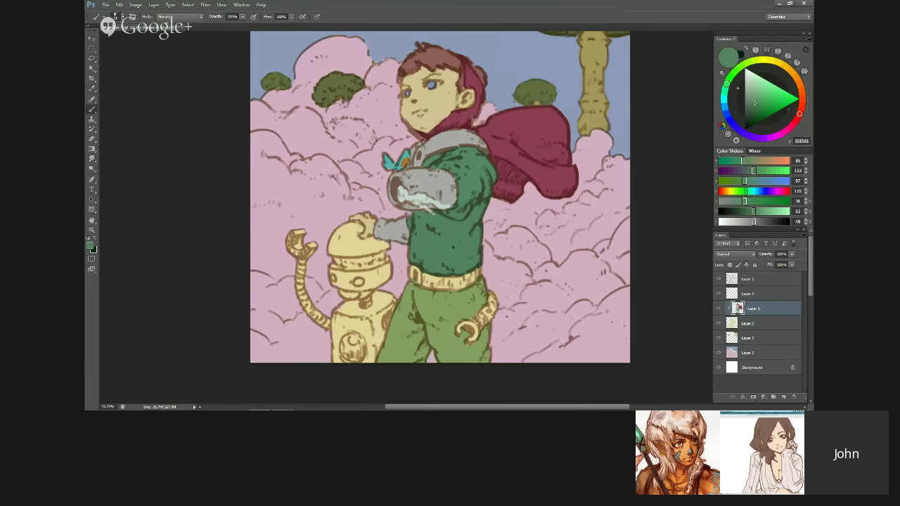
left_click_drag(466, 273, 452, 301)
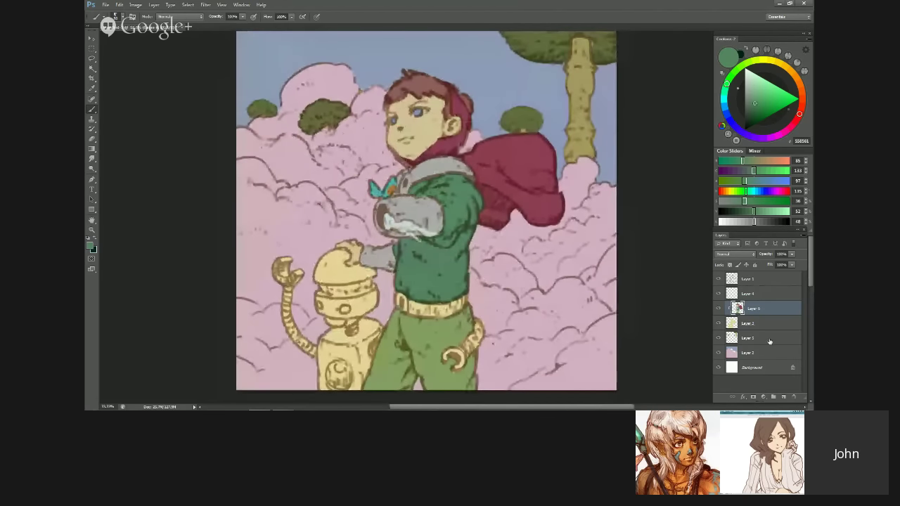
left_click(718, 310)
left_click(718, 310)
Step: Color the belt with the cape's dark red and its buckle gray, and open Replace Color for the clothing color layer
left_click(408, 238, "alt")
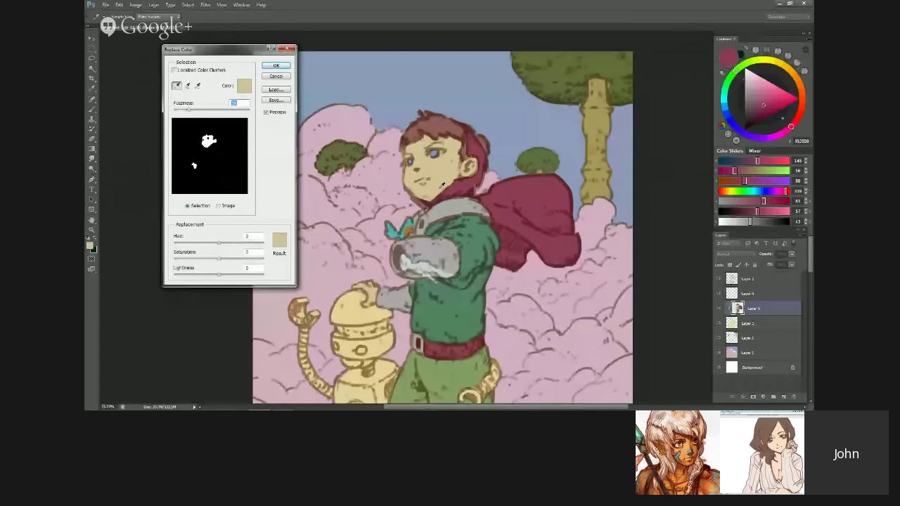
left_click_drag(239, 56, 185, 54)
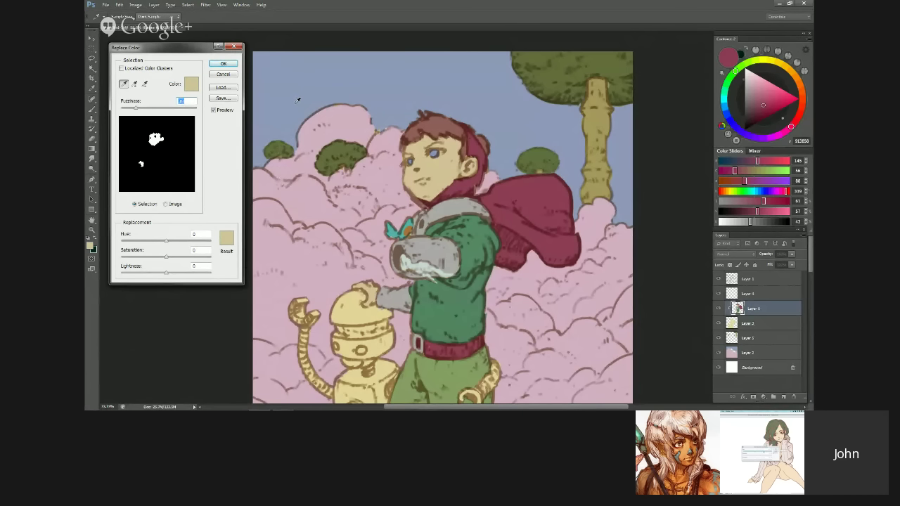
Step: Brighten the robot's yellow with Replace Color by raising its saturation and lightness, and merge the layer into the one below
left_click_drag(167, 242, 175, 260)
left_click(178, 276)
left_click(223, 63)
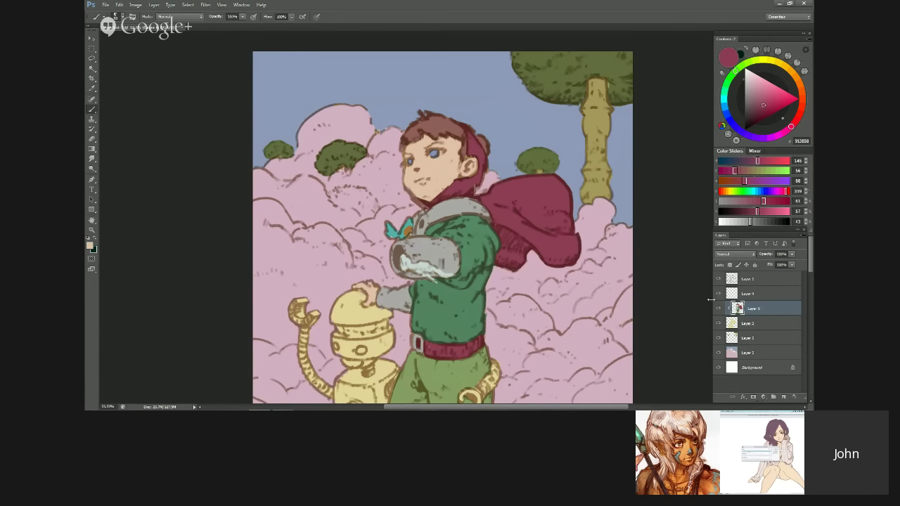
key("ctrl+e")
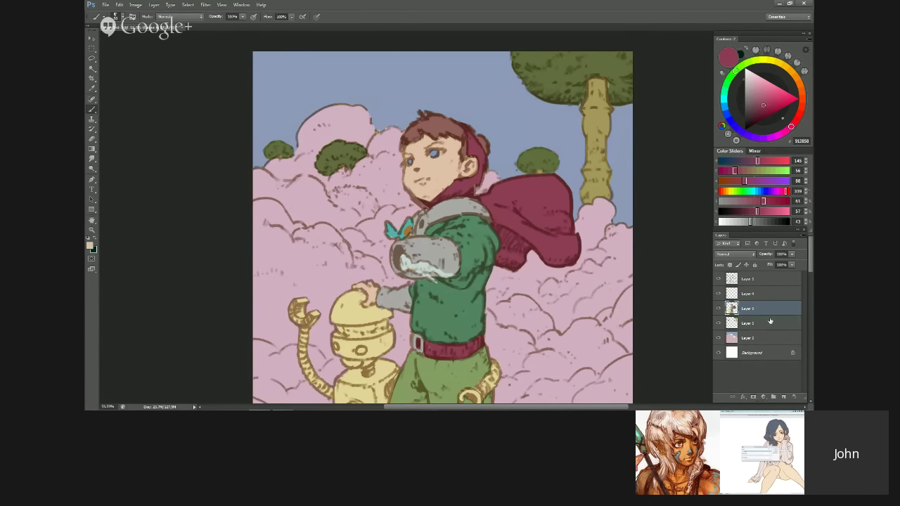
Step: Touch up the edges between hair, hood and ear using brown, maroon and skin tones sampled from the figure
left_click(465, 152, "alt")
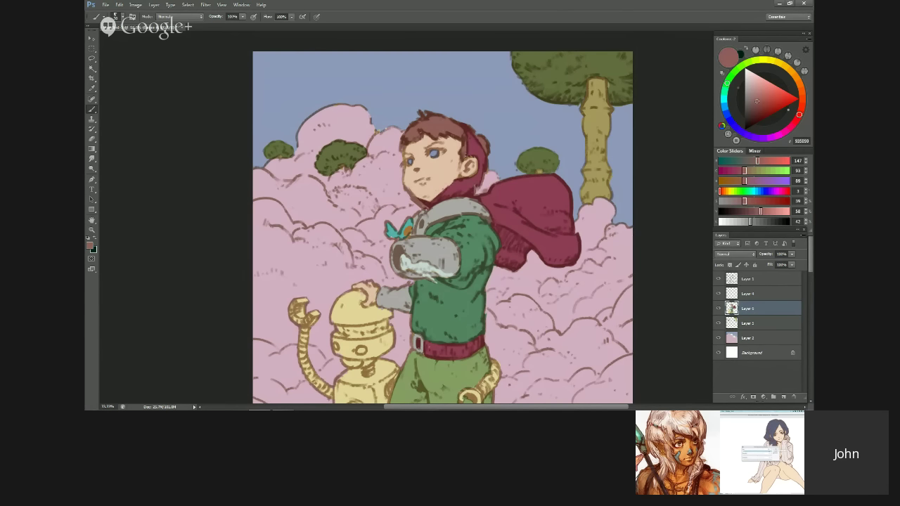
left_click(471, 153, "alt")
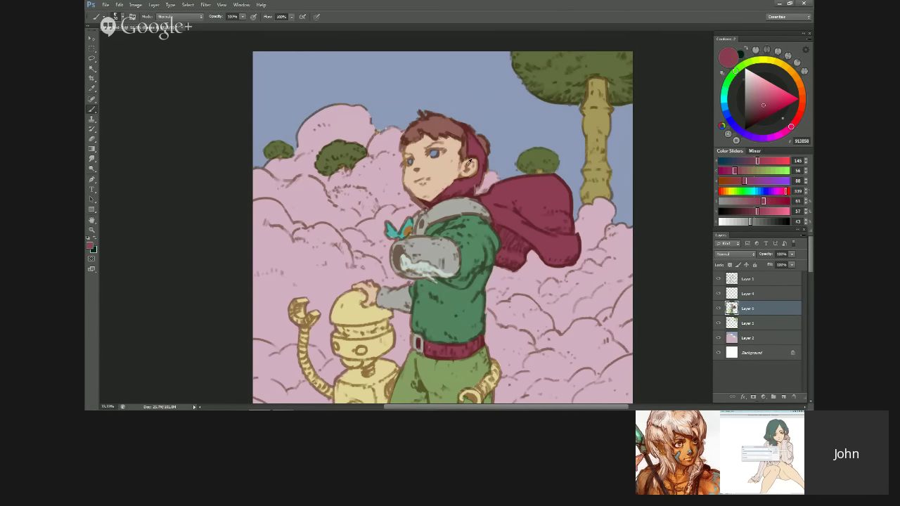
left_click(467, 161, "alt")
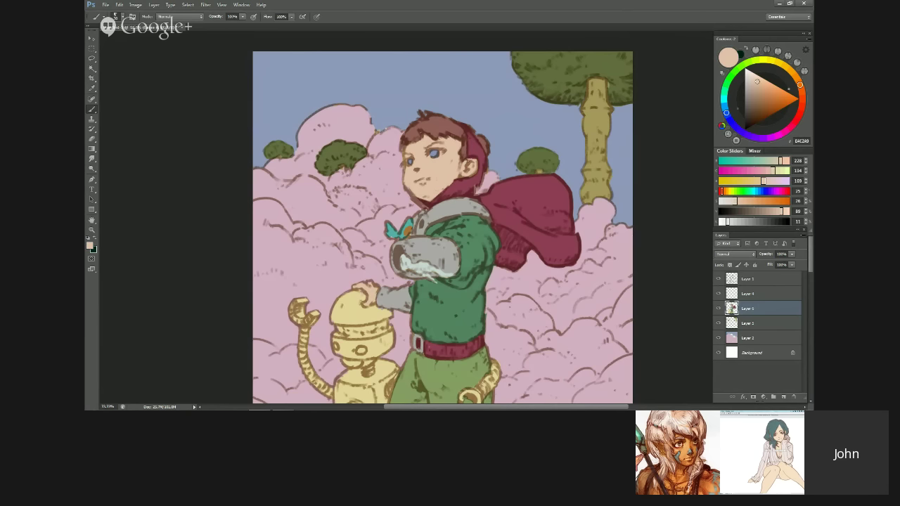
left_click(452, 171, "alt")
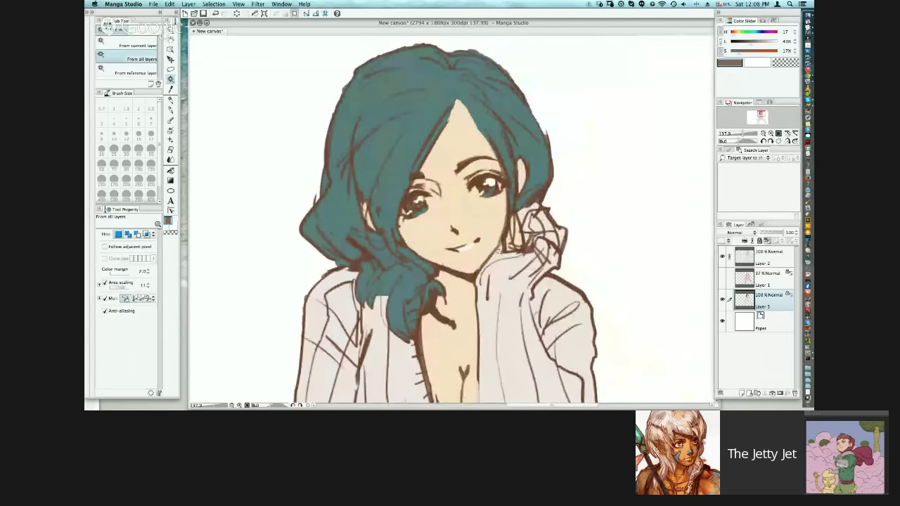
key("super+minus")
key("super+minus")
Step: Clean up the boy's hair, hood and lower face with colours sampled from those same areas
left_click(430, 131, "alt")
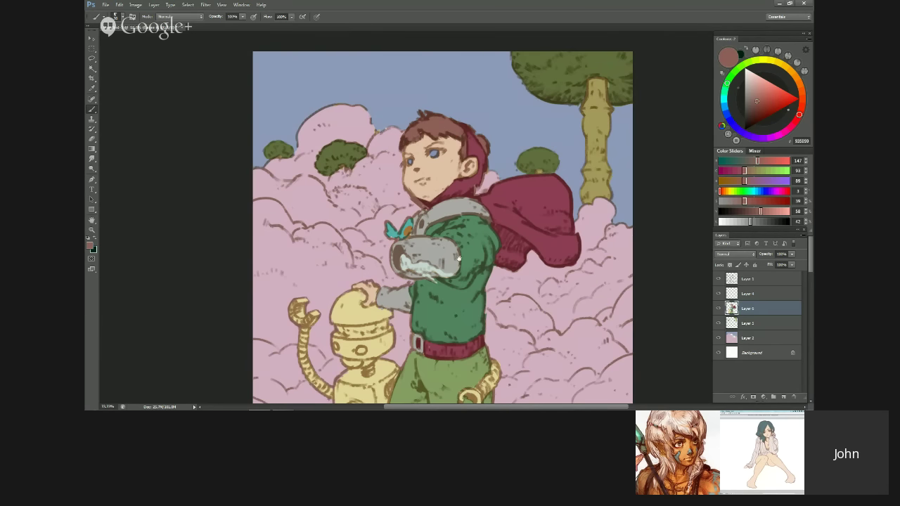
mouse_move(458, 258)
left_mouse_down()
mouse_move(457, 232)
mouse_move(455, 260)
left_mouse_up()
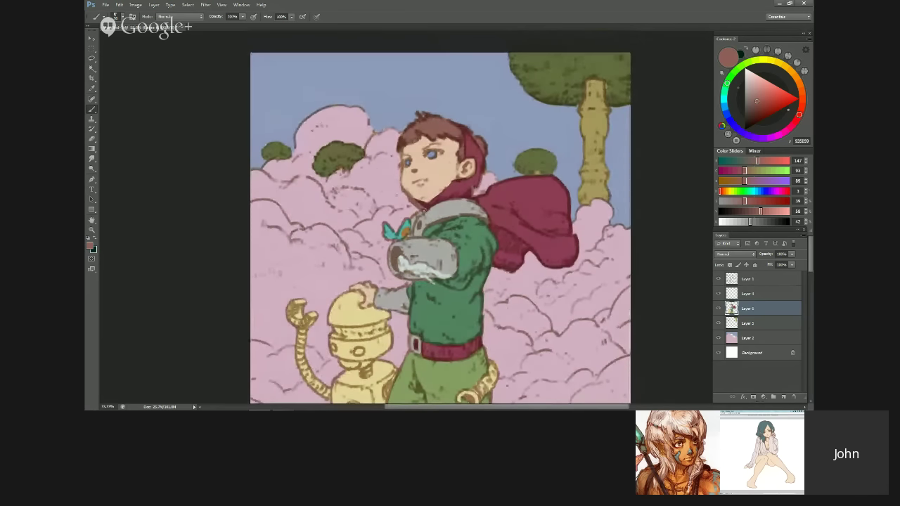
left_click(472, 184, "alt")
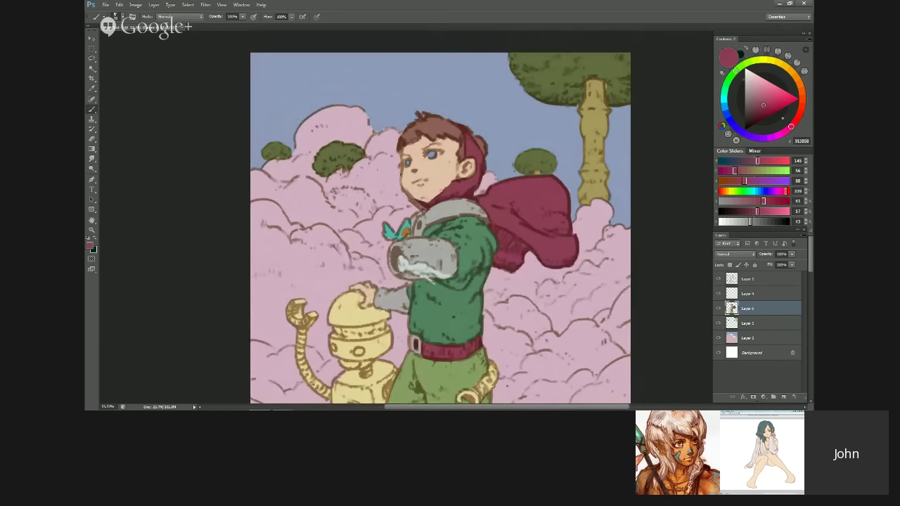
left_click(413, 185, "alt")
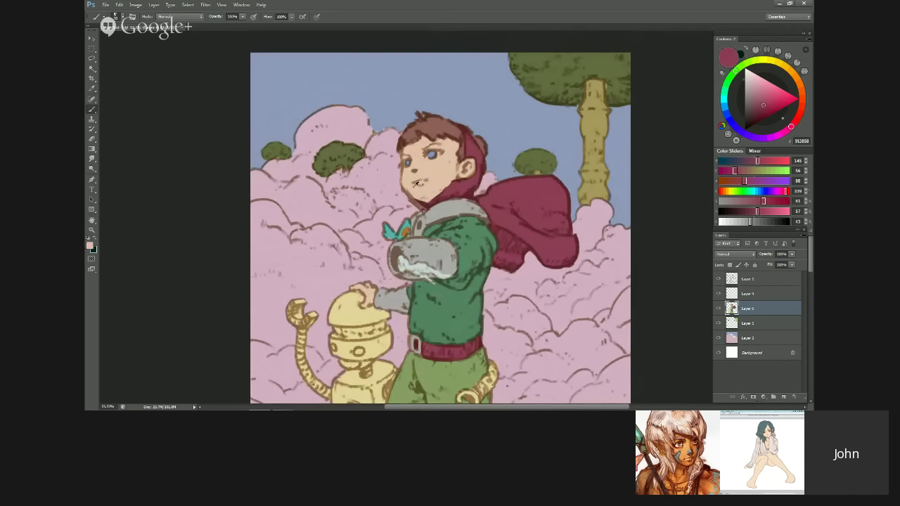
Step: Touch up the belt and the tunic's lower edge with the sampled maroon and green
left_click(426, 346, "alt")
left_click(417, 333, "alt")
left_click(431, 342, "alt")
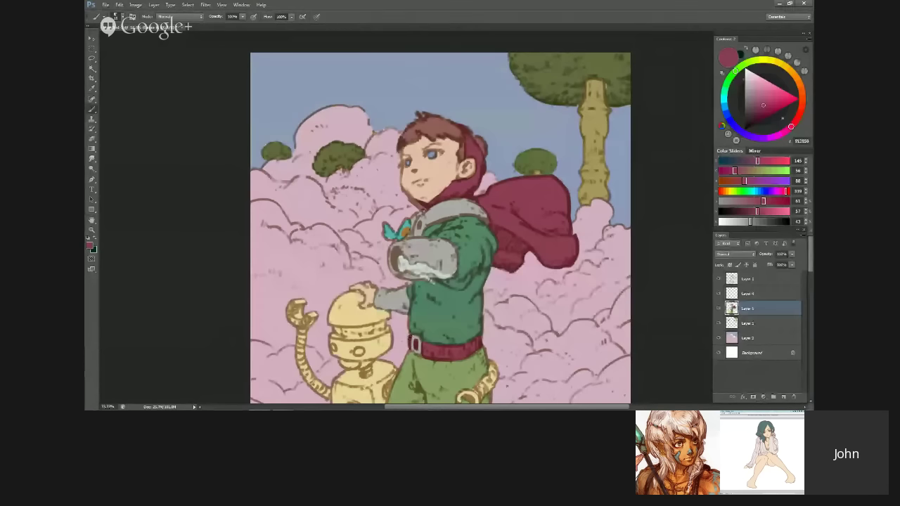
left_click_drag(457, 305, 447, 236)
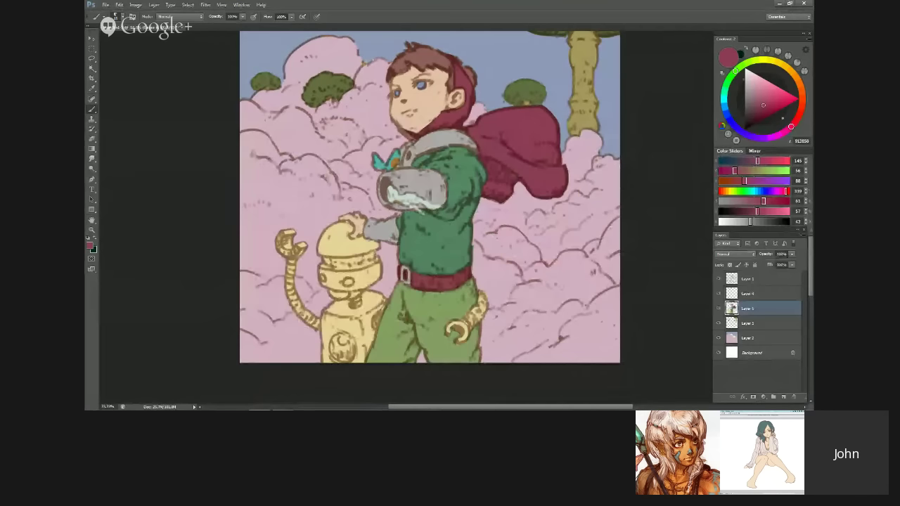
key("x")
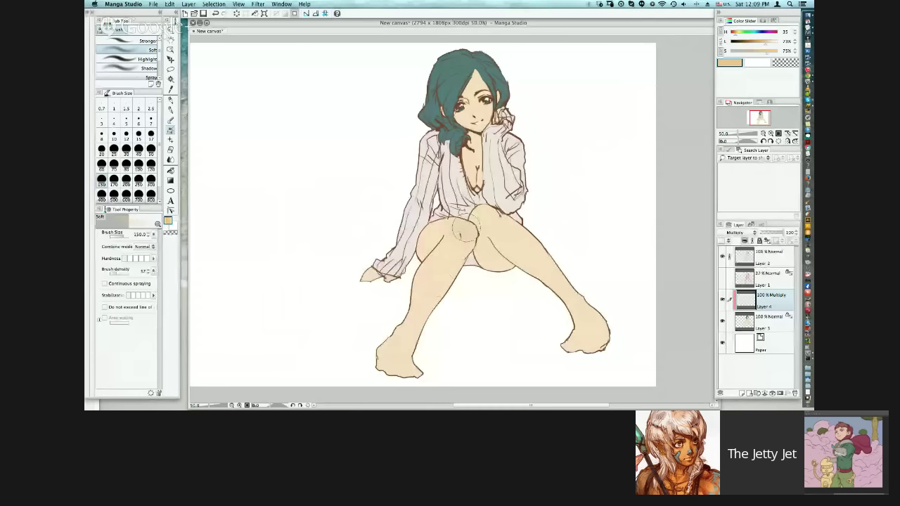
Step: Check the painting mirrored horizontally, touch up the tunic above the belt with its sampled green, and restore the original orientation
left_click(499, 159, "alt")
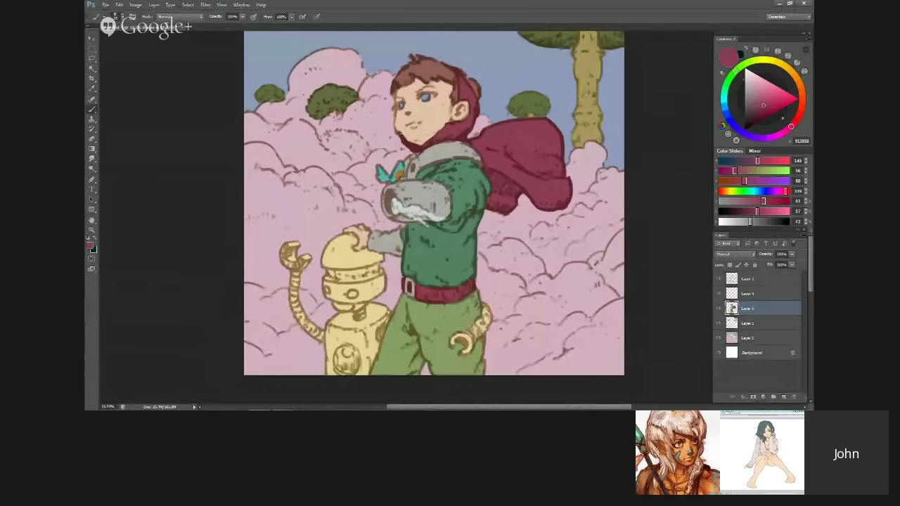
key("ctrl+shift+h")
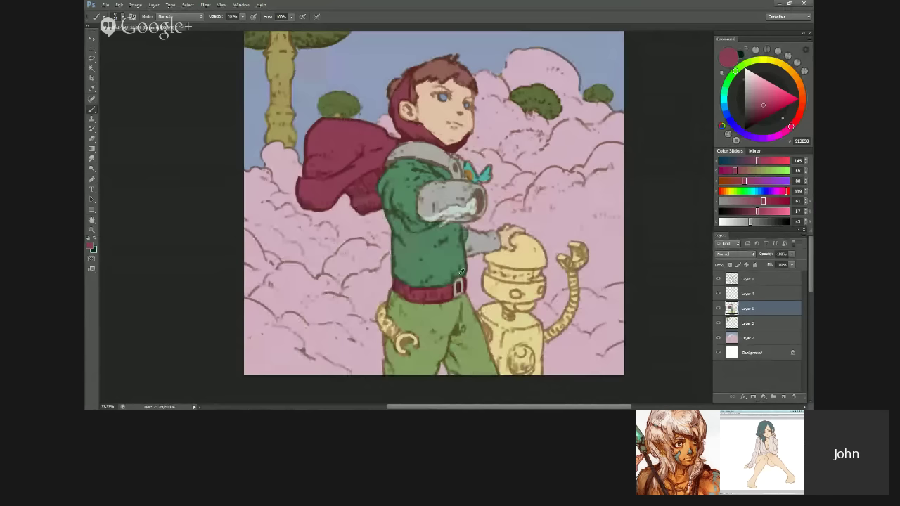
left_click(456, 260, "alt")
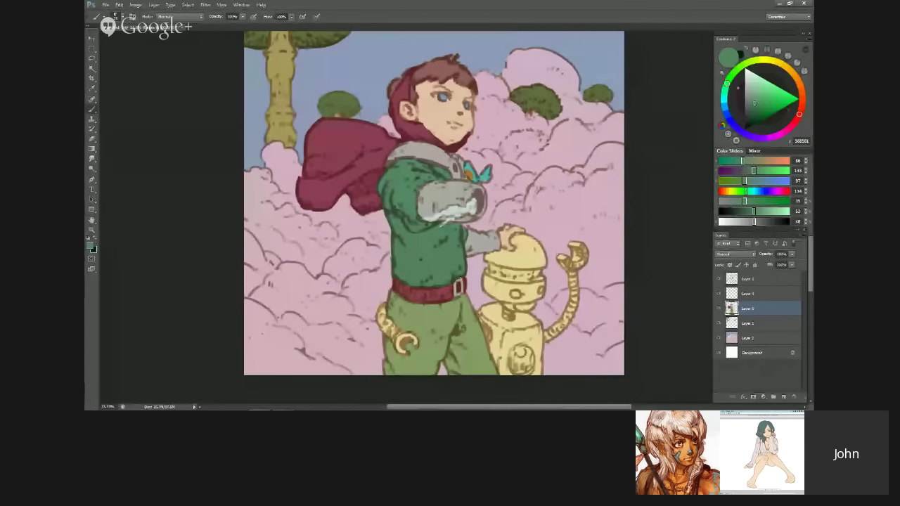
key("ctrl+shift+h")
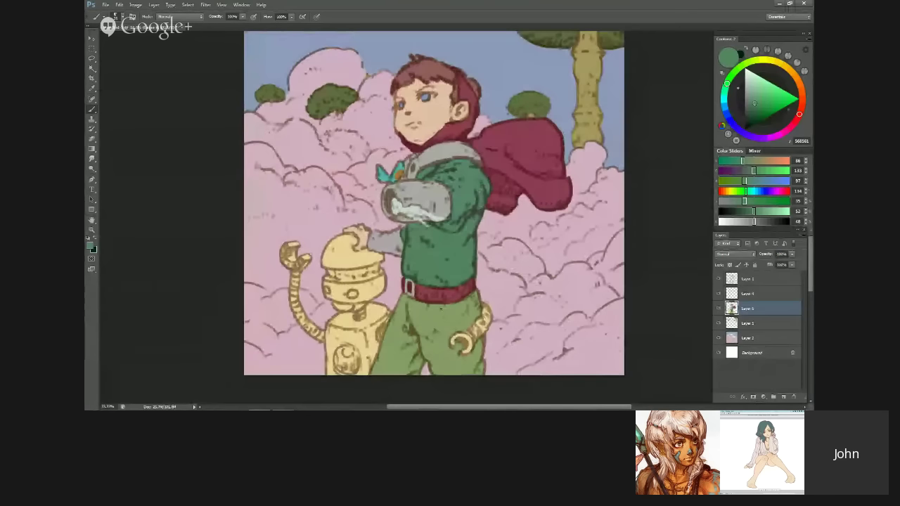
Step: Refine the edges of the robot, trousers, belt and tunic with colours sampled from each area
left_click(332, 297, "alt")
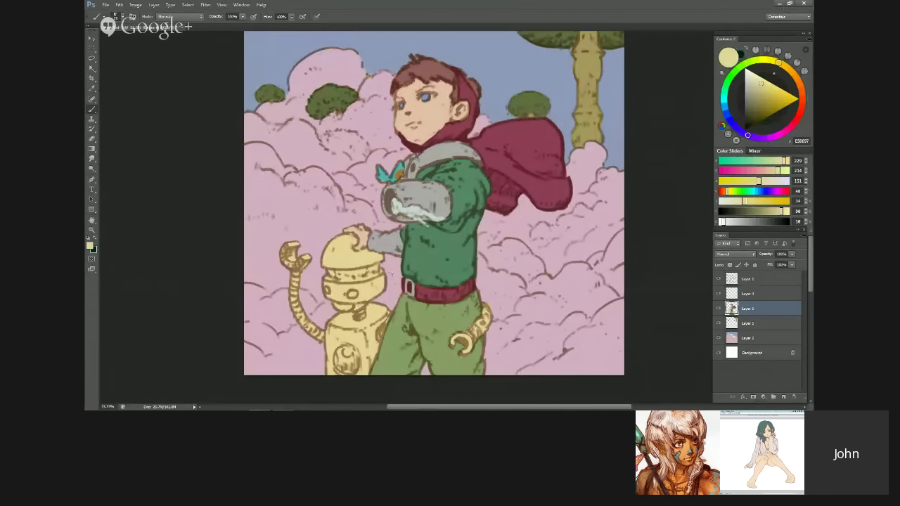
left_click(470, 304, "alt")
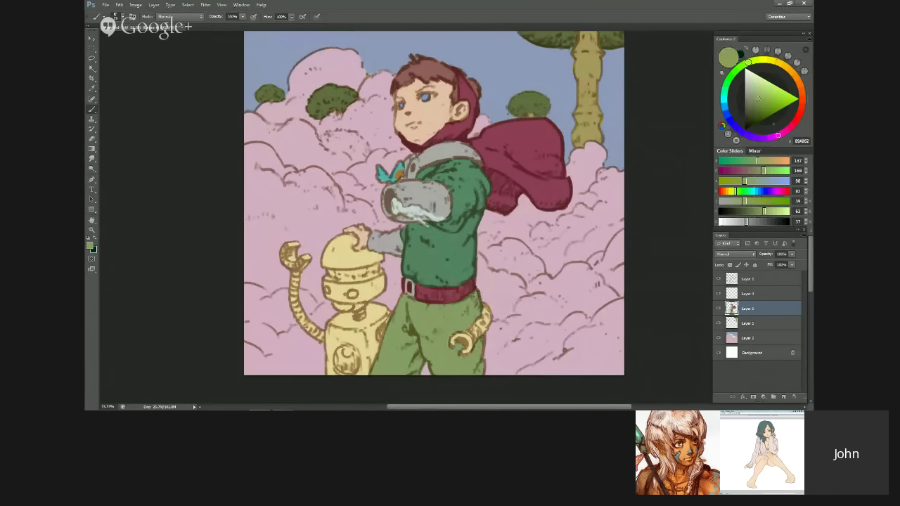
left_click(470, 288, "alt")
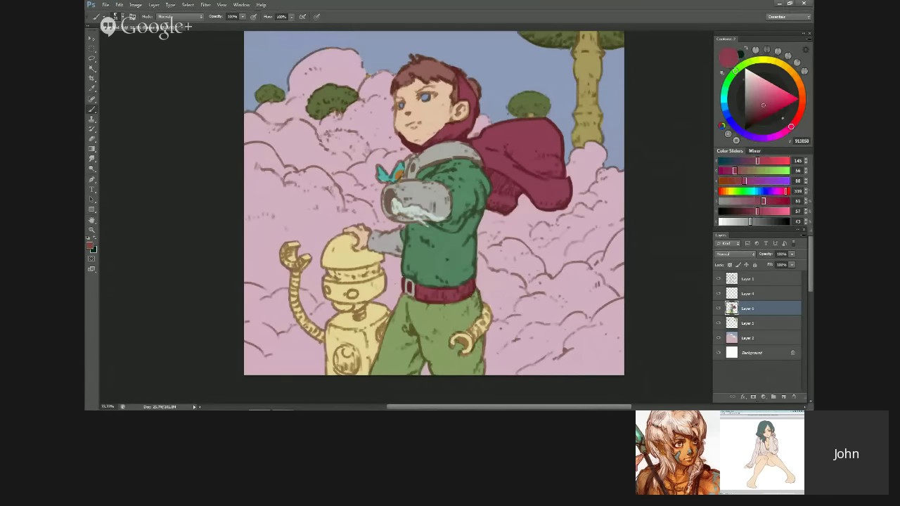
left_click(415, 257, "alt")
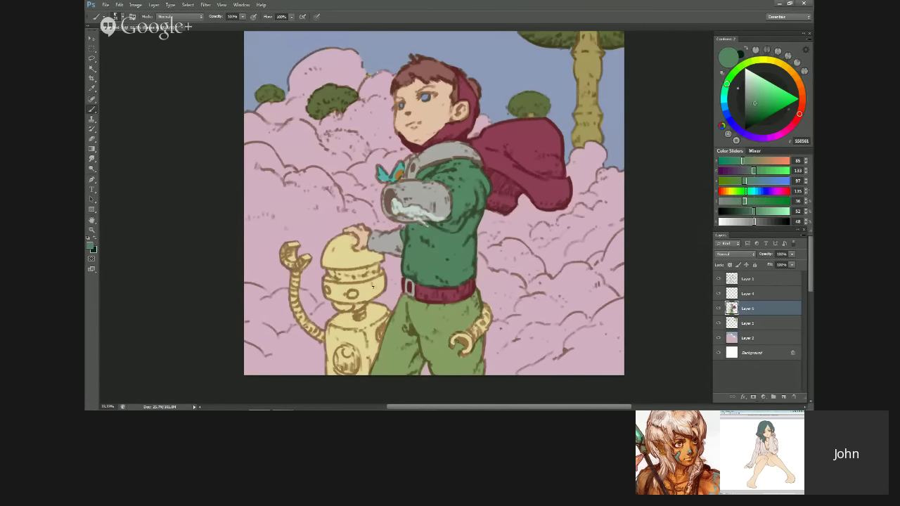
left_click(470, 335, "alt")
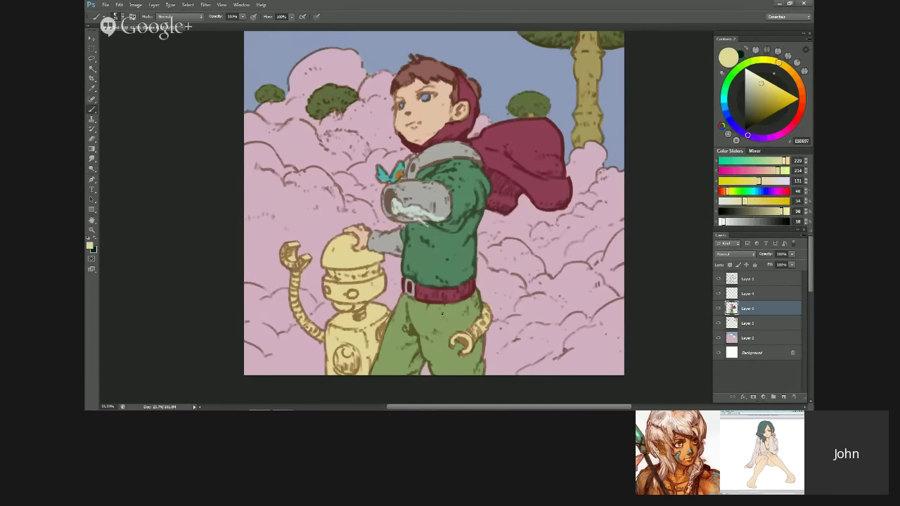
Step: Paint the robot's helmet dome and face band with the grey sampled from the boy's collar
left_click(449, 151, "alt")
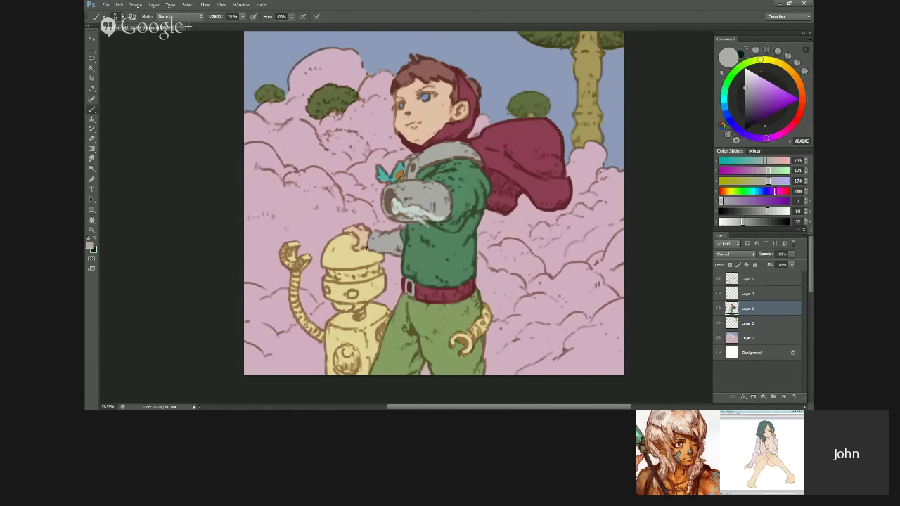
mouse_move(335, 250)
left_mouse_down()
mouse_move(340, 238)
mouse_move(327, 263)
mouse_move(374, 261)
mouse_move(362, 254)
mouse_move(355, 262)
mouse_move(348, 243)
mouse_move(330, 254)
left_mouse_up()
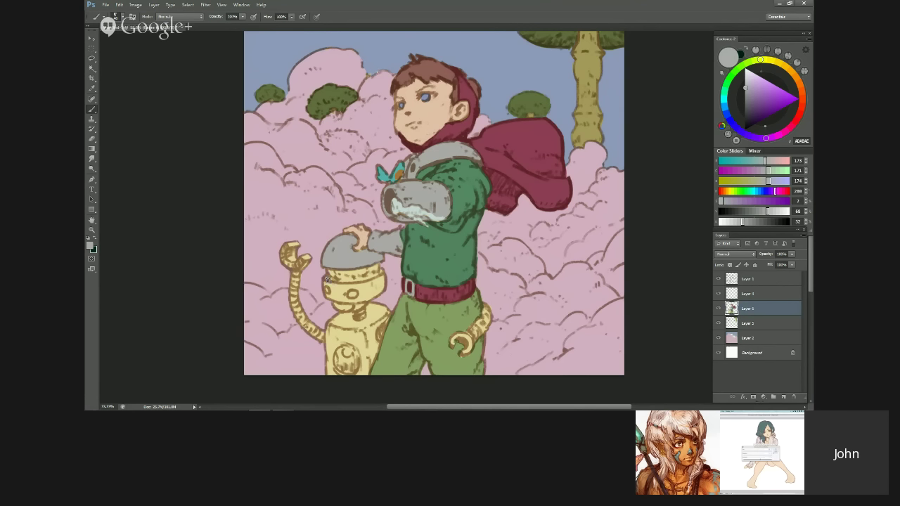
mouse_move(327, 279)
left_mouse_down()
mouse_move(371, 285)
mouse_move(359, 285)
mouse_move(381, 270)
mouse_move(380, 288)
mouse_move(362, 298)
mouse_move(356, 287)
mouse_move(330, 285)
left_mouse_up()
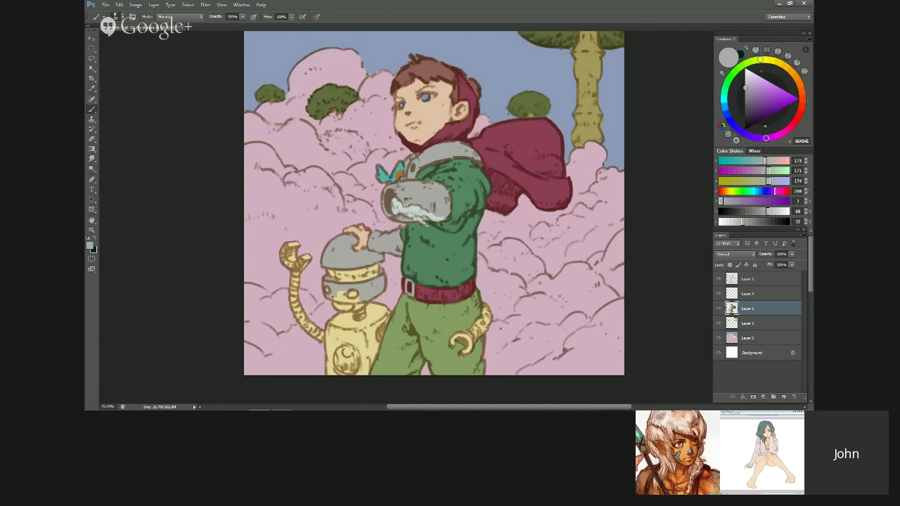
left_click_drag(333, 296, 358, 301)
Step: Fill the robot's shoulder plate and torso with the same grey, undoing a stray stroke and leaving the round chest emblem yellow
mouse_move(377, 308)
left_mouse_down()
mouse_move(374, 287)
mouse_move(355, 307)
mouse_move(343, 308)
mouse_move(349, 293)
mouse_move(341, 294)
left_mouse_up()
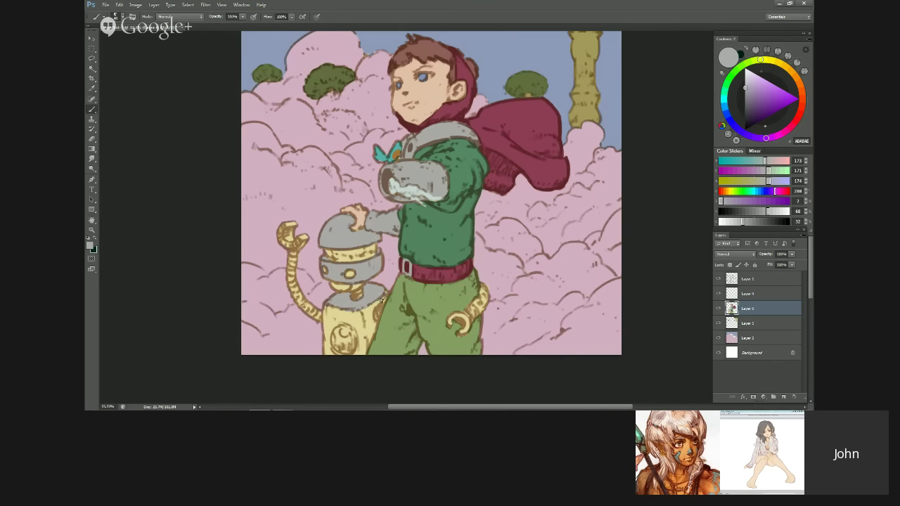
left_click_drag(371, 304, 360, 352)
key("ctrl+z")
mouse_move(360, 308)
left_mouse_down()
mouse_move(356, 360)
mouse_move(352, 314)
mouse_move(358, 327)
mouse_move(333, 317)
mouse_move(348, 316)
mouse_move(331, 306)
mouse_move(326, 332)
mouse_move(335, 324)
left_mouse_up()
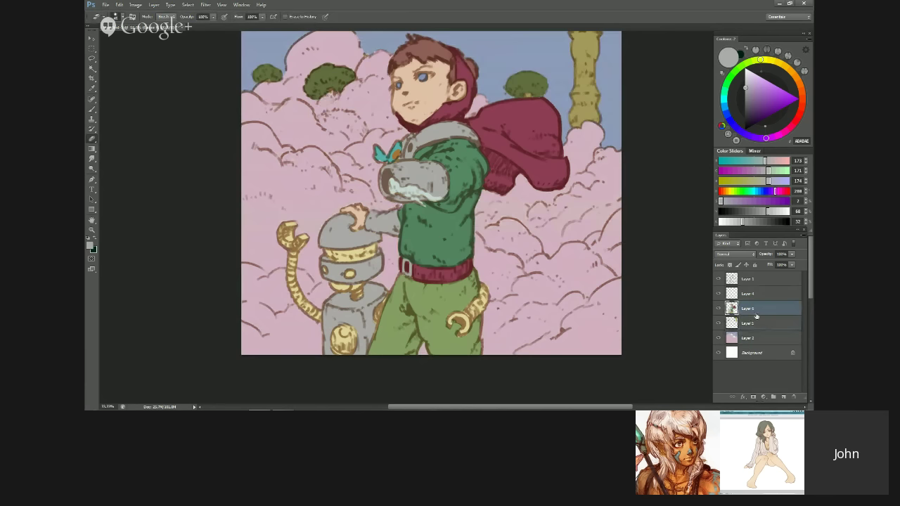
Step: Erase stray marks in the clouds beside the tunic on the layer directly below the character layer
left_click(750, 324)
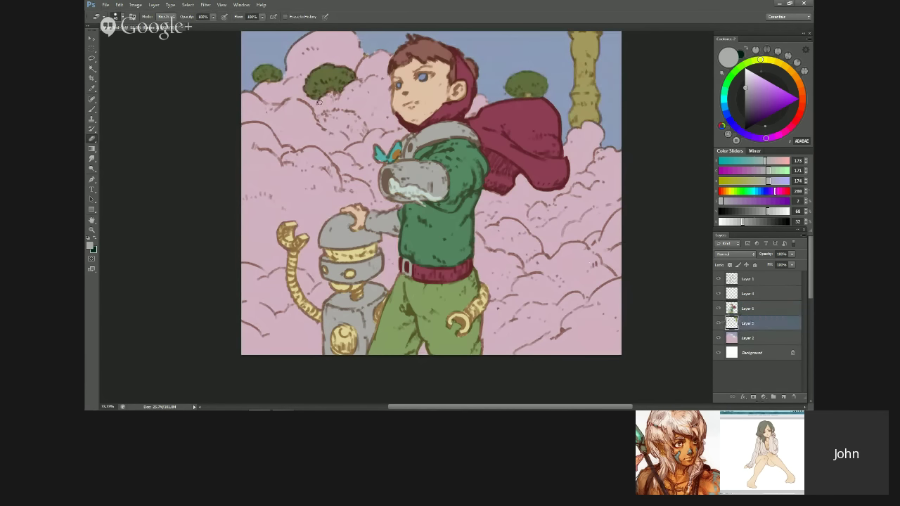
left_click_drag(499, 209, 473, 261)
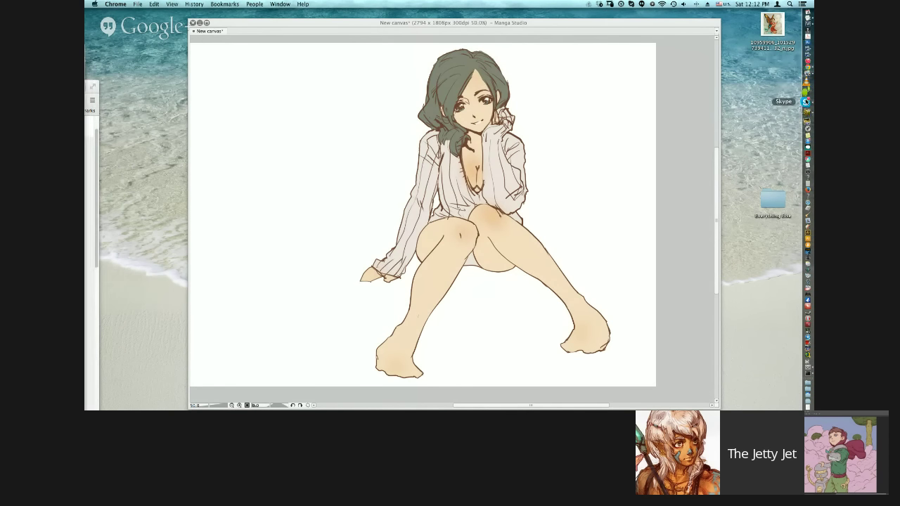
left_click(806, 101)
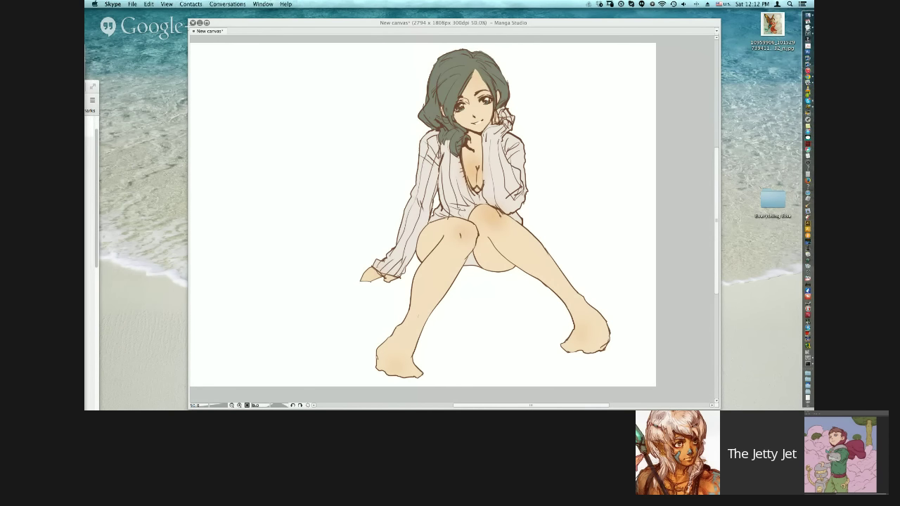
key("super+Tab")
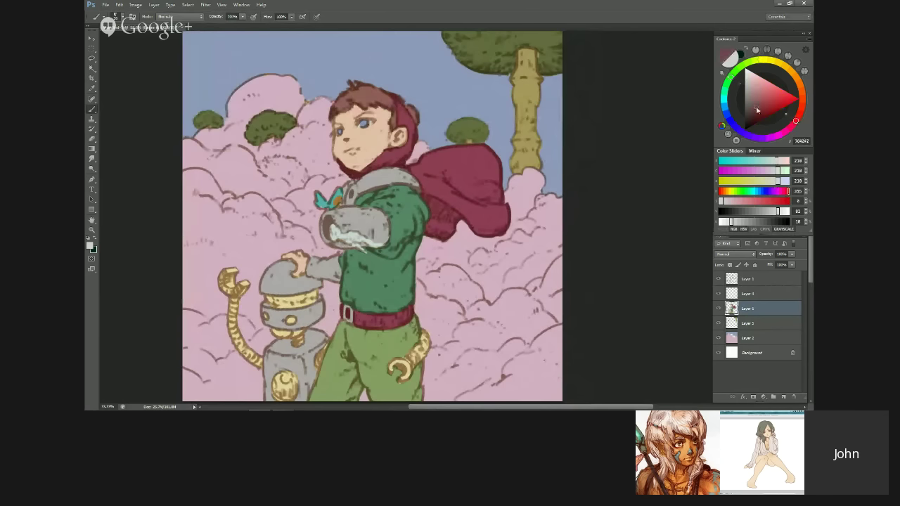
Step: Paint both of the robot's round eyes dark red on the character layer
left_click_drag(289, 320, 289, 319)
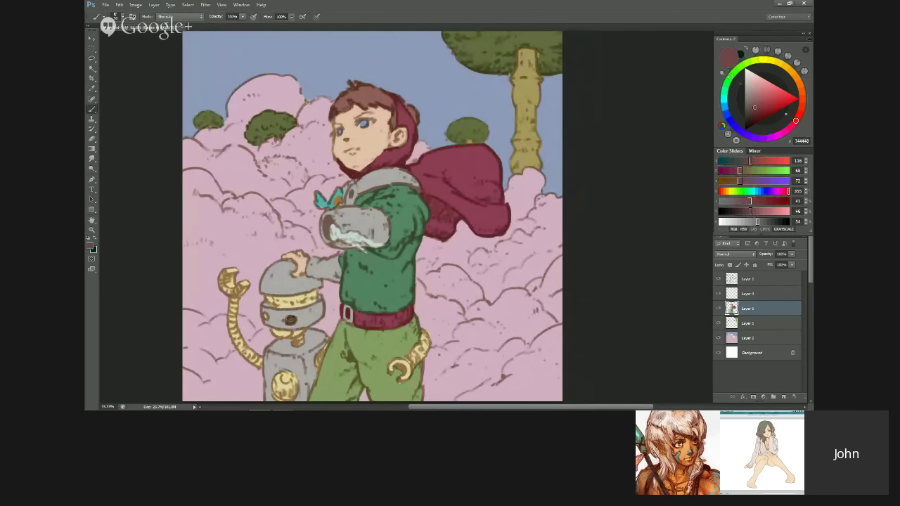
left_click(300, 320, "alt")
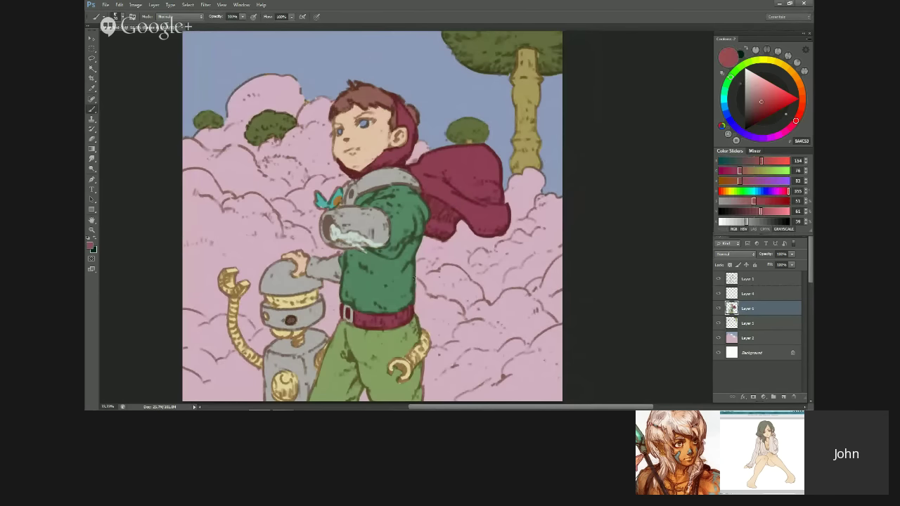
left_click_drag(291, 320, 289, 319)
left_click(266, 316)
Step: Sample the robot's helmet grey and lock the transparent pixels of the character layer
left_click(270, 289, "alt")
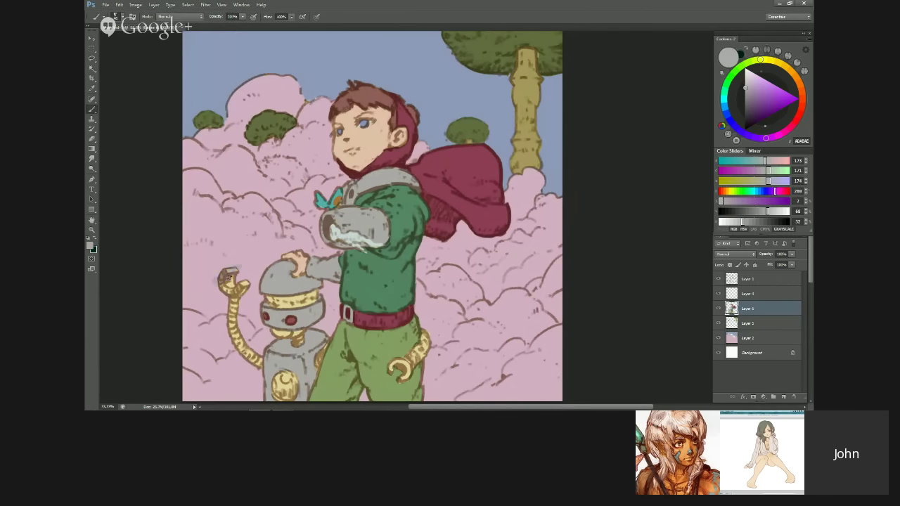
left_click(728, 265)
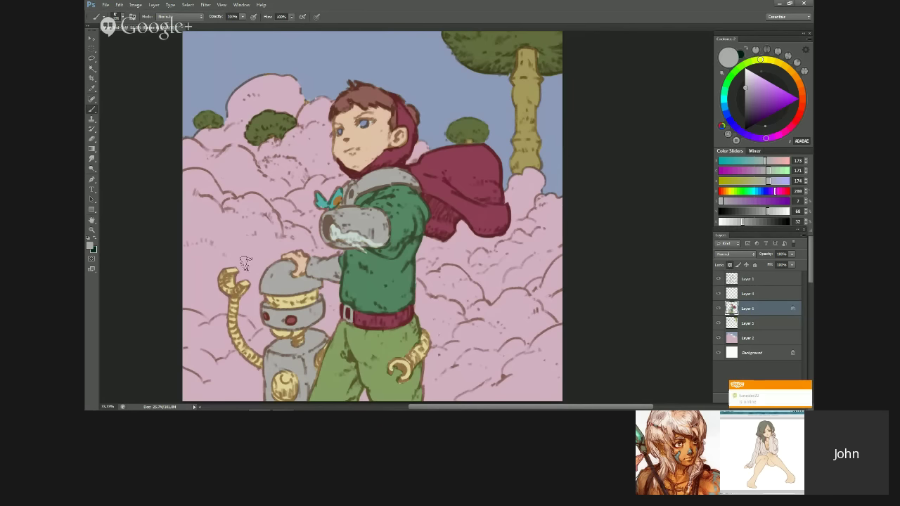
Step: Paint both of the robot's claws grey, covering the raised claw and the one beside the boy's hip
mouse_move(245, 262)
left_mouse_down()
mouse_move(226, 283)
mouse_move(246, 284)
mouse_move(224, 285)
mouse_move(243, 281)
left_mouse_up()
left_click_drag(415, 346, 391, 363)
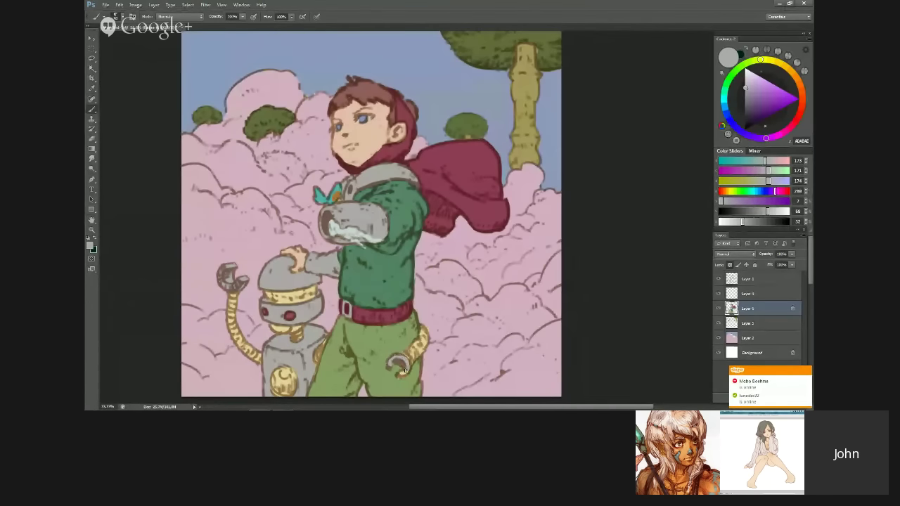
left_click_drag(405, 371, 405, 372)
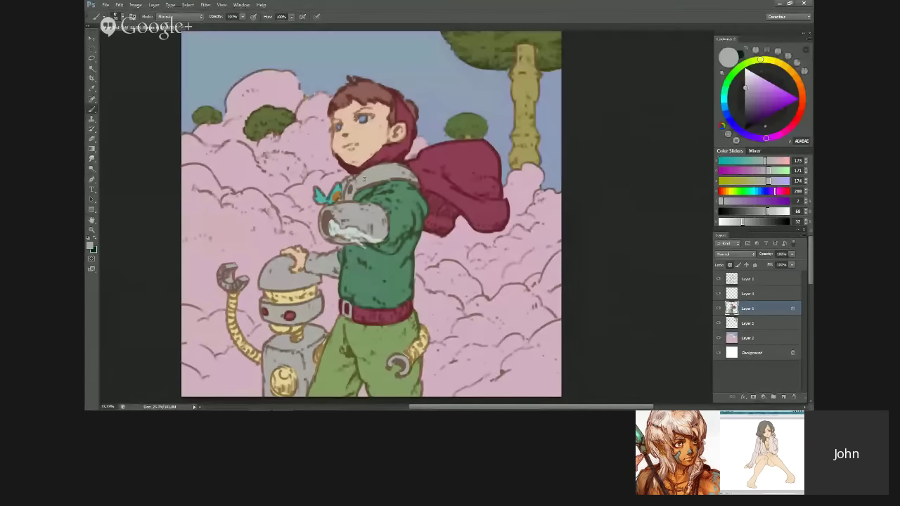
Step: Sample the crimson of the boy's hood and paint the robot's neck joint with it, flipping the canvas horizontally to check
left_click(394, 153, "alt")
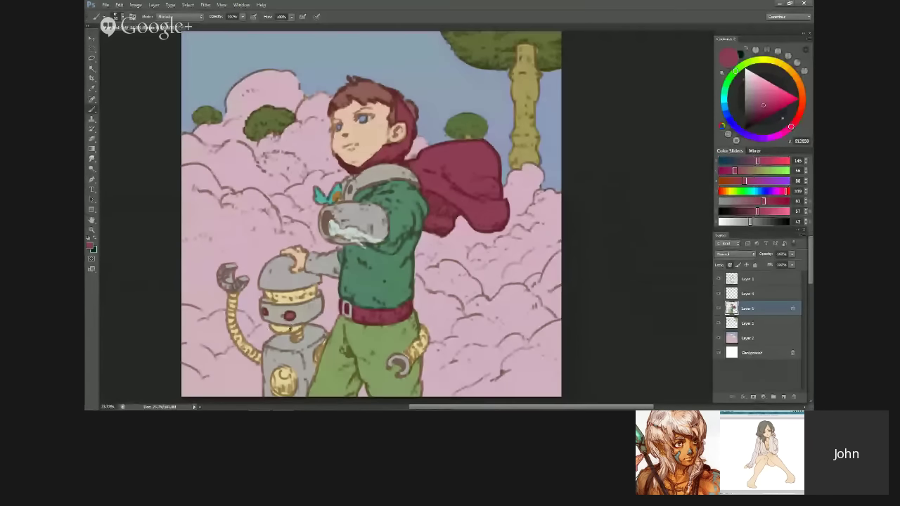
key("ctrl+shift+h")
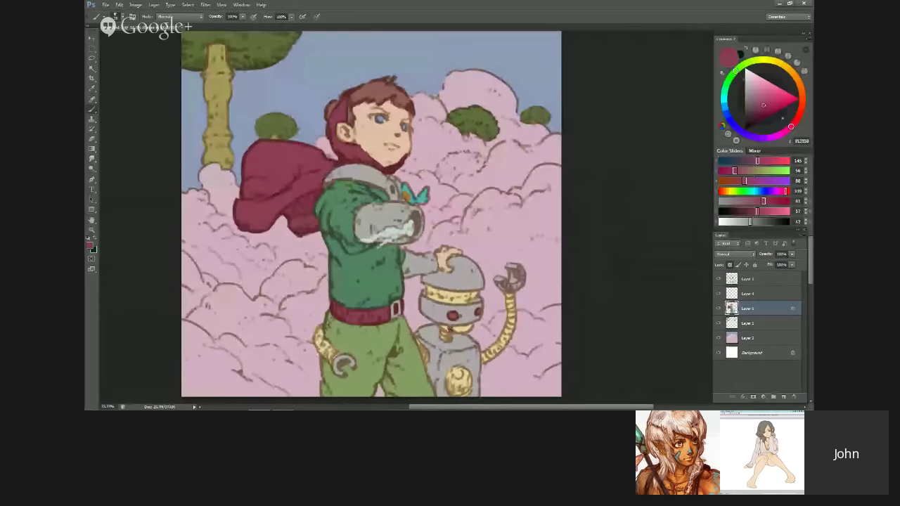
mouse_move(450, 328)
left_mouse_down()
mouse_move(441, 331)
mouse_move(451, 334)
mouse_move(442, 333)
mouse_move(447, 340)
left_mouse_up()
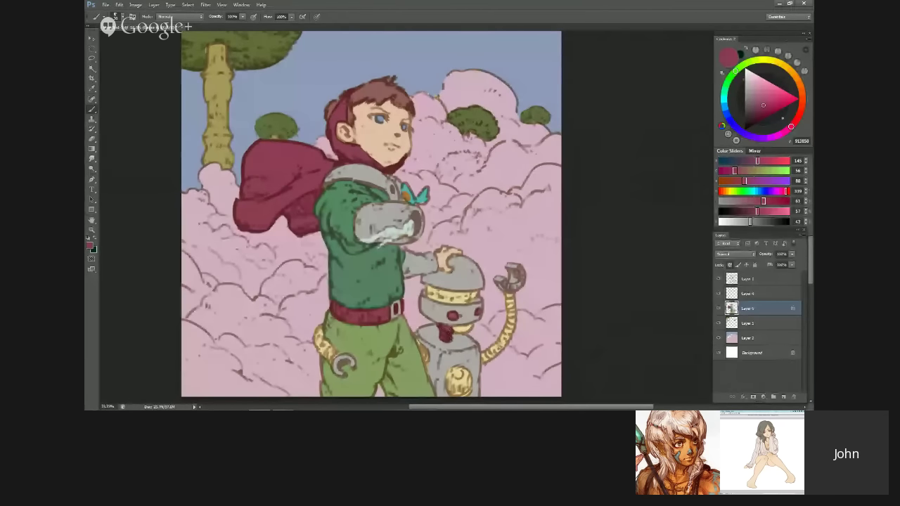
key("ctrl+shift+h")
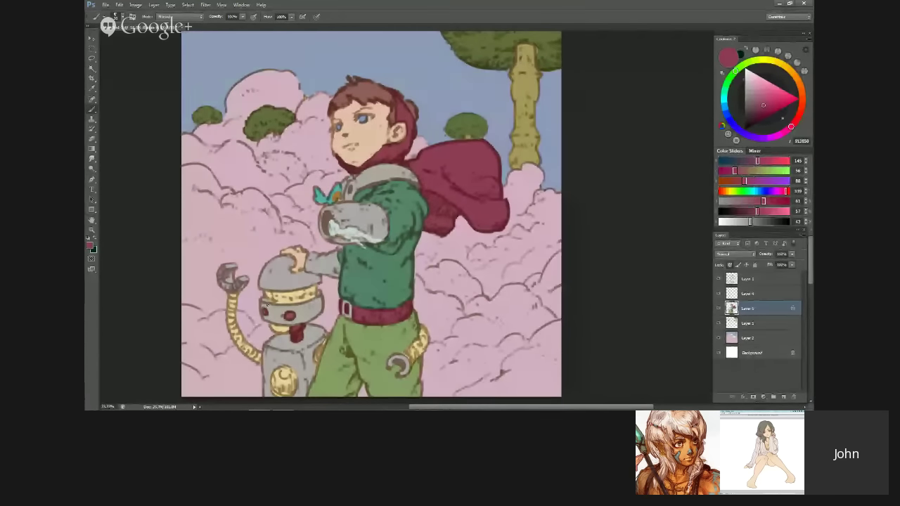
Step: Refine the robot's neck joint with touch-up strokes, resampling its crimson and the surrounding colours
left_click(233, 273, "alt")
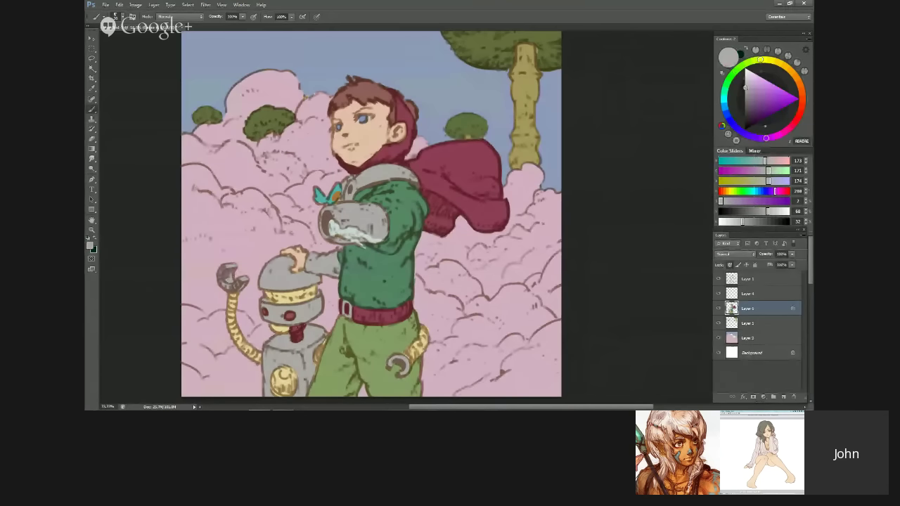
left_click(296, 330, "alt")
left_click_drag(296, 327, 305, 321)
left_click(306, 320, "alt")
left_click(296, 327, "alt")
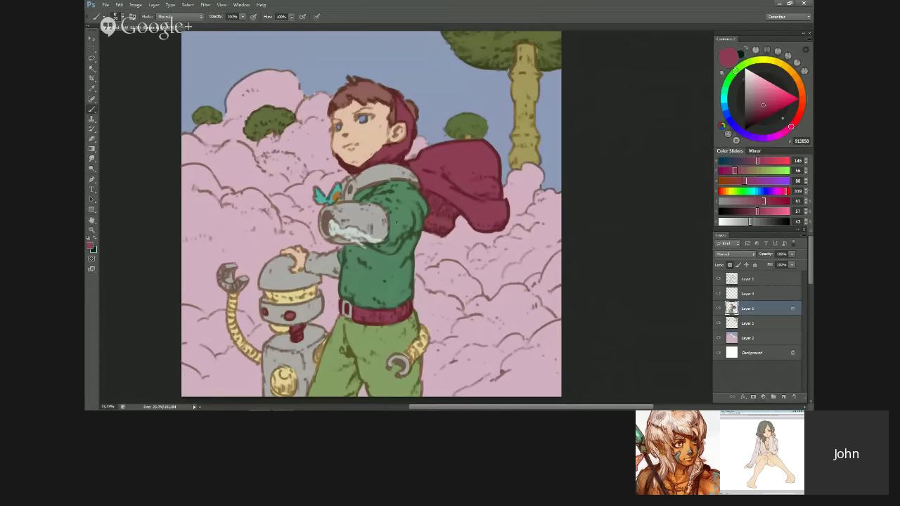
Step: Add a new layer above the character layer and sketch a small dark cylinder outline in the sky above the boy's head
scroll(409, 243, "up", 2)
left_click(783, 397)
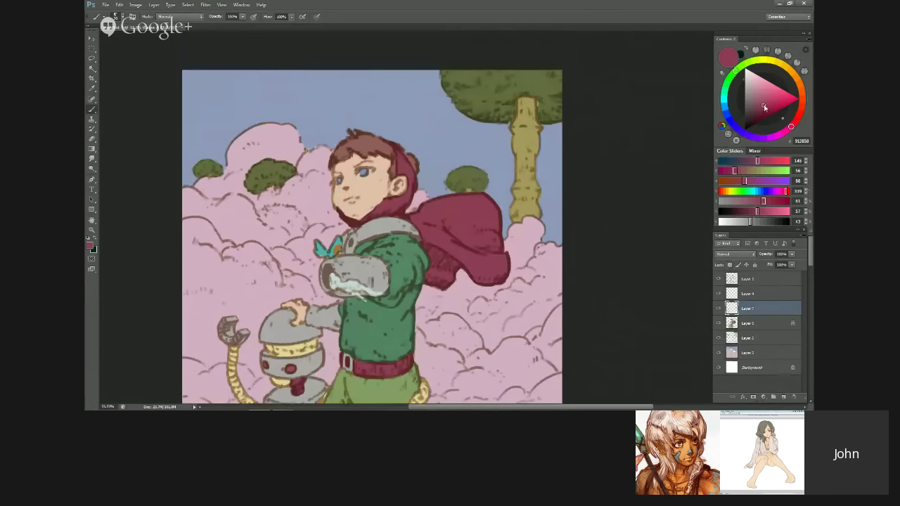
left_click_drag(765, 107, 747, 121)
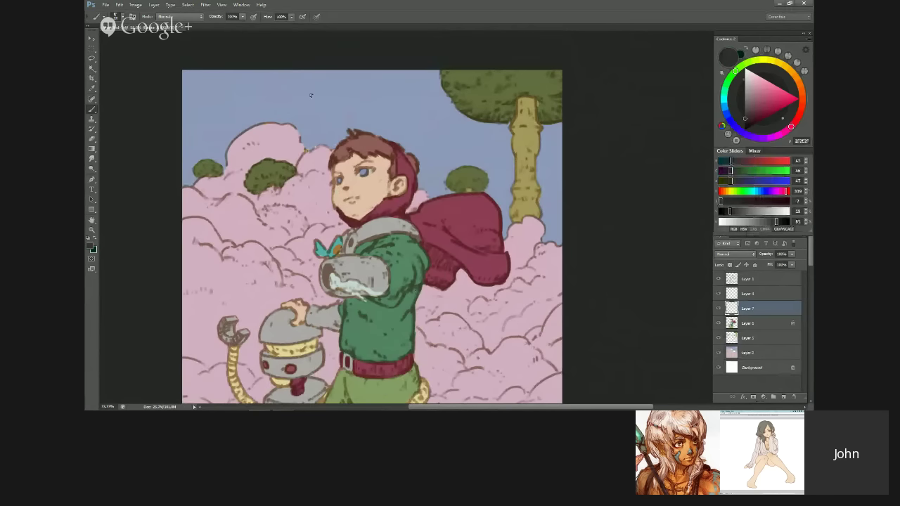
mouse_move(307, 87)
left_mouse_down()
mouse_move(313, 107)
mouse_move(349, 80)
mouse_move(361, 104)
mouse_move(342, 102)
left_mouse_up()
key("ctrl+z")
key("ctrl+z")
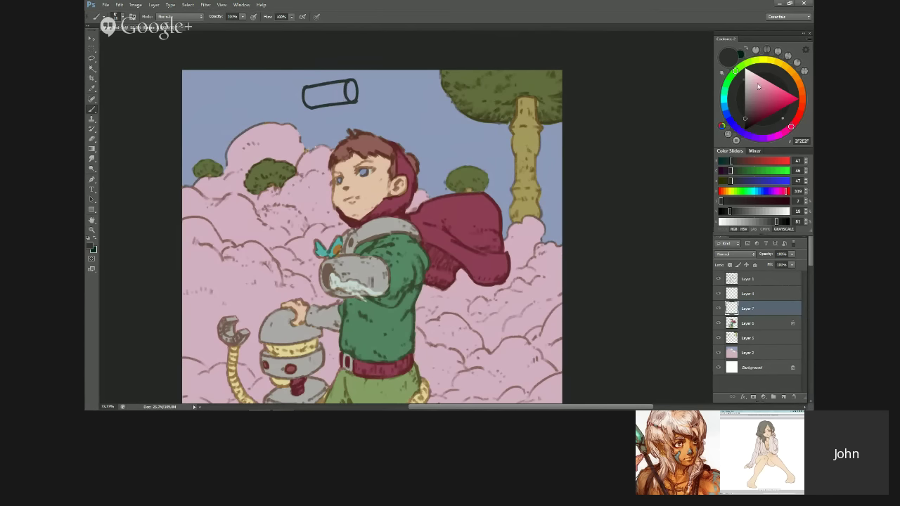
Step: Draw a series of orange-red curved contour lines around the cylinder's body, undoing the misplaced strokes
left_click(775, 100)
left_click(801, 107)
left_click(778, 97)
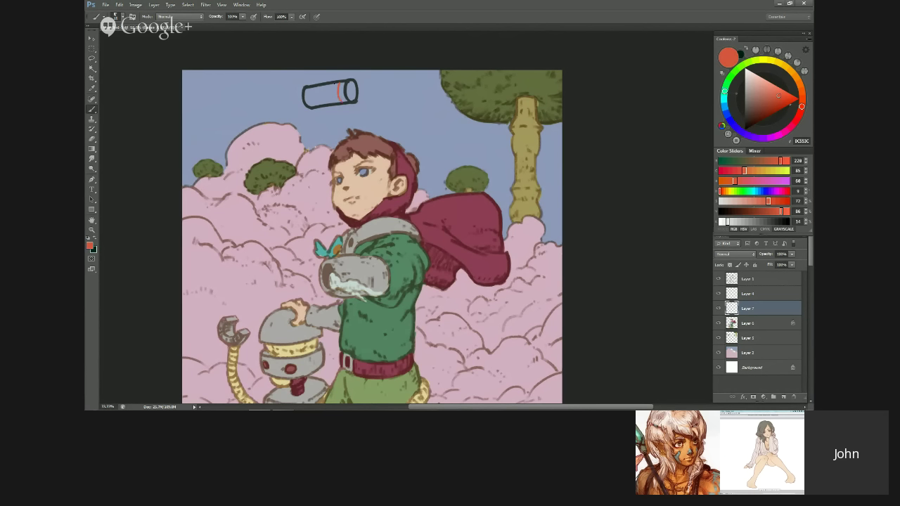
mouse_move(336, 83)
left_mouse_down()
mouse_move(334, 104)
mouse_move(323, 96)
mouse_move(310, 107)
mouse_move(307, 94)
mouse_move(310, 106)
left_mouse_up()
key("ctrl+z")
key("ctrl+z")
key("ctrl+z")
key("ctrl+z")
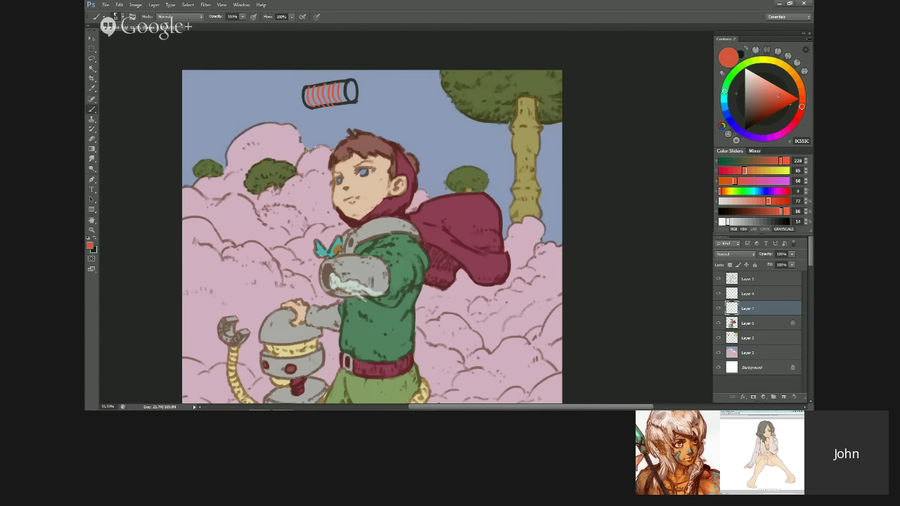
key("e")
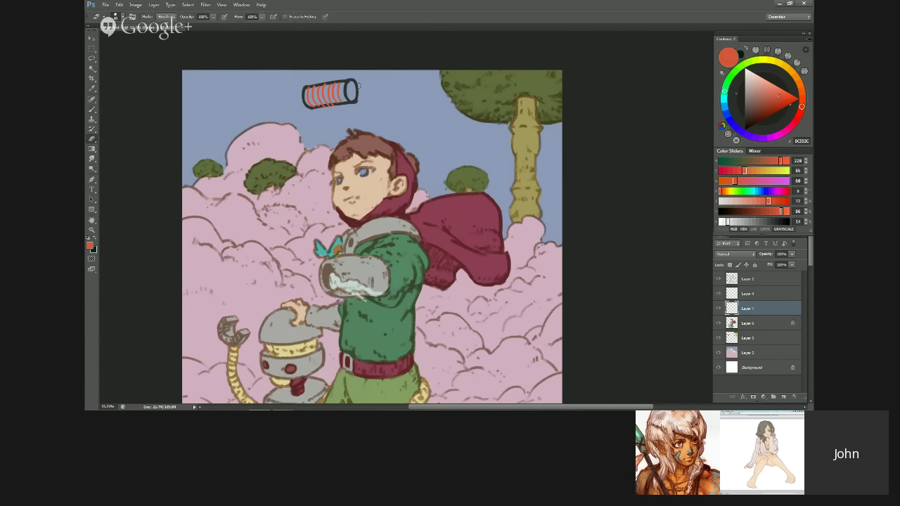
key("b")
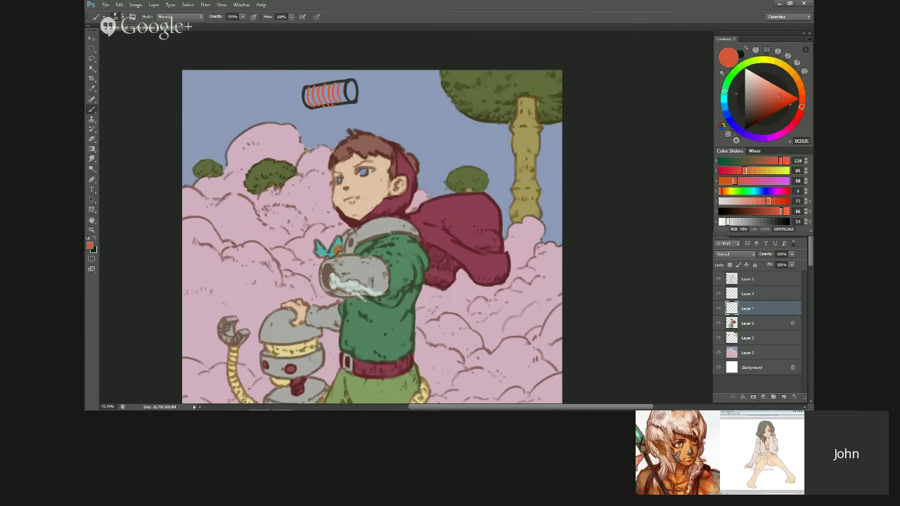
Step: Draw magenta lines lengthwise along the cylinder's body and fill its round end with orange
left_click(724, 107)
left_click_drag(782, 103, 780, 94)
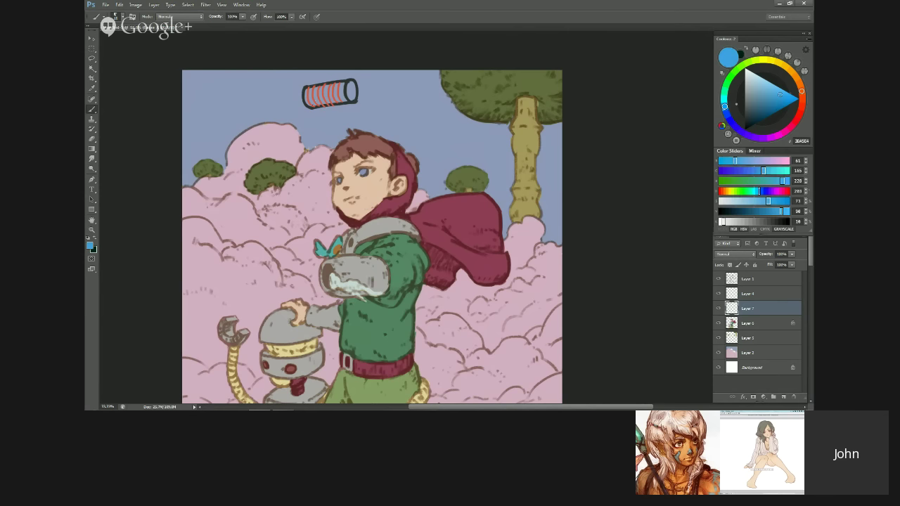
left_click(772, 140)
left_click_drag(788, 100, 786, 92)
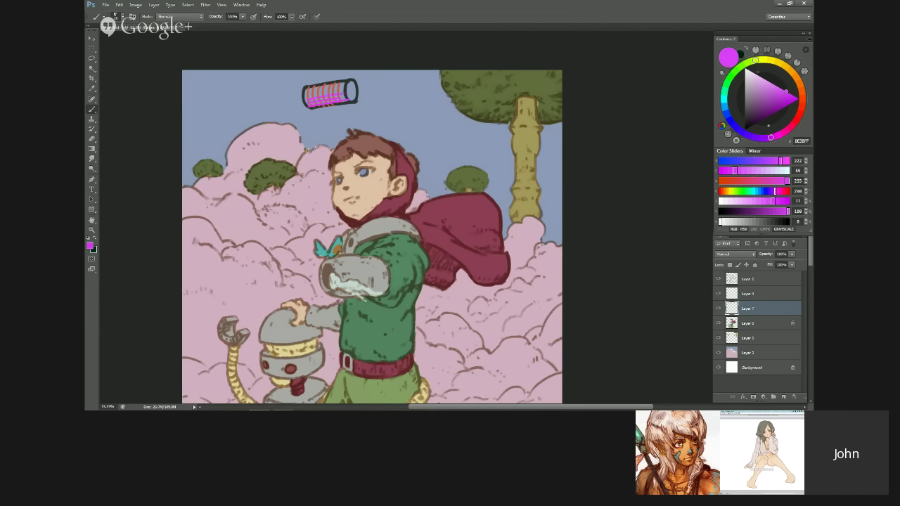
left_click_drag(337, 92, 346, 90)
left_click(805, 90)
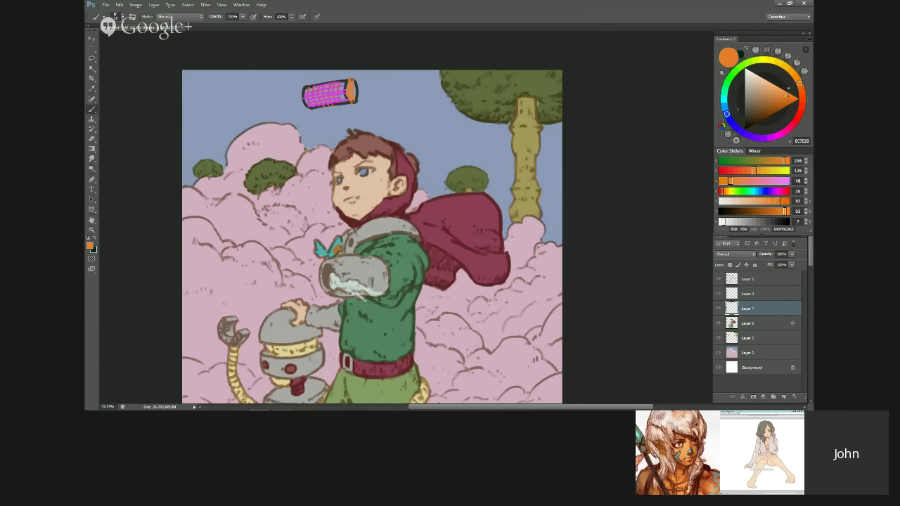
left_click_drag(356, 83, 356, 98)
Step: Trace the cylinder's outer edges in dark crimson and delete the layer holding the cylinder sketch
left_click_drag(802, 122, 791, 127)
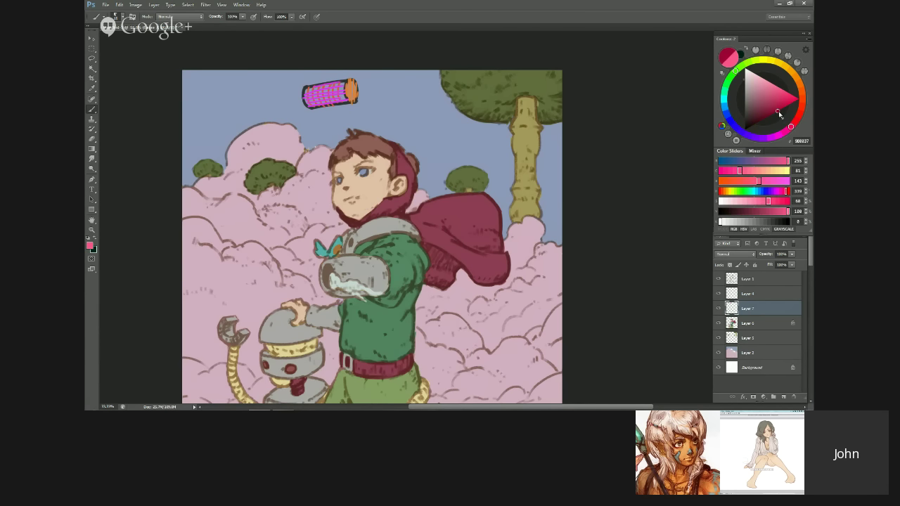
left_click(776, 111)
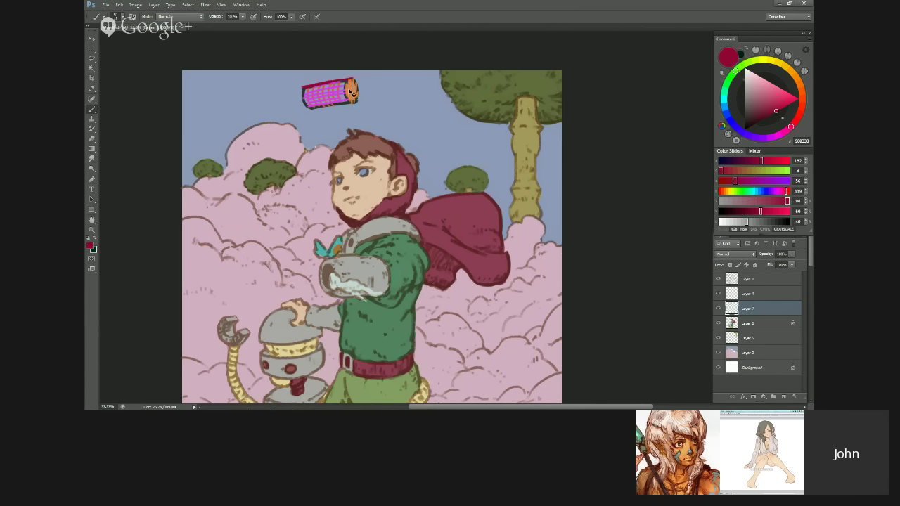
mouse_move(350, 81)
left_mouse_down()
mouse_move(349, 100)
mouse_move(357, 100)
left_mouse_up()
key("ctrl+z")
left_click_drag(315, 109, 352, 101)
left_click_drag(775, 313, 794, 398)
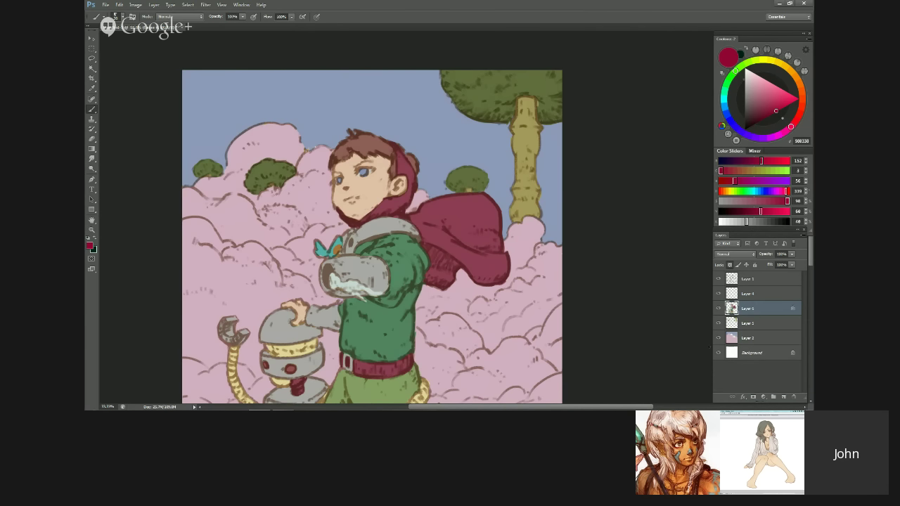
Step: Sample the hood's crimson, lighten it to a dusty pink, and paint the band below the robot's helmet dome
left_click(398, 201, "alt")
left_click_drag(373, 320, 414, 235)
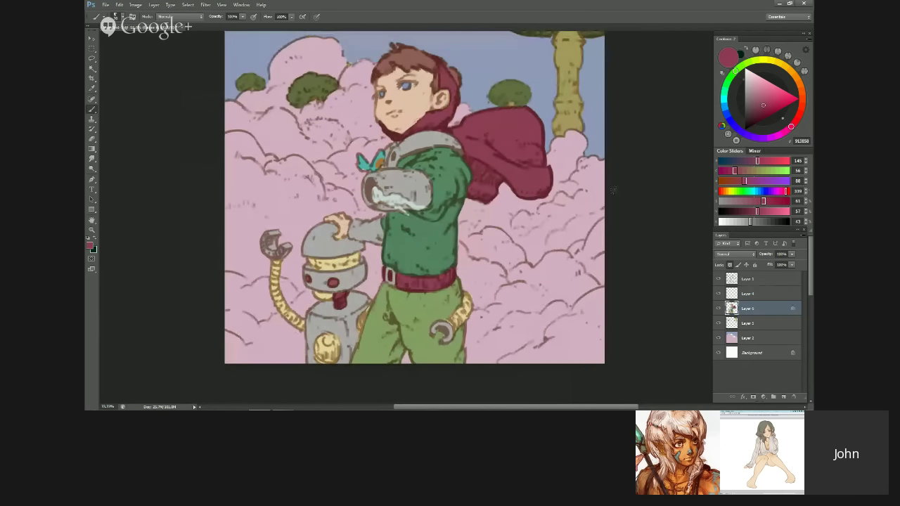
left_click(757, 90)
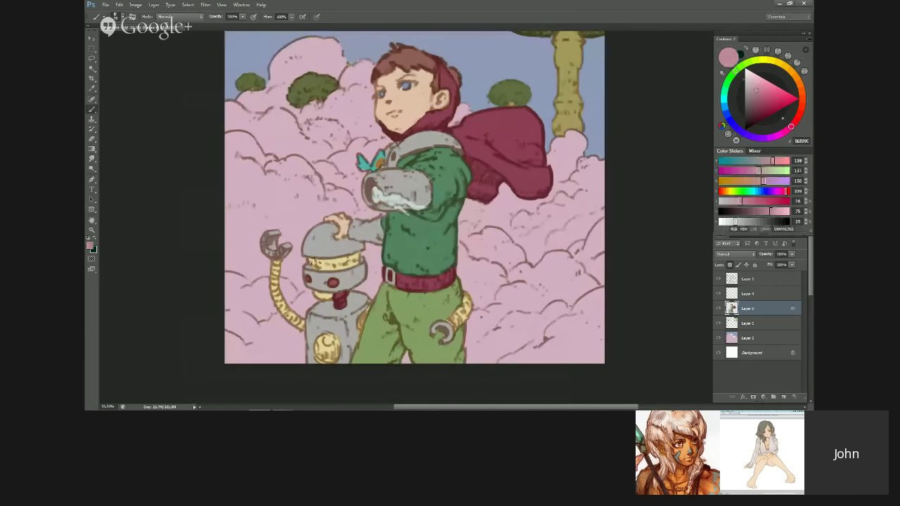
mouse_move(318, 264)
left_mouse_down()
mouse_move(353, 260)
mouse_move(340, 261)
left_mouse_up()
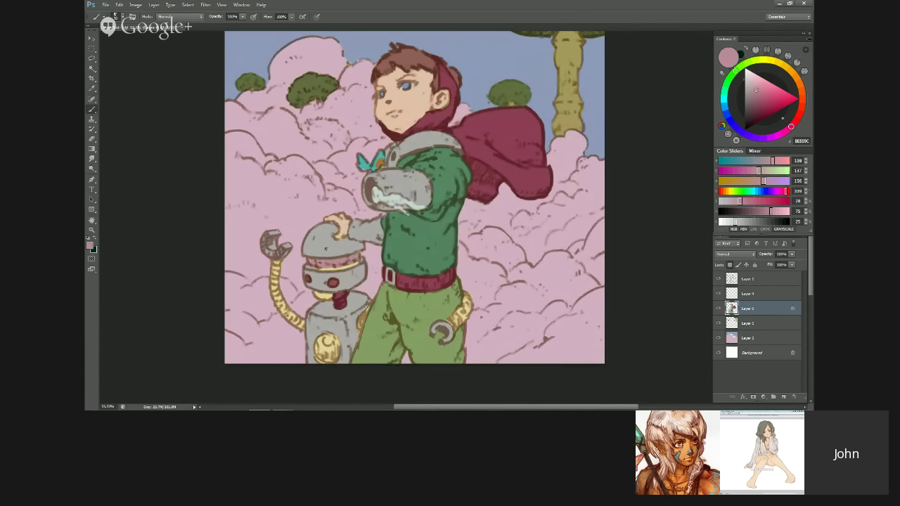
Step: Clean up the edges of the robot's pink head band and adjoining plates, alternating between sampled grey and dusty pink
left_click(326, 249, "alt")
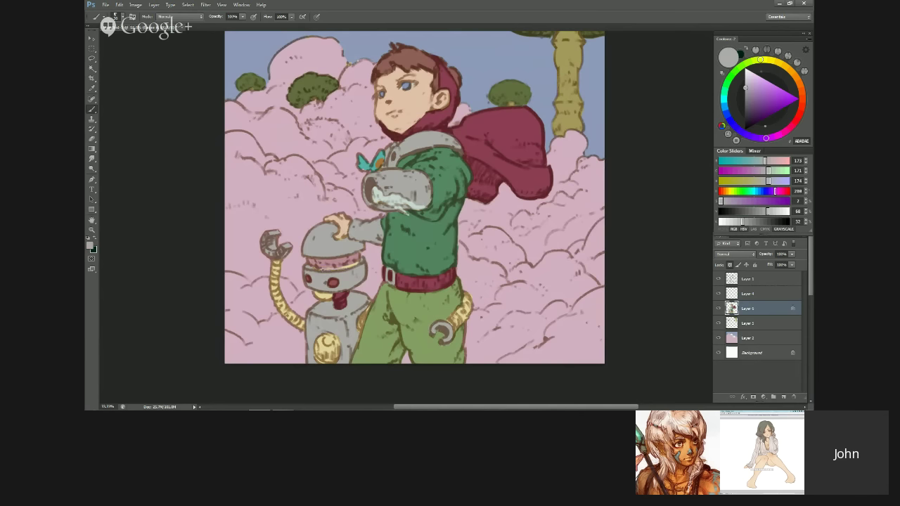
mouse_move(341, 268)
left_mouse_down()
mouse_move(356, 264)
mouse_move(343, 269)
left_mouse_up()
left_click(311, 263, "alt")
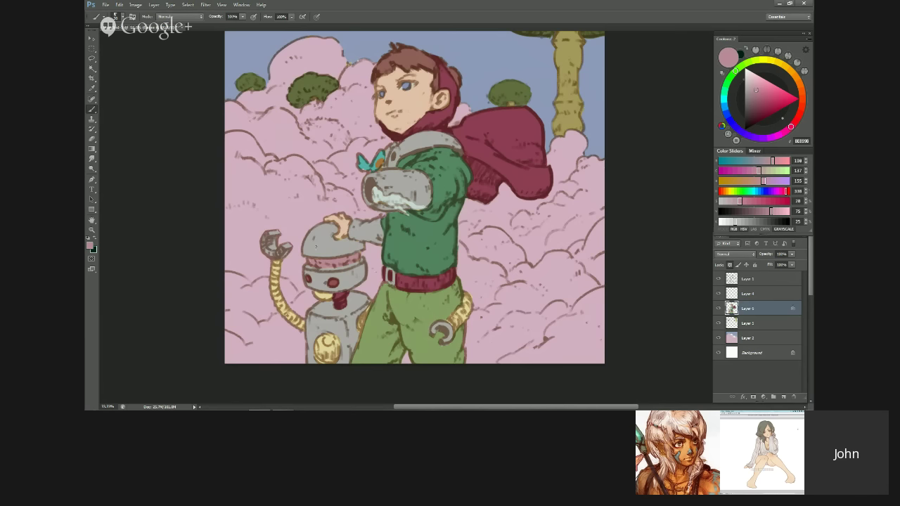
left_click(269, 251, "alt")
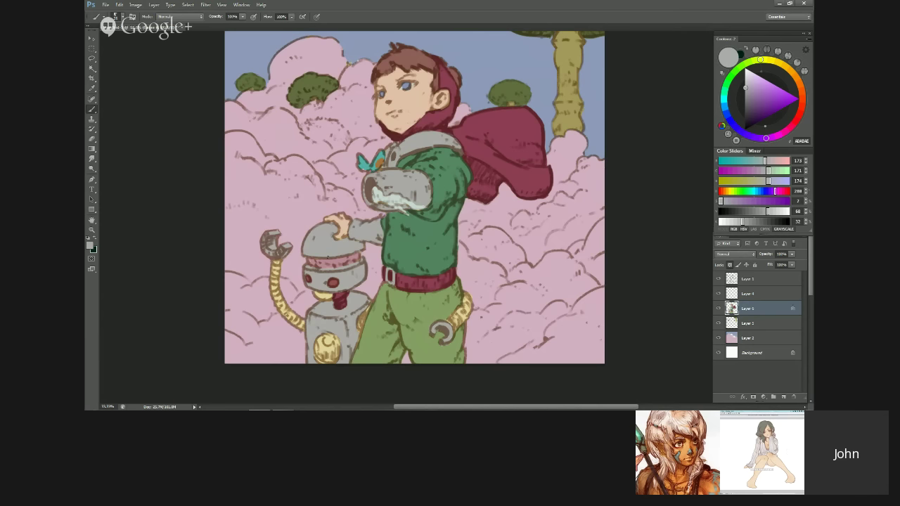
left_click(334, 260, "alt")
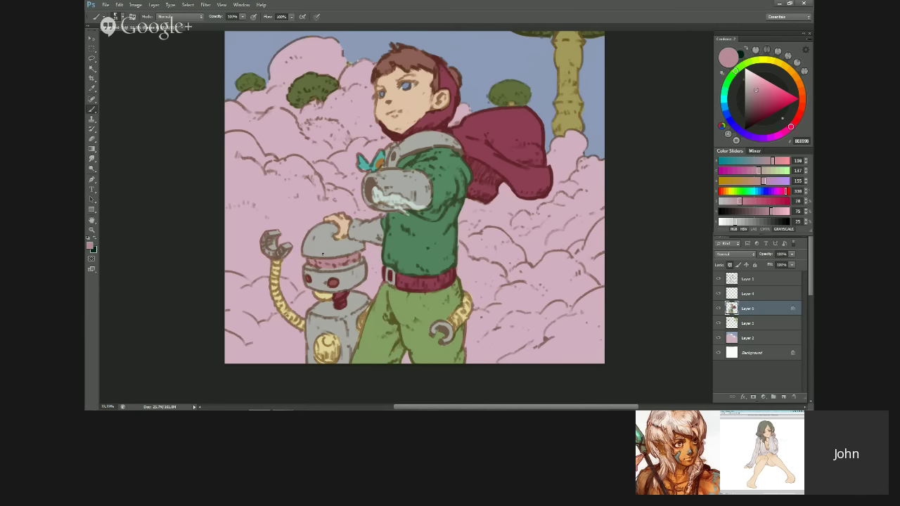
left_click(353, 241, "alt")
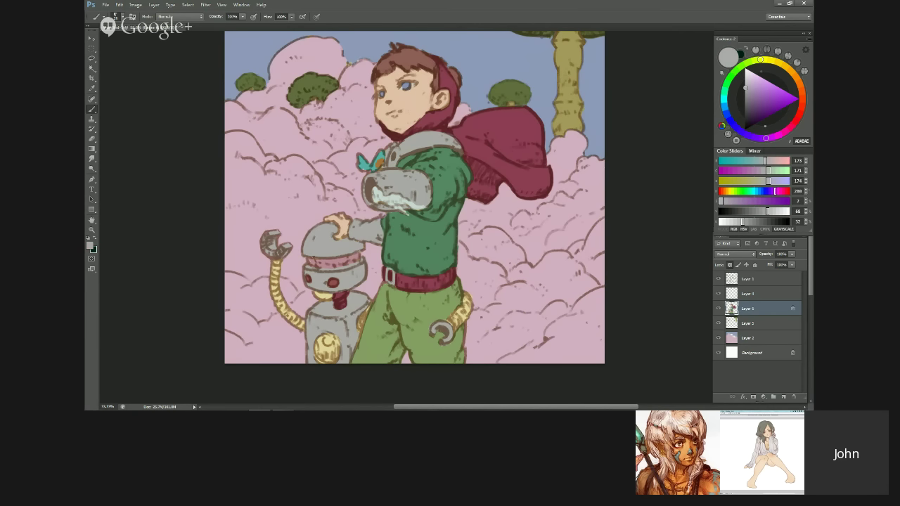
left_click(307, 261, "alt")
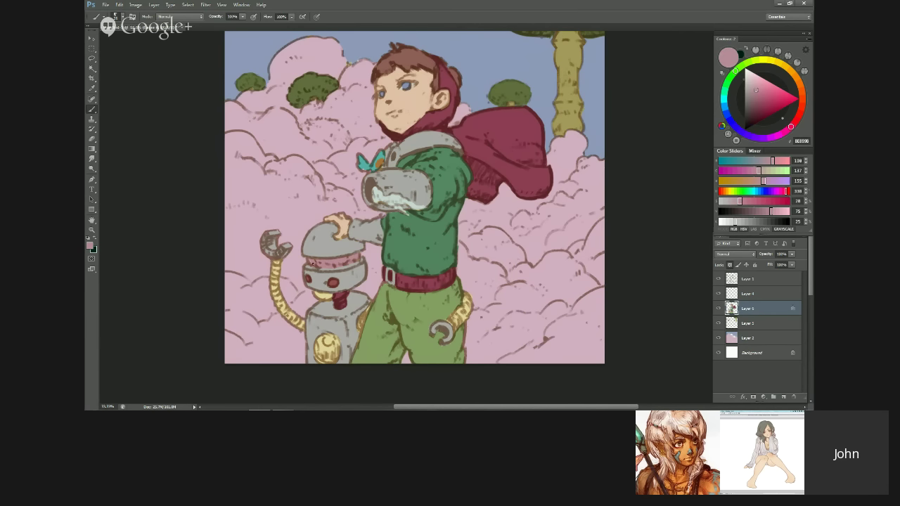
left_click(264, 248, "alt")
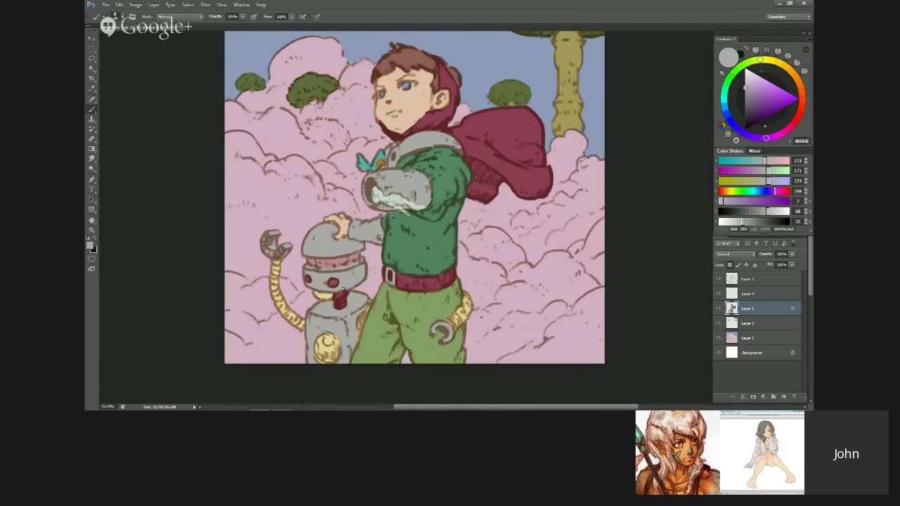
left_click(453, 307, "alt")
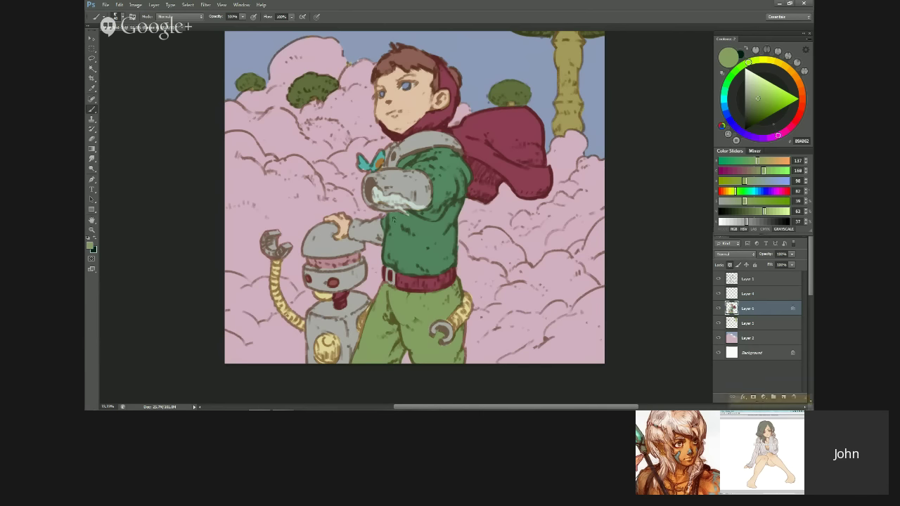
left_click(372, 223, "alt")
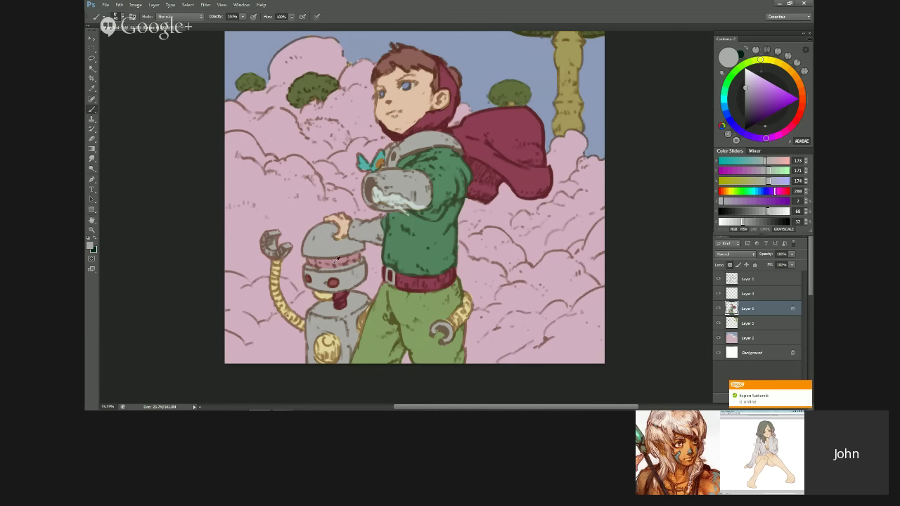
Step: Paint both of the robot's segmented arms dusty pink, including the part visible behind the boy's legs
left_click(283, 273, "alt")
mouse_move(274, 272)
left_mouse_down()
mouse_move(277, 264)
mouse_move(276, 299)
mouse_move(301, 327)
left_mouse_up()
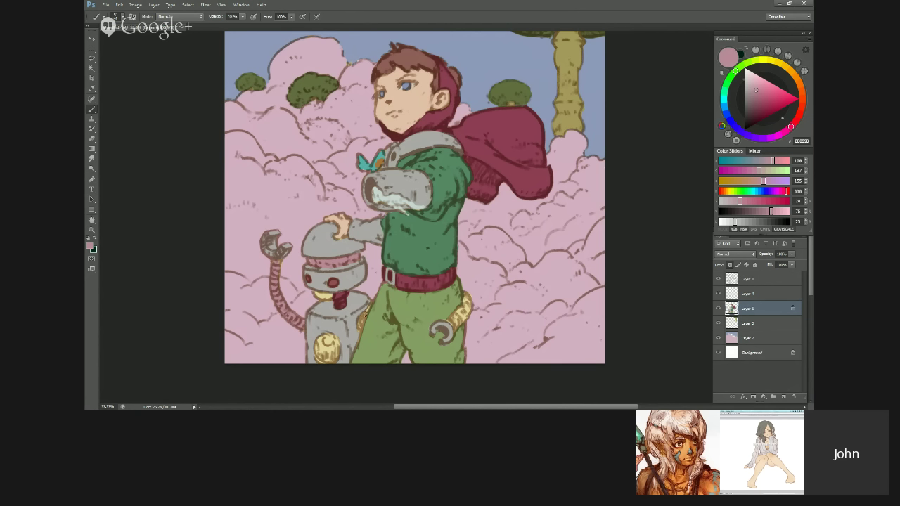
mouse_move(365, 315)
left_mouse_down()
mouse_move(360, 326)
mouse_move(369, 308)
mouse_move(364, 313)
left_mouse_up()
mouse_move(455, 315)
left_mouse_down()
mouse_move(452, 327)
mouse_move(468, 313)
mouse_move(468, 296)
left_mouse_up()
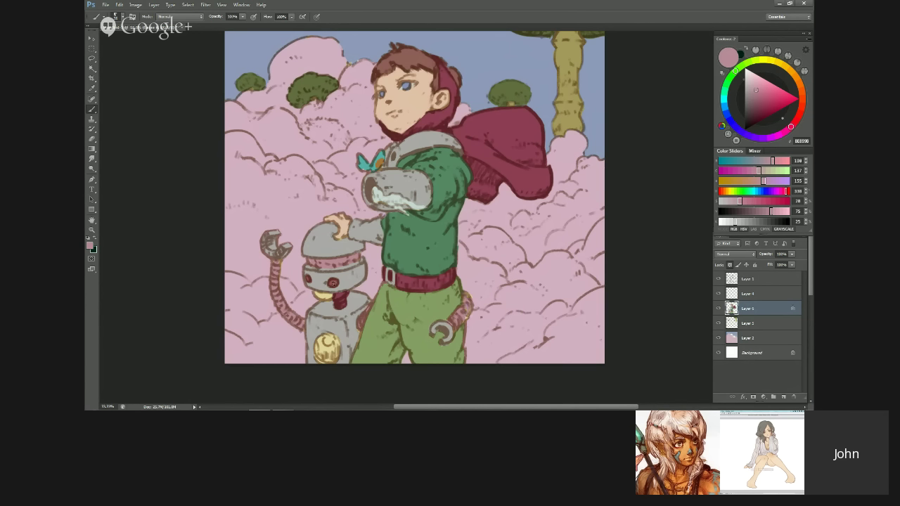
Step: Touch up the robot's segmented arms with sampled grey and dusty pink, checking the painting on the horizontally flipped canvas
left_click(329, 234, "alt")
key("ctrl+shift+h")
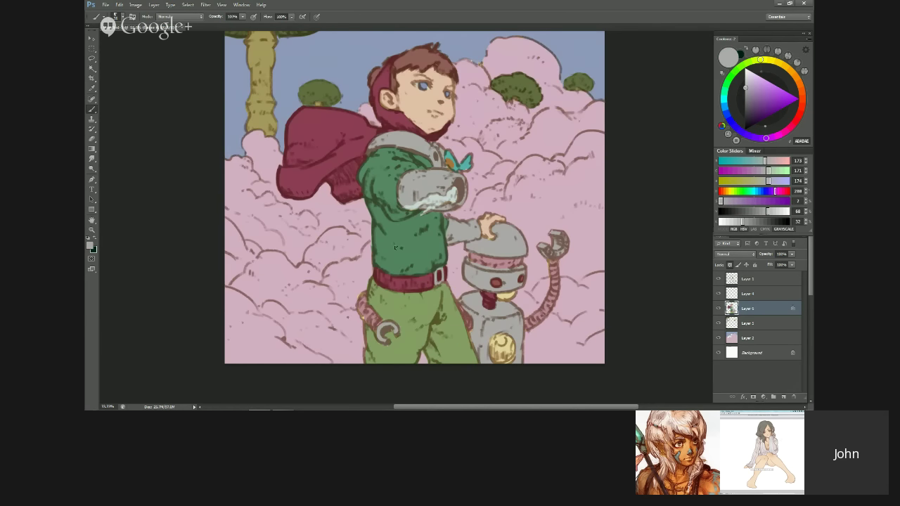
key("e")
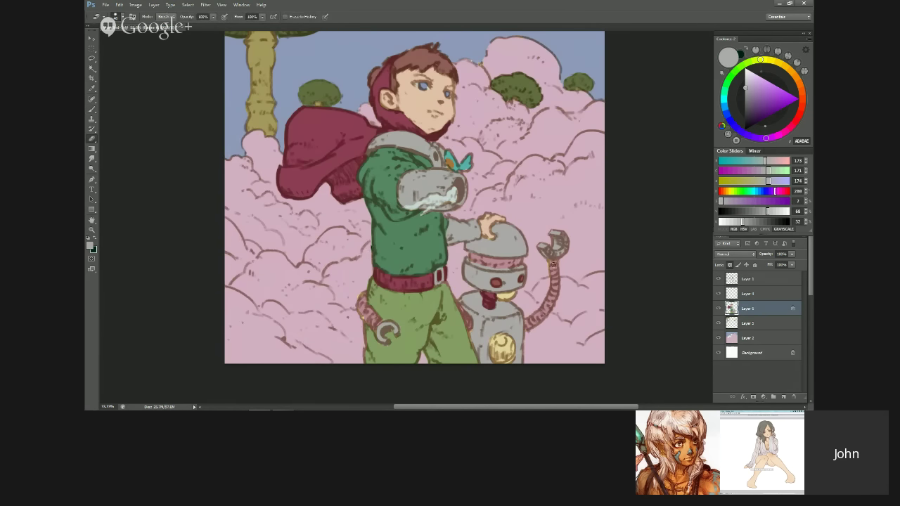
key("b")
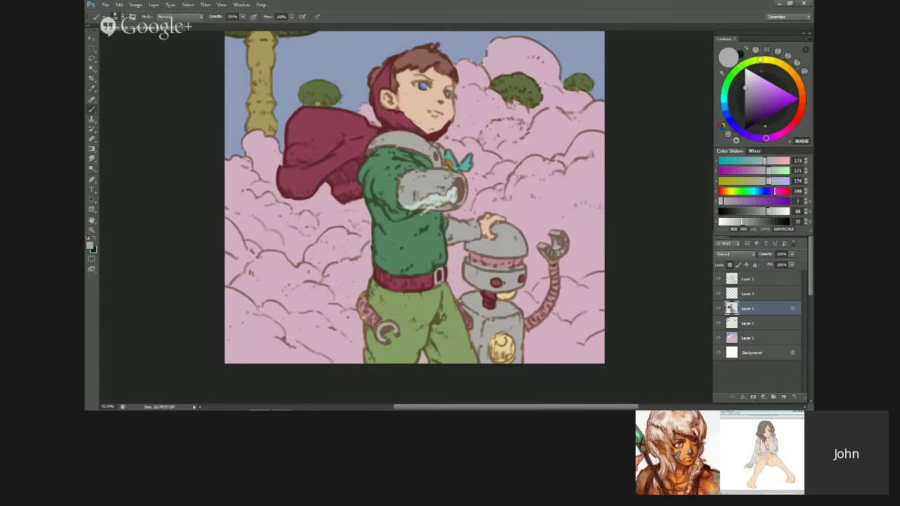
left_click(554, 265, "alt")
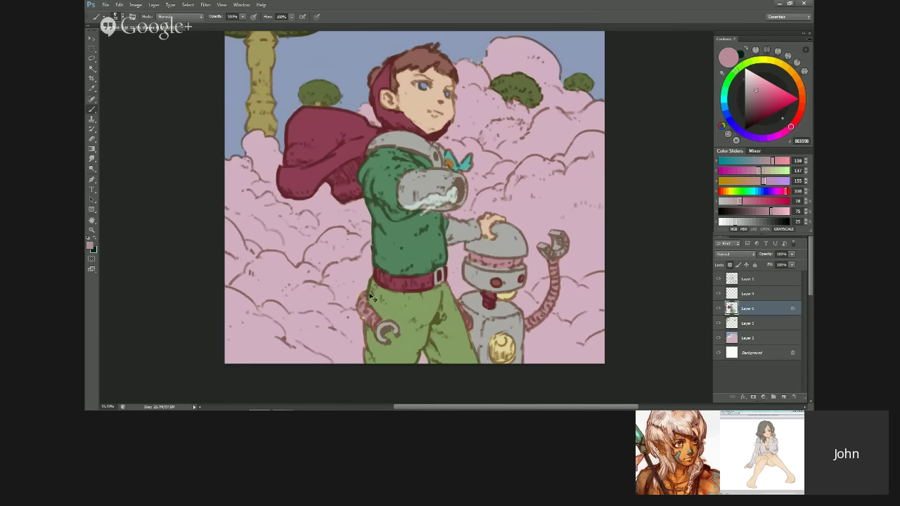
key("ctrl+shift+h")
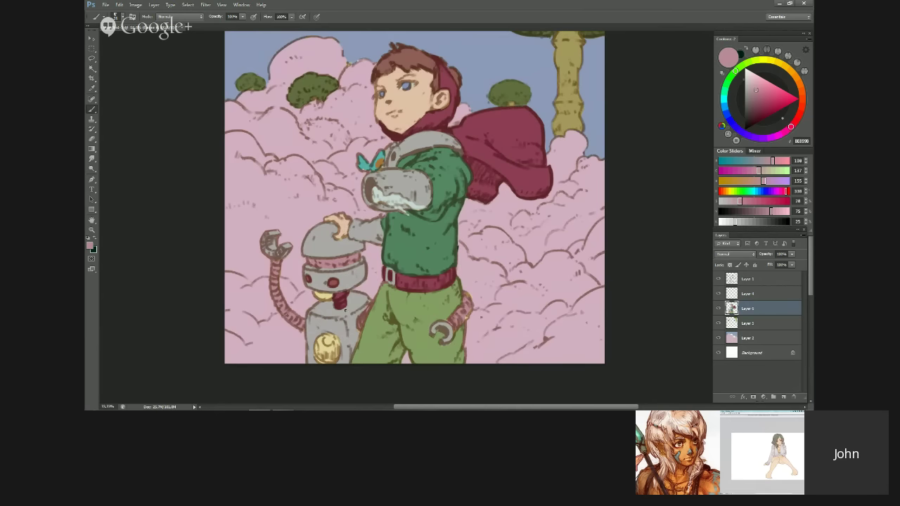
Step: Refine the edges of the robot's torso, head band and raised claw, alternating sampled grey and dusty pink on normal and flipped canvas
left_click(357, 329, "alt")
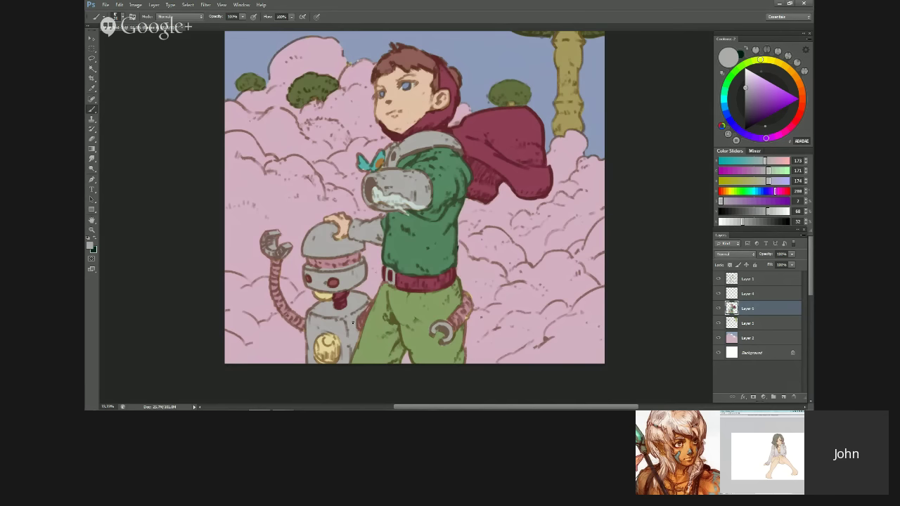
left_click(344, 259, "alt")
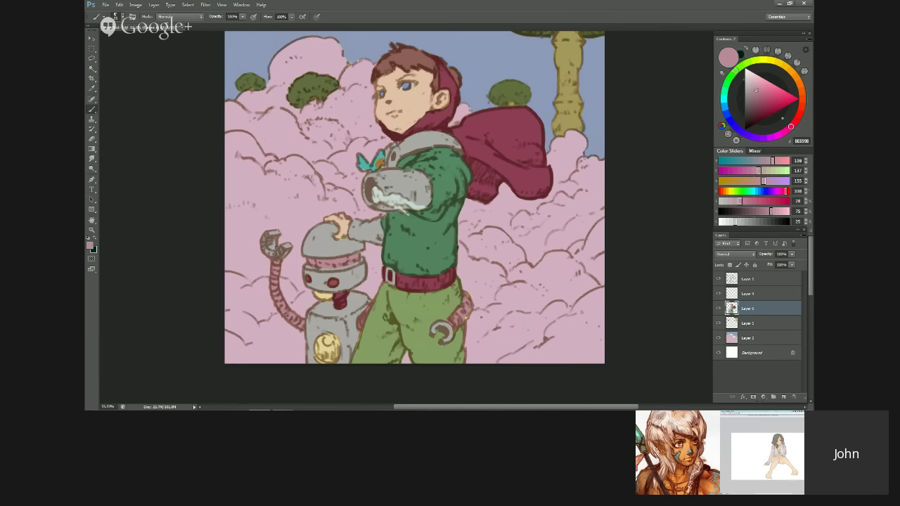
key("ctrl+shift+h")
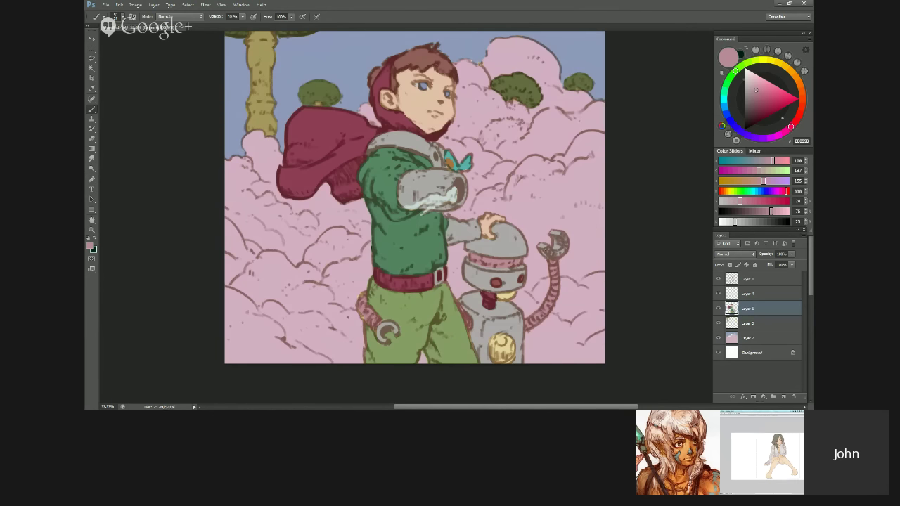
left_click(540, 245, "alt")
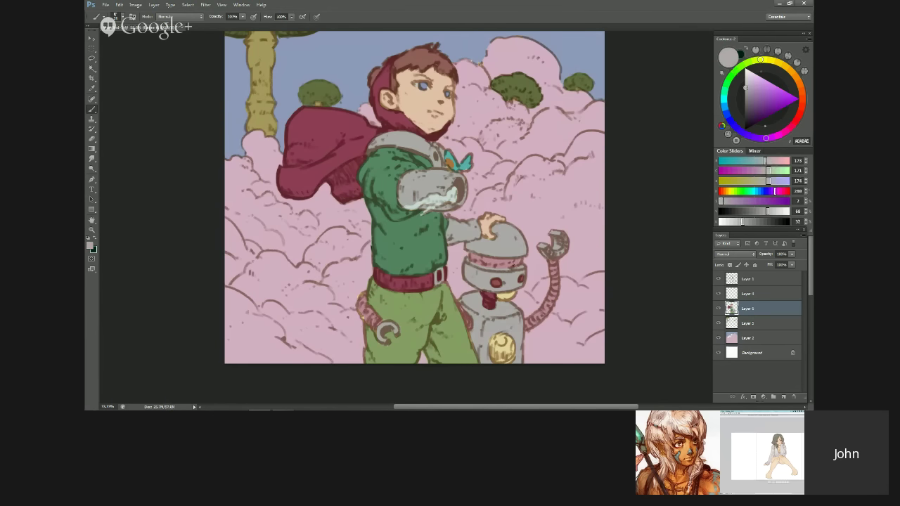
left_click(499, 259, "alt")
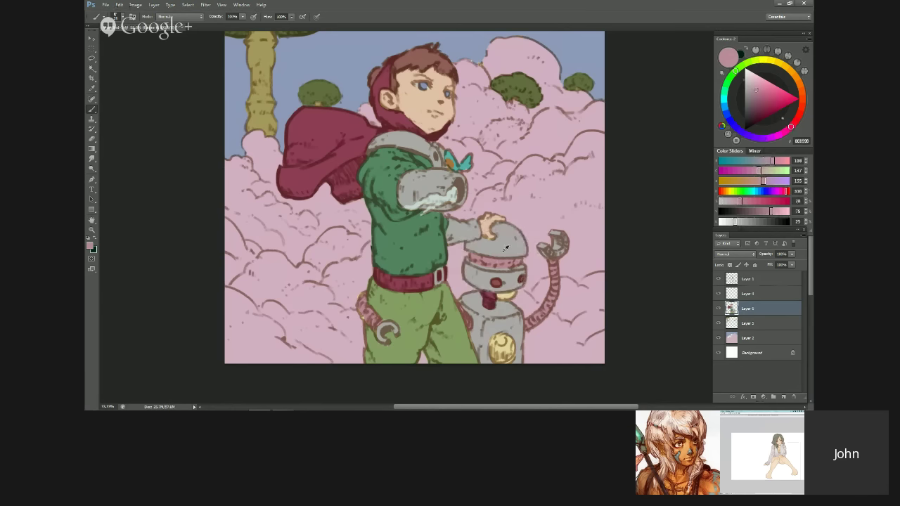
left_click(502, 254, "alt")
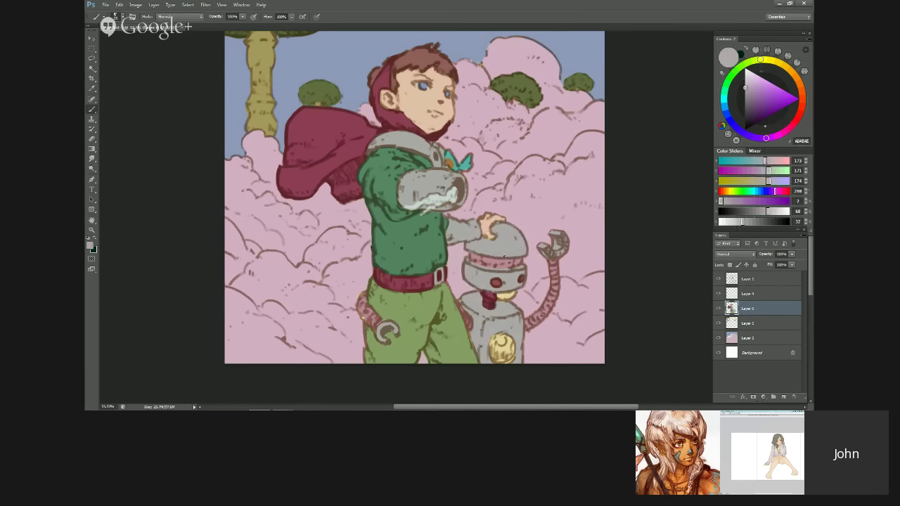
key("ctrl+shift+h")
left_click(316, 264, "alt")
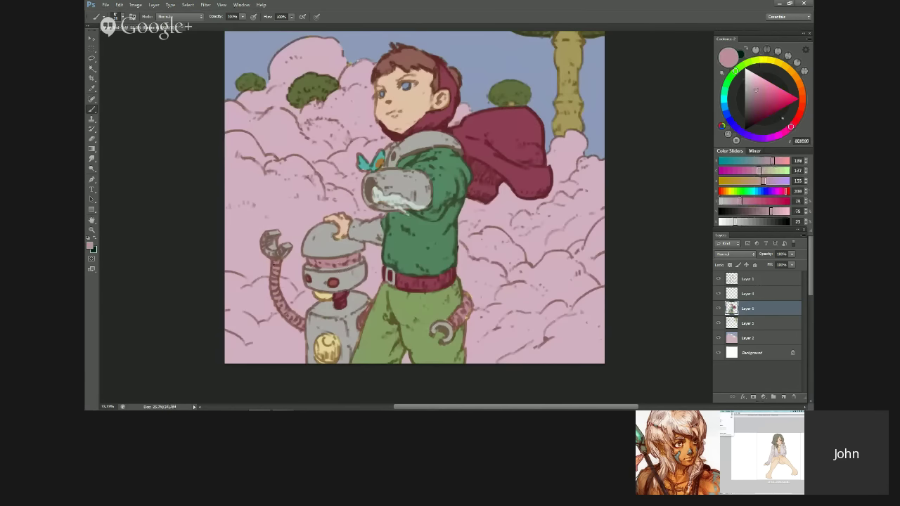
left_click(275, 246, "alt")
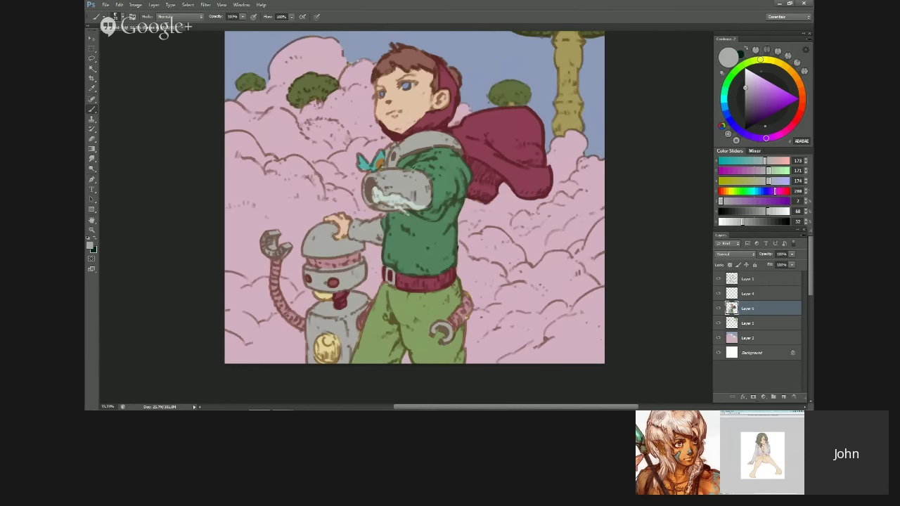
Step: Pick a very dark purple and paint over the yellow part under the robot's head and the yellow chest emblem
left_click(751, 118)
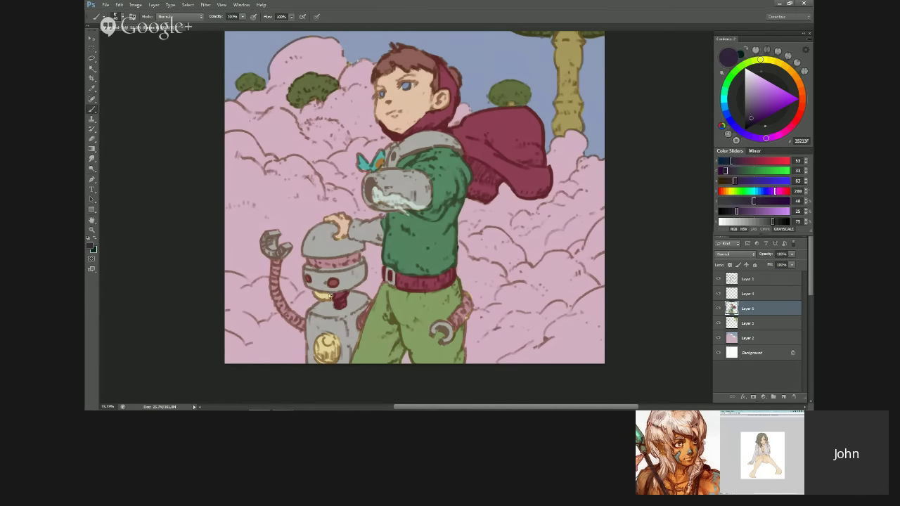
mouse_move(315, 295)
left_mouse_down()
mouse_move(333, 298)
mouse_move(316, 300)
left_mouse_up()
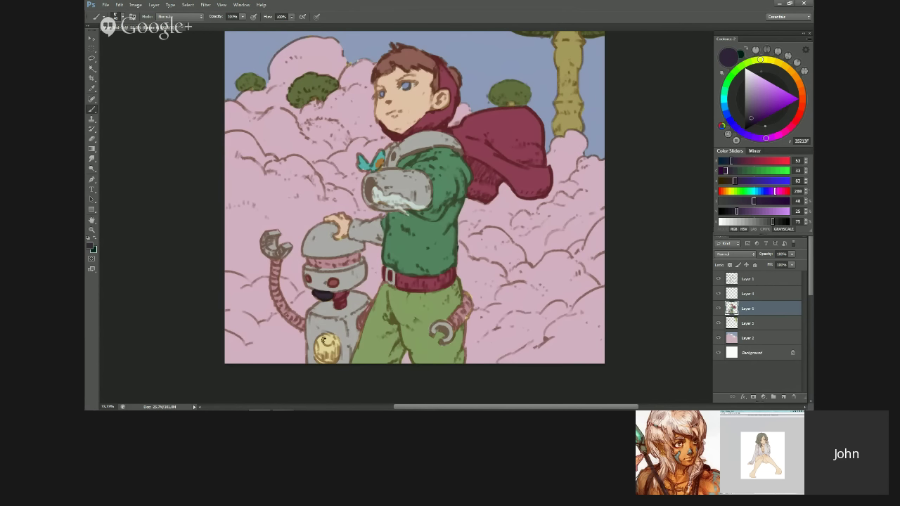
mouse_move(323, 340)
left_mouse_down()
mouse_move(317, 355)
mouse_move(322, 344)
mouse_move(329, 362)
mouse_move(335, 341)
left_mouse_up()
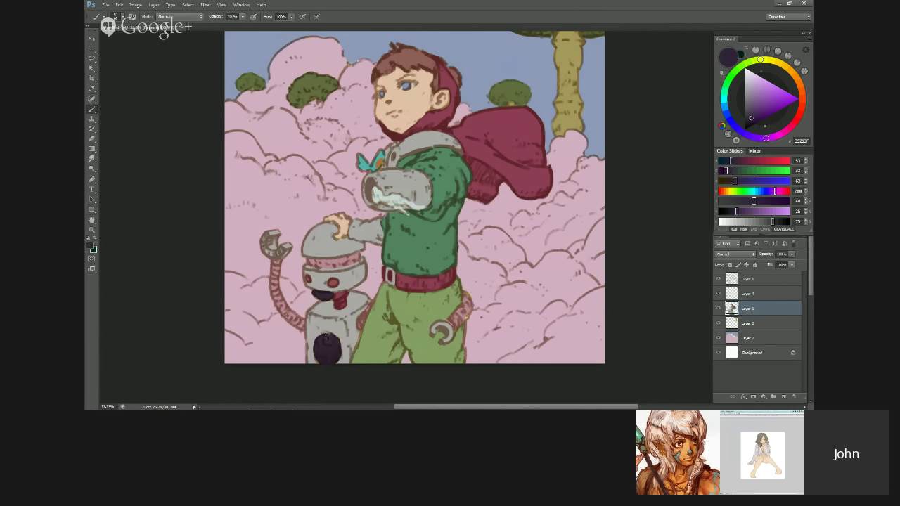
Step: Sample the tree's olive green and paint another bush in the clouds between the boy's face and the robot
left_click_drag(377, 235, 359, 278)
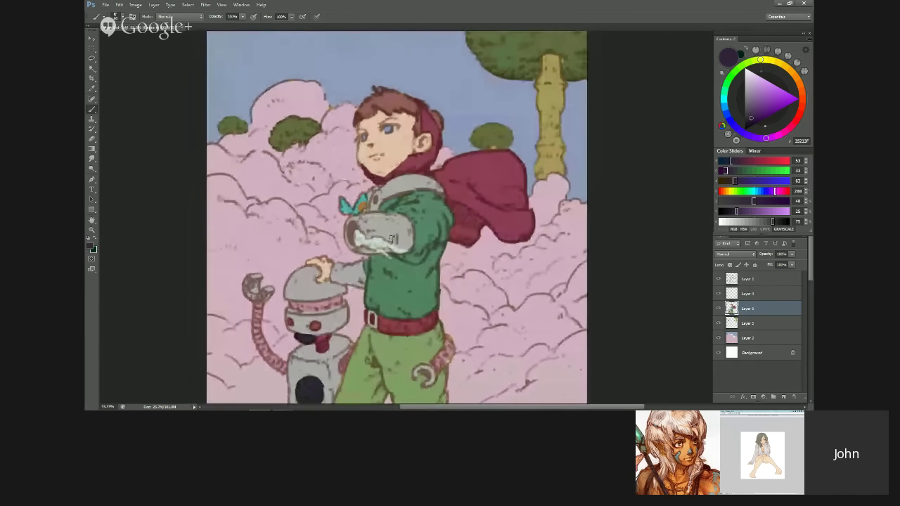
scroll(394, 239, "up", 2)
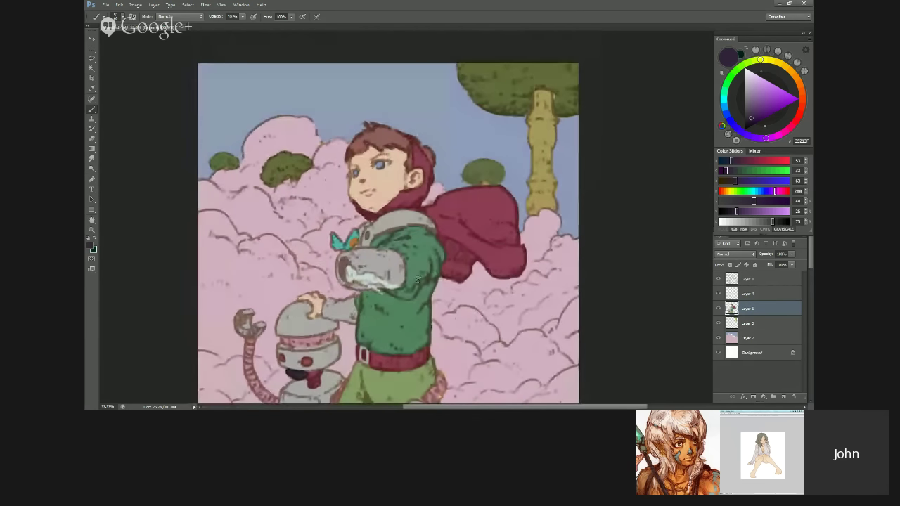
left_click(554, 99, "alt")
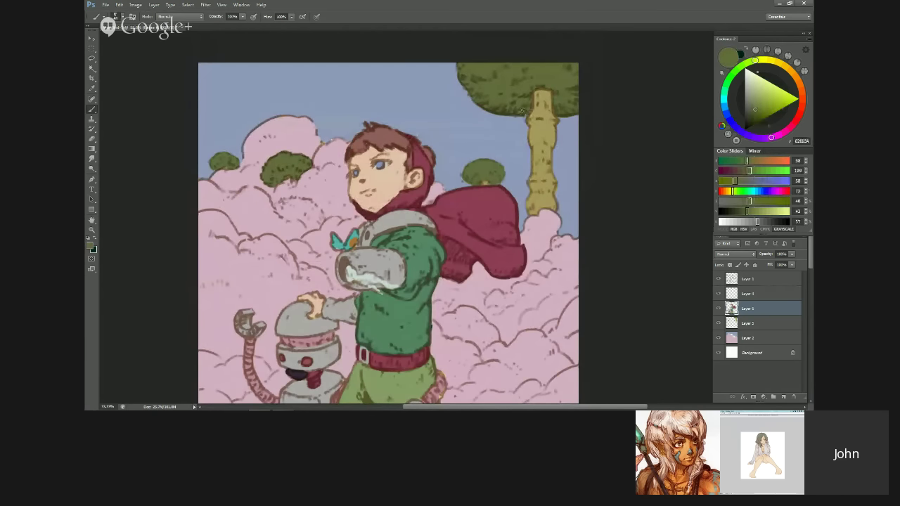
mouse_move(289, 203)
left_mouse_down()
mouse_move(279, 205)
mouse_move(312, 208)
mouse_move(324, 225)
mouse_move(312, 208)
mouse_move(308, 229)
left_mouse_up()
Step: Shift the hue of the robot's dusty pink arms and head band toward mauve with Replace Color, comparing the preview on and off
left_click_drag(355, 317, 348, 273)
left_click(426, 348, "alt")
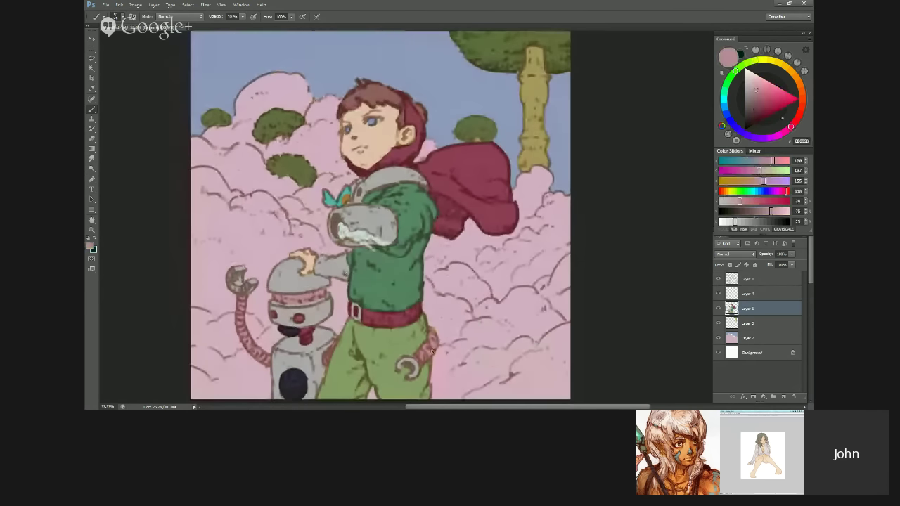
key("alt+i")
key("a")
key("r")
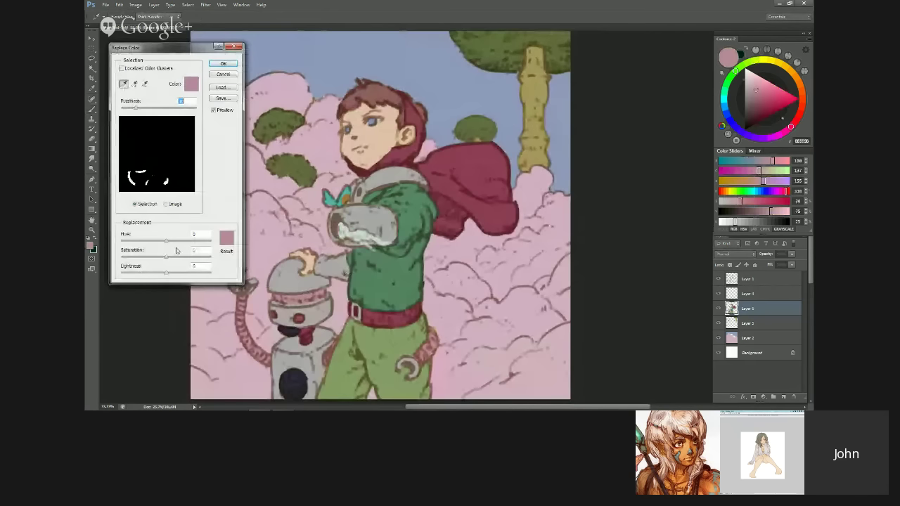
left_click_drag(167, 240, 158, 259)
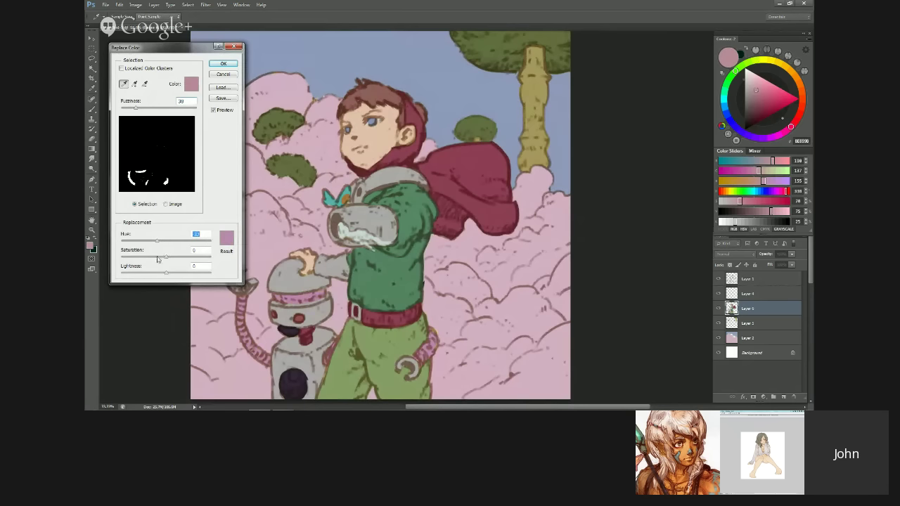
left_click(213, 110)
left_click(213, 111)
left_click(223, 64)
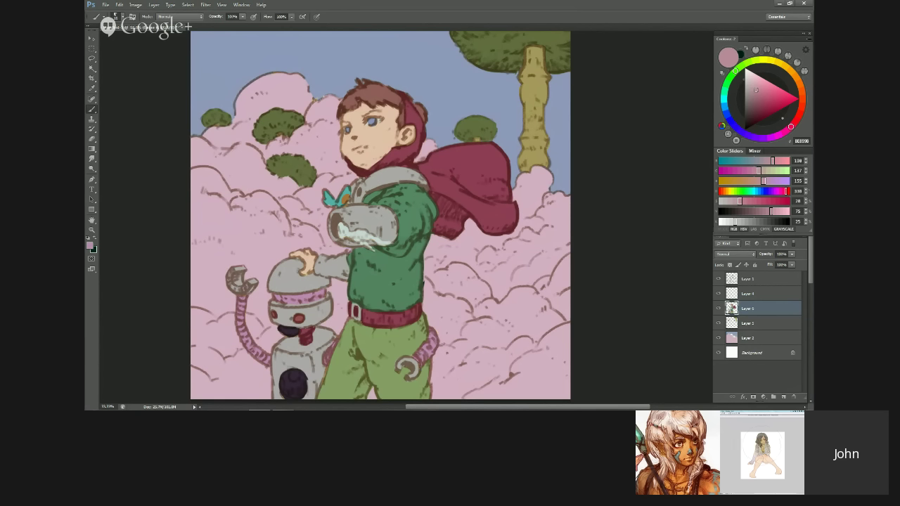
Step: Clean up the robot's dome and the dark chest circle, alternating sampled grey and dark purple
left_click(296, 276, "alt")
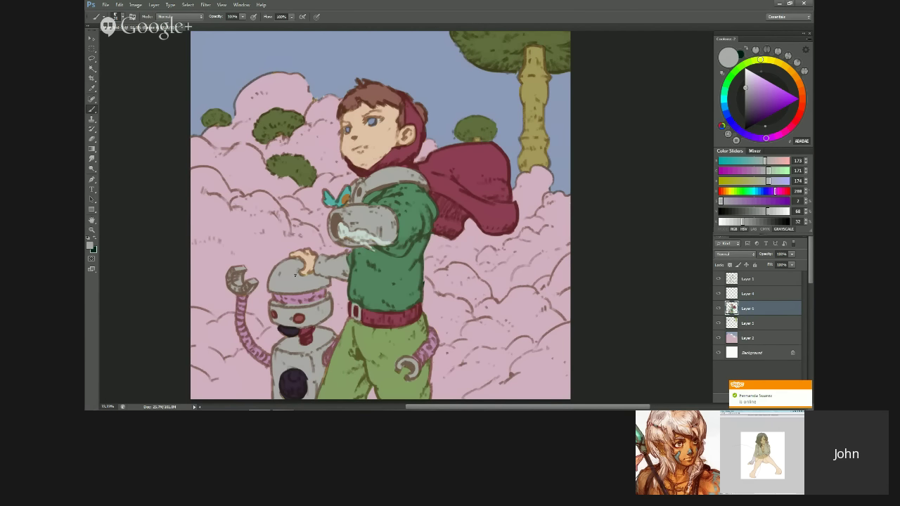
left_click(284, 336, "alt")
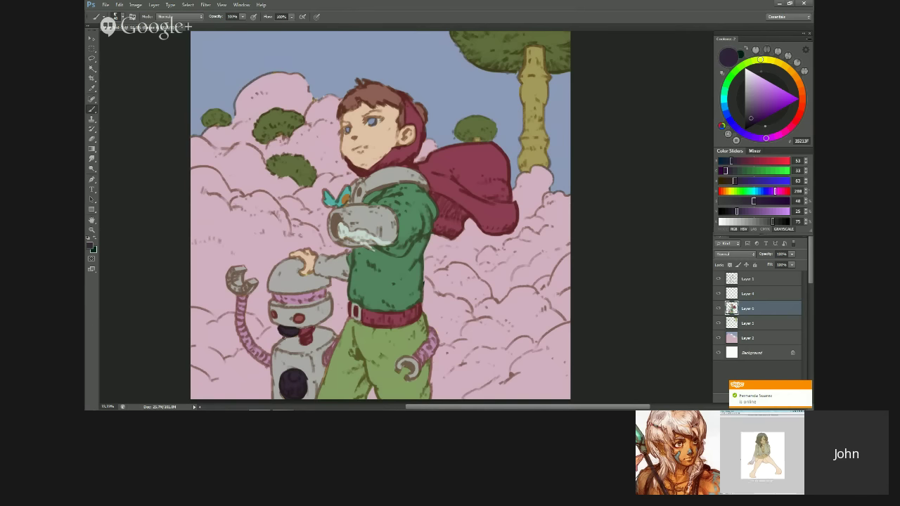
left_click(278, 371, "alt")
scroll(281, 369, "down", 2)
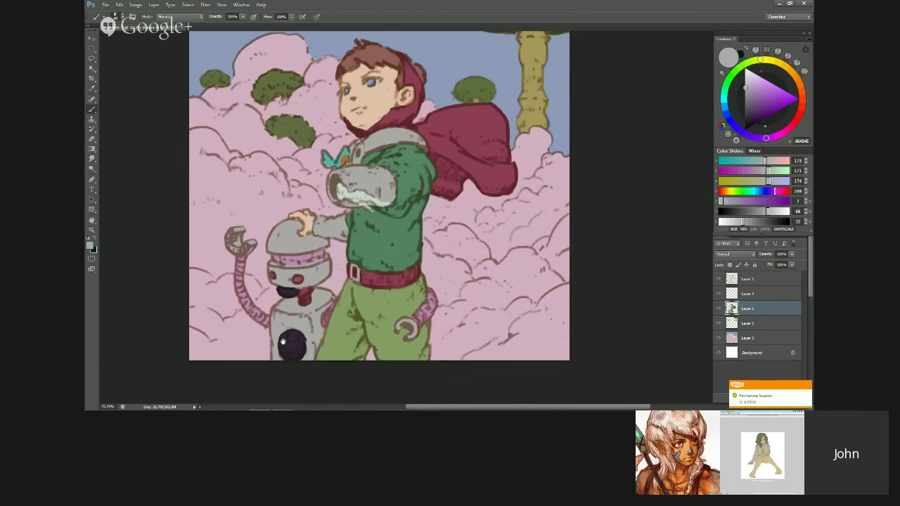
left_click(287, 348, "alt")
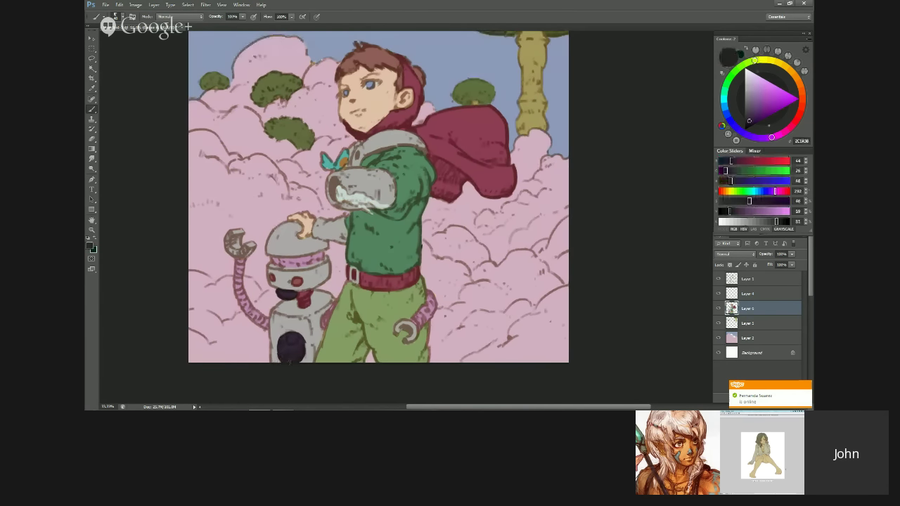
Step: Touch up small areas with sampled mauve, pale grey and trouser green, checking the painting on the flipped canvas
key("ctrl+shift+h")
left_click_drag(471, 262, 425, 312)
left_click(425, 312, "alt")
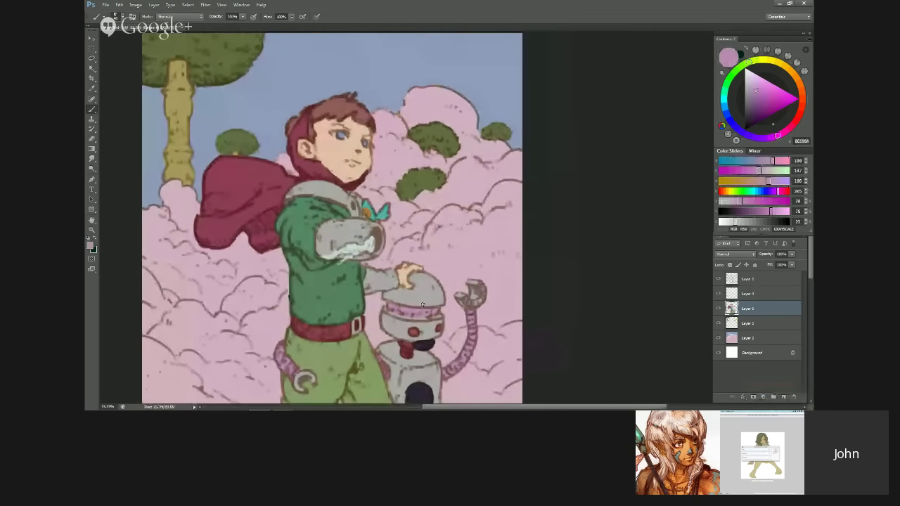
left_click(331, 255, "alt")
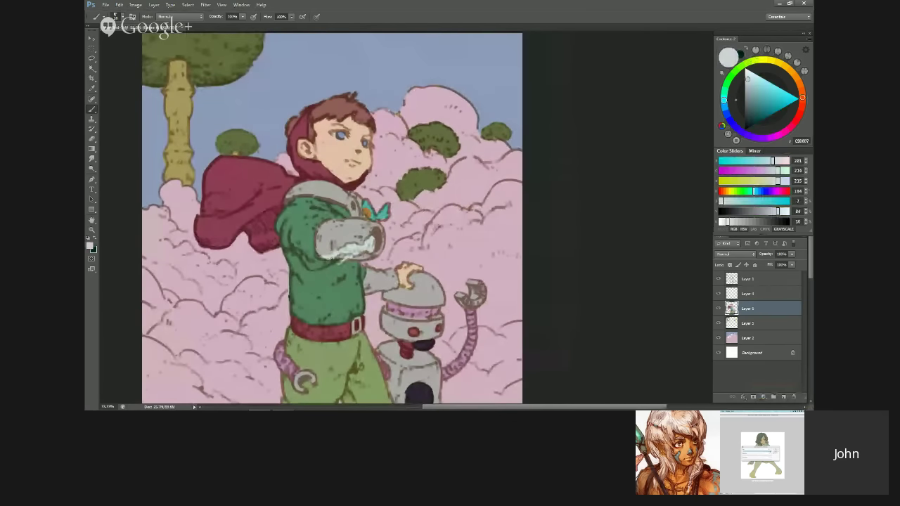
key("ctrl+shift+h")
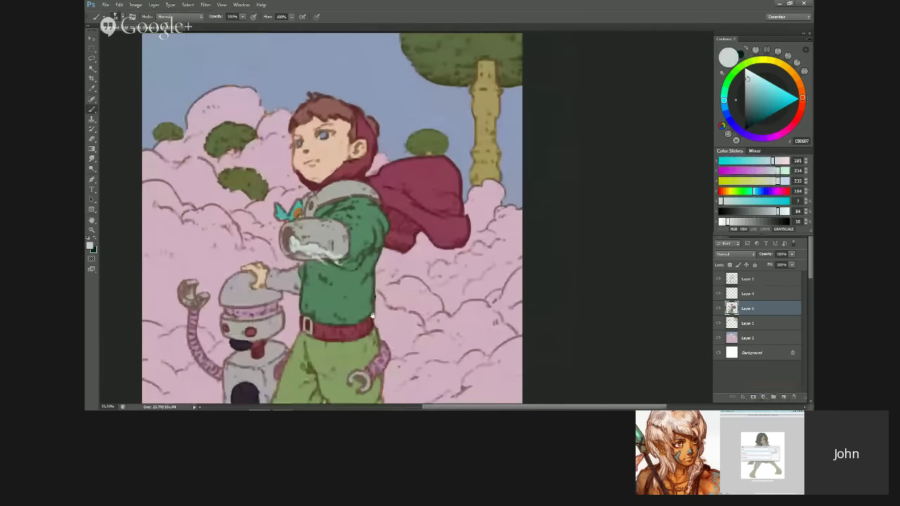
scroll(377, 297, "down", 2)
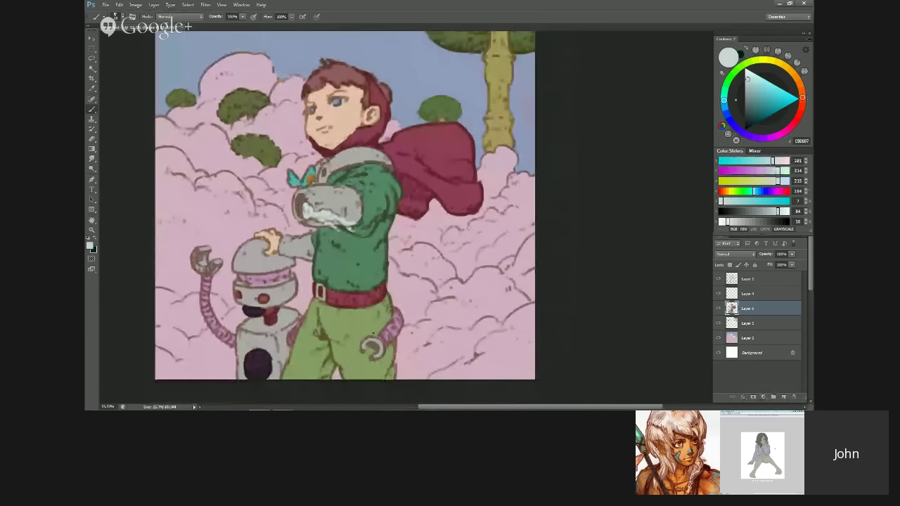
left_click(380, 360, "alt")
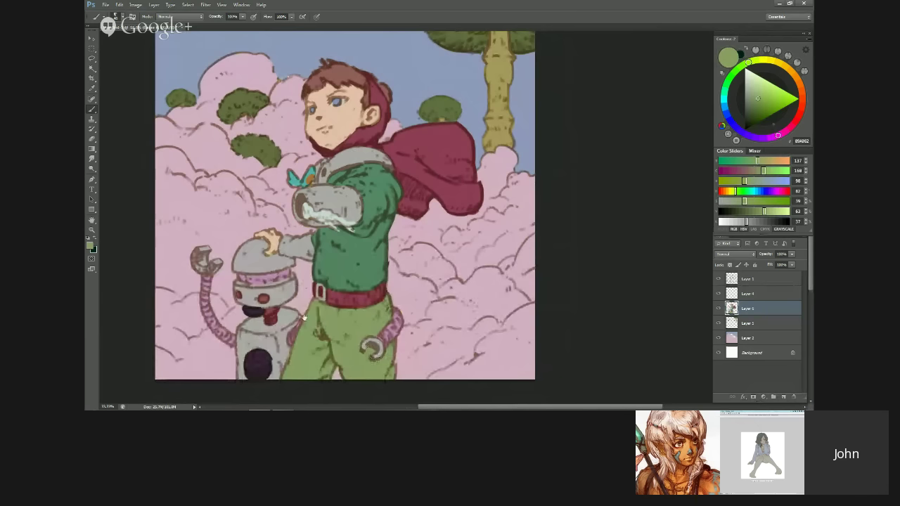
mouse_move(315, 293)
left_mouse_down()
mouse_move(322, 347)
mouse_move(319, 300)
mouse_move(316, 306)
left_mouse_up()
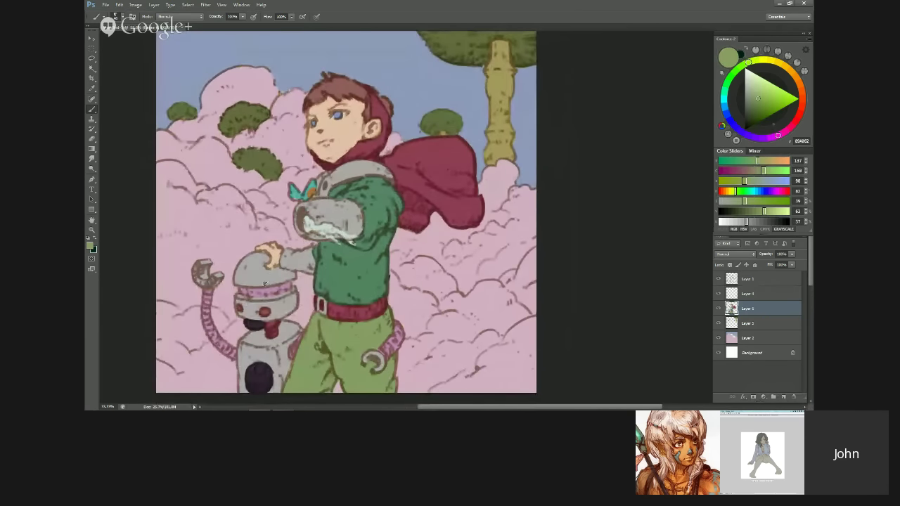
Step: Toggle the character layer and the line layer beneath it to check them, and merge that line layer down into the background colour layer
left_click(718, 308)
left_click(718, 308)
left_click(718, 323)
left_click(718, 324)
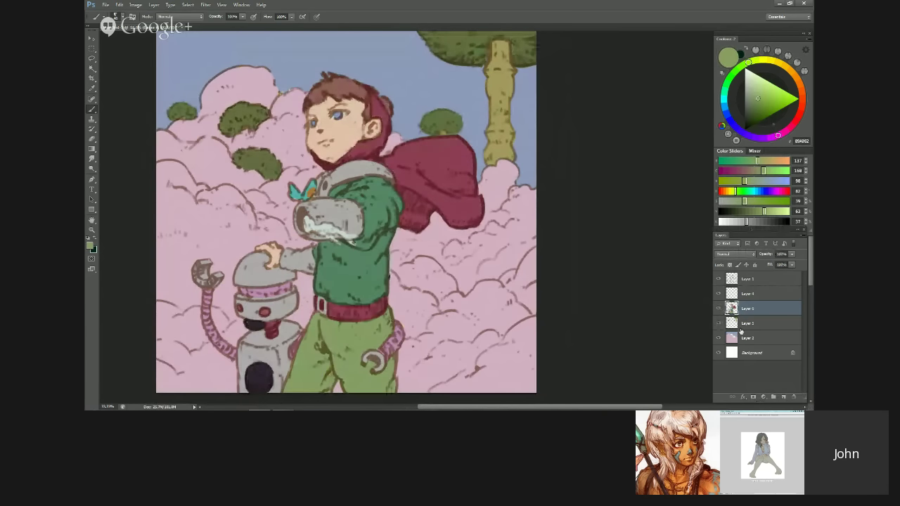
left_click(740, 329)
key("ctrl+e")
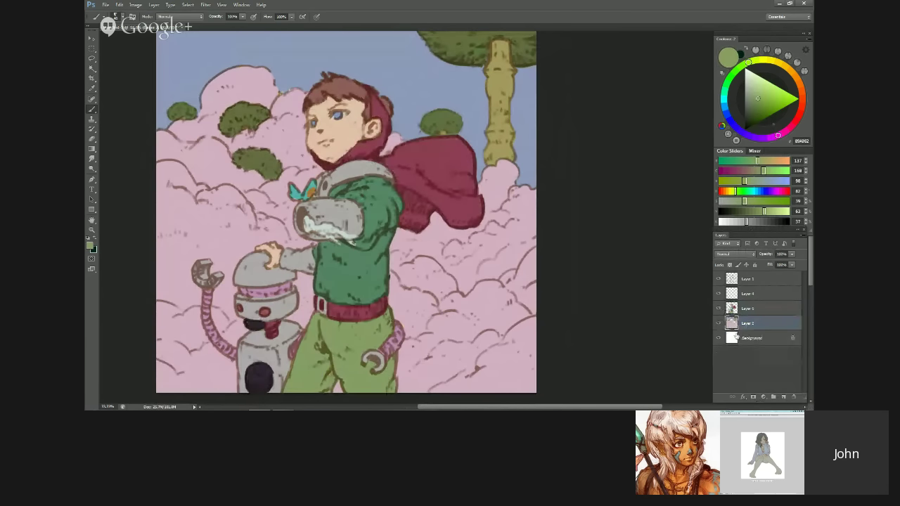
Step: Adjust the blue sky on the background colour layer with Replace Color: hue +5, saturation -15 and lightness -7
key("ctrl+minus")
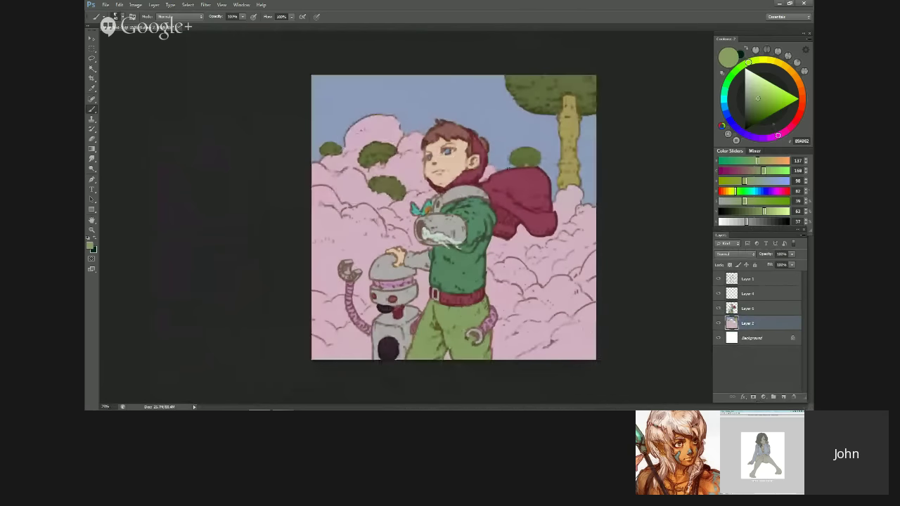
key("alt+i")
key("a")
key("r")
left_click(495, 118)
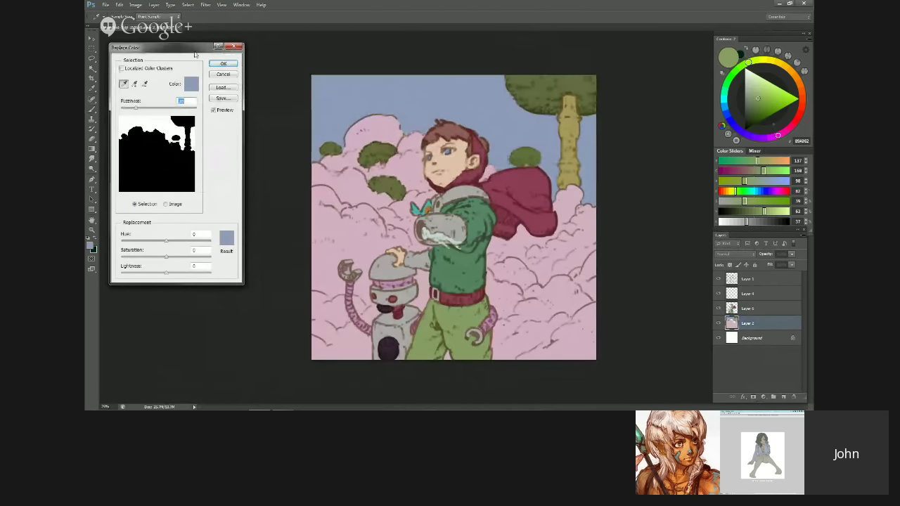
left_click_drag(189, 47, 228, 55)
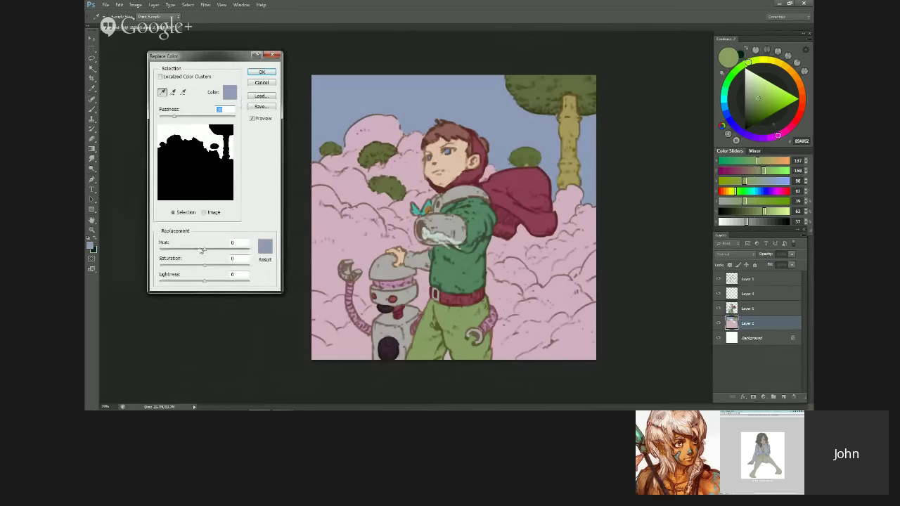
left_click_drag(205, 250, 202, 289)
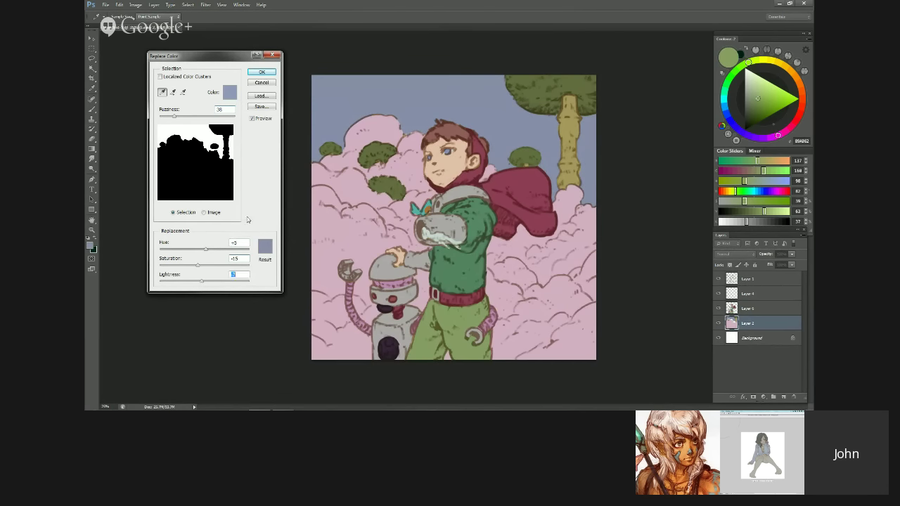
Step: Compare the sky colour with the preview on and off, raise the replacement saturation, and apply it
left_click(251, 118)
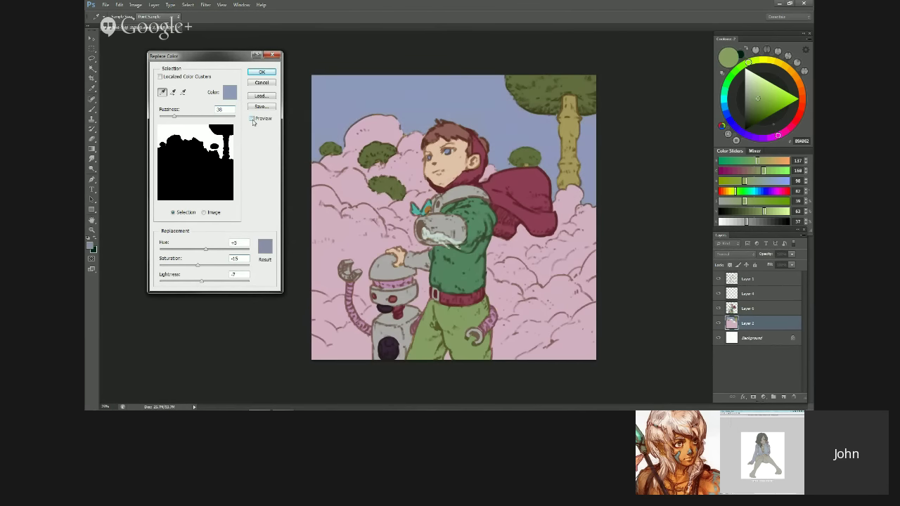
left_click(252, 118)
left_click(252, 118)
mouse_move(199, 266)
left_mouse_down()
mouse_move(208, 284)
mouse_move(202, 265)
mouse_move(213, 268)
left_mouse_up()
left_click(251, 119)
left_click(262, 73)
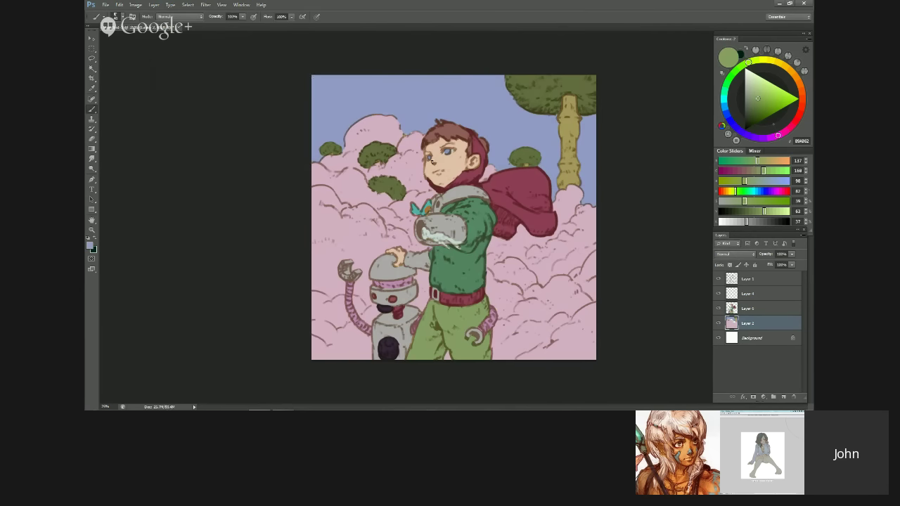
Step: Check the painting on the flipped canvas and sample the brown at the gauntlet's opening with the character layer active
key("ctrl+shift+h")
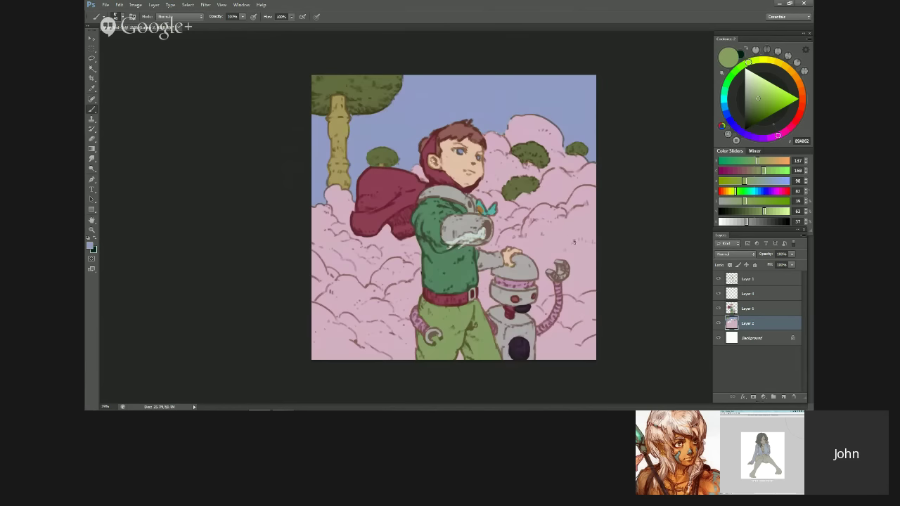
left_click(755, 309)
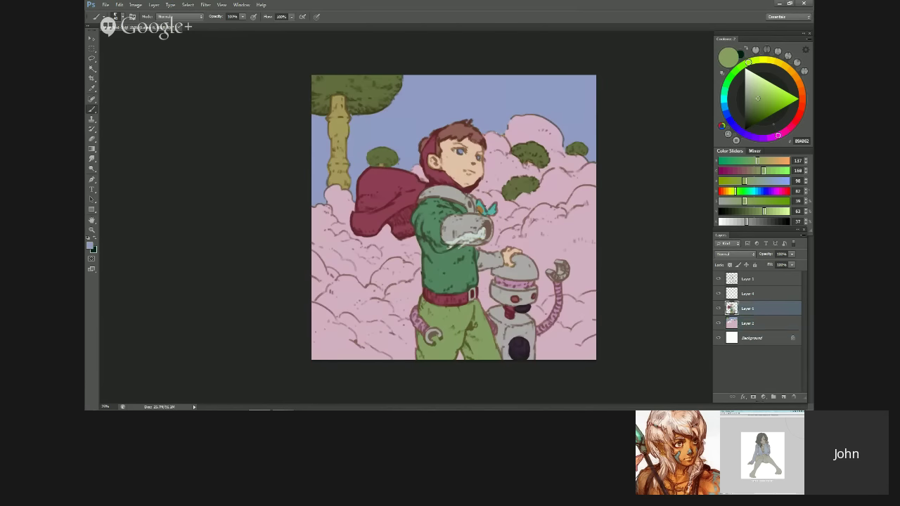
left_click(492, 225, "alt")
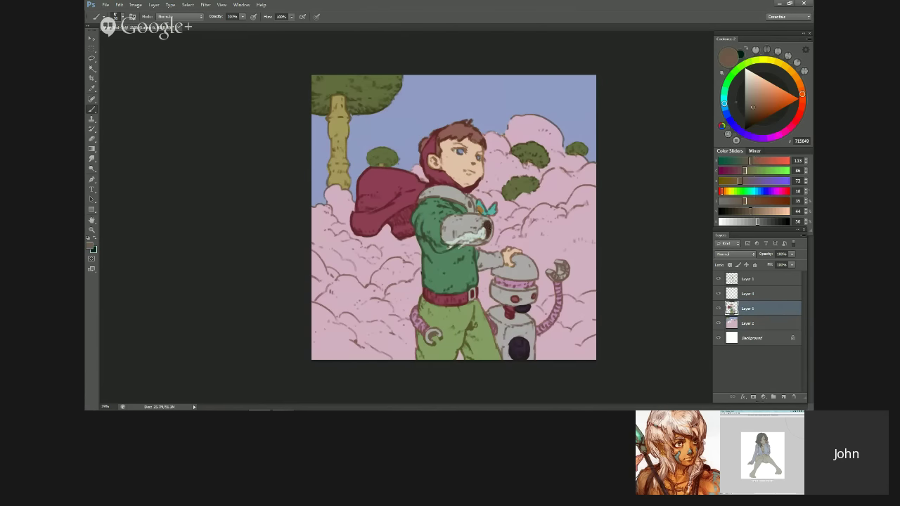
key("alt+bracketleft")
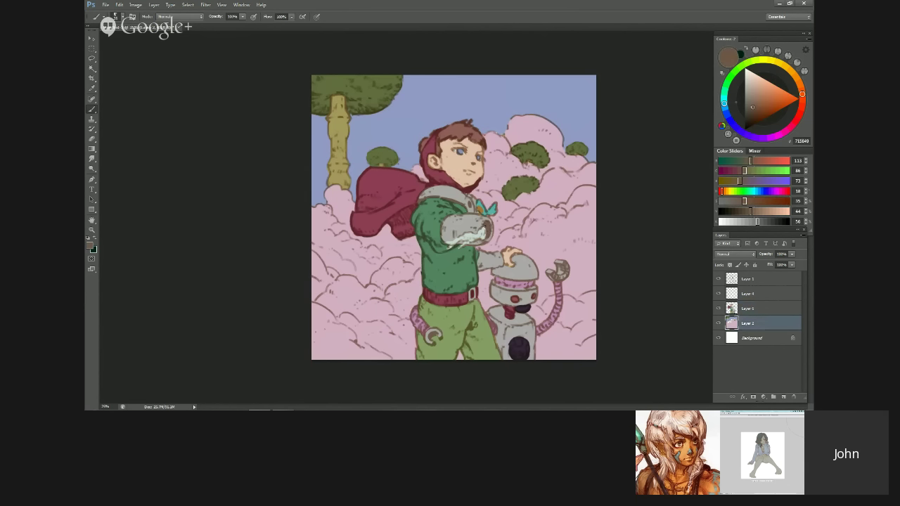
key("alt+bracketright")
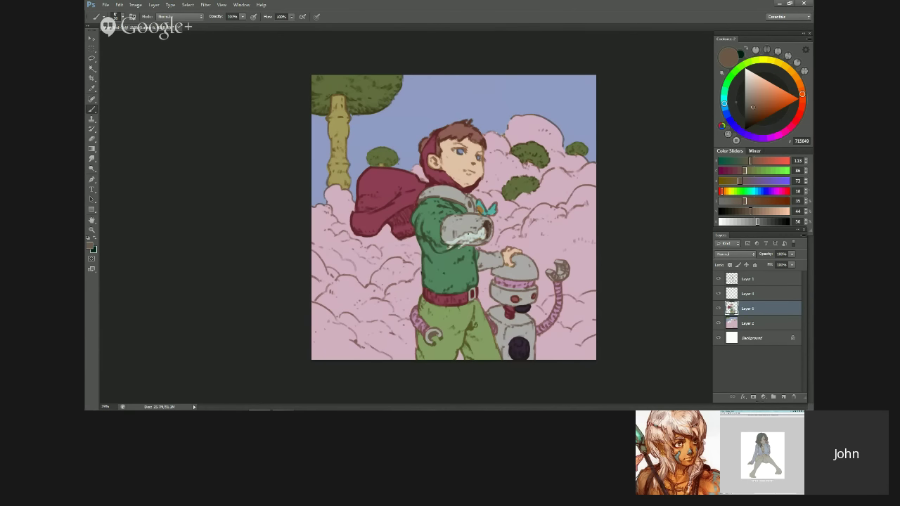
key("ctrl+shift+h")
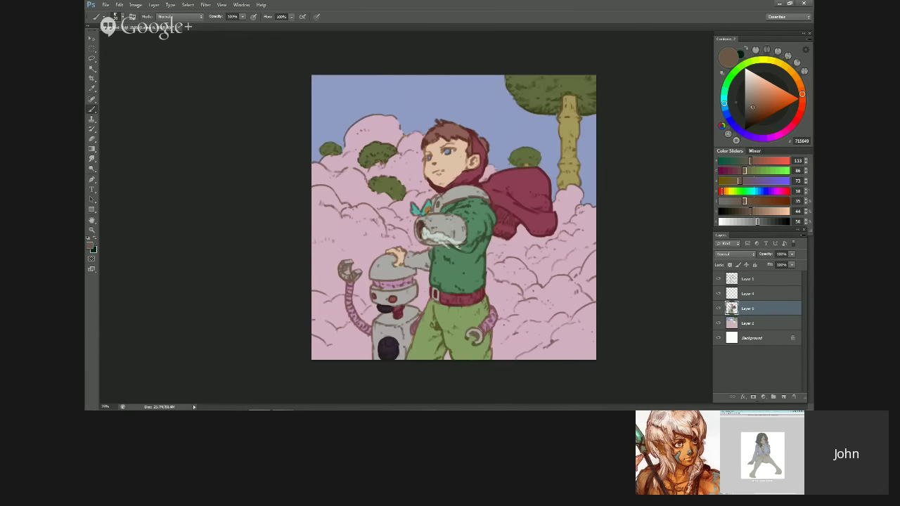
Step: Mix a pale straw yellow (RGB 199, 185, 124) and paint the collar clasp and belt buckle with it
left_click(776, 69)
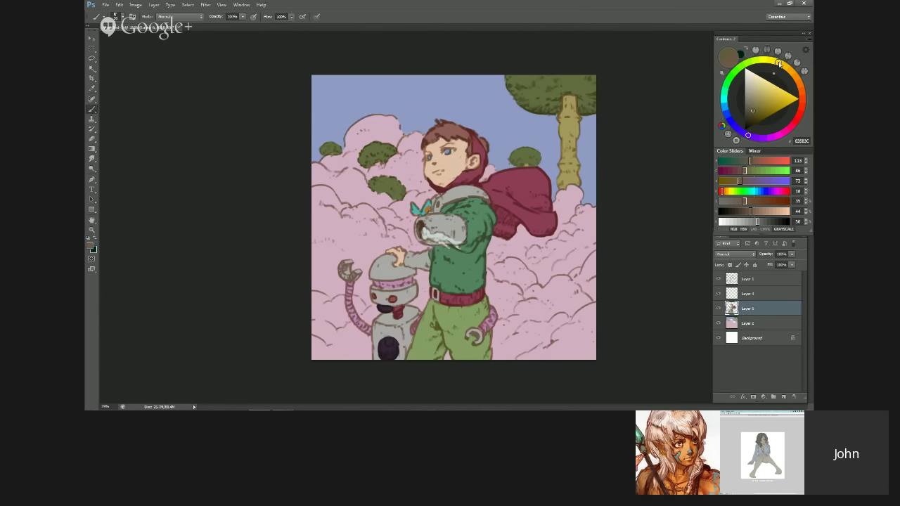
left_click(759, 102)
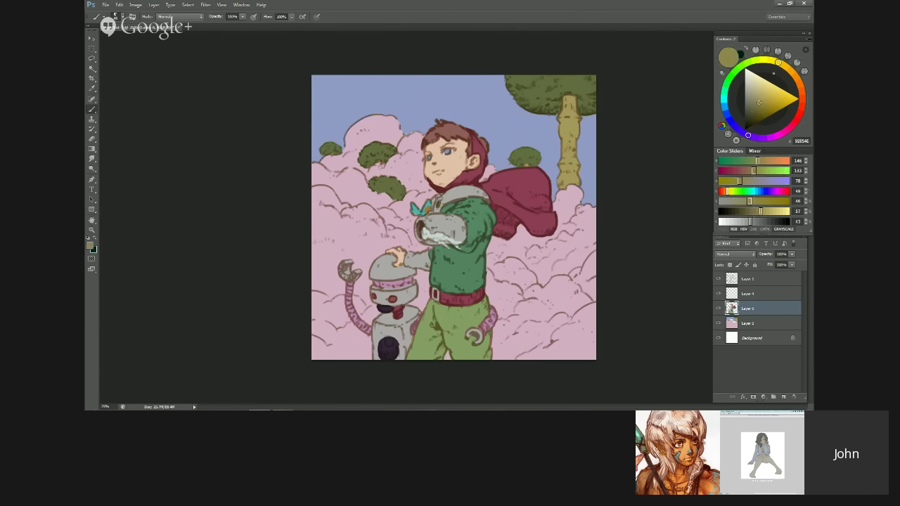
left_click(758, 94)
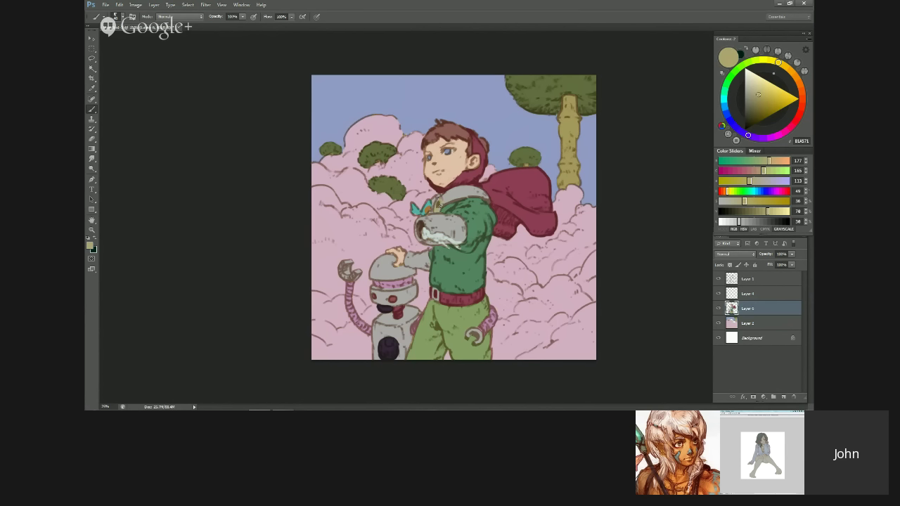
left_click(760, 90)
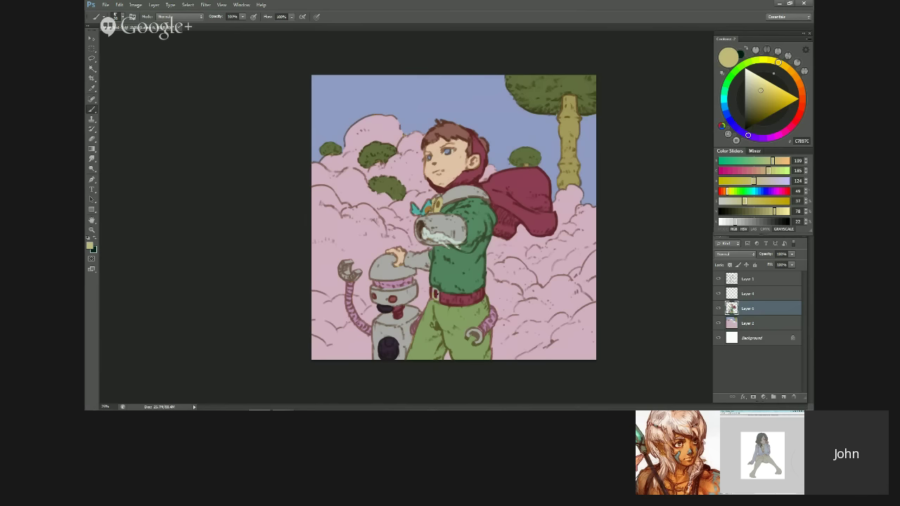
Step: Undo the yellow stroke across the gauntlet and paint only its opening rim pale yellow, working on the flipped canvas
key("ctrl+shift+h")
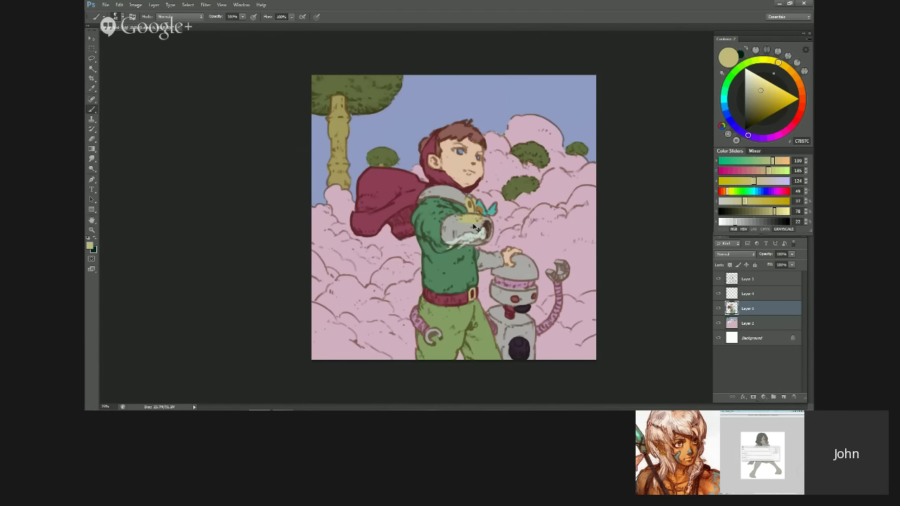
key("ctrl+z")
left_click_drag(481, 218, 484, 227)
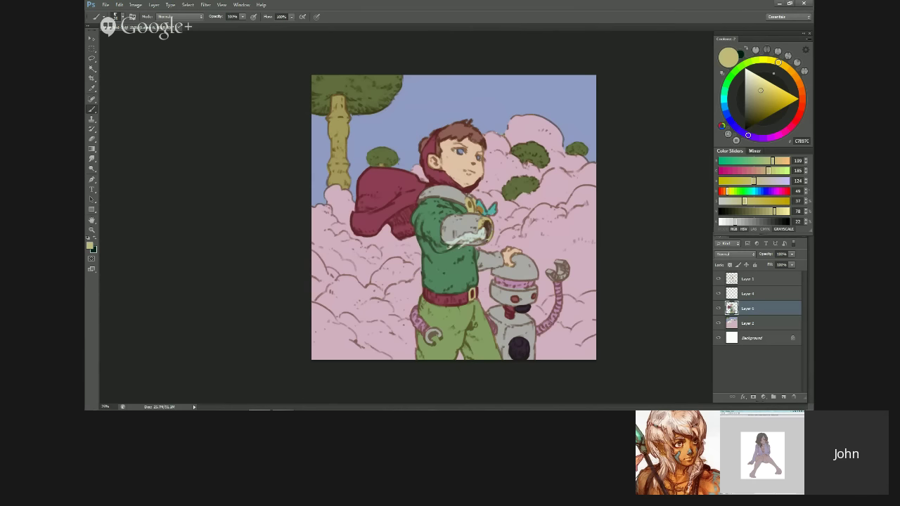
key("ctrl+shift+h")
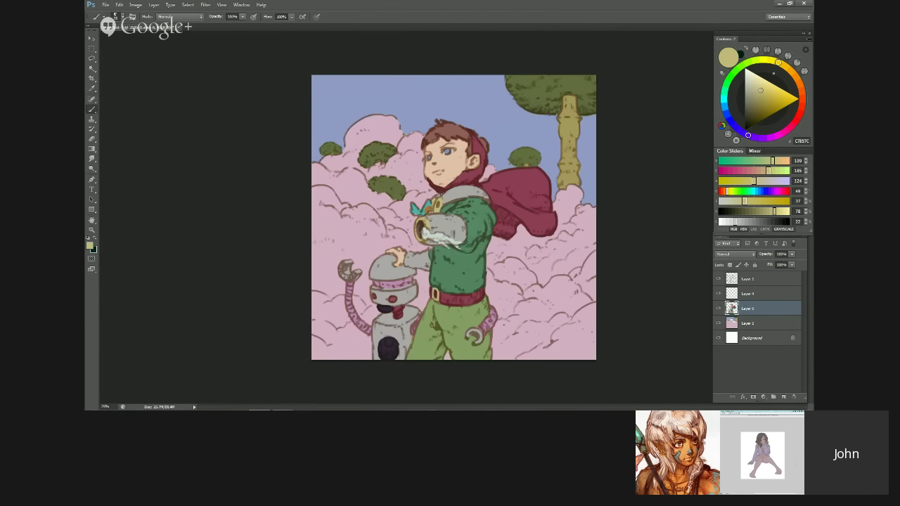
Step: Try covering the robot's dome in pale yellow with a larger brush, and undo it
key("bracketright")
key("bracketright")
key("bracketright")
mouse_move(392, 268)
left_mouse_down()
mouse_move(372, 269)
mouse_move(403, 275)
left_mouse_up()
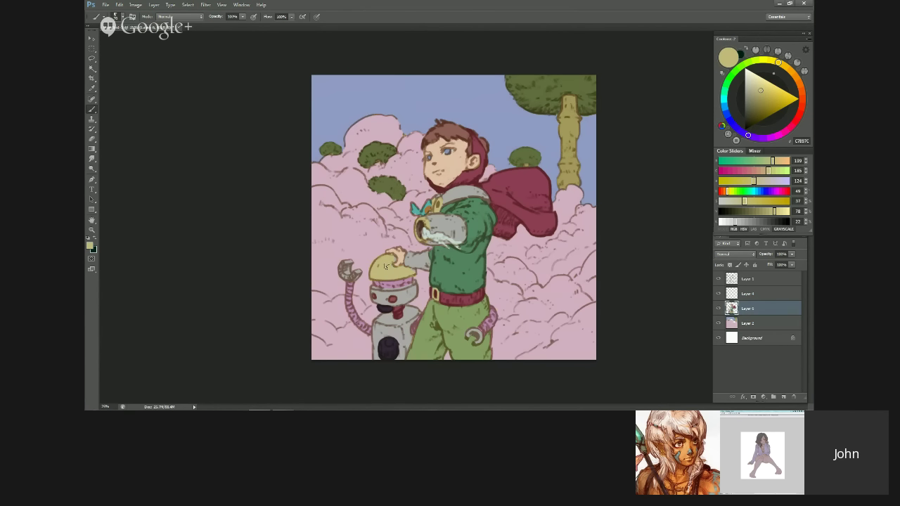
key("ctrl+z")
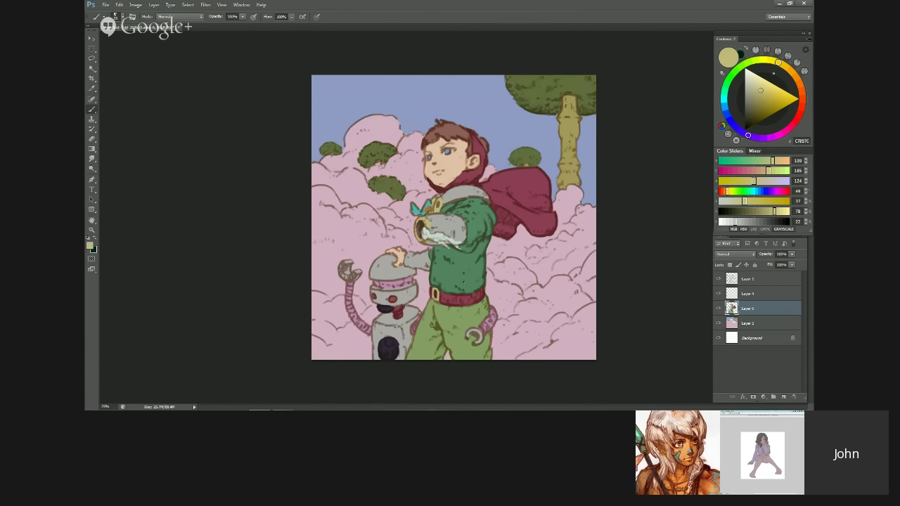
Step: Paint patches of the sampled trouser green on the sweater's hem, chest and shoulder, checking them on the flipped canvas
left_click(468, 322, "alt")
left_click_drag(463, 288, 481, 275)
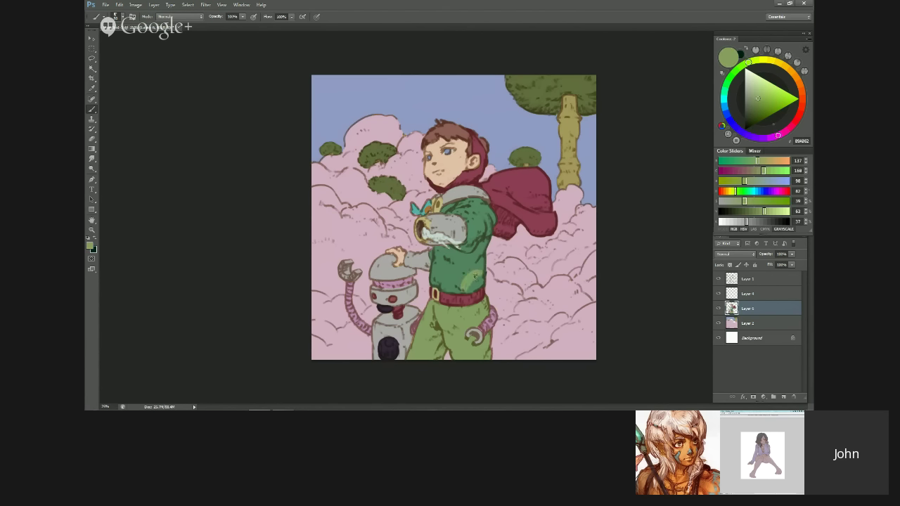
mouse_move(478, 348)
left_mouse_down()
mouse_move(488, 353)
mouse_move(489, 339)
left_mouse_up()
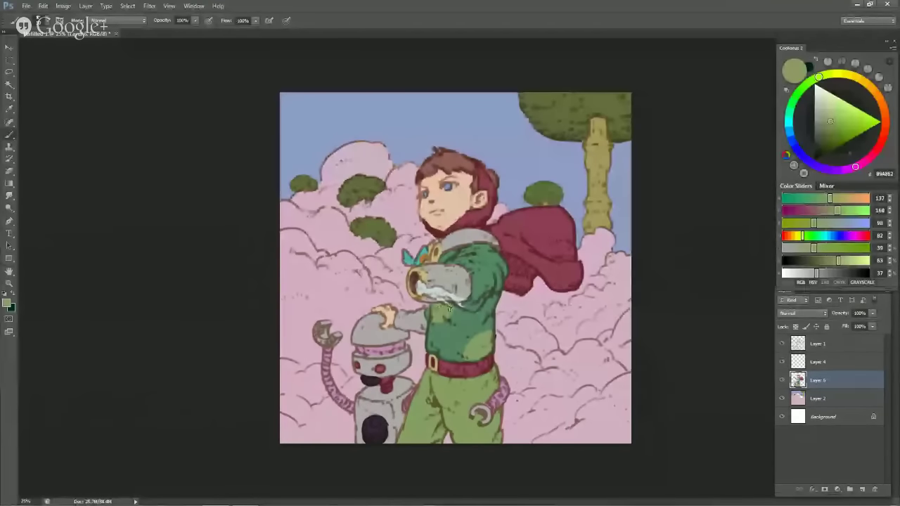
key("ctrl+shift+h")
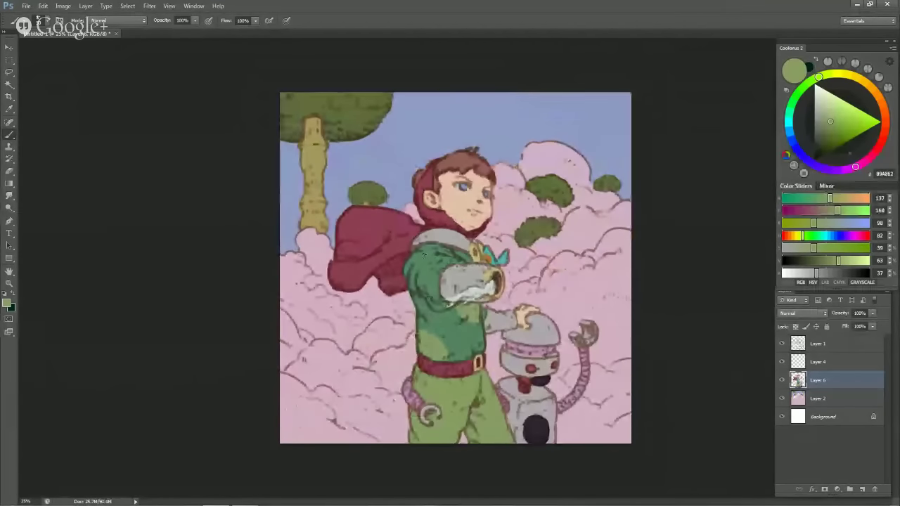
left_click_drag(424, 257, 437, 251)
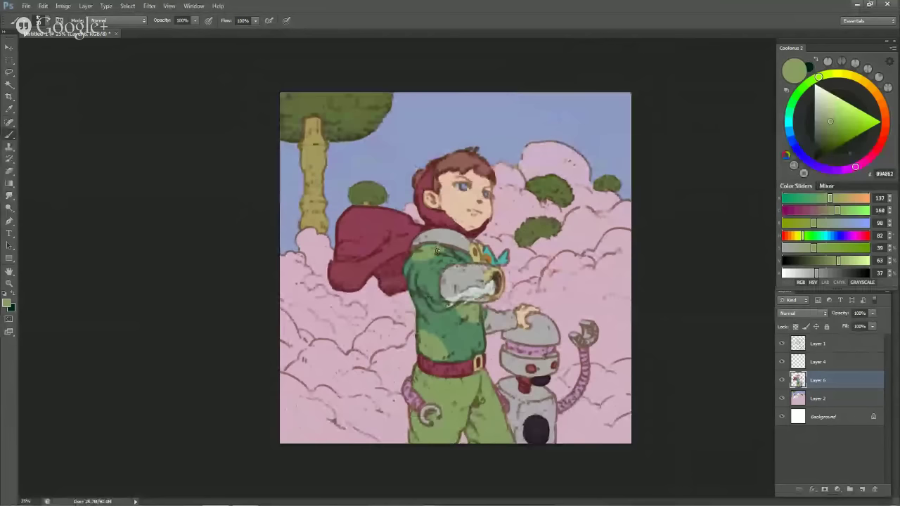
key("ctrl+shift+h")
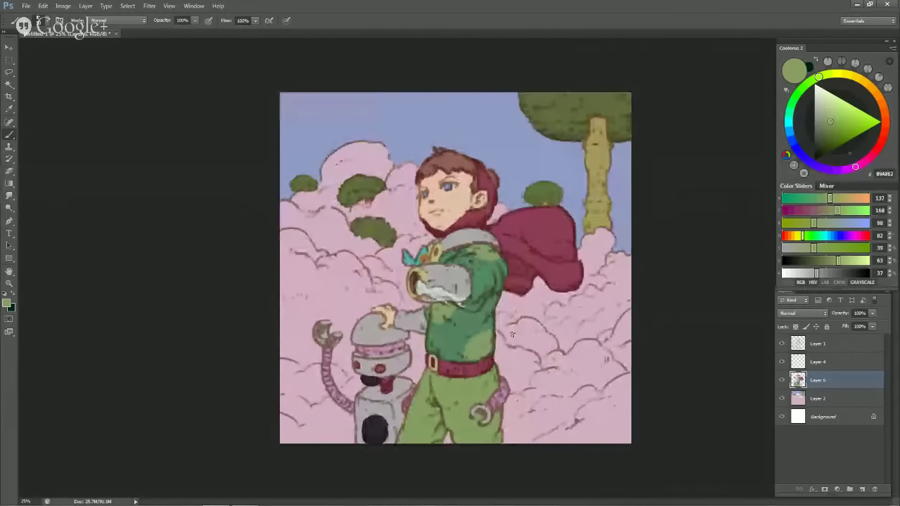
Step: Shift the pink clouds on the background colour layer to lilac with Replace Color, hue -38, checking the values in greyscale
left_click(853, 400)
key("alt+i")
key("a")
key("r")
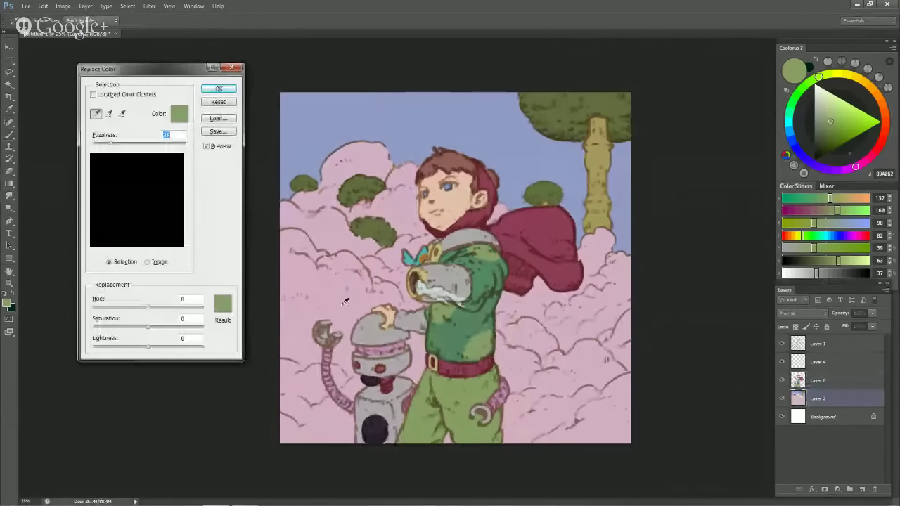
left_click(345, 301)
left_click(458, 195)
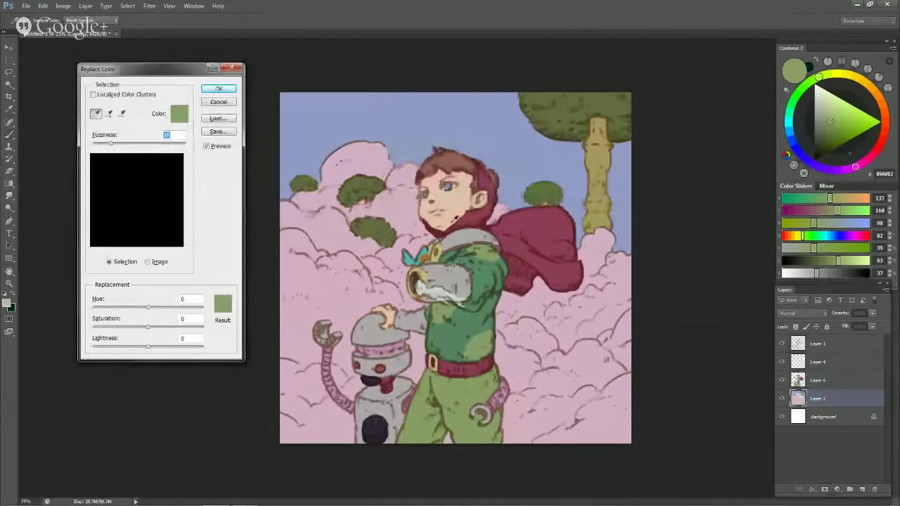
left_click(310, 274)
mouse_move(147, 307)
left_mouse_down()
mouse_move(157, 306)
mouse_move(138, 310)
left_mouse_up()
key("ctrl+y")
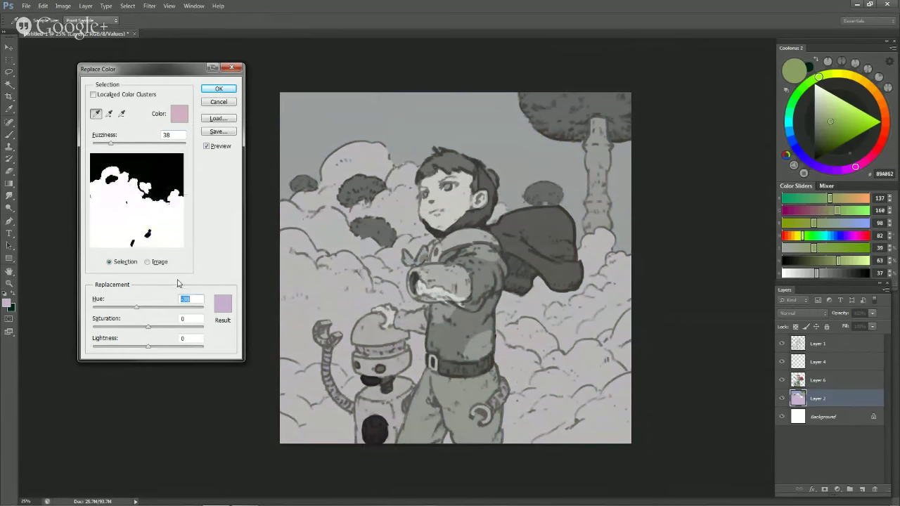
key("ctrl+y")
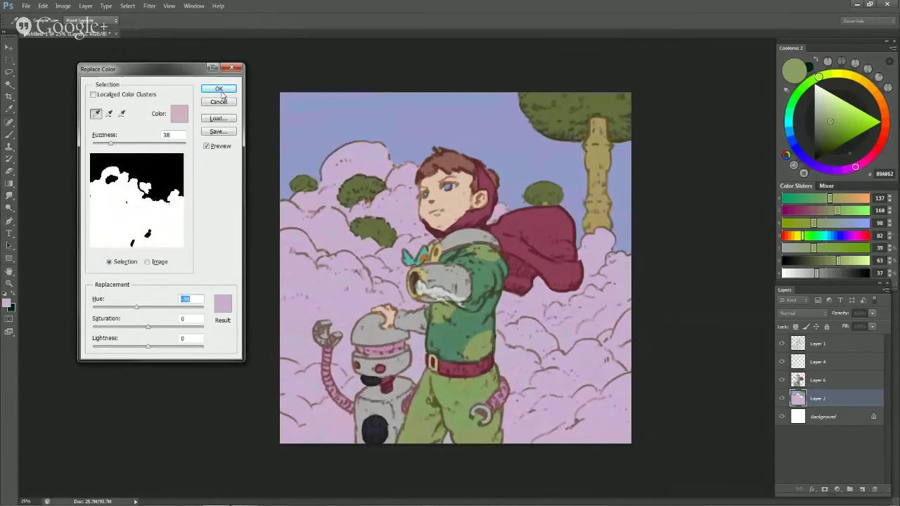
left_click(218, 89)
Step: Switch between the character and background layers and toggle the character layer's visibility to check their separation
key("alt+bracketright")
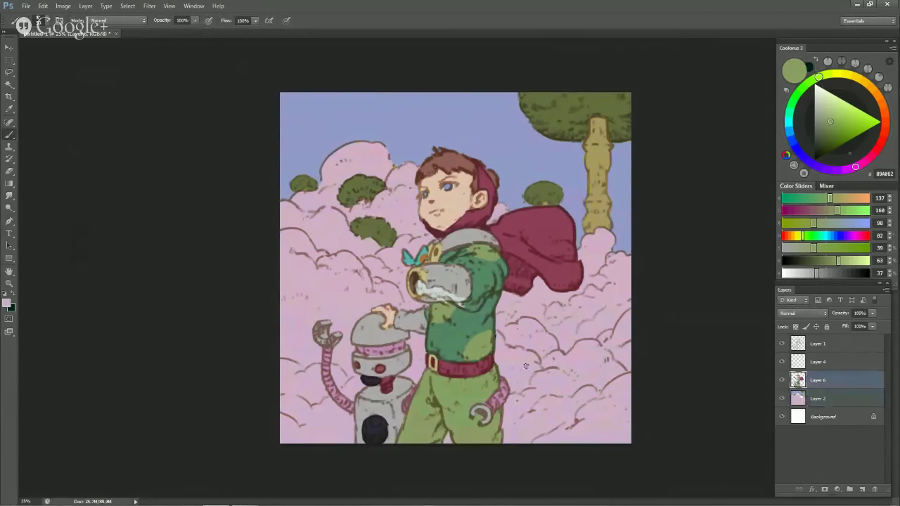
key("alt+bracketleft")
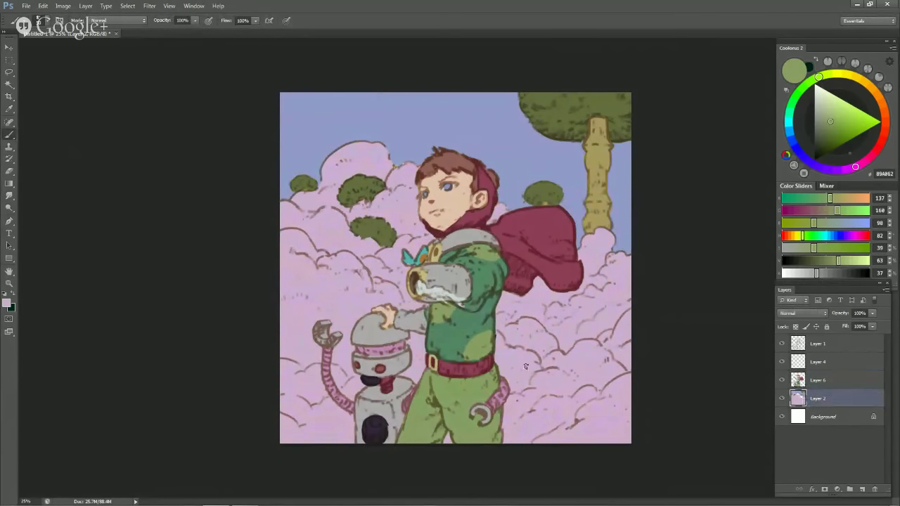
left_click(782, 380)
left_click(782, 379)
Step: Add a new layer clipped to the character layer and make the cloud lilac the active colour
left_click(810, 381)
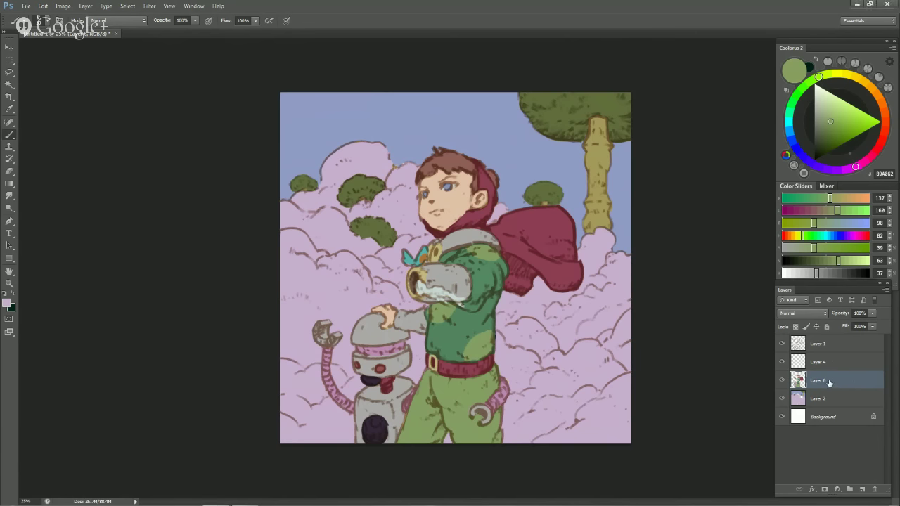
left_click(861, 488)
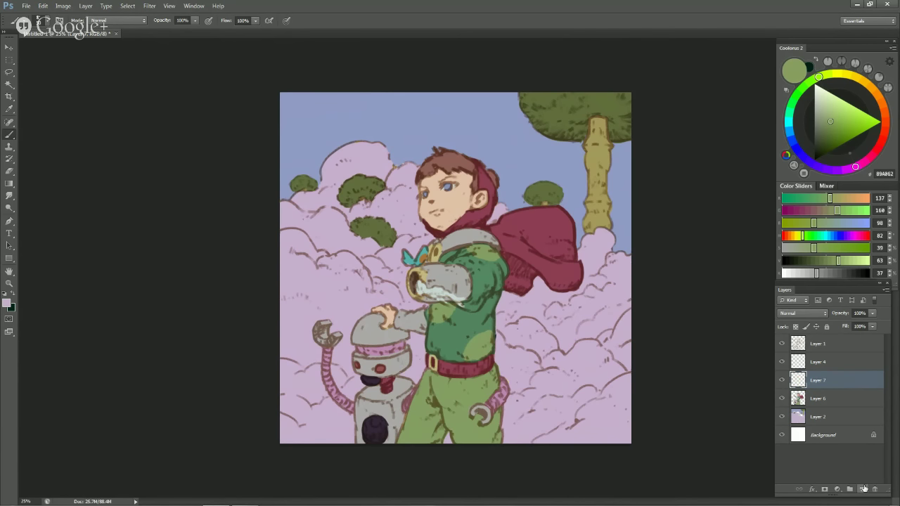
left_click(830, 388, "alt")
key("x")
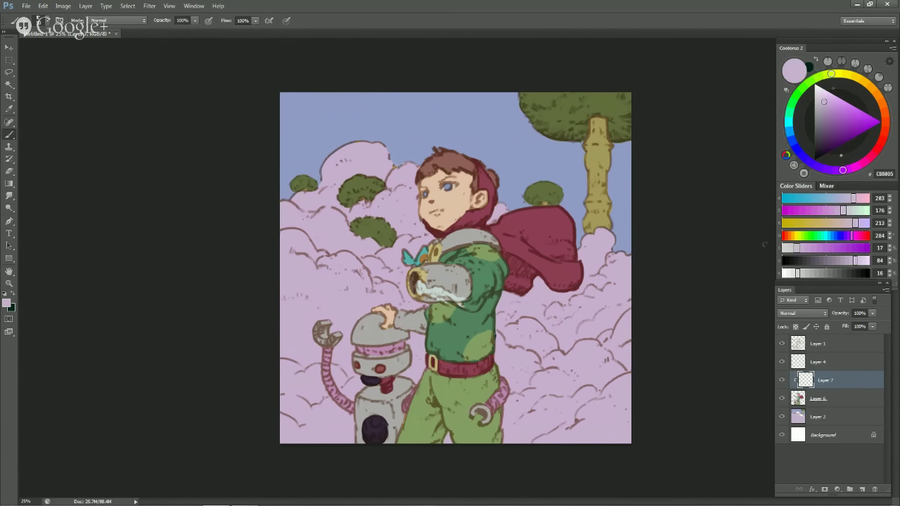
Step: Set the clipped layer's blend mode to Color Dodge and test a lilac highlight along the edge of the boy's face
left_click(819, 313)
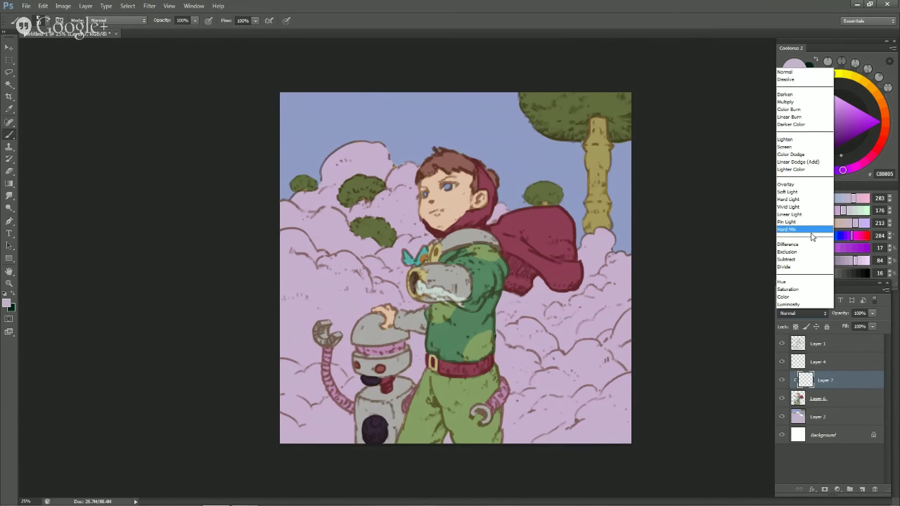
left_click(809, 155)
left_click_drag(425, 179, 420, 214)
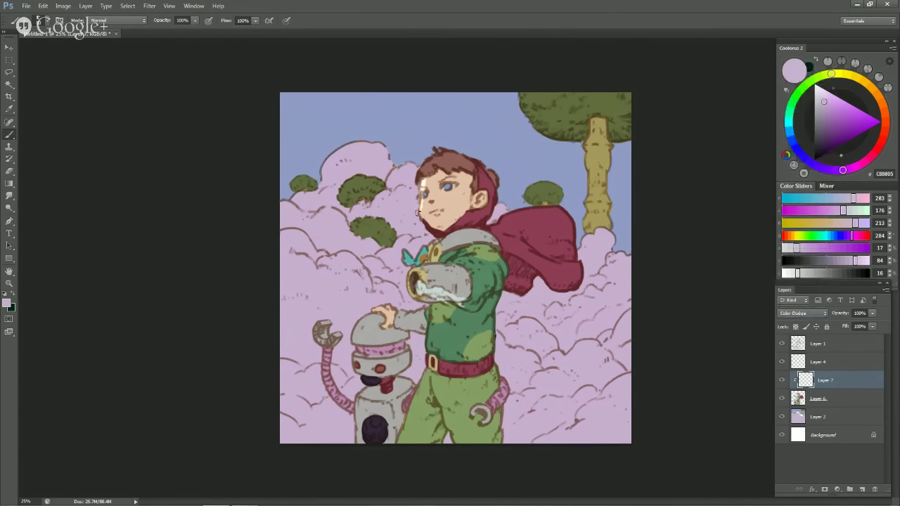
Step: Change the brush colour to muted yellow B8A348, test it on the boy's forehead, and undo the test highlights
left_click_drag(847, 123, 845, 104)
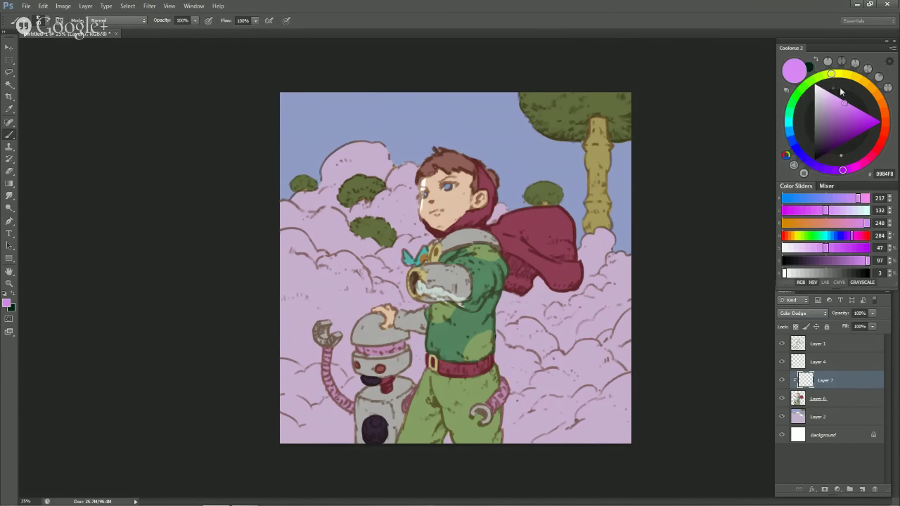
left_click(789, 122)
left_click(855, 77)
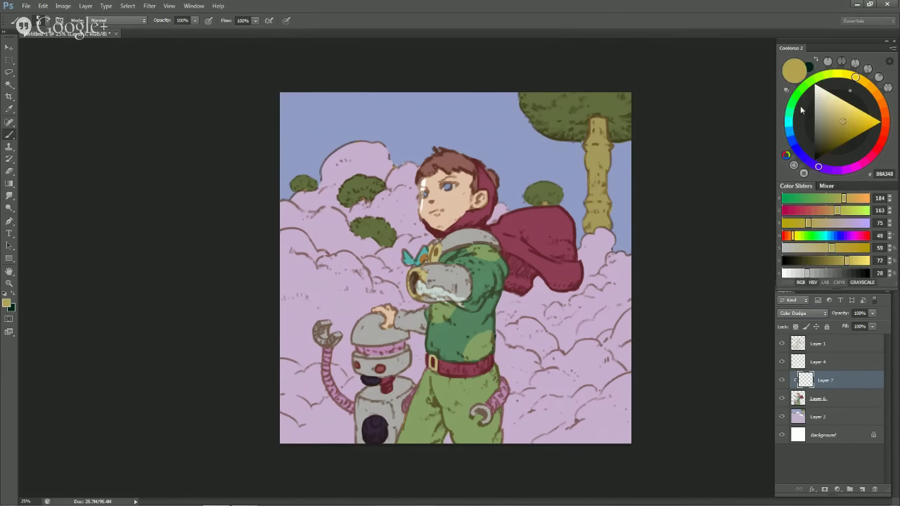
key("ctrl+z")
left_click_drag(439, 175, 417, 185)
key("ctrl+z")
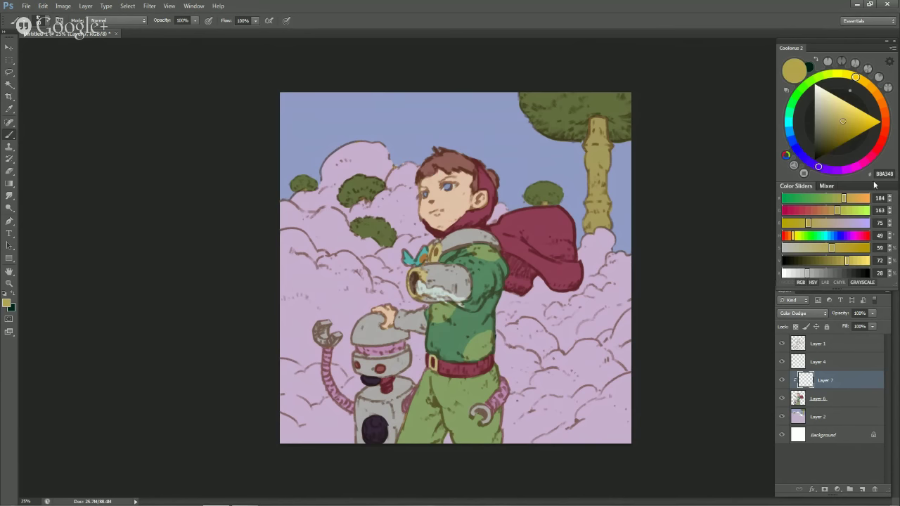
Step: Darken the brush colour to olive 655A2A and paint highlights on the boy's hair and face, erasing the excess on the forehead
left_click_drag(848, 137, 830, 139)
mouse_move(438, 177)
left_mouse_down()
mouse_move(416, 189)
mouse_move(441, 172)
mouse_move(432, 158)
mouse_move(467, 156)
left_mouse_up()
key("ctrl+z")
key("ctrl+shift+h")
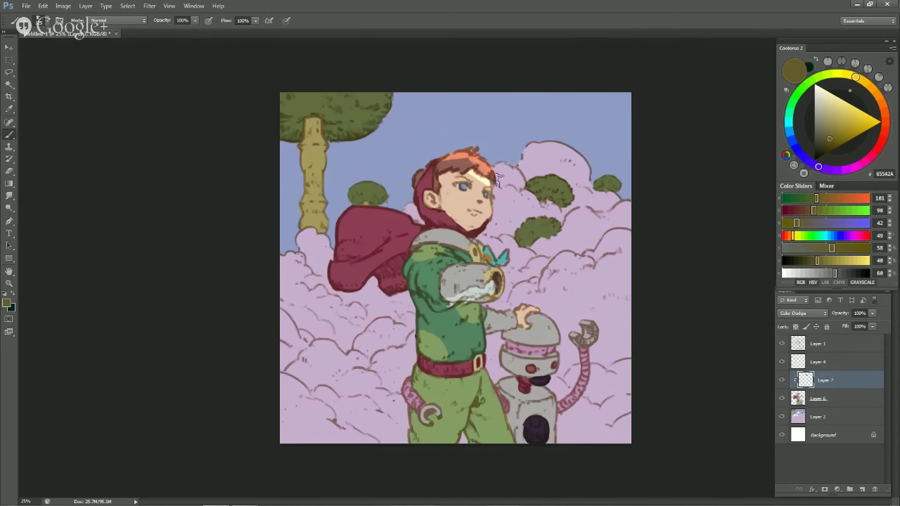
key("e")
left_click_drag(469, 175, 482, 180)
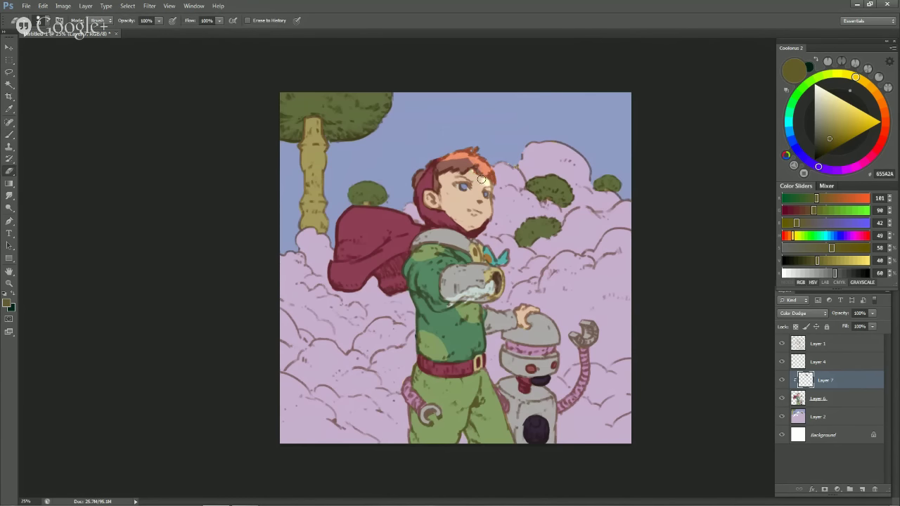
key("b")
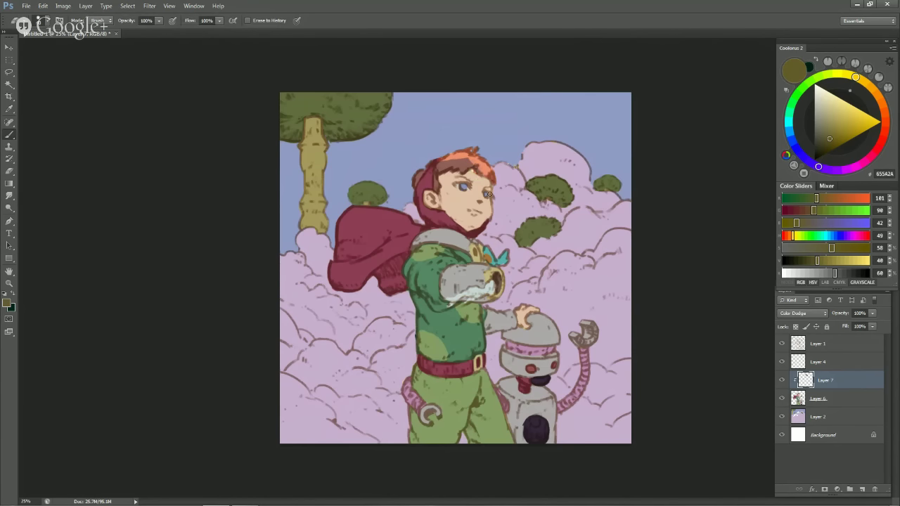
key("e")
key("b")
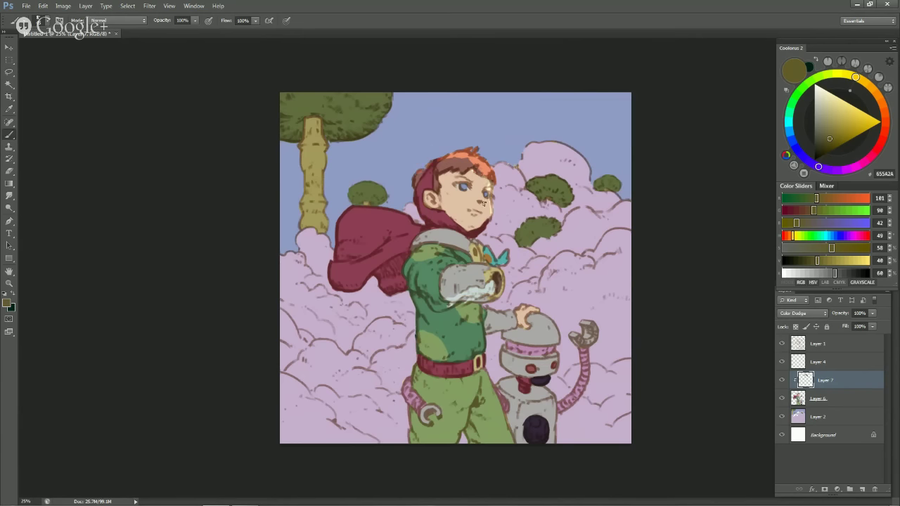
Step: Paint highlights down the edge of the boy's face, on his collar and chest, and along the top of the arm cannon, checking the flipped canvas
key("F2")
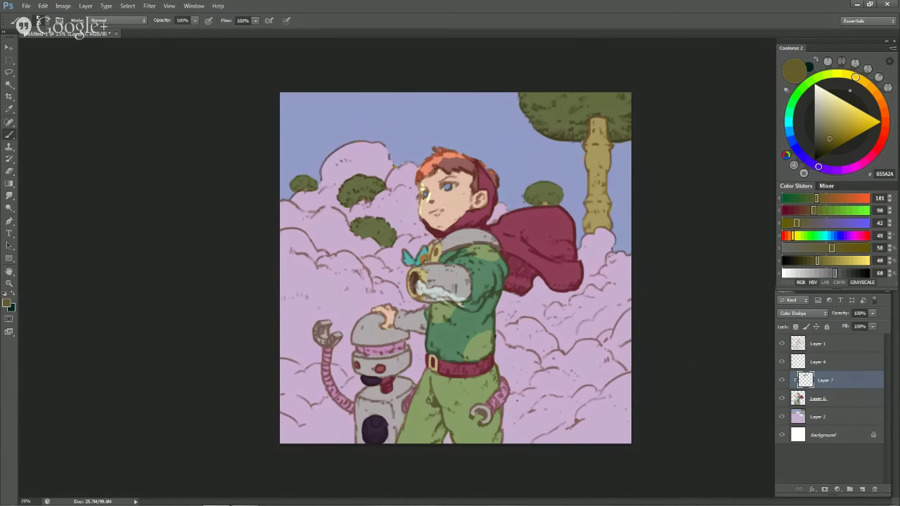
left_click_drag(423, 200, 420, 211)
mouse_move(432, 244)
left_mouse_down()
mouse_move(455, 239)
mouse_move(402, 265)
mouse_move(470, 261)
mouse_move(453, 261)
left_mouse_up()
key("ctrl+z")
key("ctrl+shift+h")
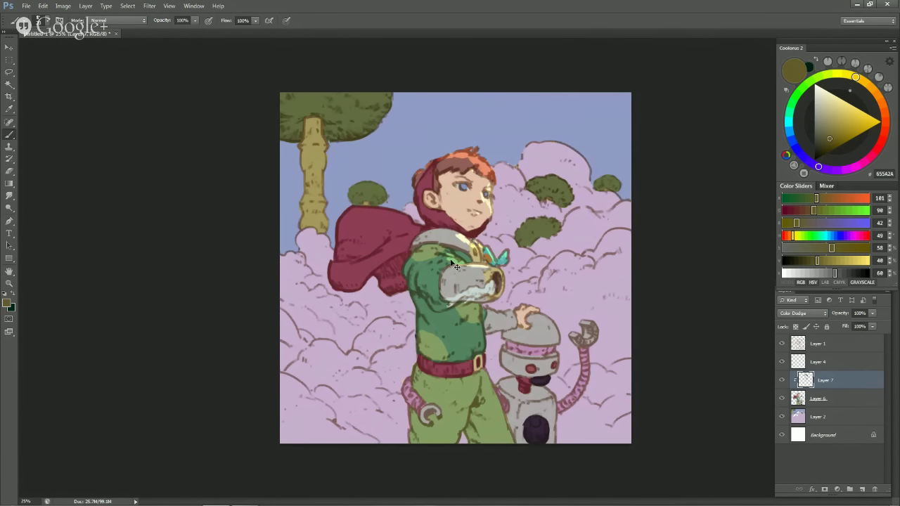
key("e")
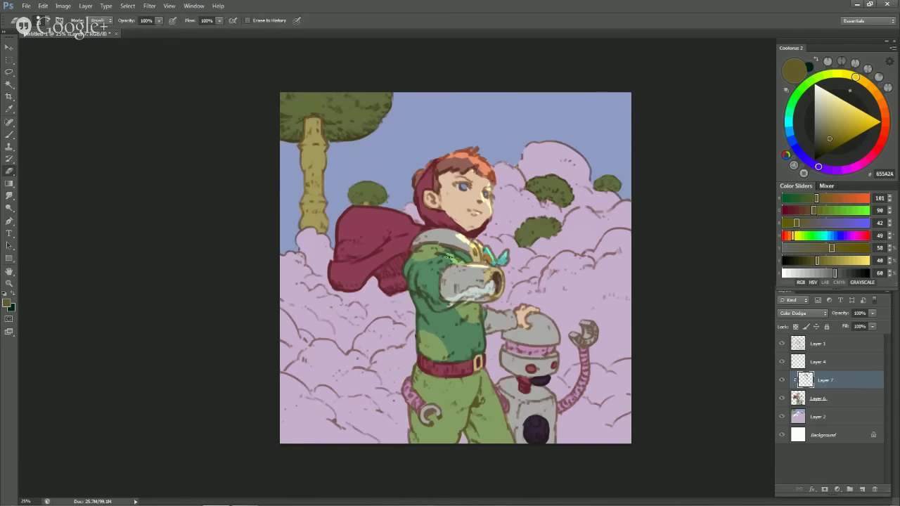
key("b")
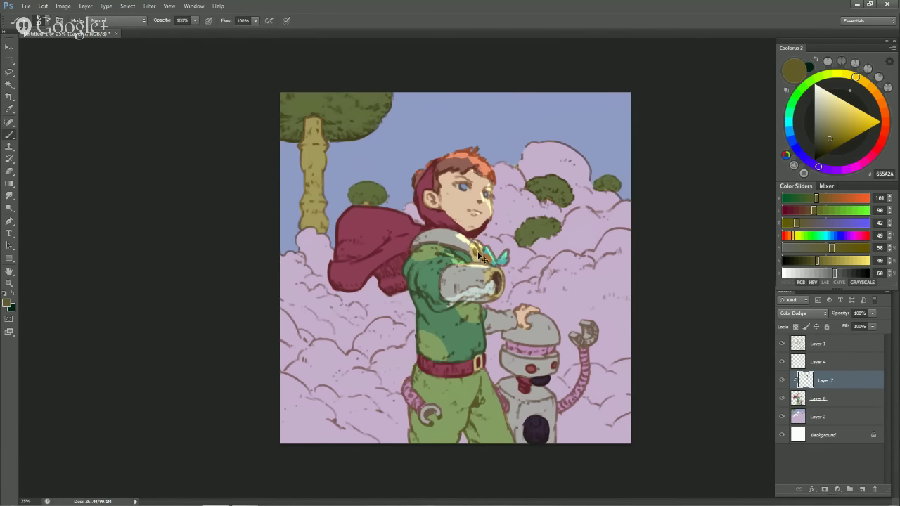
key("ctrl+shift+h")
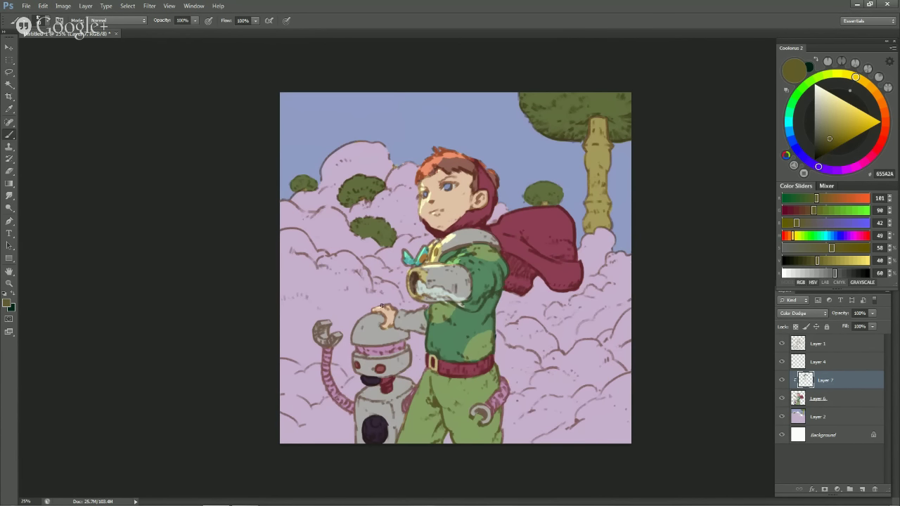
Step: Paint highlights on the boy's resting hand and sleeve, the sweater's front edge, the belt buckle and the robot's dome
left_click_drag(373, 310, 407, 315)
key("ctrl+shift+h")
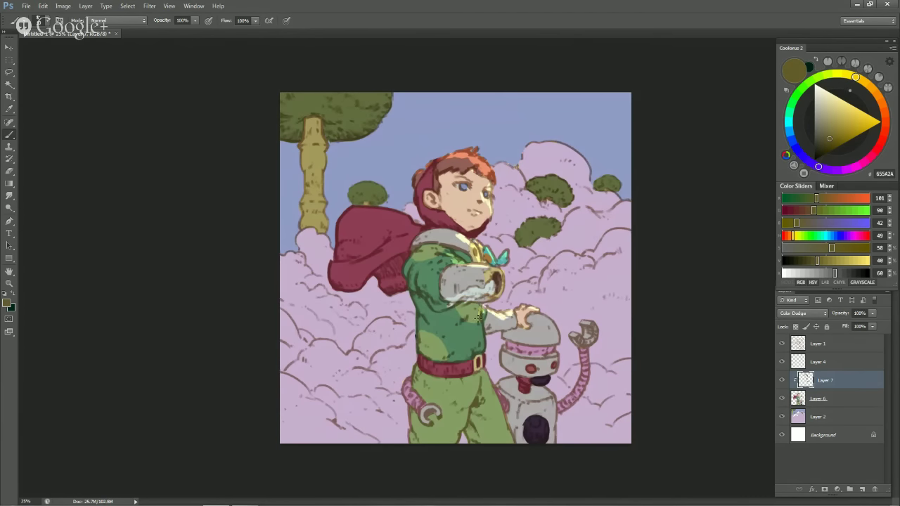
left_click_drag(479, 306, 483, 348)
key("ctrl+shift+h")
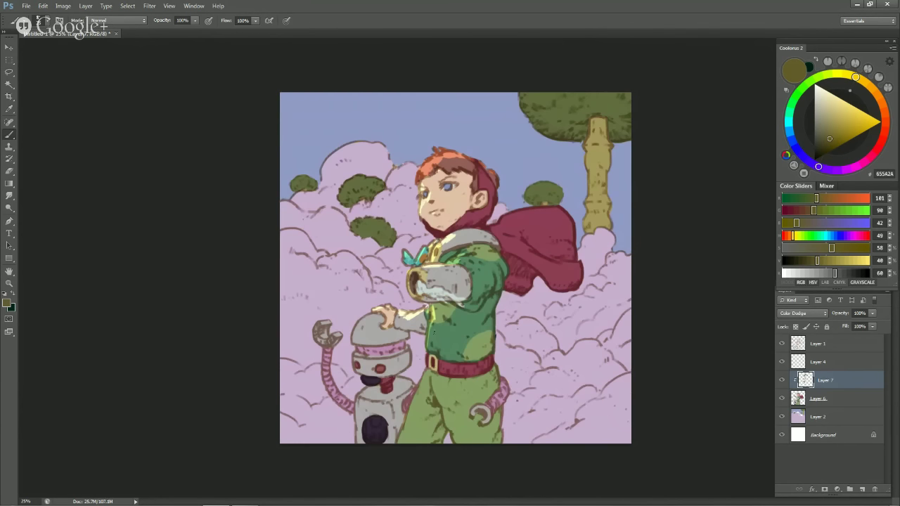
left_click_drag(430, 327, 427, 362)
key("ctrl+shift+h")
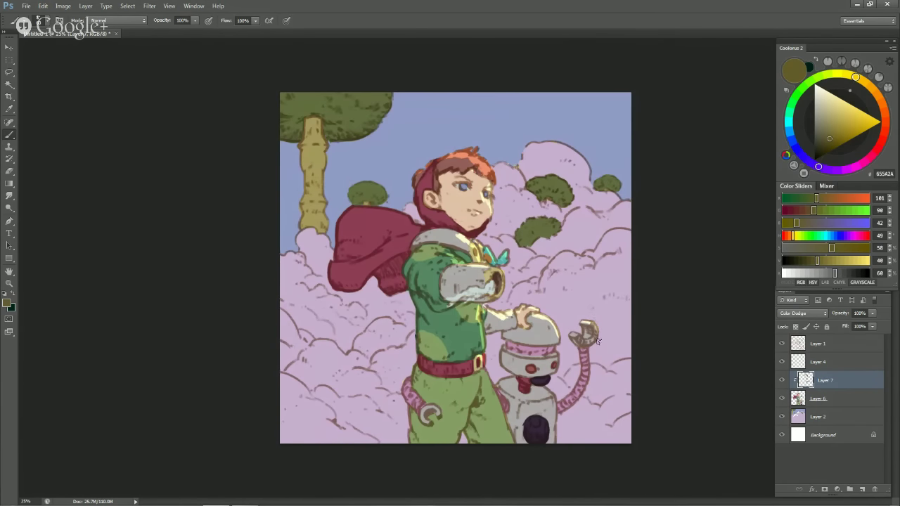
Step: Refine the highlights on the robot's claw and tube arm with brush and eraser, and brighten its face plate and red eyes
key("e")
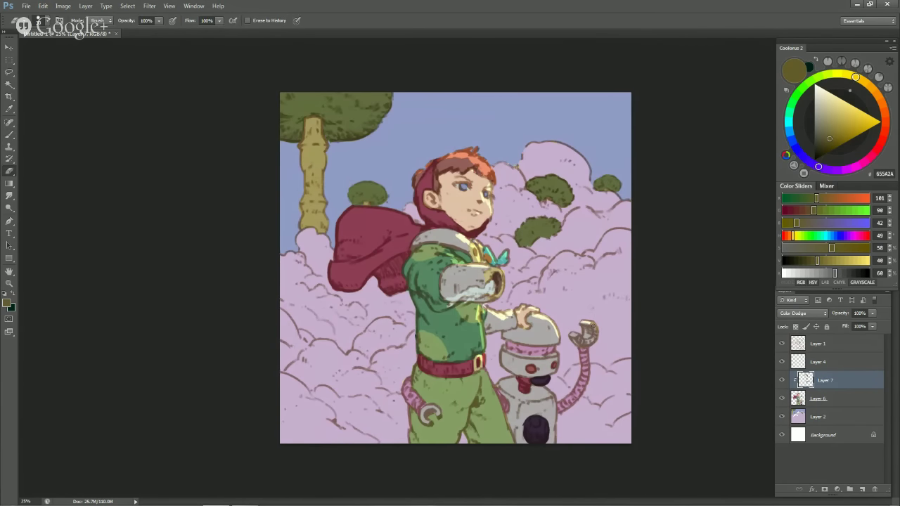
key("b")
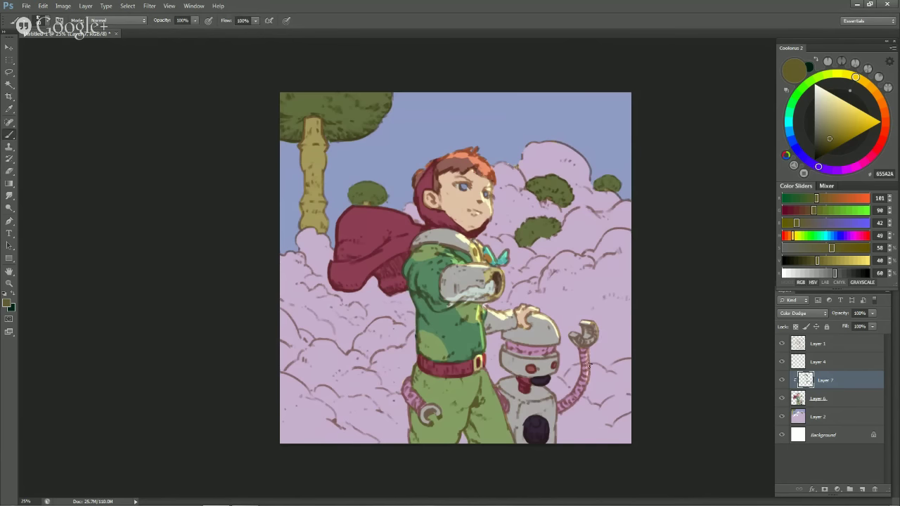
key("e")
key("ctrl+shift+h")
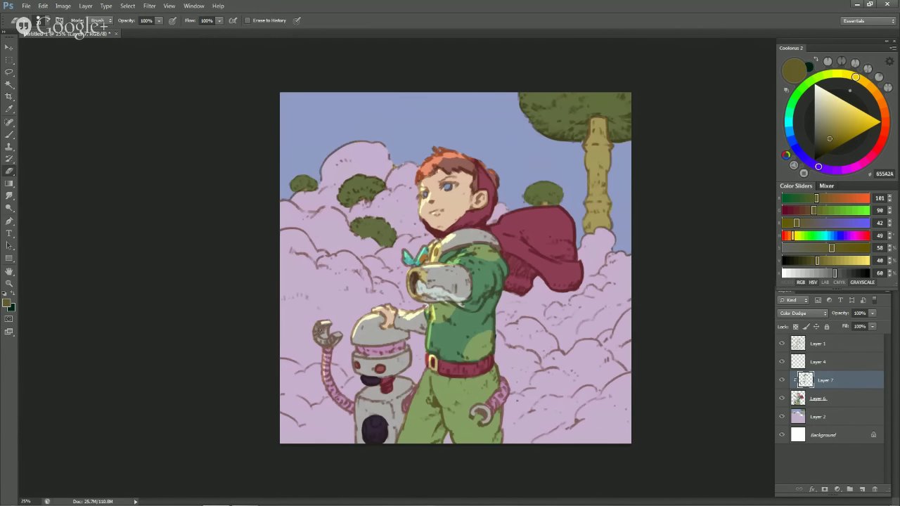
key("b")
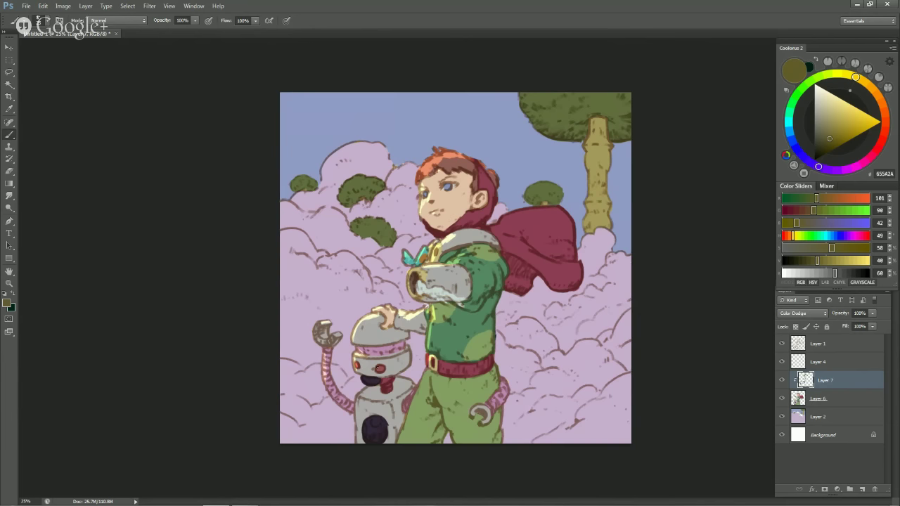
key("ctrl+shift+h")
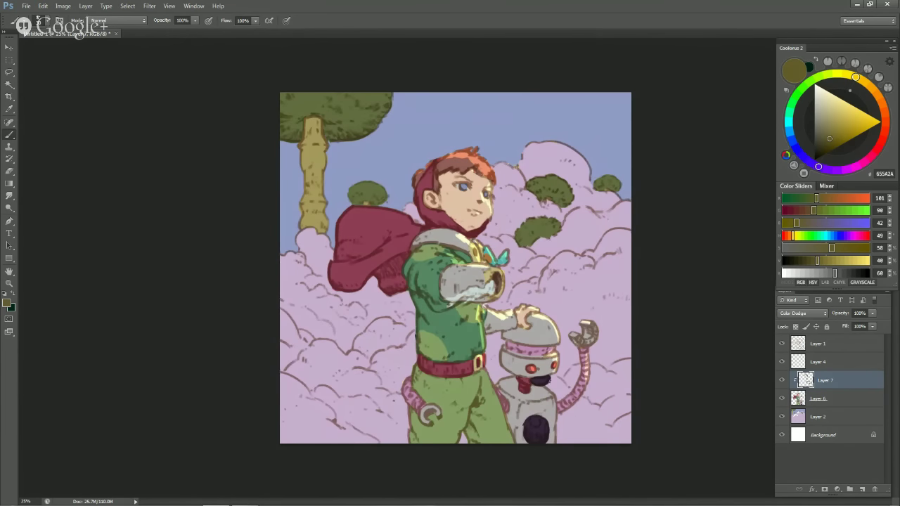
key("ctrl+shift+h")
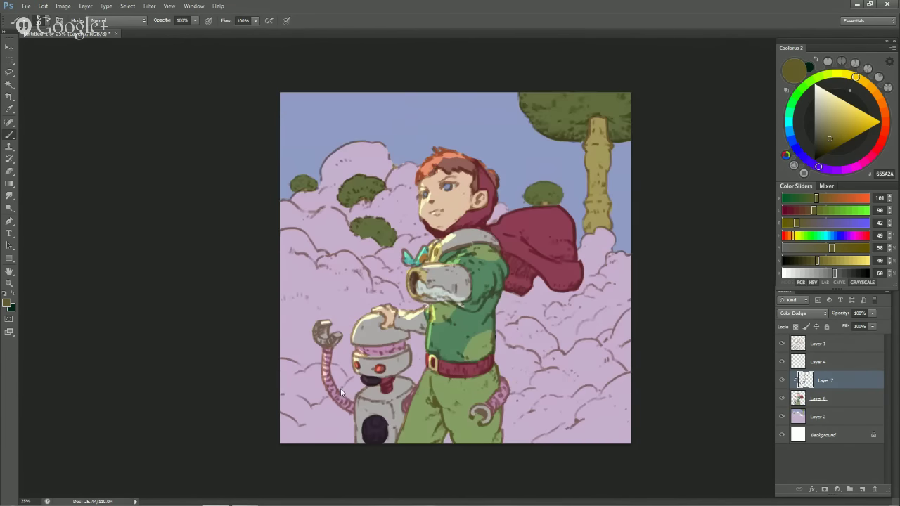
Step: Paint highlights on the robot's torso and dark belly panel, trimming them with the eraser on the flipped canvas
left_click_drag(358, 395, 365, 390)
left_click_drag(369, 422, 365, 428)
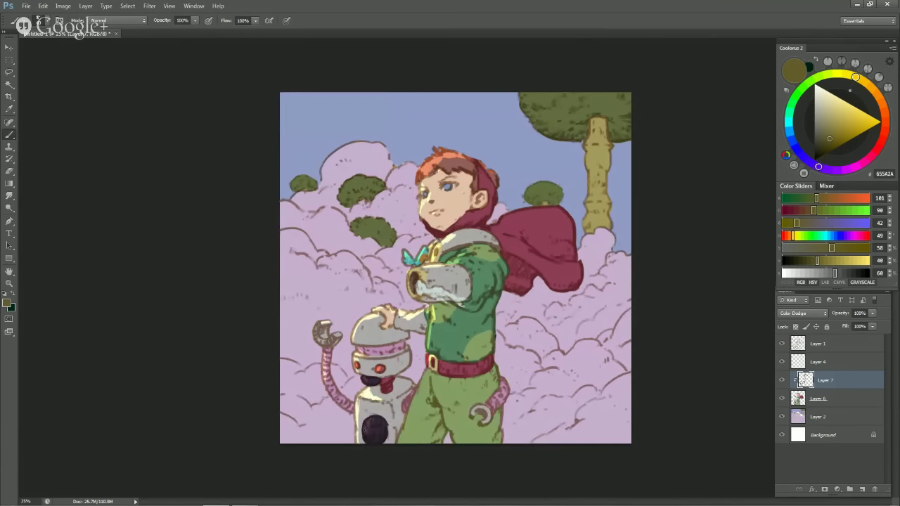
key("ctrl+shift+h")
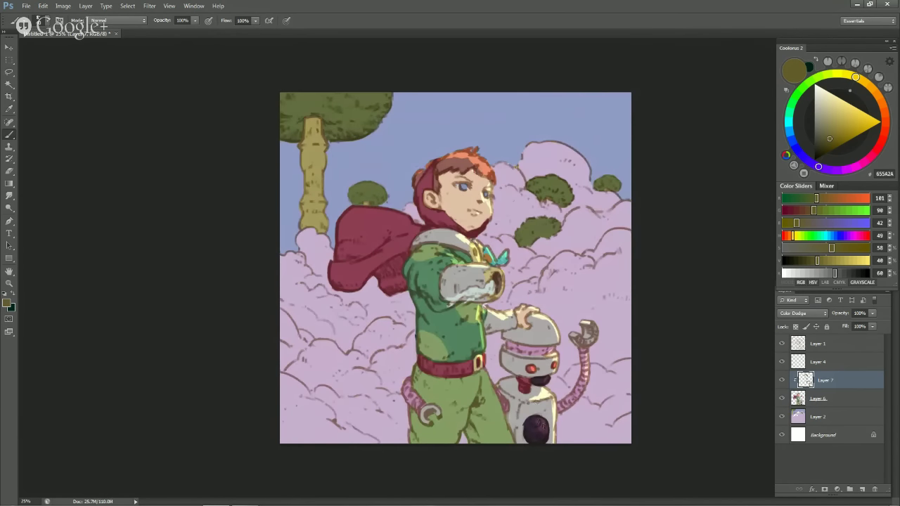
key("e")
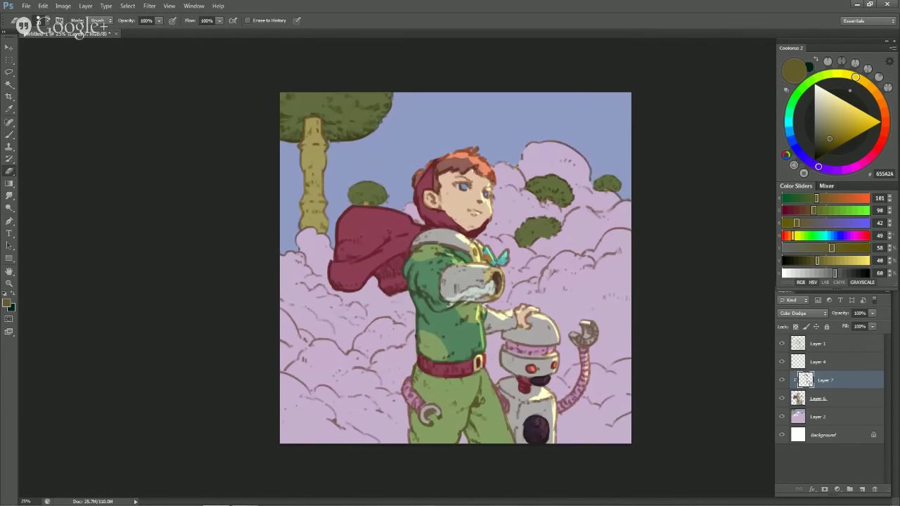
key("b")
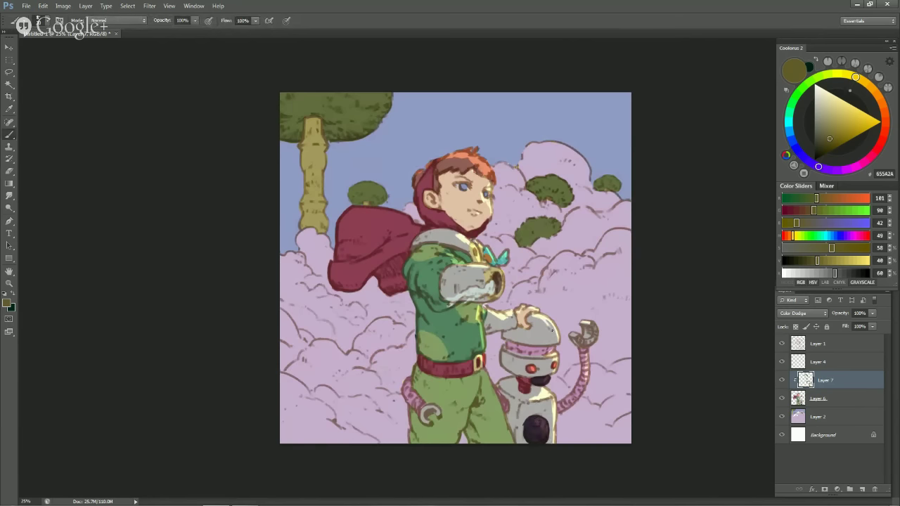
Step: Erase the excess highlight on the robot's claw and add highlights at the arm cannon's opening and the cape's edge by the neck
key("ctrl+shift+h")
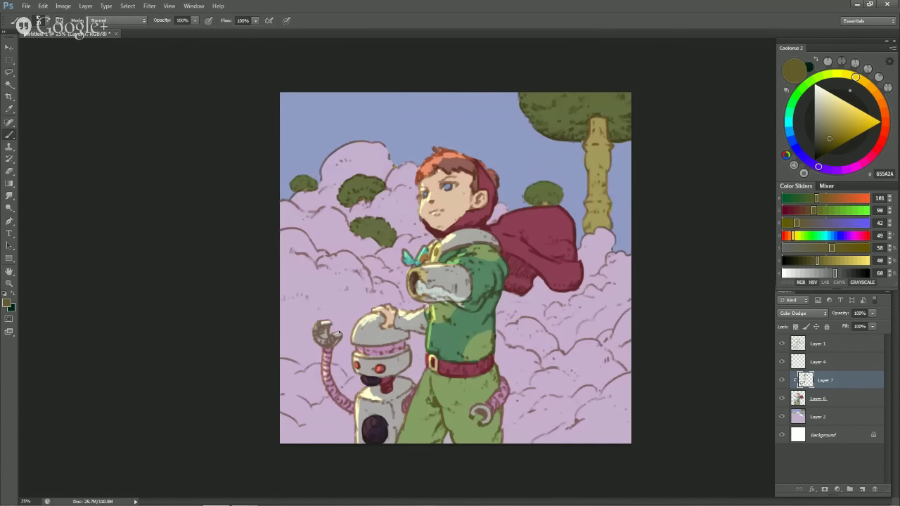
key("e")
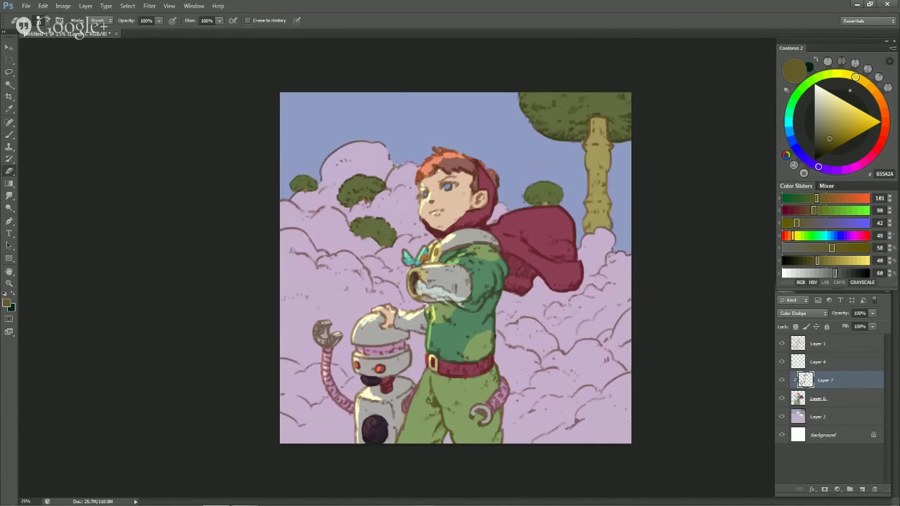
key("b")
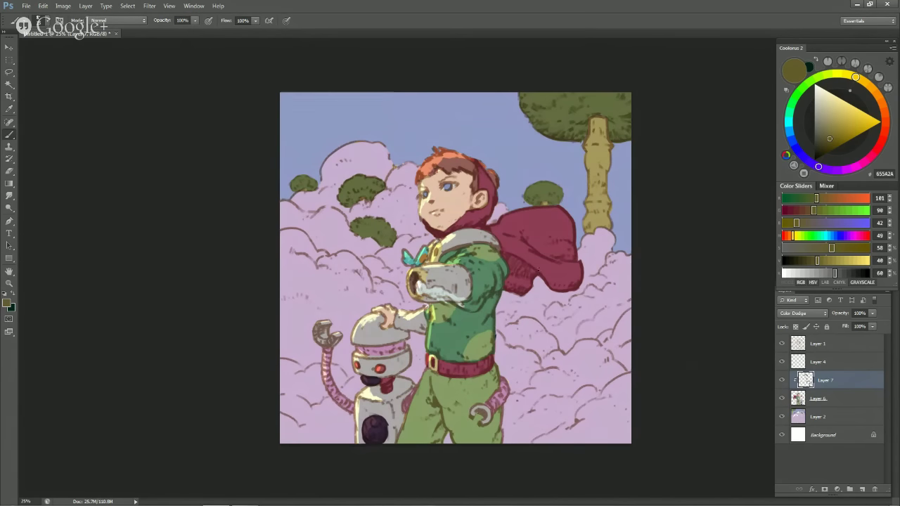
key("ctrl+shift+h")
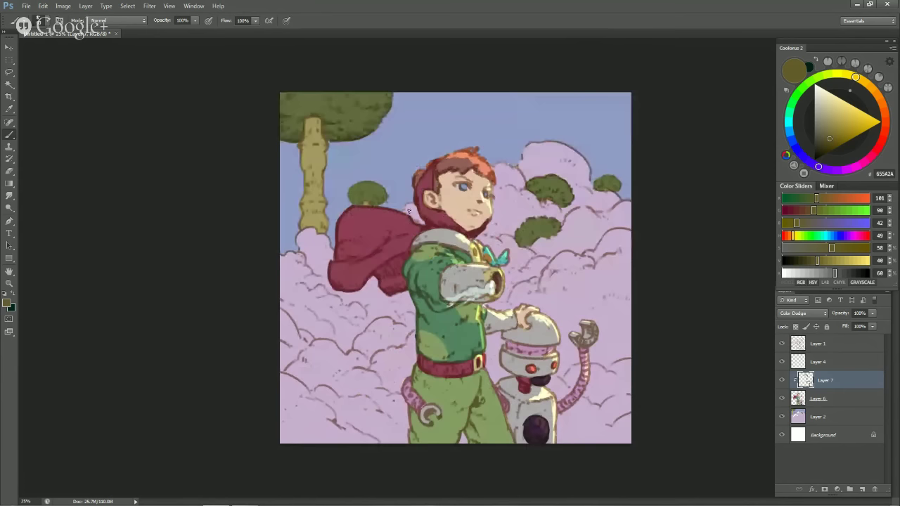
key("ctrl+shift+h")
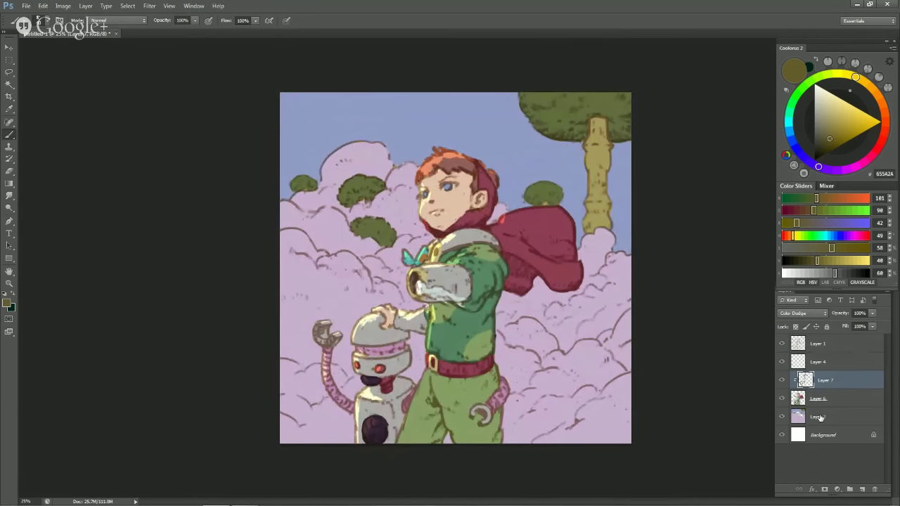
Step: Add a new layer directly above the background colour layer and set its blend mode to Color Dodge
left_click(850, 421)
left_click(862, 489)
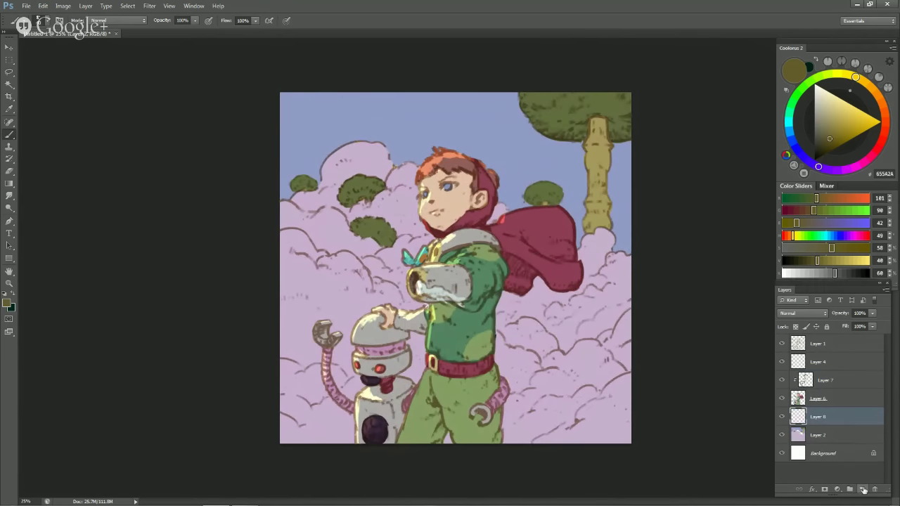
left_click(808, 313)
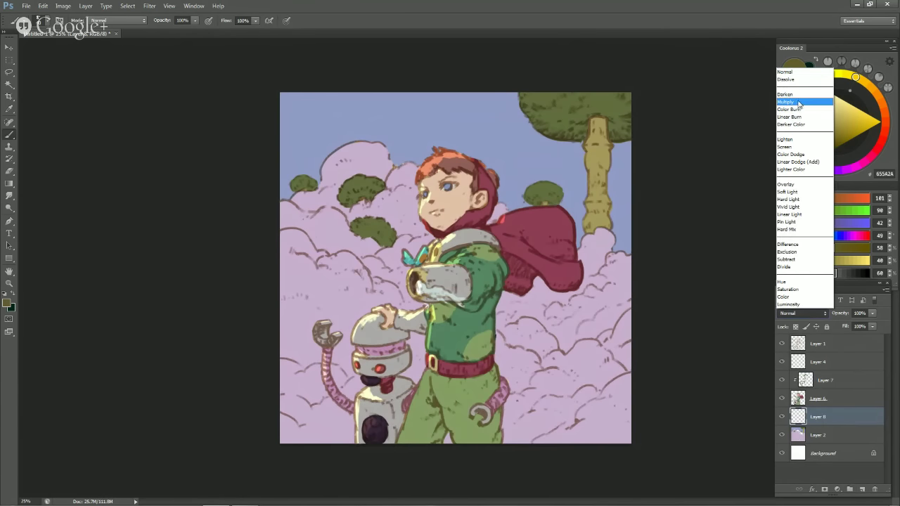
left_click(799, 154)
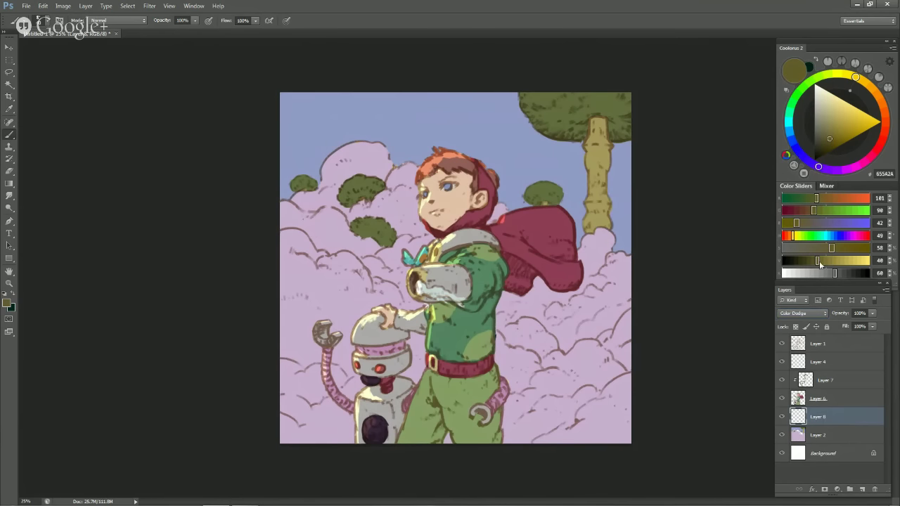
Step: Paint a highlight on the tallest background cloud in dark saturated yellow (RGB 83, 70, 12), trimming it with the eraser
mouse_move(332, 154)
left_mouse_down()
mouse_move(323, 167)
mouse_move(335, 163)
left_mouse_up()
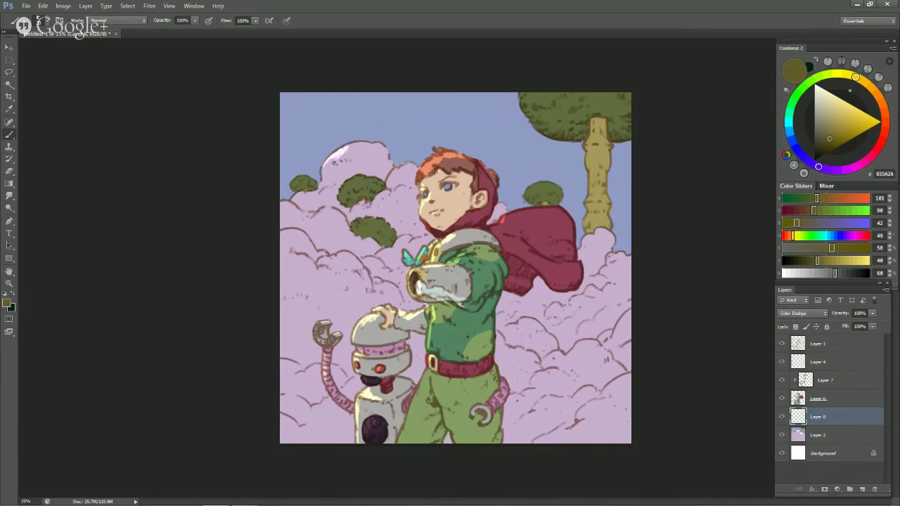
left_click(832, 146)
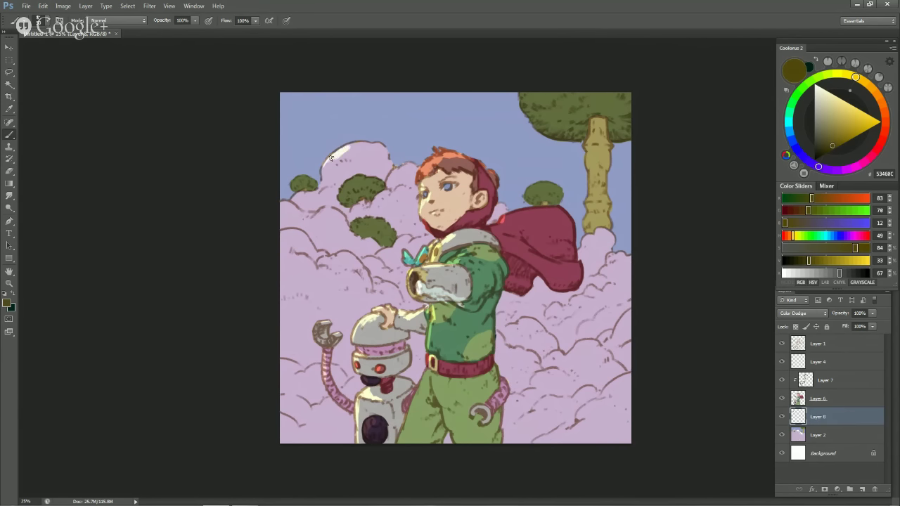
key("e")
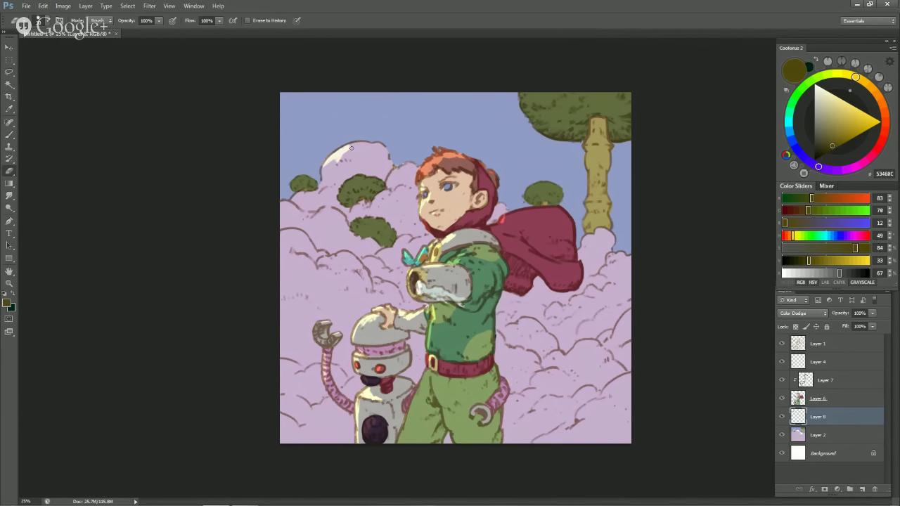
left_click_drag(351, 148, 343, 156)
key("b")
key("[")
left_click_drag(336, 157, 332, 162)
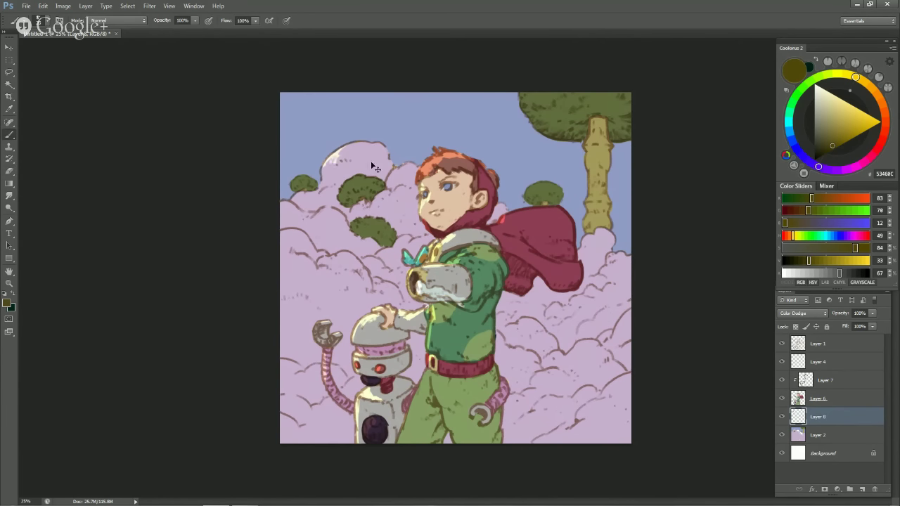
Step: Paint small highlights on the background bushes and the treetop's lit edge, checking them on the flipped canvas and with the layer hidden
key("F2")
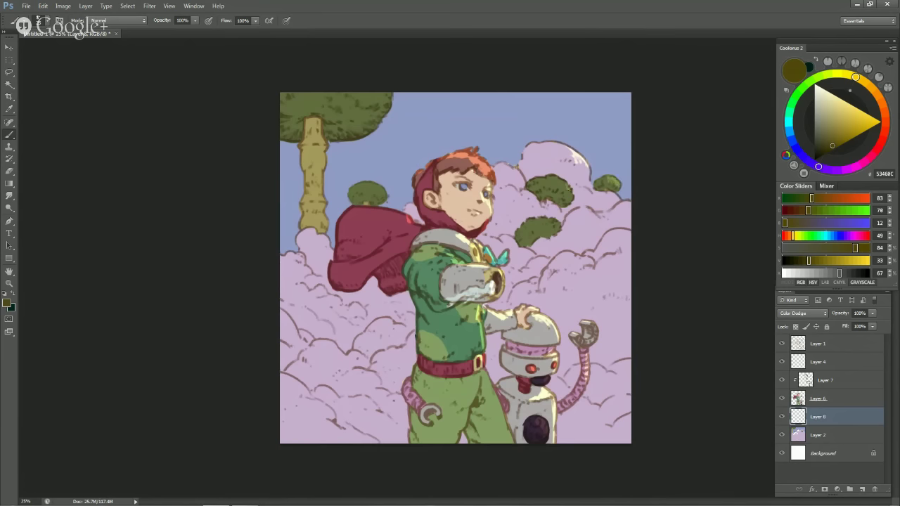
key("ctrl+shift+h")
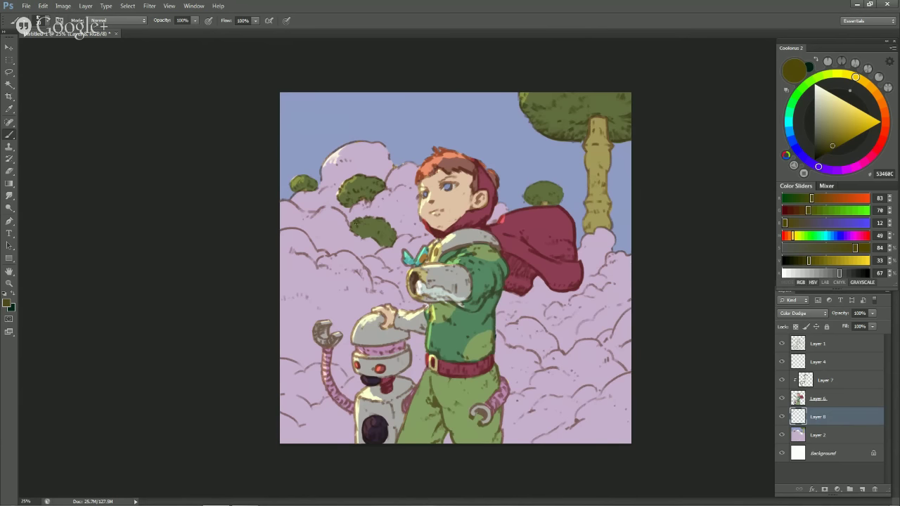
left_click(781, 417)
left_click(782, 416)
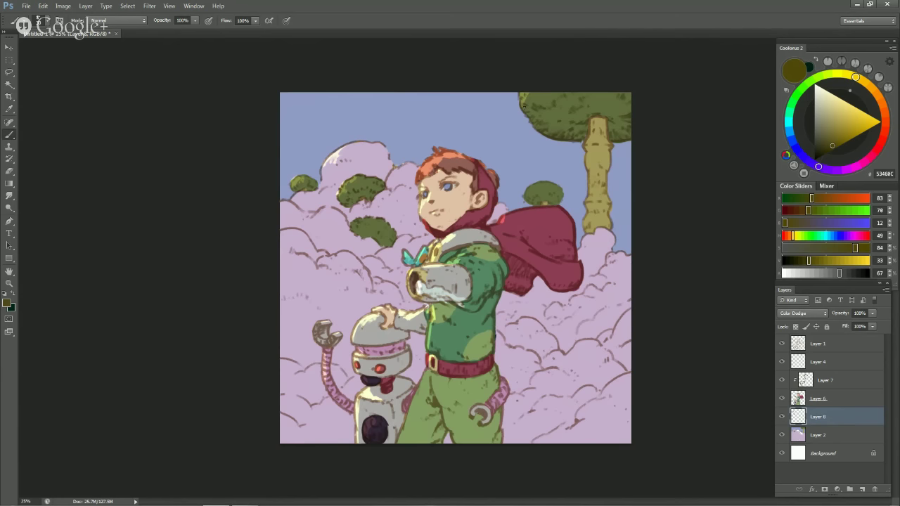
key("e")
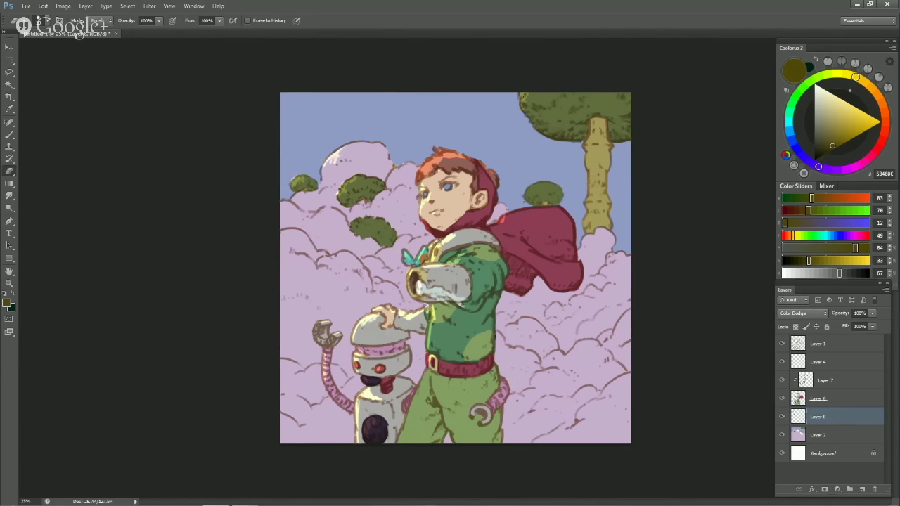
key("b")
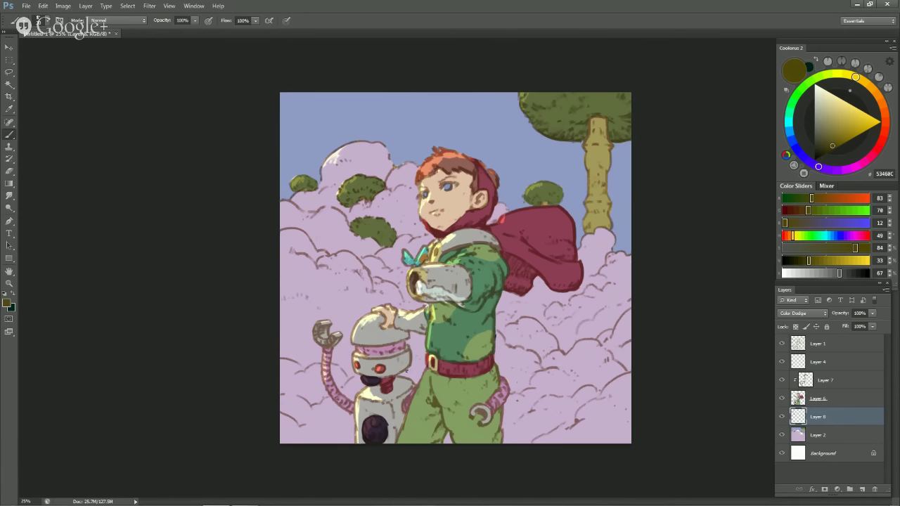
mouse_move(422, 505)
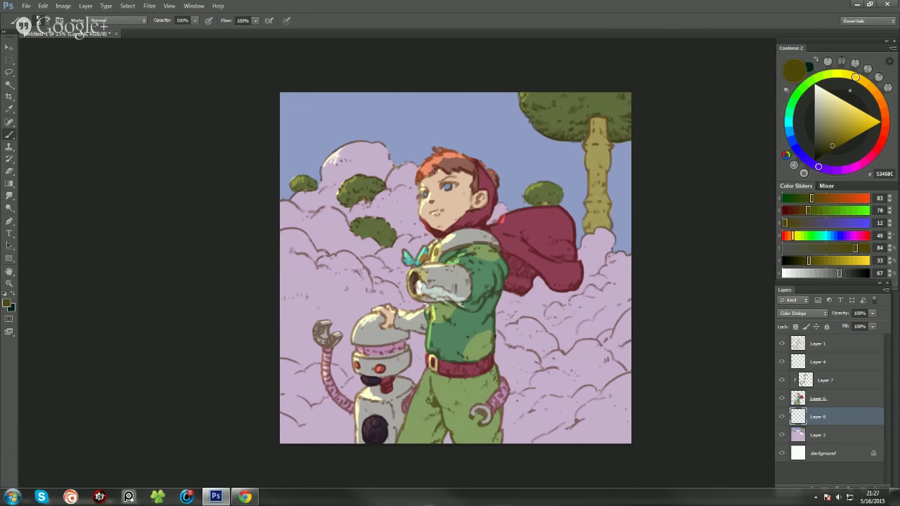
key("ctrl+shift+h")
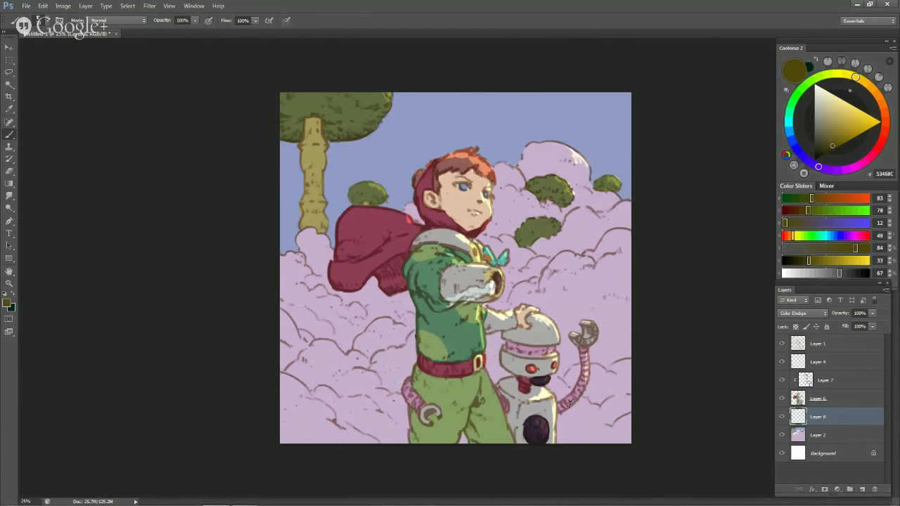
key("ctrl+shift+h")
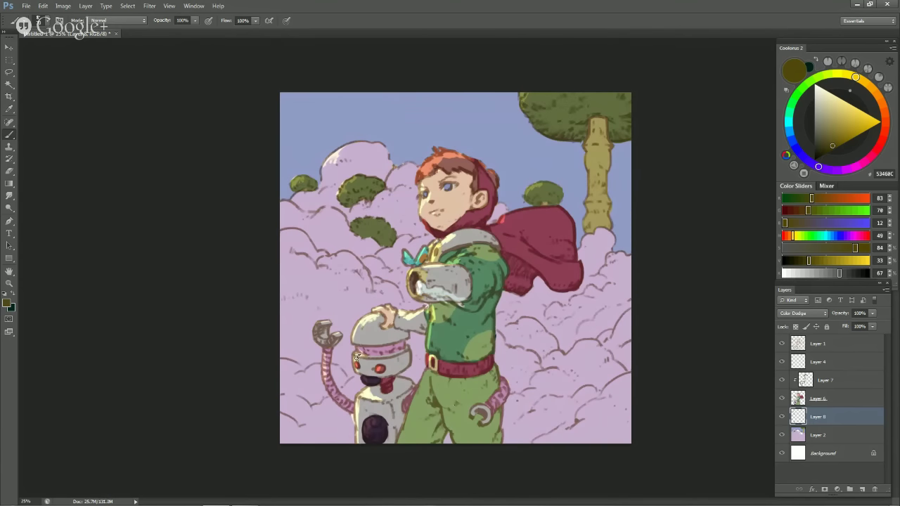
Step: Paint highlights along the tops of the clouds at the canvas's left edge, redoing the first stroke
left_click_drag(300, 234, 277, 240)
key("ctrl+z")
left_click_drag(279, 203, 286, 211)
Step: Add highlights to the boy's trousers below the belt on Layer 7, and compare the painting with each highlight layer hidden and shown
left_click(843, 380)
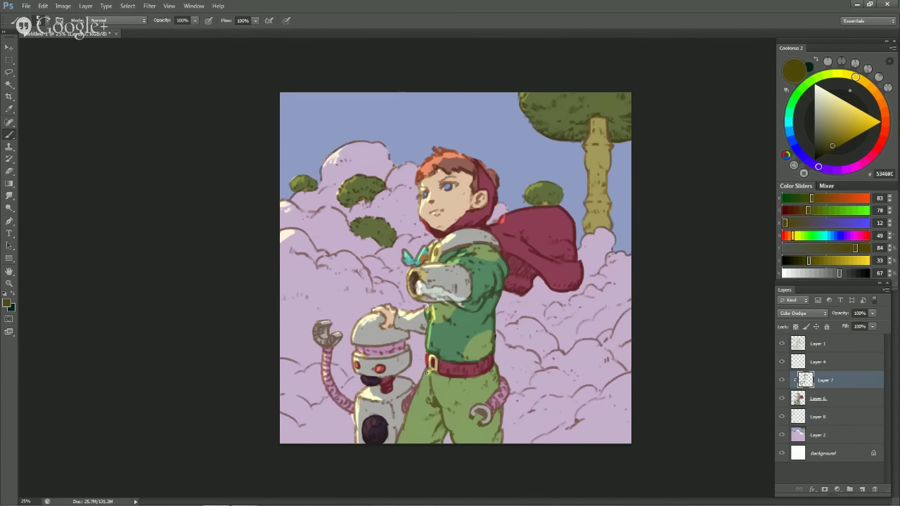
key("ctrl+shift+h")
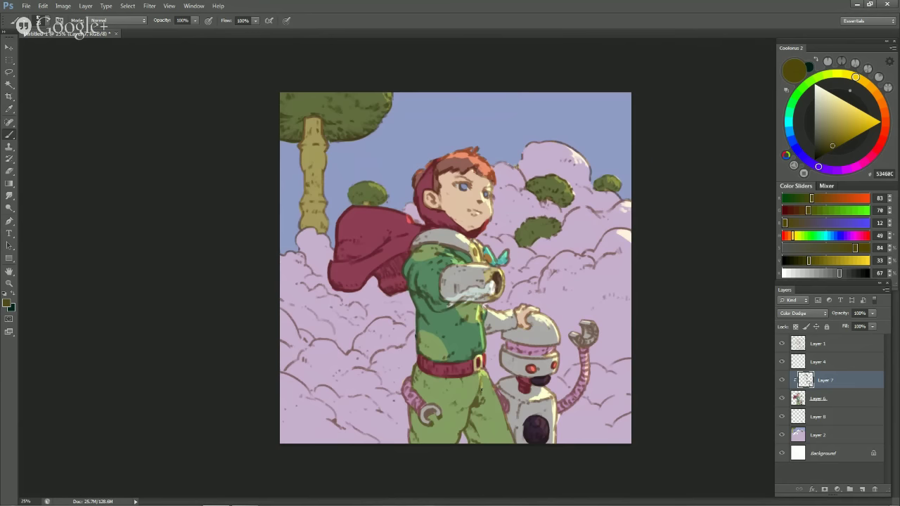
key("ctrl+shift+h")
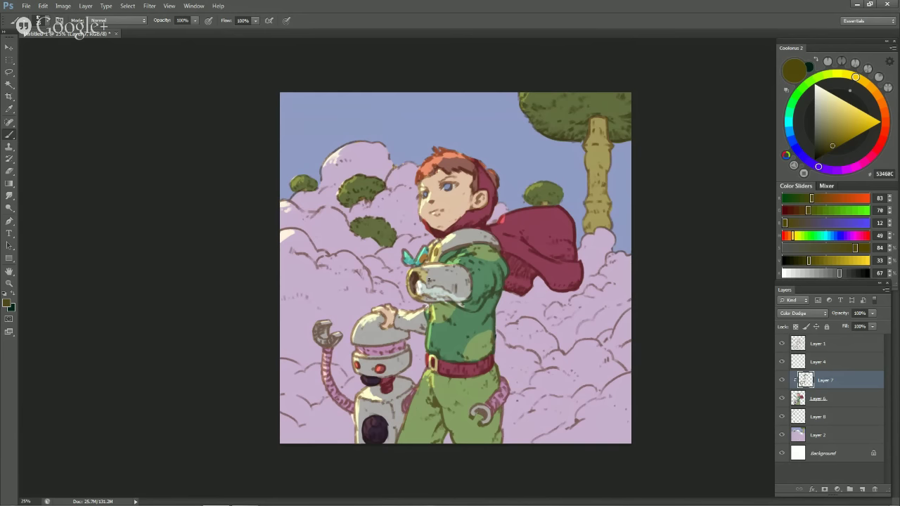
left_click(781, 379)
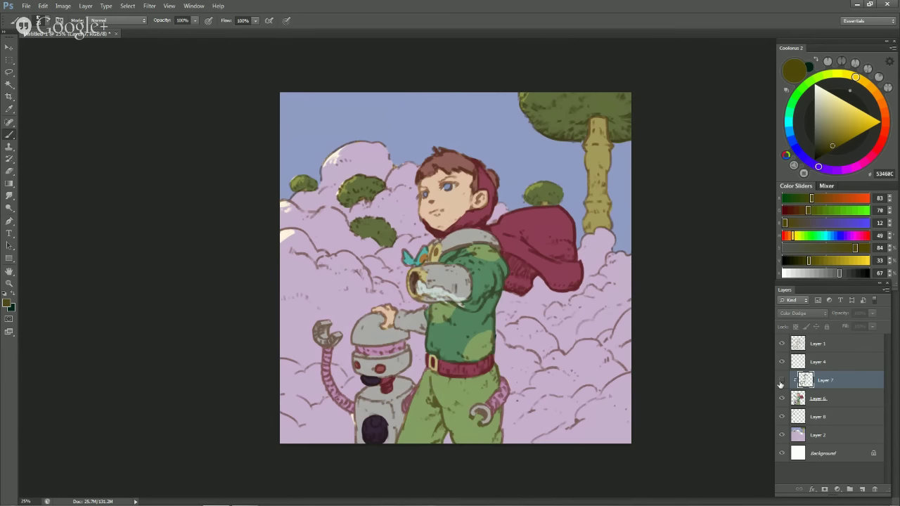
left_click(781, 380)
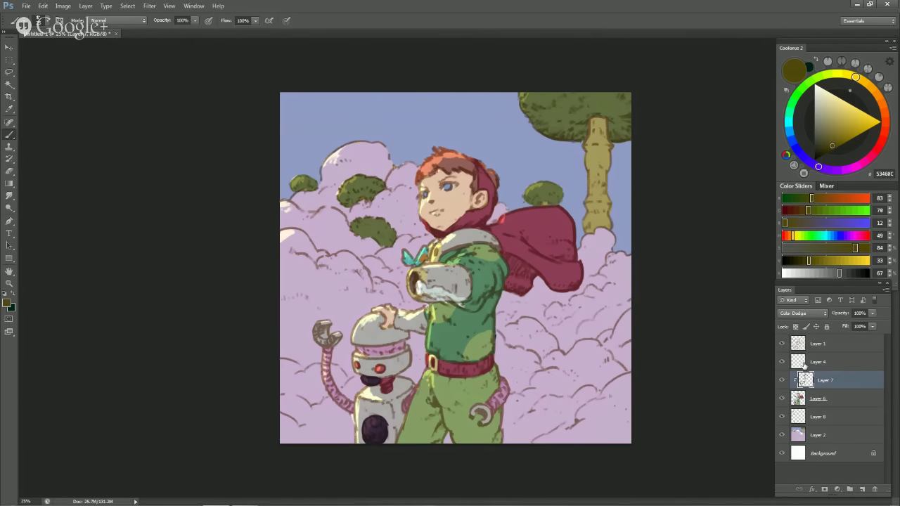
left_click(781, 384)
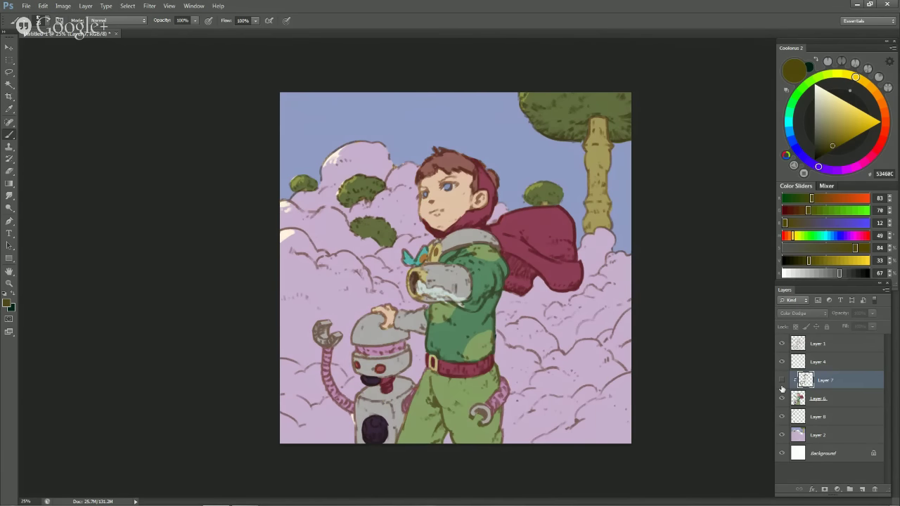
left_click(781, 384)
double_click(781, 417)
Step: Paint and trim highlights on the clouds around the bushes and behind the boy's head on Layer 8
left_click(815, 416)
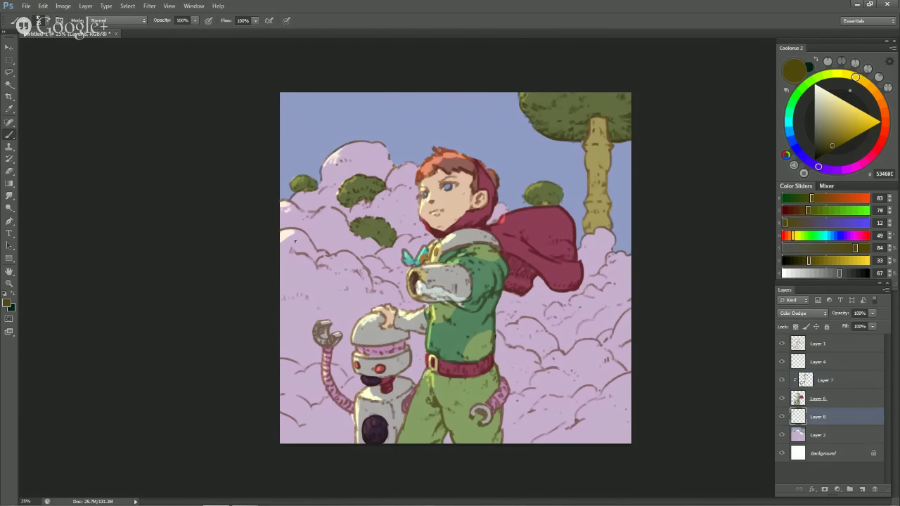
key("e")
key("b")
key("ctrl+shift+h")
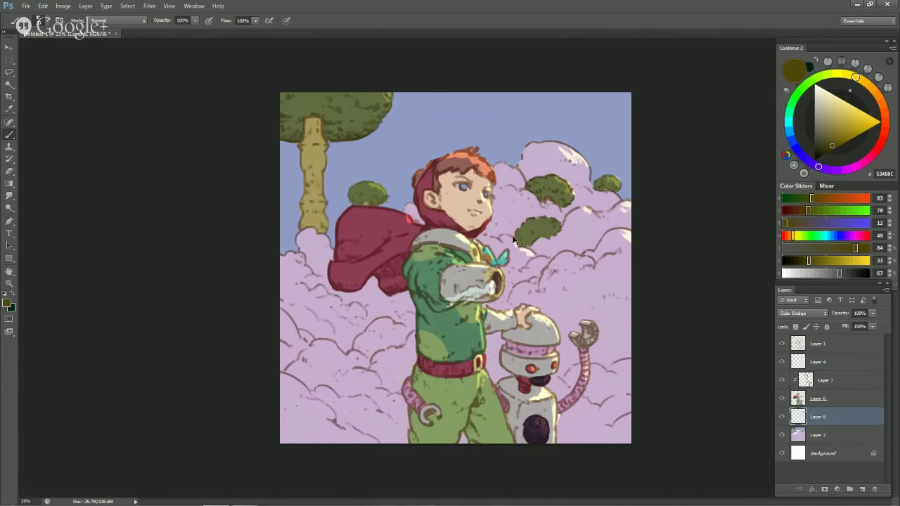
key("ctrl+shift+h")
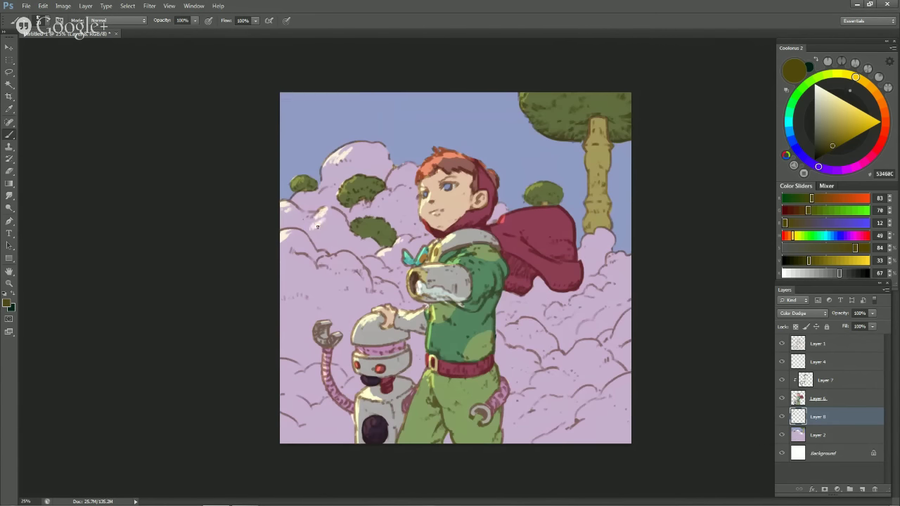
key("e")
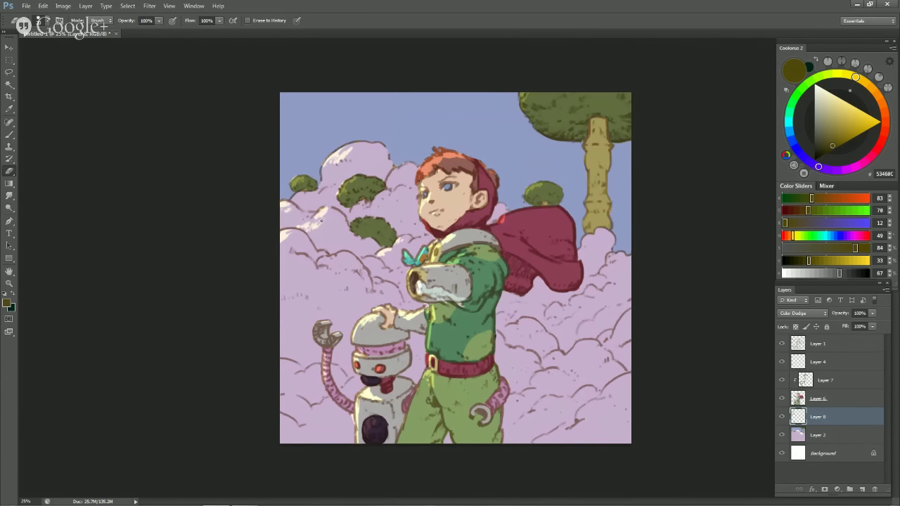
key("b")
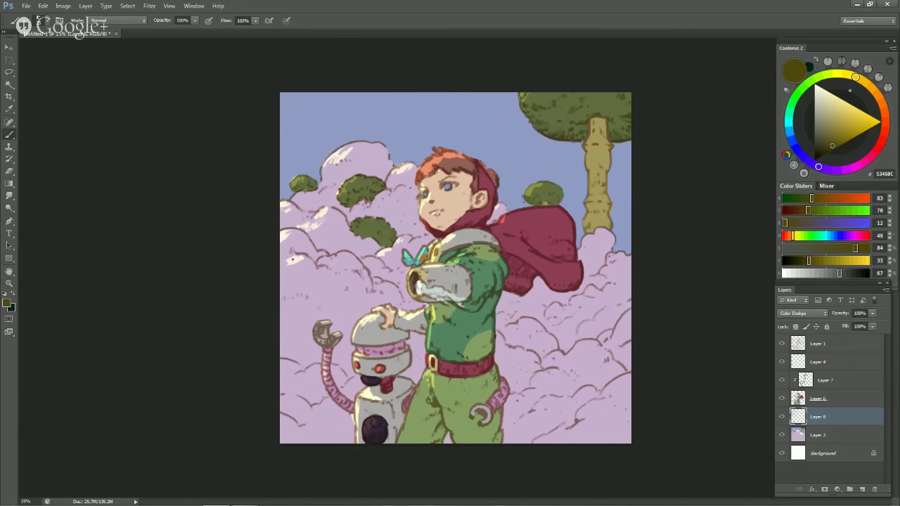
Step: Extend the cloud highlights to the mid-ground and the tree trunk's base, trimming with the eraser, and check the values in greyscale
left_click_drag(293, 261, 282, 270)
key("ctrl+shift+h")
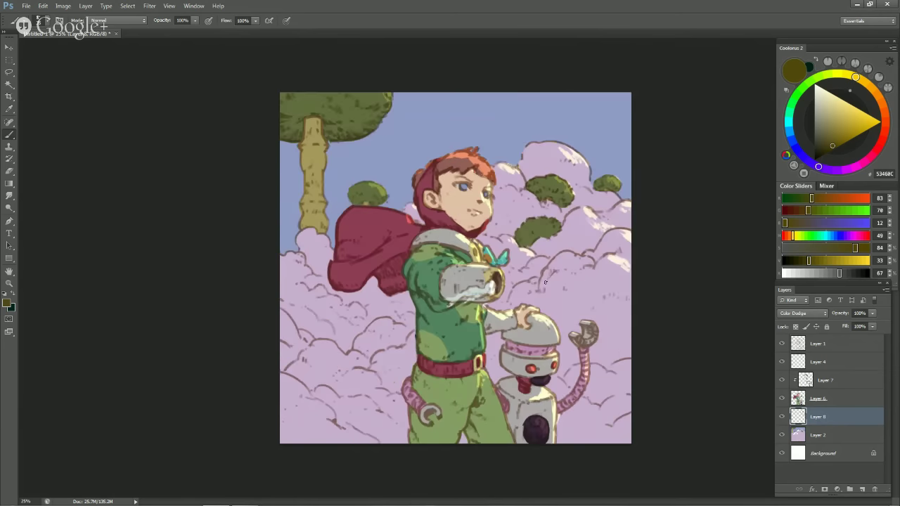
key("e")
left_click_drag(608, 259, 626, 273)
key("b")
key("ctrl+shift+h")
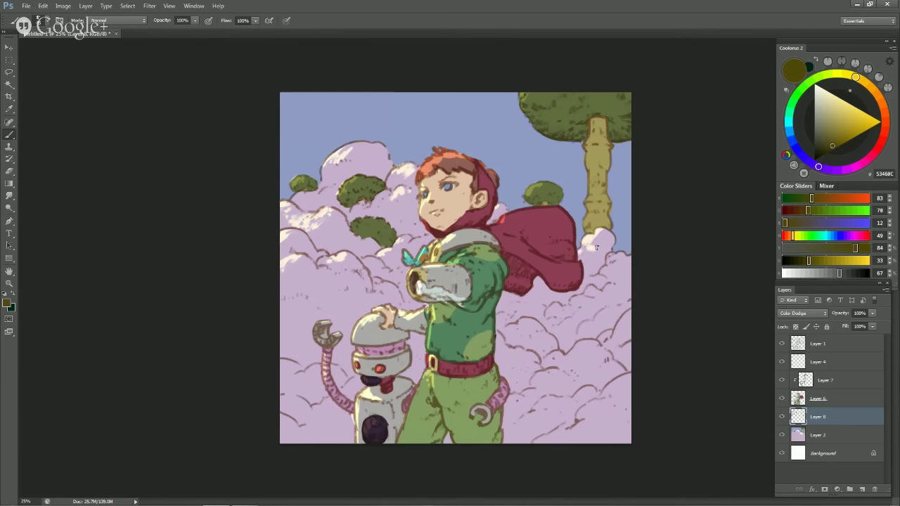
key("ctrl+shift+h")
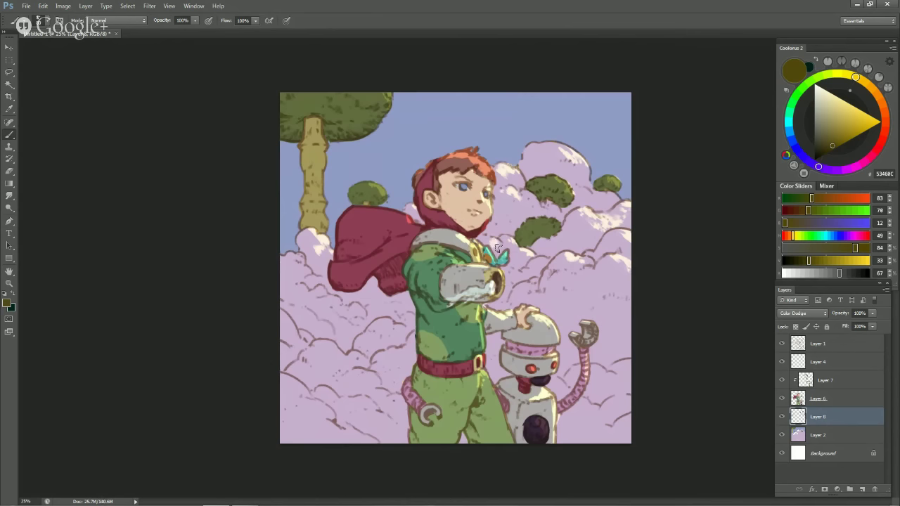
key("ctrl+y")
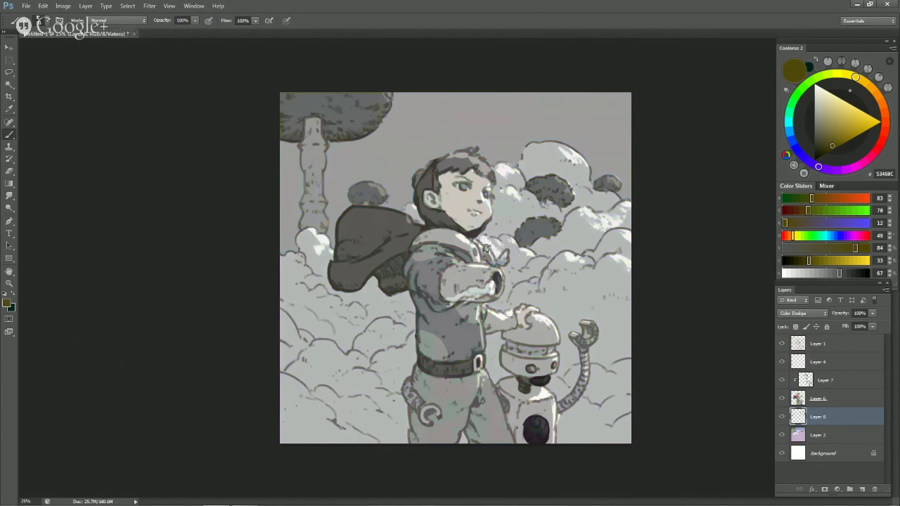
key("ctrl+y")
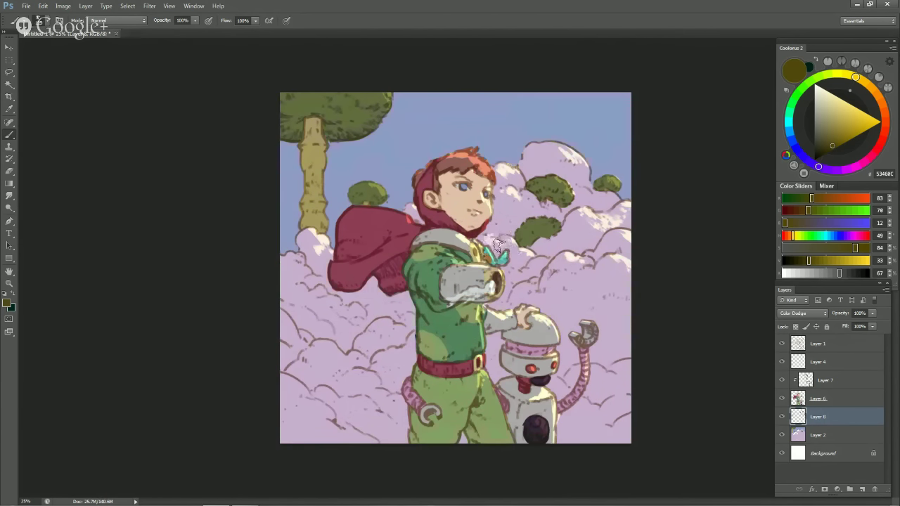
Step: Try highlights on the lower clouds beside the robot's arm, and erase them with an enlarged eraser
key("ctrl+shift+h")
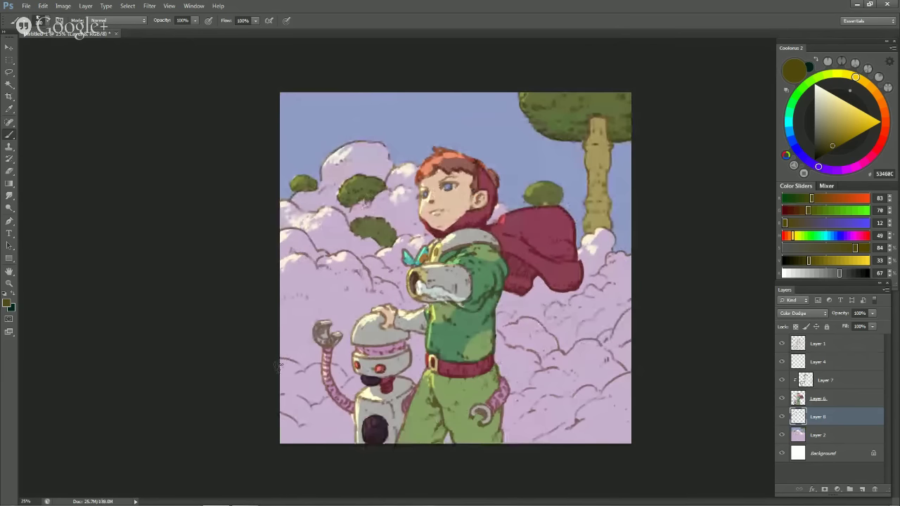
mouse_move(279, 365)
left_mouse_down()
mouse_move(321, 366)
mouse_move(302, 378)
left_mouse_up()
key("e")
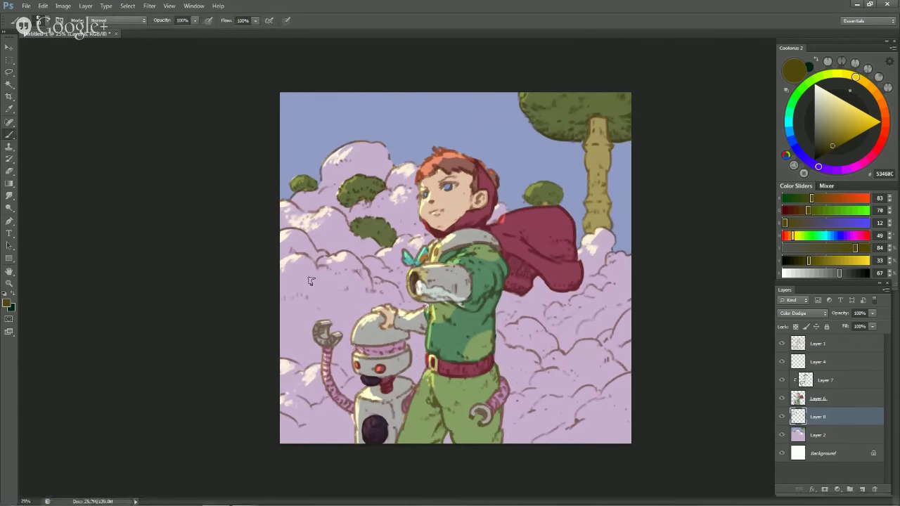
key("]")
key("]")
key("]")
key("]")
key("]")
key("]")
key("]")
key("]")
key("]")
key("]")
left_click_drag(310, 382, 297, 364)
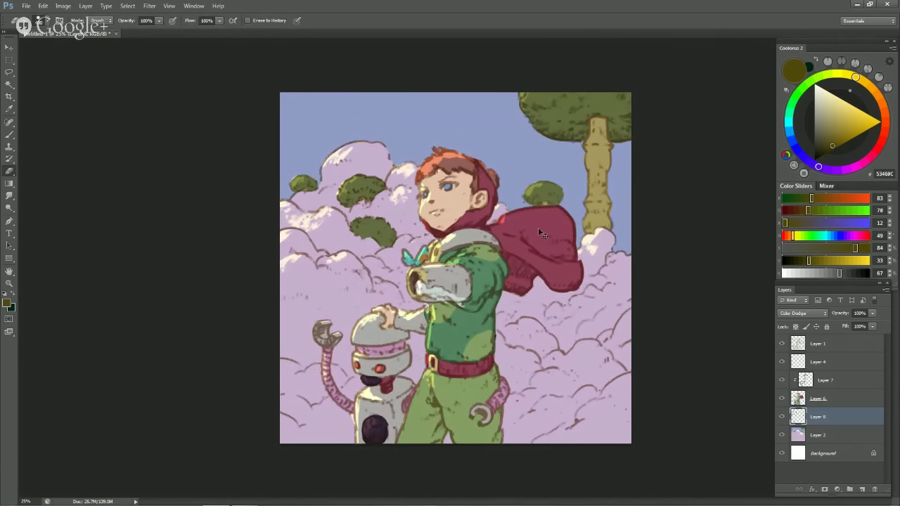
Step: Paint a highlight down the tree trunk's lit edge on Layer 8 with a smaller brush while the canvas is mirrored, and flip it back
key("ctrl+shift+h")
key("b")
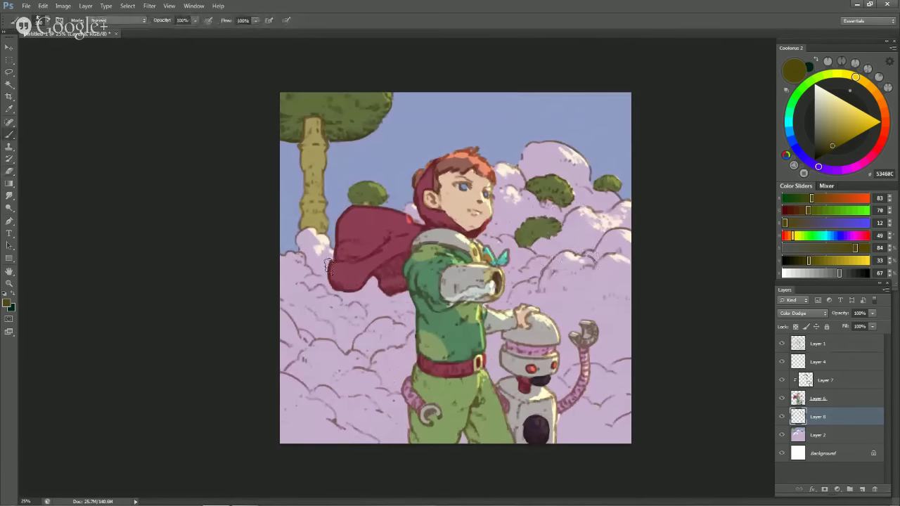
left_click_drag(320, 149, 331, 191)
key("ctrl+z")
key("[")
key("[")
key("[")
key("[")
key("[")
left_click_drag(325, 146, 324, 227)
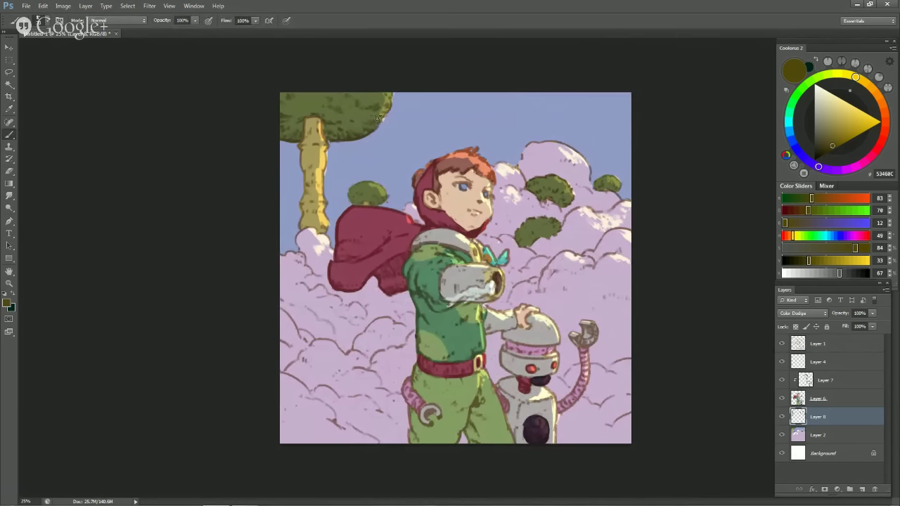
key("h")
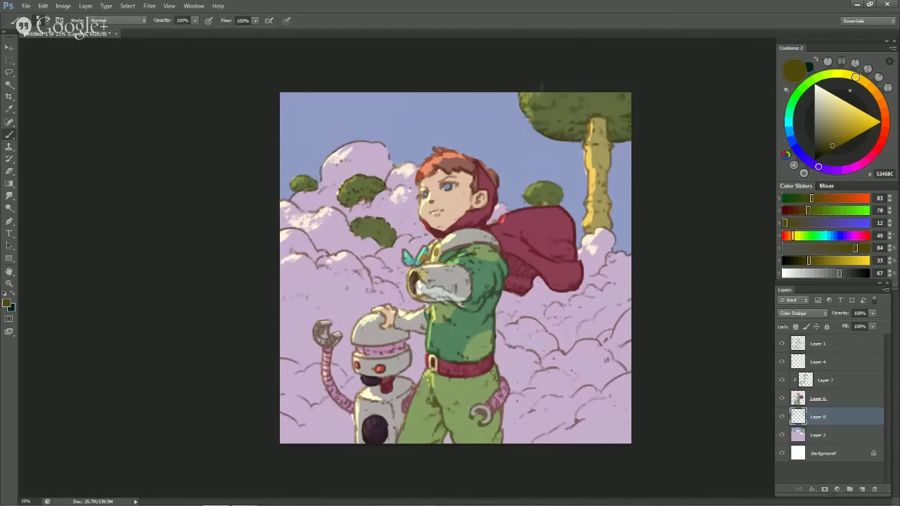
key("e")
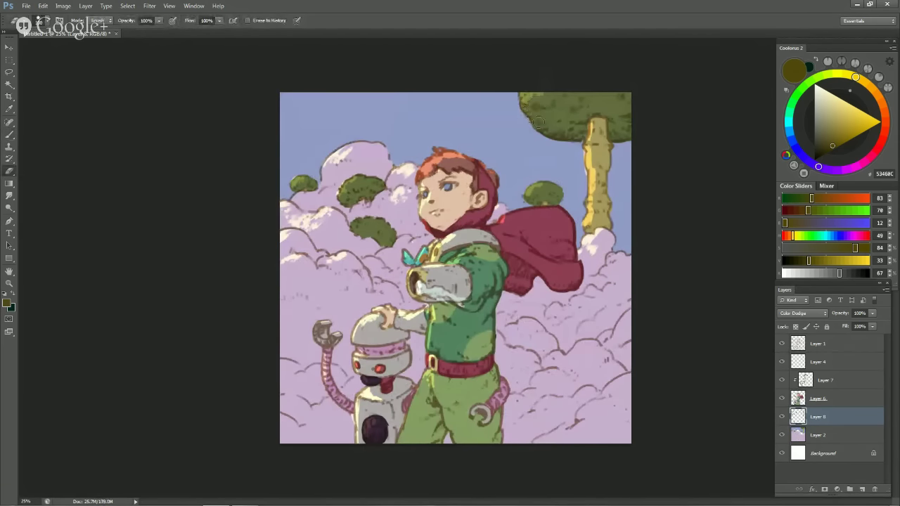
key("b")
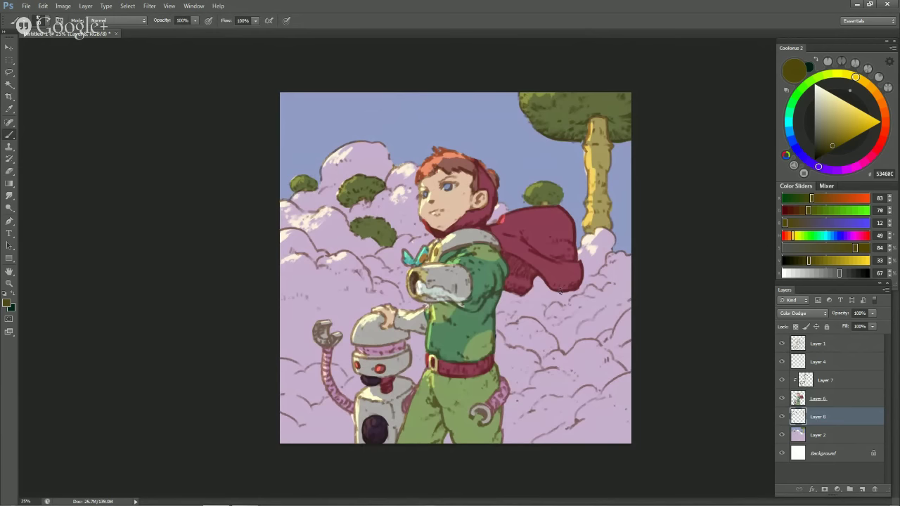
Step: Add a new layer above Layer 1 and refine the shading along the boy's cheek and jaw with skin tones sampled from his face
left_click(834, 345)
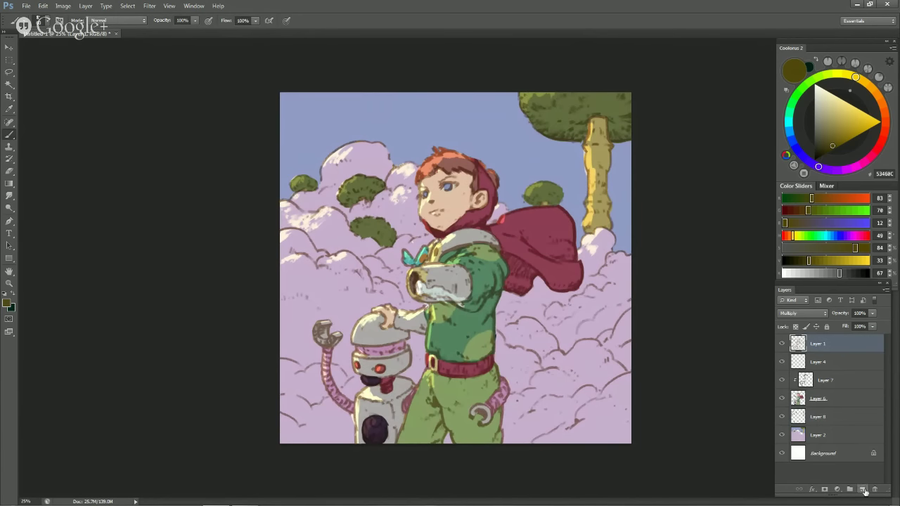
left_click(864, 491)
key("ctrl+plus")
key("ctrl+plus")
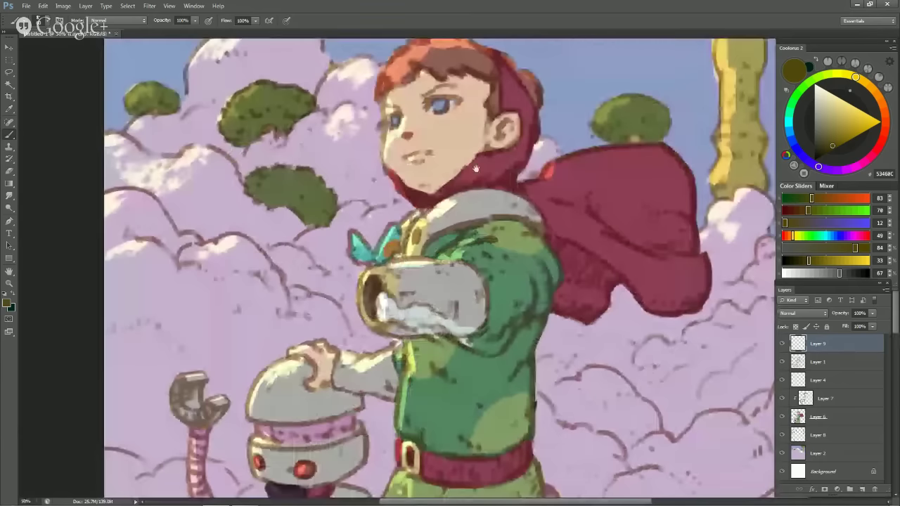
left_click_drag(476, 169, 460, 269)
left_click(459, 237, "alt")
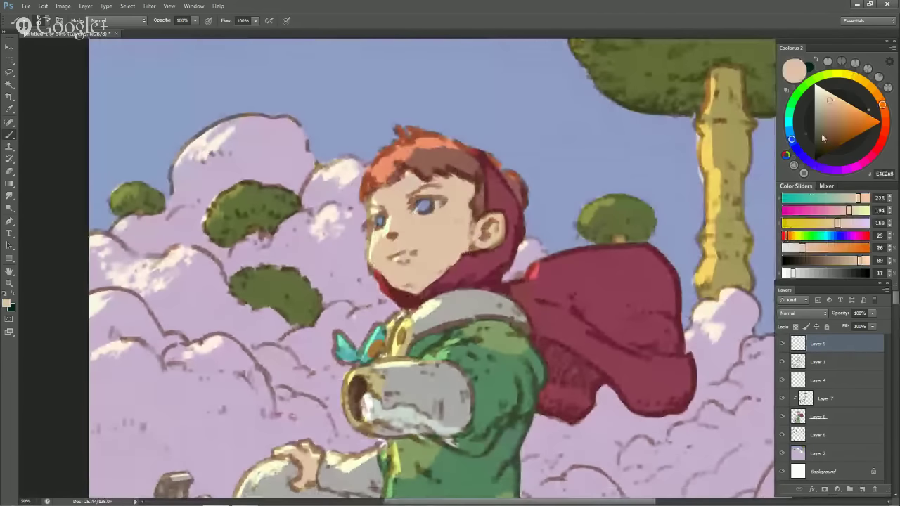
left_click(469, 244, "alt")
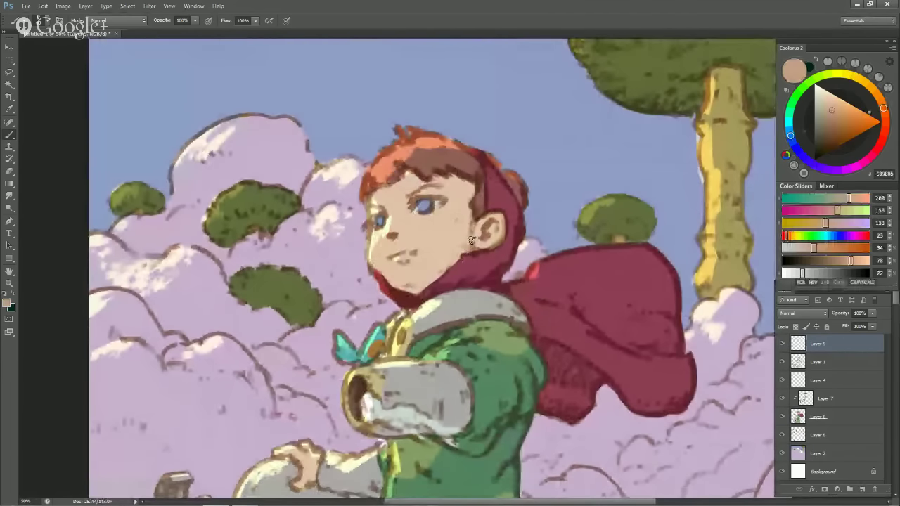
mouse_move(445, 268)
left_mouse_down()
mouse_move(466, 249)
mouse_move(421, 284)
left_mouse_up()
left_click(391, 264, "alt")
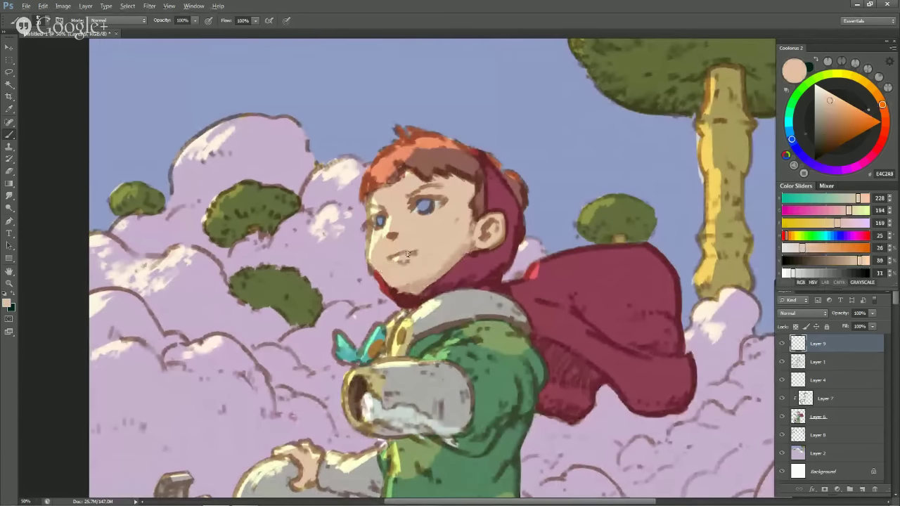
Step: Touch up the boy's mouth, eye and cheek on the new layer with colours sampled from each area
left_click(404, 253, "alt")
left_click(420, 202, "alt")
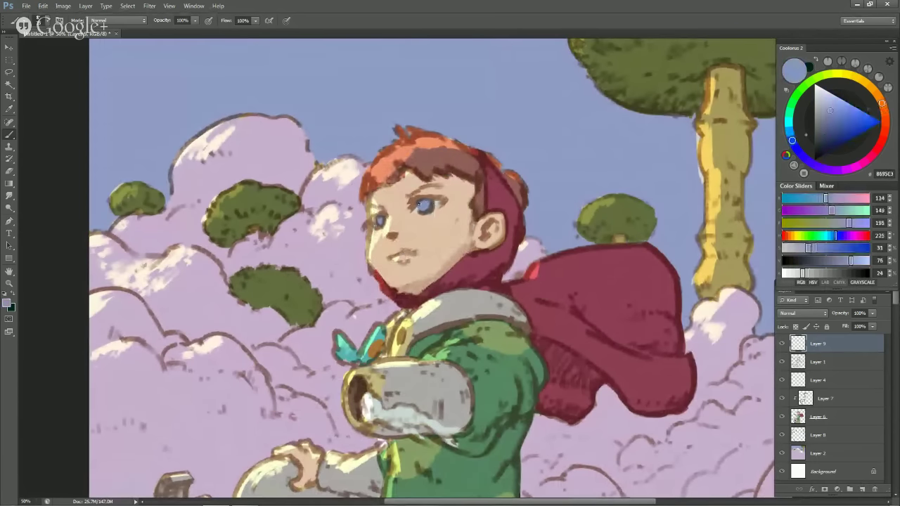
left_click(454, 245, "alt")
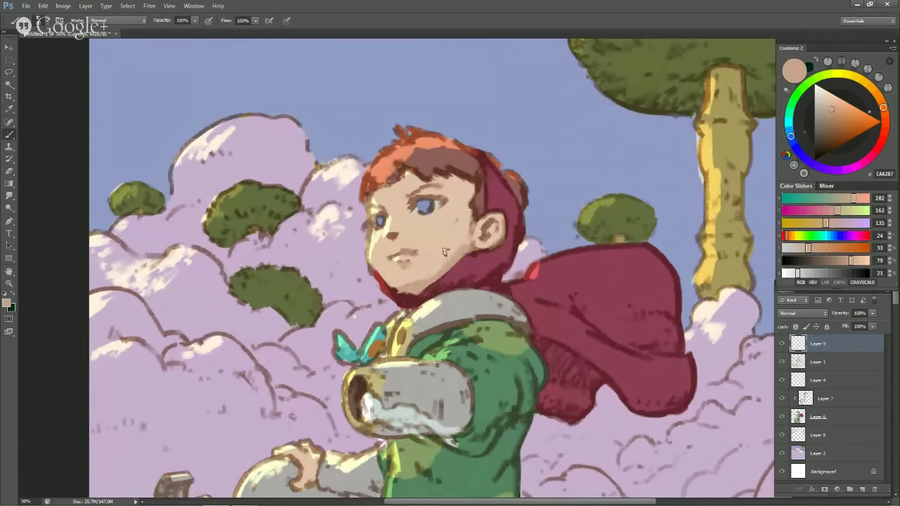
left_click(463, 238, "alt")
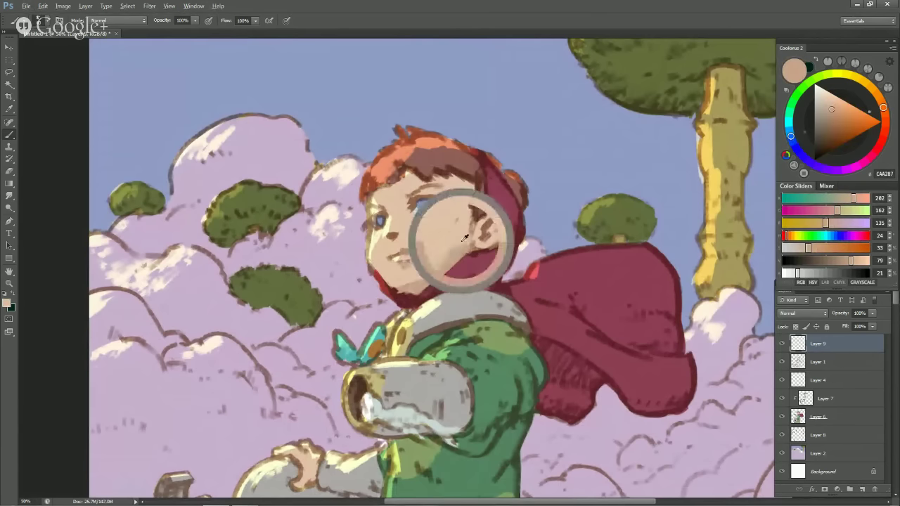
Step: Open the recent file "Painterly comic girl 1.psd" and enlarge the view of the figure
left_click(26, 6)
mouse_move(64, 71)
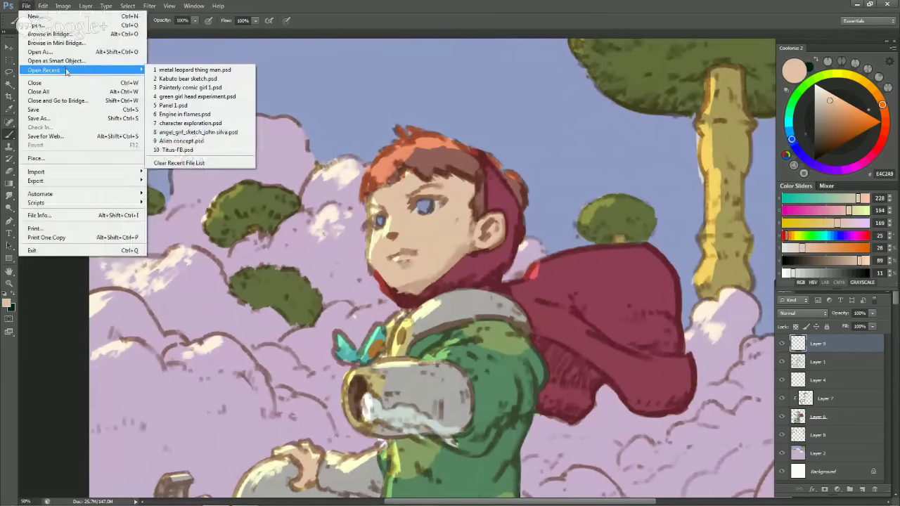
mouse_move(126, 71)
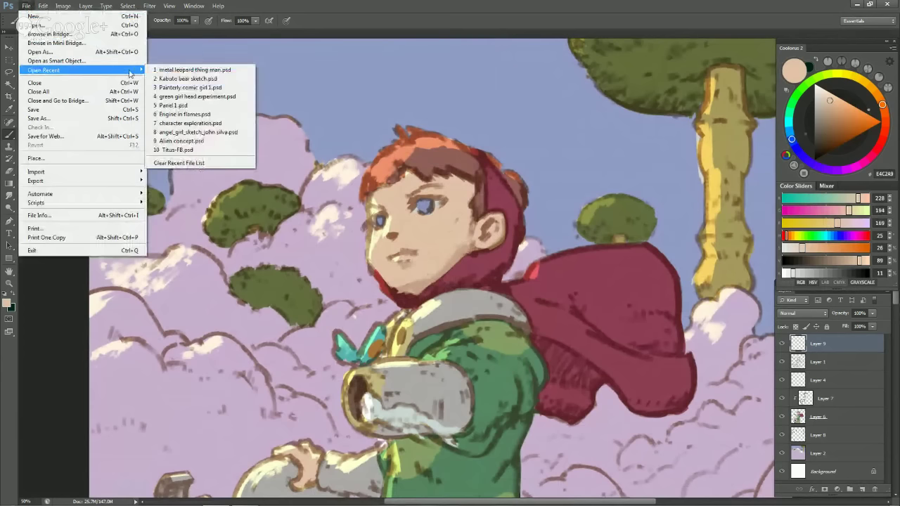
left_click(202, 87)
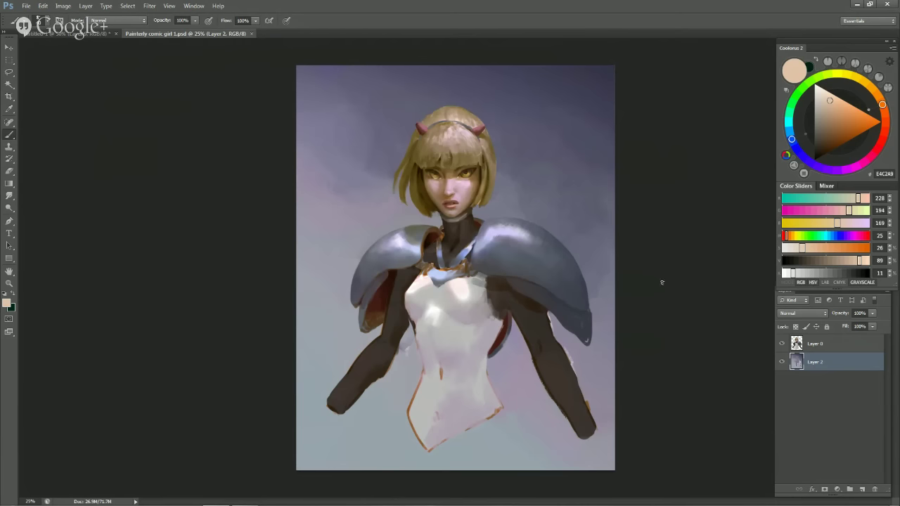
key("ctrl+plus")
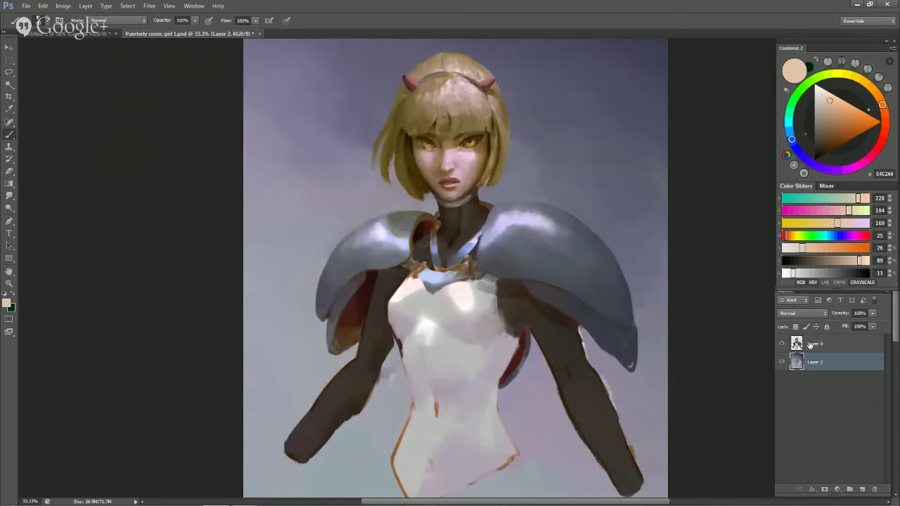
Step: Brighten the figure on Layer 0 with Levels by lowering the input white point
left_click(810, 344)
key("ctrl+l")
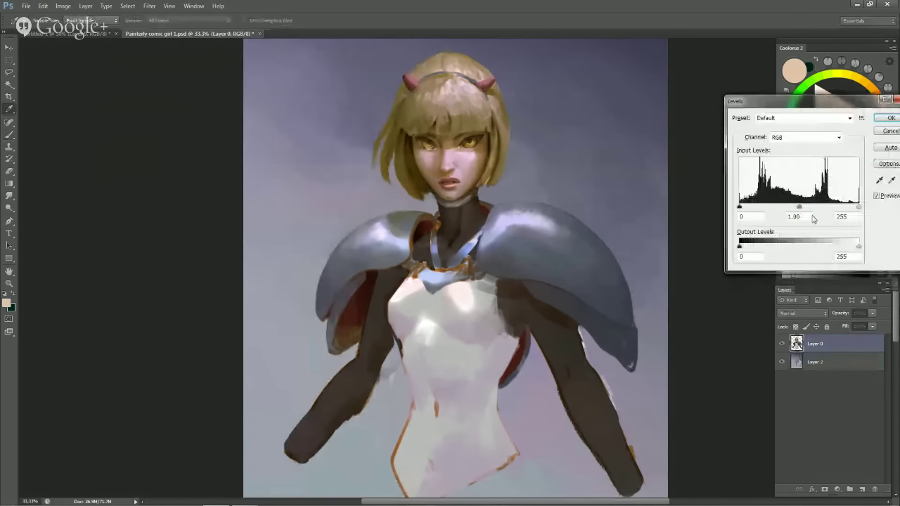
mouse_move(857, 246)
left_mouse_down()
mouse_move(843, 247)
mouse_move(864, 247)
left_mouse_up()
left_click_drag(857, 207, 848, 214)
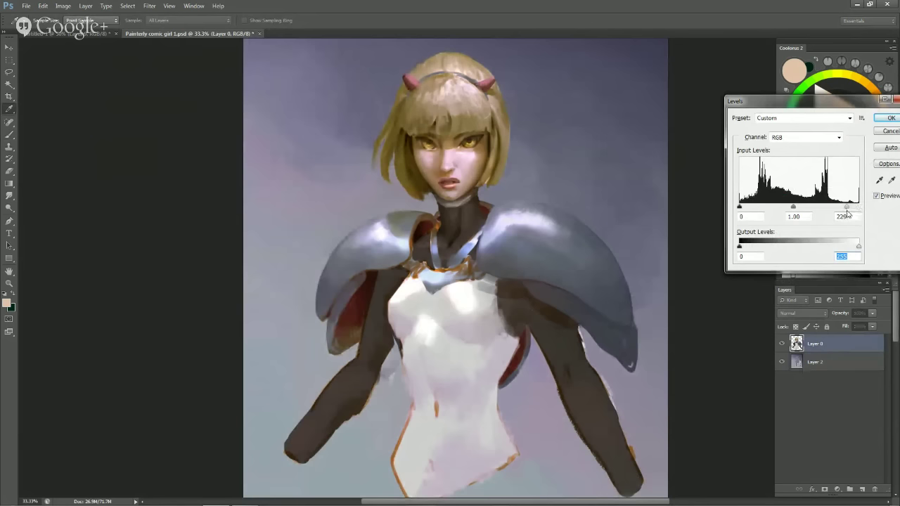
left_click(890, 117)
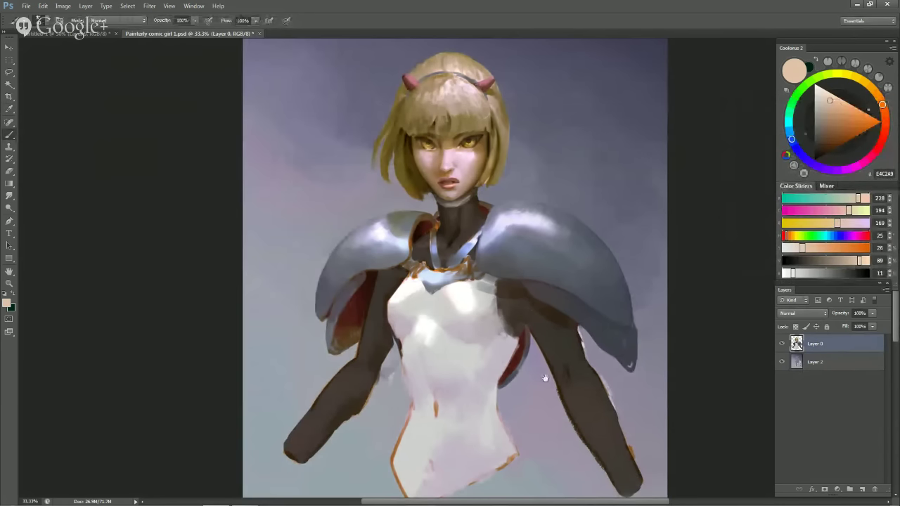
Step: Examine the painterly rendering of the girl's torso, arms and armour, and return to the painting of the boy and robot
mouse_move(545, 378)
left_mouse_down()
mouse_move(548, 372)
mouse_move(542, 416)
mouse_move(540, 327)
left_mouse_up()
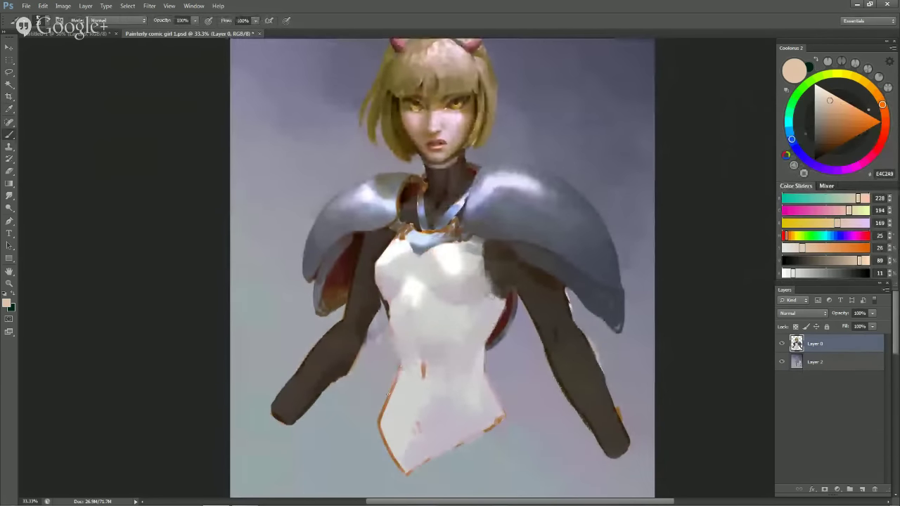
key("ctrl+plus")
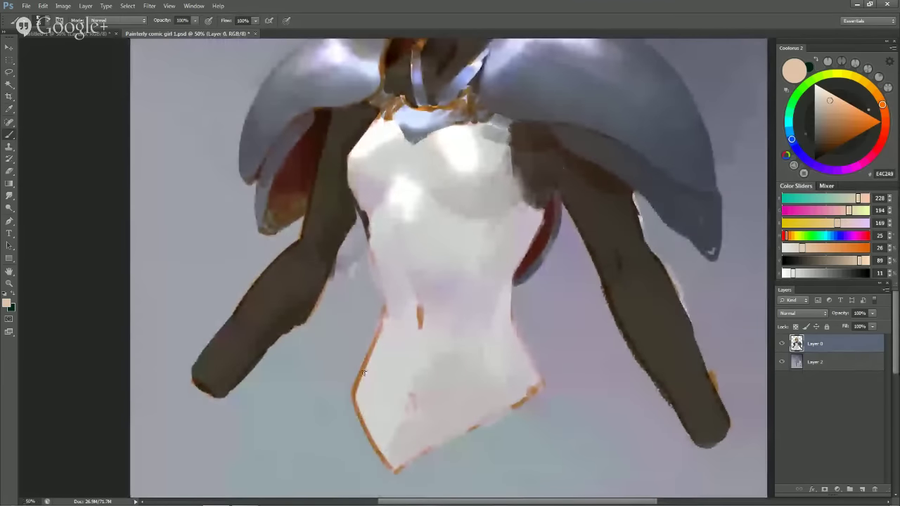
left_click_drag(439, 262, 444, 279)
scroll(492, 373, "down", 1)
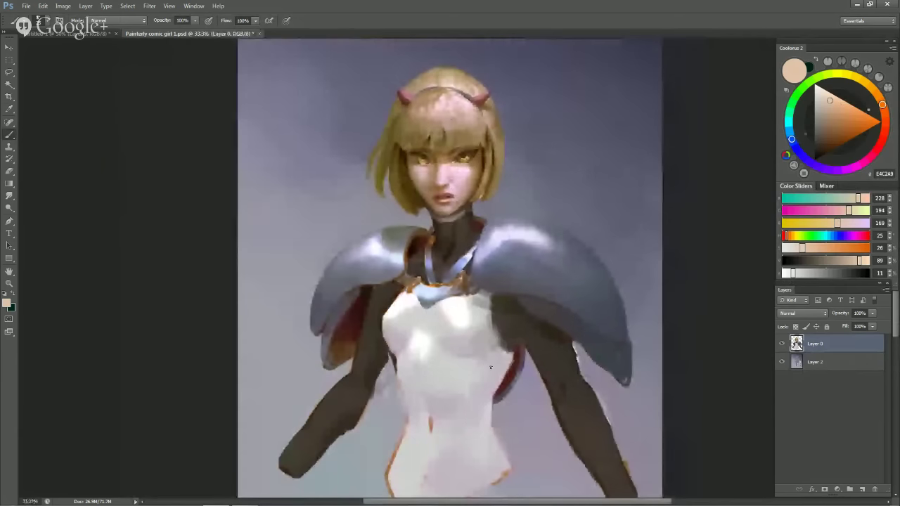
left_click_drag(491, 367, 479, 334)
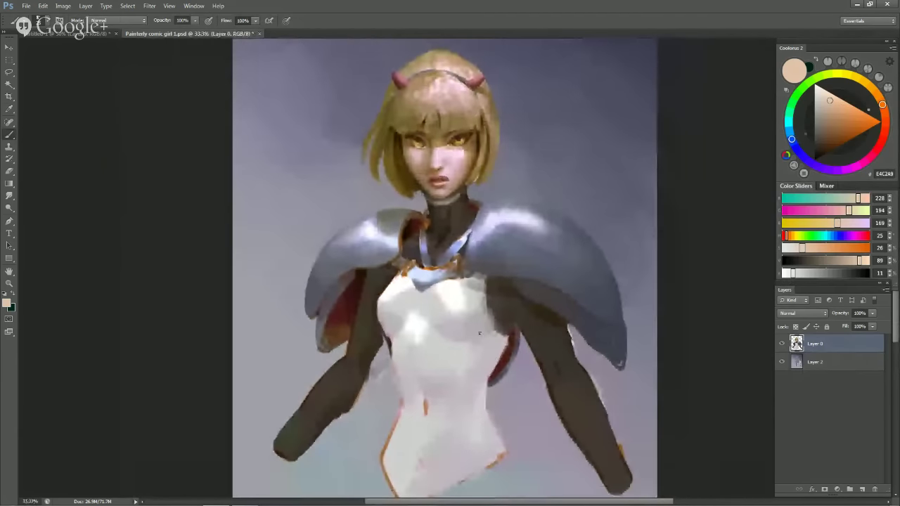
key("ctrl+Tab")
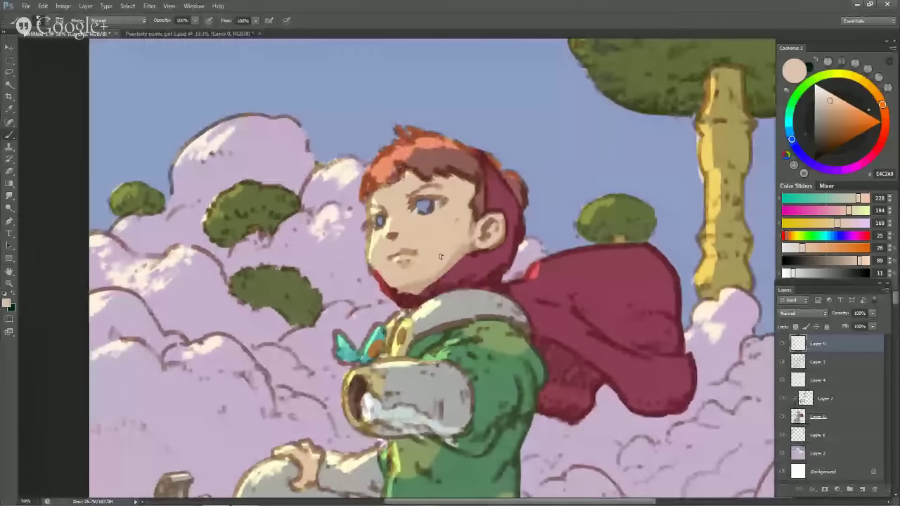
Step: Compare the whole painting with the Layer 7 highlights hidden and shown, and select Layer 7 for erasing
scroll(475, 322, "down", 2)
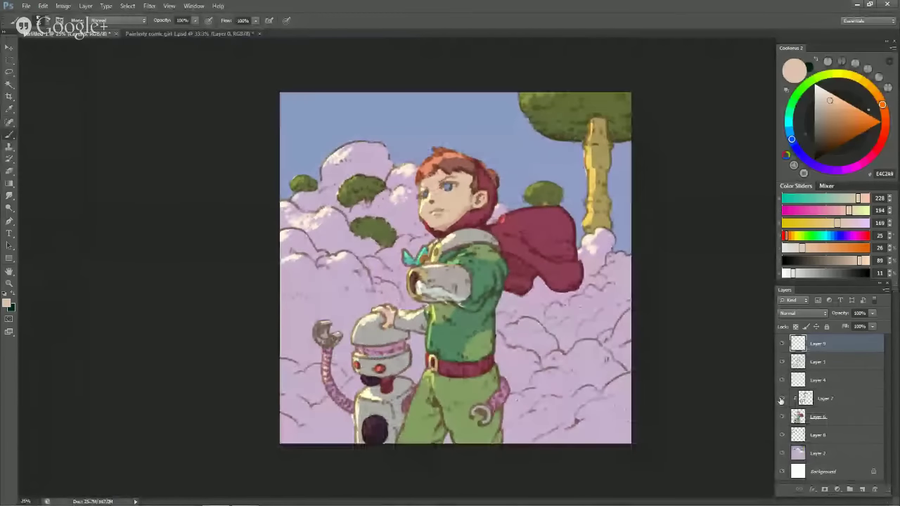
left_click(782, 402)
left_click(781, 402)
left_click(833, 401)
key("e")
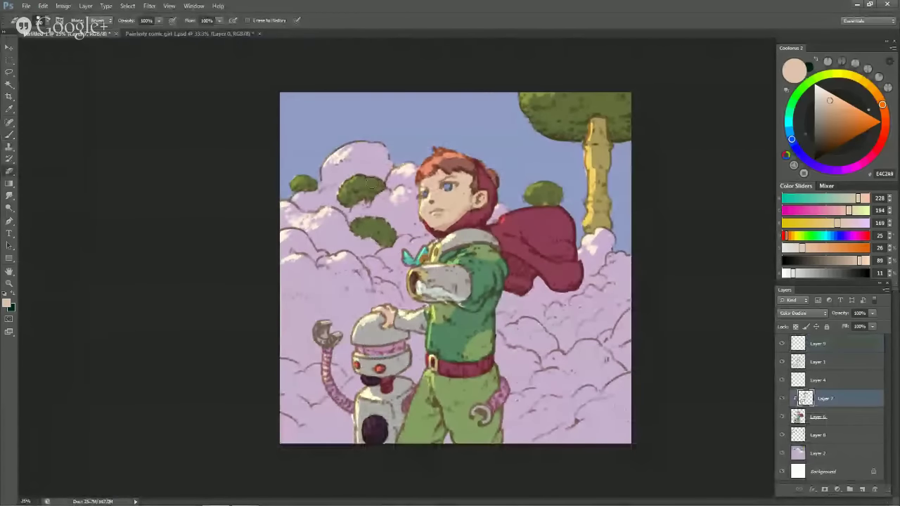
Step: Darken the cloud and tree highlights on Layer 8 with Hue/Saturation, setting Lightness to -54
left_click(802, 434)
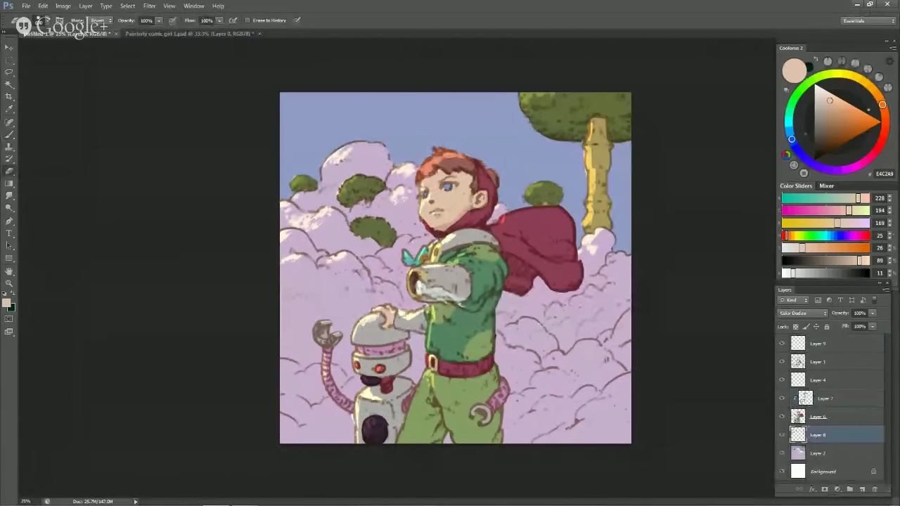
key("ctrl+u")
left_click_drag(674, 205, 651, 211)
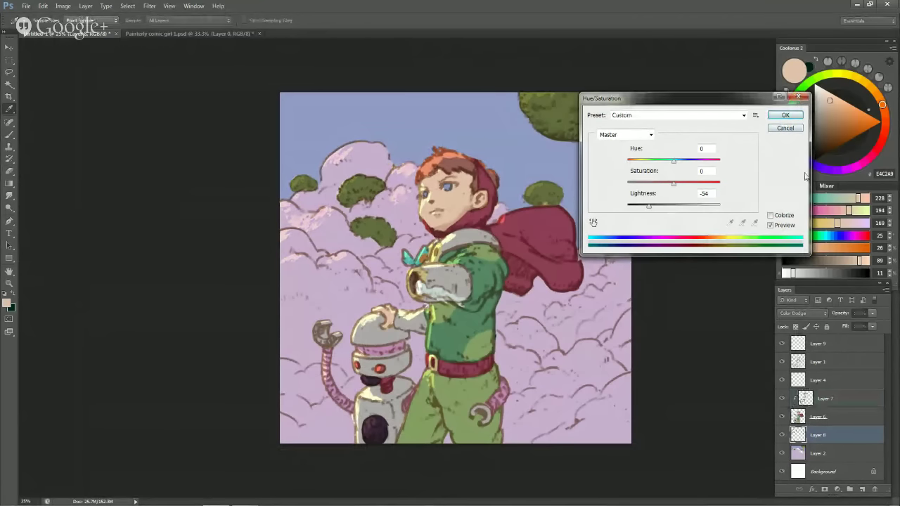
left_click(790, 115)
key("b")
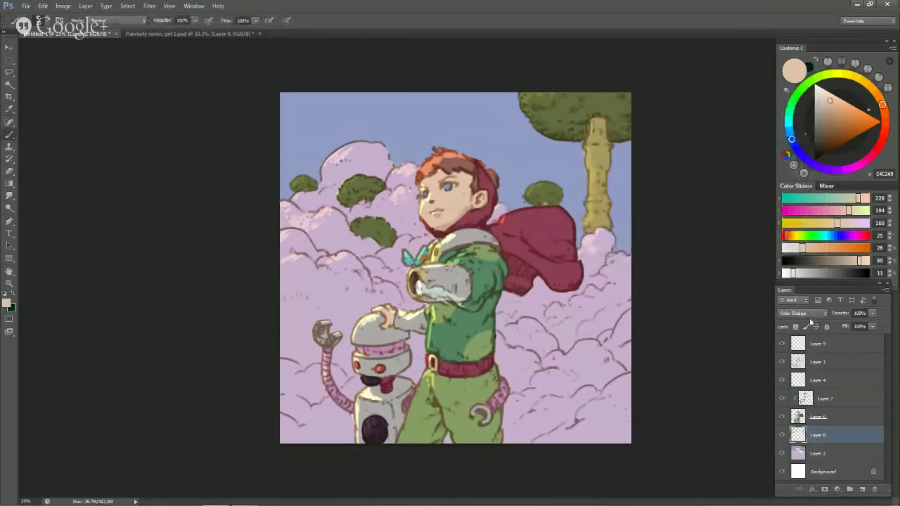
Step: Sample Layer 8's darkened highlight colour in Normal mode, and restore Color Dodge to brush soft light onto the clouds around the robot's raised claw
left_click(808, 315)
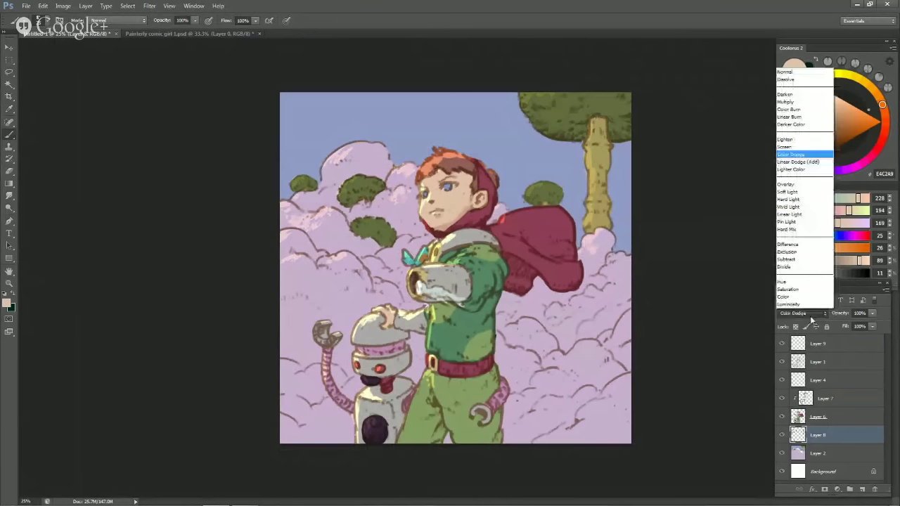
left_click(784, 72)
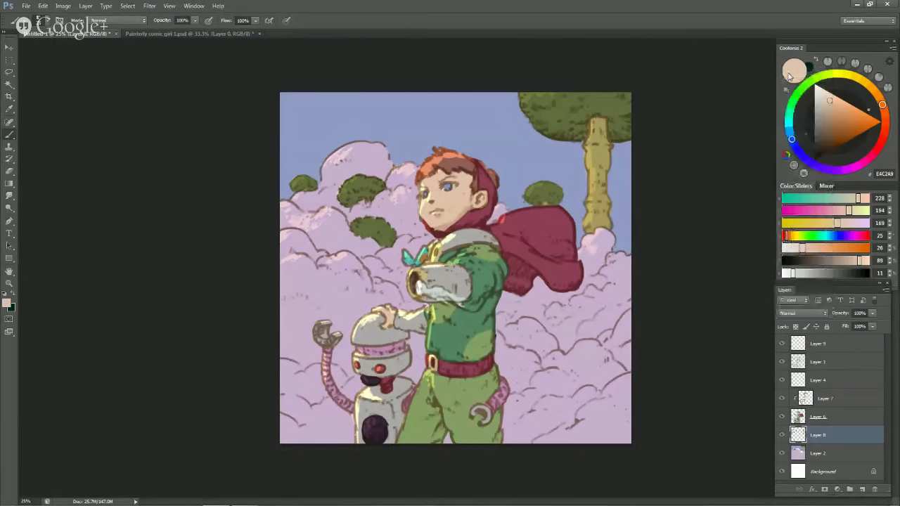
left_click(345, 152, "alt")
key("alt+shift+d")
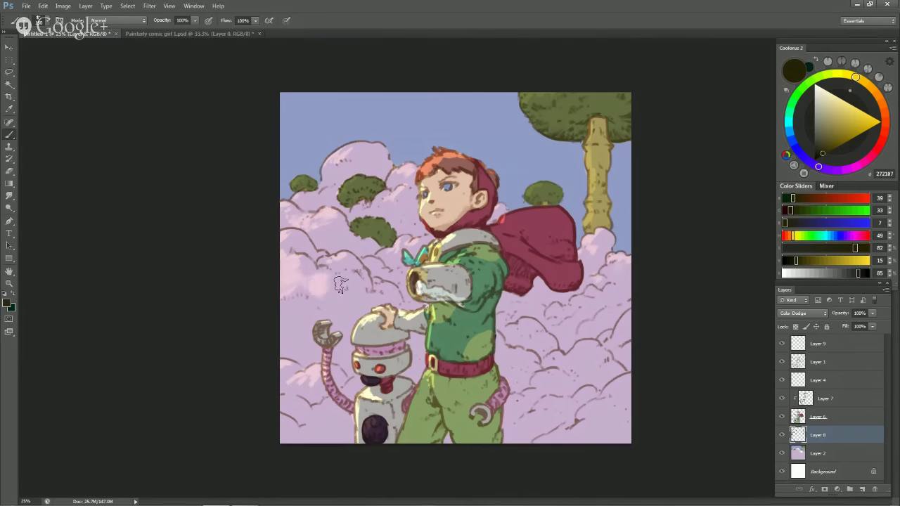
key("ctrl+plus")
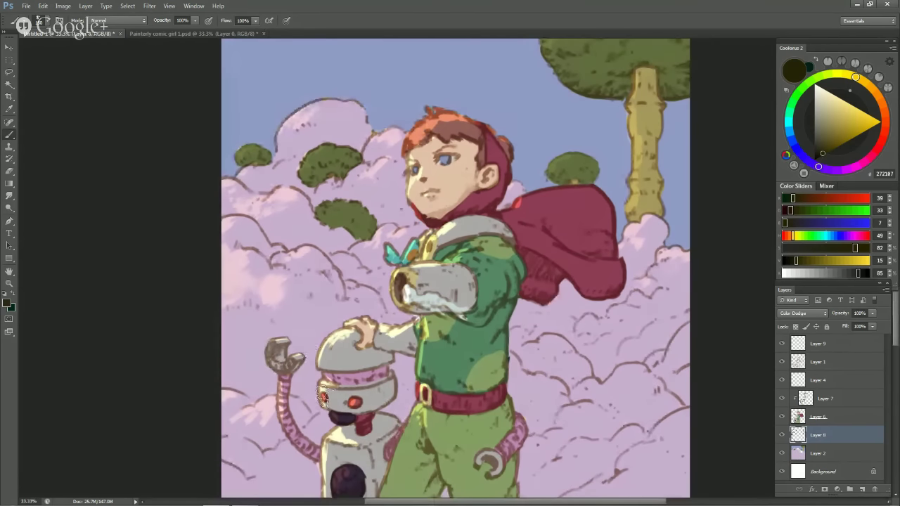
mouse_move(431, 412)
left_mouse_down()
mouse_move(410, 380)
mouse_move(409, 397)
left_mouse_up()
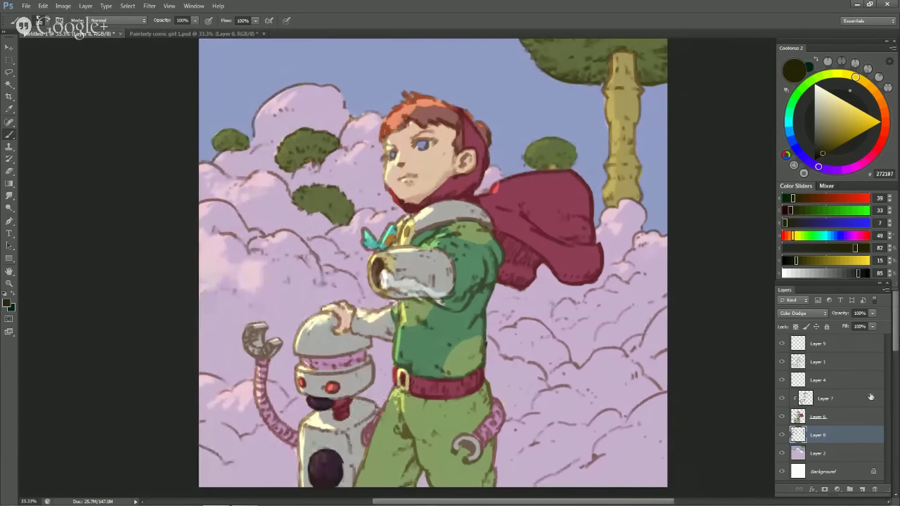
Step: Sample the tunic green on Layer 6, shift it to dark olive green #45583E, and paint a dark patch on the trousers below the belt buckle
left_click(845, 419)
left_click(456, 319, "alt")
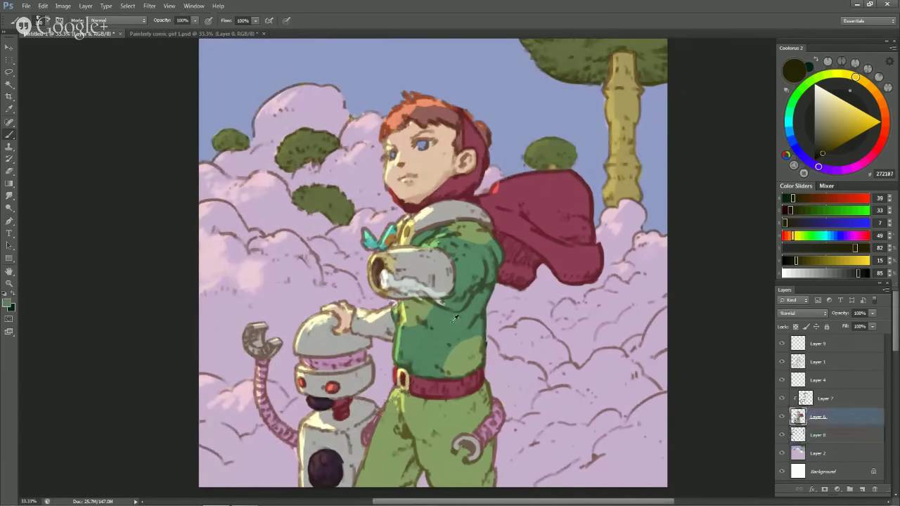
left_click_drag(835, 146, 810, 140)
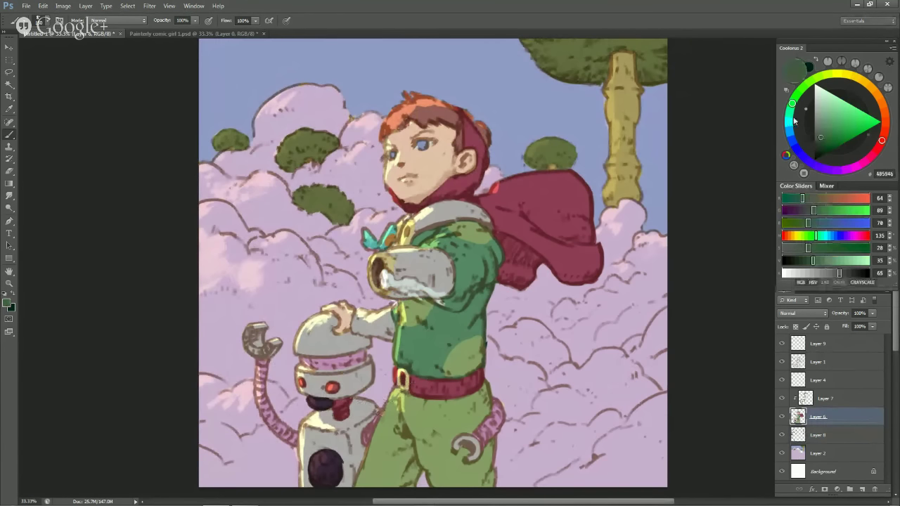
left_click_drag(797, 103, 803, 88)
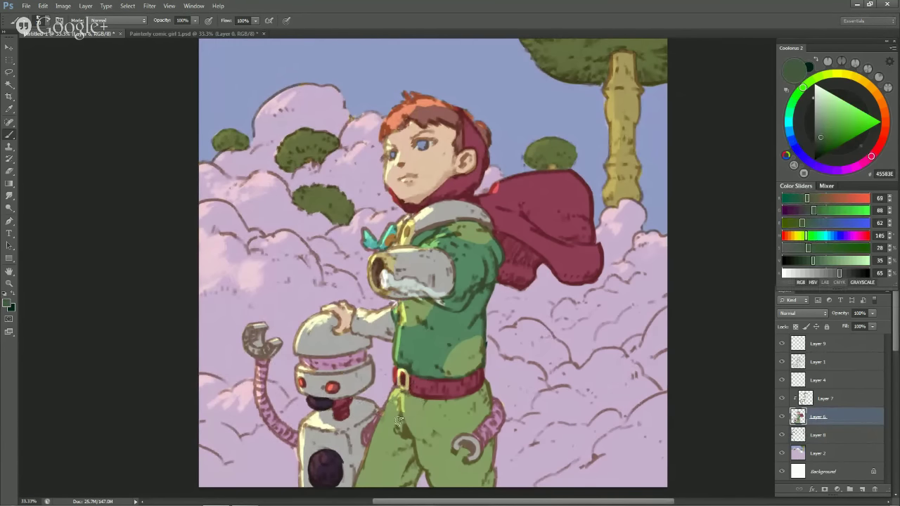
key("alt+bracketleft")
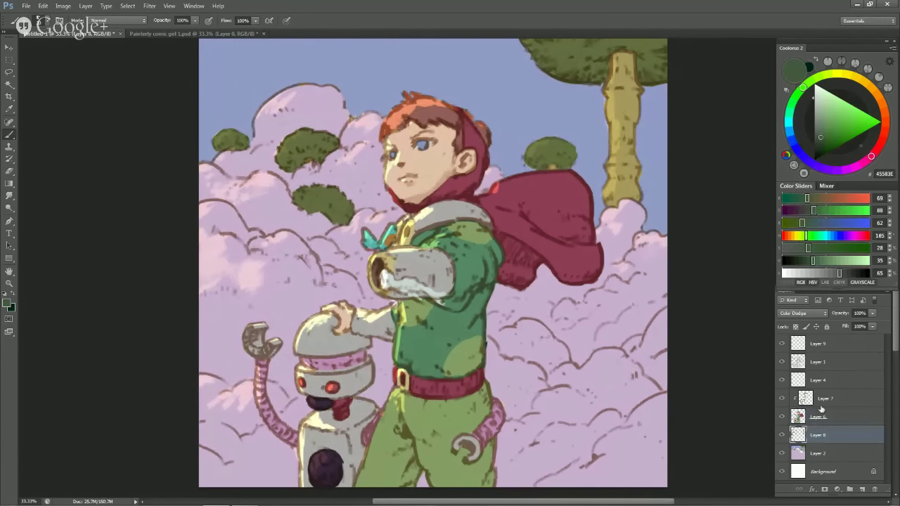
left_click(832, 415)
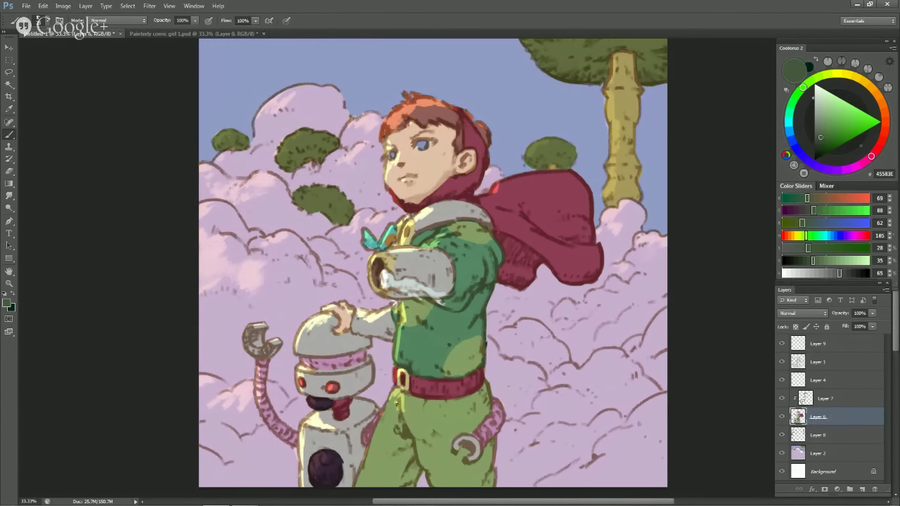
mouse_move(397, 409)
left_mouse_down()
mouse_move(400, 430)
mouse_move(425, 440)
mouse_move(430, 402)
mouse_move(416, 427)
mouse_move(398, 397)
mouse_move(395, 419)
left_mouse_up()
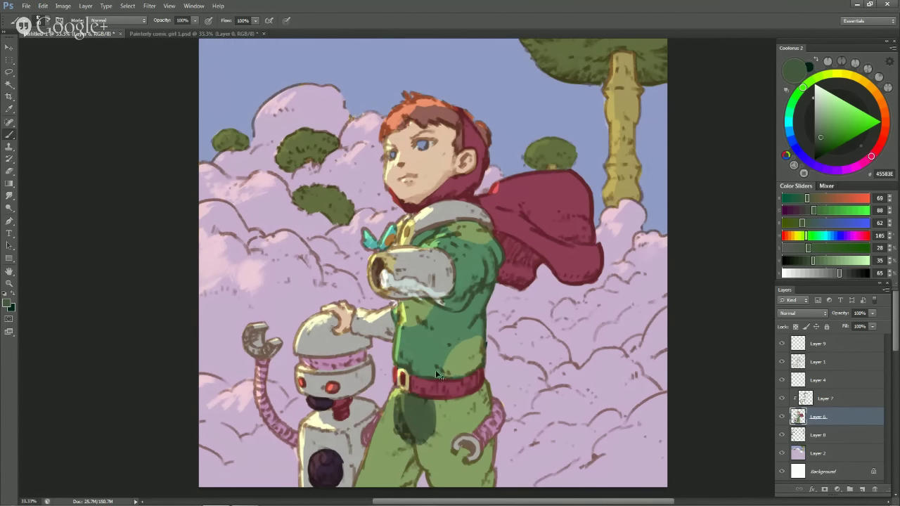
Step: Paint more dark green camouflage patches on the boy's hip and lower trouser legs, checking the shapes in the mirrored view
key("ctrl+shift+h")
left_click_drag(471, 412, 451, 441)
key("[")
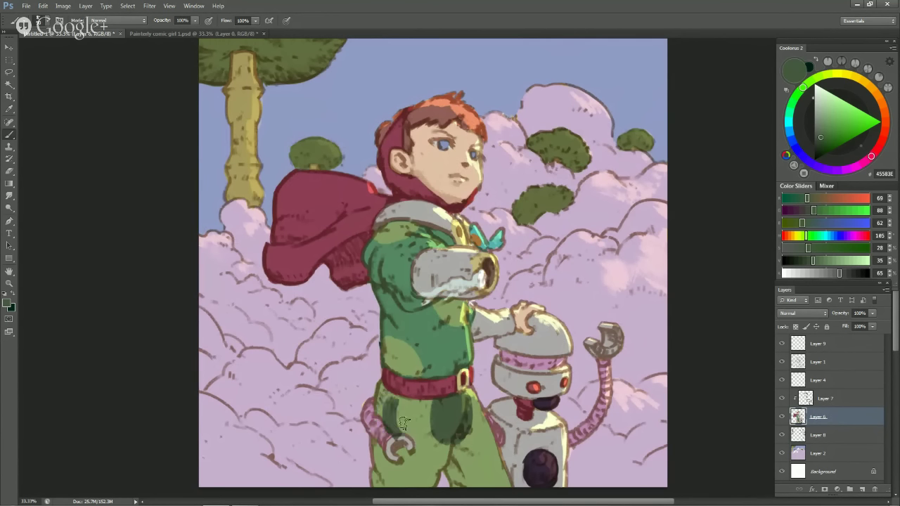
mouse_move(388, 396)
left_mouse_down()
mouse_move(383, 416)
mouse_move(380, 410)
left_mouse_up()
key("ctrl+z")
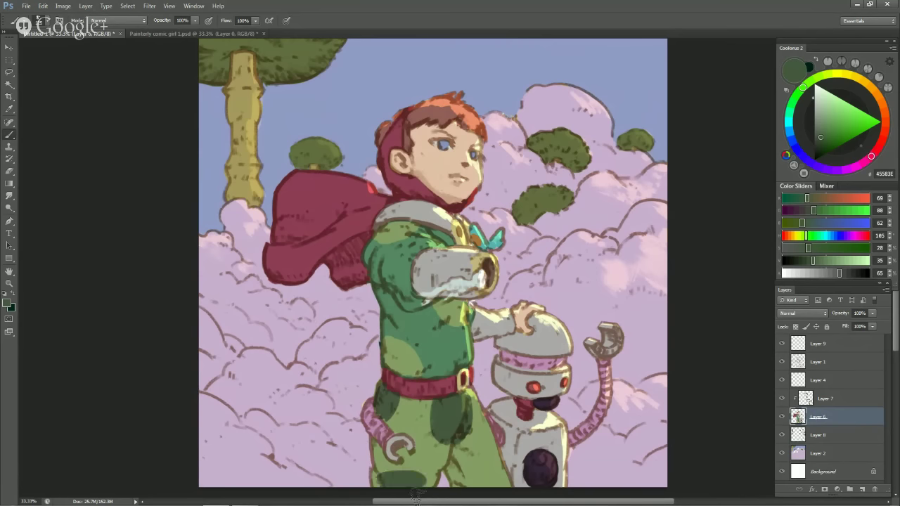
left_click_drag(403, 481, 430, 483)
key("ctrl+z")
key("ctrl+shift+h")
scroll(457, 462, "down", 2)
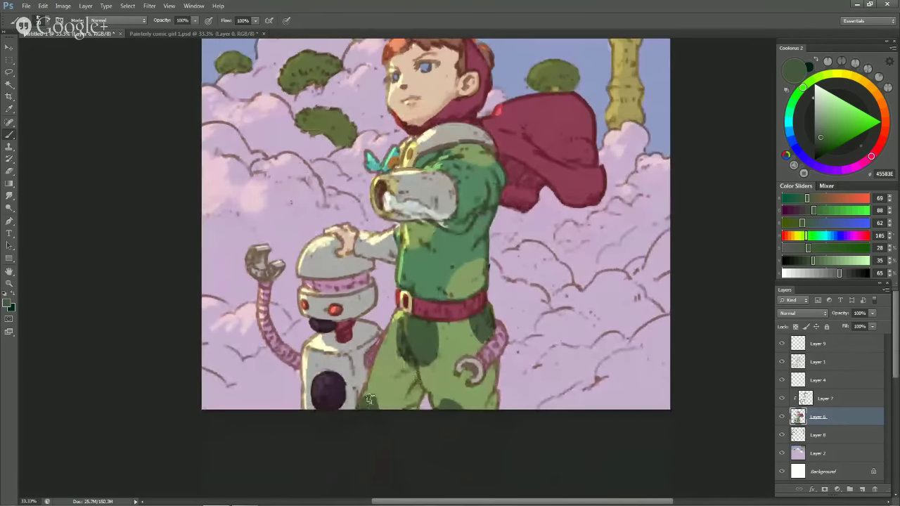
mouse_move(408, 330)
left_mouse_down()
mouse_move(407, 450)
mouse_move(416, 354)
mouse_move(402, 424)
mouse_move(402, 417)
left_mouse_up()
key("ctrl+minus")
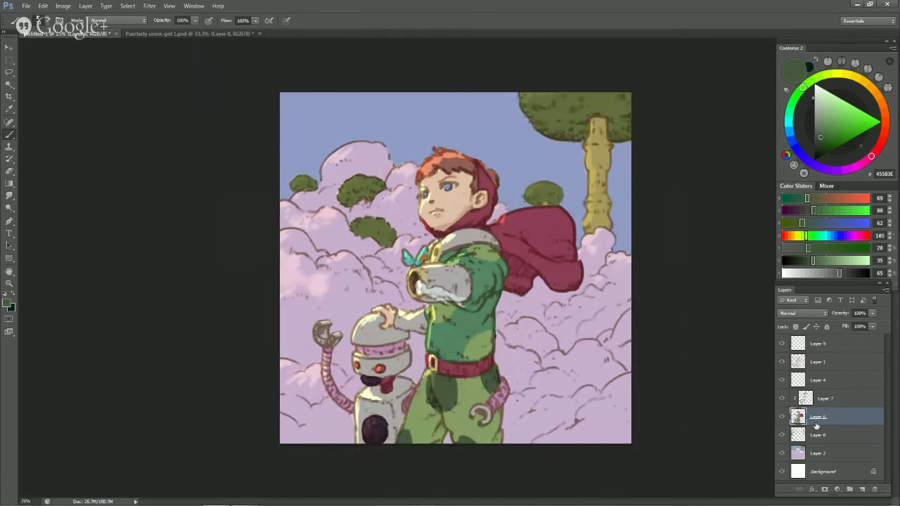
Step: Add a new layer above Layer 2 and paint a strip of light green #AEC068 grass along the painting's lower edge
left_click(849, 456)
left_click(863, 489)
left_click(611, 120, "alt")
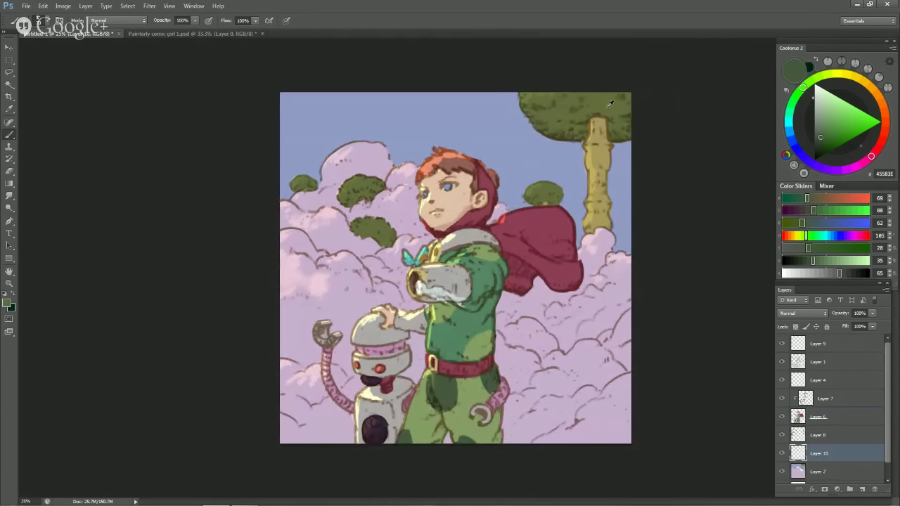
mouse_move(519, 411)
left_mouse_down()
mouse_move(505, 428)
mouse_move(542, 409)
mouse_move(494, 430)
mouse_move(533, 431)
mouse_move(535, 443)
mouse_move(572, 452)
left_mouse_up()
left_click(833, 261)
left_click(837, 115)
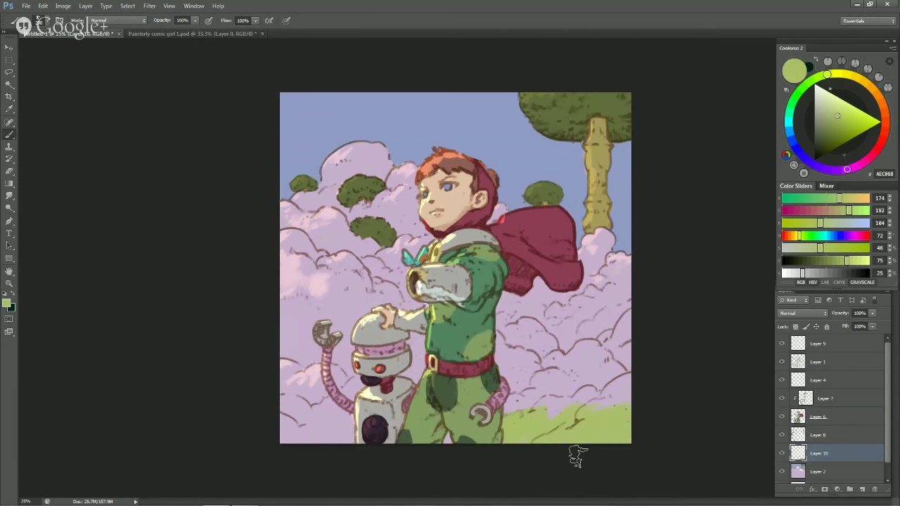
left_click_drag(340, 454, 251, 450)
Step: Shift the grass on Layer 10 from yellow-green to turquoise green with Hue/Saturation
key("i")
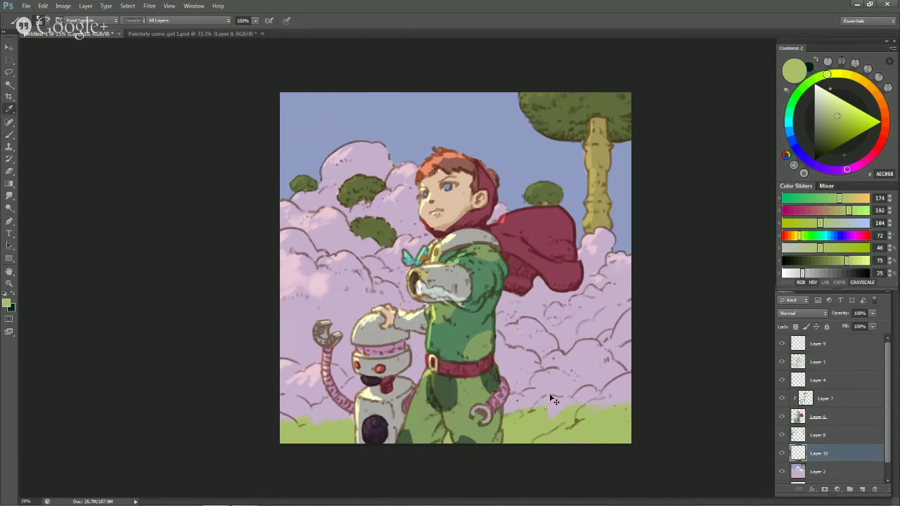
key("ctrl+u")
left_click_drag(676, 161, 703, 164)
left_click(782, 117)
key("b")
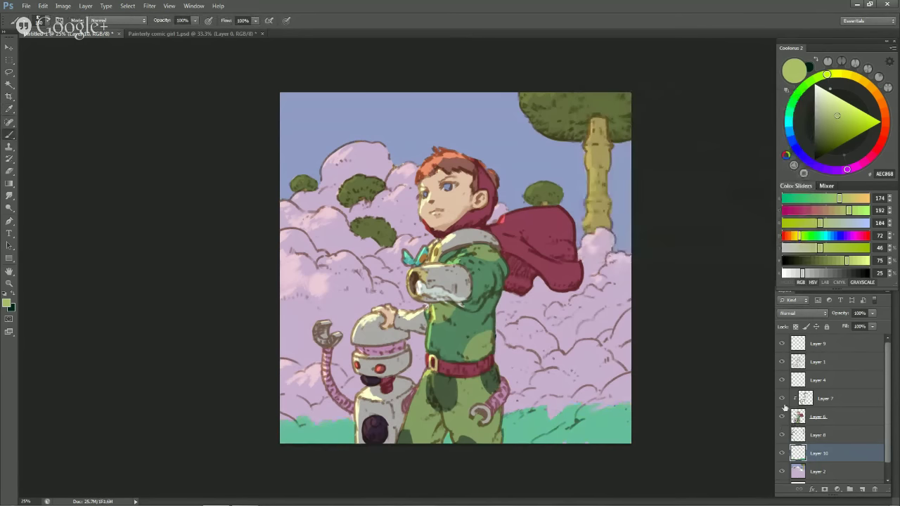
Step: Identify the line art by toggling layer visibility, and erase the cloud lines on Layer 1 that overlap the grass
left_click(799, 415)
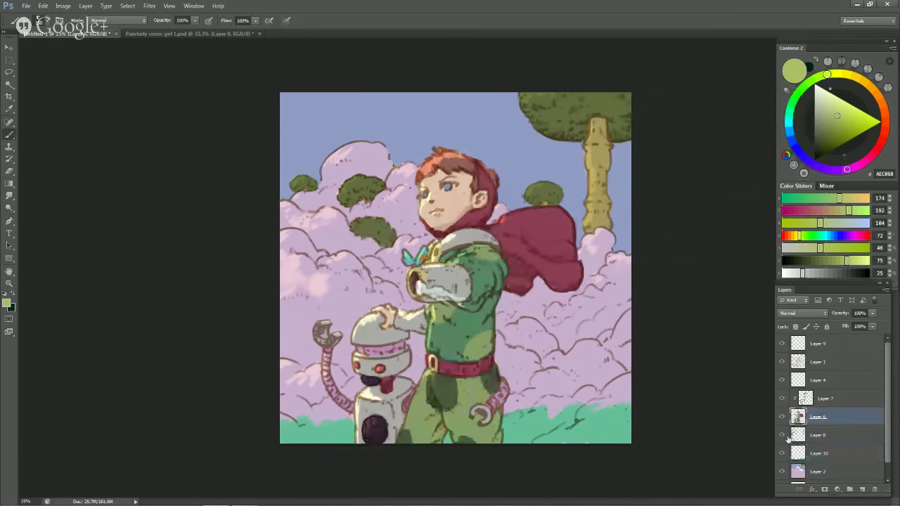
left_click(782, 435)
left_click(782, 436)
left_click(797, 434)
left_click(781, 362)
left_click(782, 362)
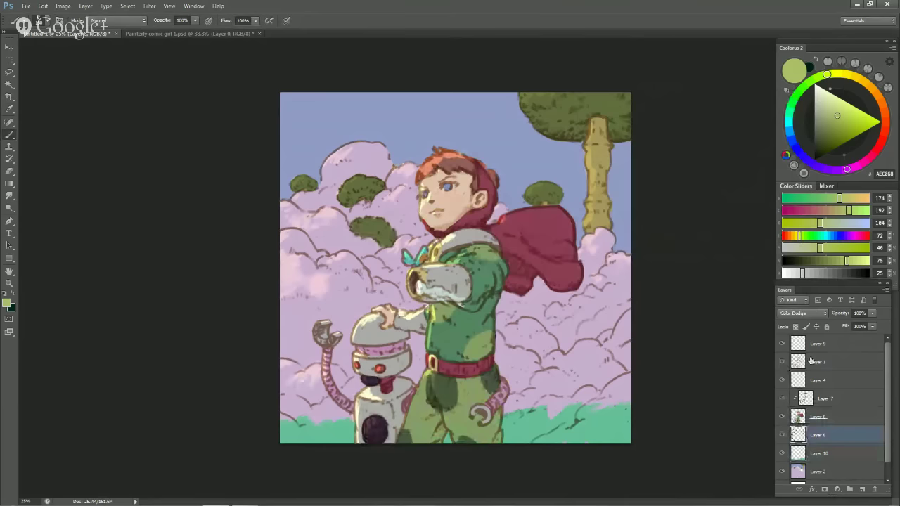
left_click(812, 362)
key("e")
left_click_drag(561, 430, 524, 419)
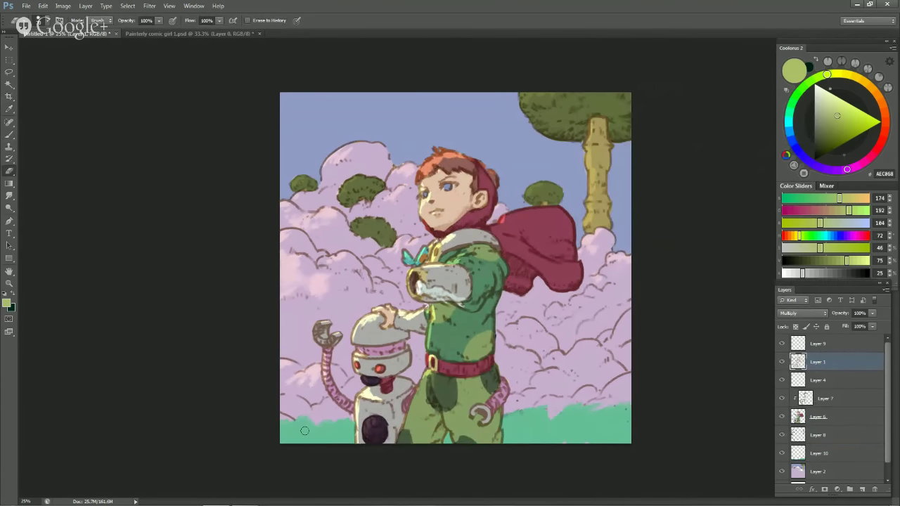
Step: Draw tan #AB8457 grass-blade outlines on Layer 1 along the upper edge of the grass on both sides of the figures
key("b")
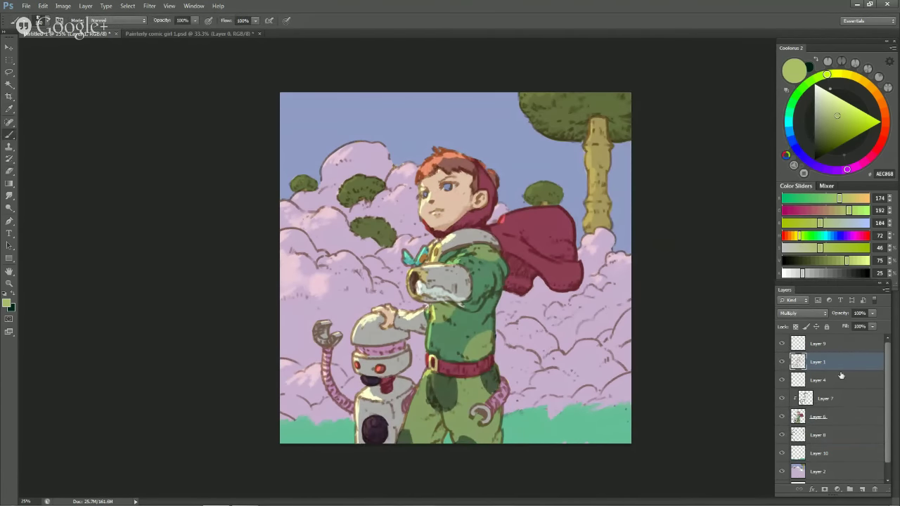
key("alt")
left_click(867, 101)
left_click(837, 125)
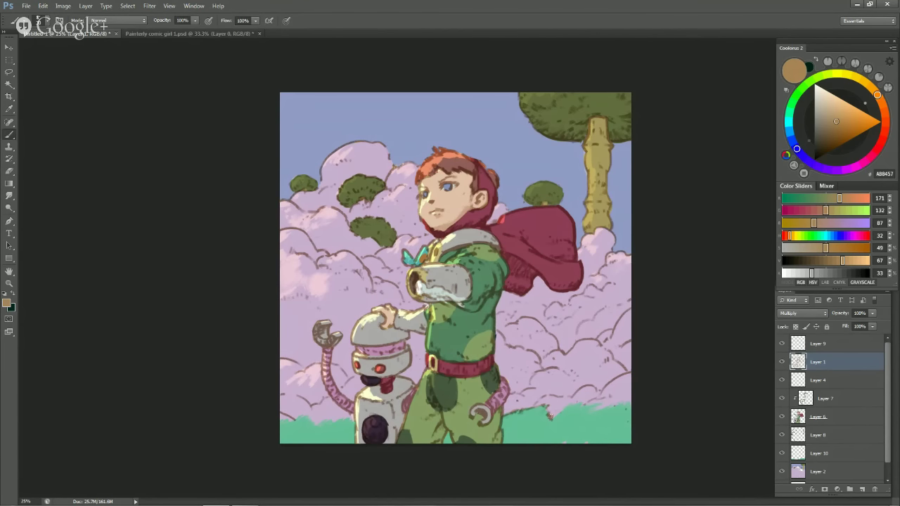
key("e")
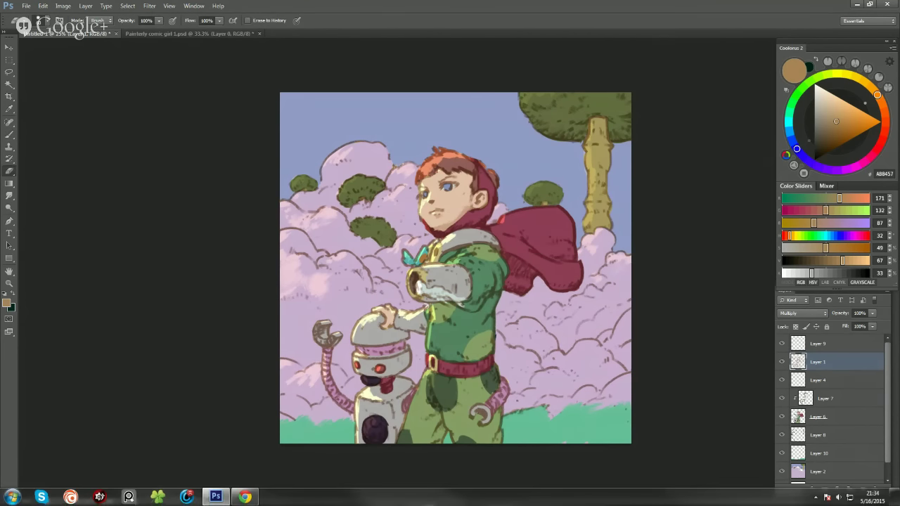
key("b")
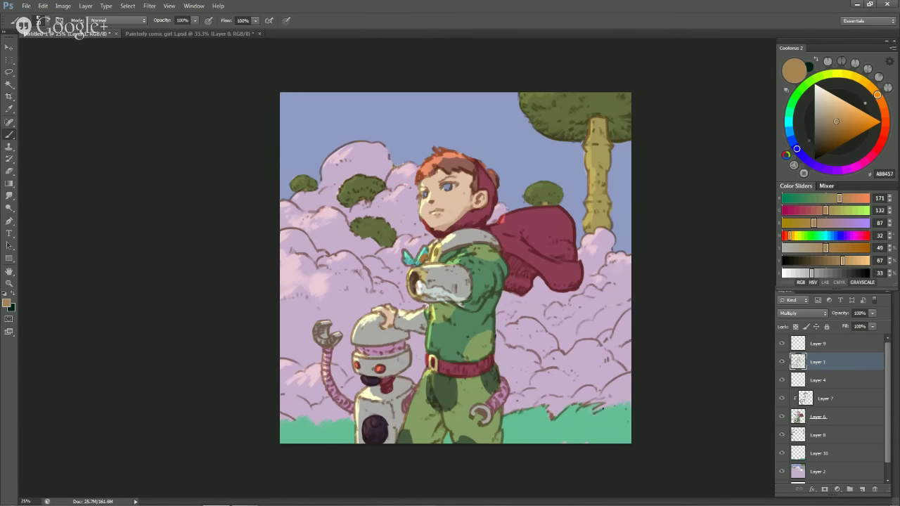
left_click_drag(598, 408, 637, 403)
key("ctrl+shift+h")
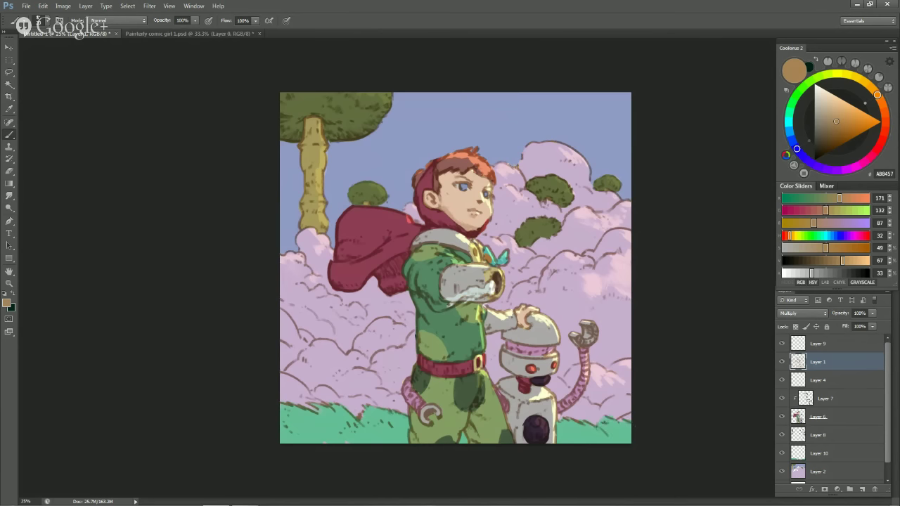
key("ctrl+shift+h")
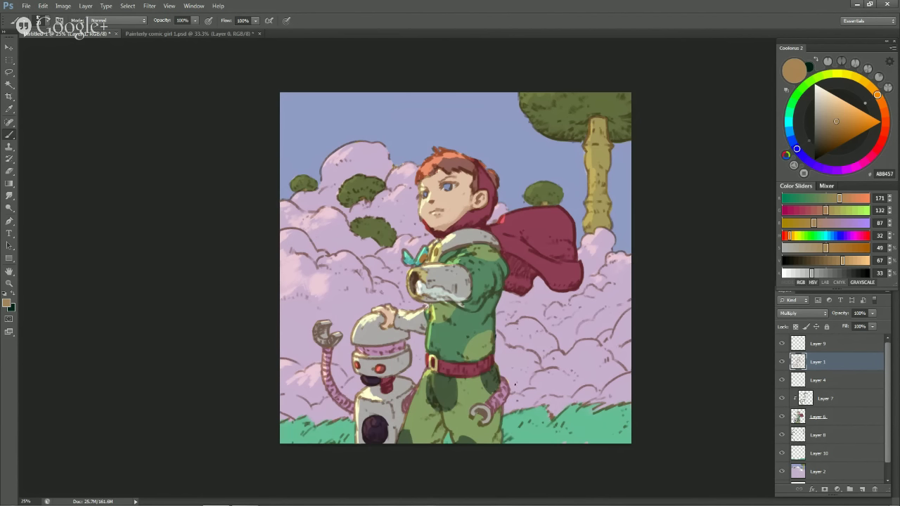
Step: Select Layer 9, sample pale grey #CAD8D8 from the arm cannon, and extend the whitish strokes along its underside onto the sleeve
left_click(783, 344)
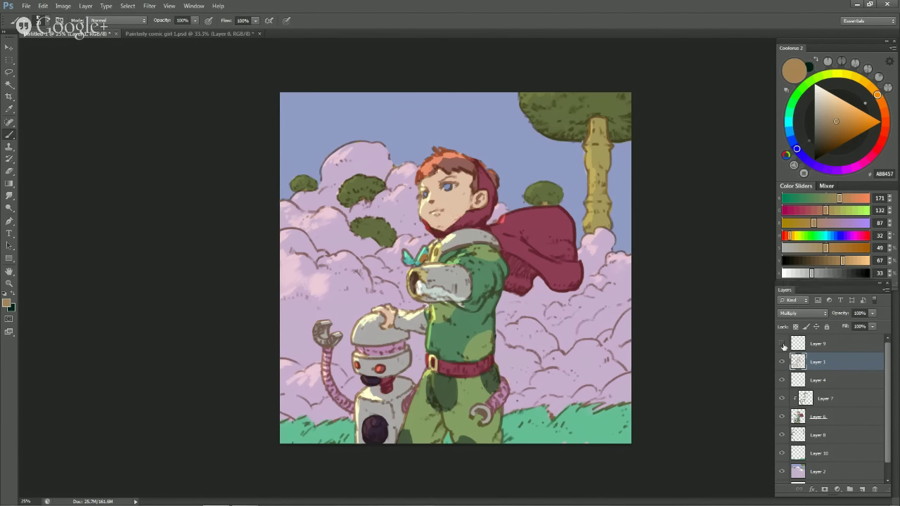
left_click(782, 344)
left_click(816, 343)
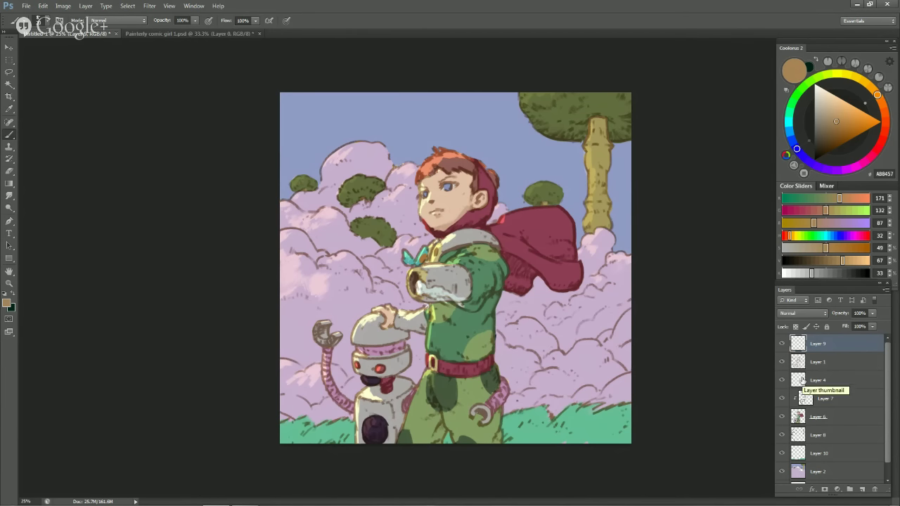
left_click(457, 292, "alt")
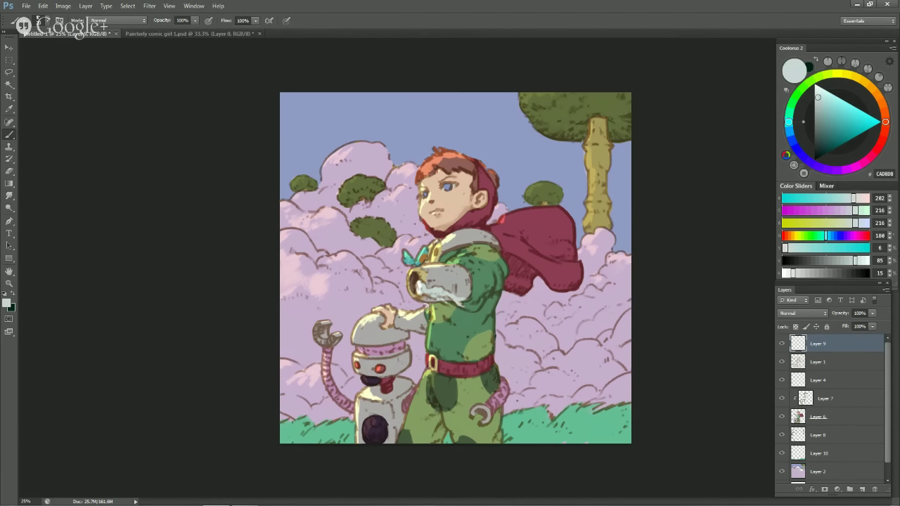
mouse_move(455, 302)
left_mouse_down()
mouse_move(467, 313)
mouse_move(462, 303)
left_mouse_up()
key("ctrl+shift+h")
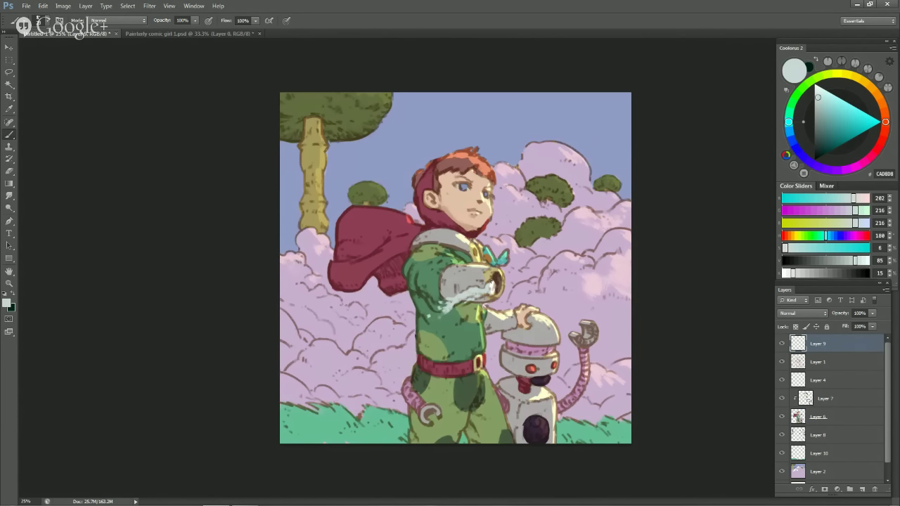
key("ctrl+shift+h")
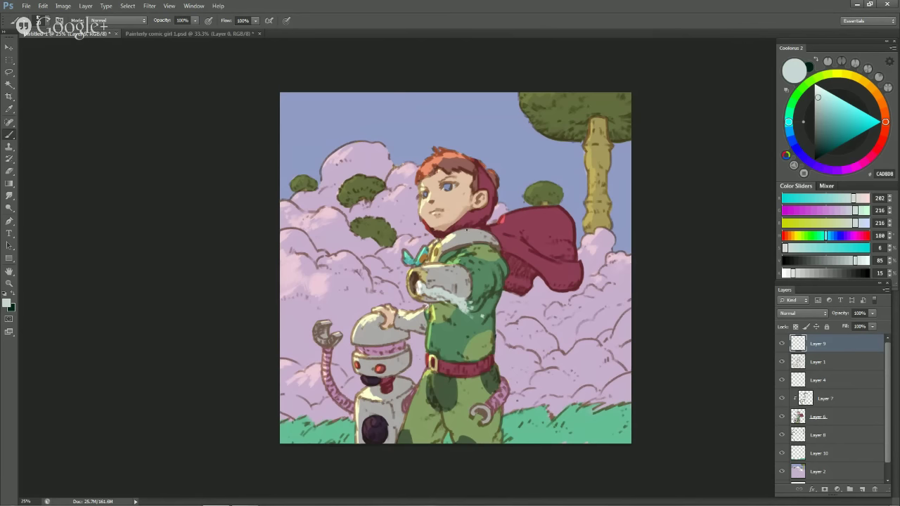
key("ctrl+shift+h")
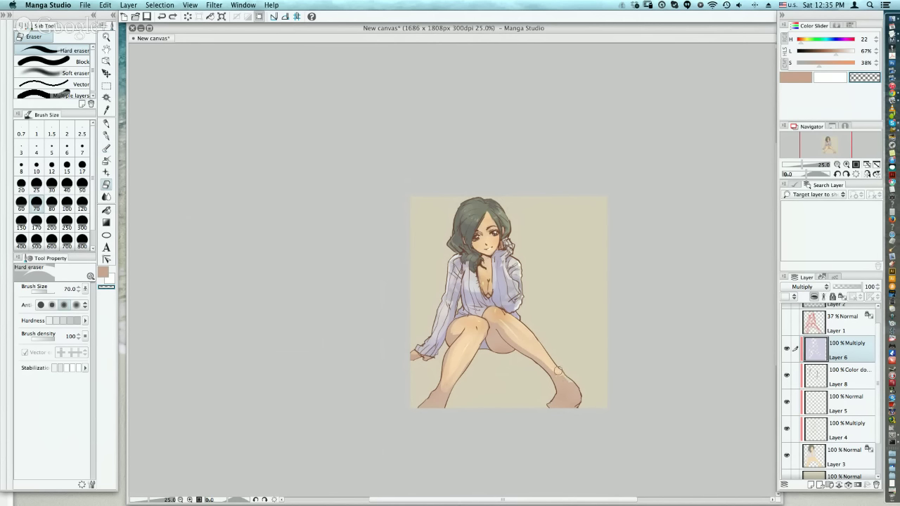
Step: Switch to Manga Studio and erase the Multiply shading on Layer 6 along the seated girl's lower legs and feet
left_click_drag(558, 371, 572, 390)
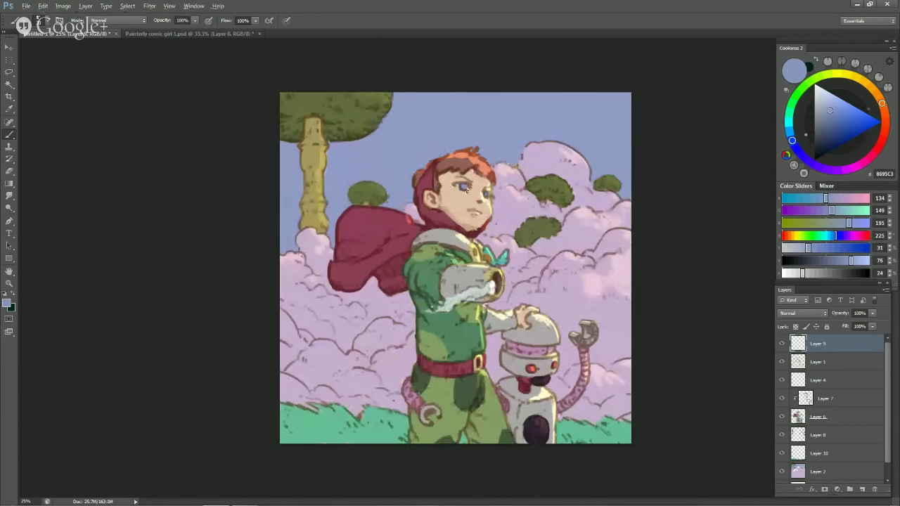
left_click(463, 188, "alt")
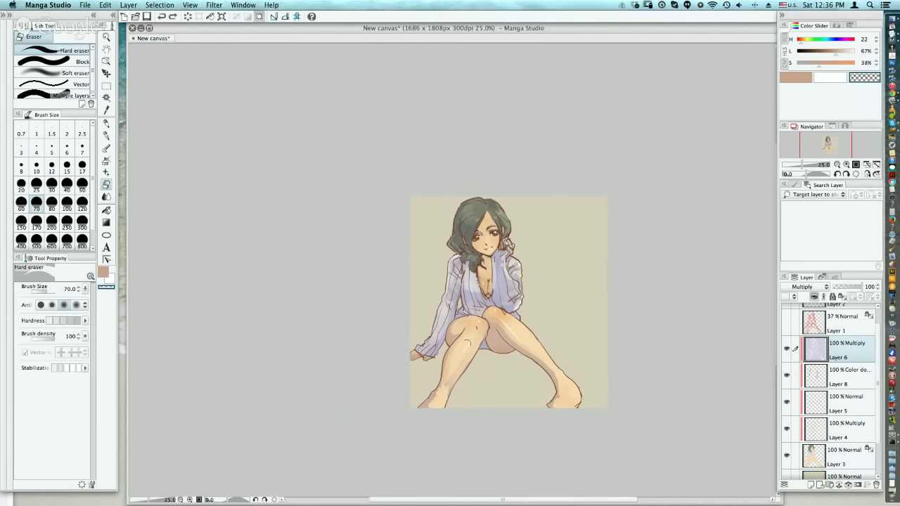
left_click_drag(460, 364, 437, 390)
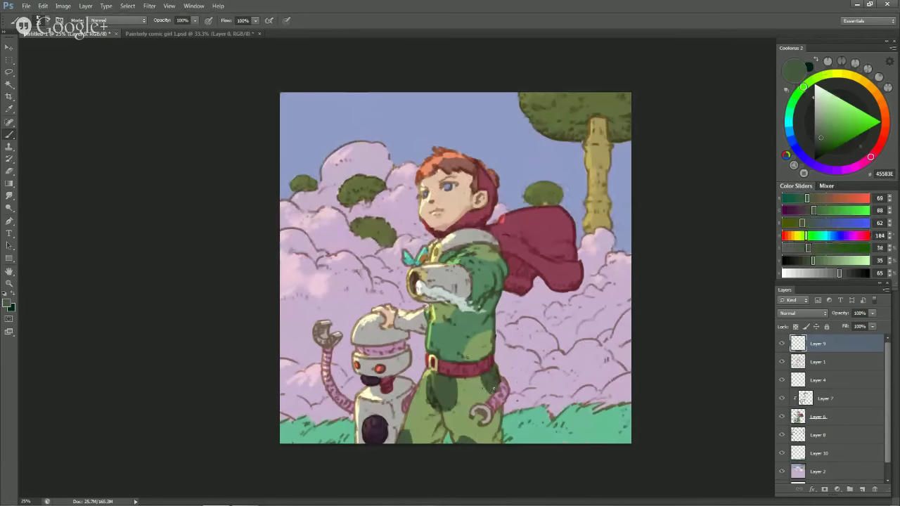
Step: On Layer 9, touch up the robot's dark chest disc and the clouds with sampled purple #58334A, pink #EEC8DA and lilac #CBB0D5
left_click(475, 359, "alt")
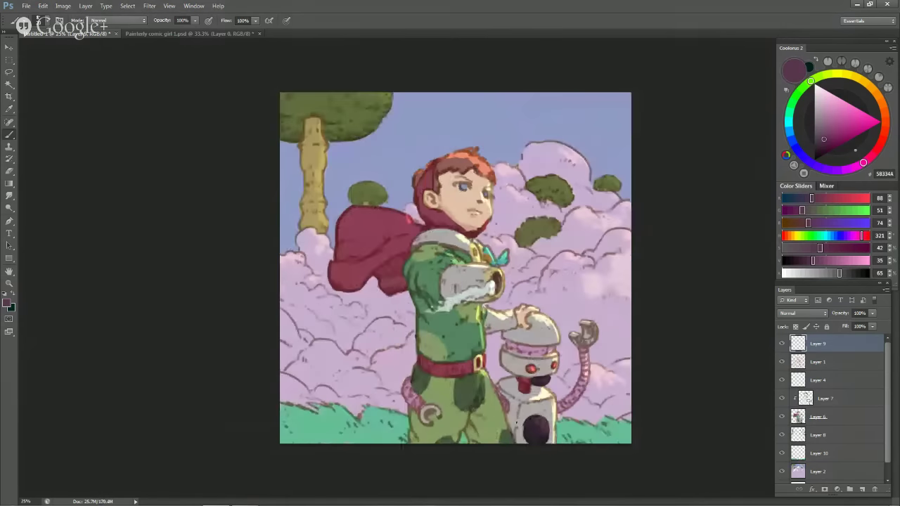
left_click(549, 429, "alt")
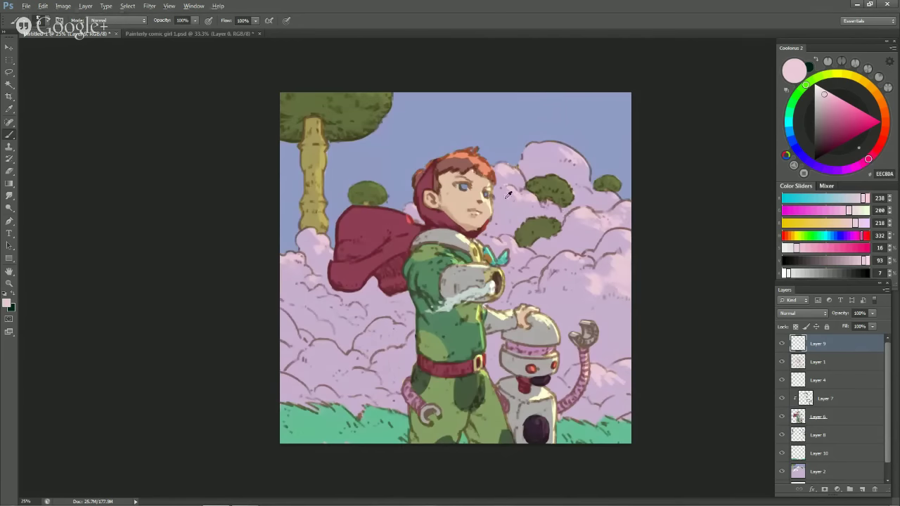
left_click(506, 197, "alt")
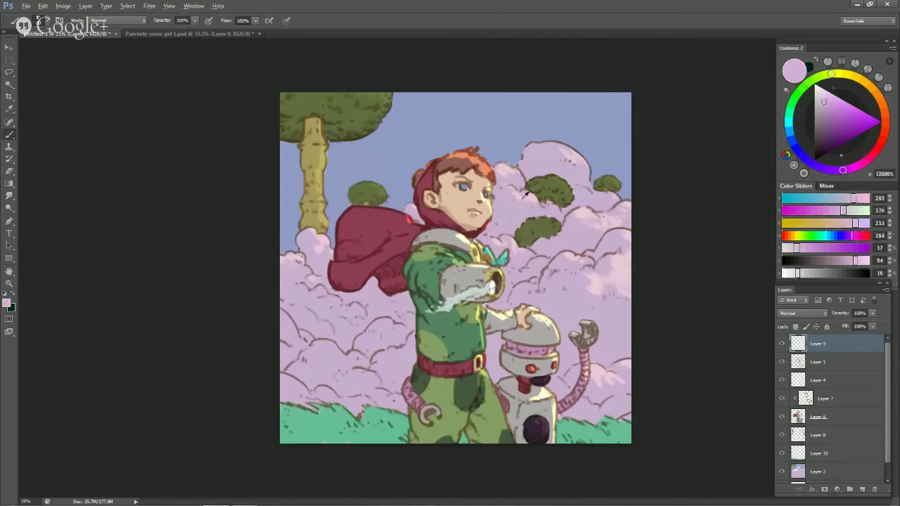
left_click(524, 201, "alt")
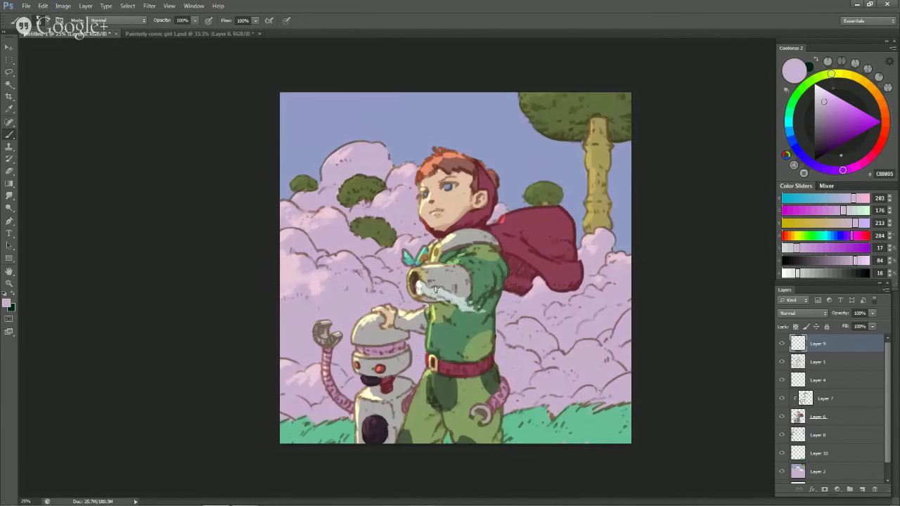
left_click_drag(492, 285, 481, 286)
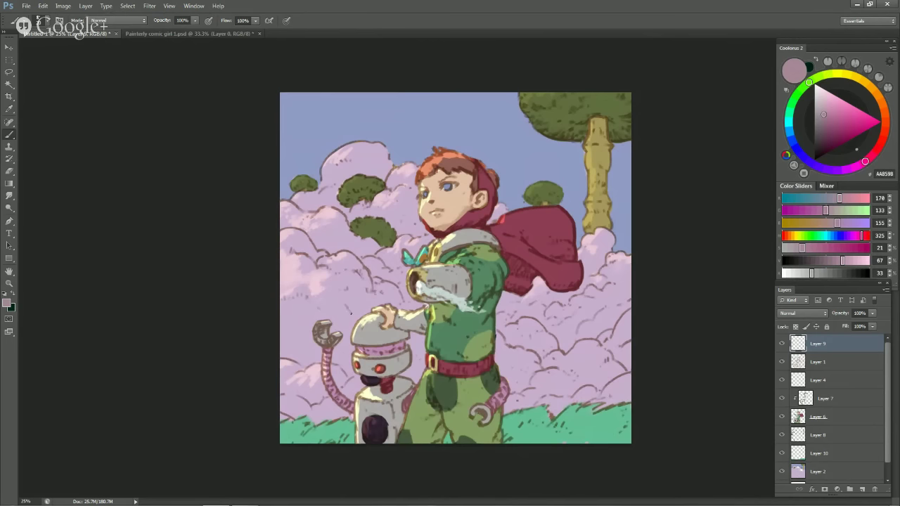
key("ctrl+shift+h")
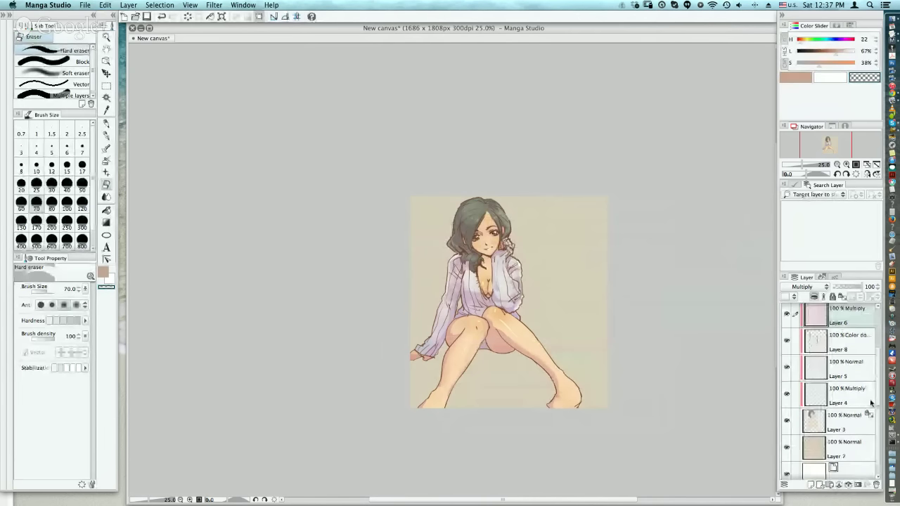
Step: Switch to Manga Studio and select Color Dodge Layer 8 with pale yellow and the Dense watercolor brush at size 100 for the girl's legs
scroll(872, 403, "down", 2)
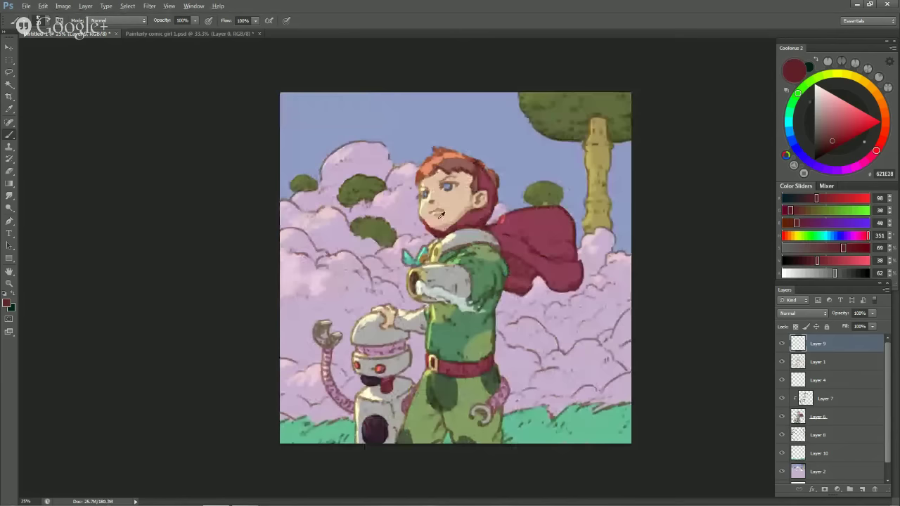
left_click(441, 215, "alt")
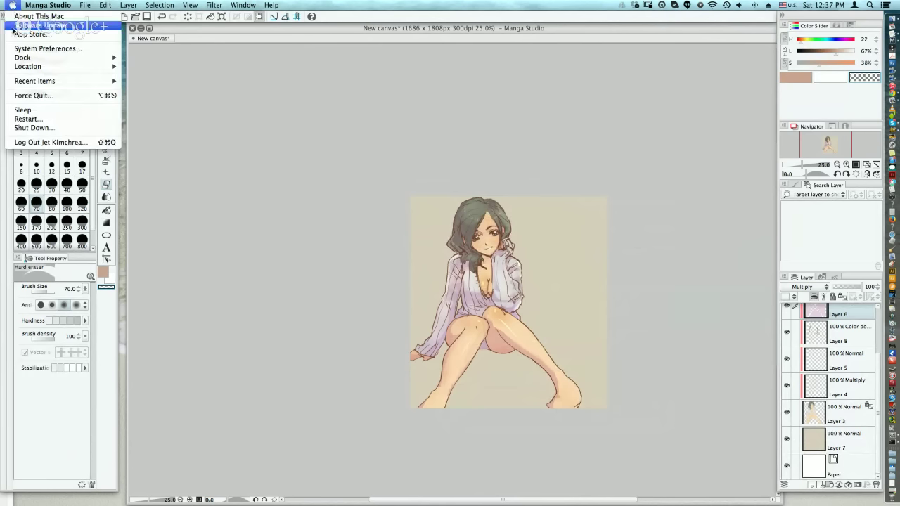
left_click(201, 105)
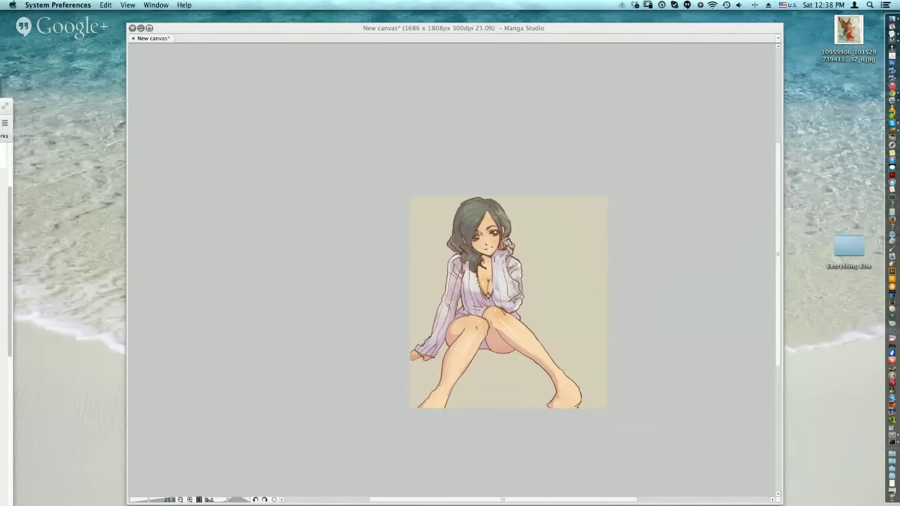
left_click(291, 160)
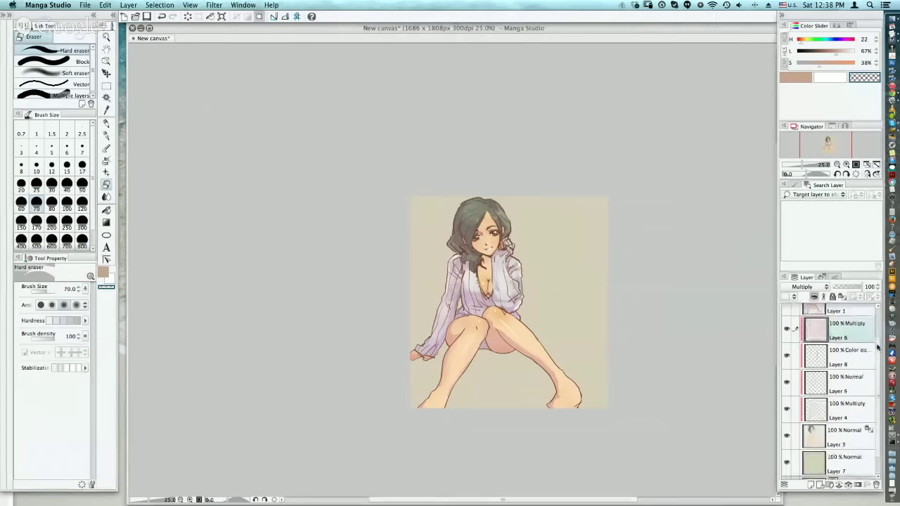
scroll(868, 339, "down", 3)
scroll(868, 338, "down", 1)
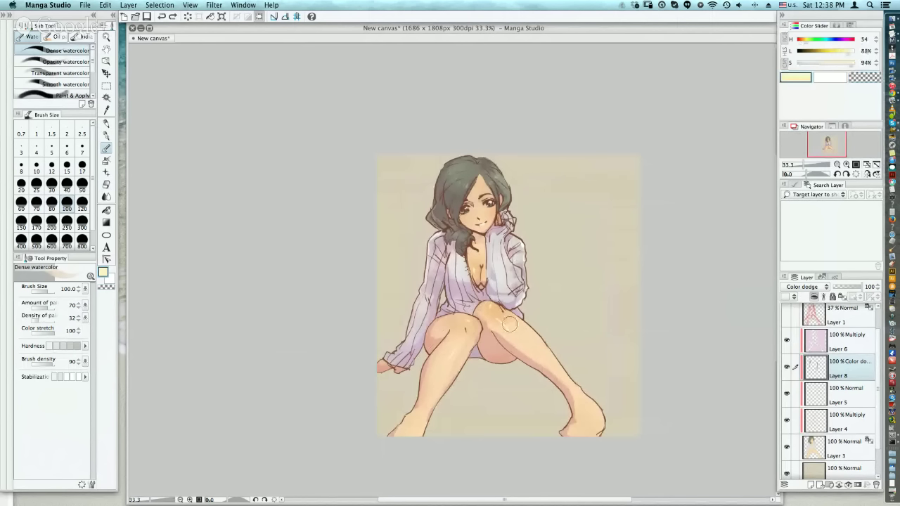
key("period")
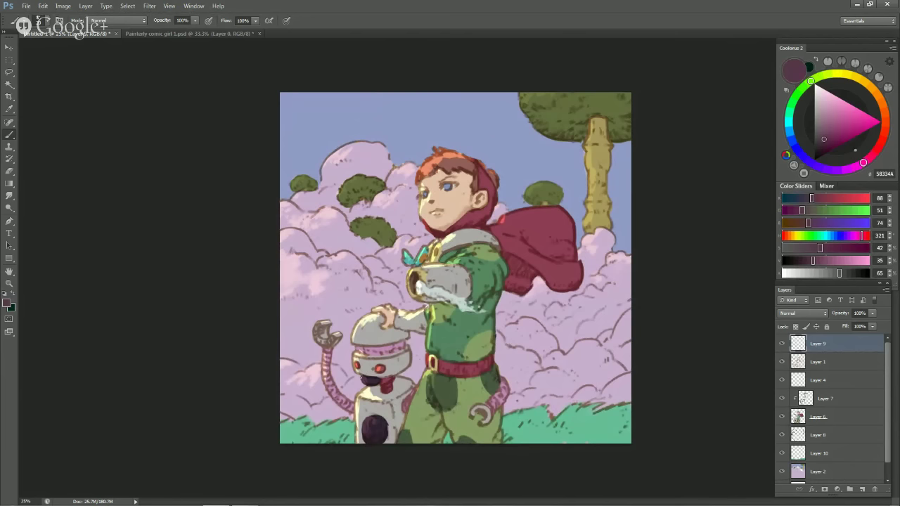
Step: Sample the thigh's skin tone and paint glossy highlights along both legs on Layer 8 with Opacity watercolor at size 25
key("ctrl+shift+h")
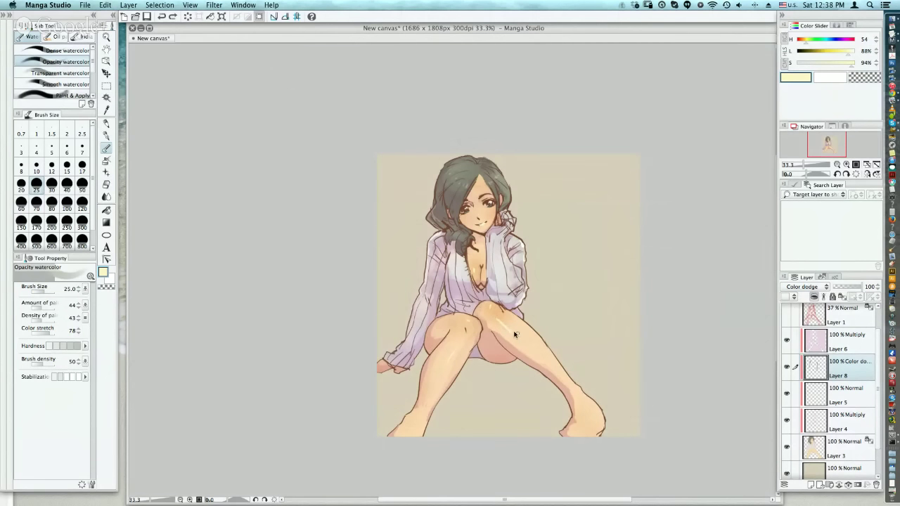
left_click(514, 330, "alt")
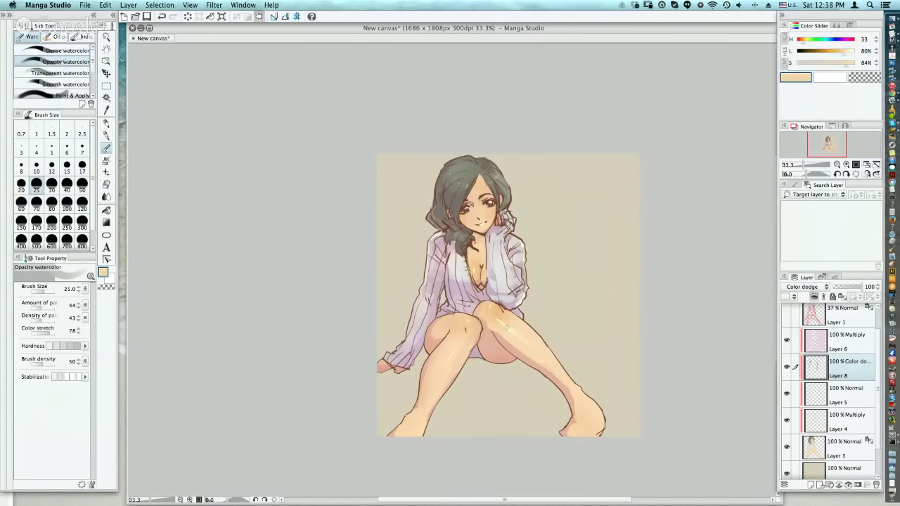
key("super+z")
key("super+y")
key("super+z")
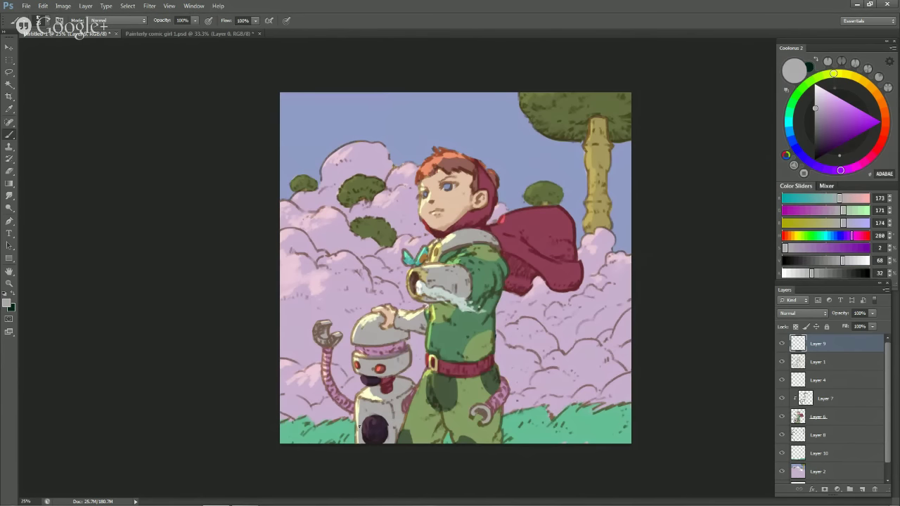
left_click(356, 416, "alt")
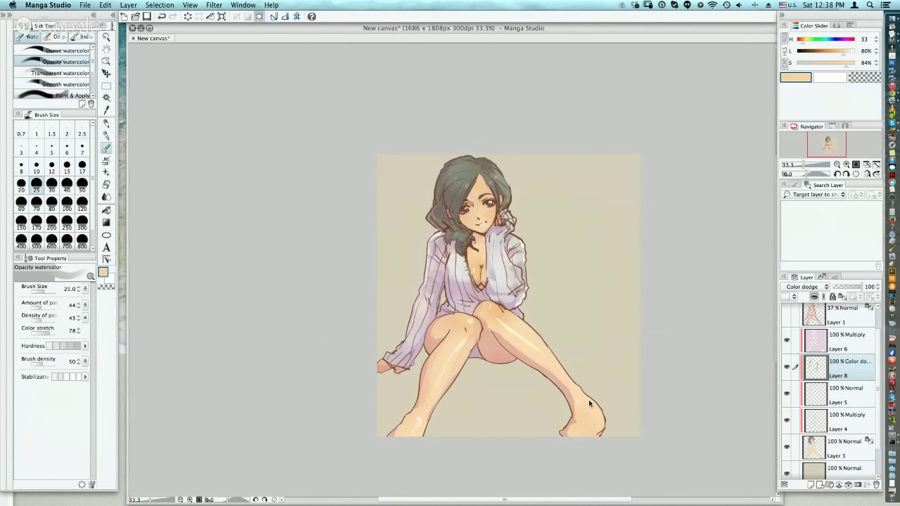
key("ctrl+z")
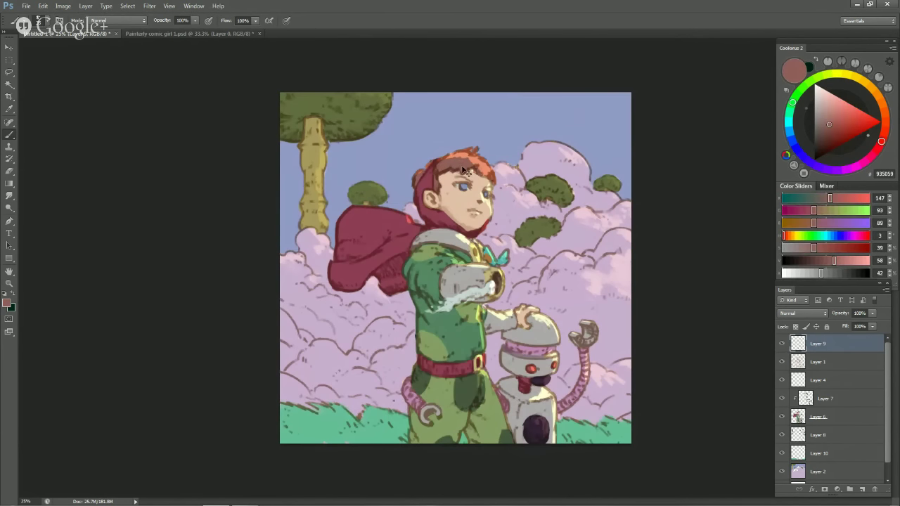
Step: Undo the last stroke and repaint a small highlight on the girl's forehead at the hair parting on Layer 8
key("ctrl+shift+h")
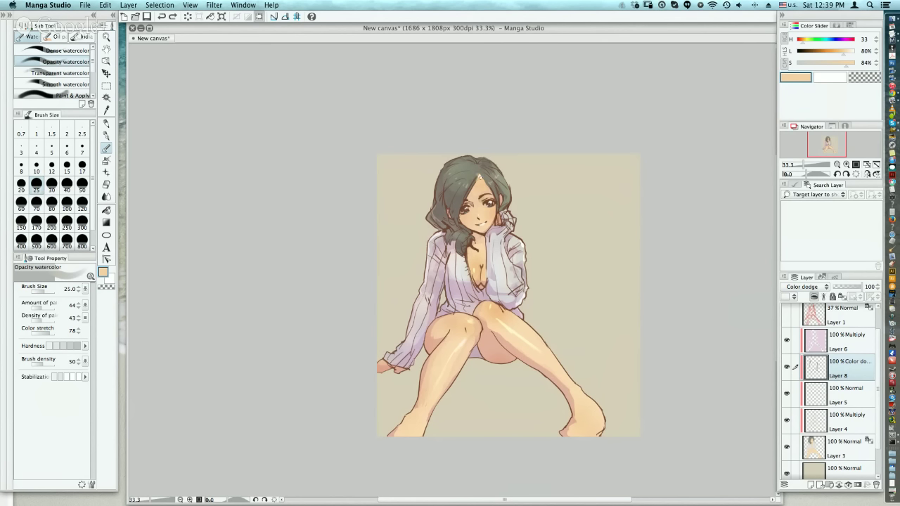
key("super+z")
left_click_drag(481, 176, 479, 178)
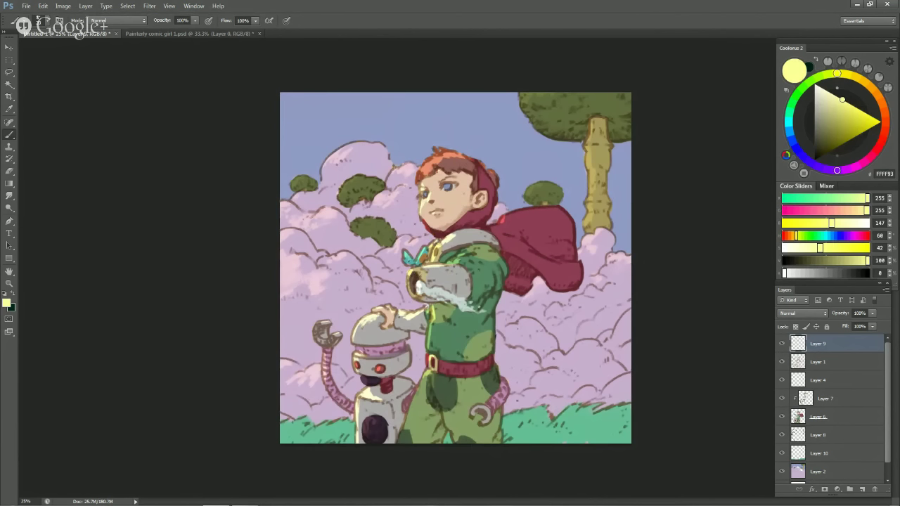
Step: Switch to Photoshop and touch up the arm cannon's golden muzzle rim on Layer 9 with sampled khaki #C7B97C and tan #A28856
left_click(422, 263)
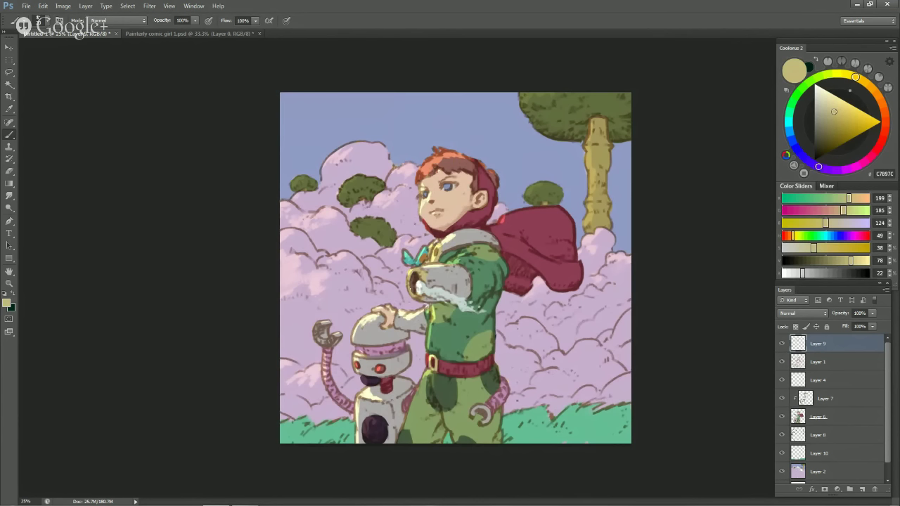
left_click(409, 288, "alt")
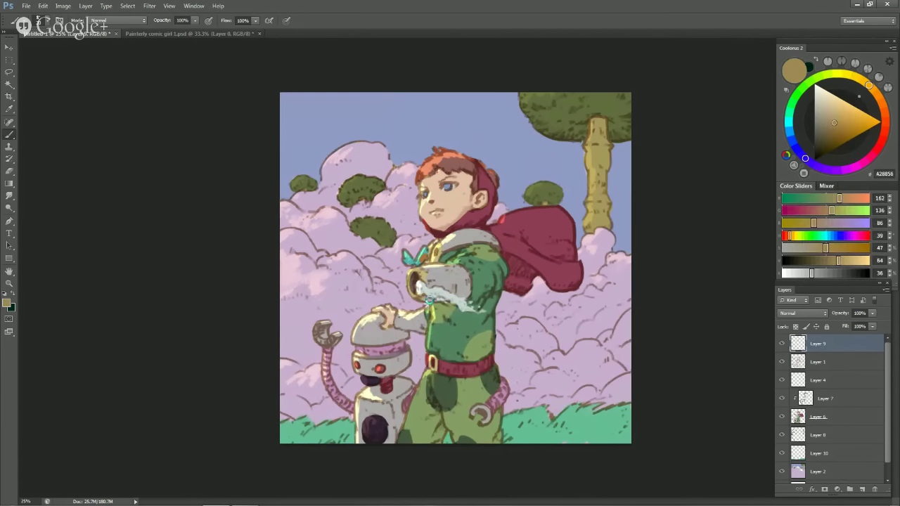
key("ctrl+shift+h")
left_click(501, 276, "alt")
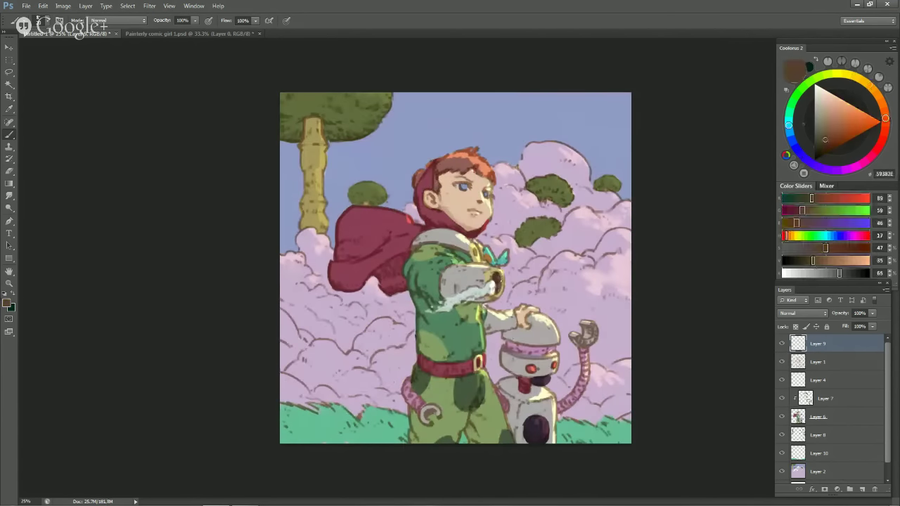
Step: Sample greens from the jacket and trousers and touch up the boy's clothing on Layer 9, checking the painting in mirrored view
left_click(412, 261, "alt")
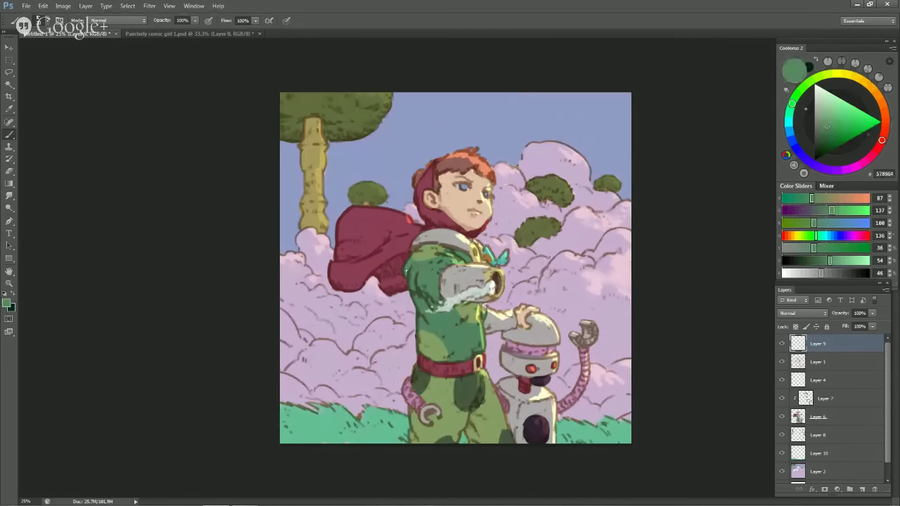
key("h")
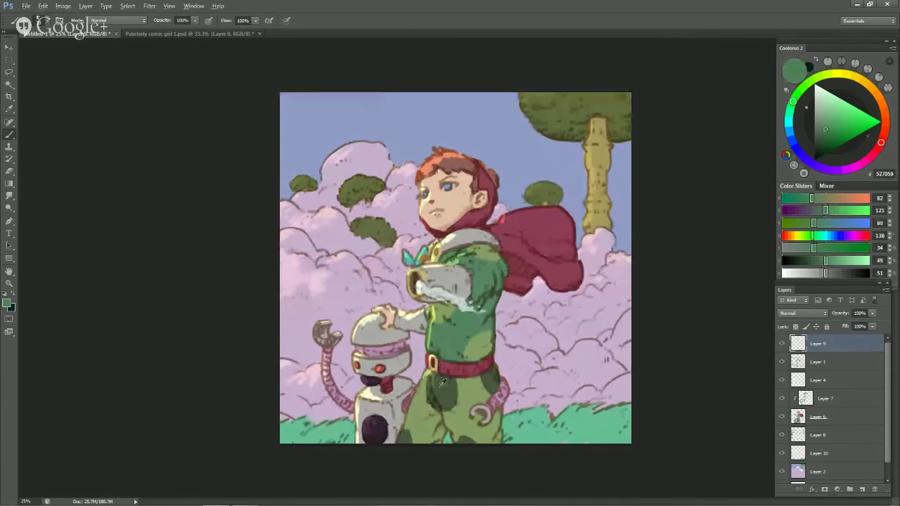
left_click(435, 383, "alt")
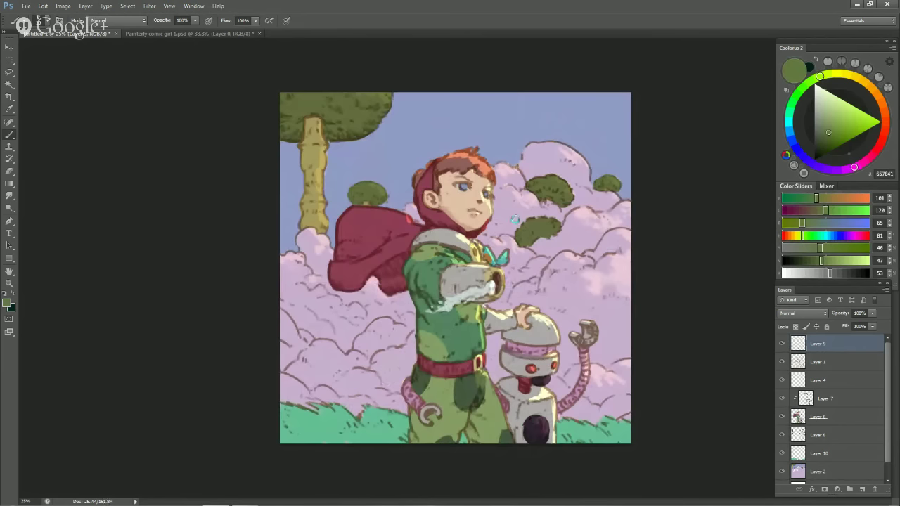
key("h")
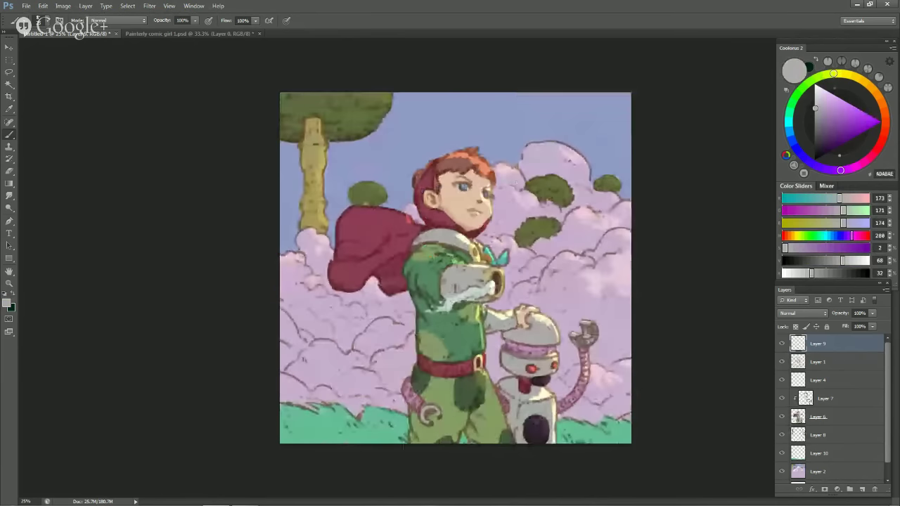
Step: Sample skin tone #E4C2A9 from the boy's face for touch-ups on Layer 9, and pick the dark green from his trousers
left_click(489, 182, "alt")
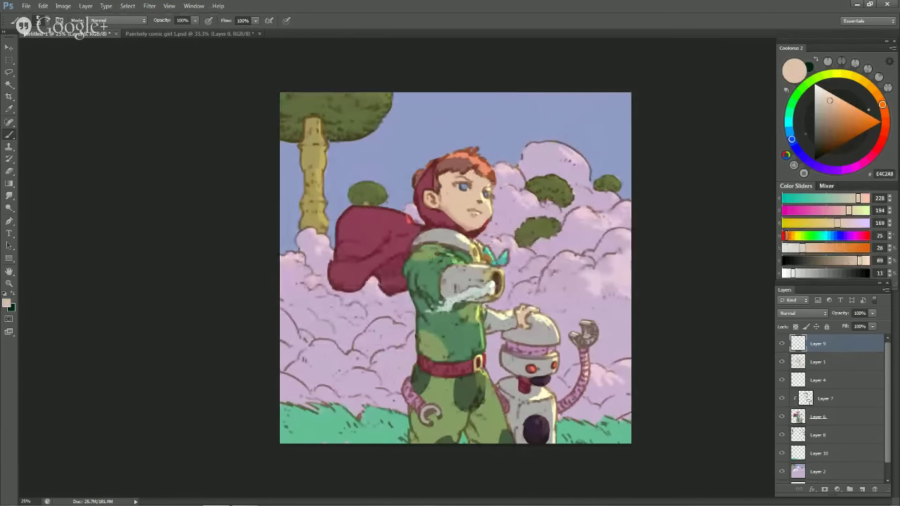
key("ctrl+shift+h")
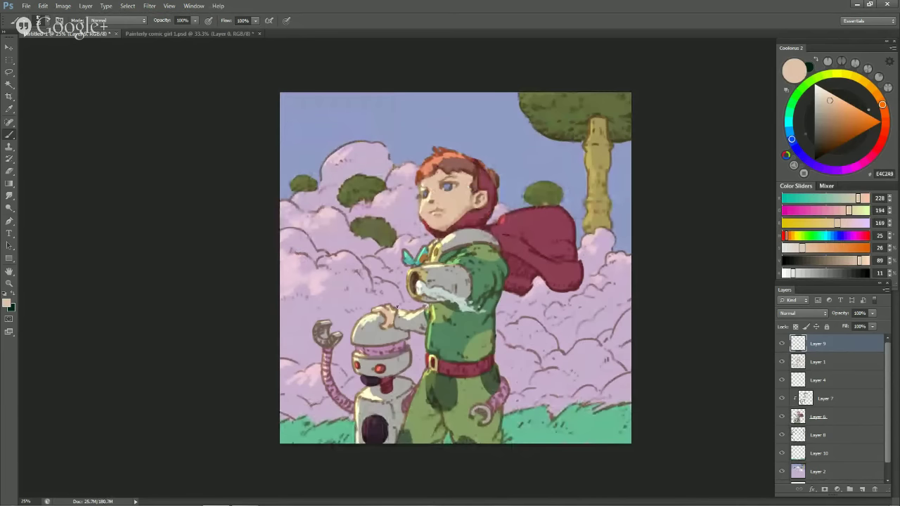
left_click(429, 382, "alt")
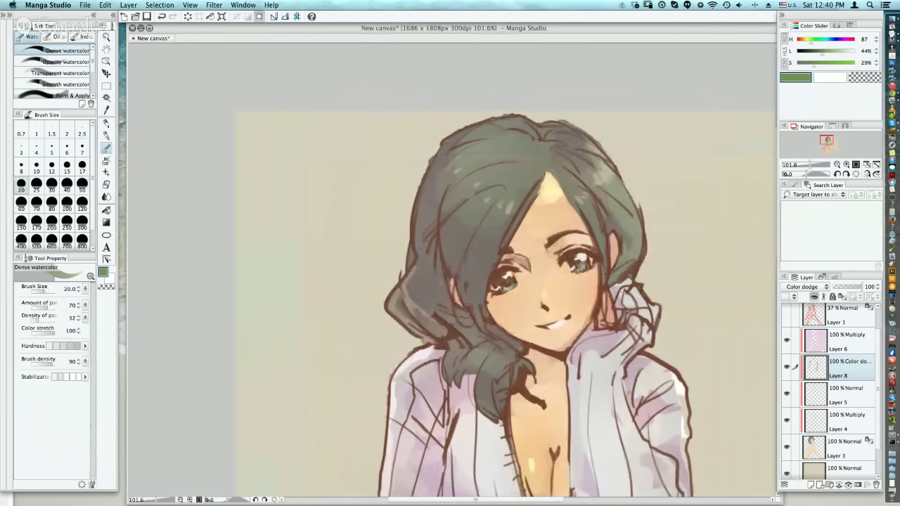
Step: Switch to Manga Studio and brush green Color Dodge glints into the girl's eyes on Layer 8 with Dense watercolor at size 20
left_click_drag(575, 269, 591, 236)
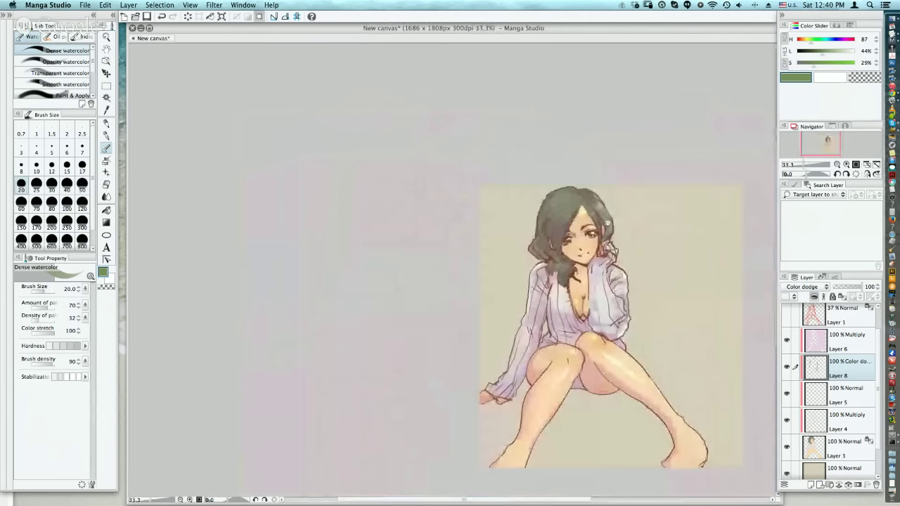
scroll(593, 273, "up", 2)
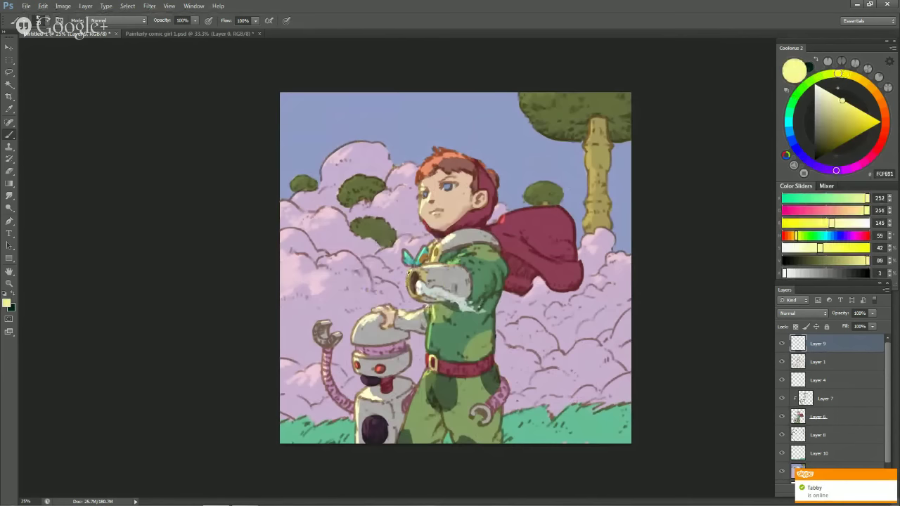
Step: Switch to Photoshop and add a pale yellow #FCFB91 highlight along the arm cannon's muzzle rim on Layer 9
left_click_drag(409, 273, 411, 284)
key("ctrl+shift+h")
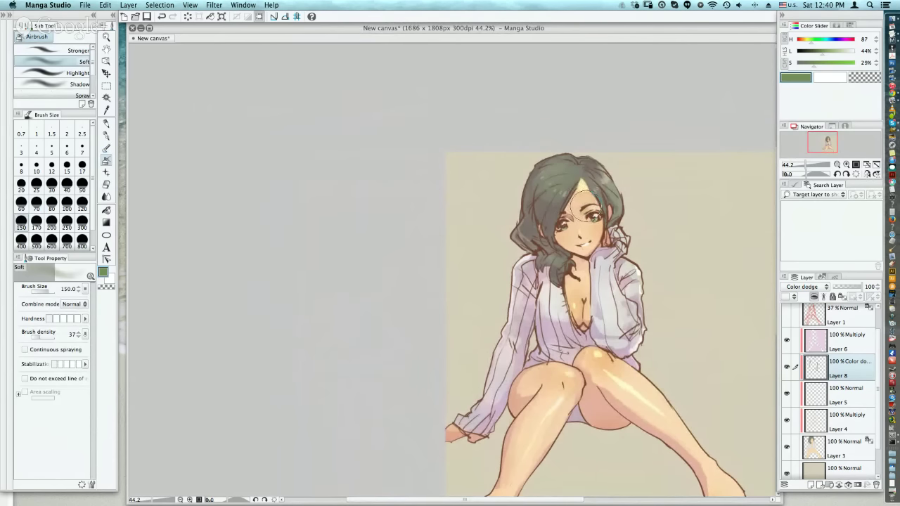
key("g")
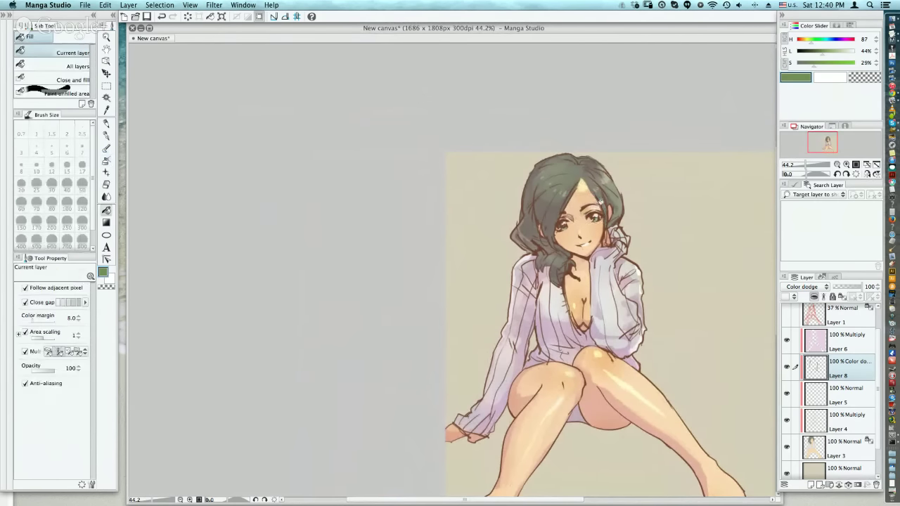
key("super")
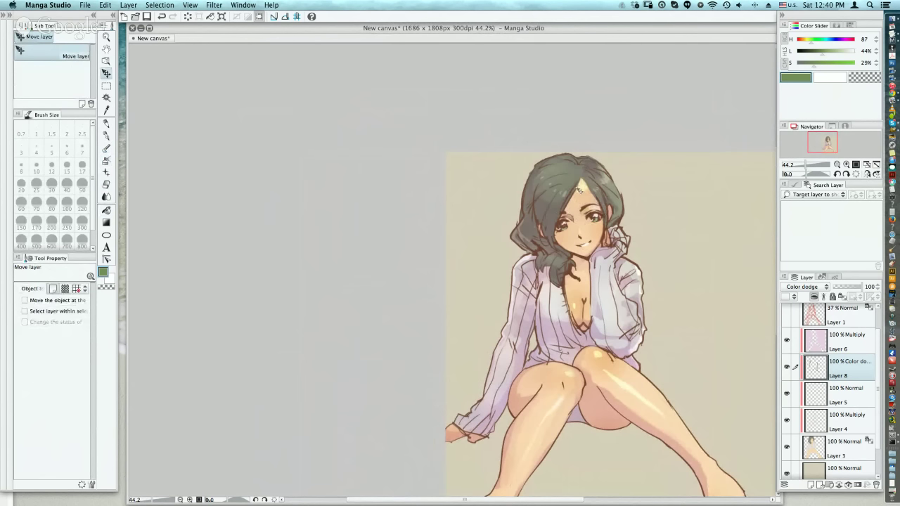
key("p")
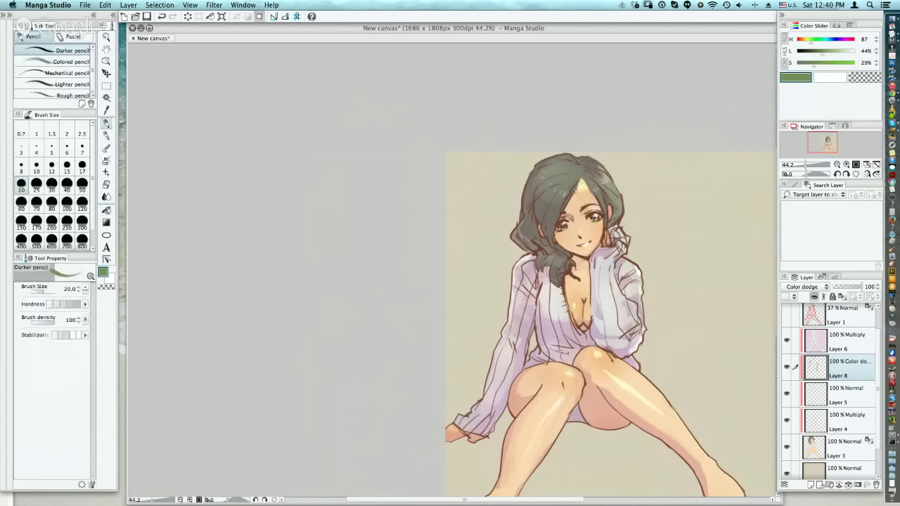
Step: Switch to Photoshop and sample crimson #68212F and a neighbouring tone from the lower folds of the boy's cape for touch-ups on Layer 9
key("alt")
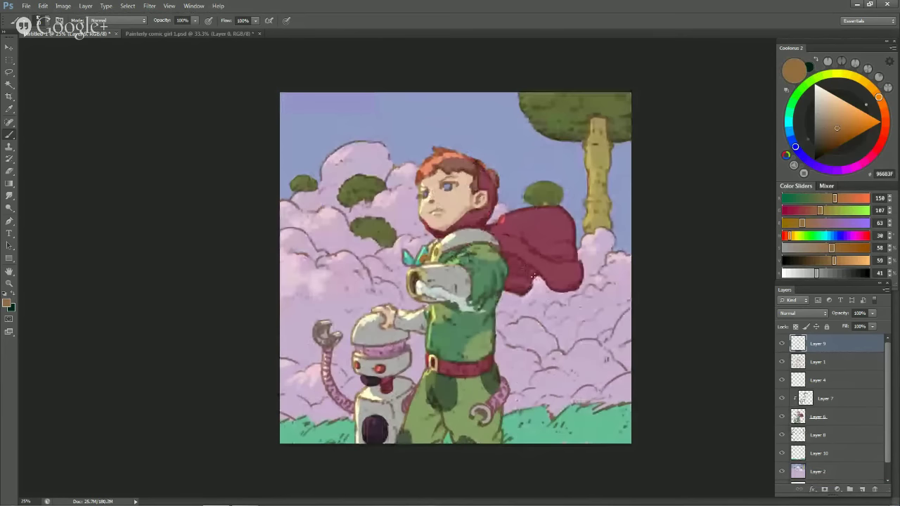
left_click(532, 274, "alt")
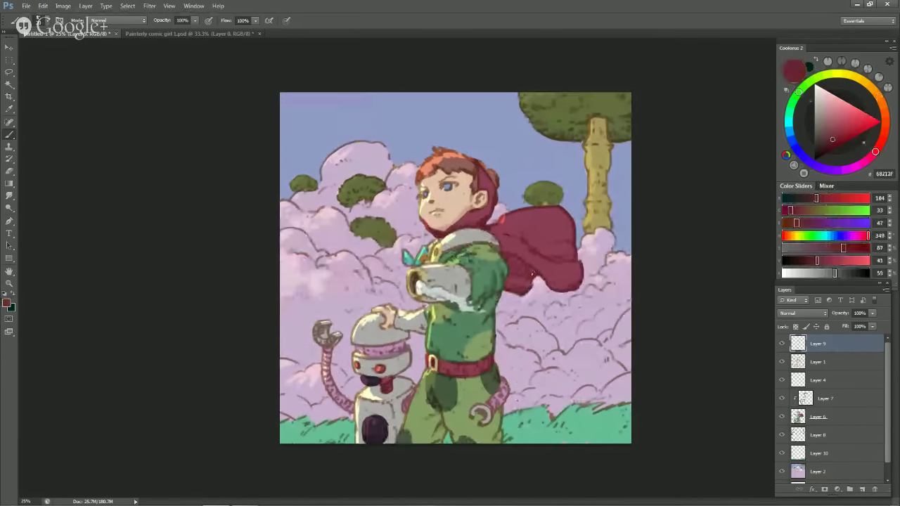
left_click(524, 289, "alt")
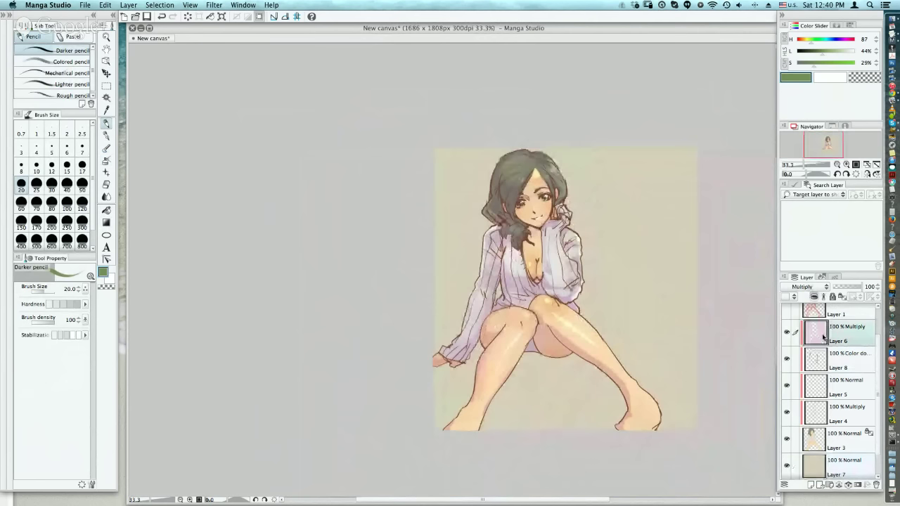
Step: Switch to Manga Studio and ready the Blur by fiber blender at size 80 for softening the girl's face on Layer 8
scroll(542, 179, "up", 2)
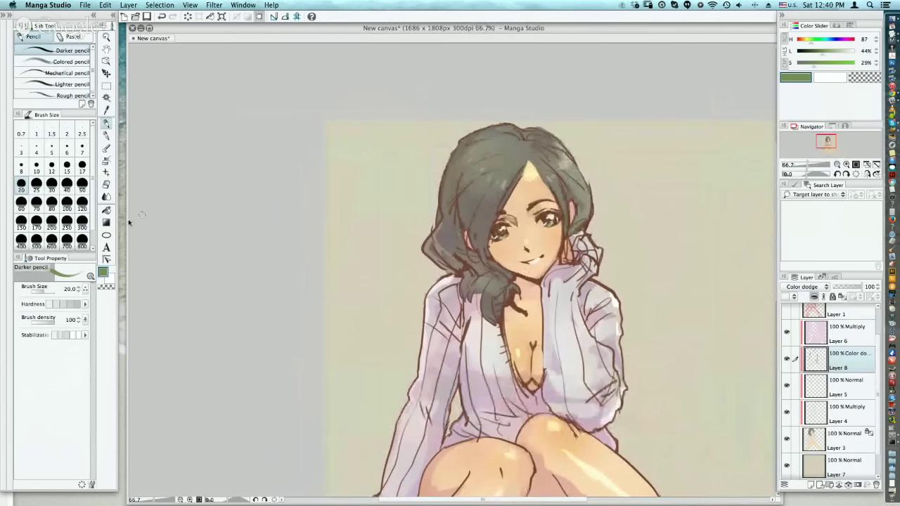
left_click(106, 197)
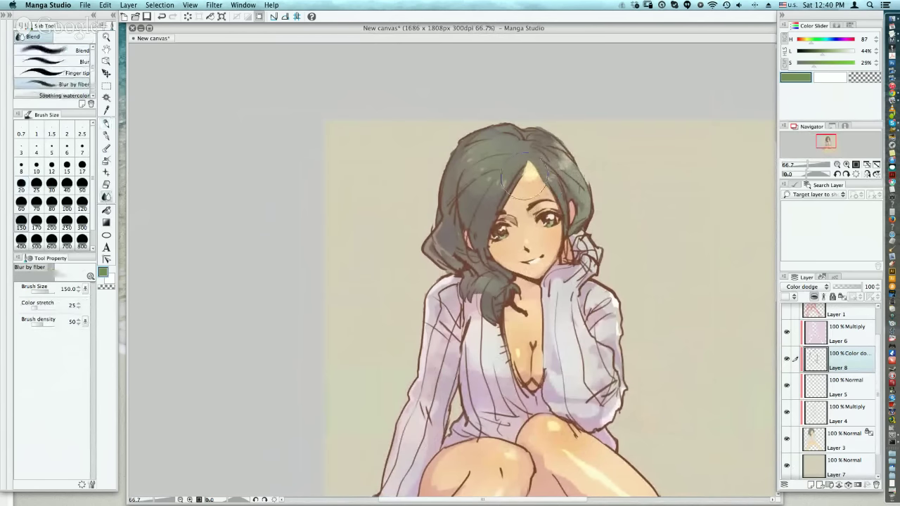
key("bracketleft")
key("bracketleft")
key("bracketleft")
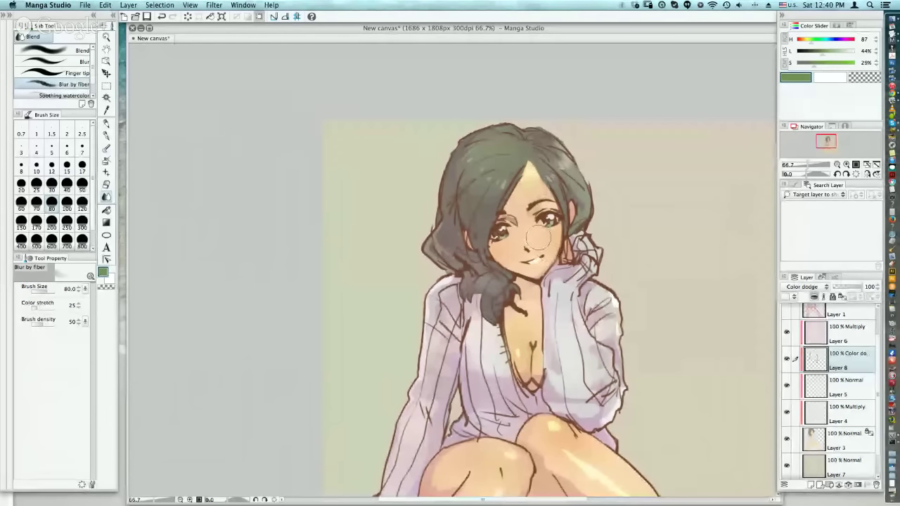
key("p")
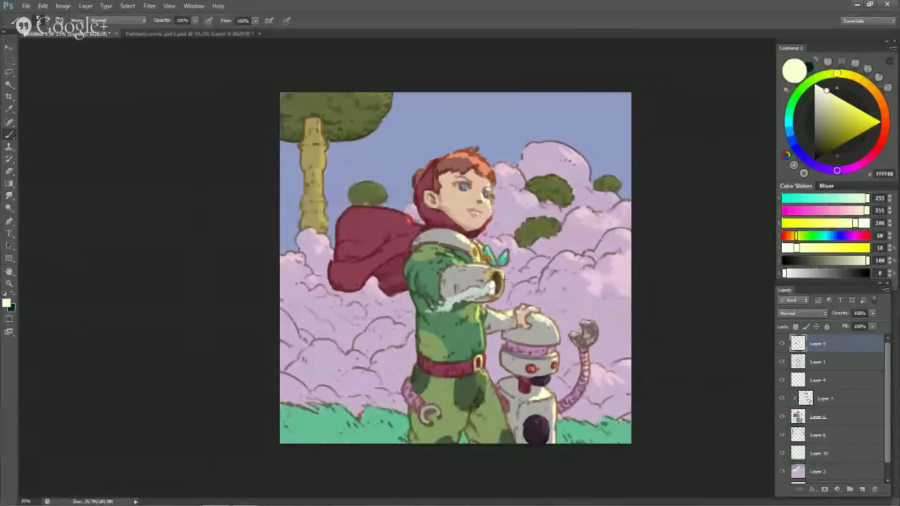
Step: Switch to Photoshop and sample lilac #CBB0D5 from the clouds and pale yellow #FAFACE from the collar for Layer 9, checking the painting in mirrored view
key("h")
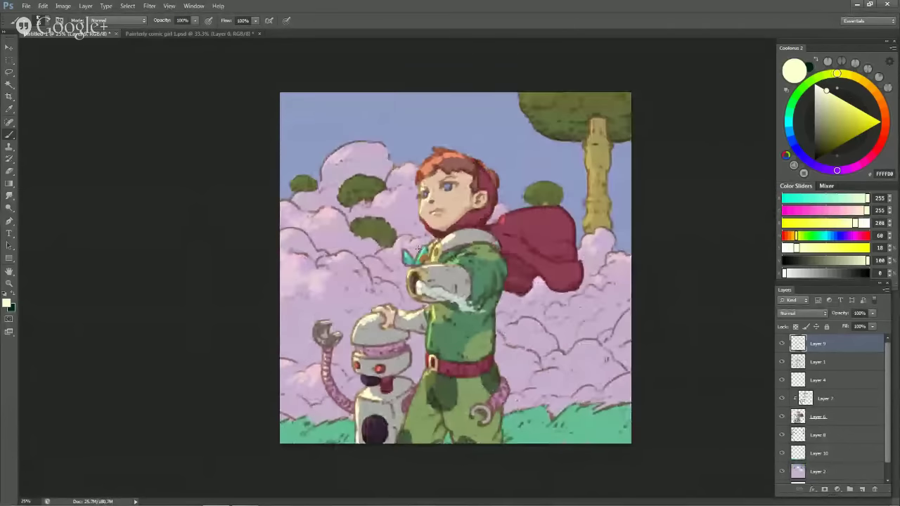
left_click(404, 268, "alt")
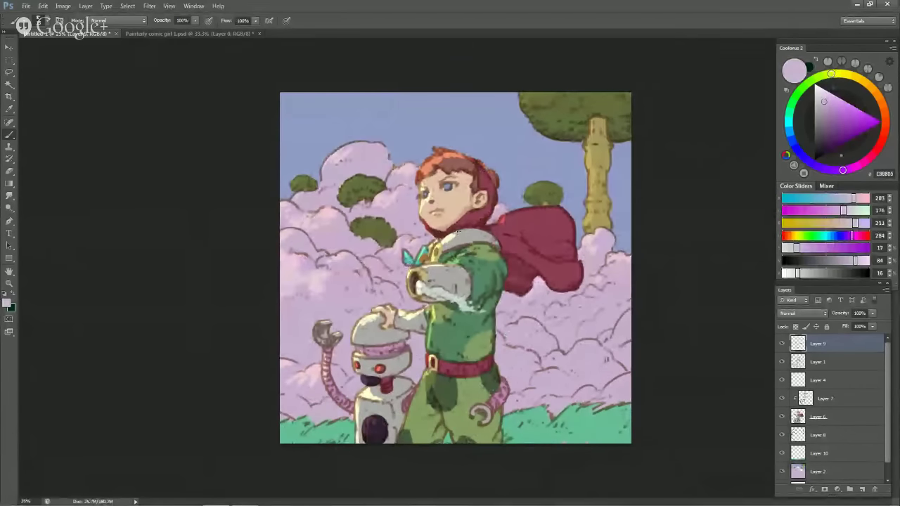
left_click(455, 237, "alt")
left_click(450, 240, "alt")
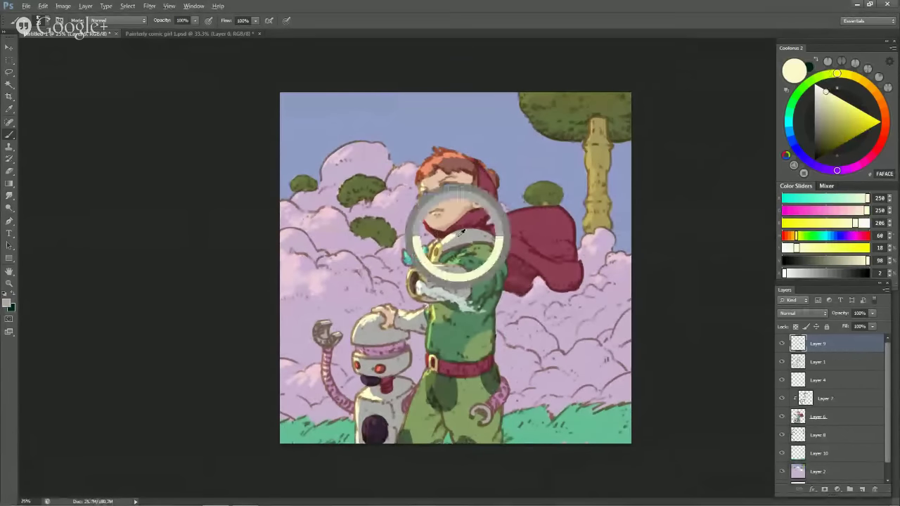
left_click(415, 208, "alt")
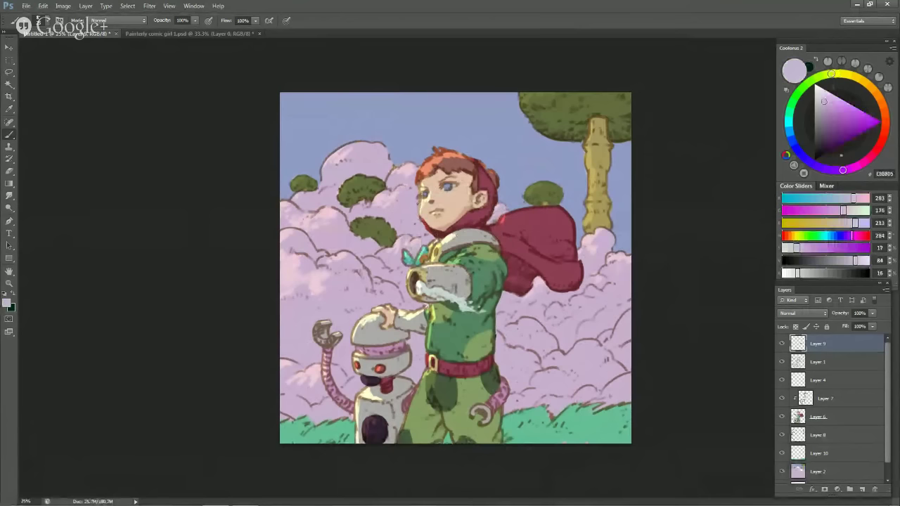
key("ctrl+shift+h")
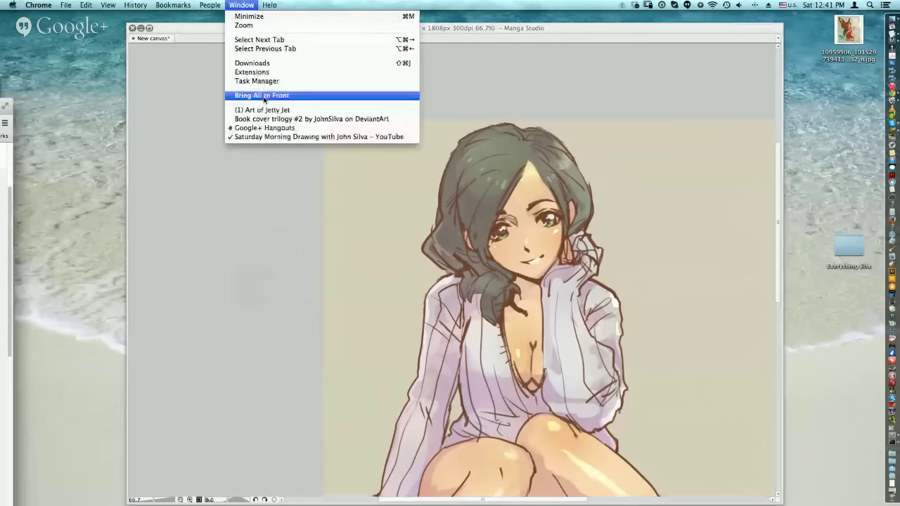
Step: Bring all Chrome windows to the front, and sample a touch-up color near the boy's brow in the Photoshop painting
left_click(263, 95)
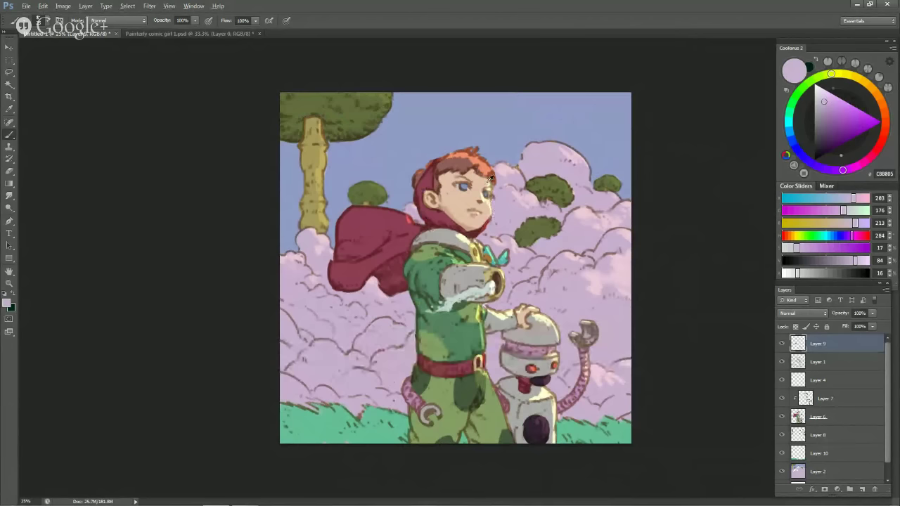
left_click(485, 184, "alt")
left_click(485, 182, "alt")
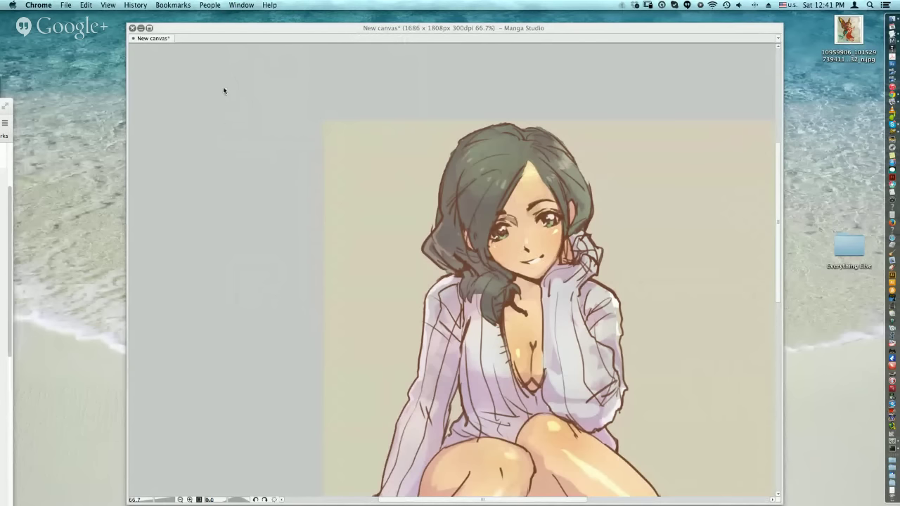
Step: Return to Manga Studio, make Multiply Layer 4 active, and mix an orange from the girl's skin tone at H 23, L 62, S 76
left_click(223, 90)
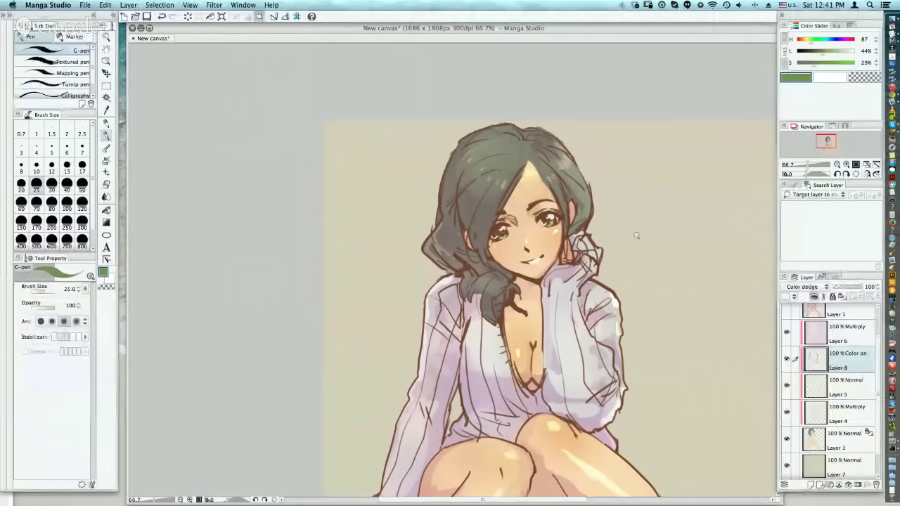
scroll(636, 235, "down", 1)
scroll(666, 246, "down", 1)
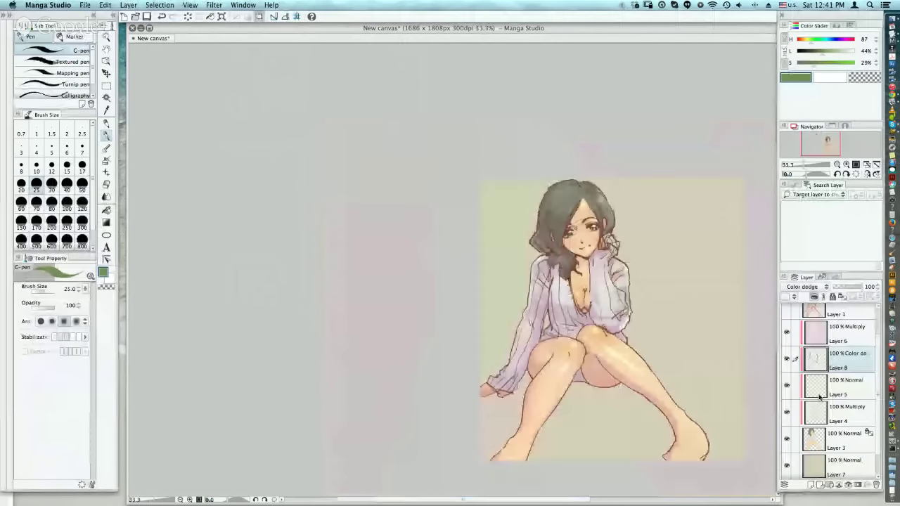
left_click(819, 412)
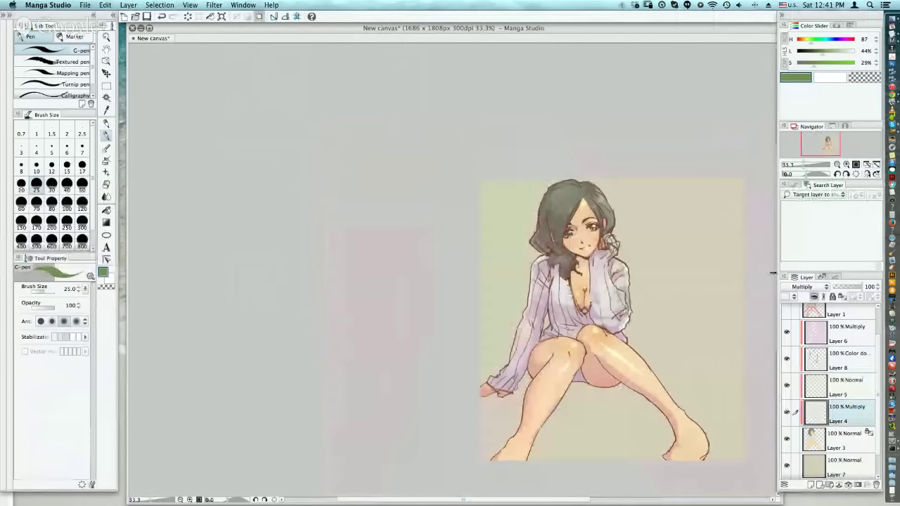
scroll(640, 237, "up", 1)
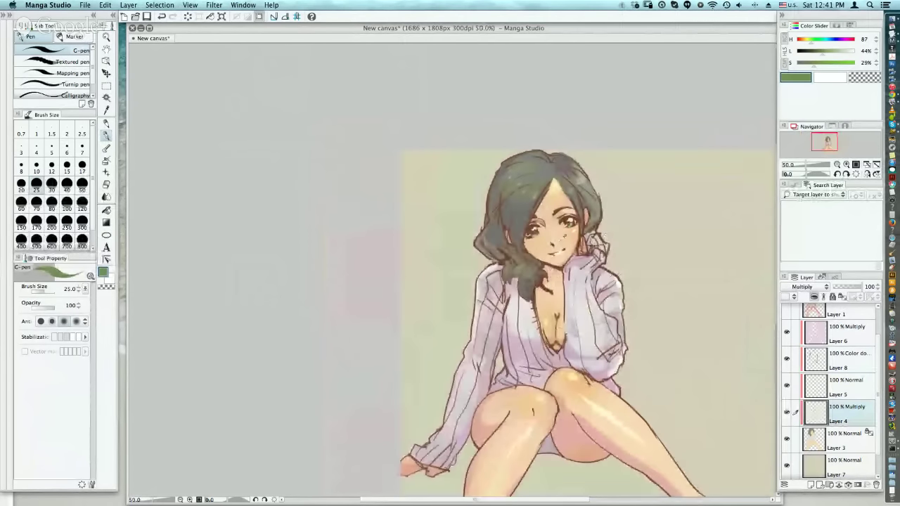
left_click(564, 235, "alt")
left_click(831, 53)
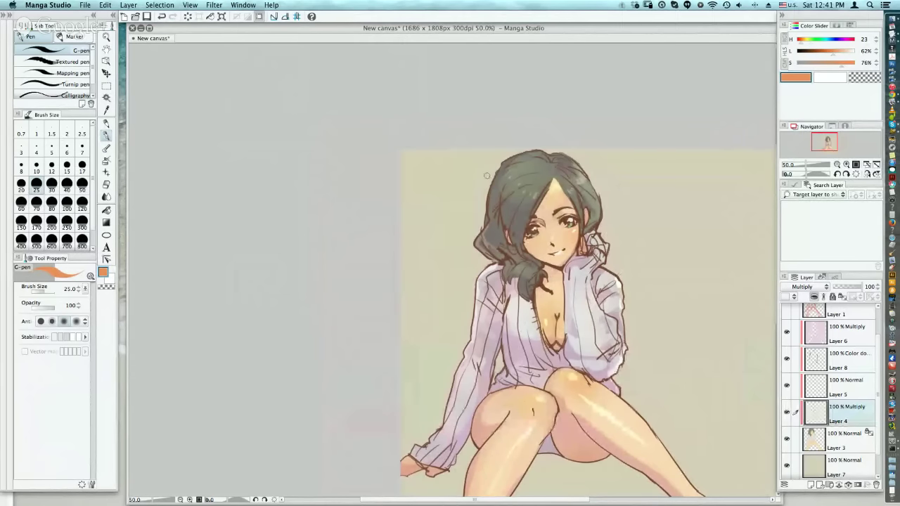
Step: Airbrush an orange blush across the girl's nose and cheeks on Layer 4 with the Soft airbrush at size 120
key("e")
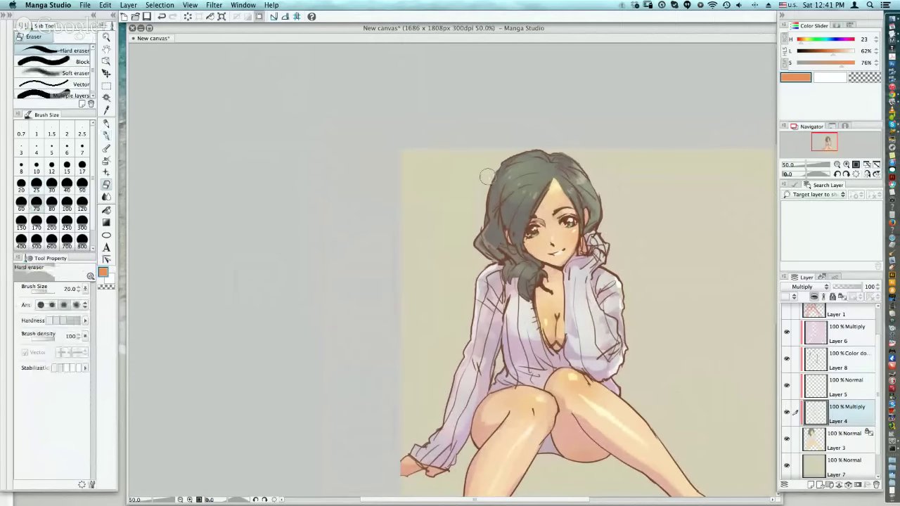
key("p")
key("b")
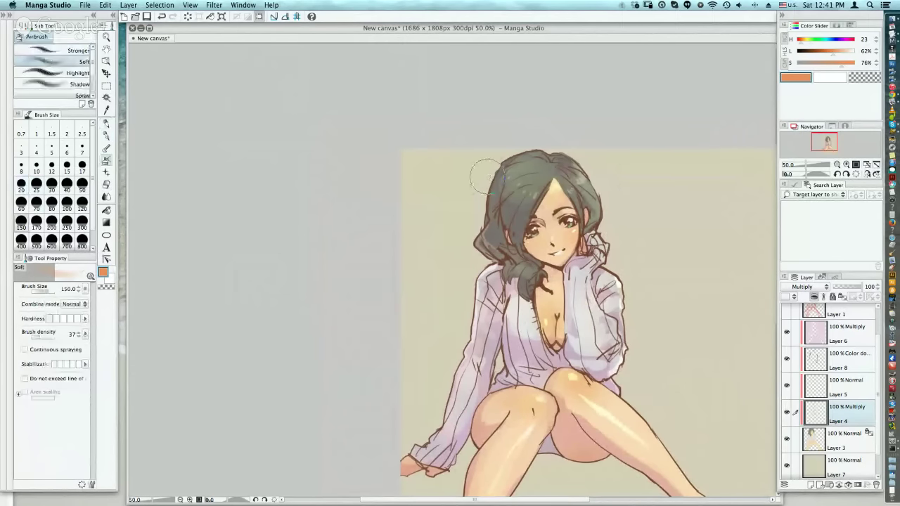
key("[")
key("[")
key("[")
key("[")
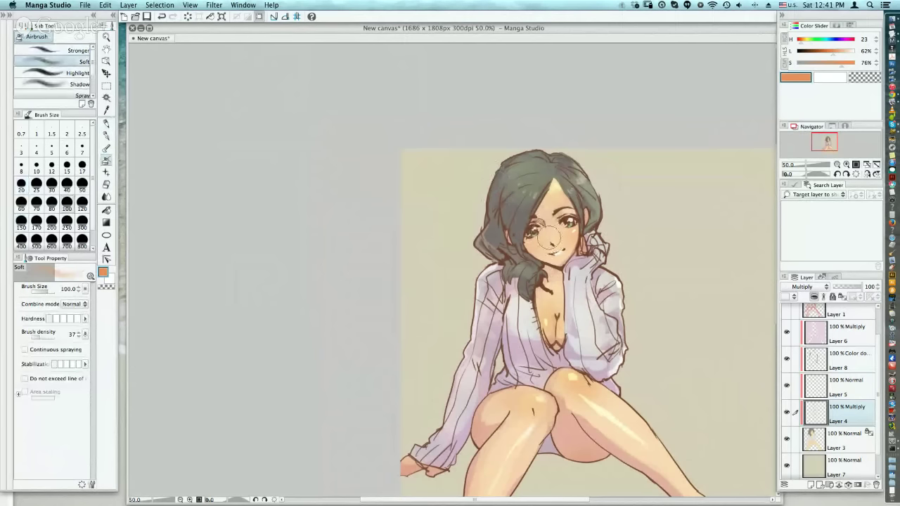
key("]")
key("]")
mouse_move(545, 239)
left_mouse_down()
mouse_move(569, 234)
mouse_move(526, 241)
mouse_move(541, 226)
left_mouse_up()
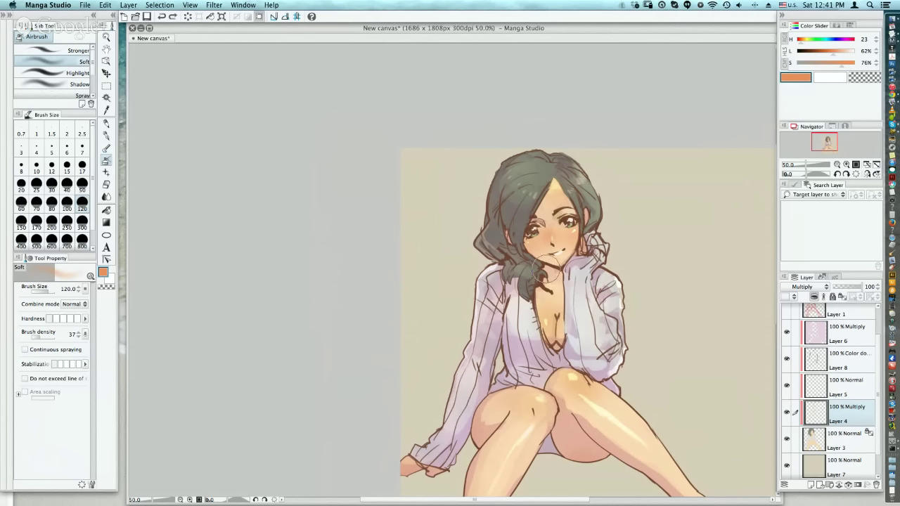
Step: Try orange Soft airbrush shading on the girl's neck and, at size 250, around her bent sleeve on Layer 4, undoing the strokes
left_click_drag(545, 269, 560, 281)
key("super+z")
key("bracketright")
key("bracketright")
key("bracketright")
key("bracketright")
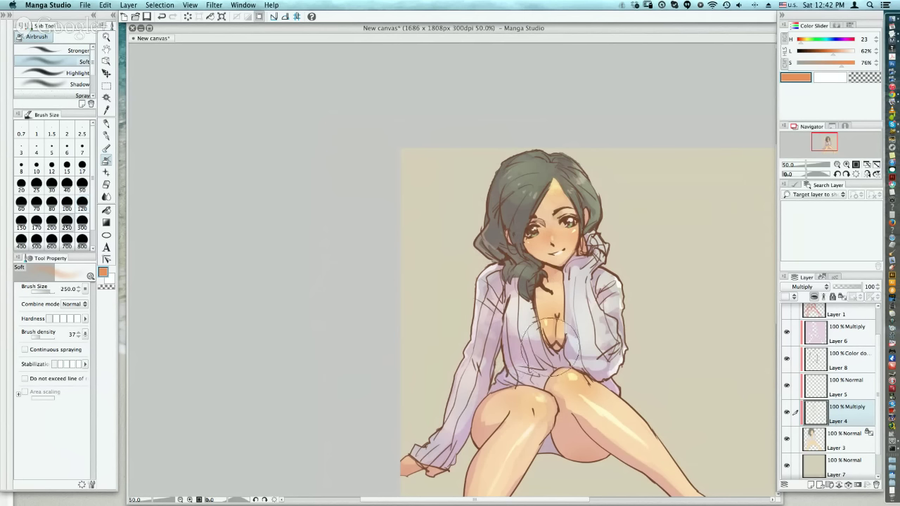
left_click_drag(606, 365, 617, 329)
scroll(626, 335, "down", 1)
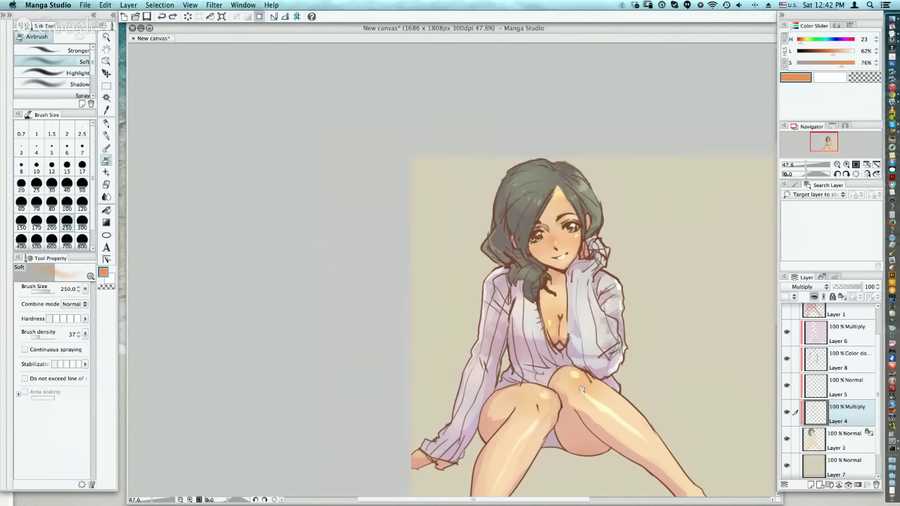
scroll(585, 397, "down", 4)
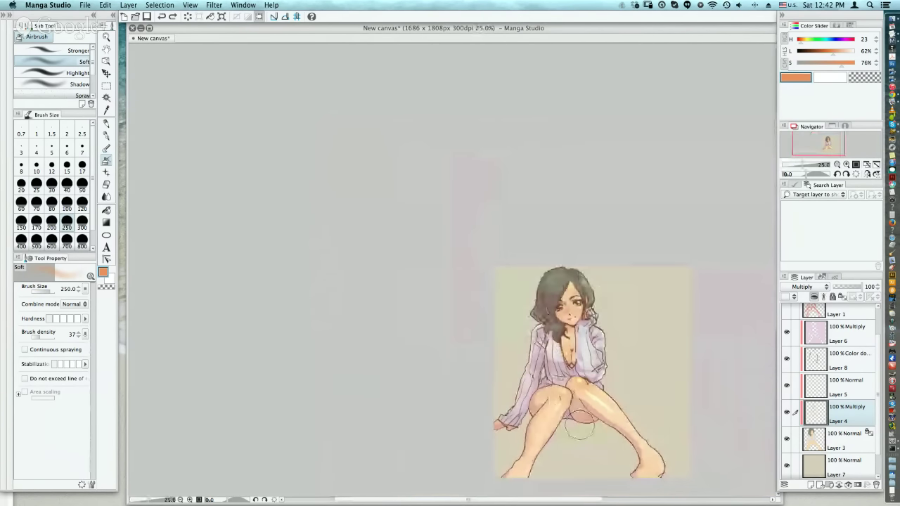
key("super+z")
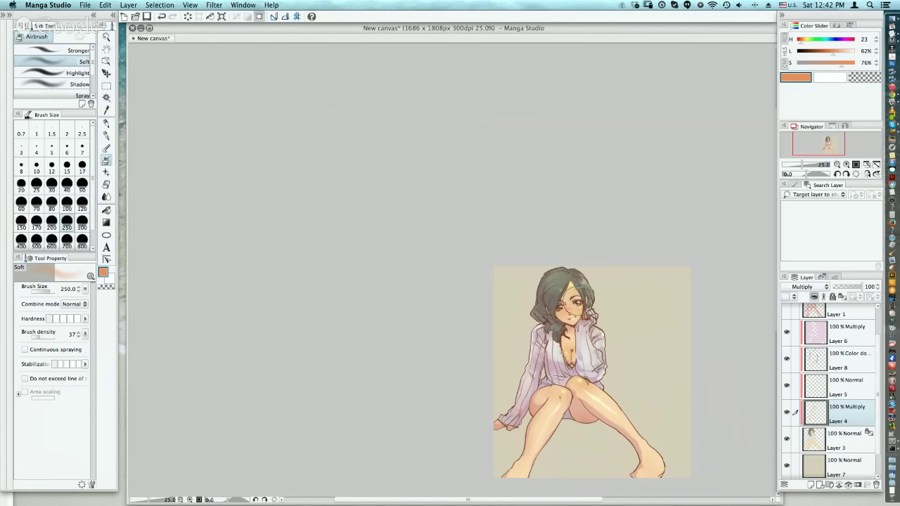
Step: Recolor the background on Layer 7 to pale blue with Hue/Saturation/Luminosity, using hue 167, luminosity 47 and slightly reduced saturation
left_click(793, 462)
key("super+u")
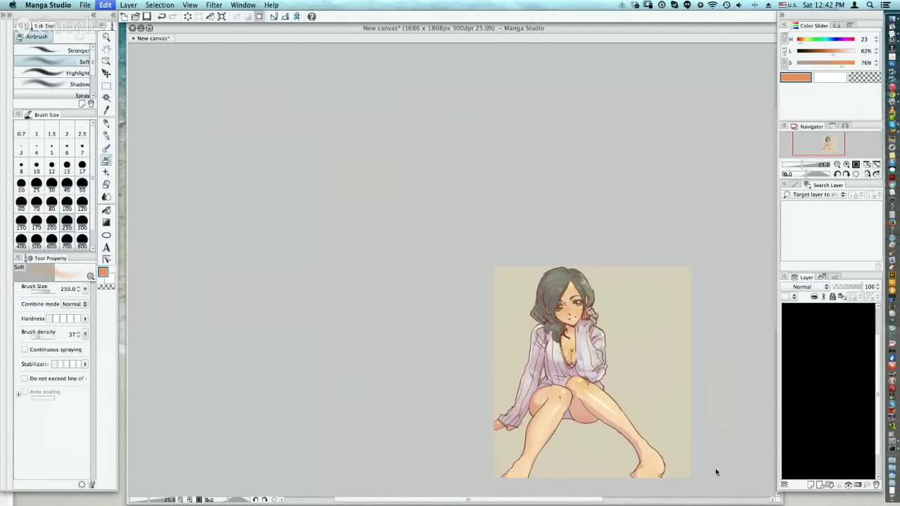
left_click_drag(438, 295, 463, 296)
left_click_drag(430, 244, 516, 251)
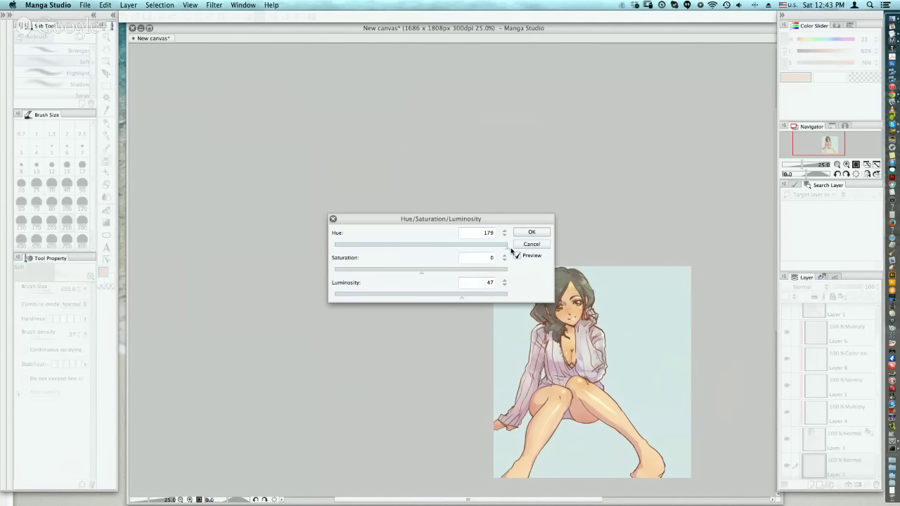
left_click(346, 245)
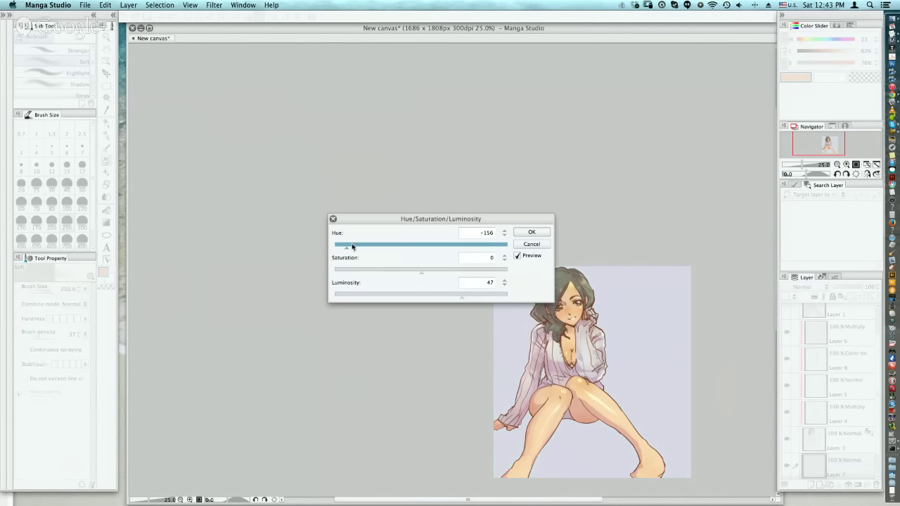
left_click(349, 245)
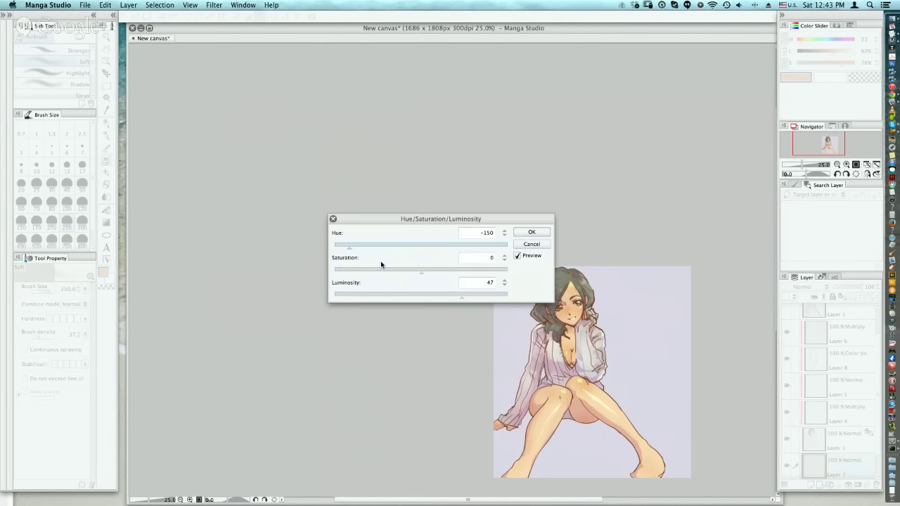
left_click_drag(377, 244, 502, 246)
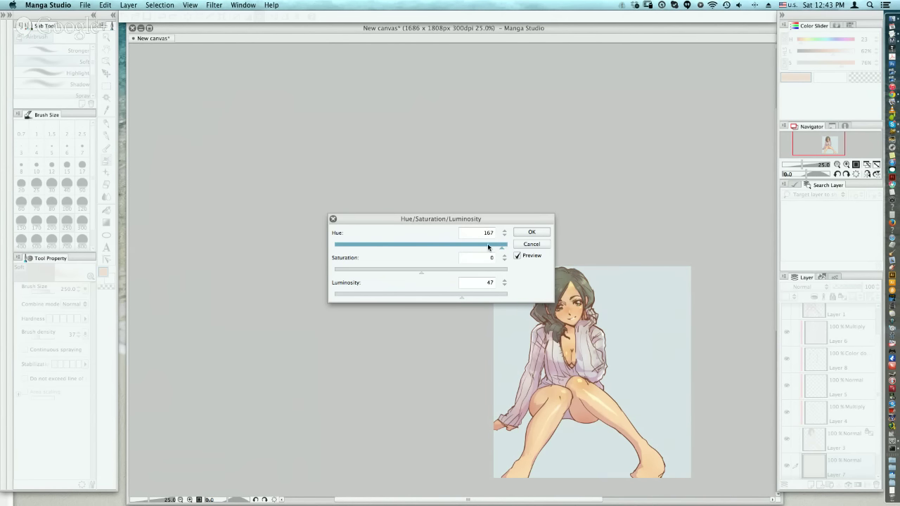
left_click_drag(422, 269, 409, 270)
left_click(531, 232)
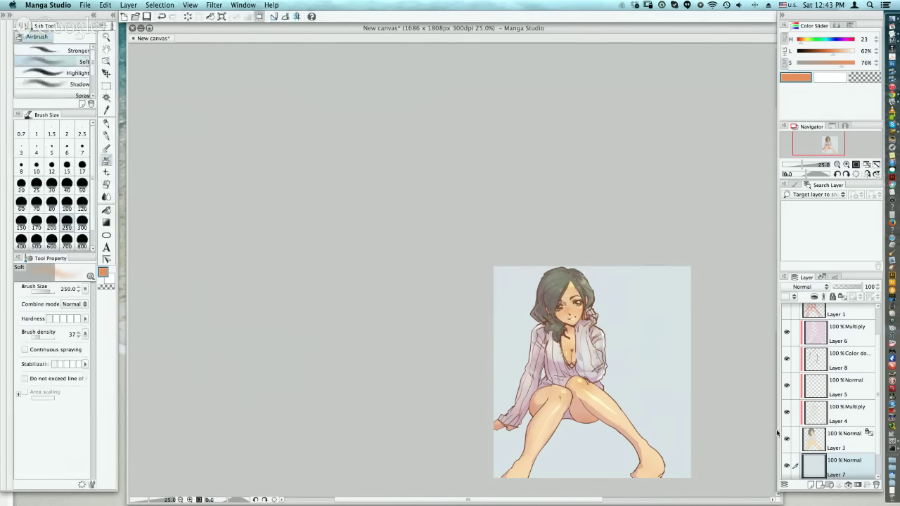
Step: Make the Color dodge Layer 8 active and choose the Blur by fiber blend tool at size 80
left_click(812, 414)
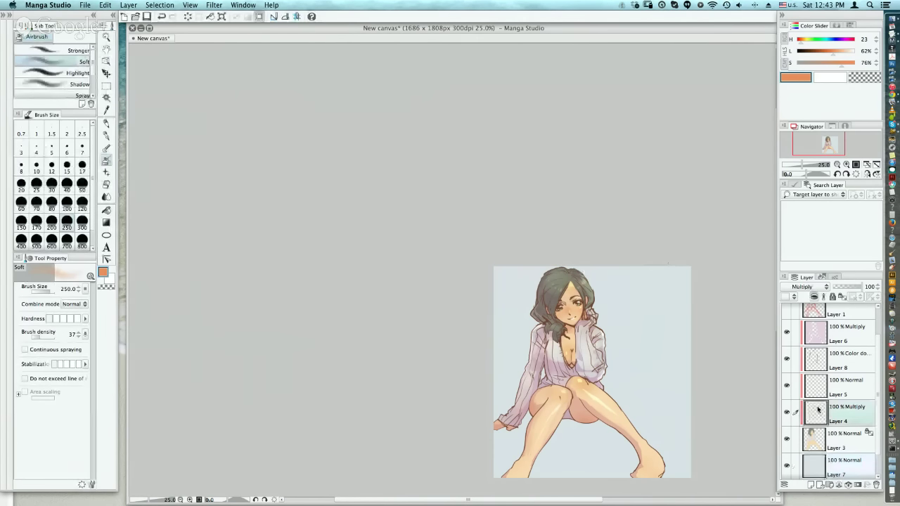
left_click(813, 364)
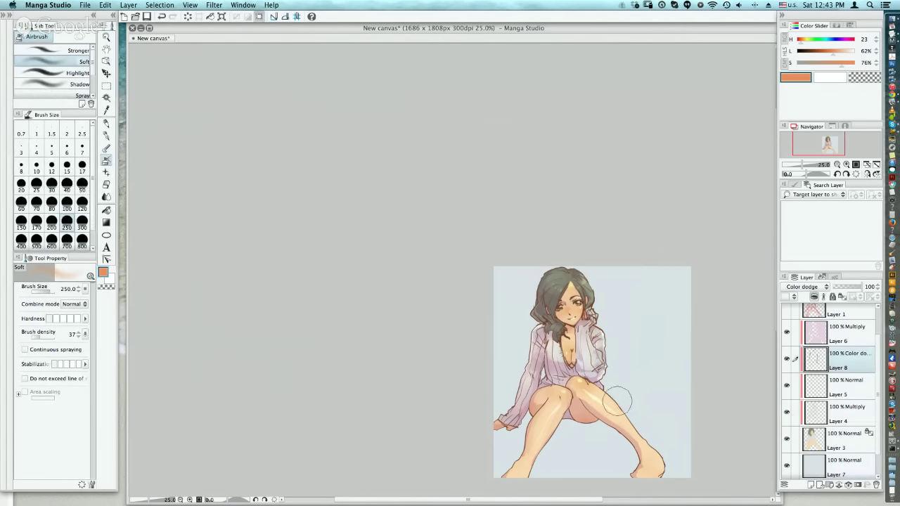
key("j")
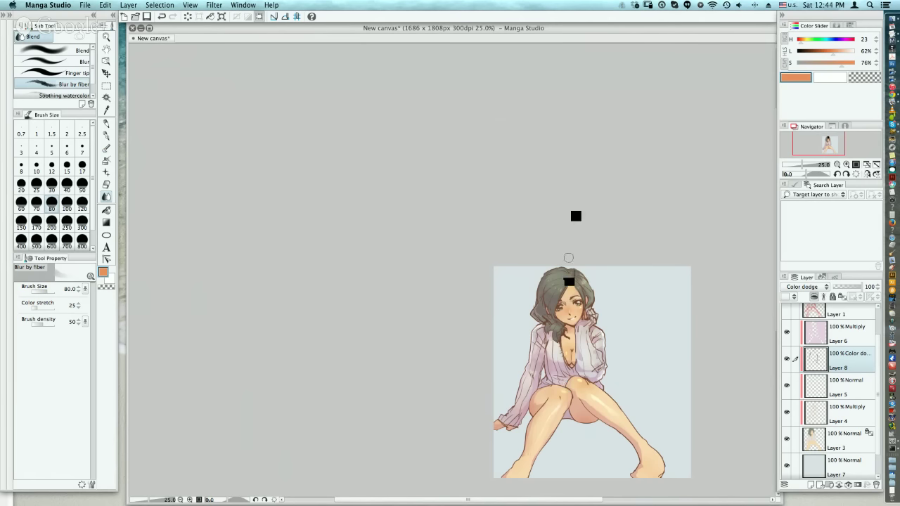
key("super+plus")
left_click_drag(561, 292, 465, 168)
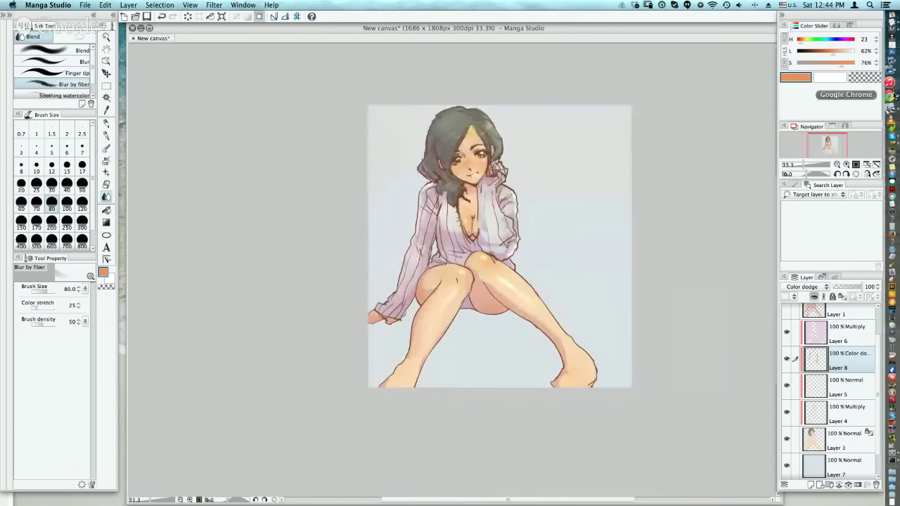
Step: Switch to Google Chrome, return to Manga Studio and shift the canvas window slightly sideways
left_click(893, 96)
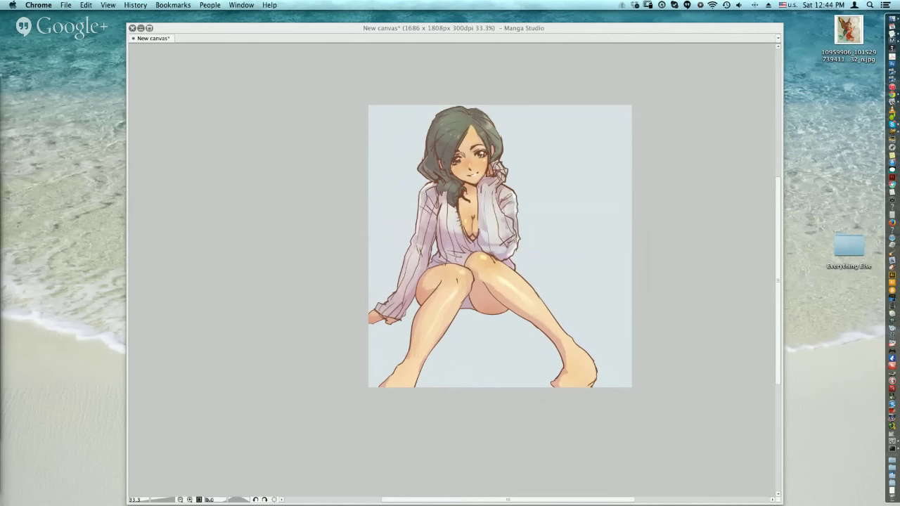
left_click(189, 31)
left_click_drag(188, 32, 180, 32)
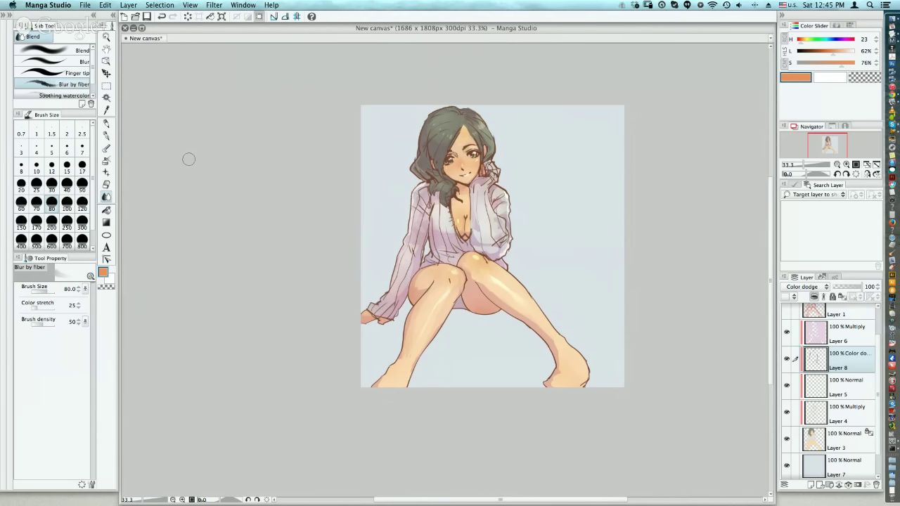
Step: Desaturate and lighten the Layer 7 background with saturation -42 and luminosity 12, and switch to Google Chrome
left_click(809, 474)
key("super+u")
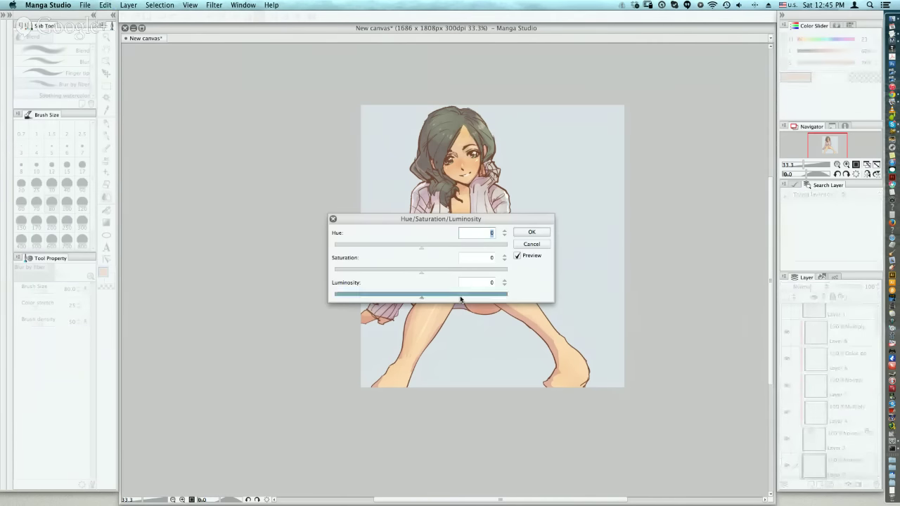
left_click_drag(461, 298, 427, 298)
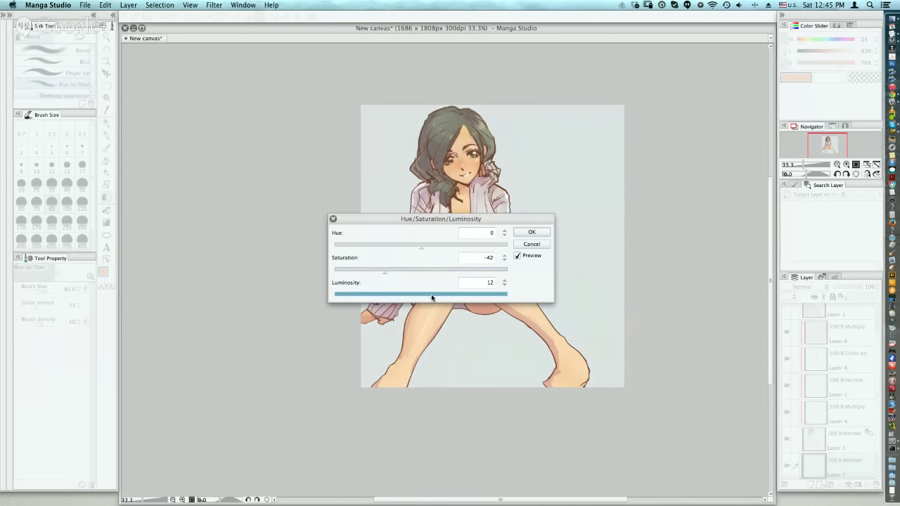
left_click(518, 235)
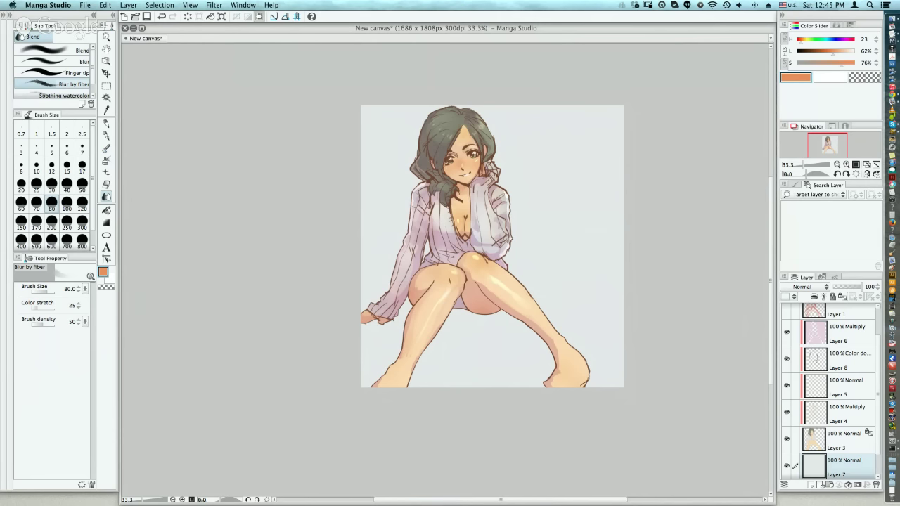
key("super+Tab")
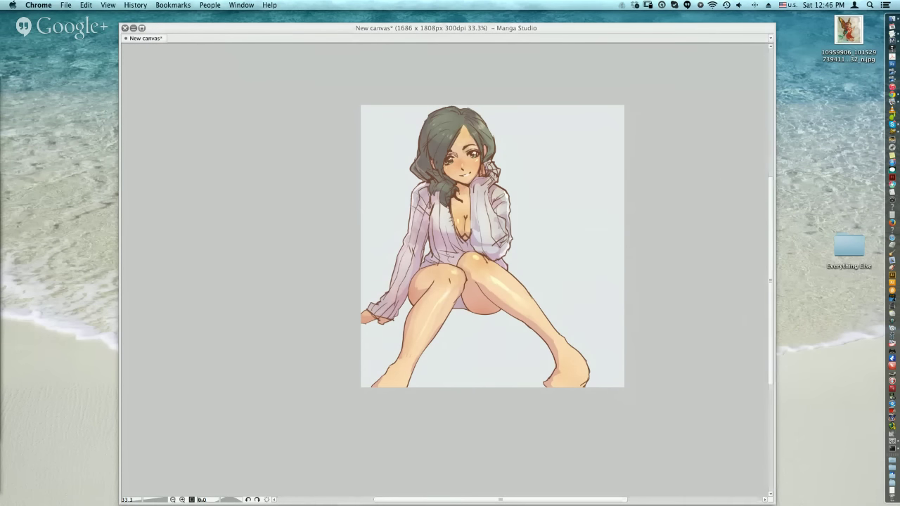